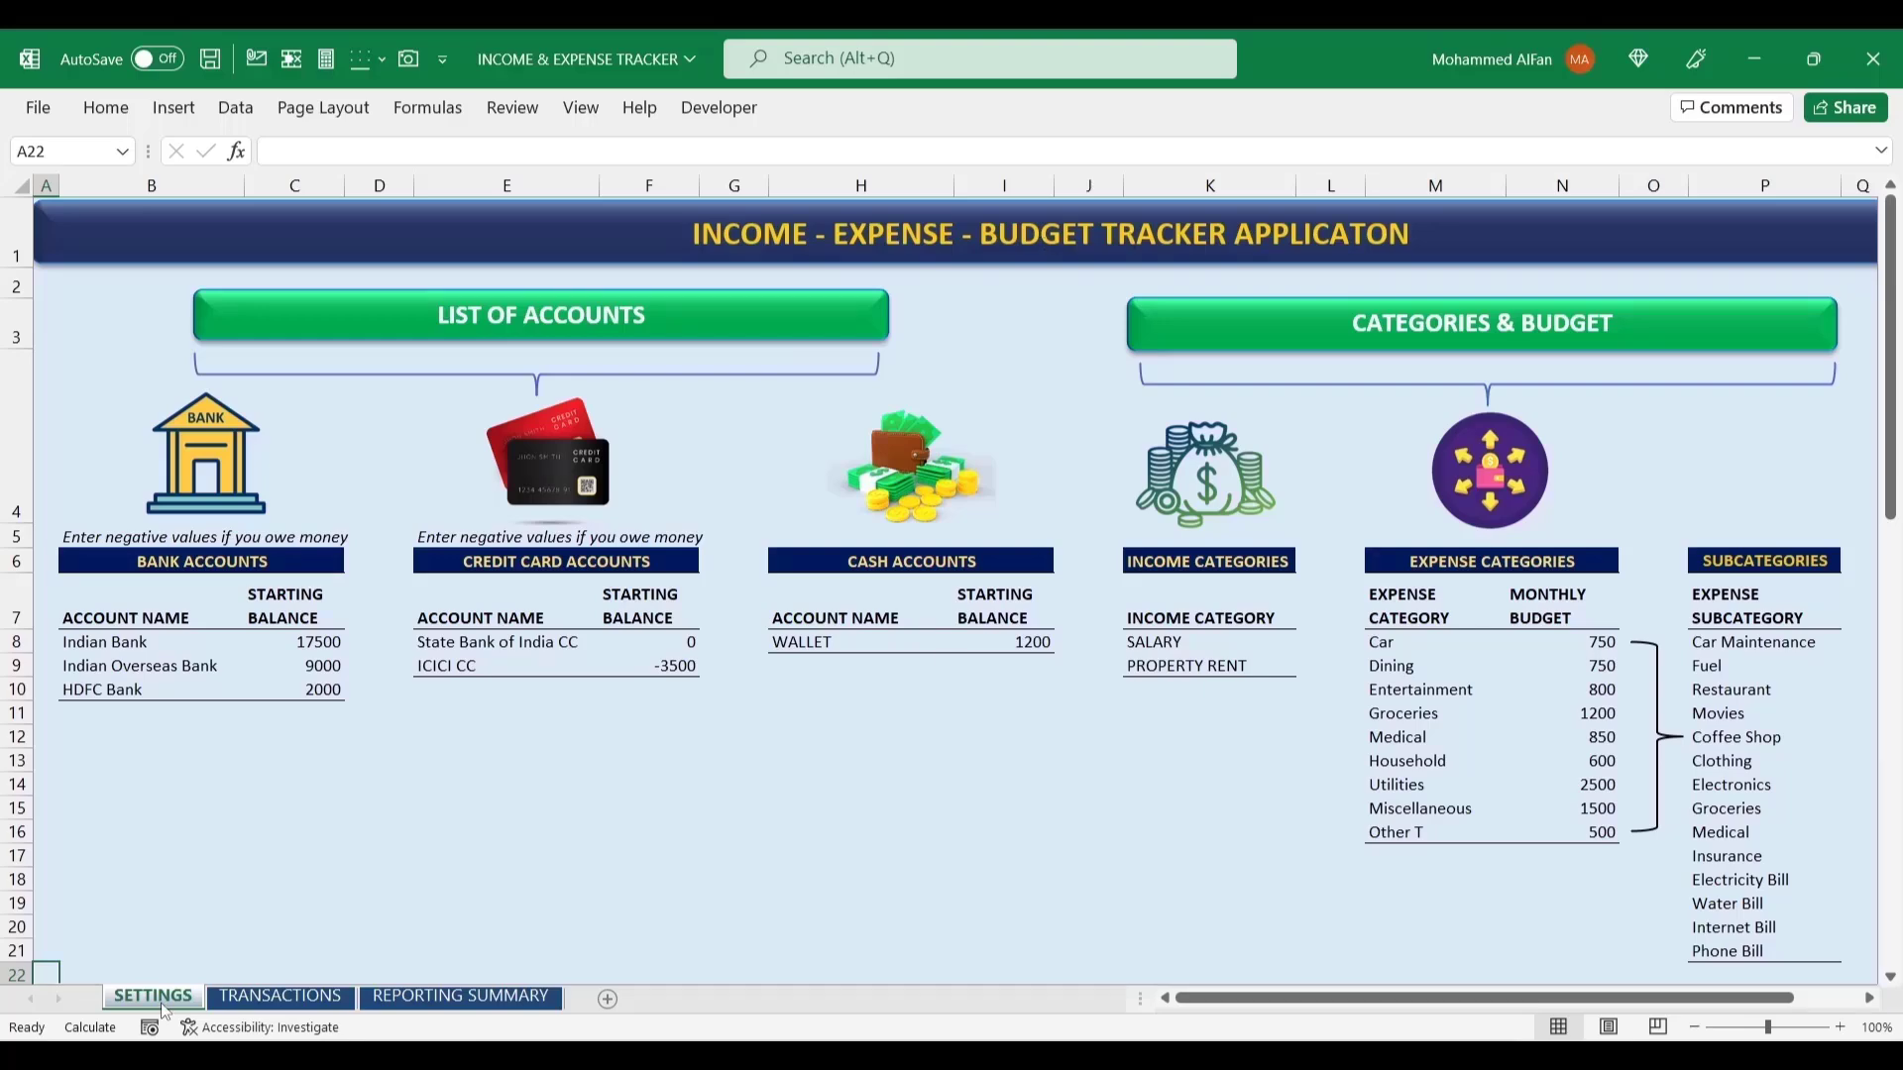
# - Look over the Transactions and Reporting Summary sheets, then review the Settings bank account names
pyautogui.click(282, 999)
pyautogui.click(444, 1001)
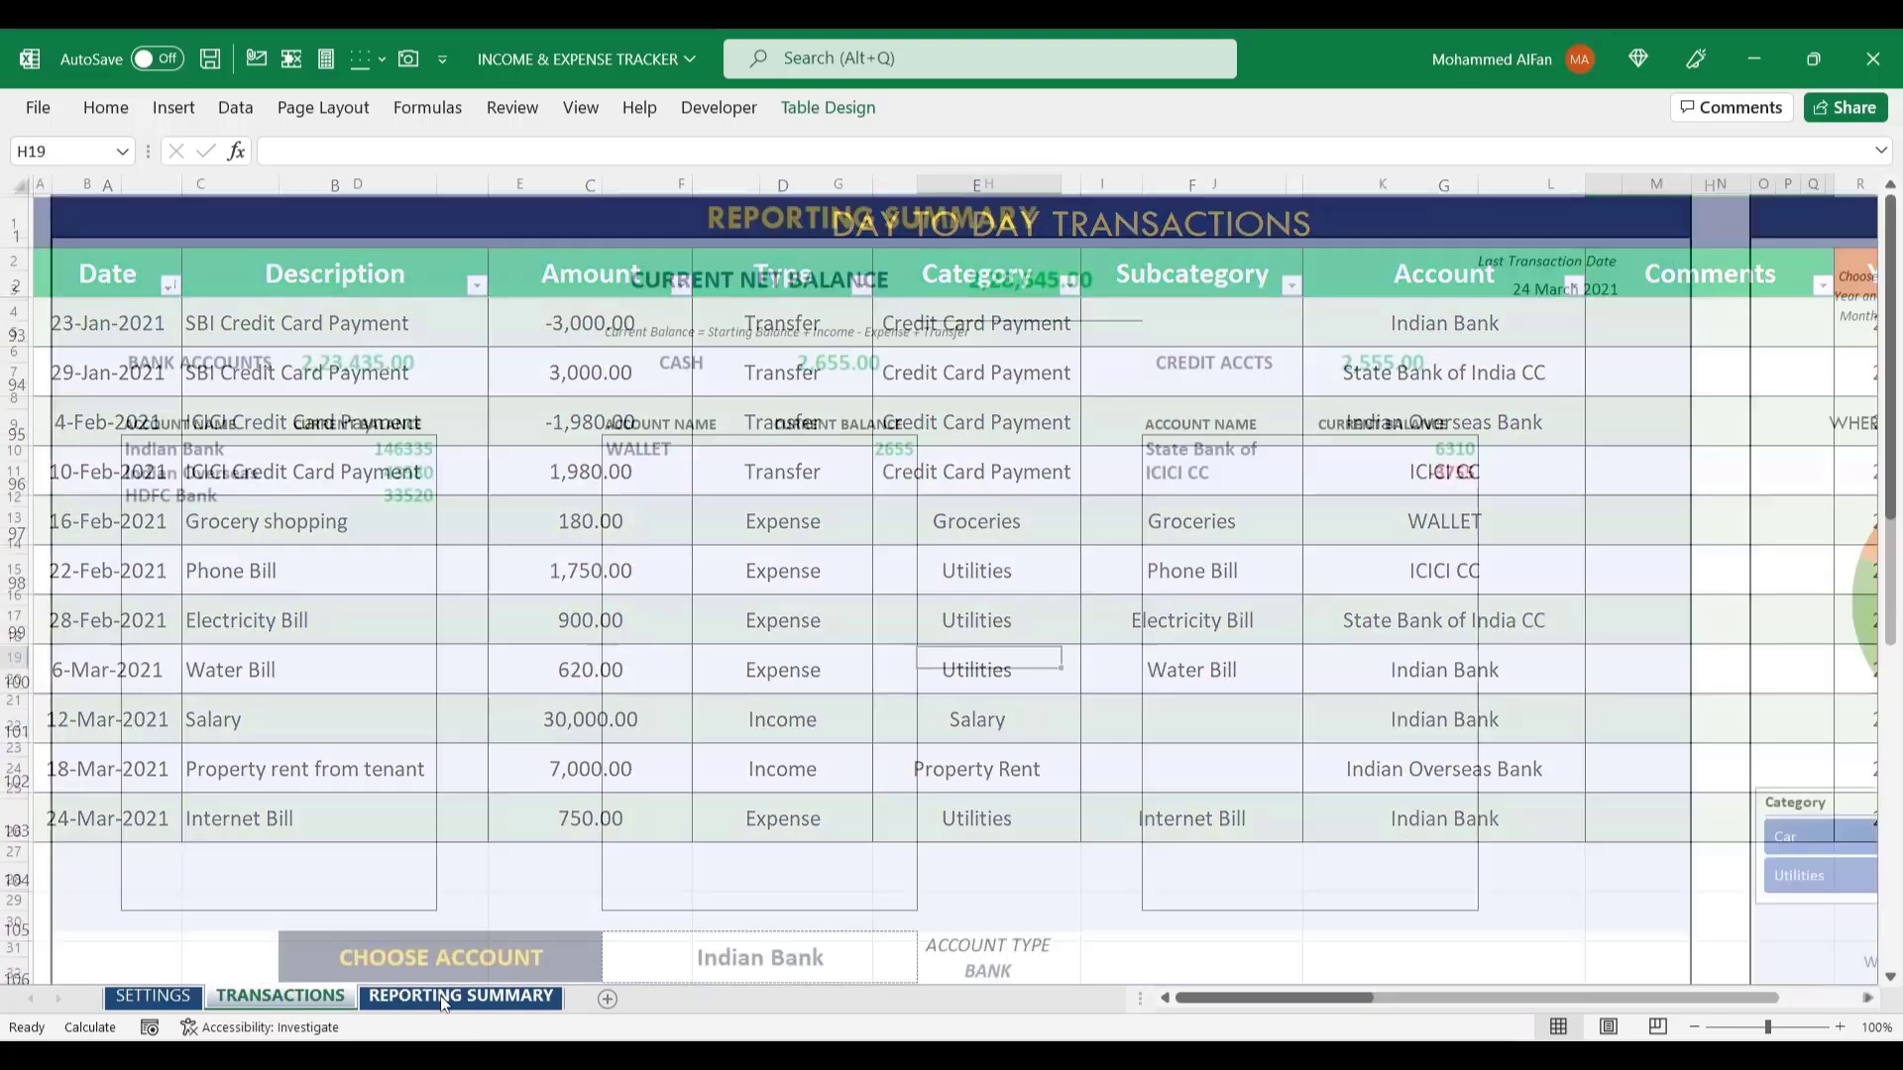
pyautogui.click(159, 997)
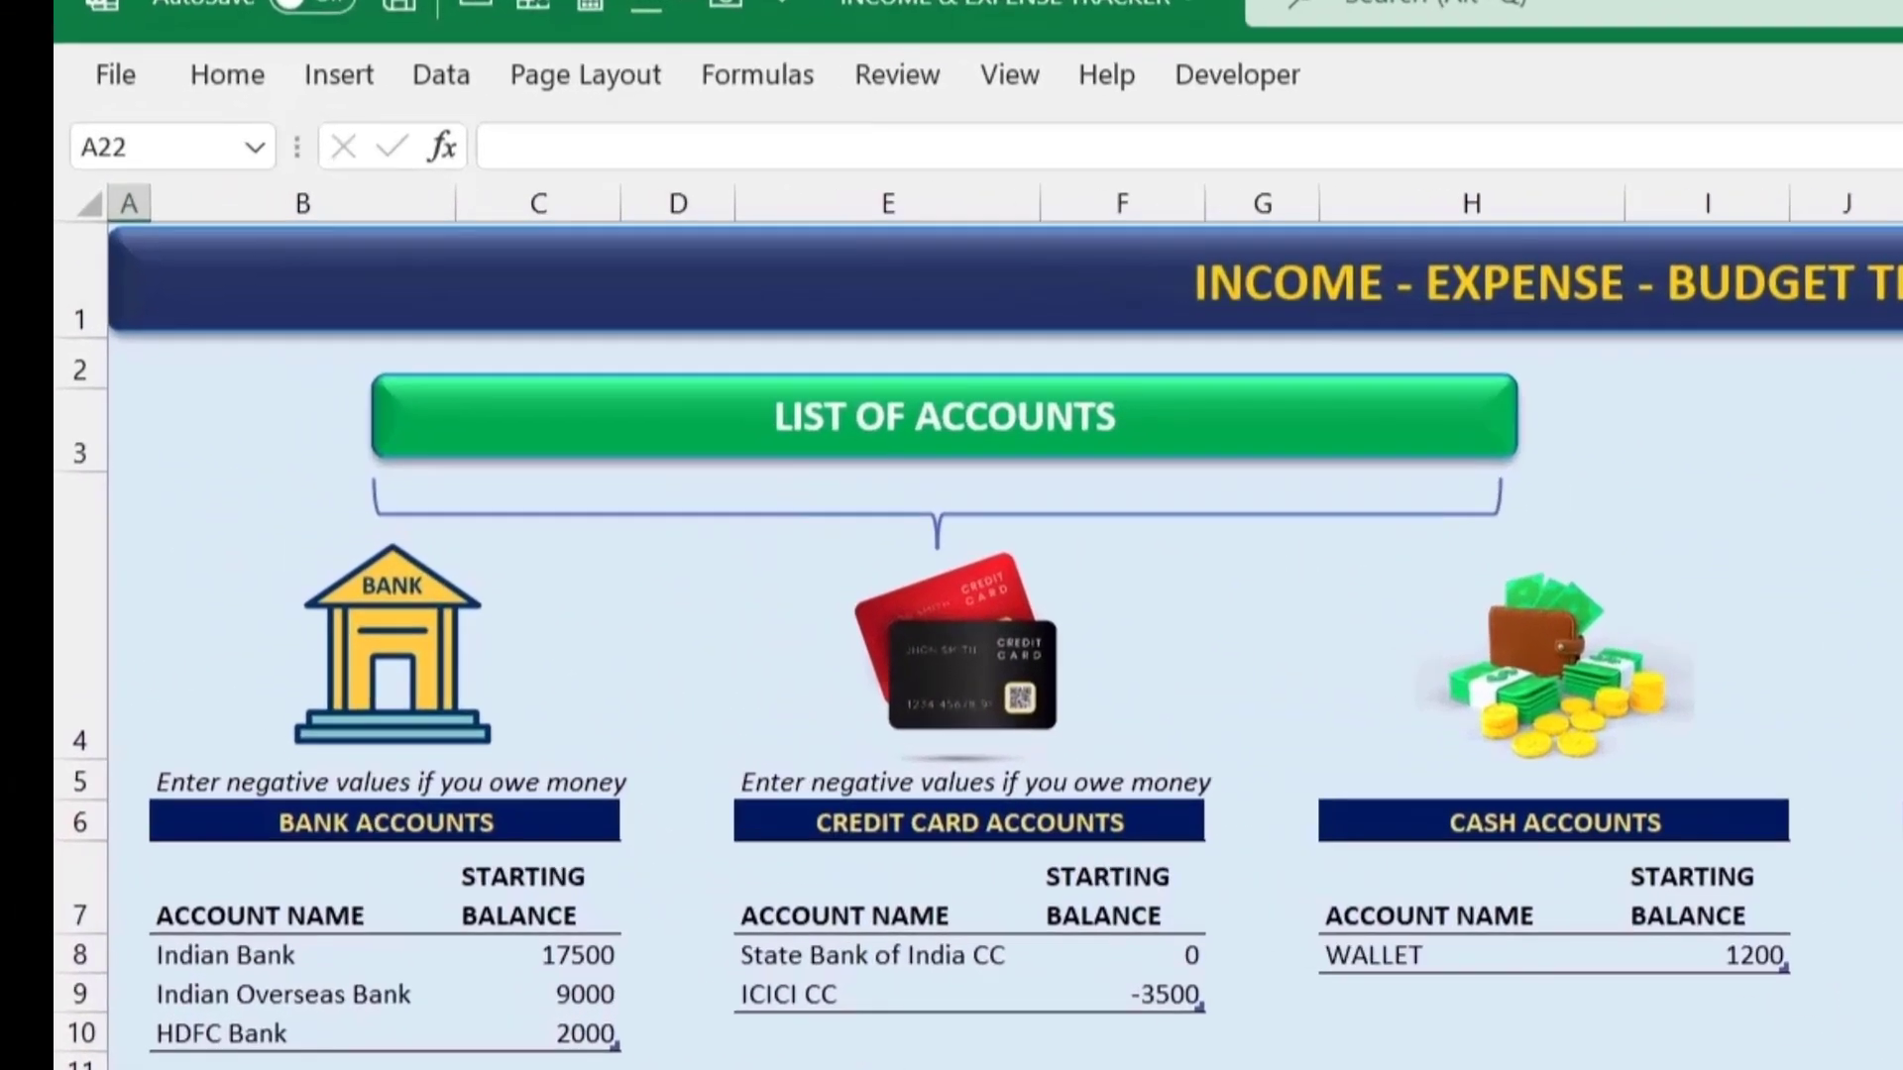
pyautogui.click(507, 614)
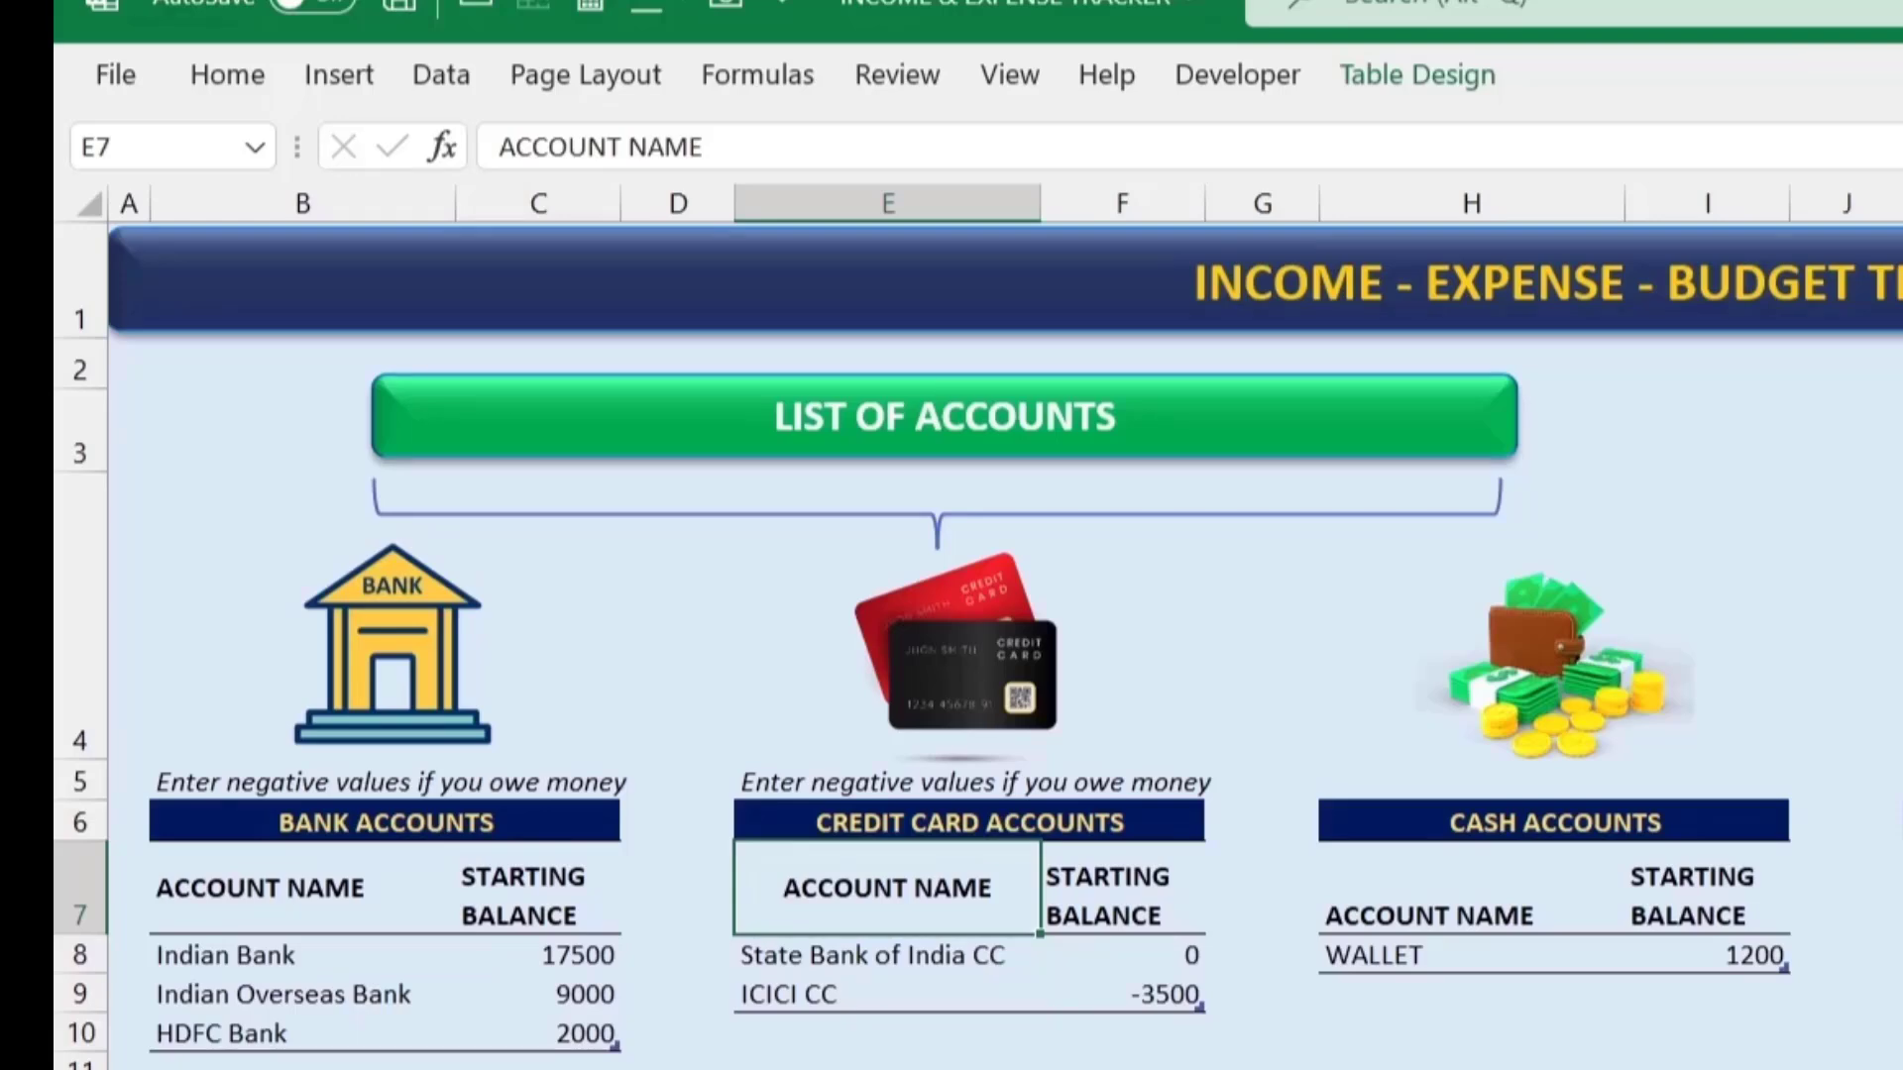
pyautogui.click(323, 953)
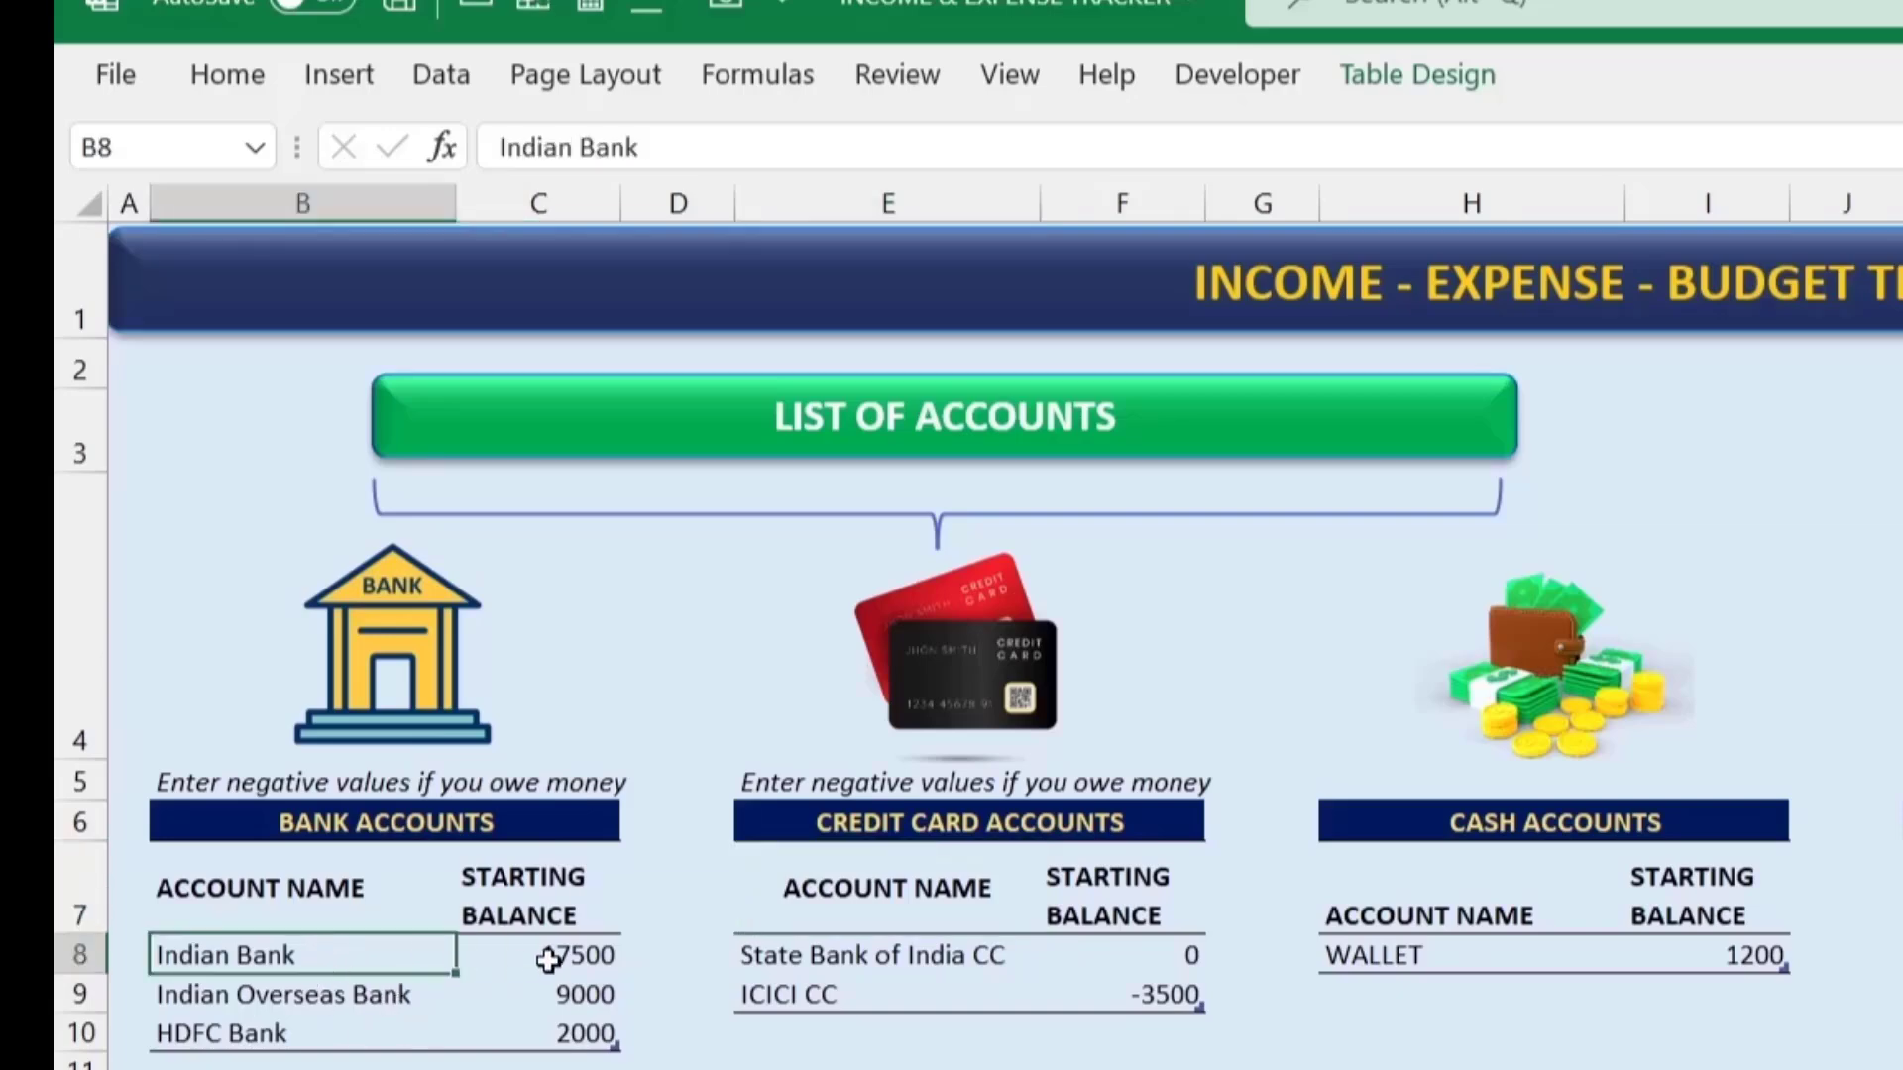
pyautogui.click(382, 993)
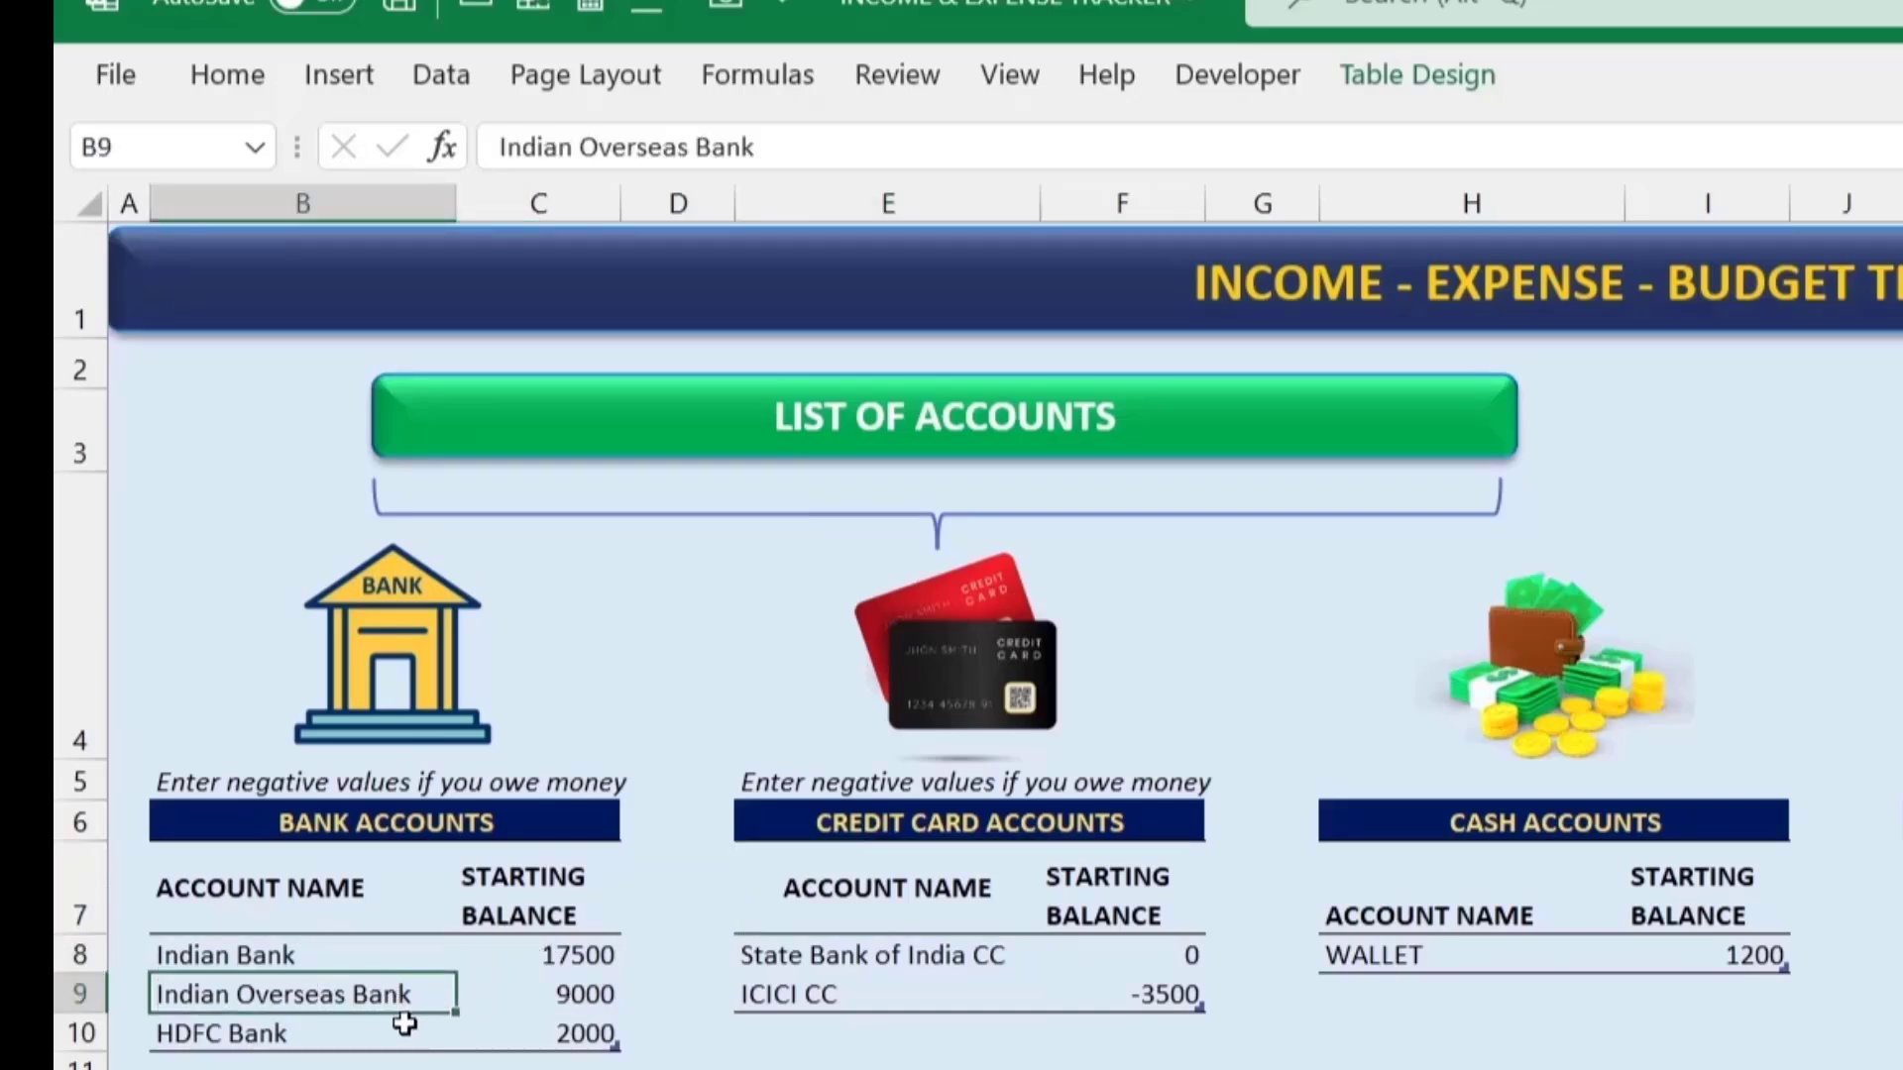
pyautogui.click(355, 1035)
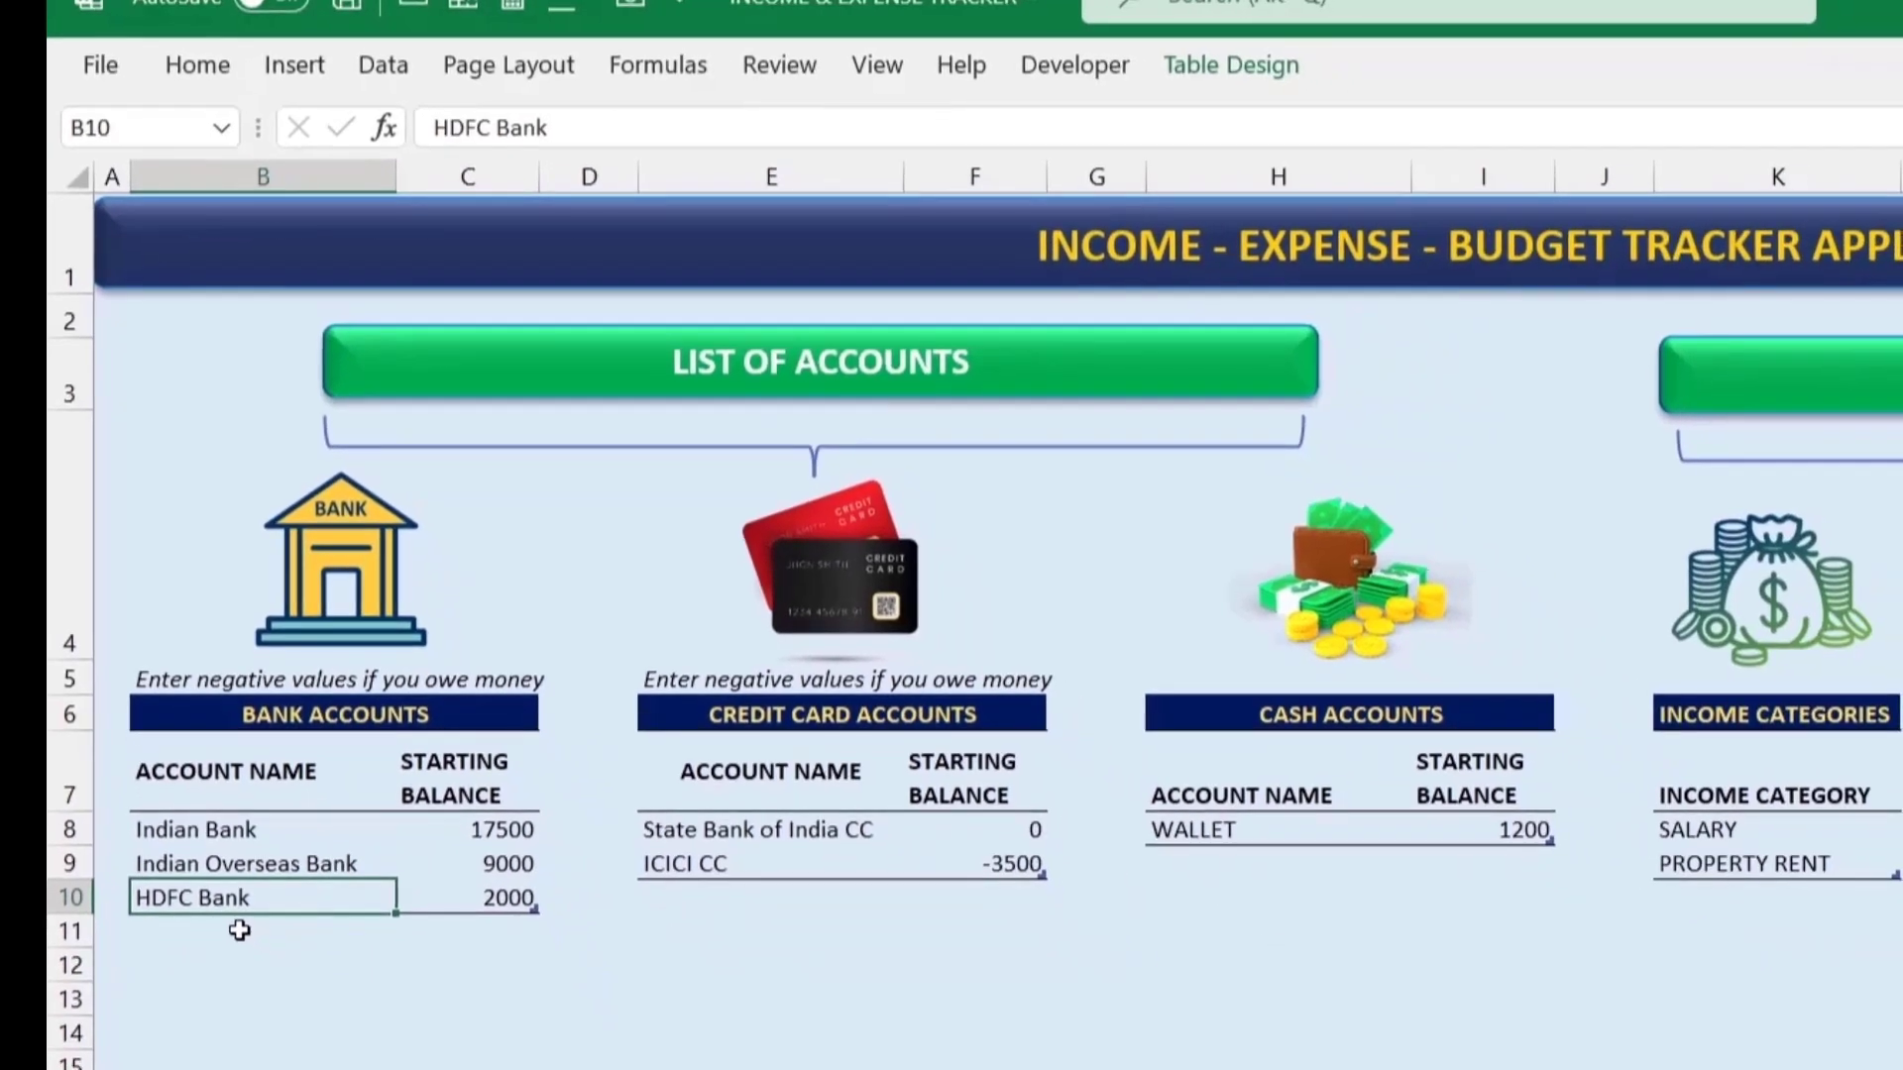
# - Add Canara Bank below HDFC Bank with a 12500 starting balance
pyautogui.doubleClick(278, 1069)
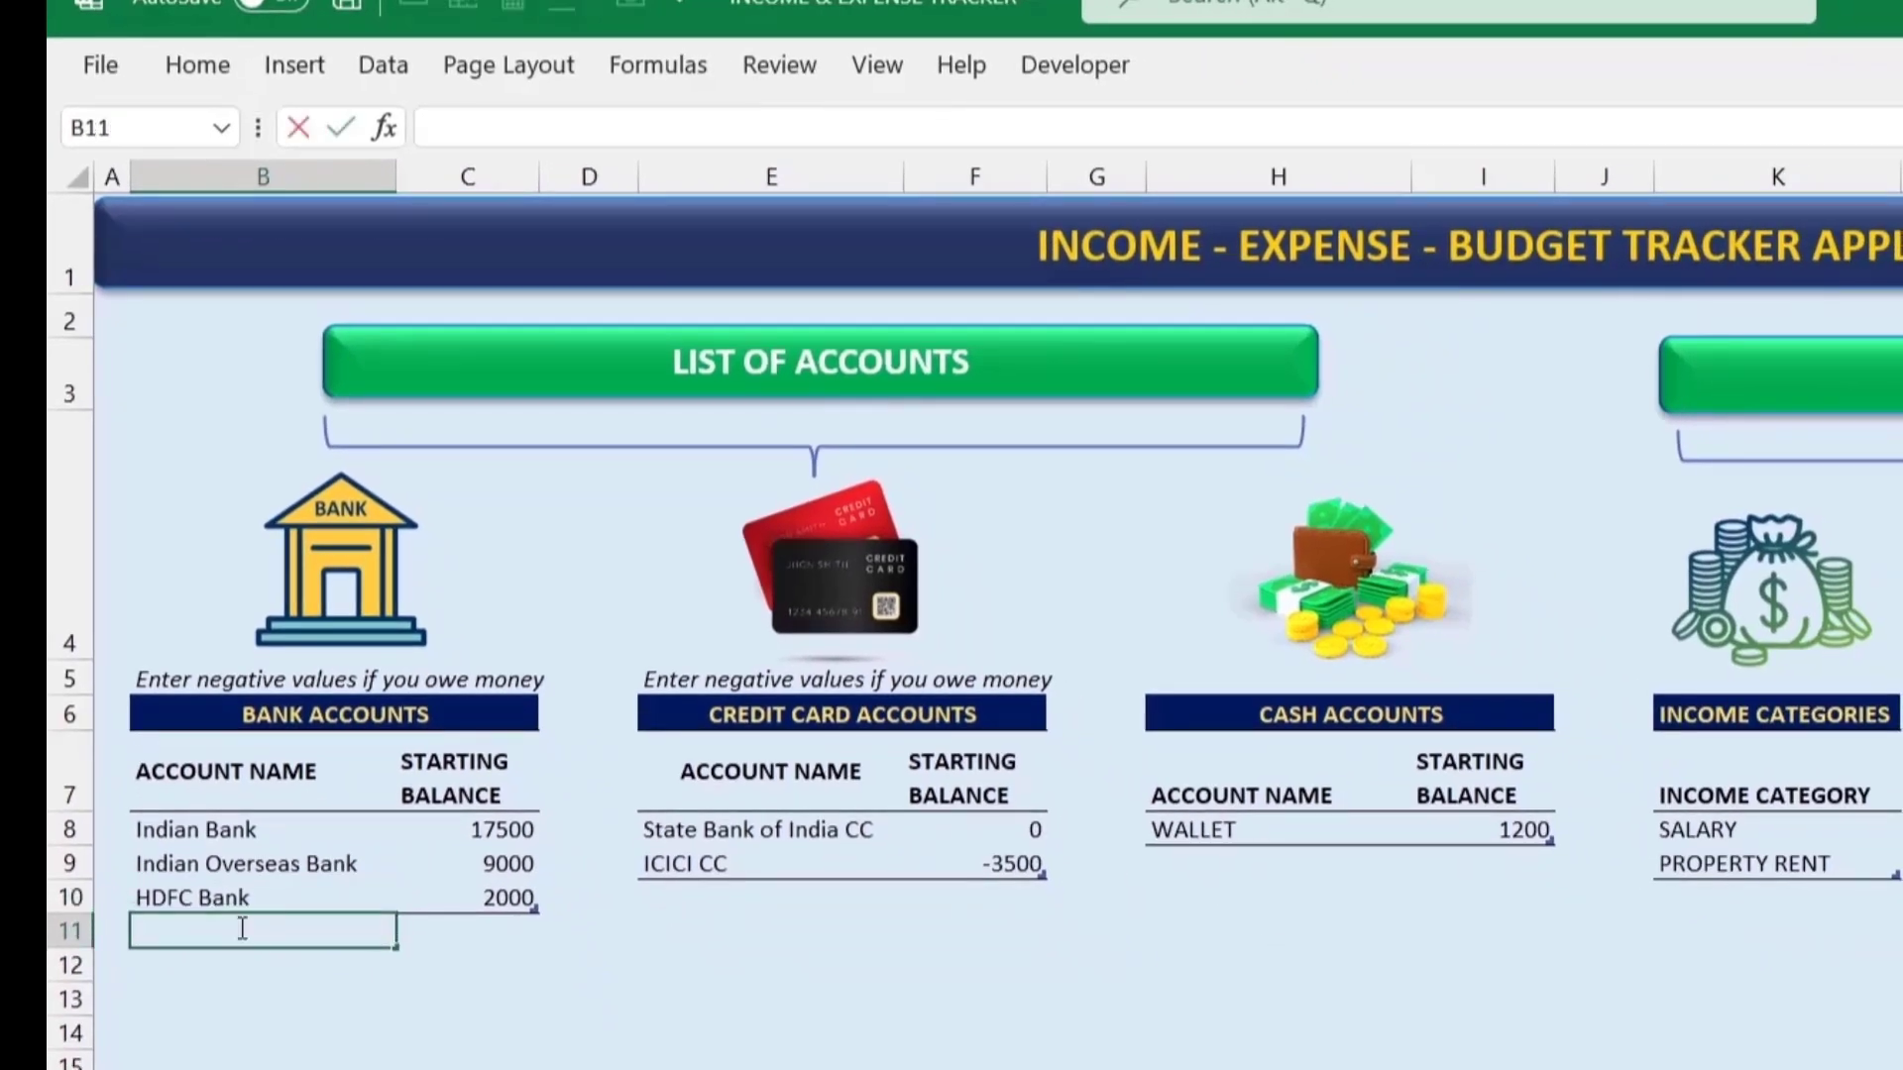
pyautogui.write('Canara Bank')
pyautogui.press('Tab')
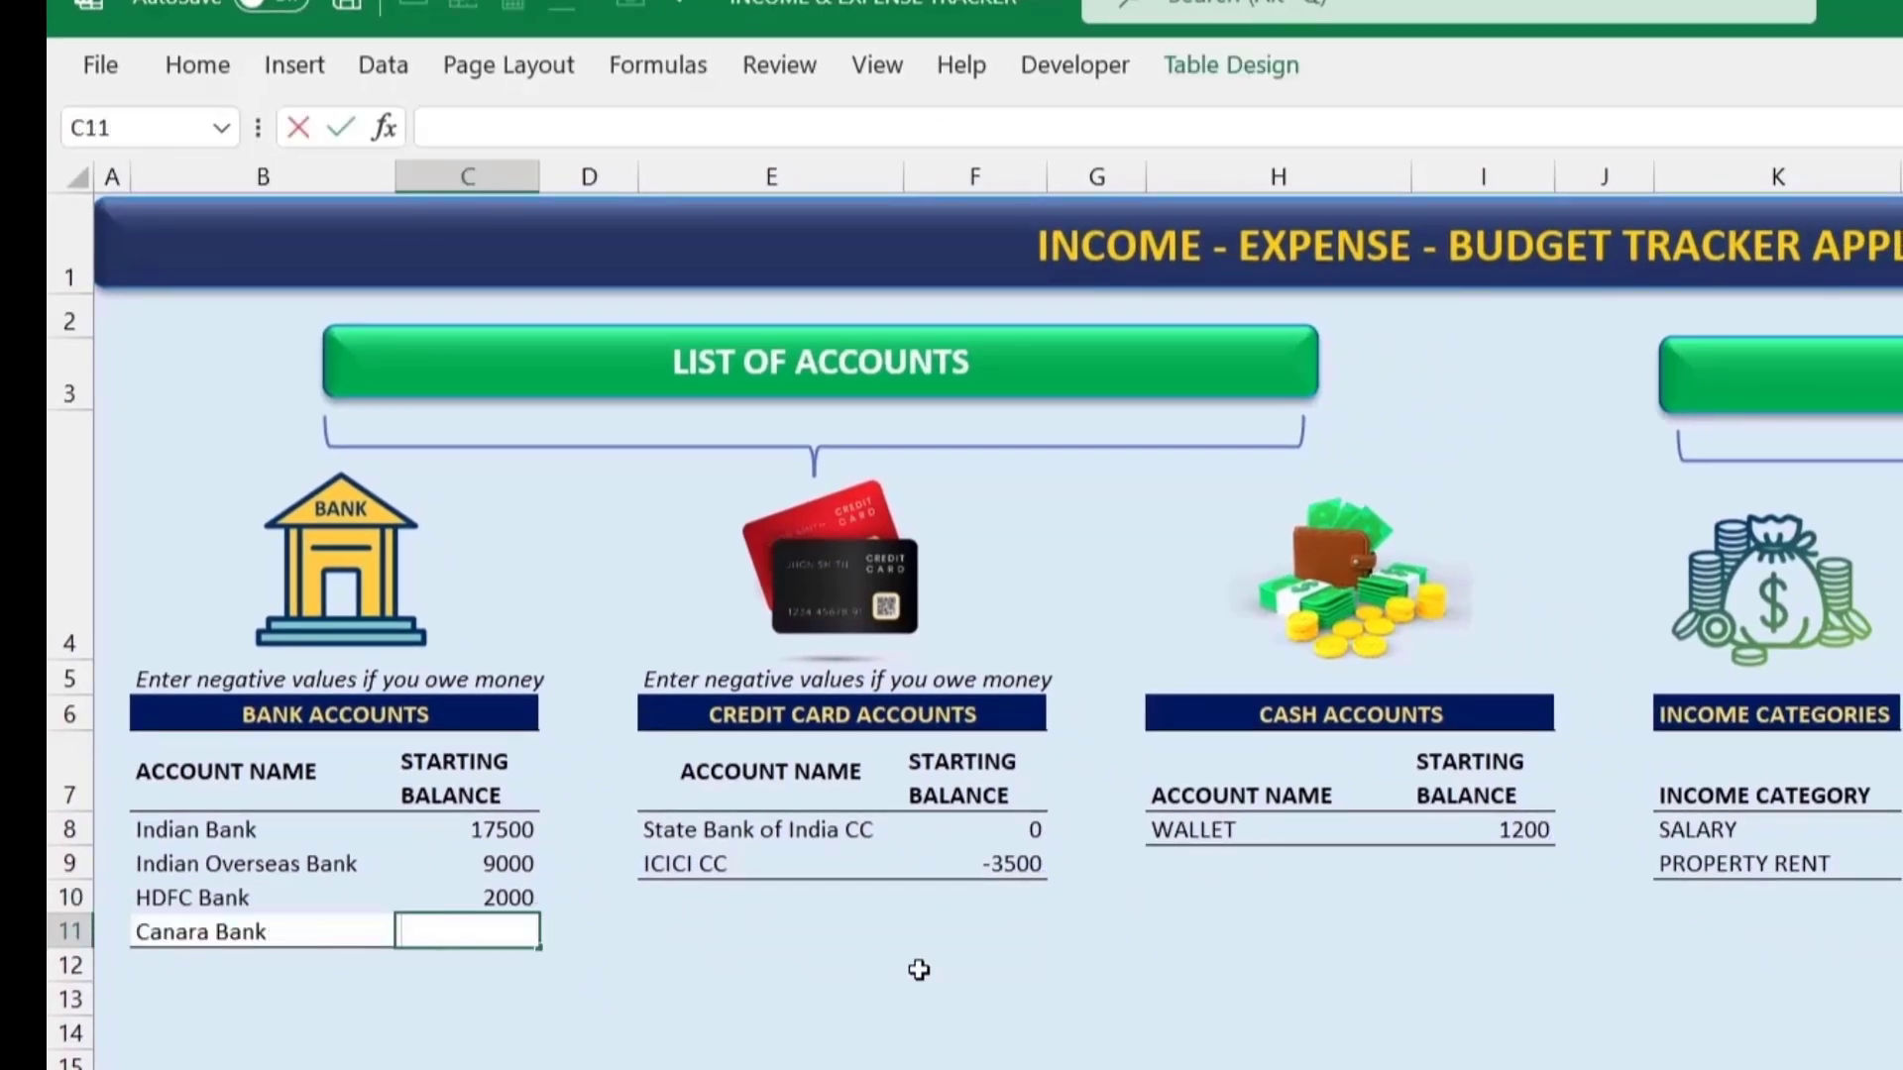
pyautogui.write('12500')
pyautogui.press('Return')
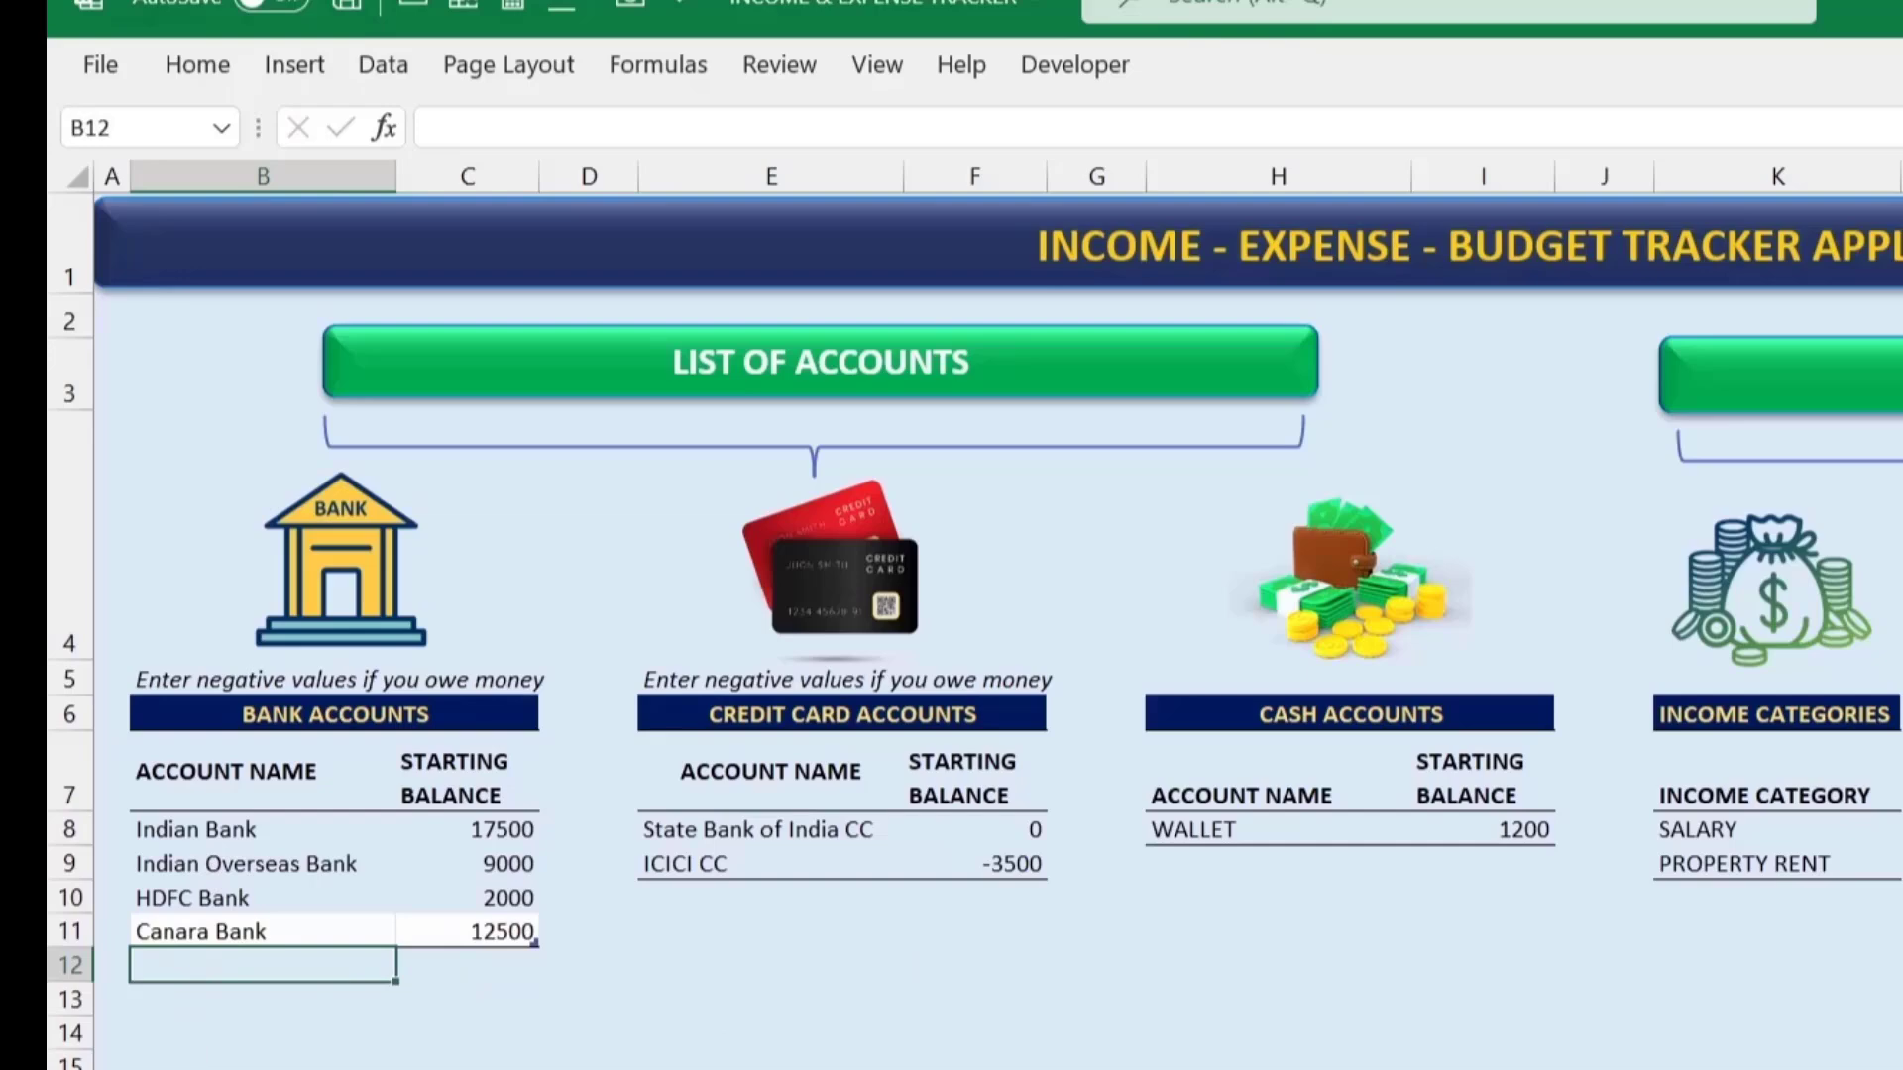
pyautogui.click(204, 930)
# - Undo the 12500 balance and the Canara Bank account entry
pyautogui.hotkey('ctrl', 'z')
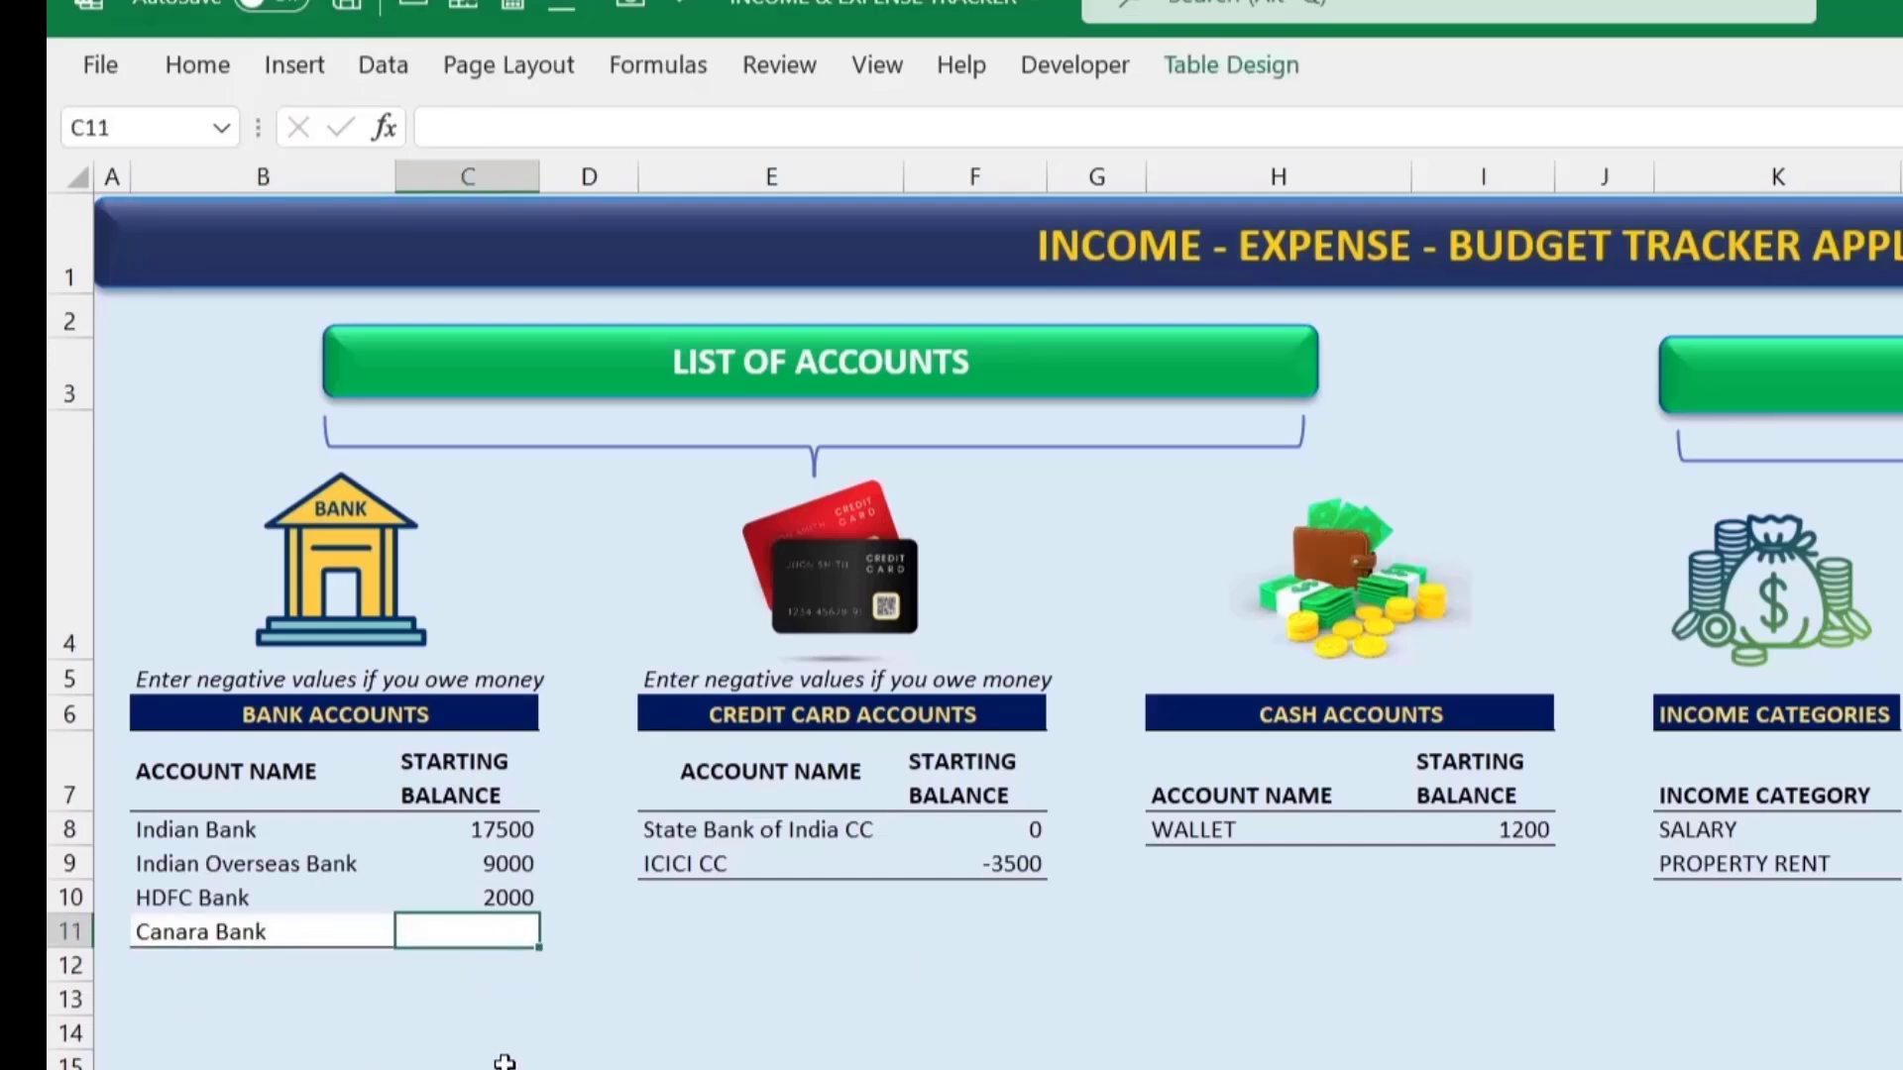
pyautogui.hotkey('ctrl', 'z')
pyautogui.hotkey('ctrl', 'z')
pyautogui.click(495, 1039)
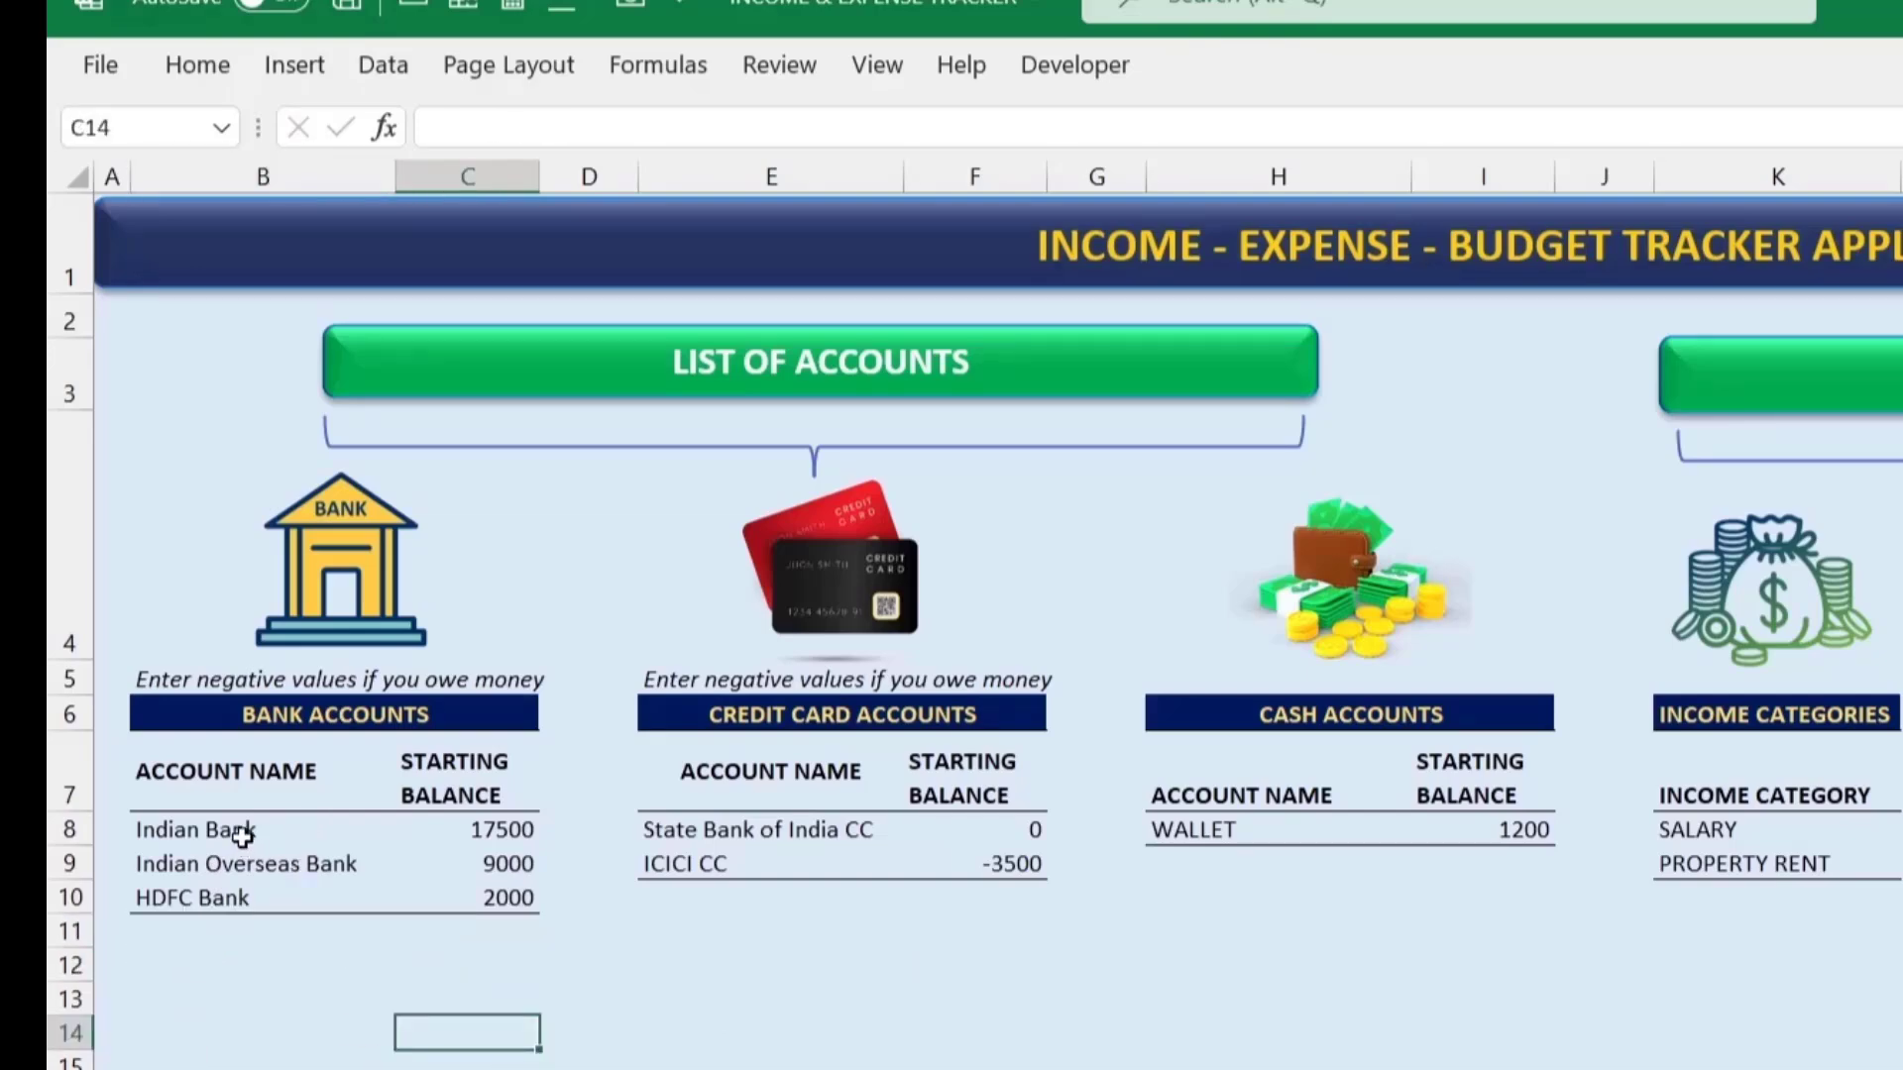
# - Review the Indian Bank, Indian Overseas Bank (9000) and HDFC Bank starting balances
pyautogui.click(486, 832)
pyautogui.click(492, 869)
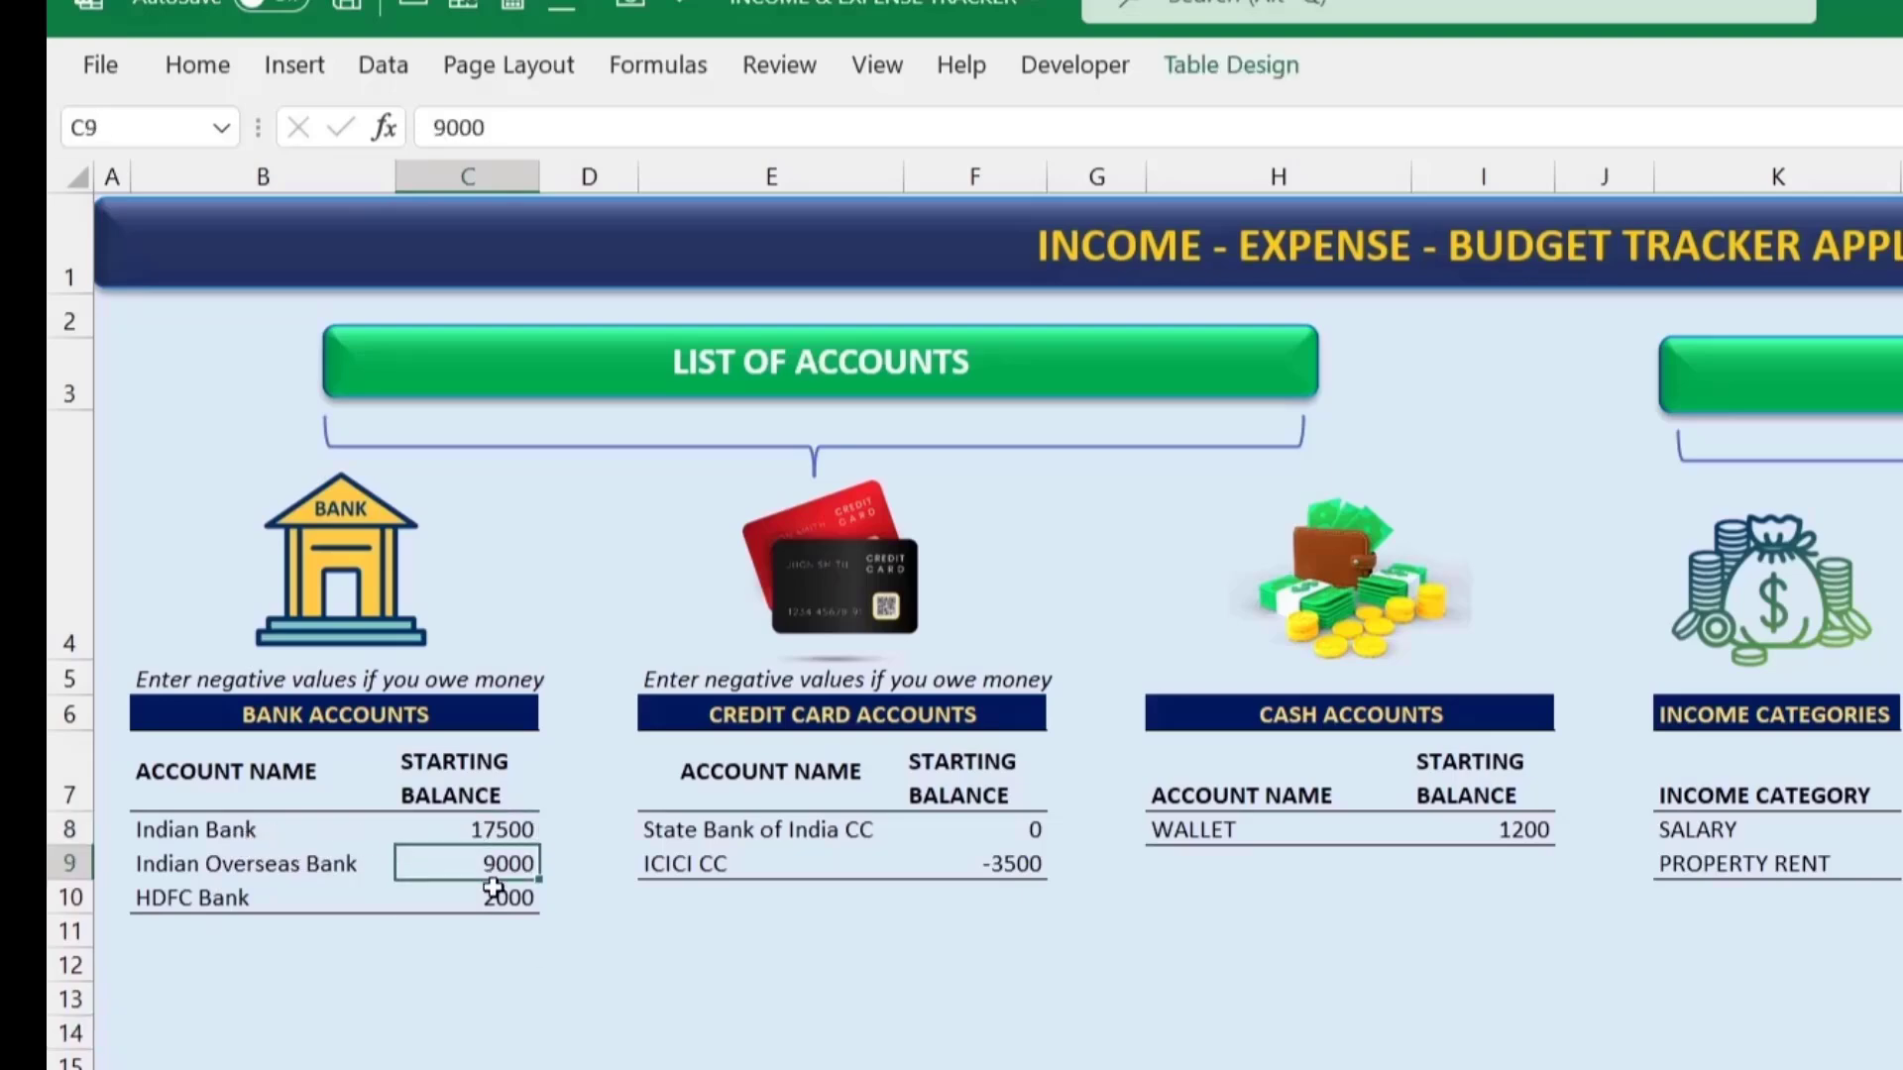
pyautogui.click(497, 896)
pyautogui.moveTo(504, 832); pyautogui.dragTo(141, 902)
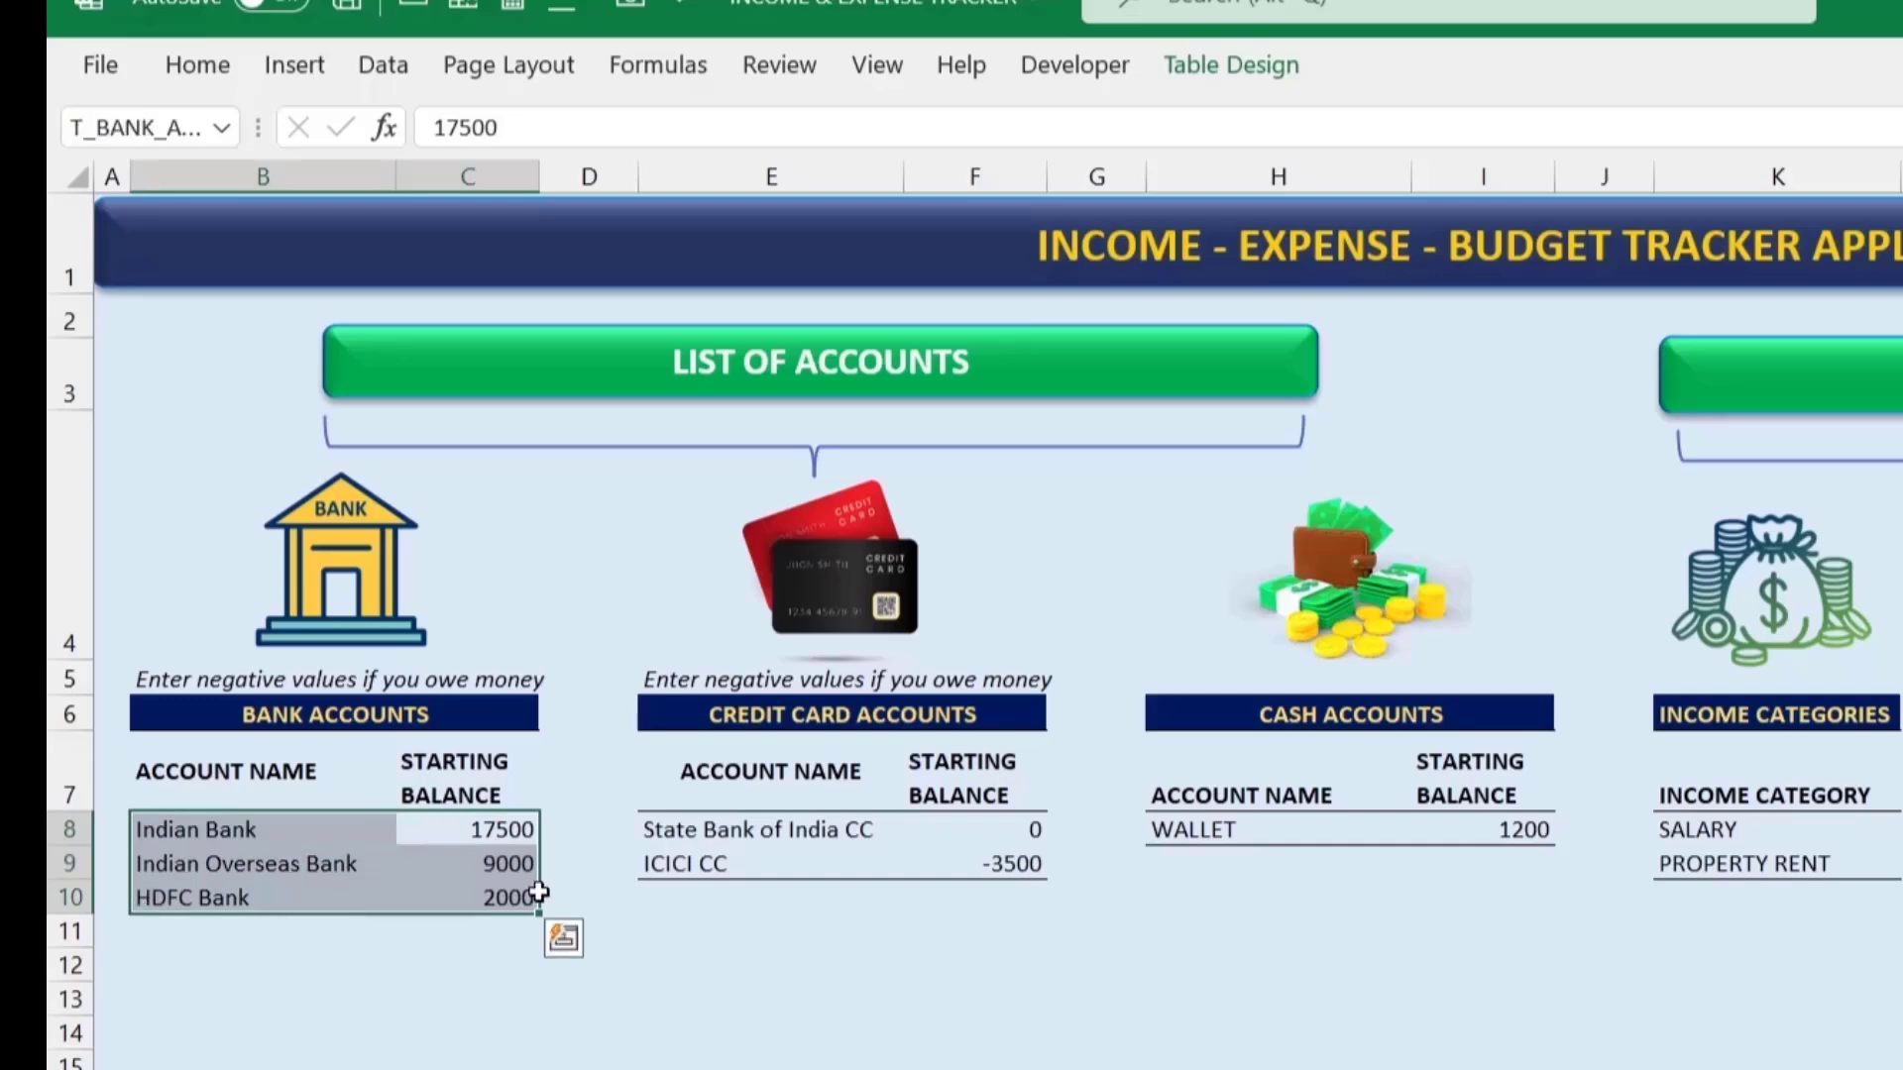
# - Review the State Bank of India CC (0) and ICICI CC (-3500) credit balances
pyautogui.click(678, 865)
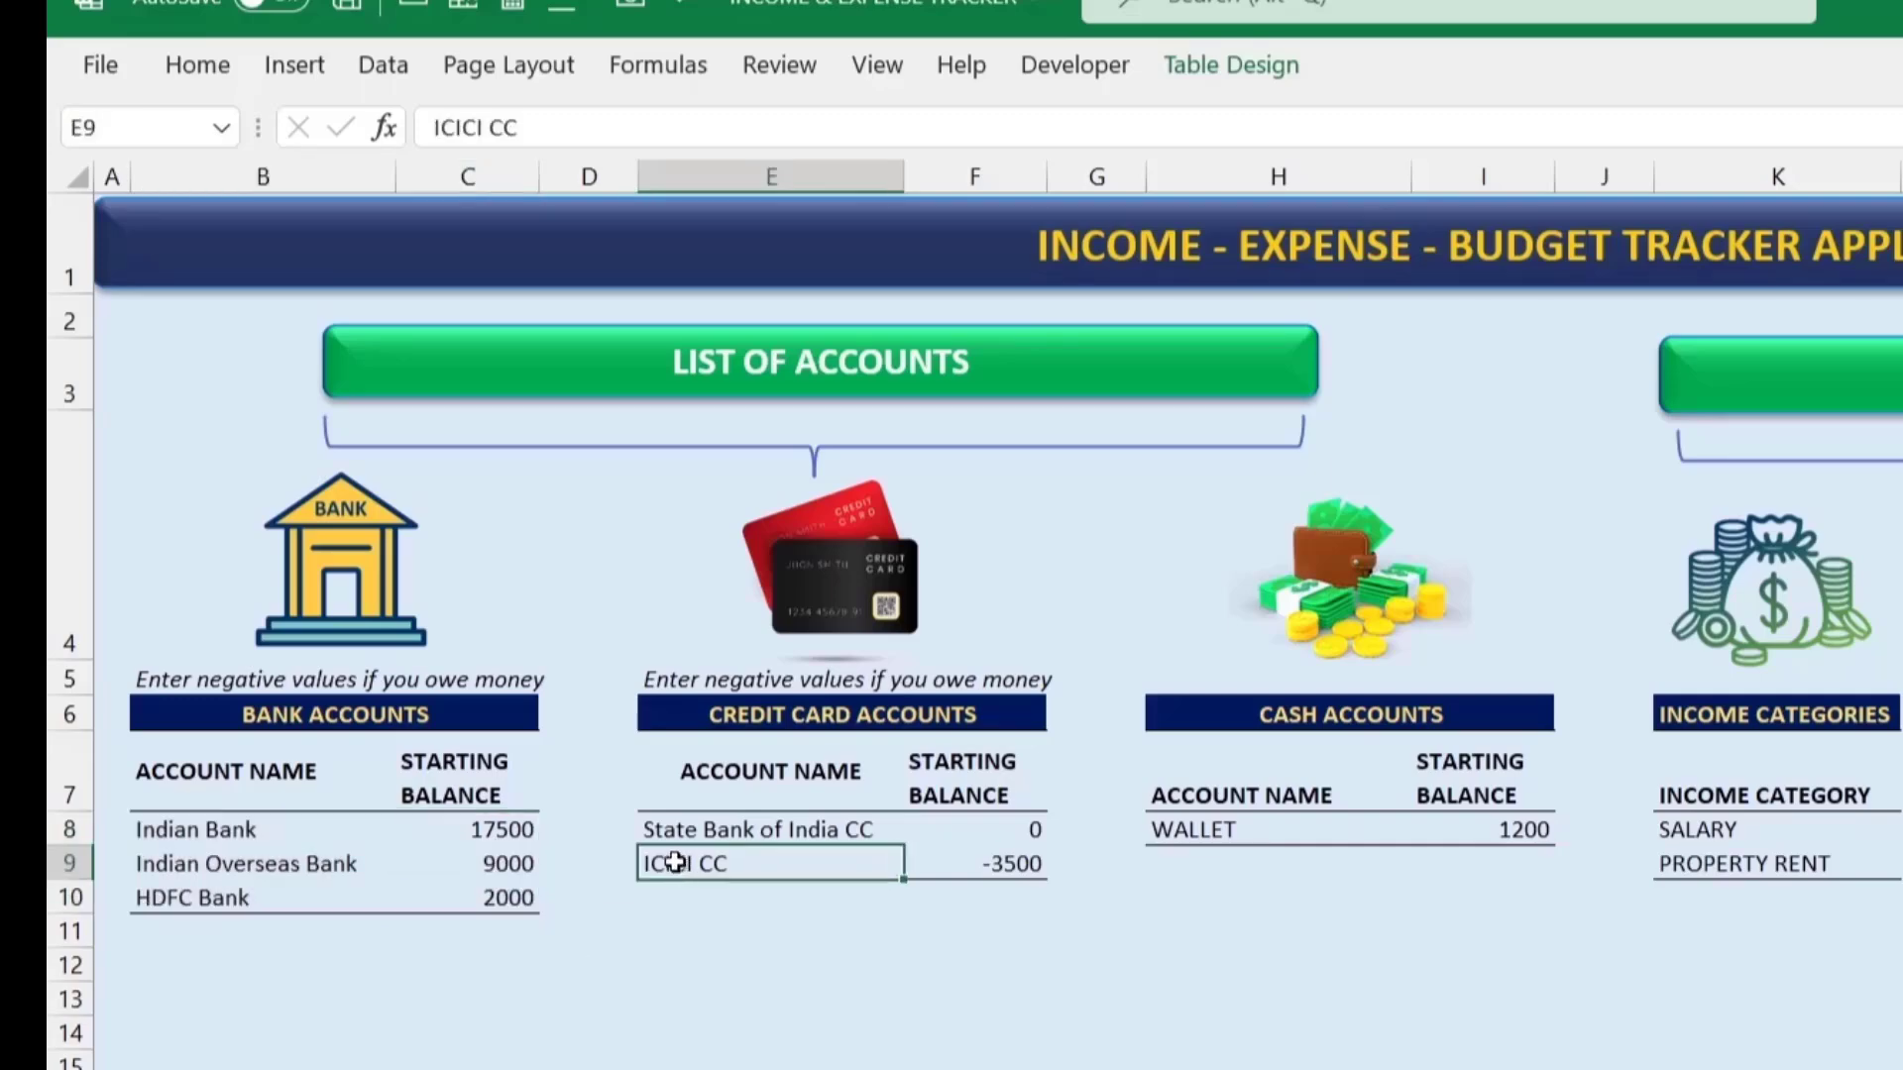
pyautogui.click(691, 828)
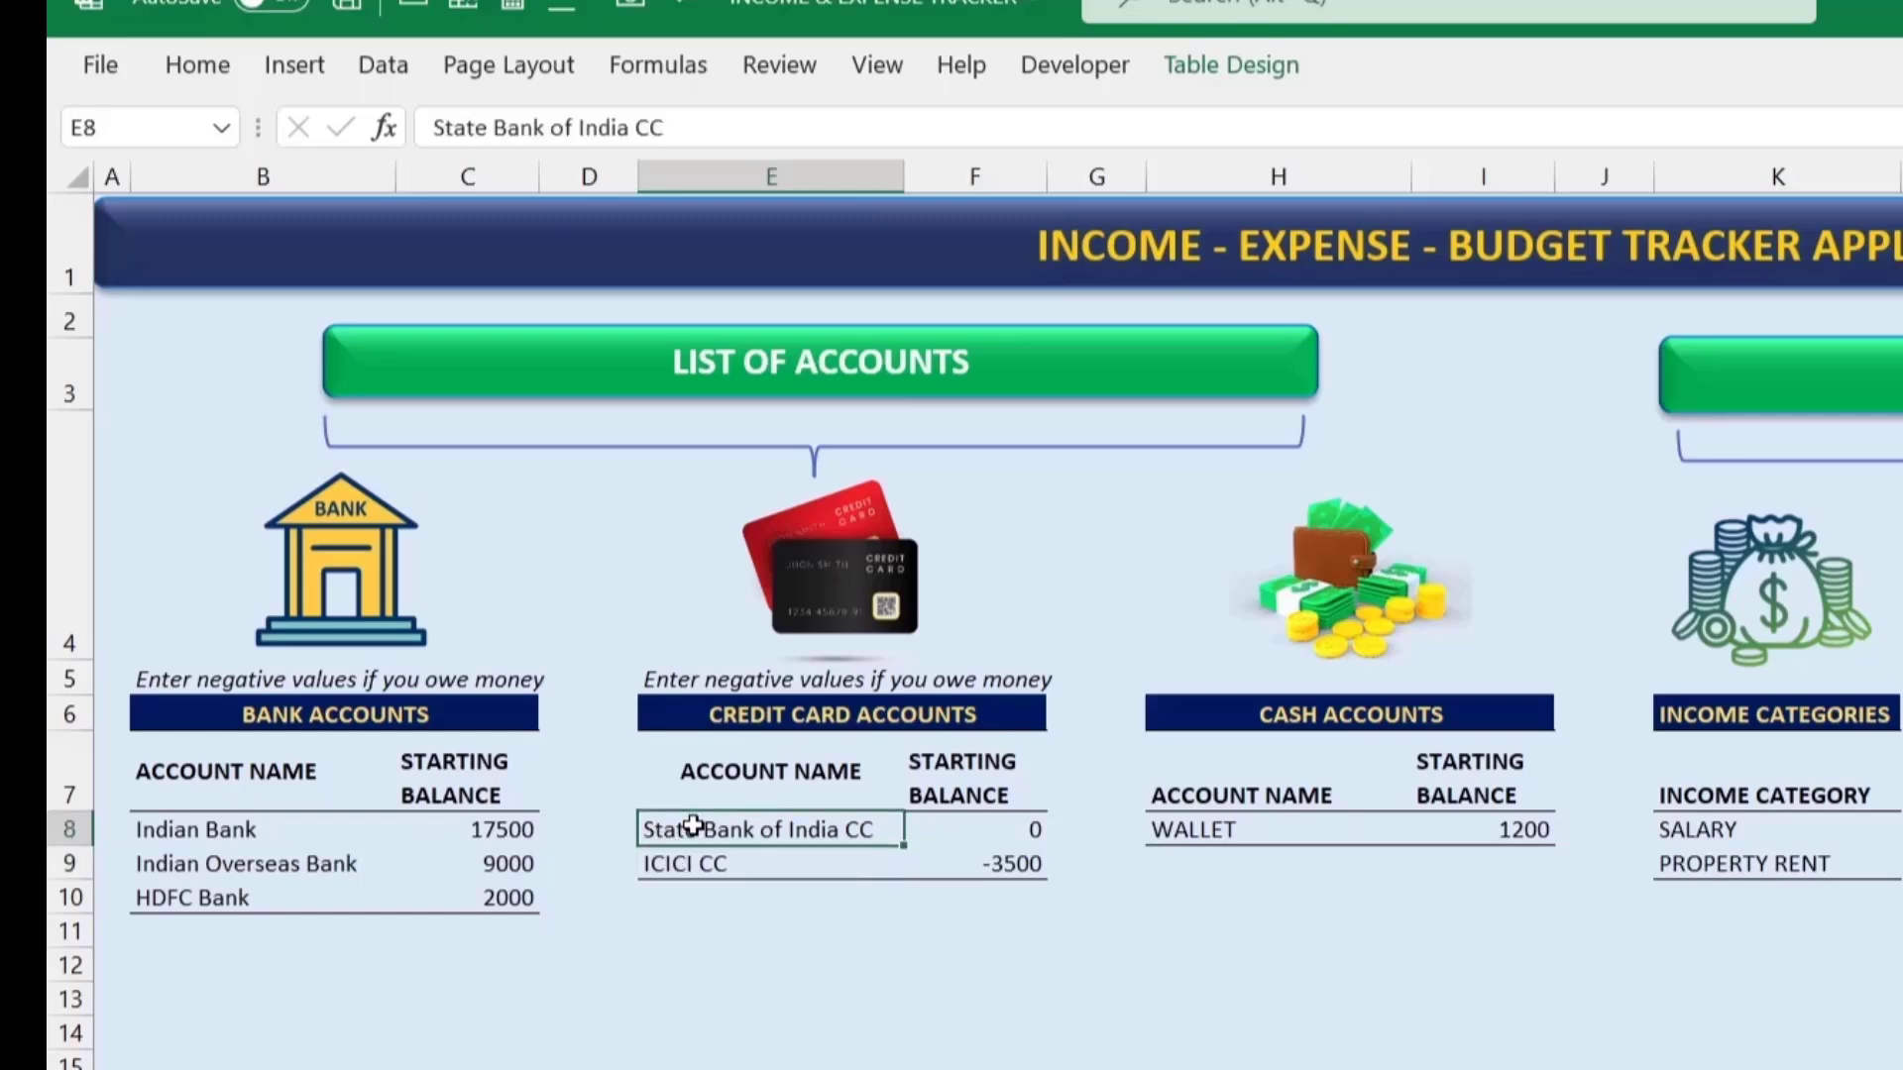
pyautogui.click(1020, 837)
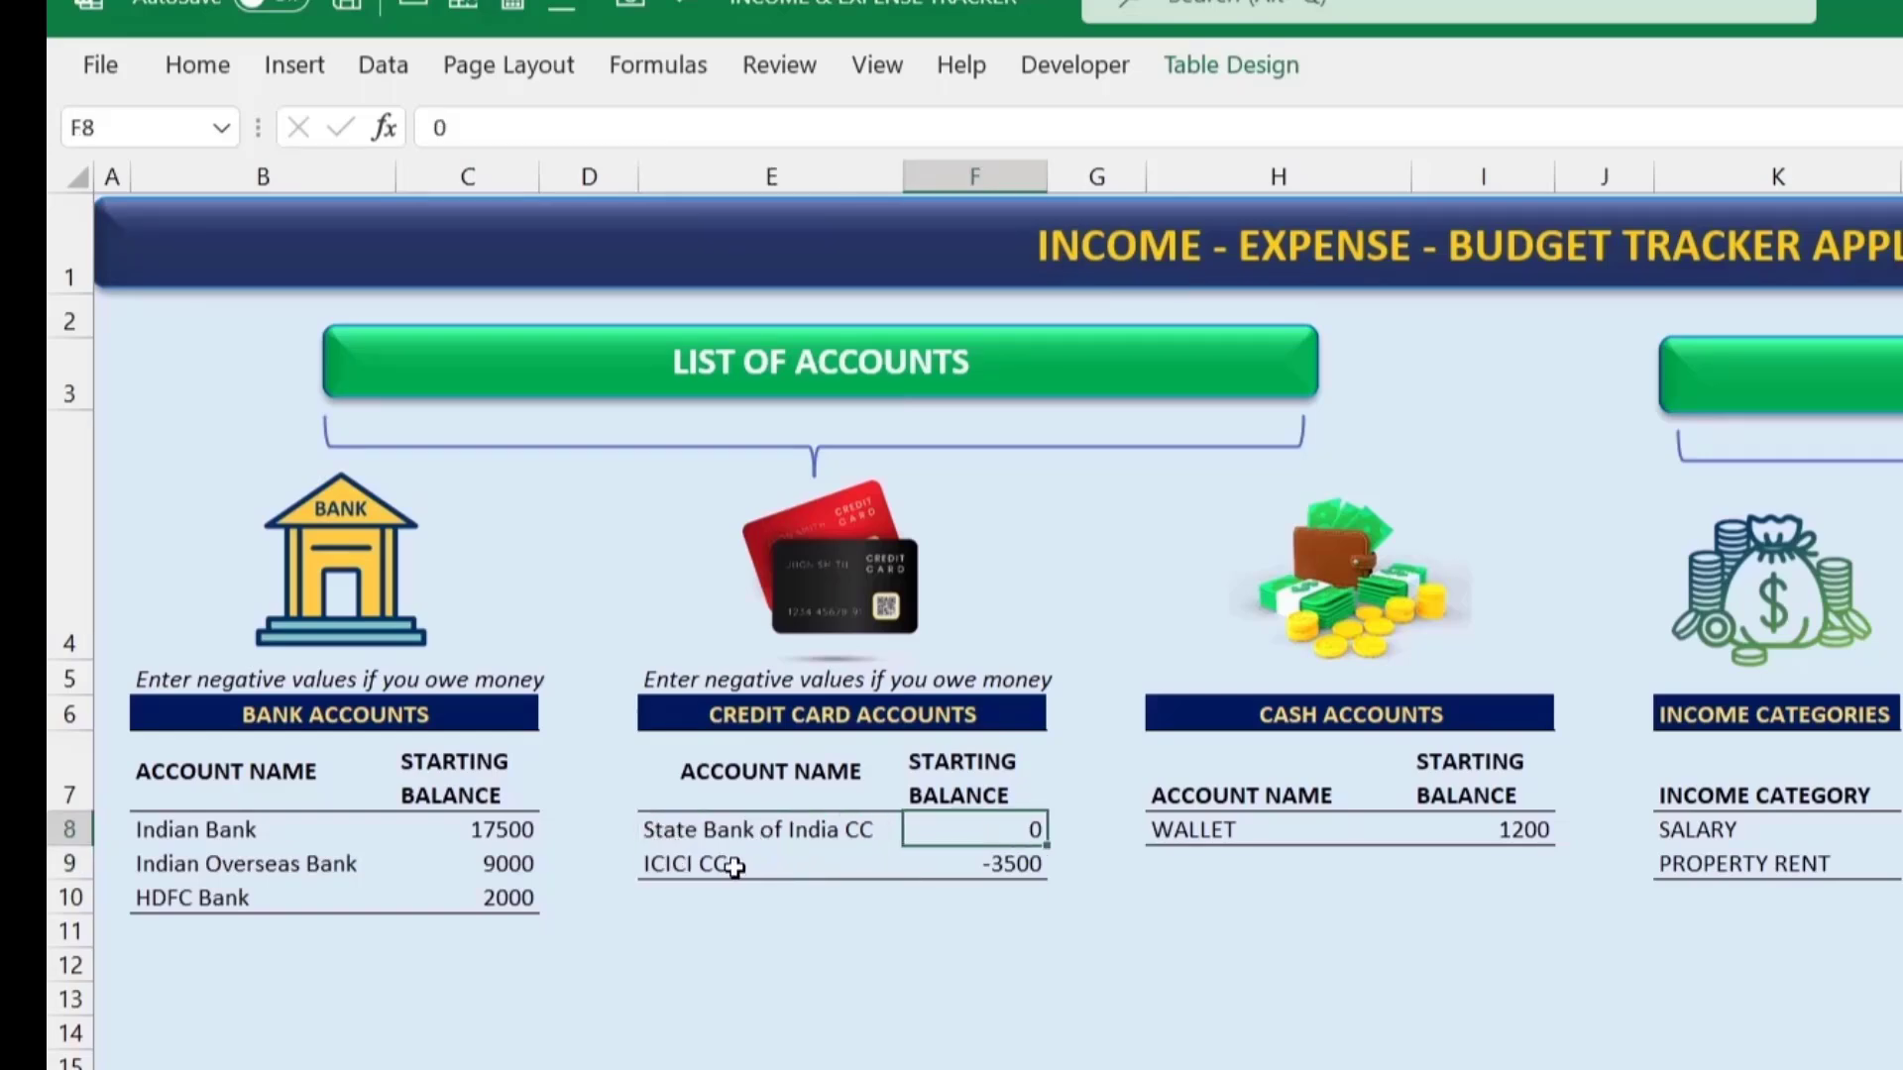
pyautogui.click(736, 866)
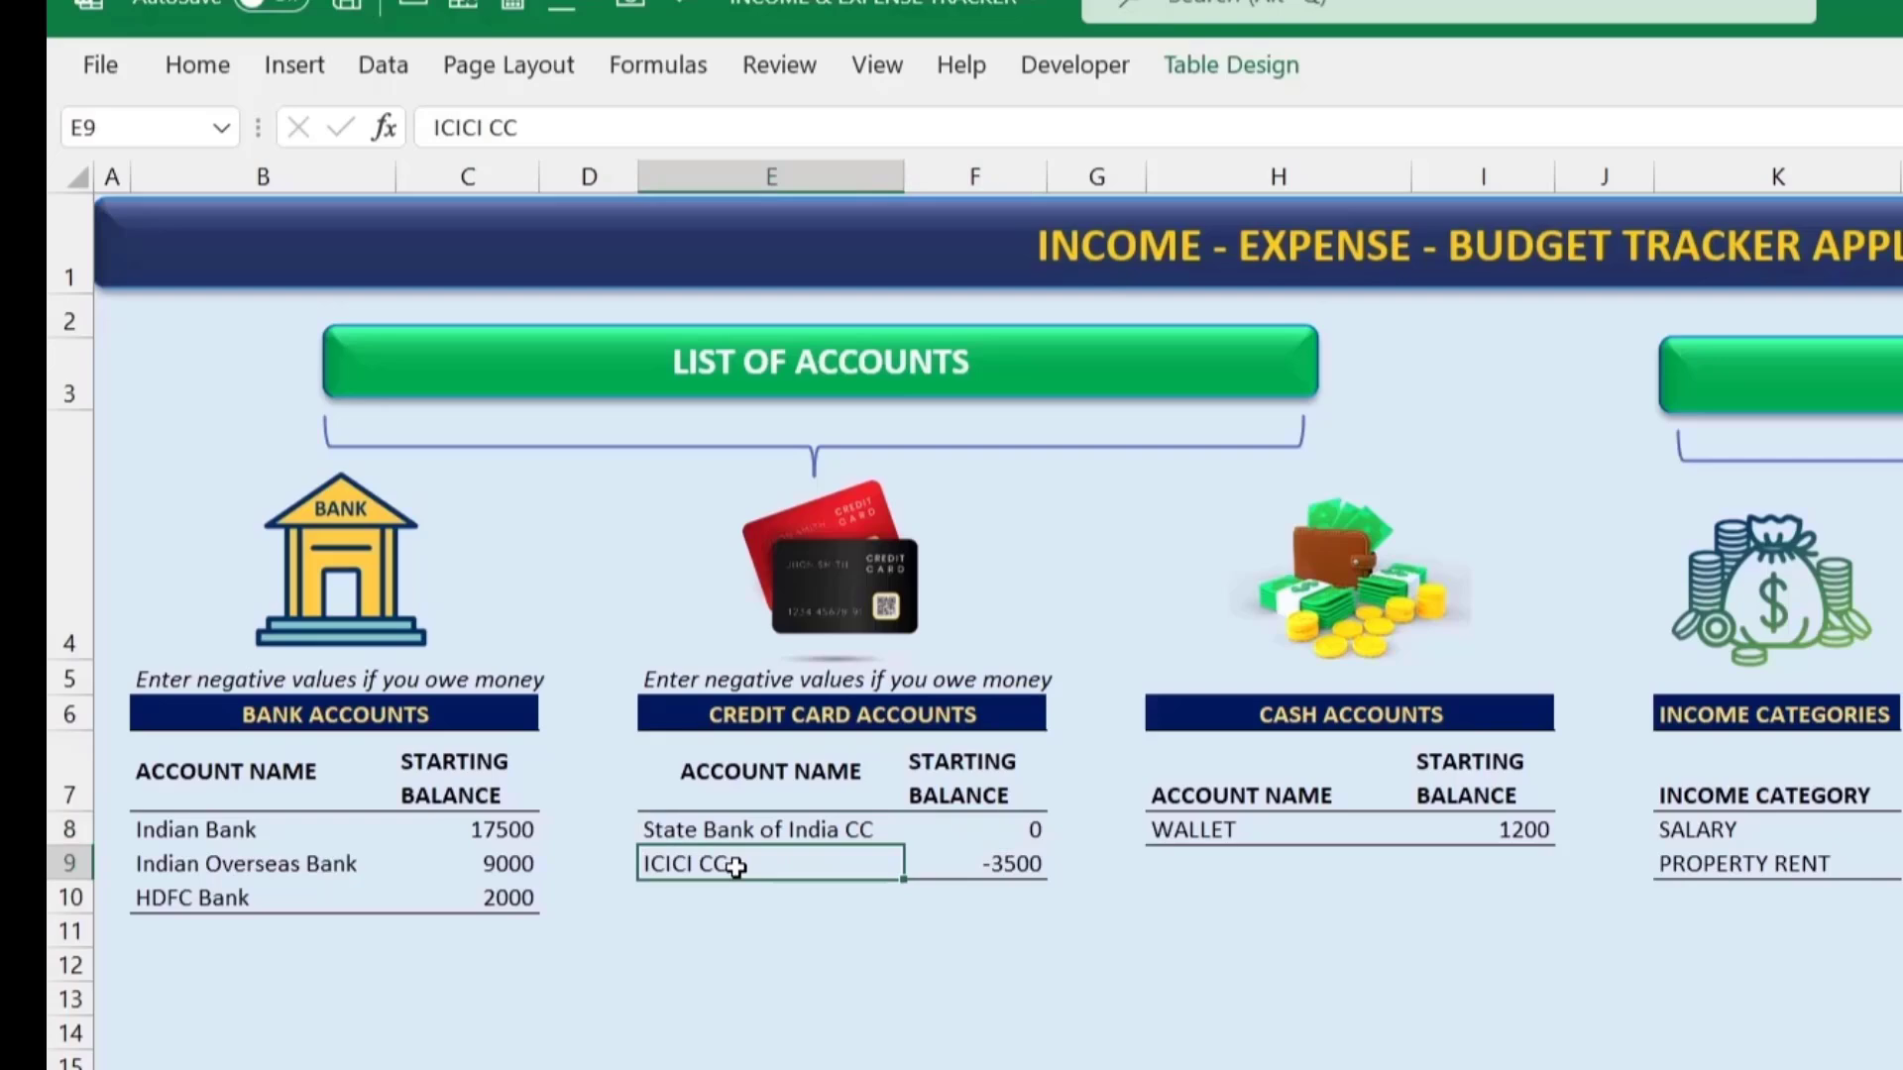
pyautogui.click(1009, 864)
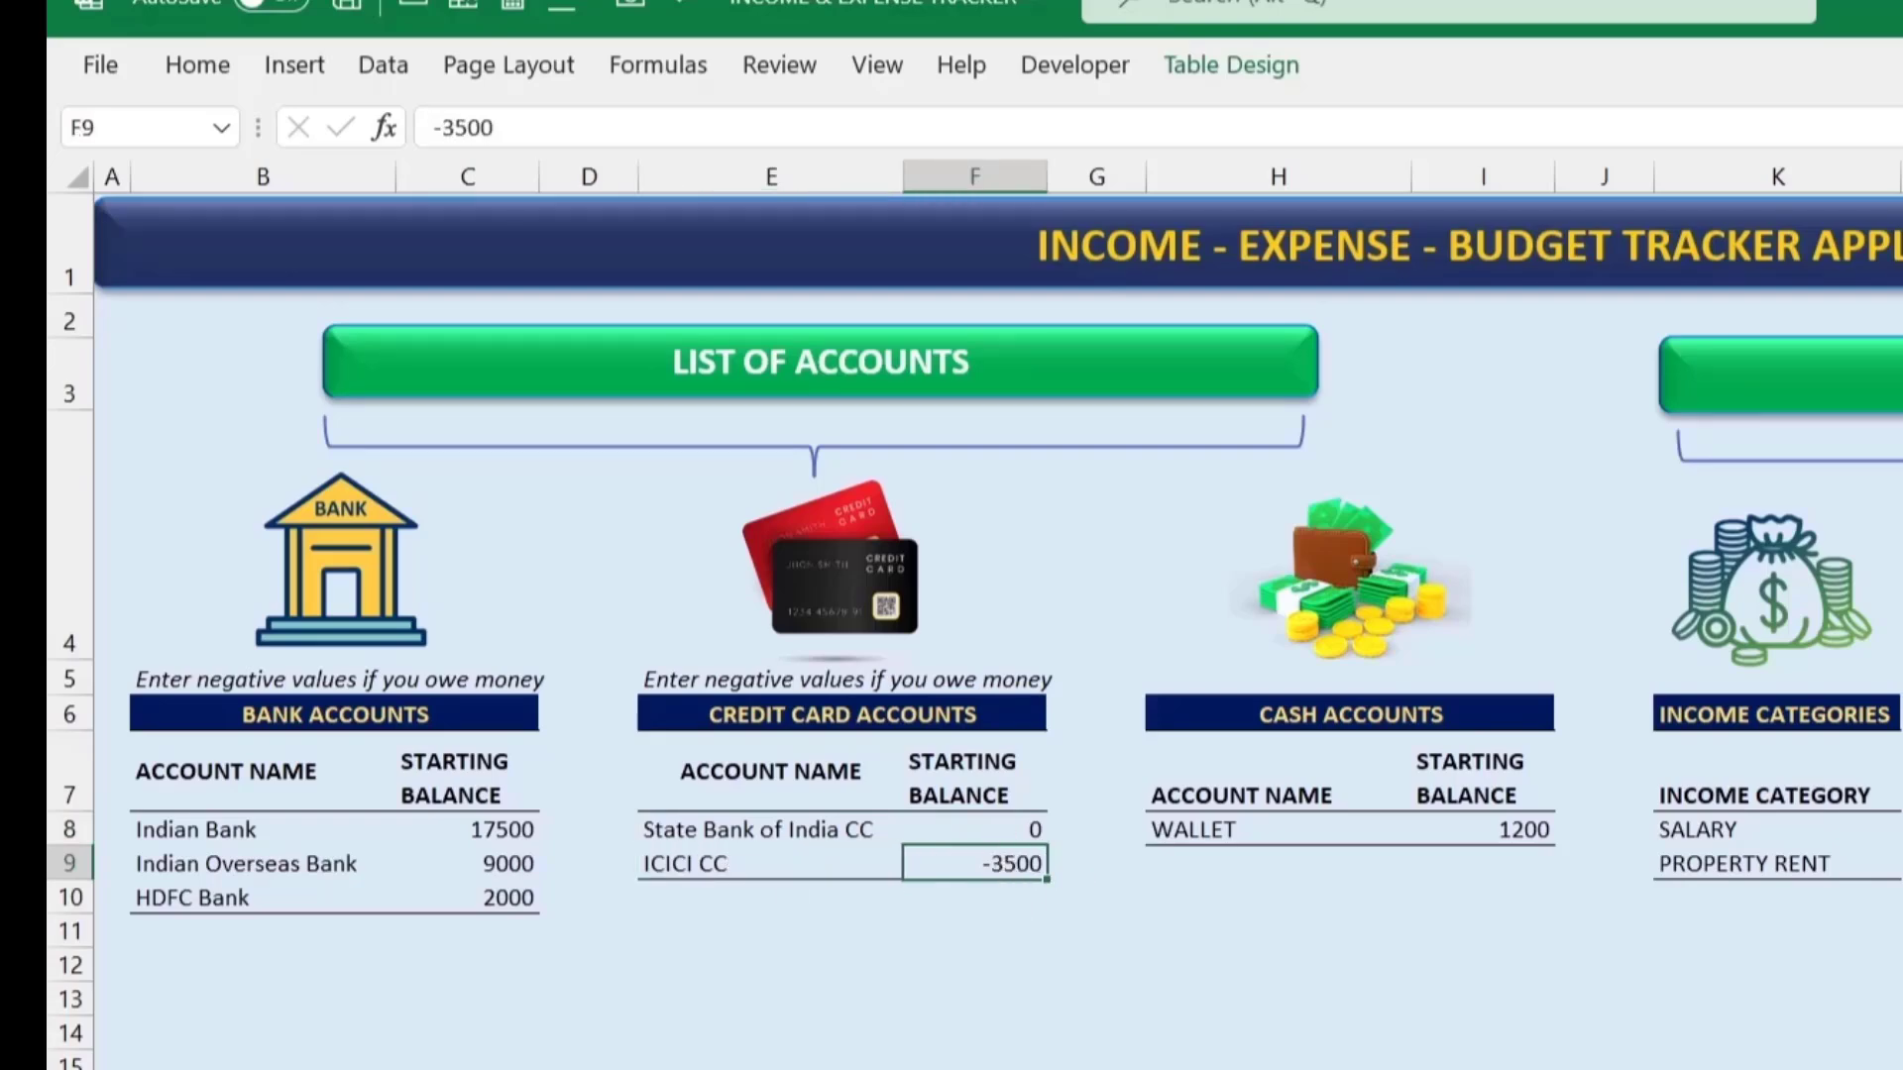
pyautogui.click(986, 830)
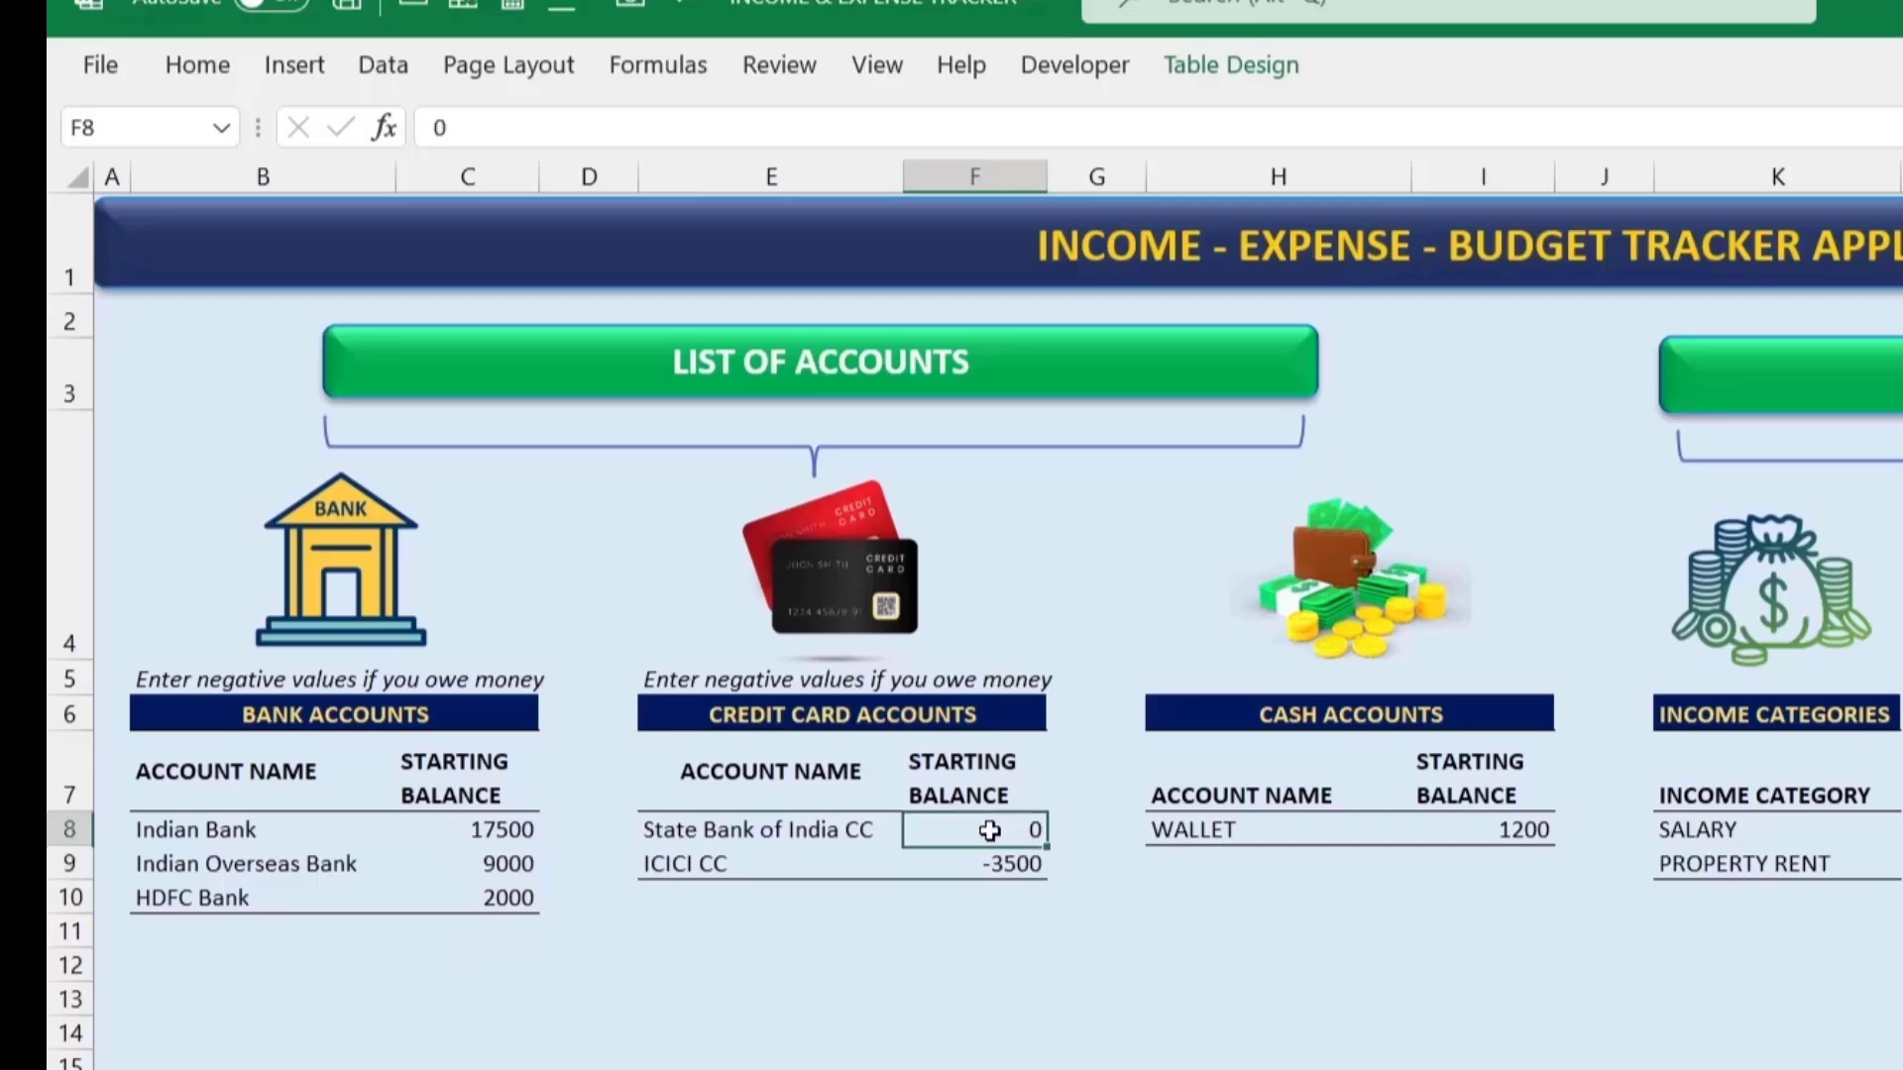
pyautogui.click(723, 863)
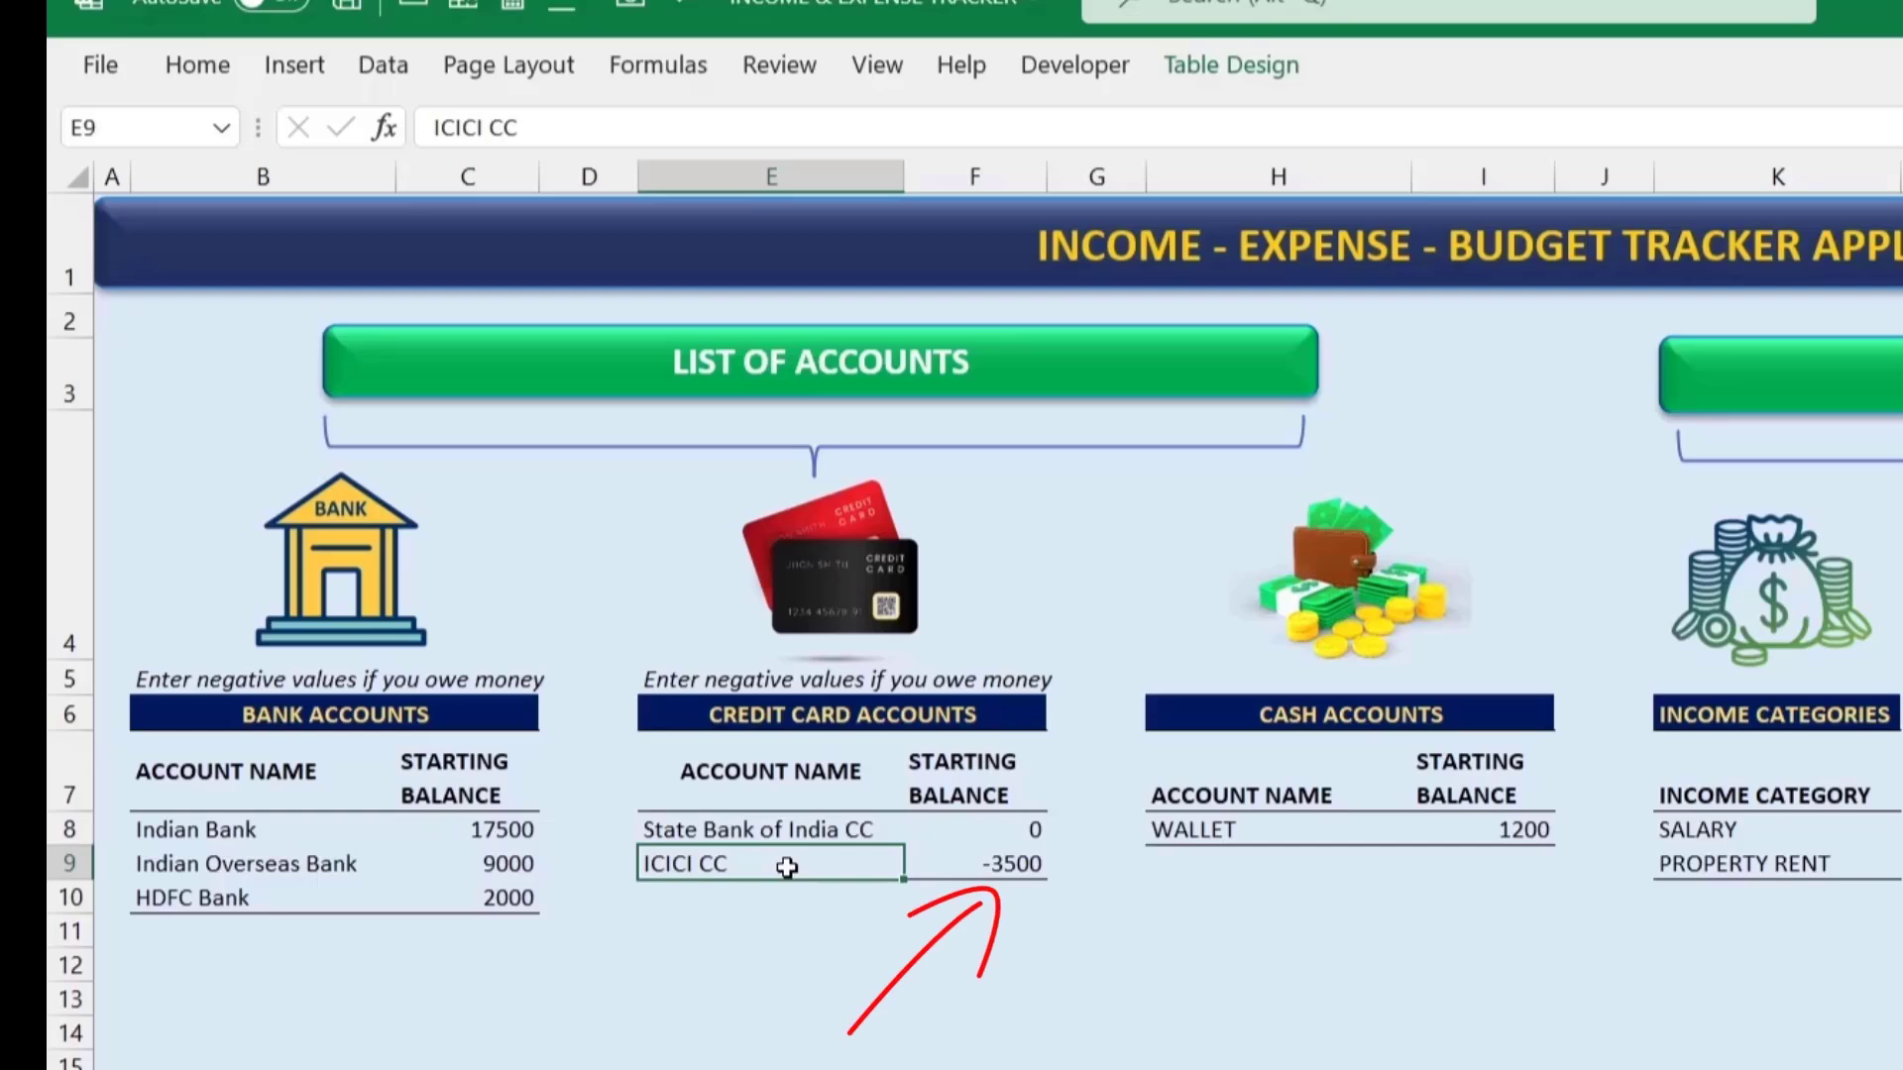
pyautogui.click(963, 867)
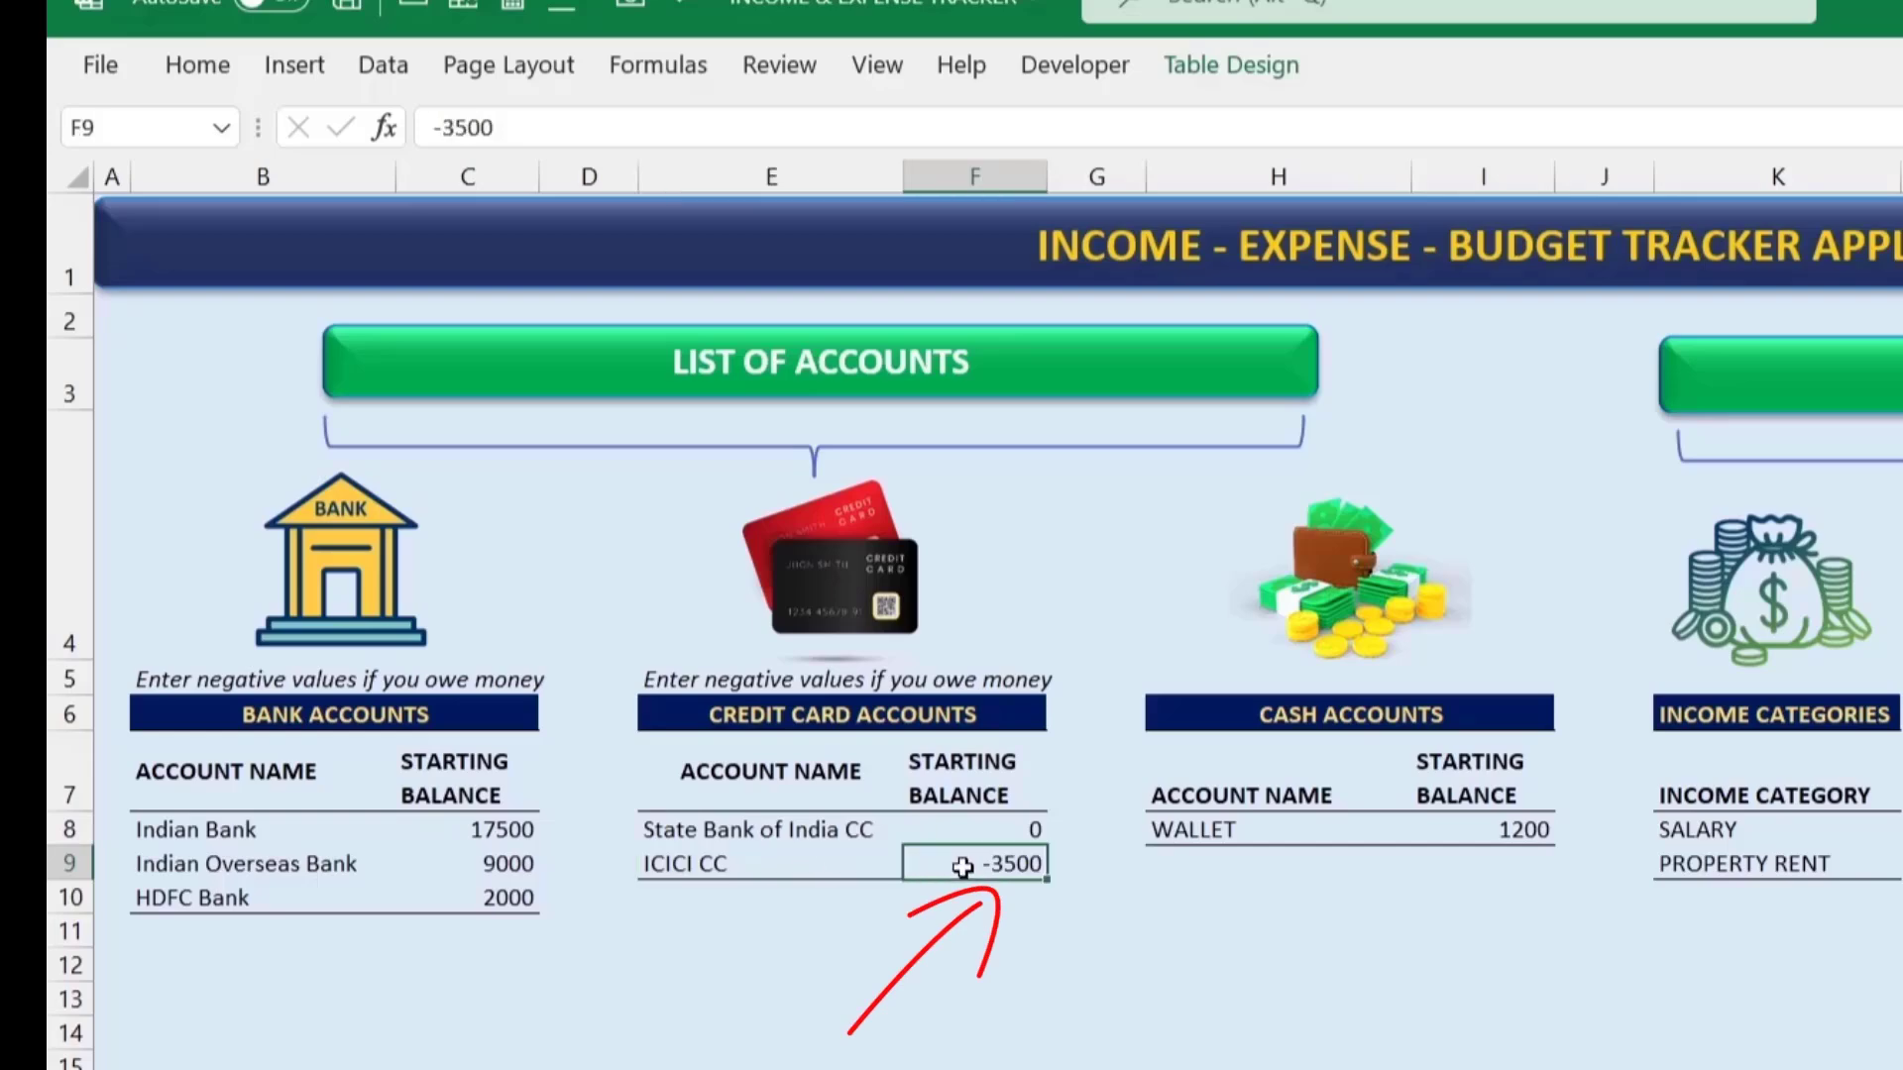
pyautogui.click(396, 842)
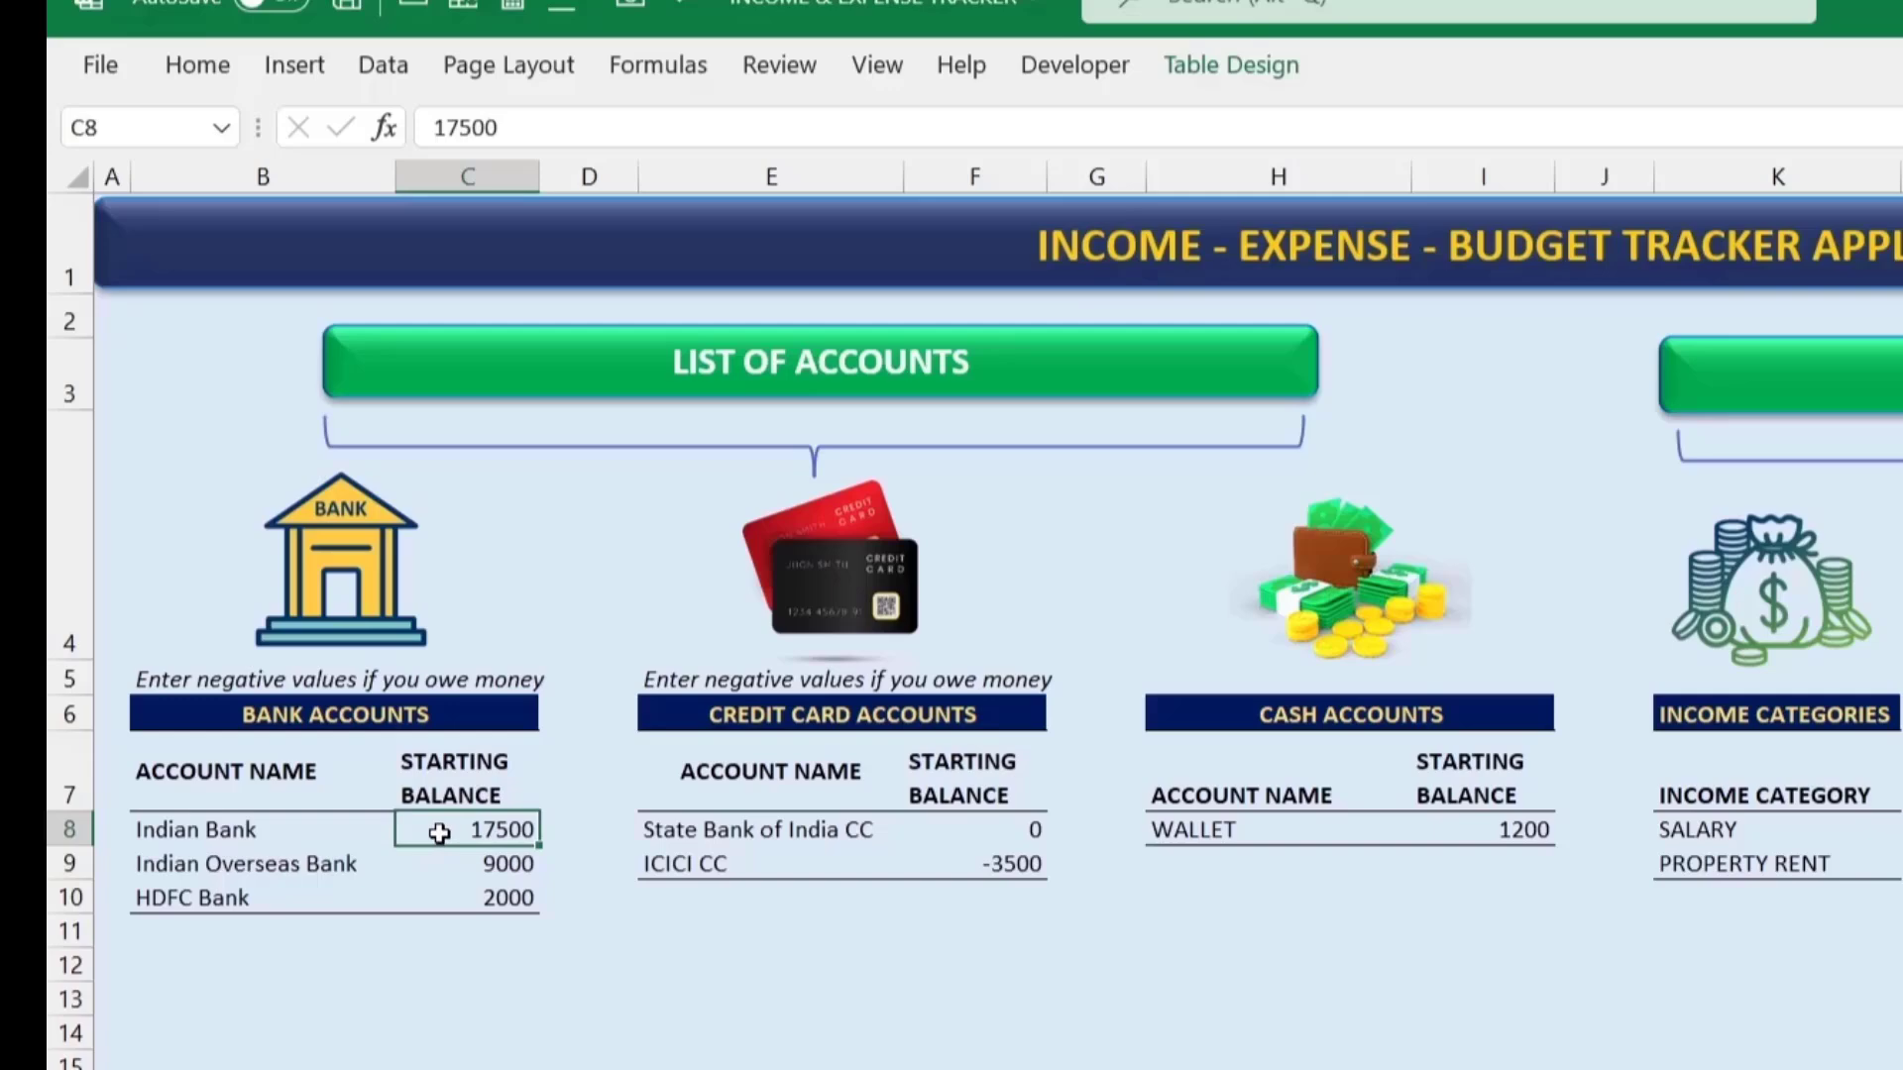
# - Check the WALLET cash account and its 1200 balance
pyautogui.click(1289, 768)
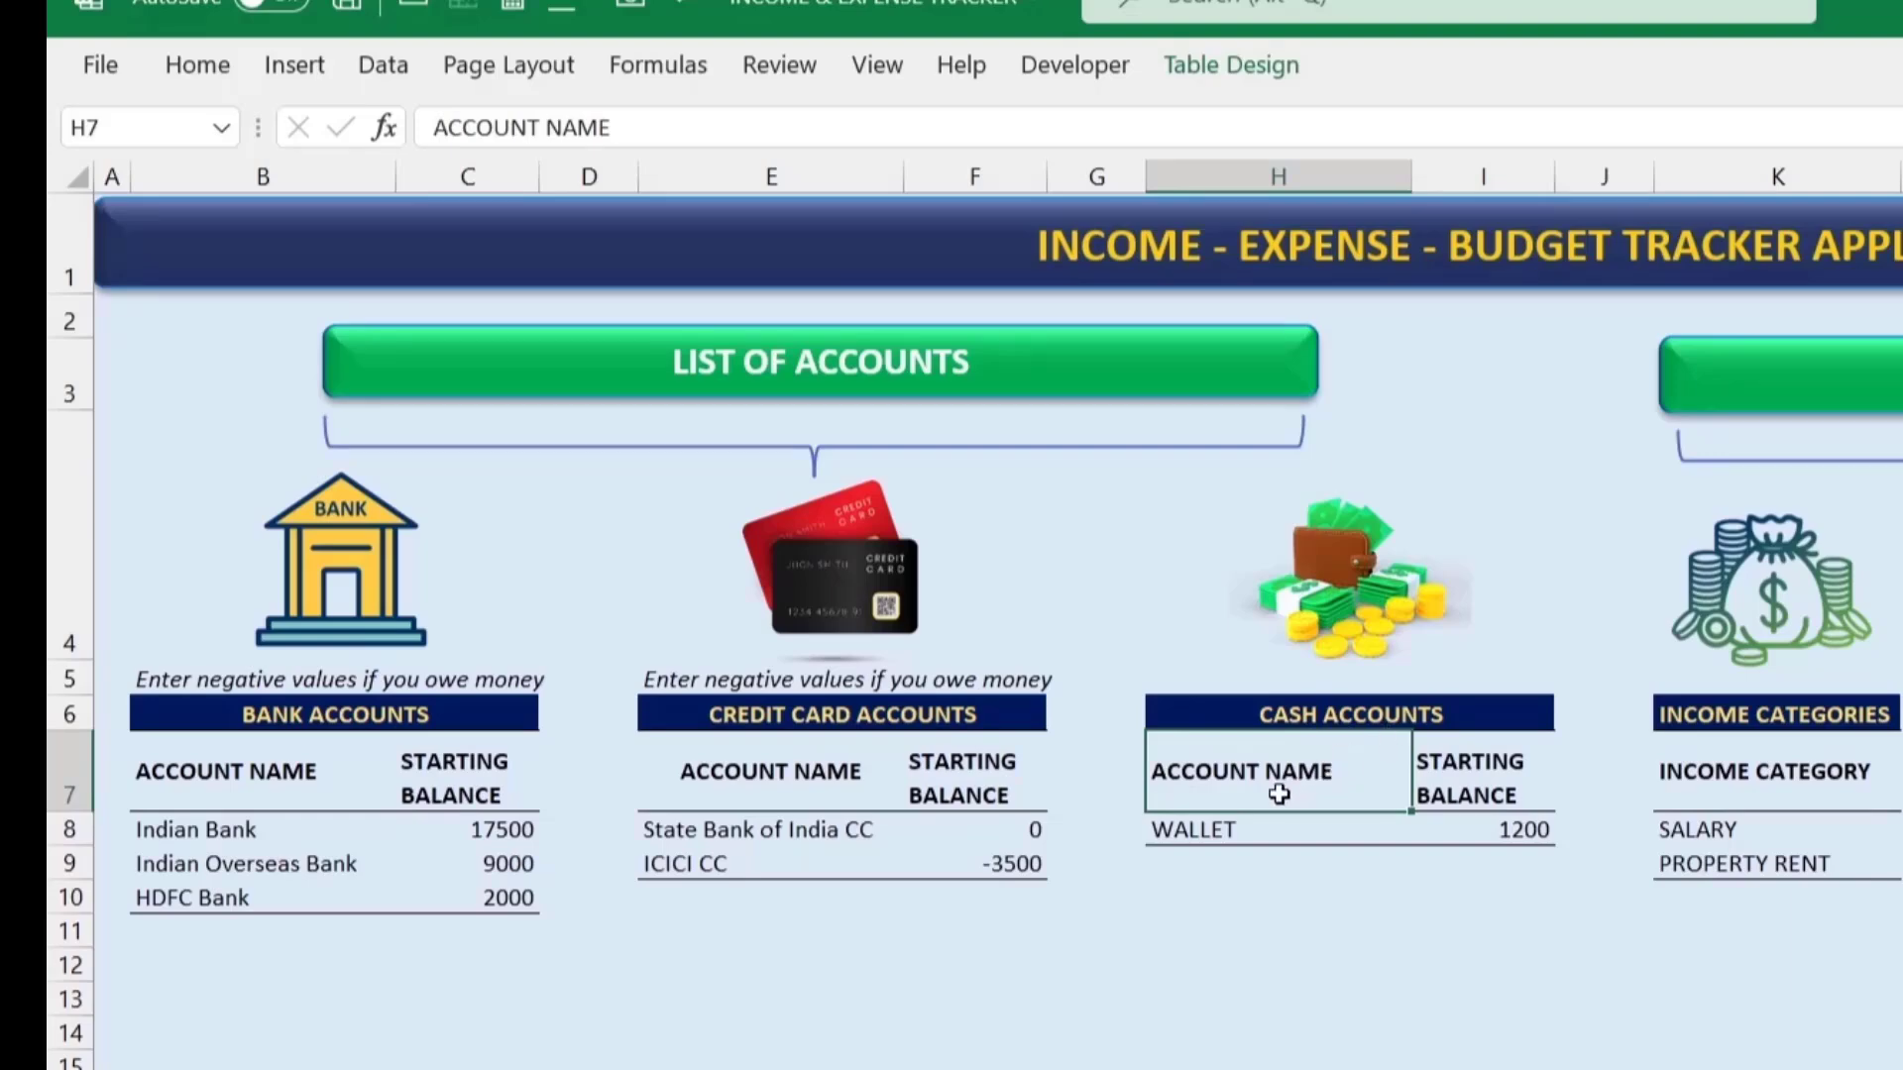
pyautogui.click(1258, 829)
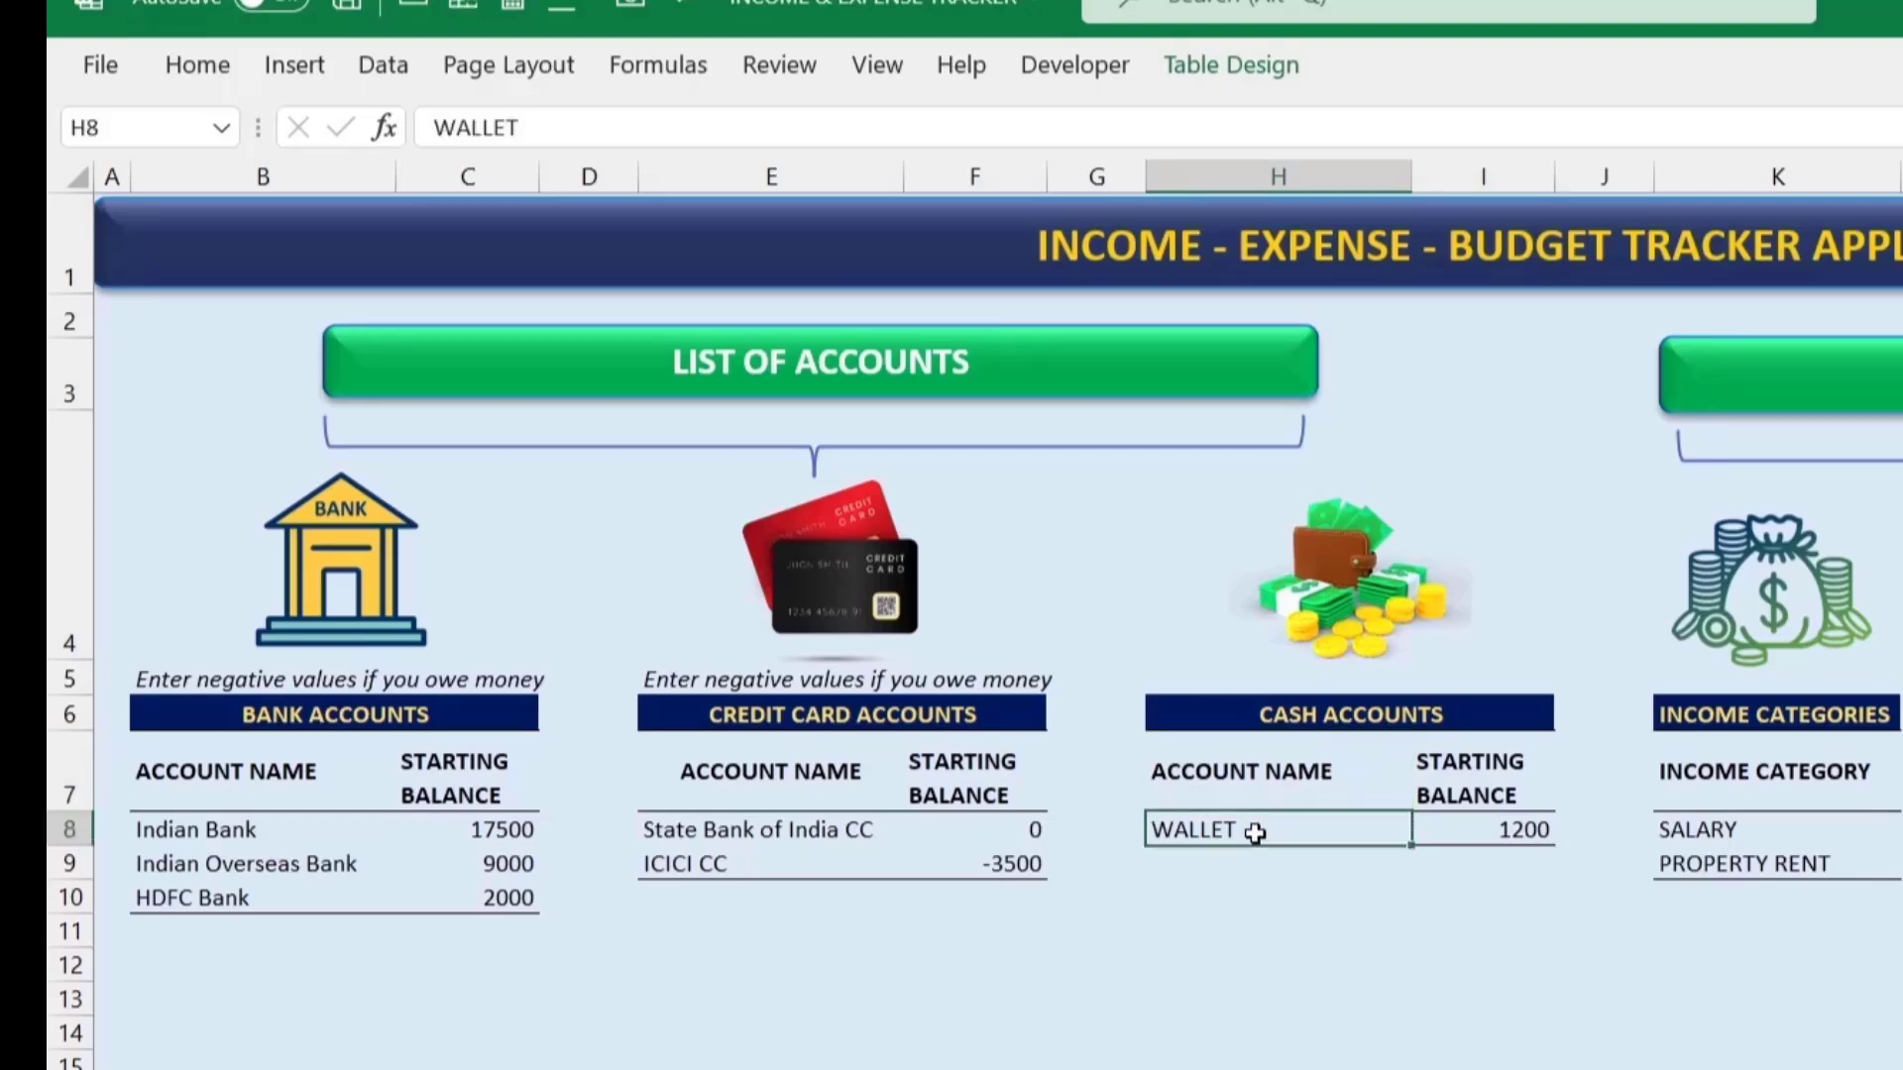
pyautogui.click(1474, 835)
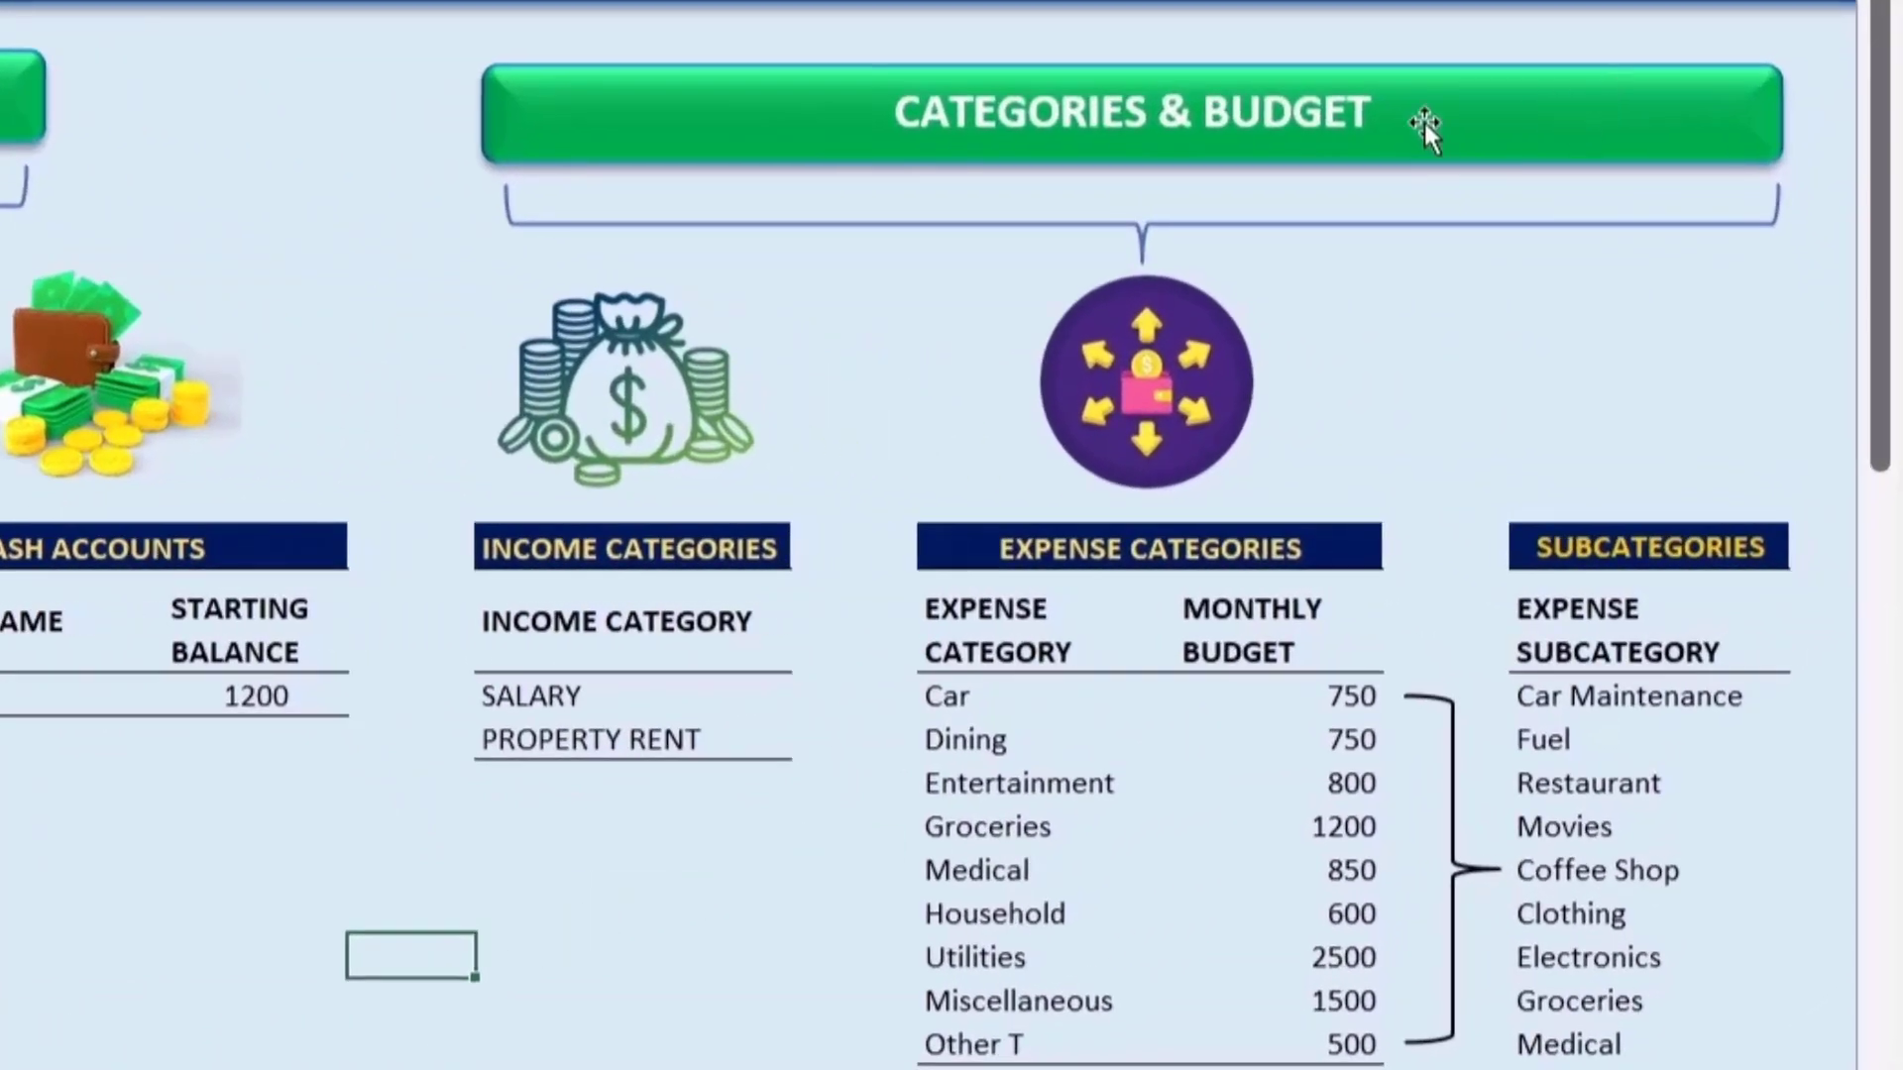
pyautogui.press('Down')
pyautogui.press('Down')
pyautogui.press('Right')
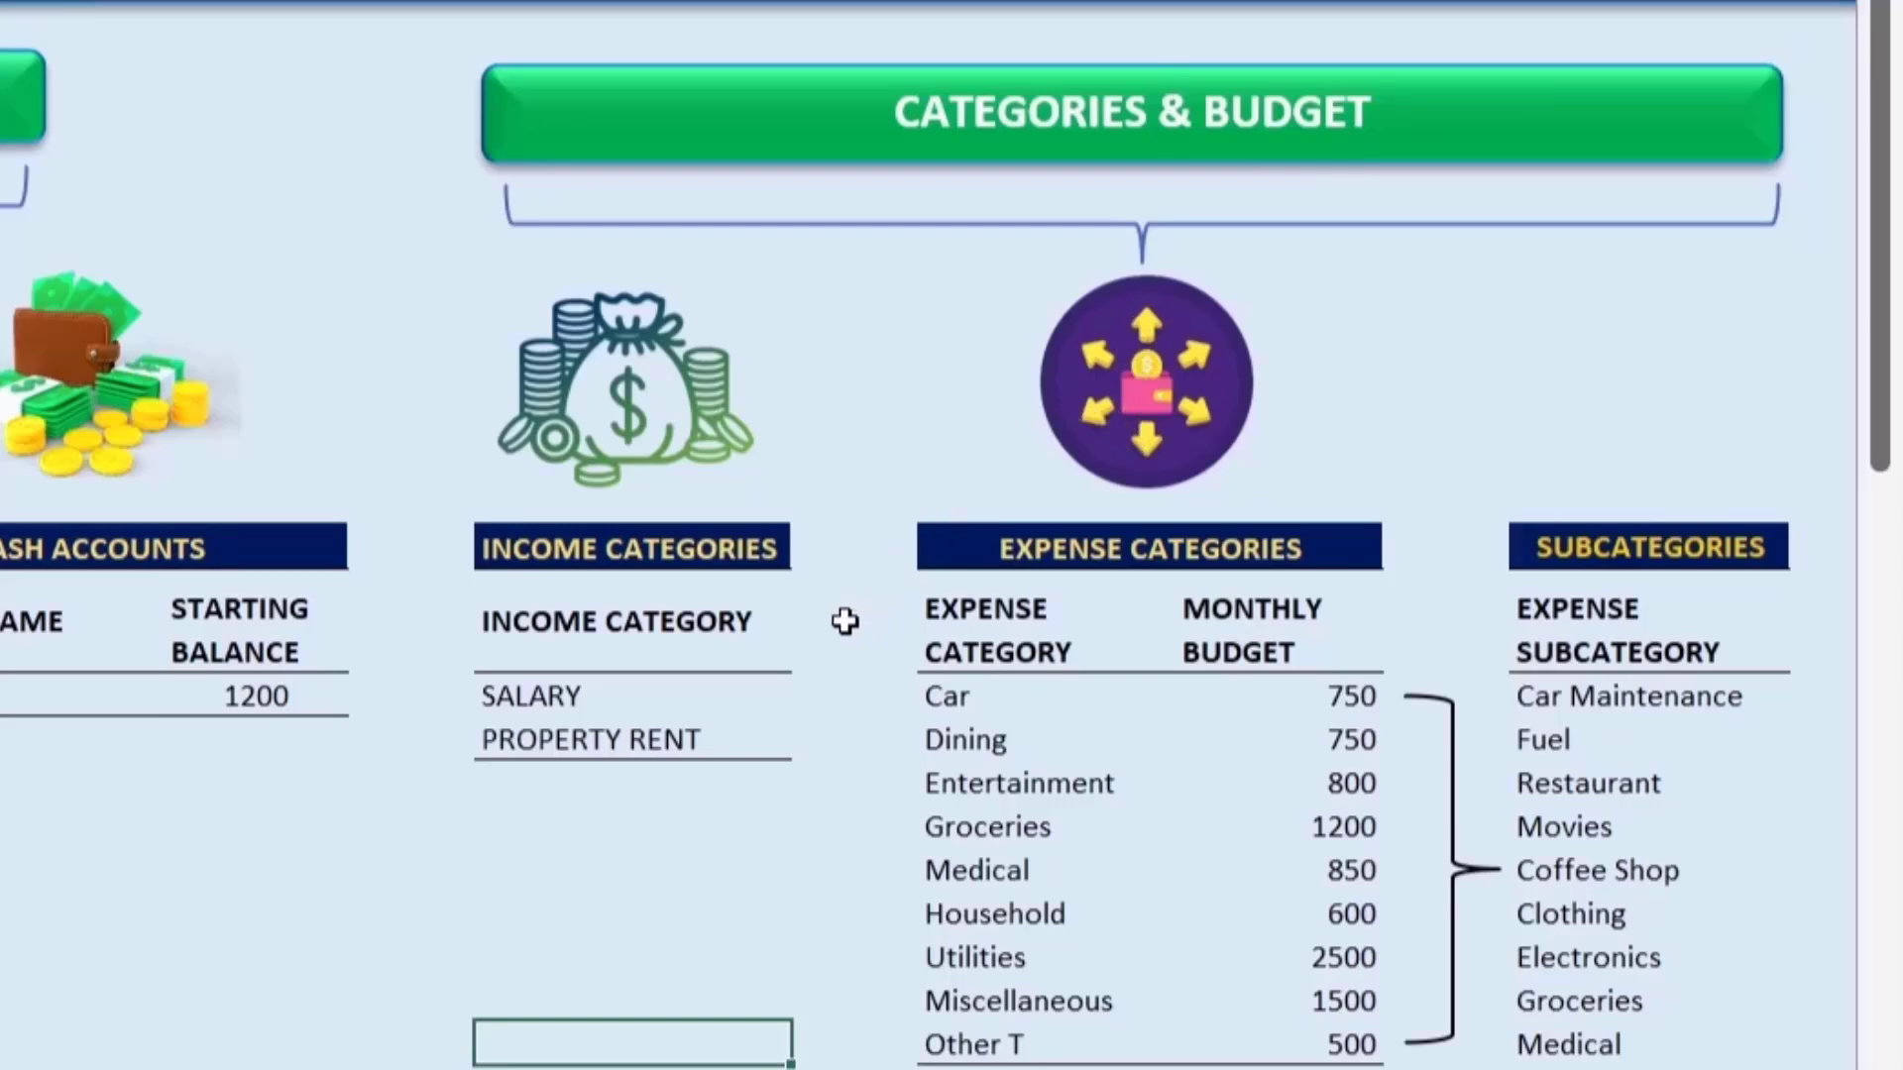
pyautogui.click(591, 698)
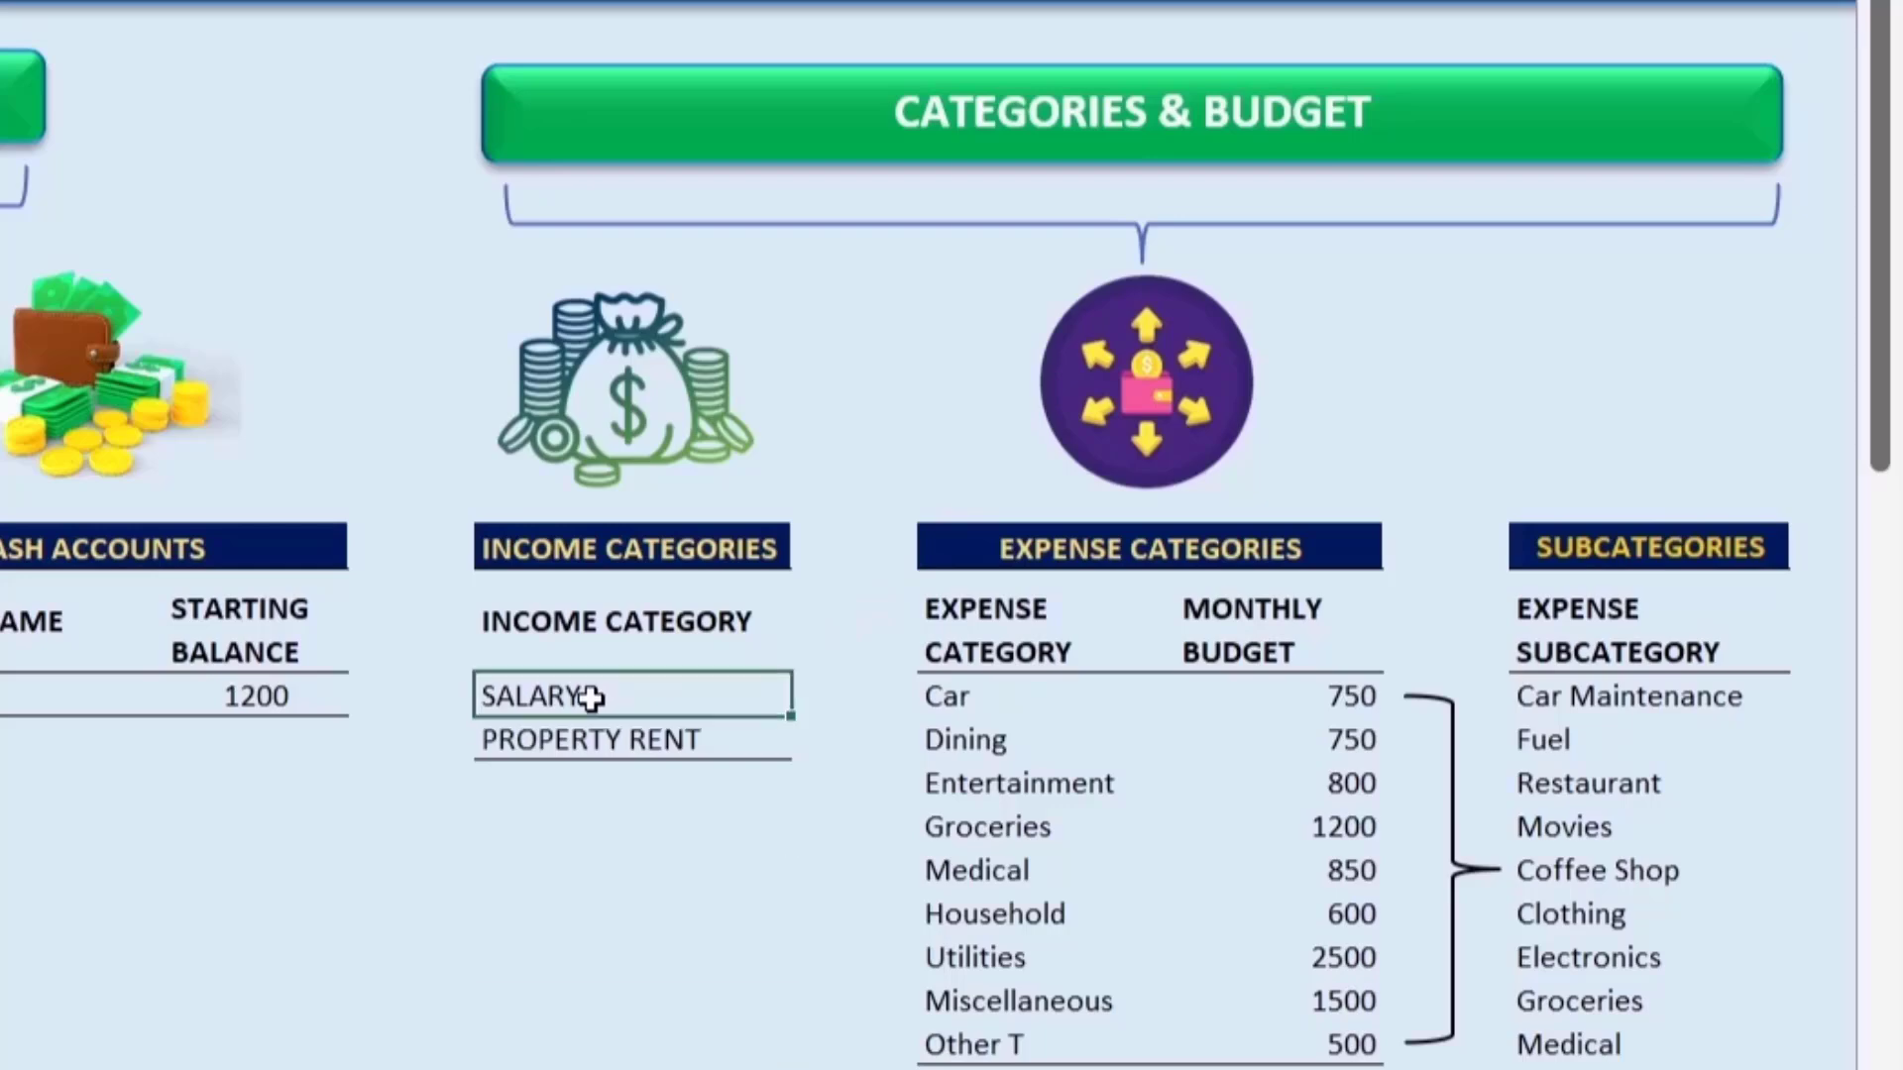
pyautogui.click(590, 741)
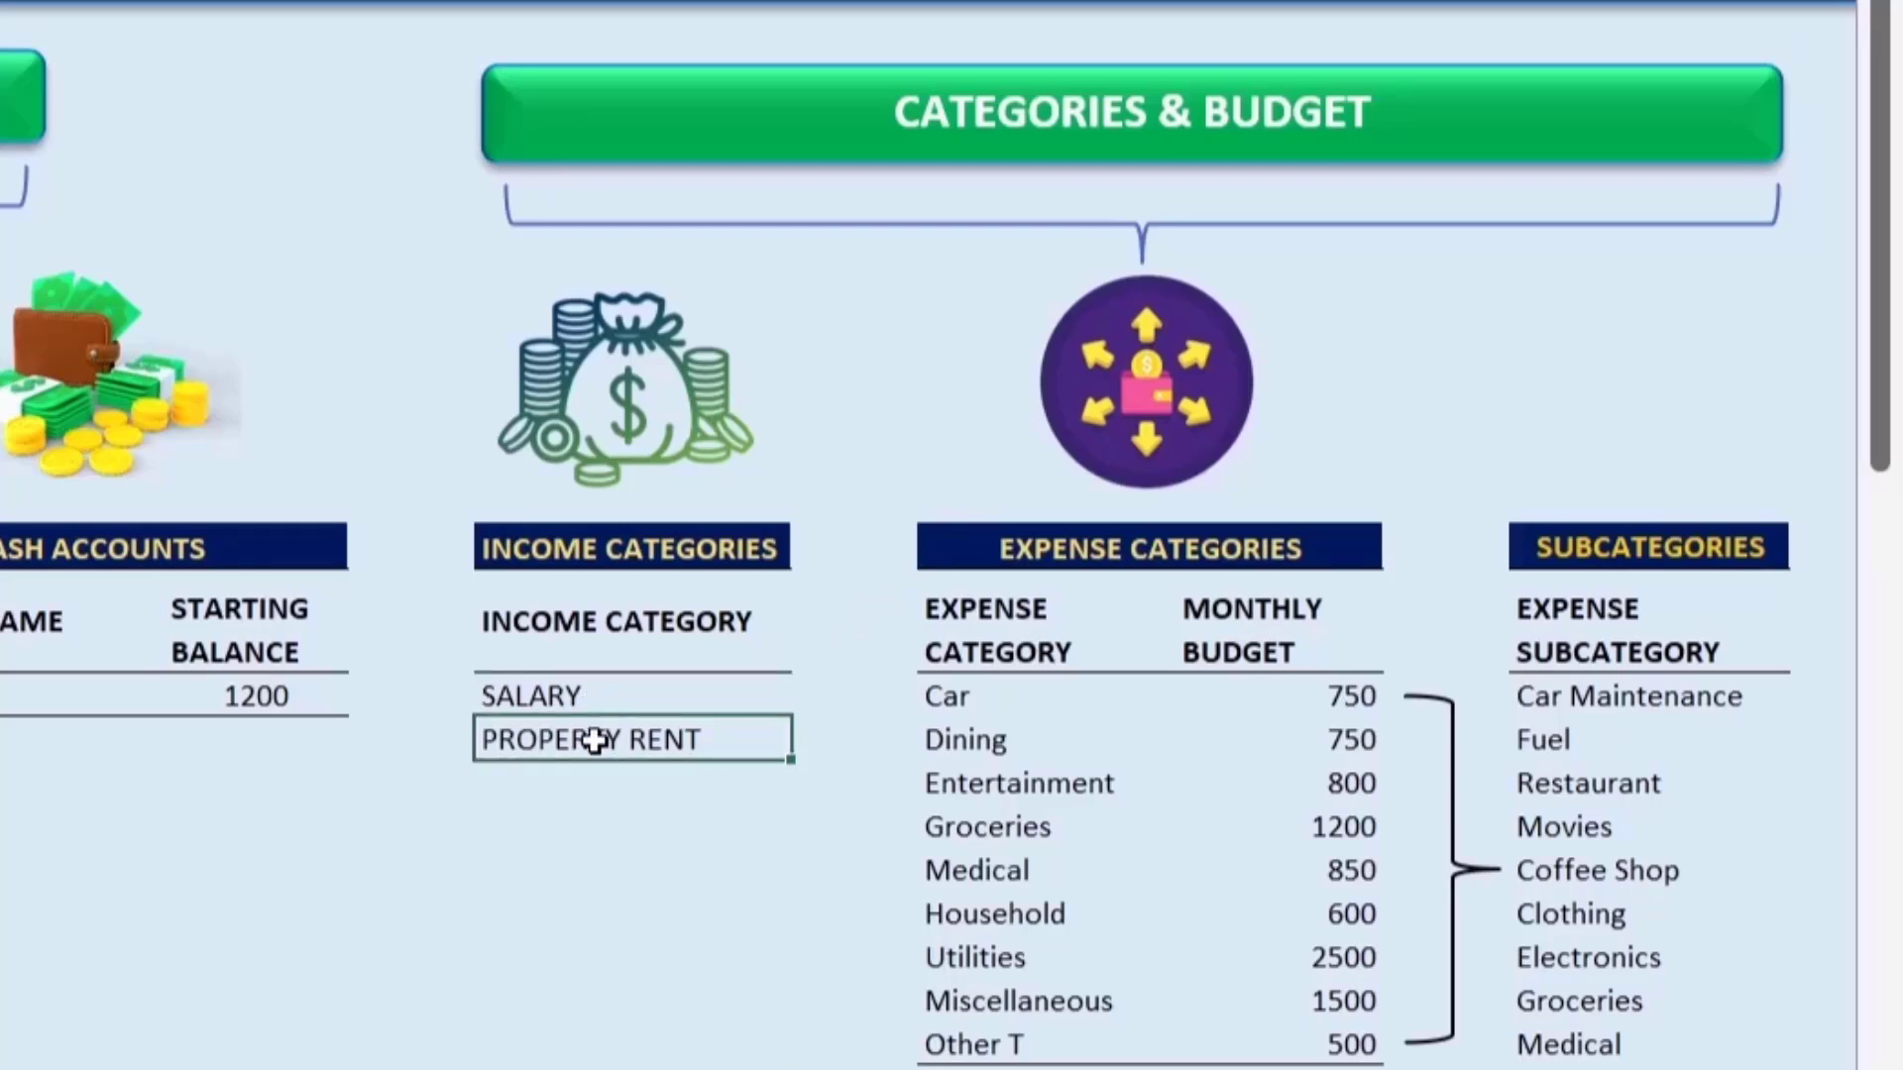
pyautogui.click(586, 701)
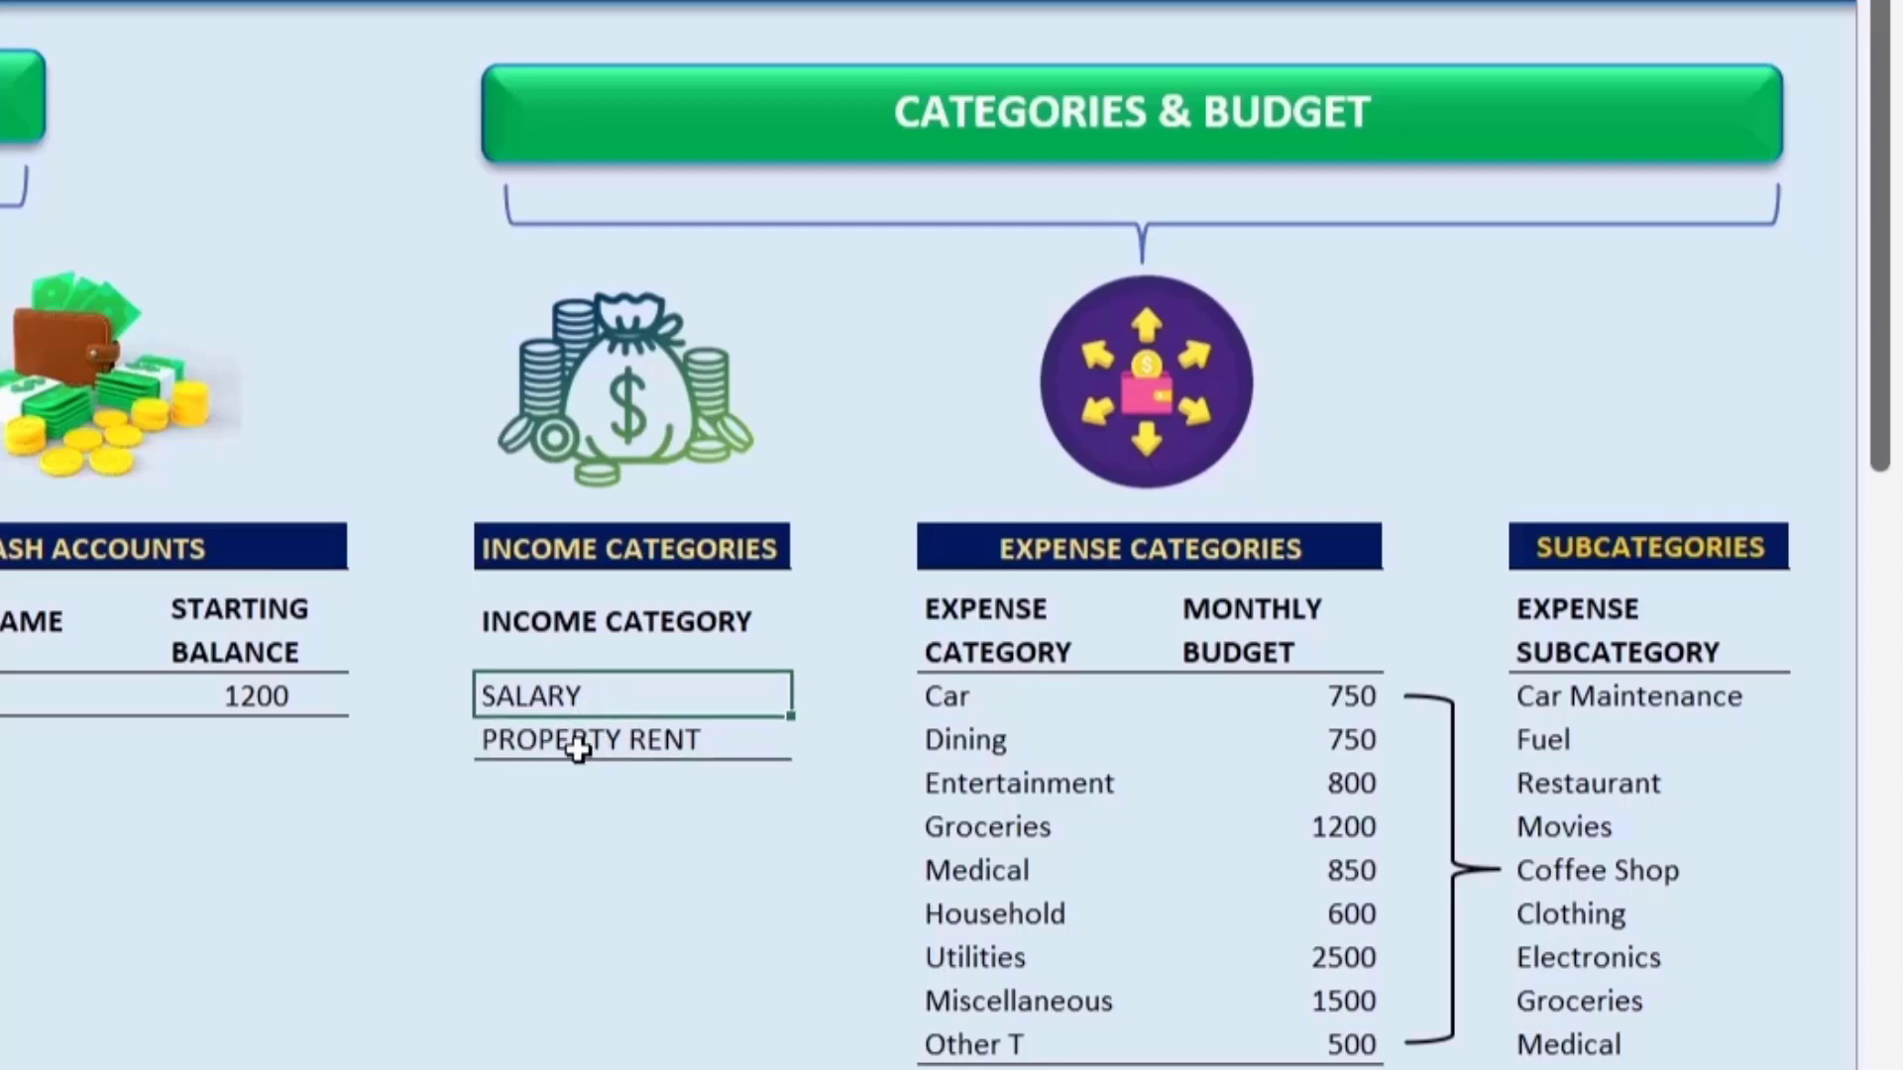
pyautogui.click(580, 752)
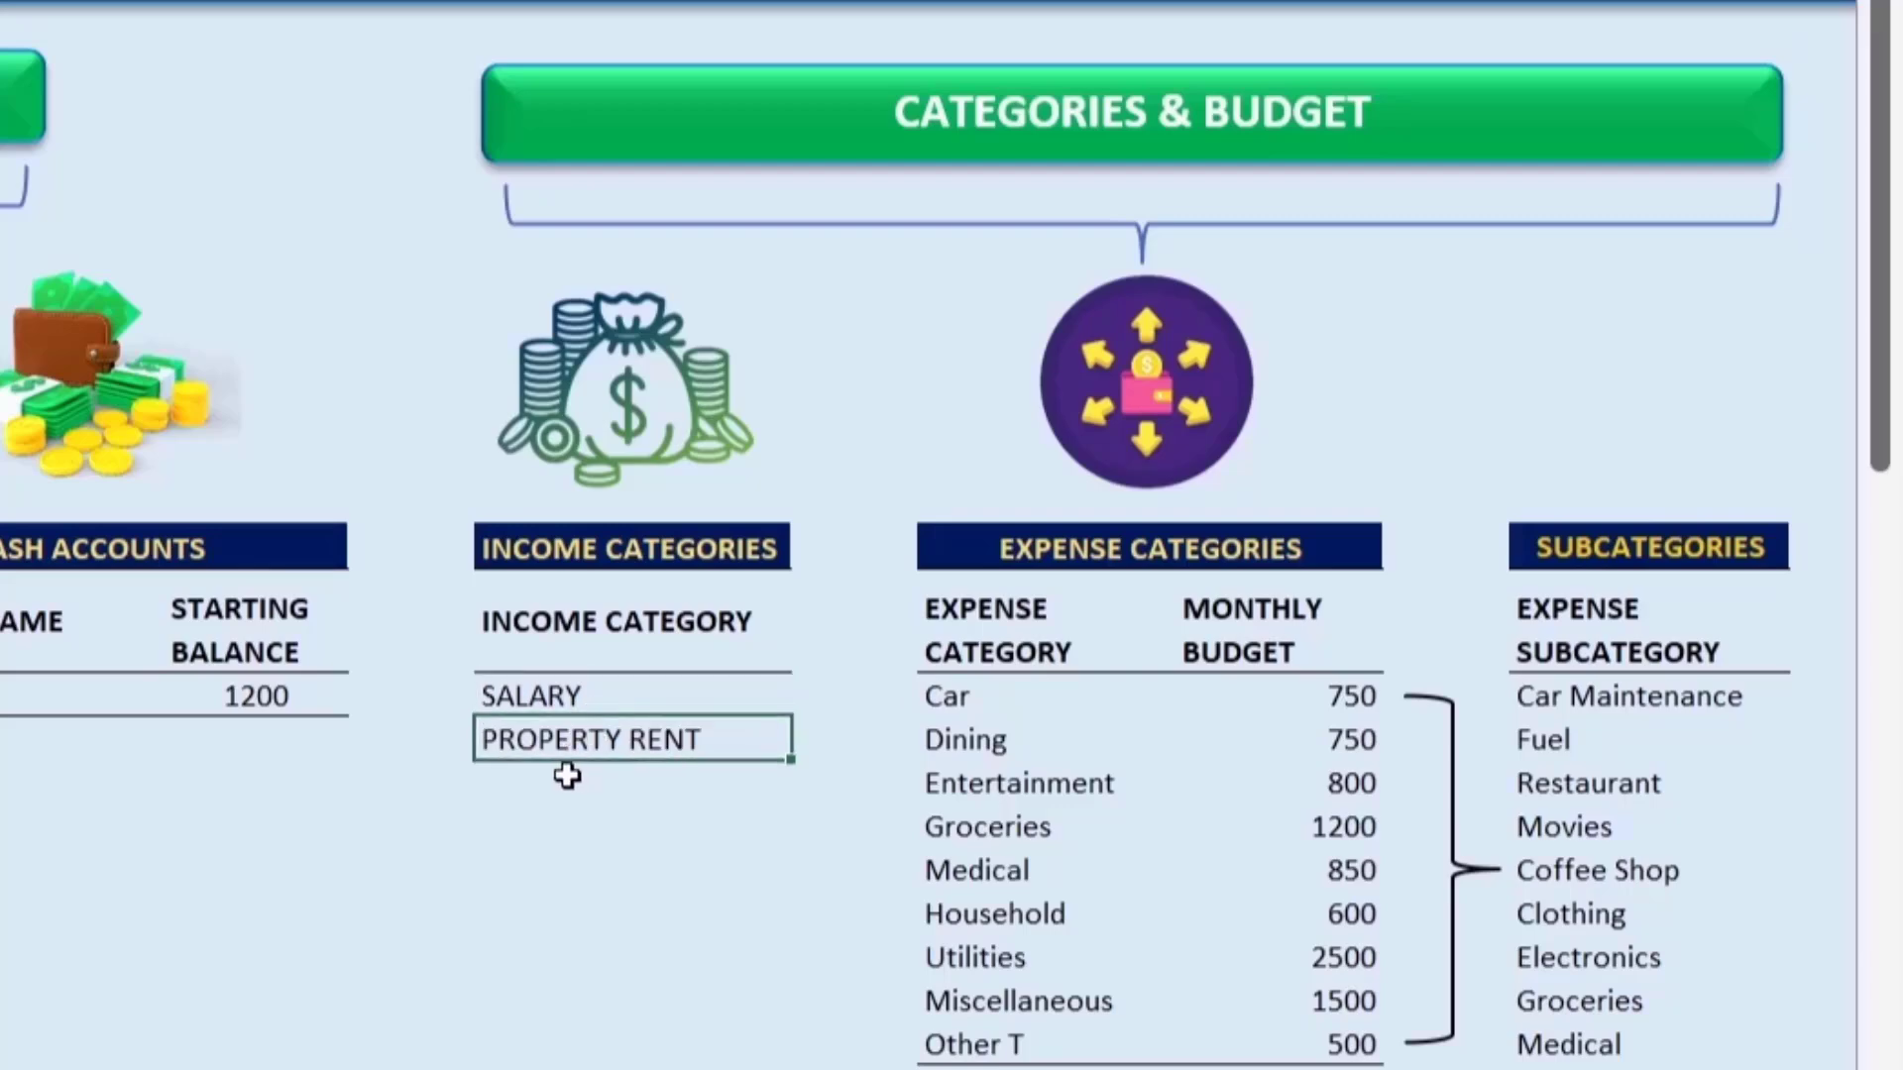
pyautogui.press('Down')
pyautogui.press('Down')
pyautogui.press('Down')
pyautogui.press('Down')
pyautogui.press('Down')
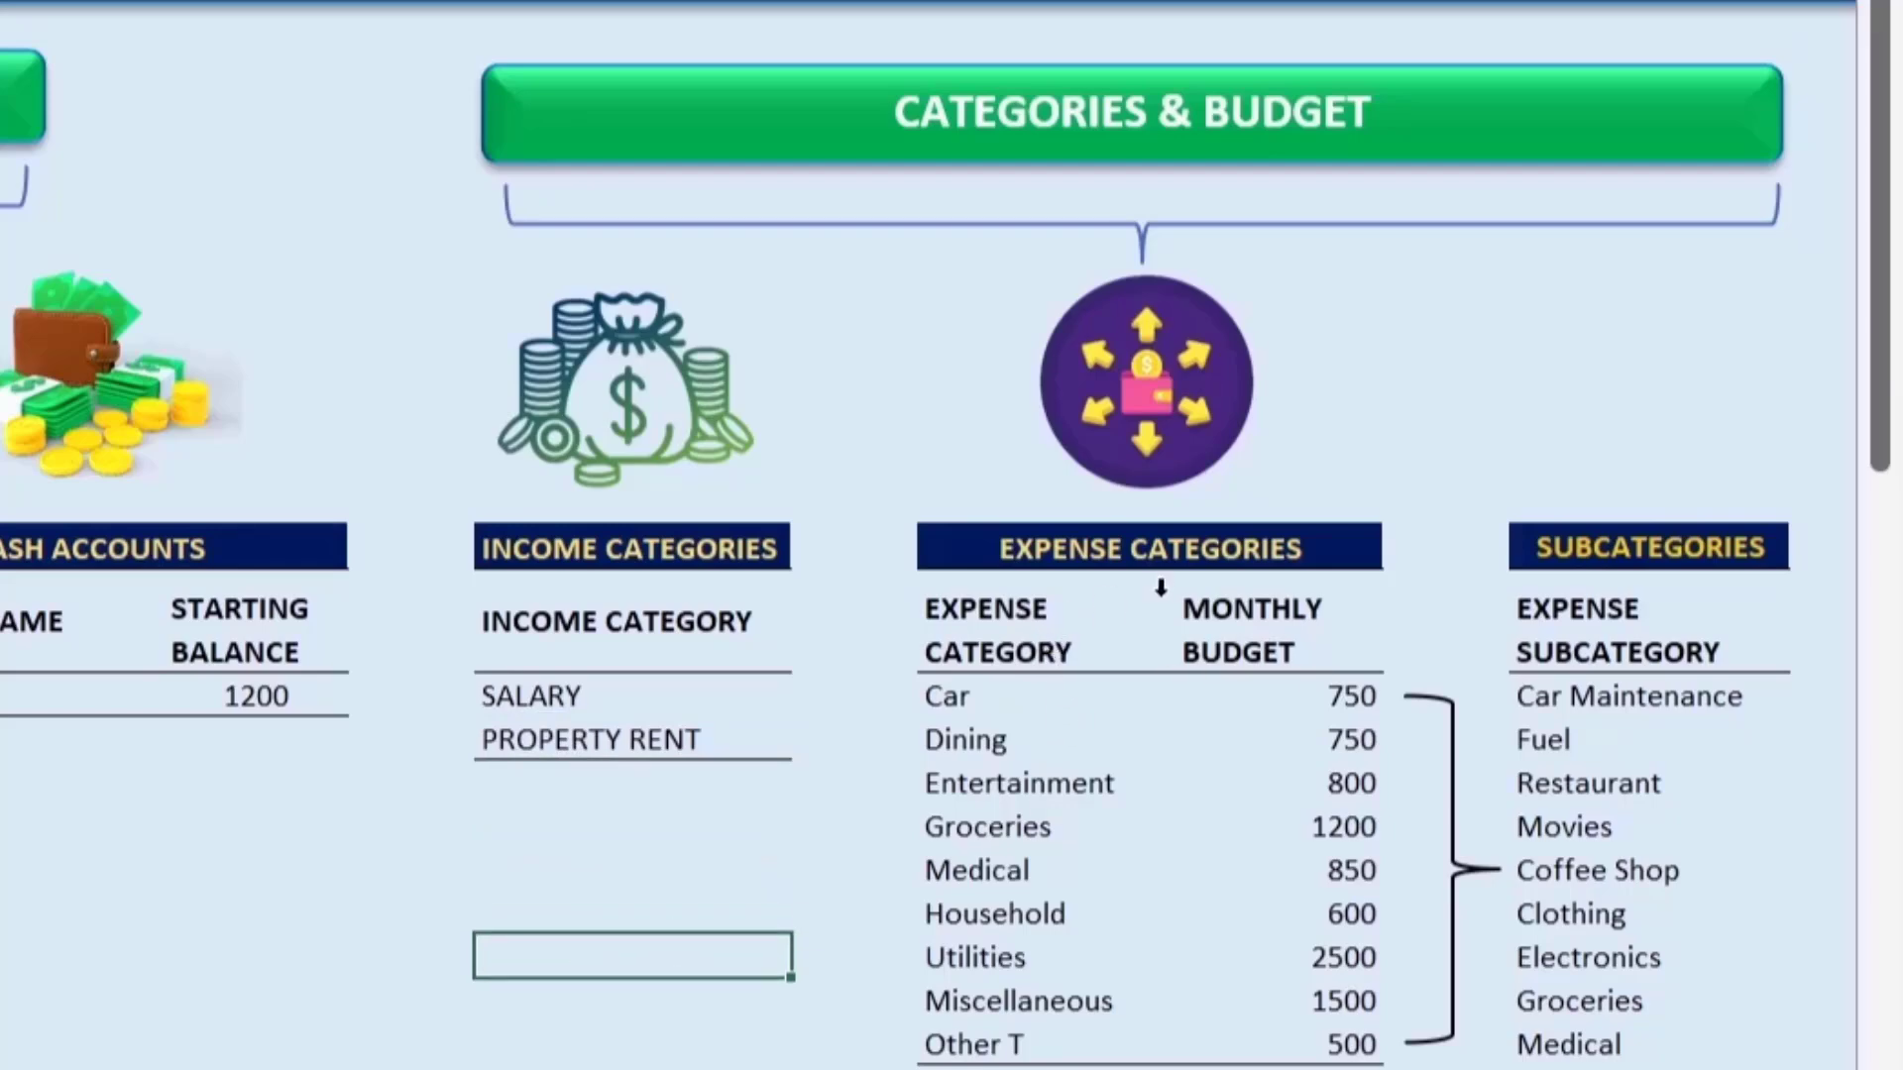
pyautogui.moveTo(994, 696); pyautogui.dragTo(984, 1039)
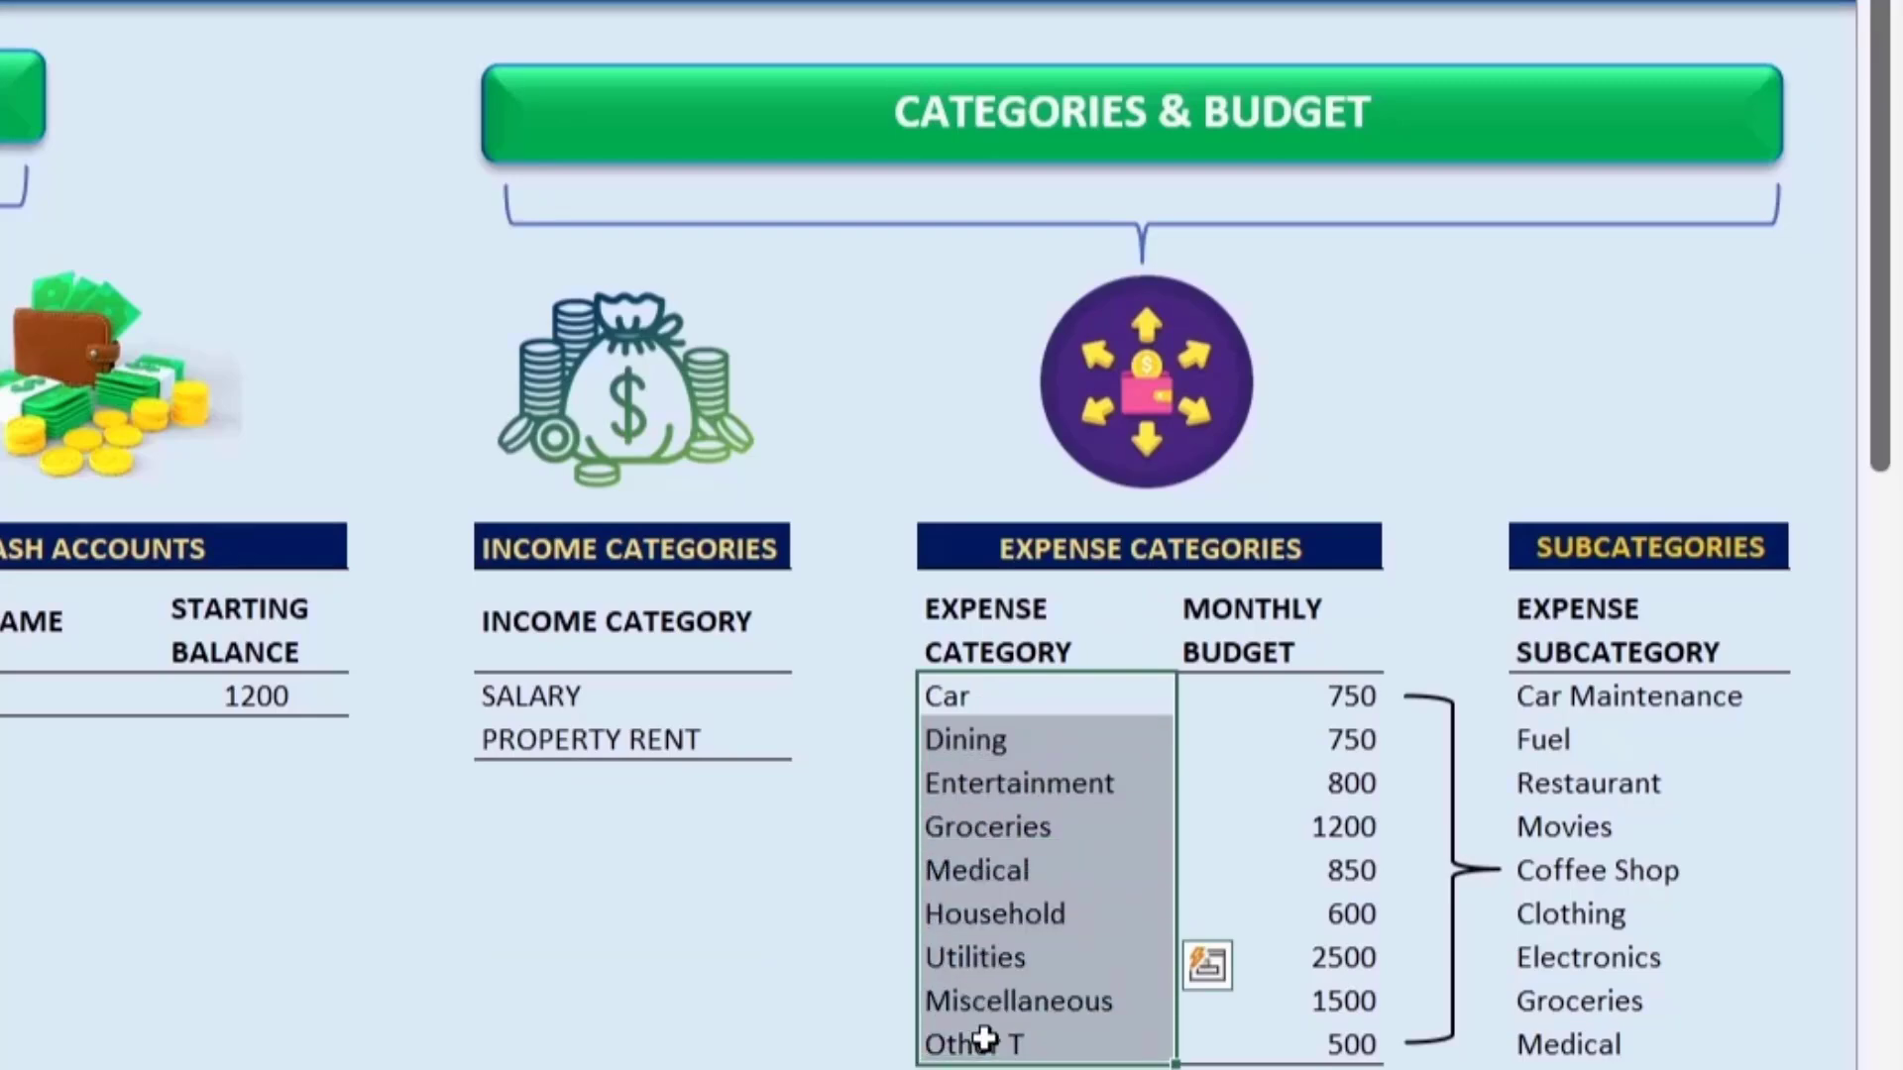
pyautogui.click(1045, 691)
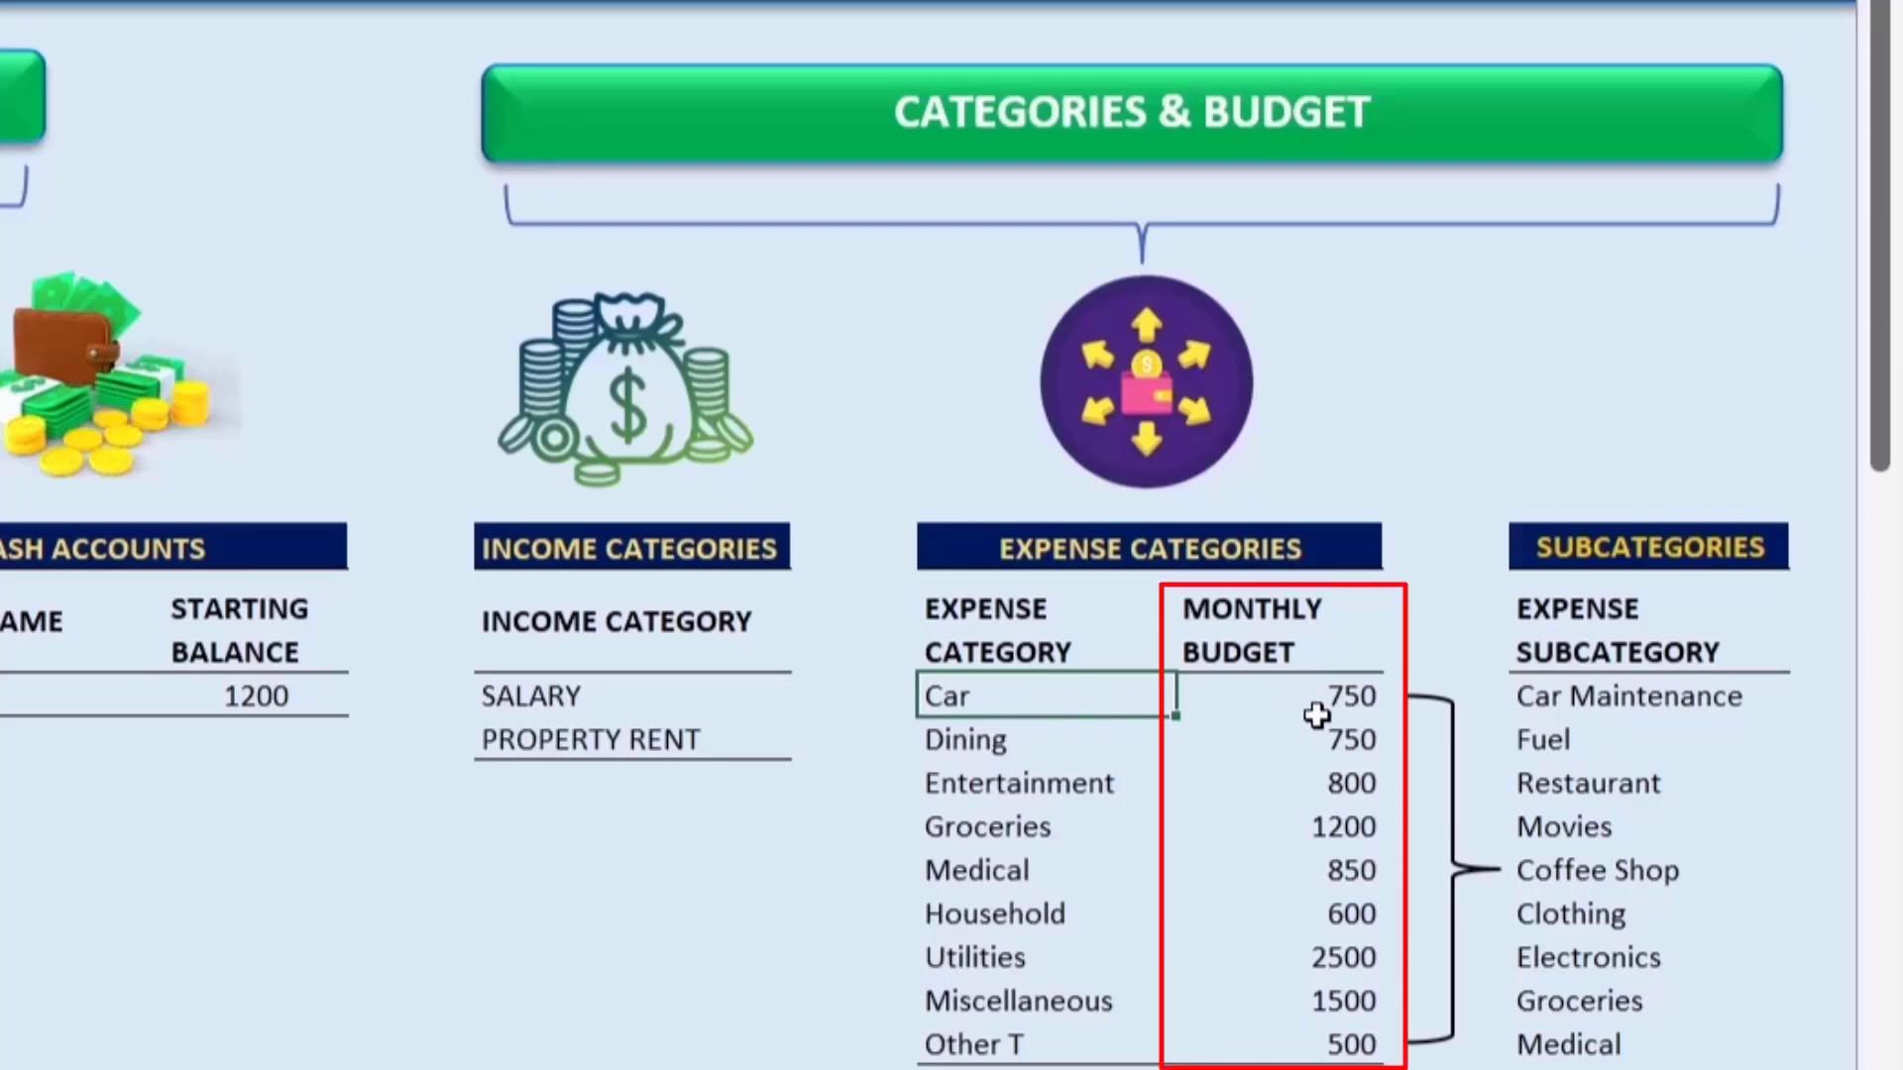
pyautogui.moveTo(1316, 712); pyautogui.dragTo(1333, 1043)
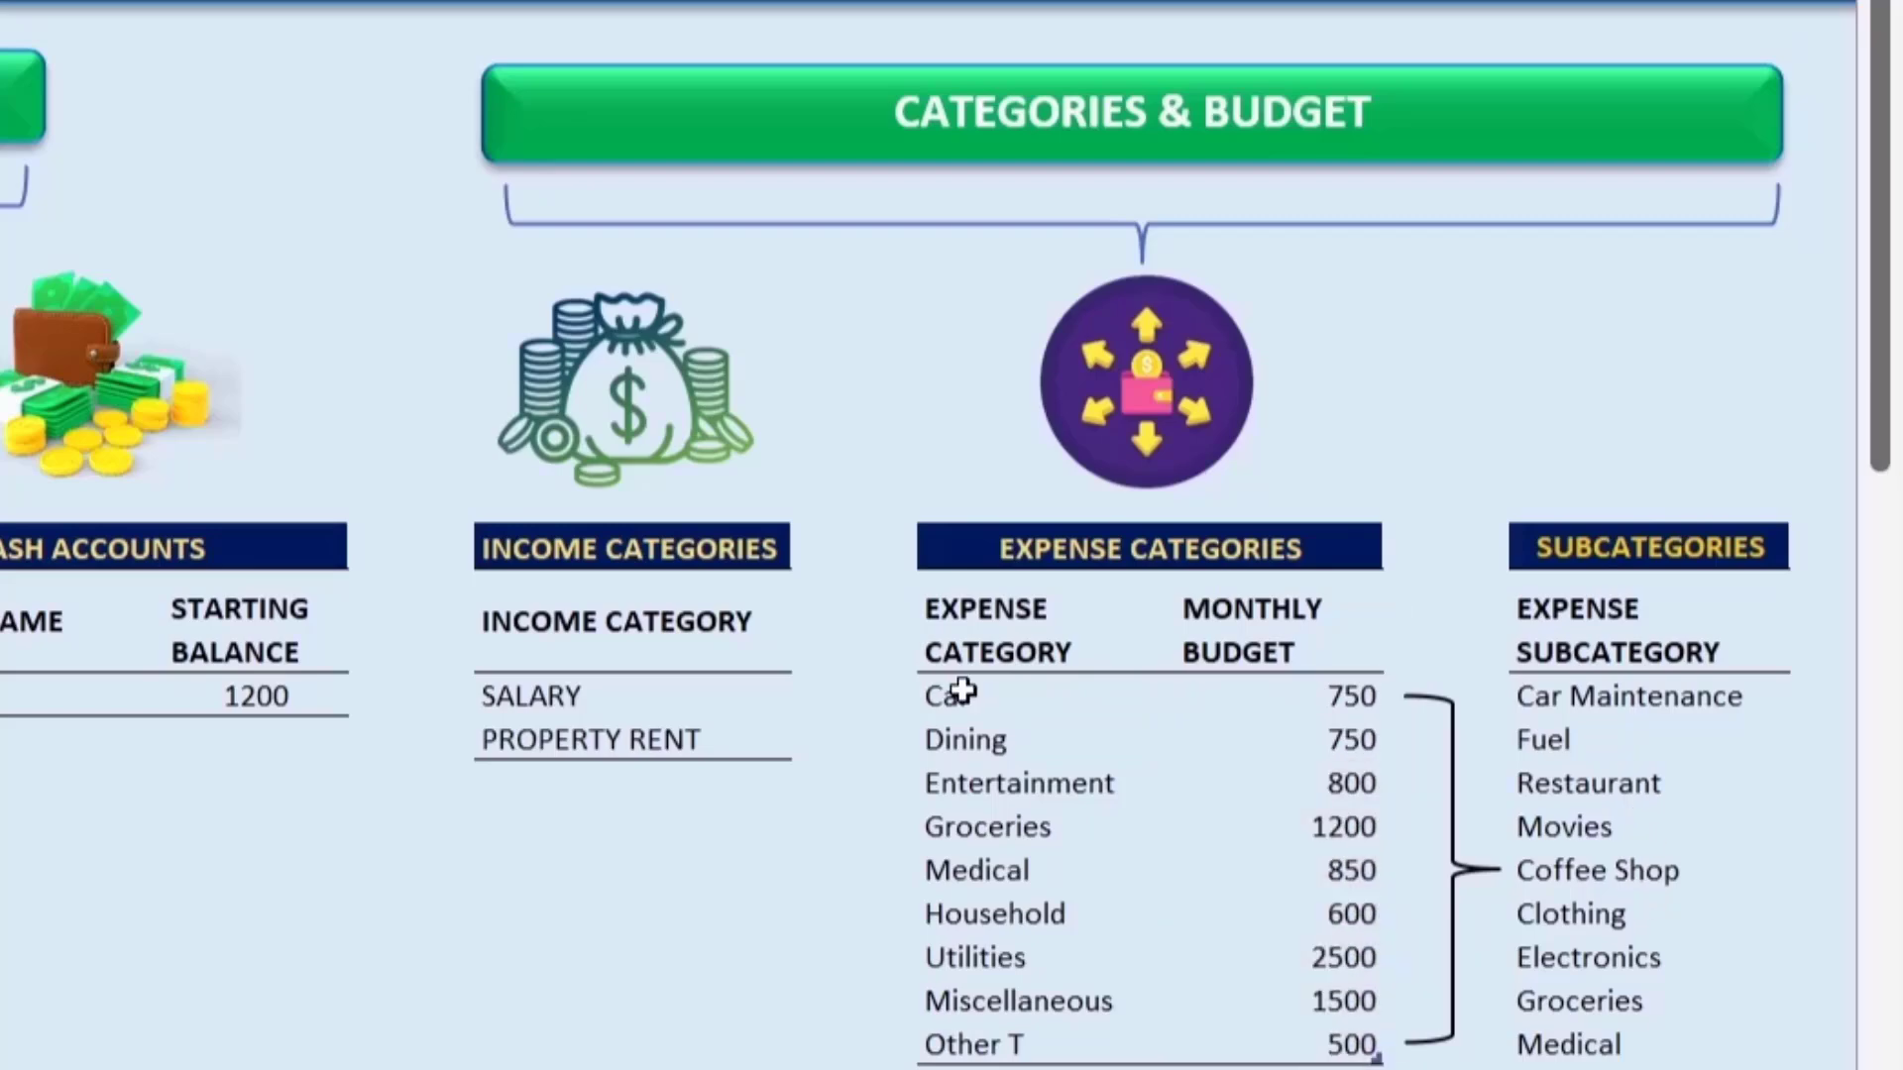
pyautogui.click(948, 736)
pyautogui.click(1041, 828)
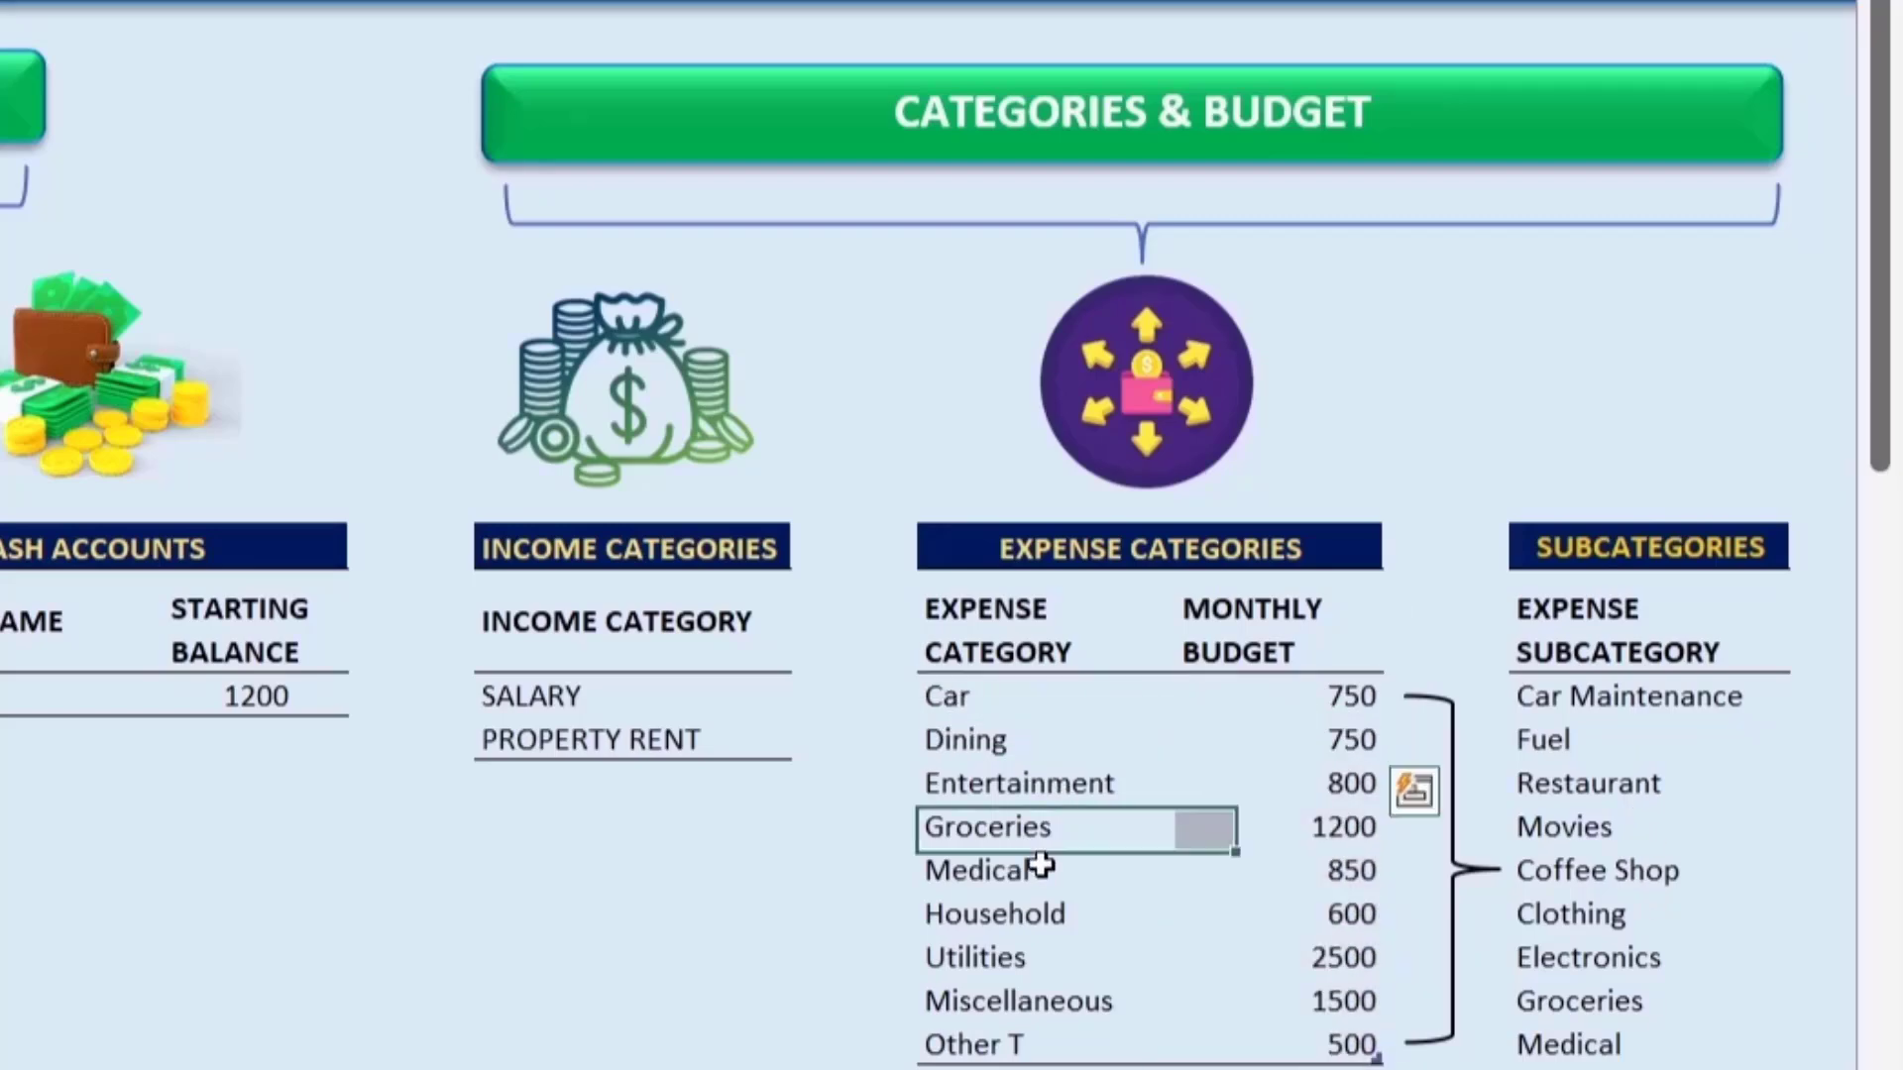
pyautogui.click(1619, 694)
pyautogui.hotkey('shift', 'Down')
pyautogui.hotkey('shift', 'Down')
pyautogui.hotkey('shift', 'Down')
pyautogui.hotkey('shift', 'Down')
pyautogui.hotkey('shift', 'Down')
pyautogui.moveTo(1596, 696); pyautogui.dragTo(1596, 1065)
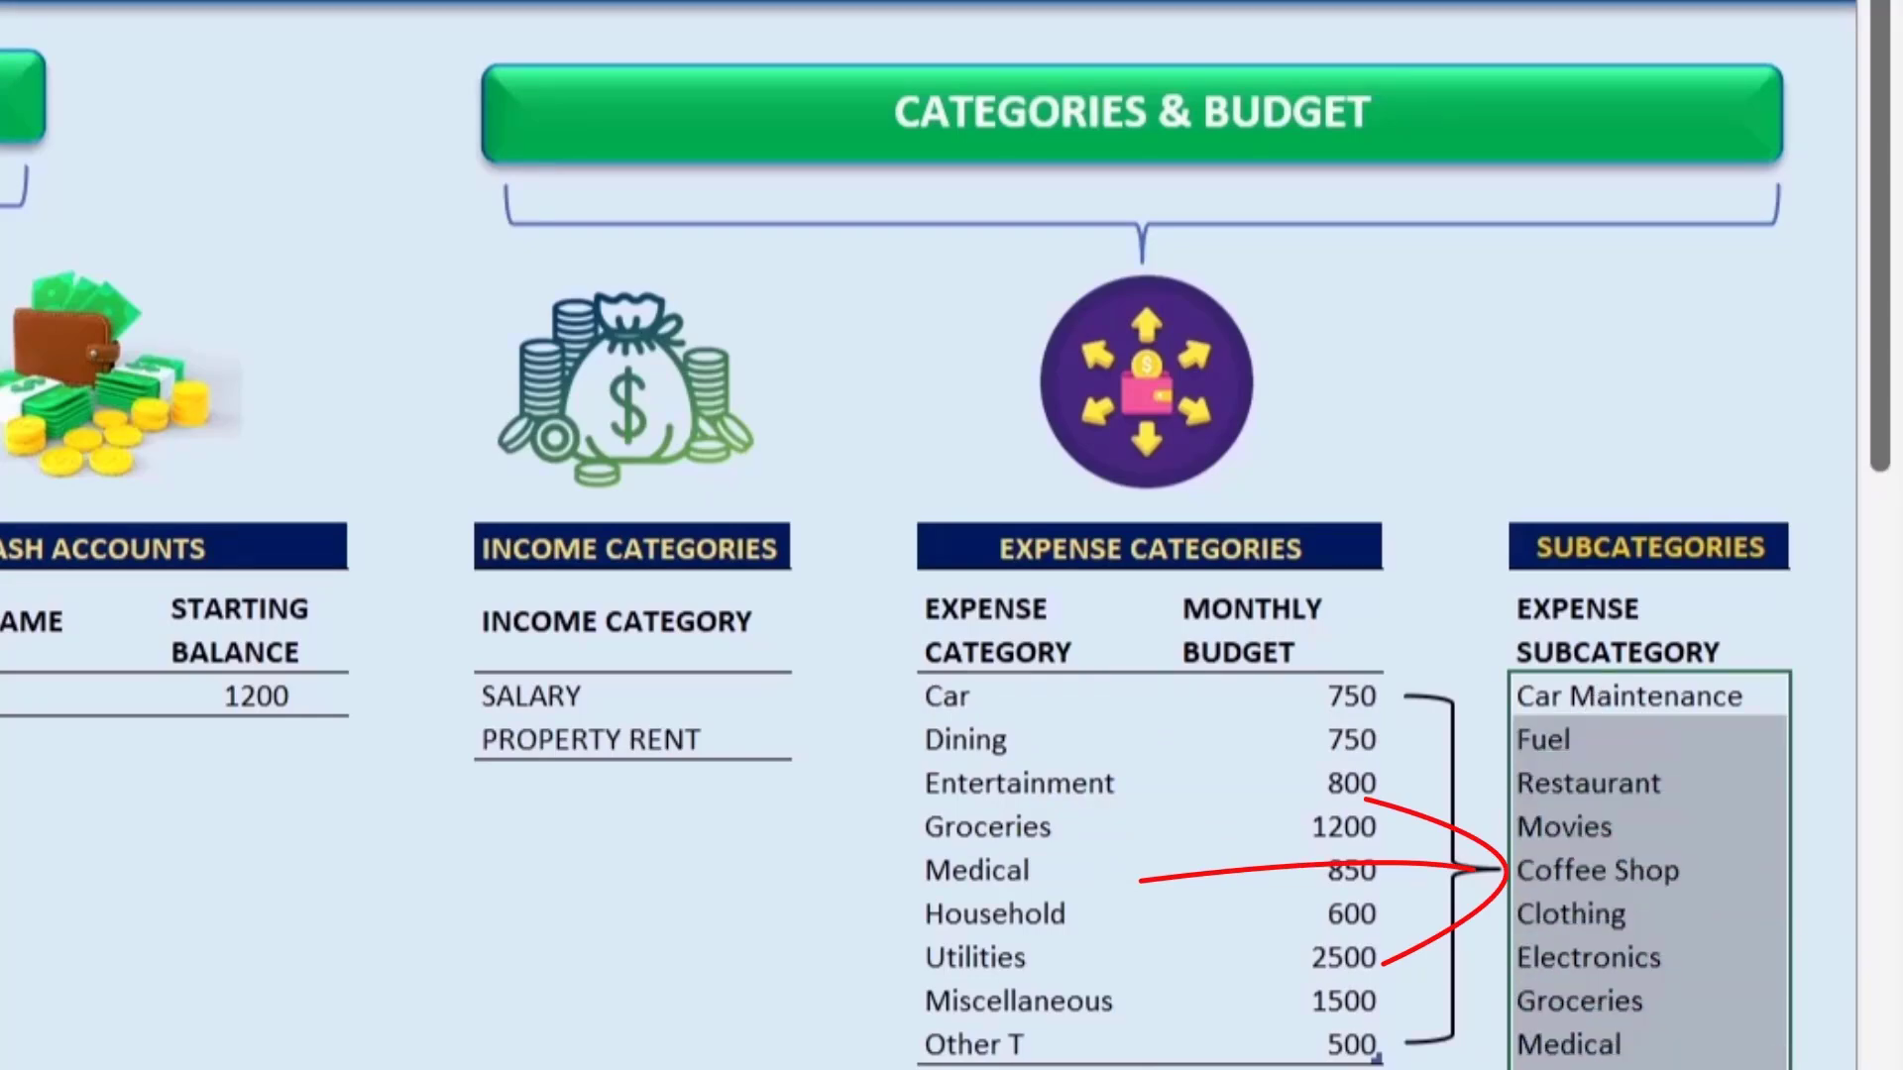
pyautogui.hscroll(5, 1354, 671)
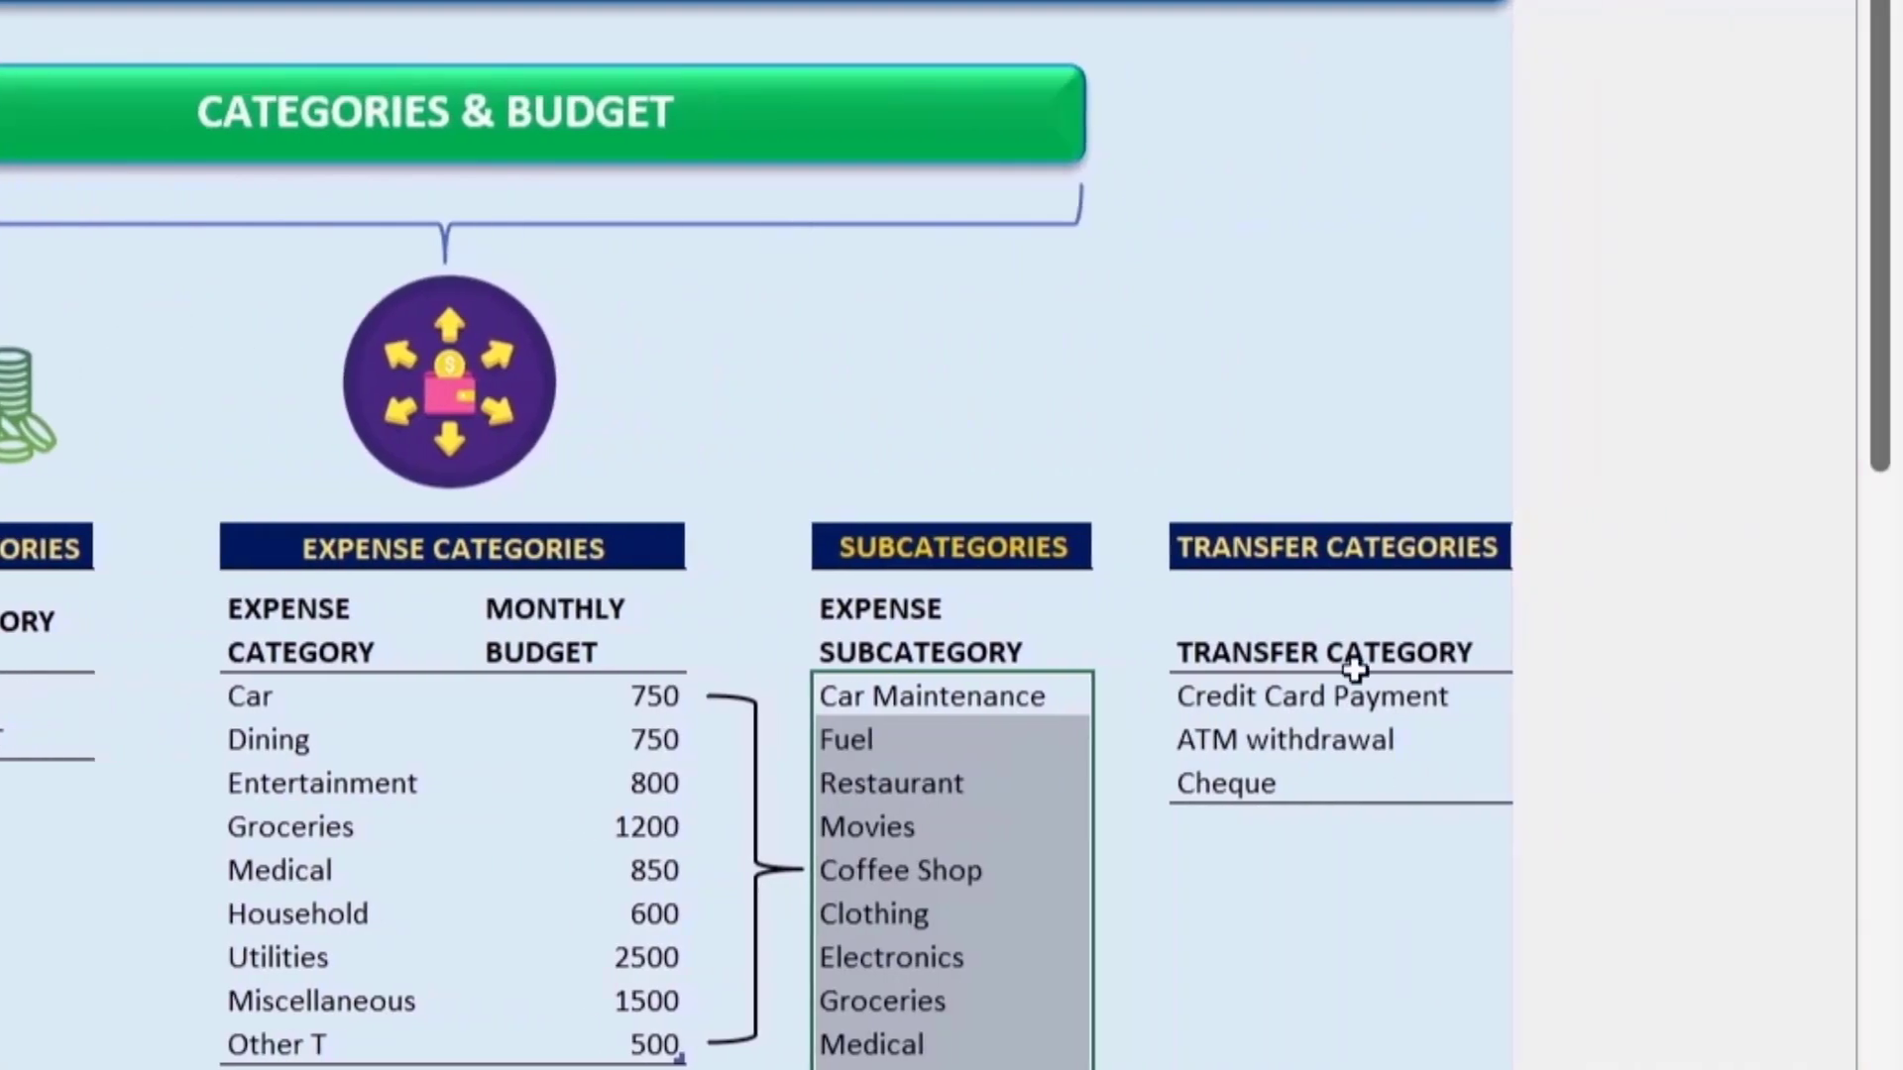
pyautogui.click(1278, 551)
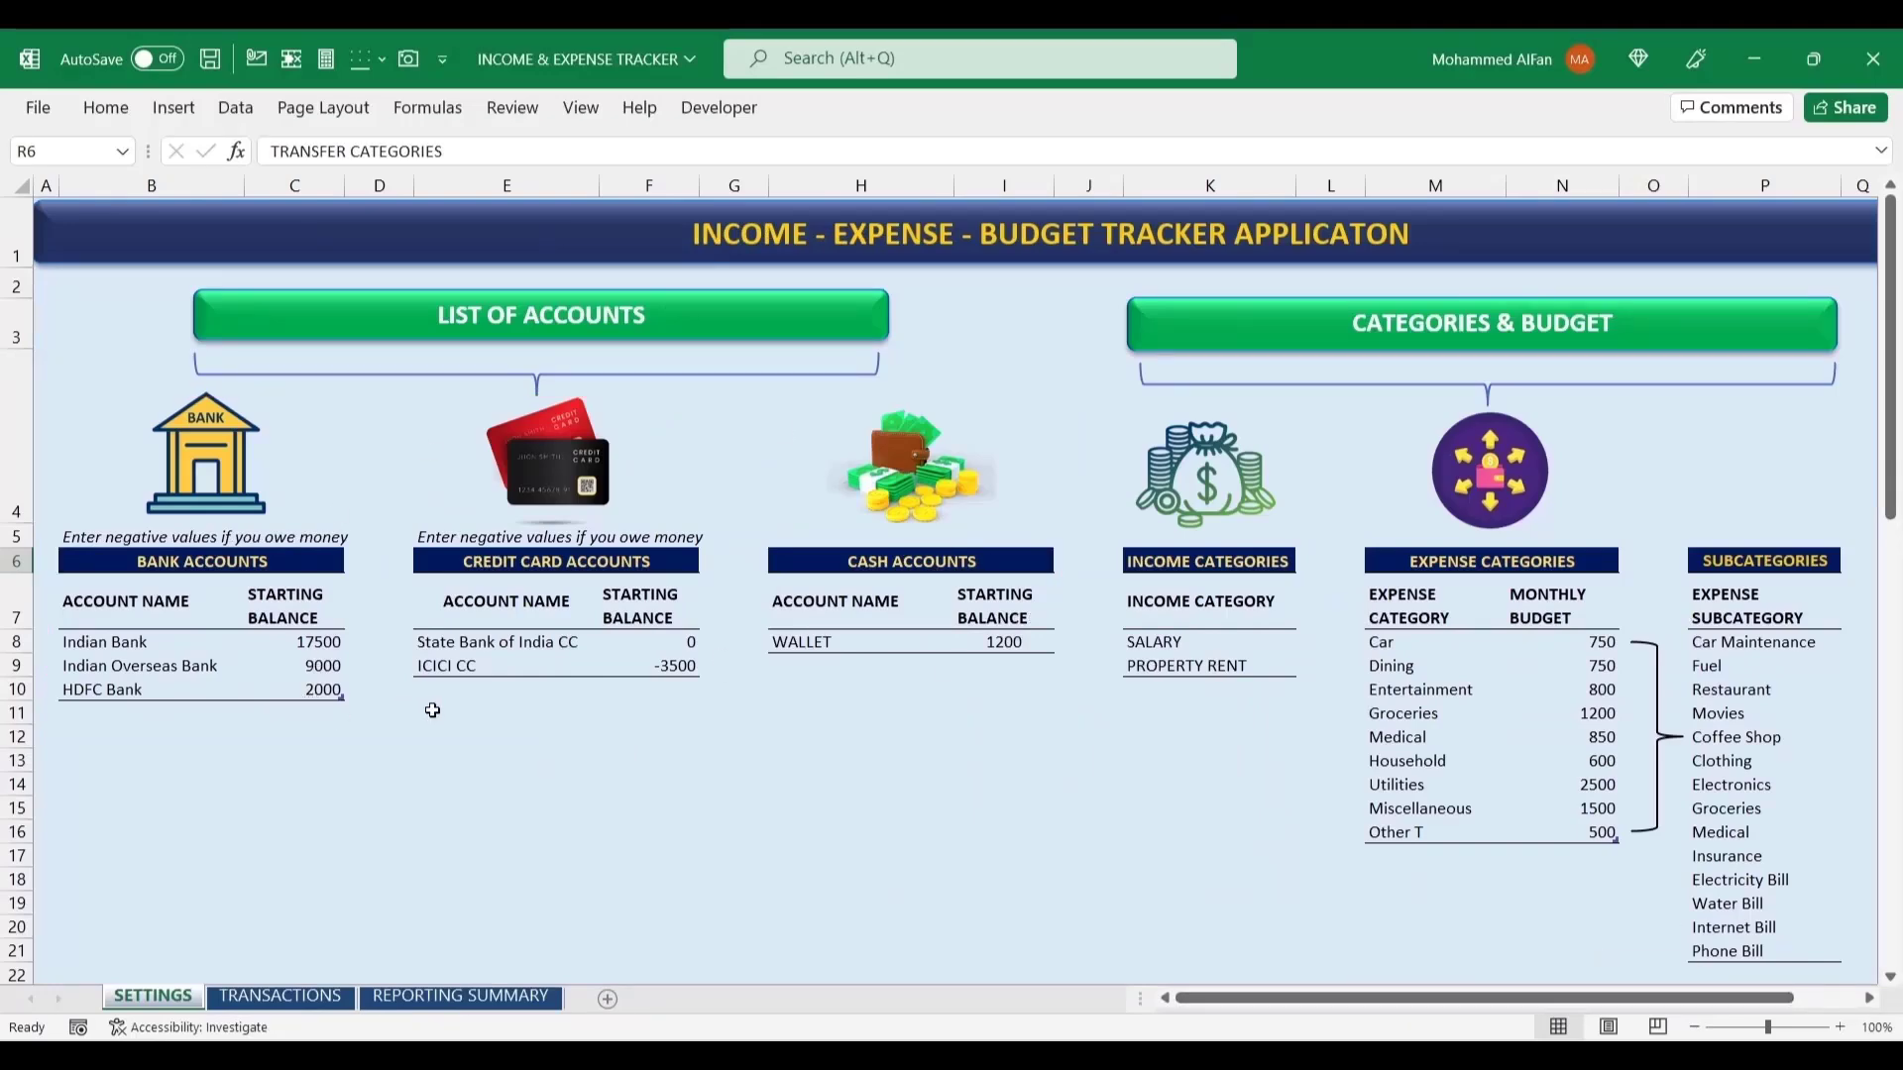
# - Review the Transfer Categories, including ATM withdrawal and Credit Card Payment
pyautogui.click(1870, 998)
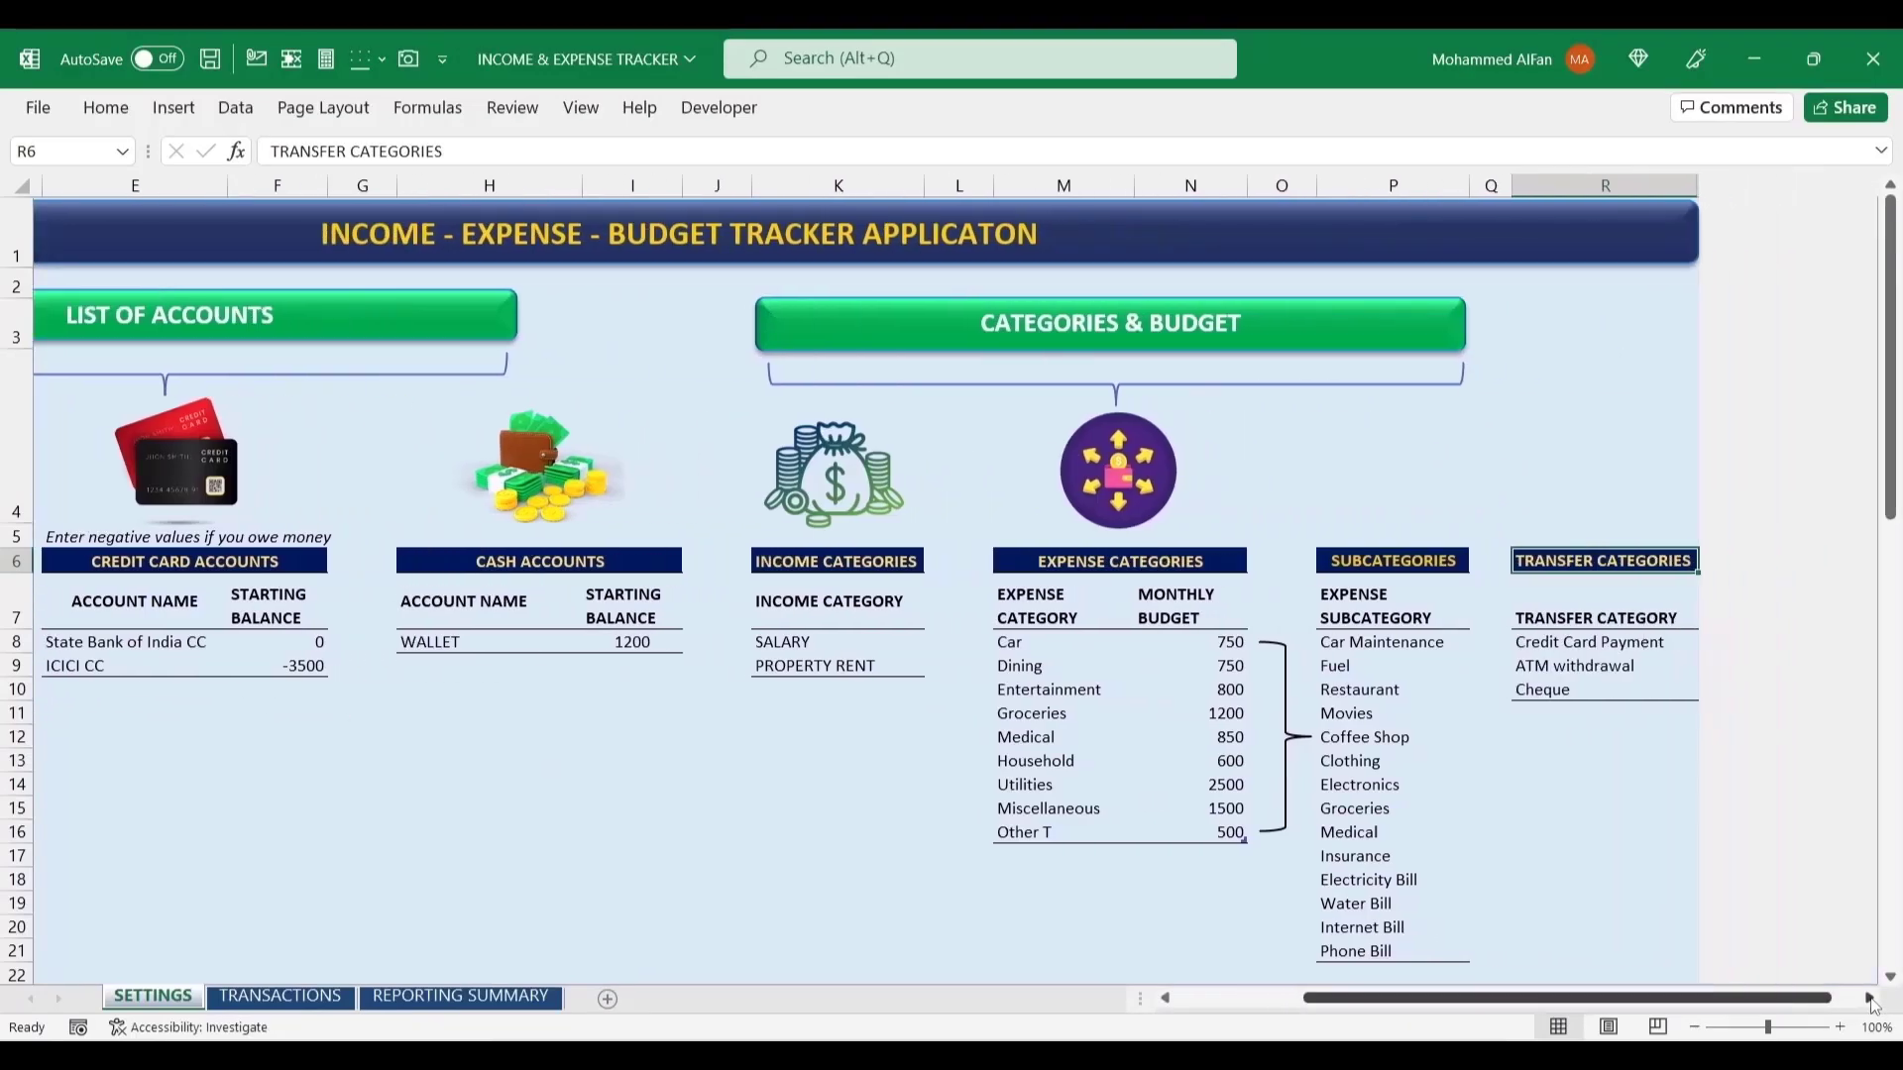
pyautogui.click(1592, 667)
pyautogui.click(1603, 638)
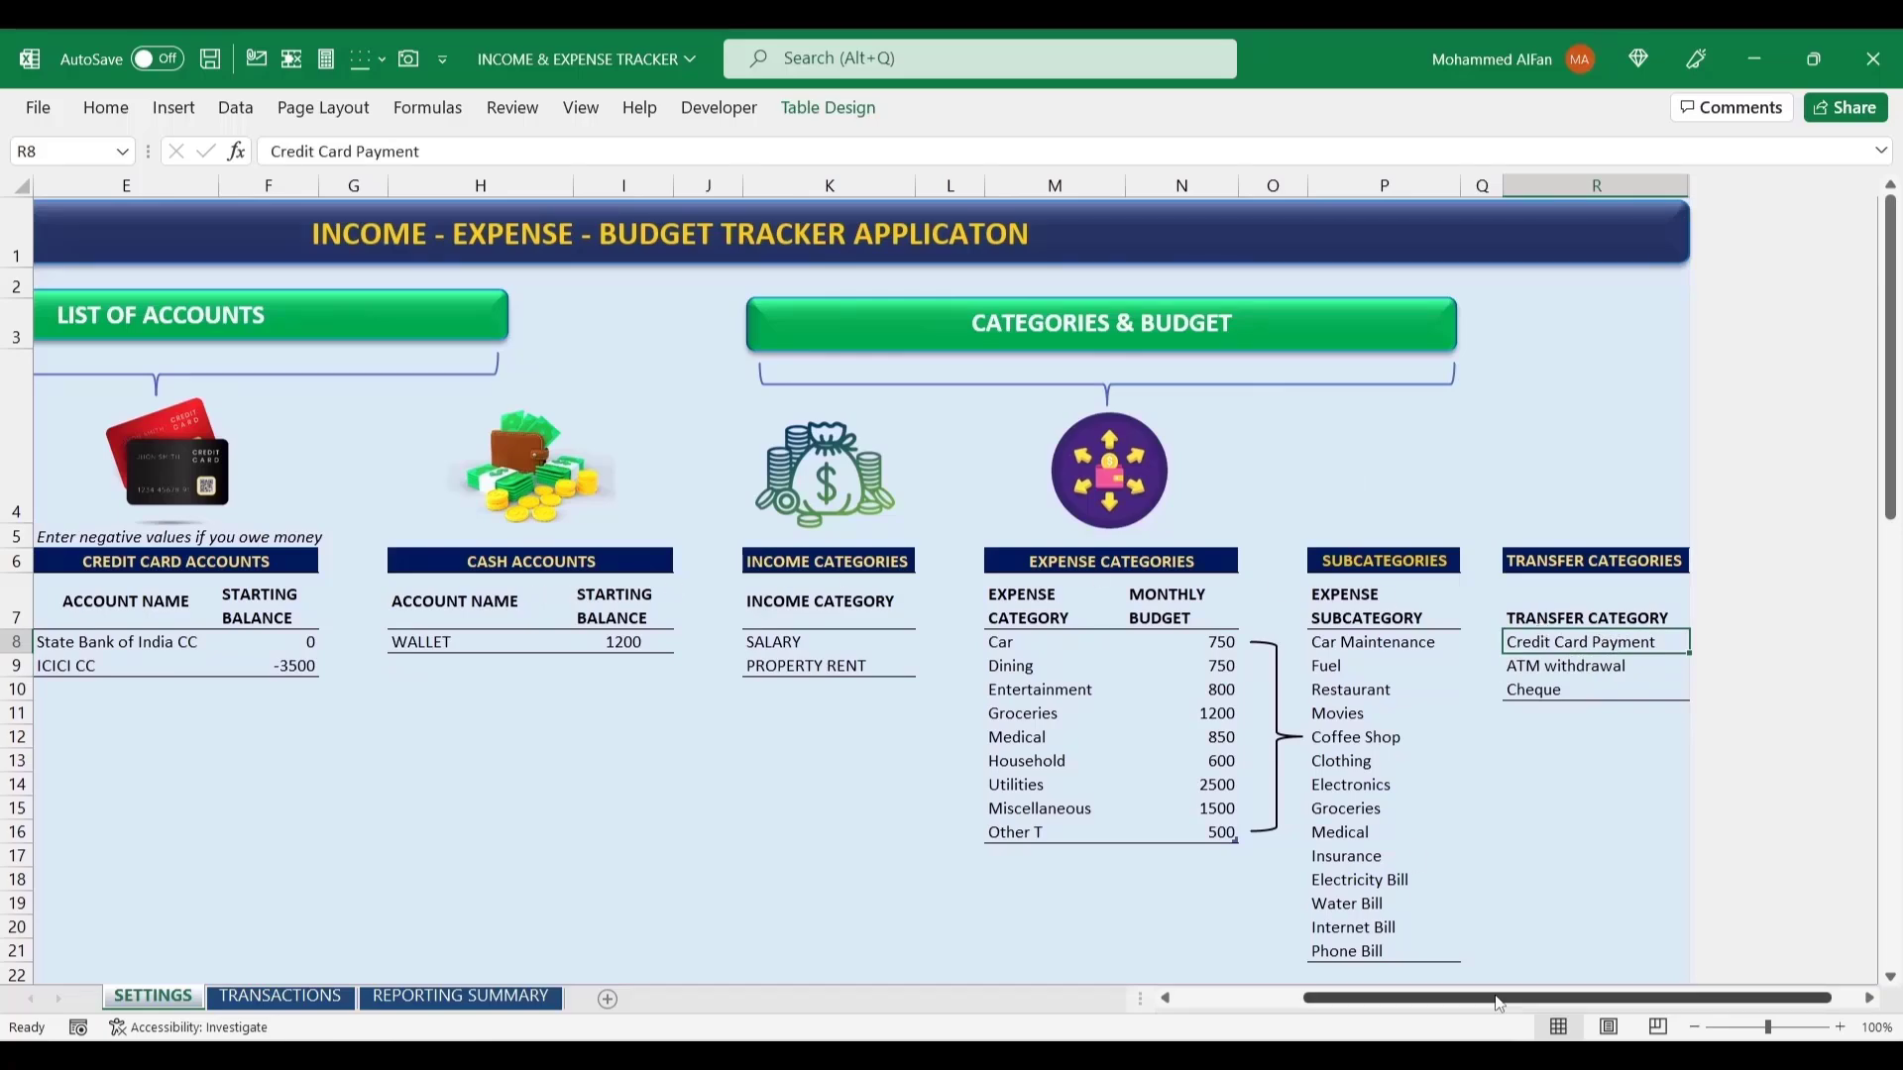
pyautogui.moveTo(1498, 1003); pyautogui.dragTo(1370, 1001)
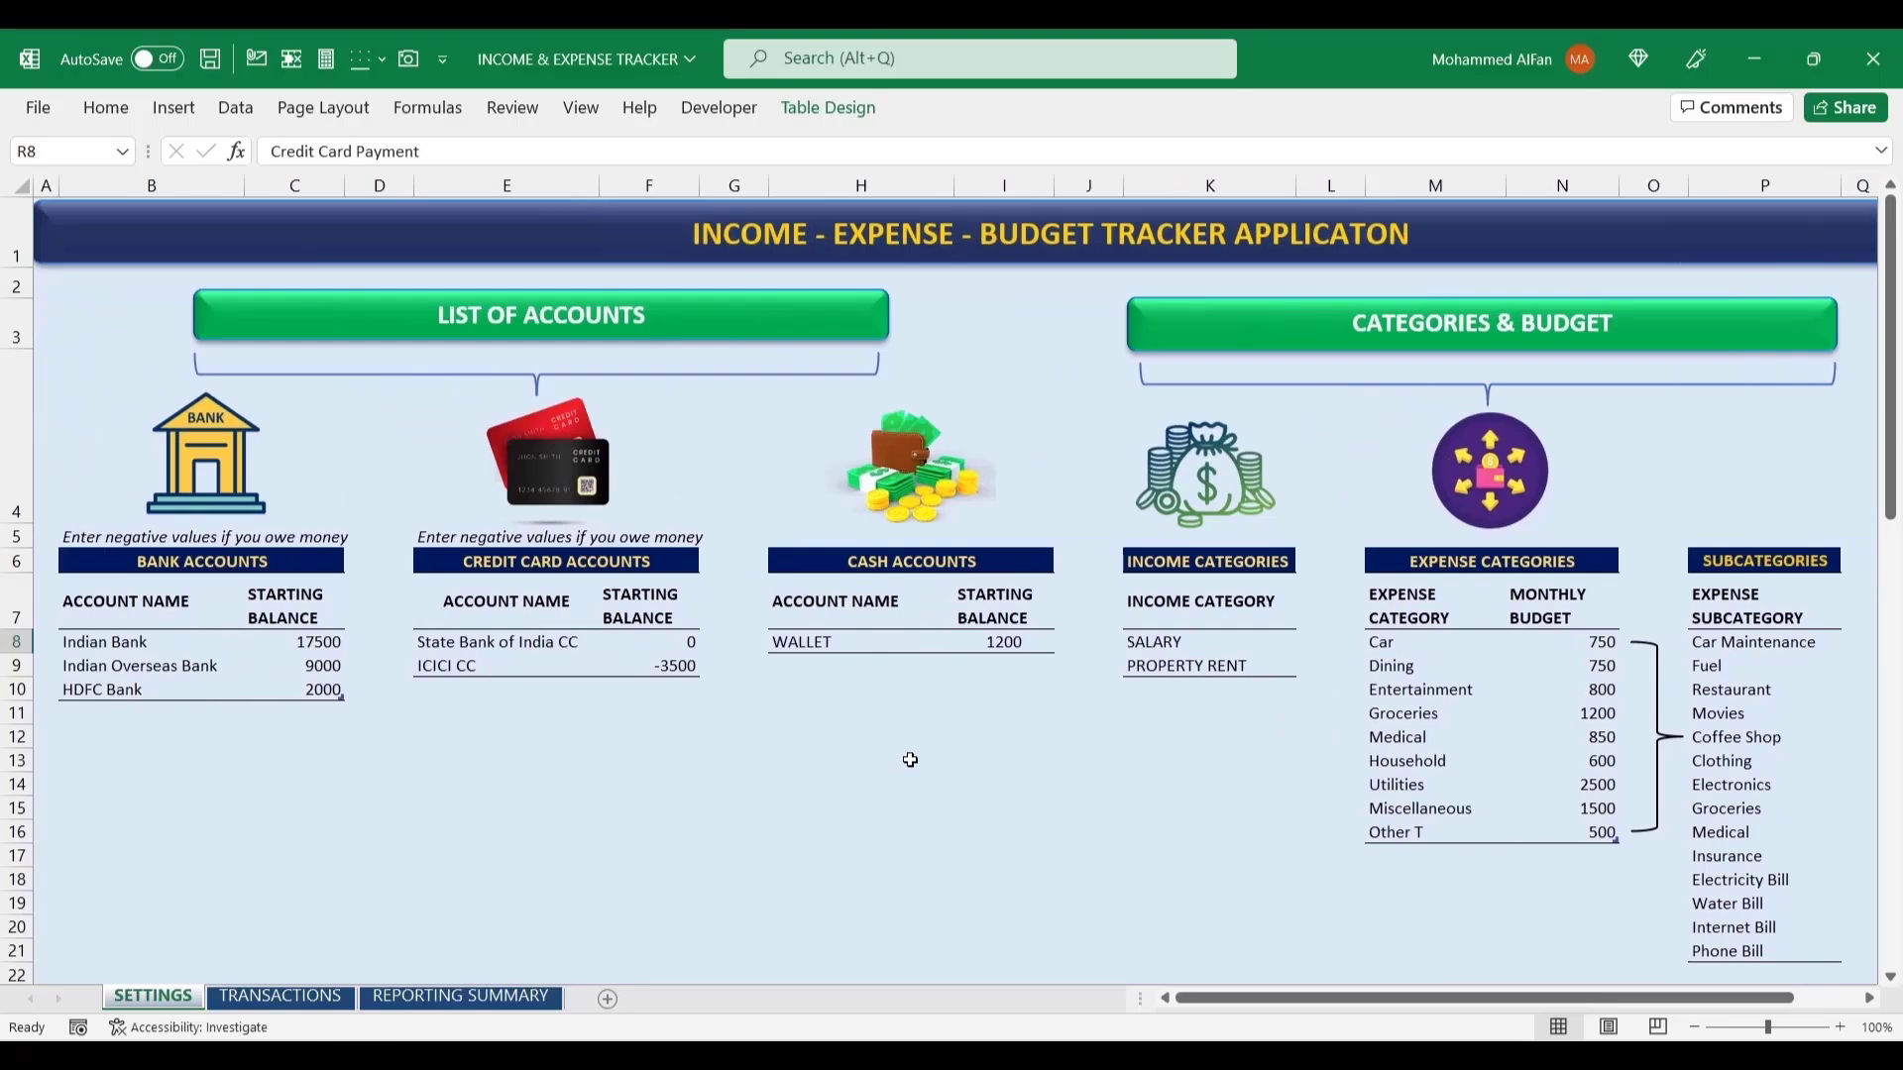
# - Check the Indian Bank 17500 and ICICI CC -3500 balances, then go to TRANSACTIONS
pyautogui.click(307, 643)
pyautogui.click(575, 763)
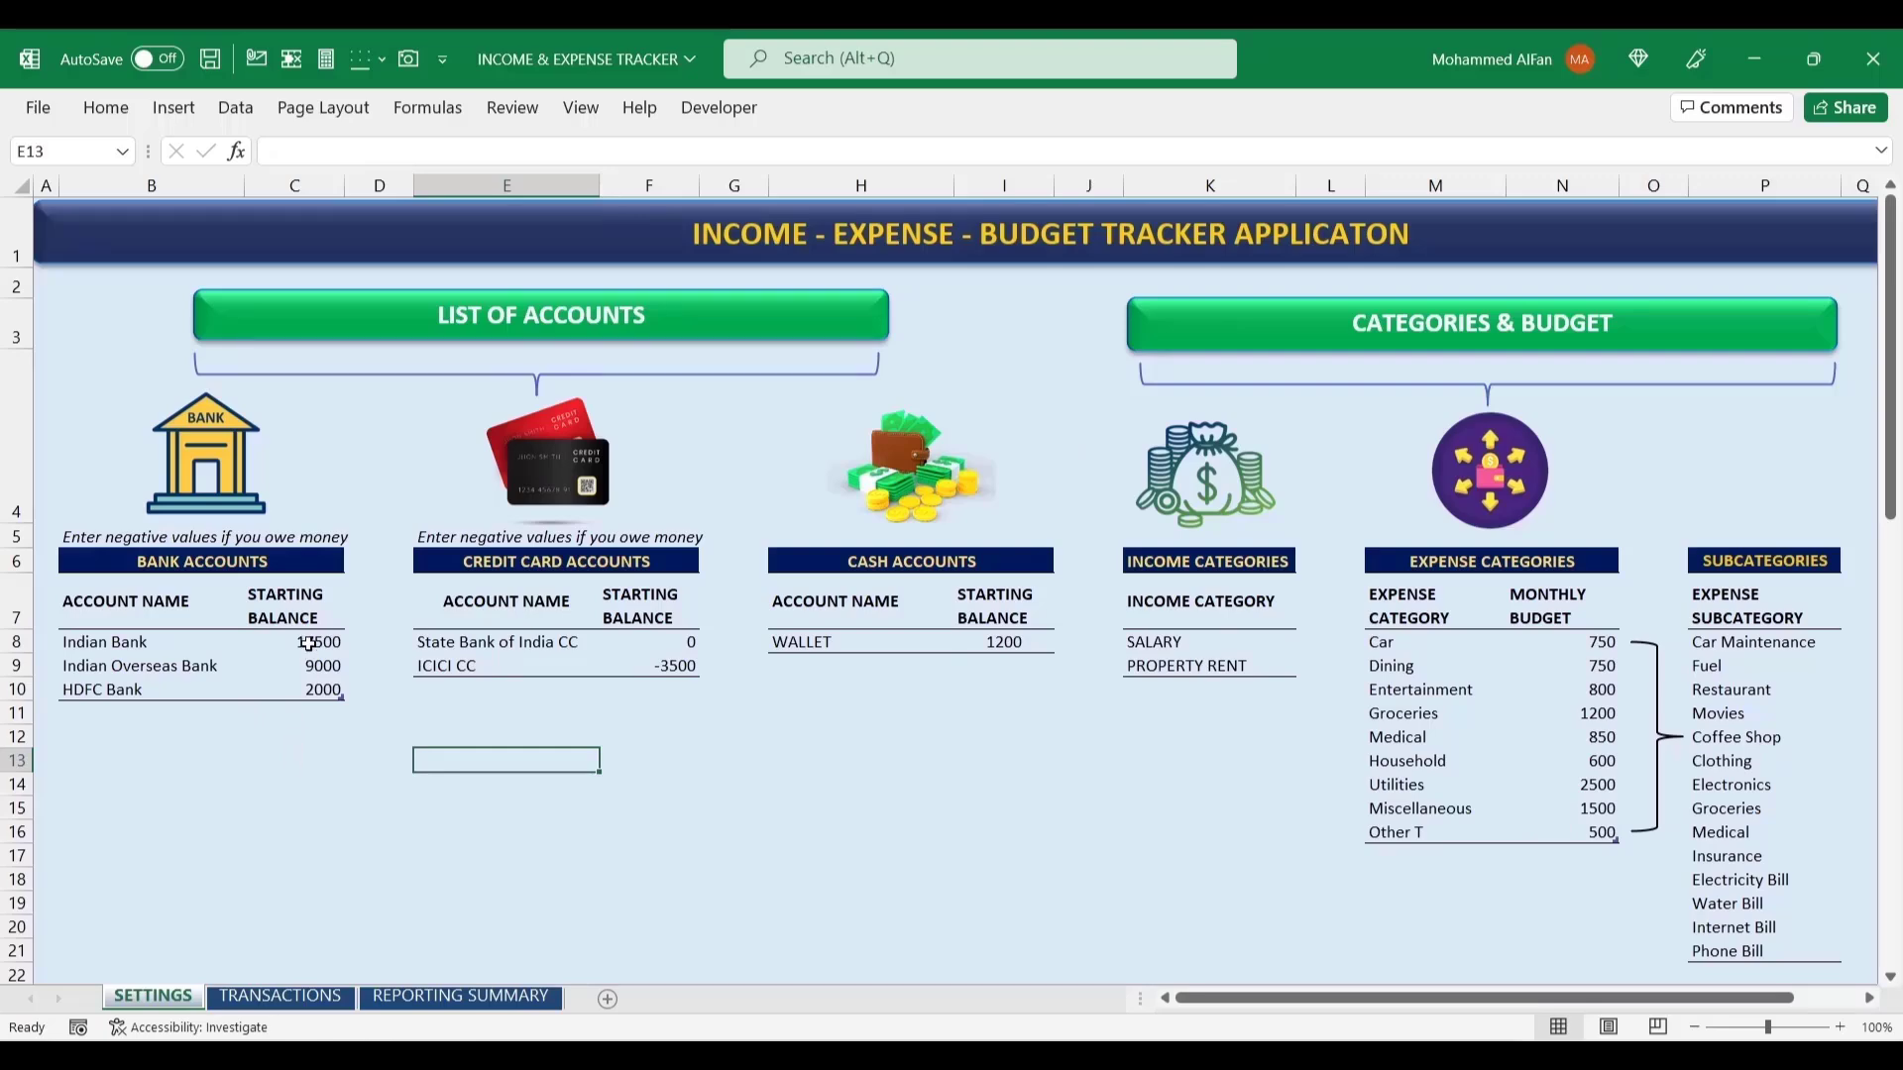
pyautogui.click(663, 675)
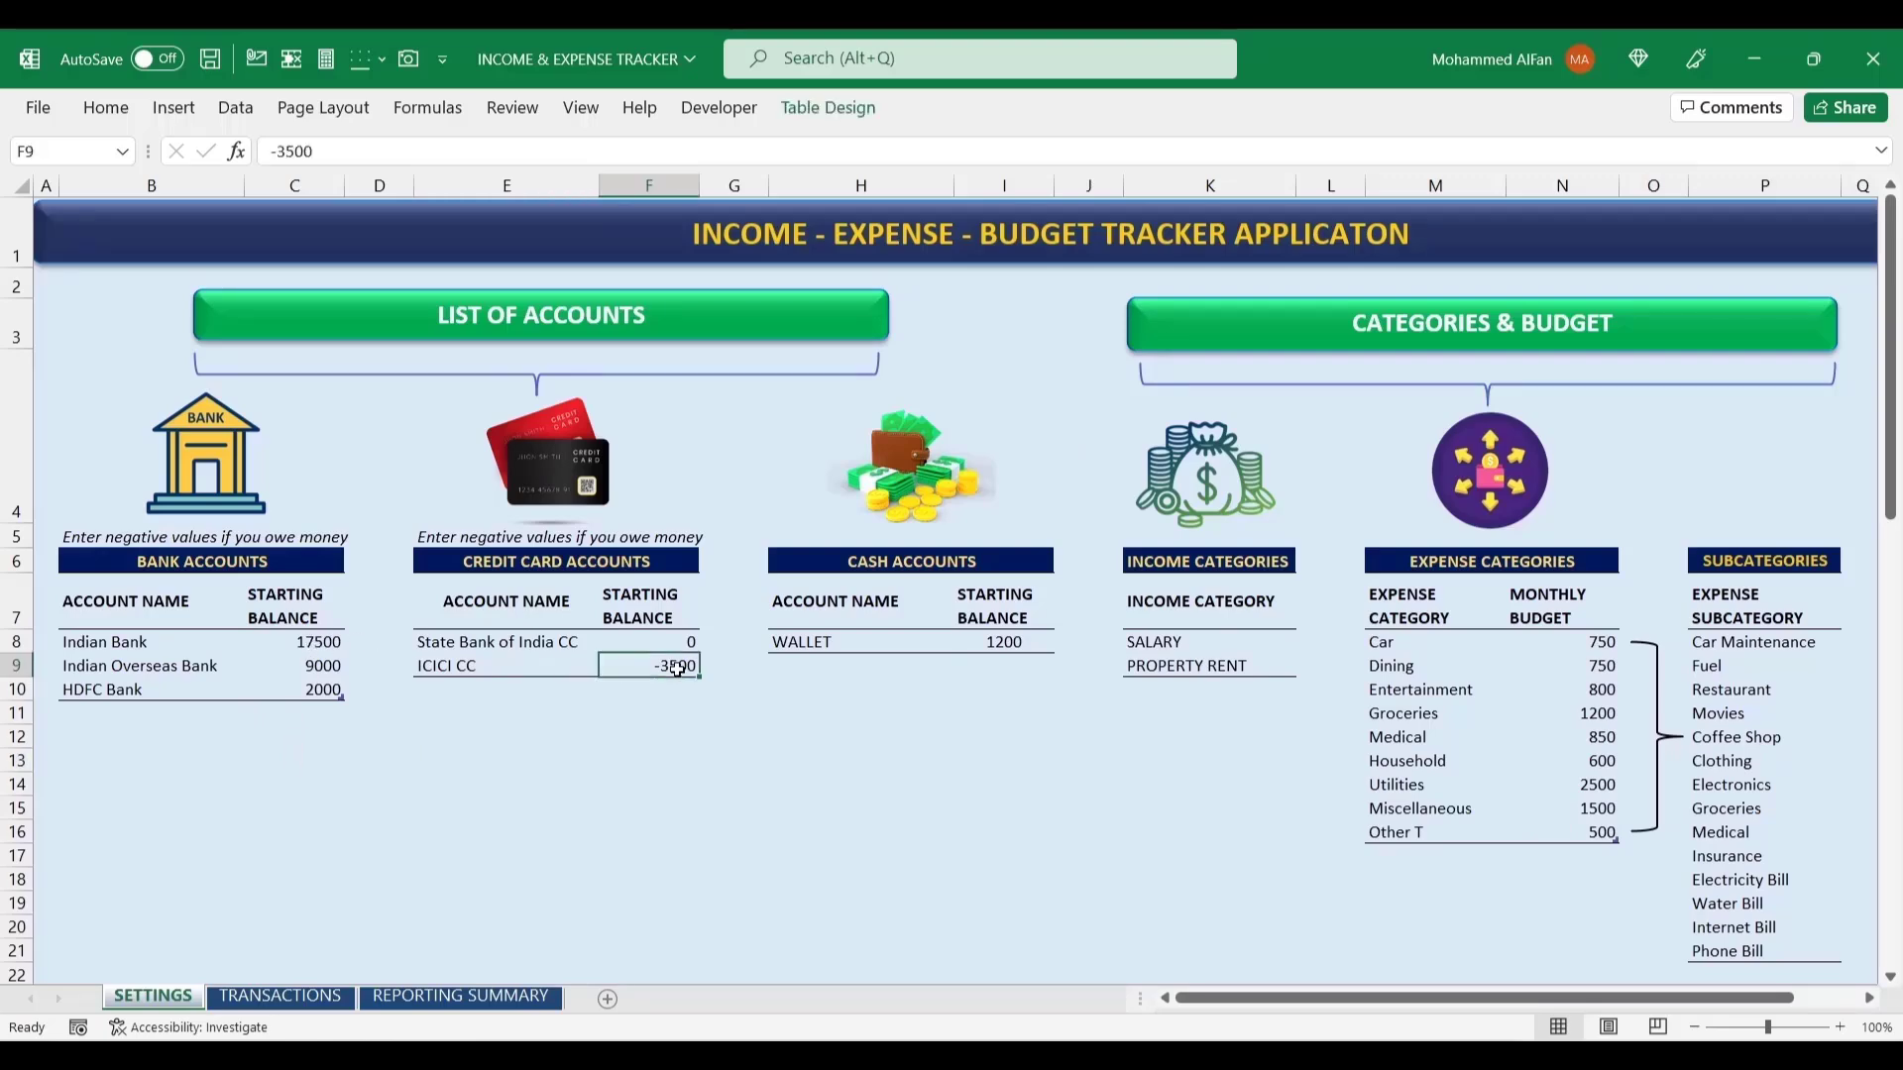
pyautogui.click(786, 770)
pyautogui.click(315, 999)
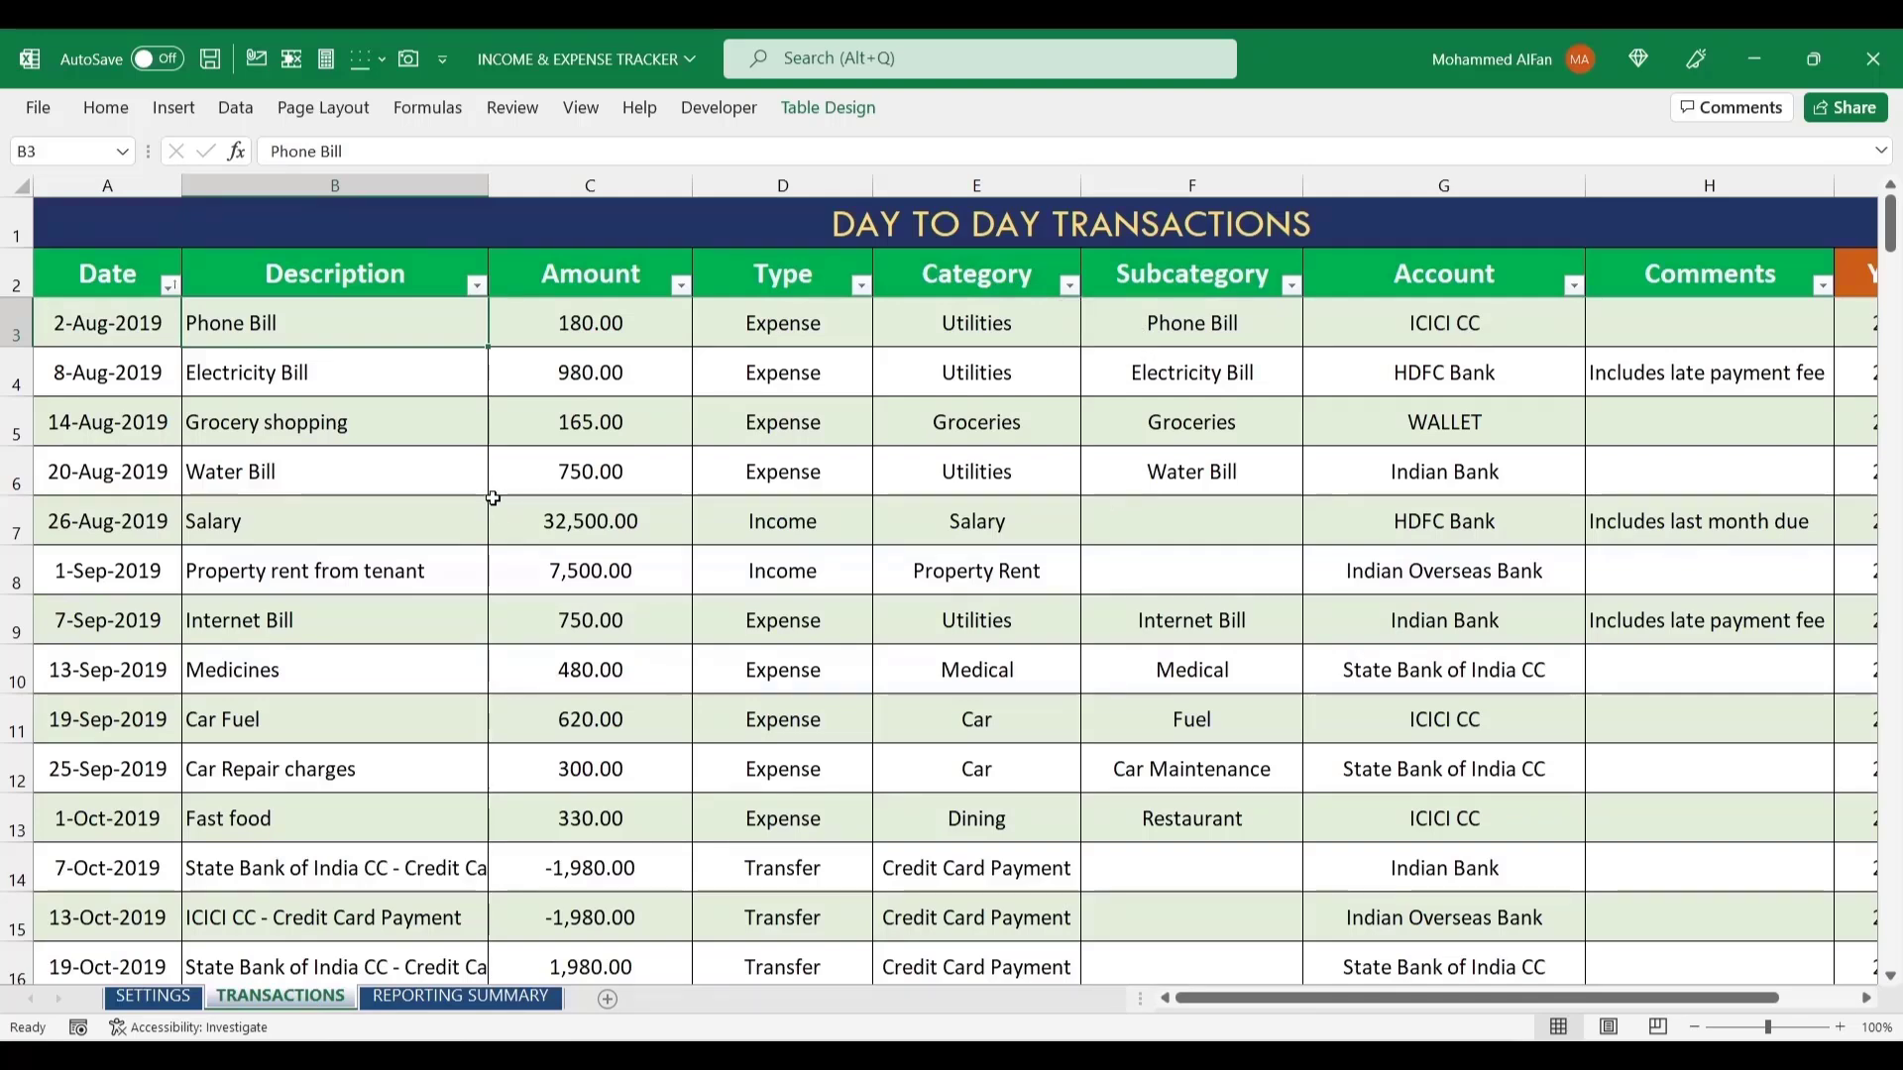
# - Check the Phone Bill row's Type options (Income, Expense, Transfer), keep Expense, and show the Data ribbon
pyautogui.click(136, 336)
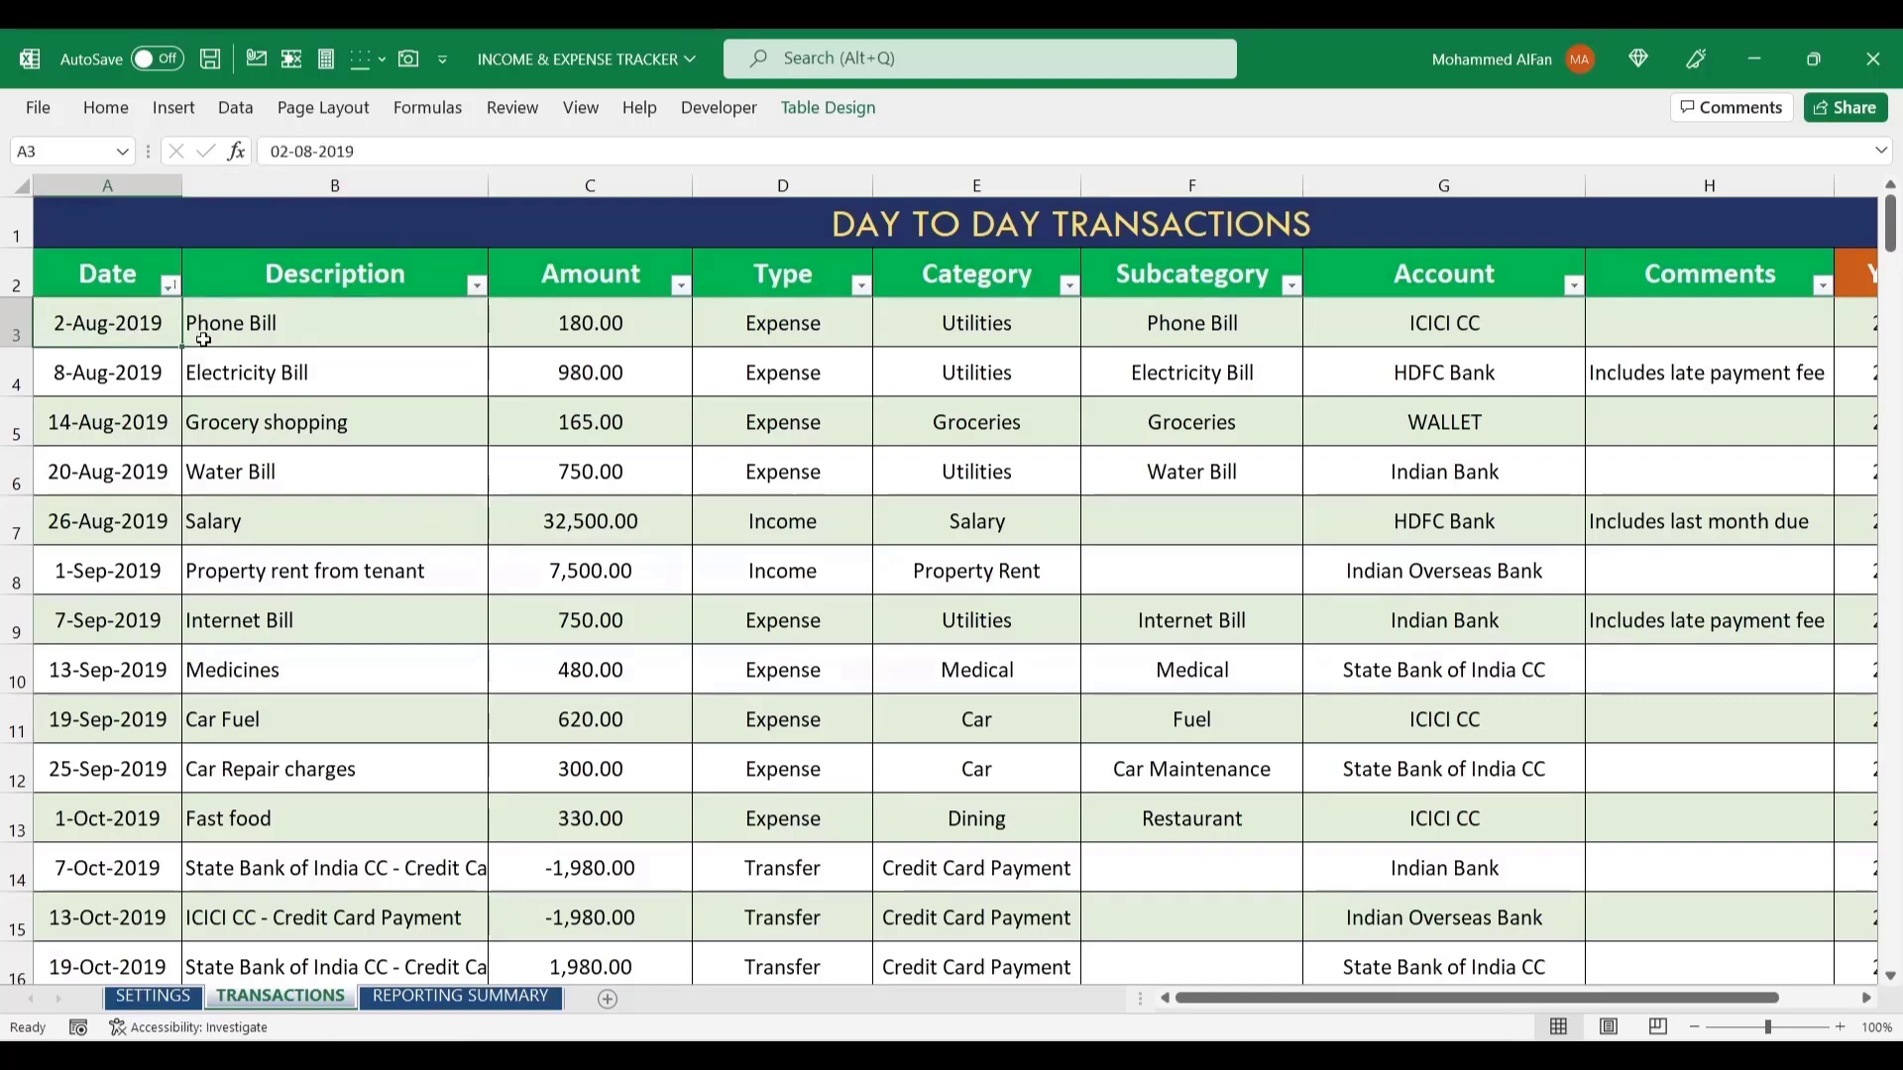
pyautogui.click(271, 337)
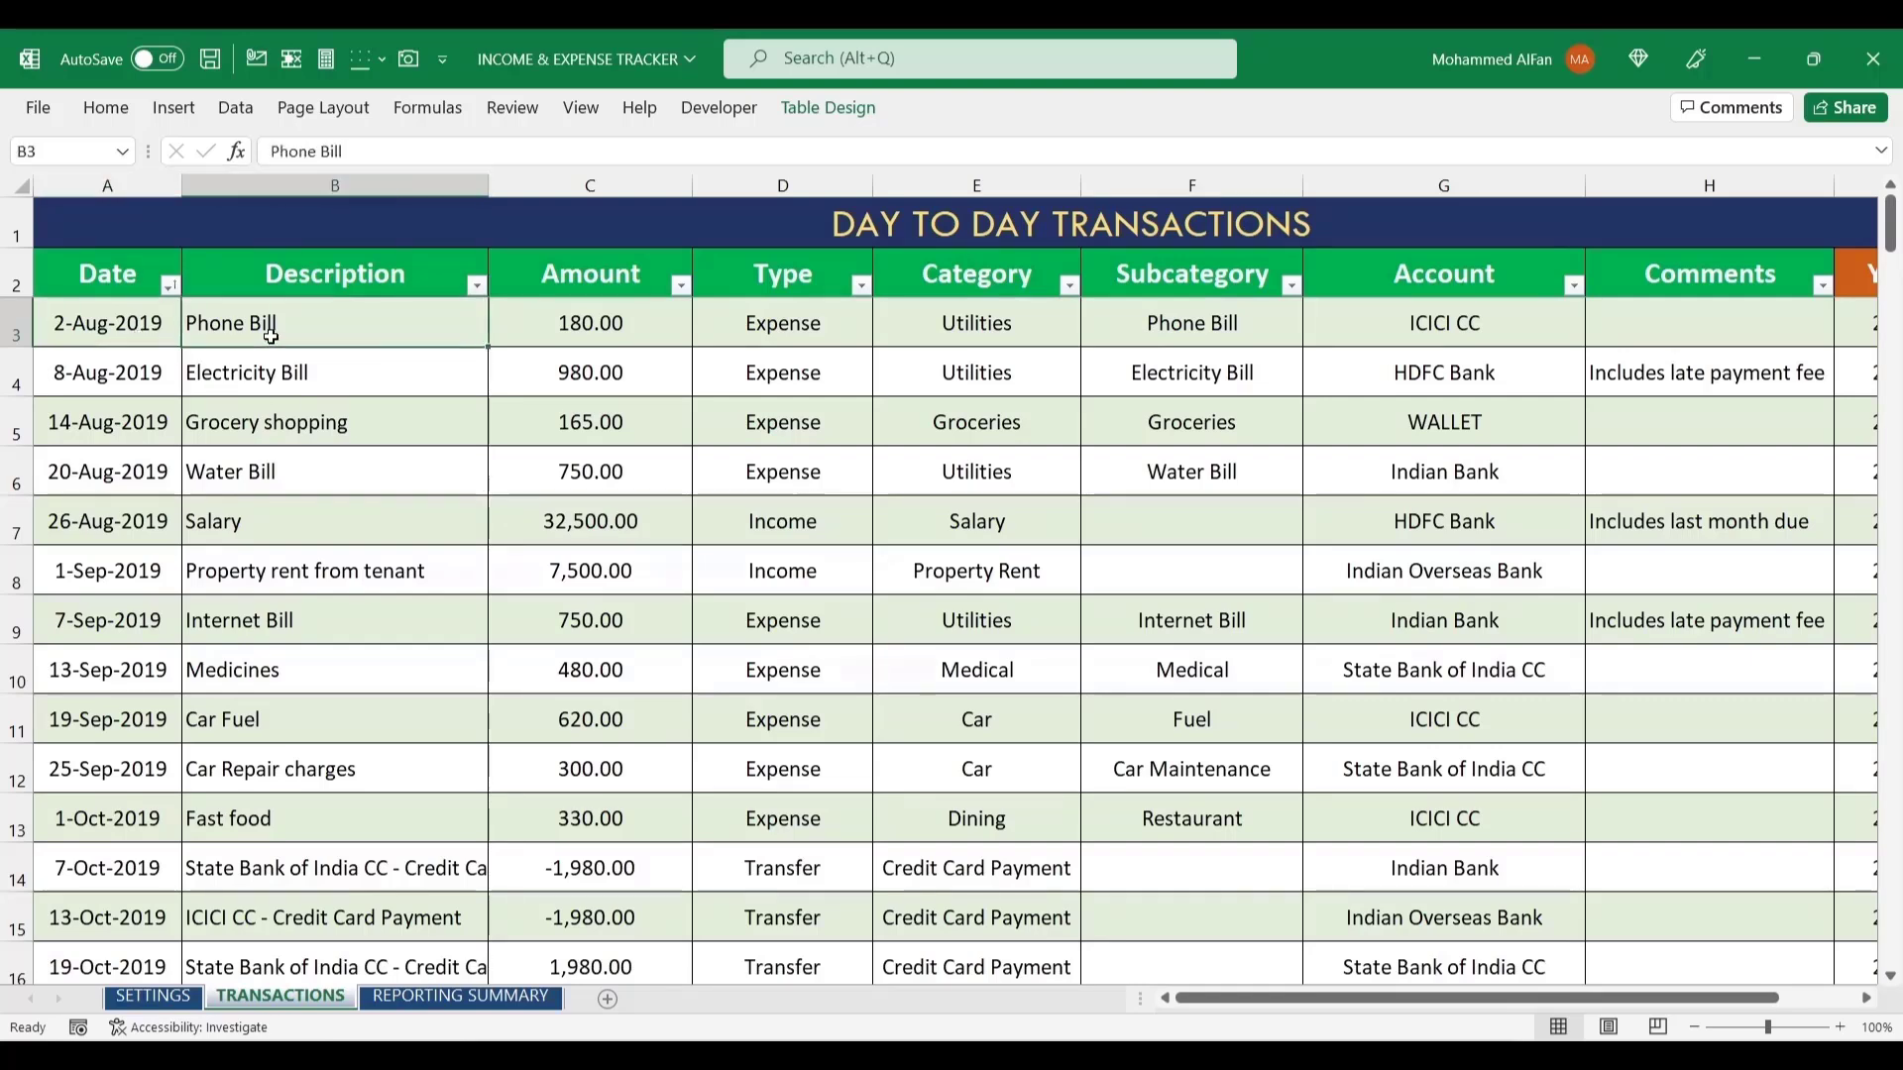
pyautogui.click(620, 341)
pyautogui.click(832, 337)
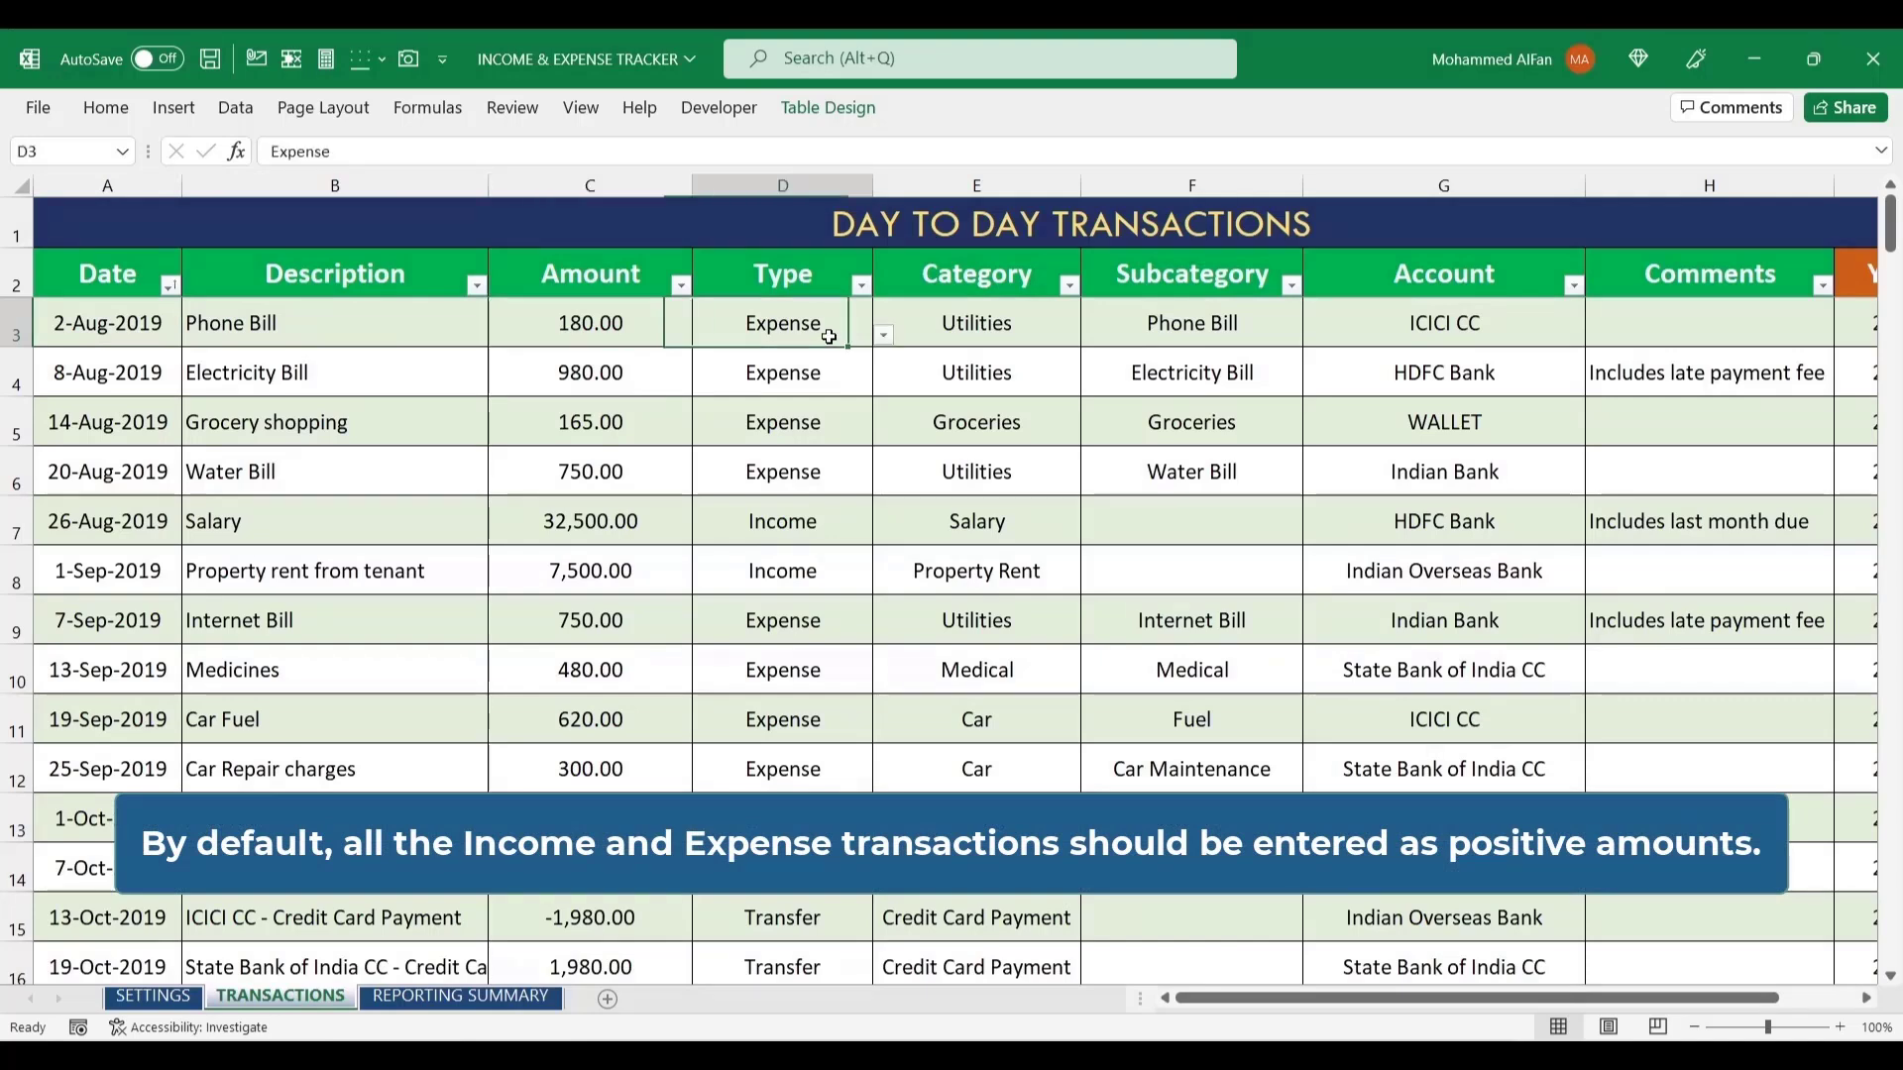
pyautogui.click(882, 337)
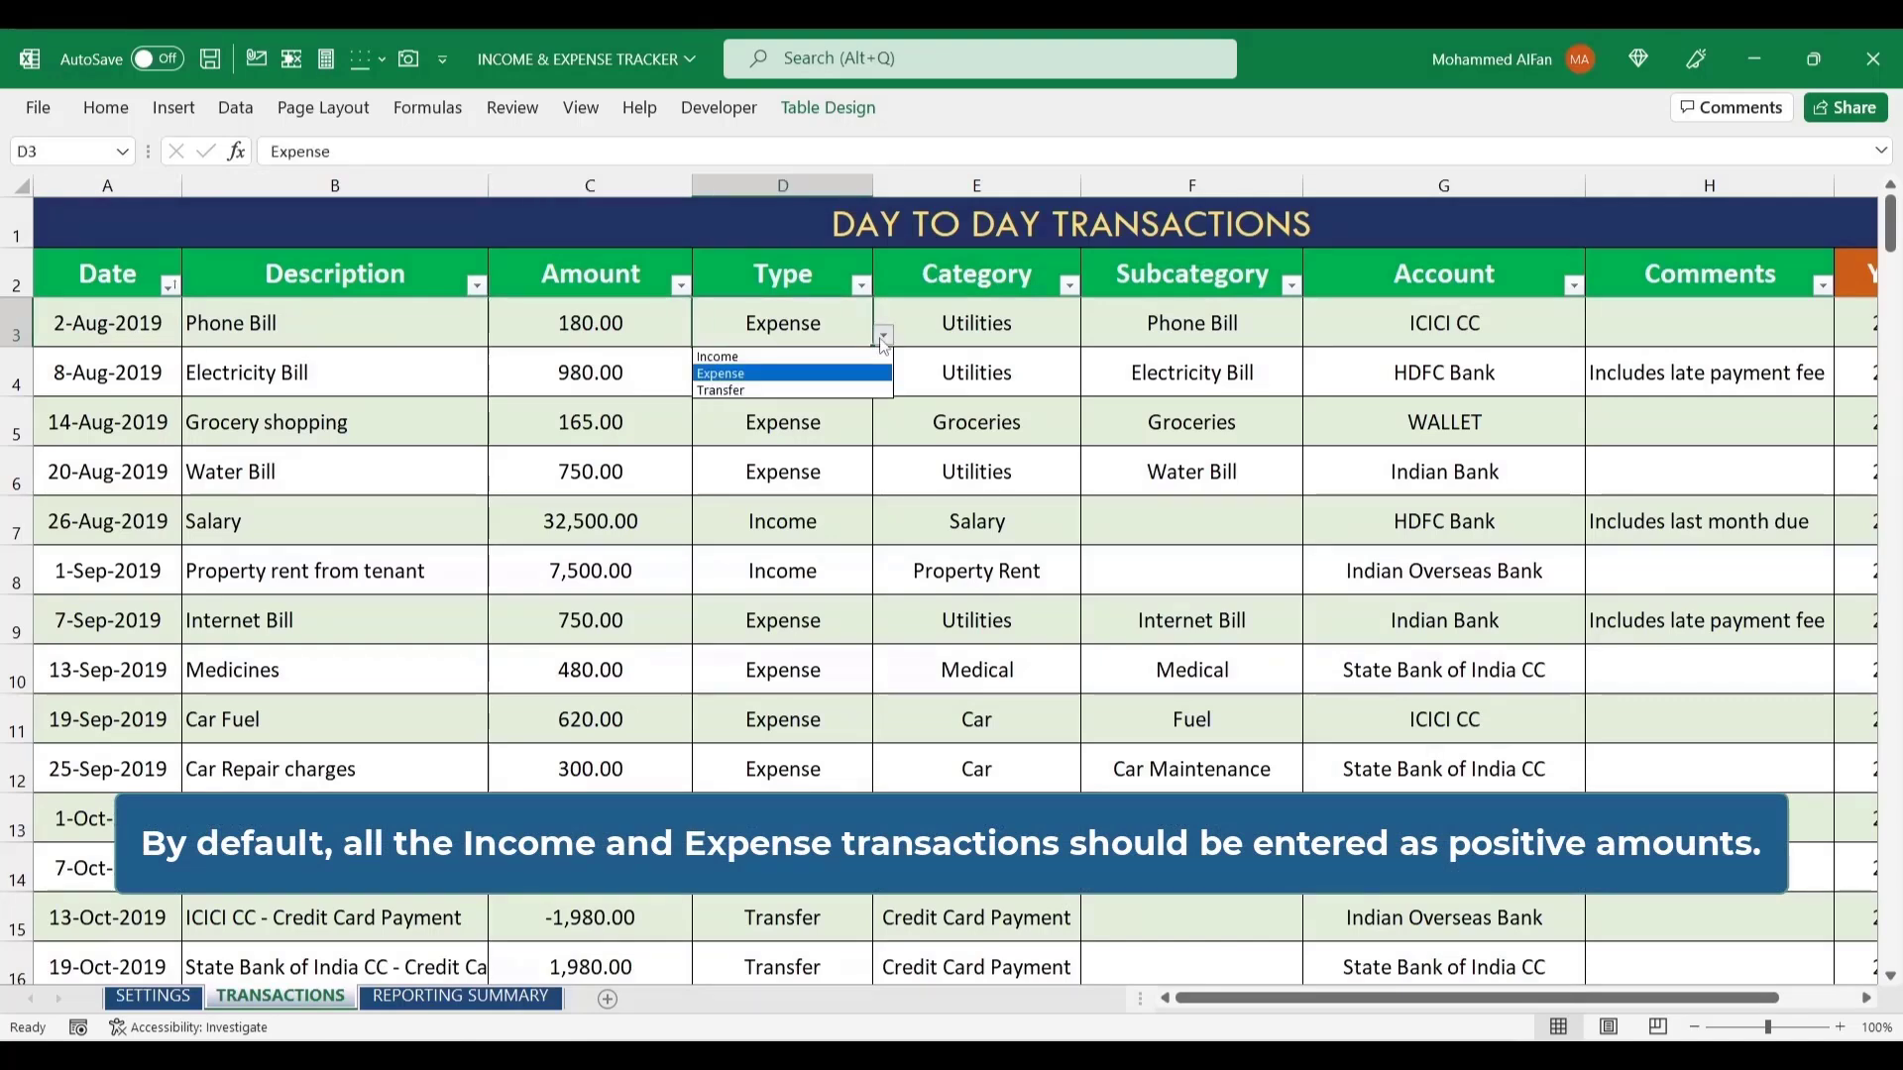
pyautogui.click(812, 377)
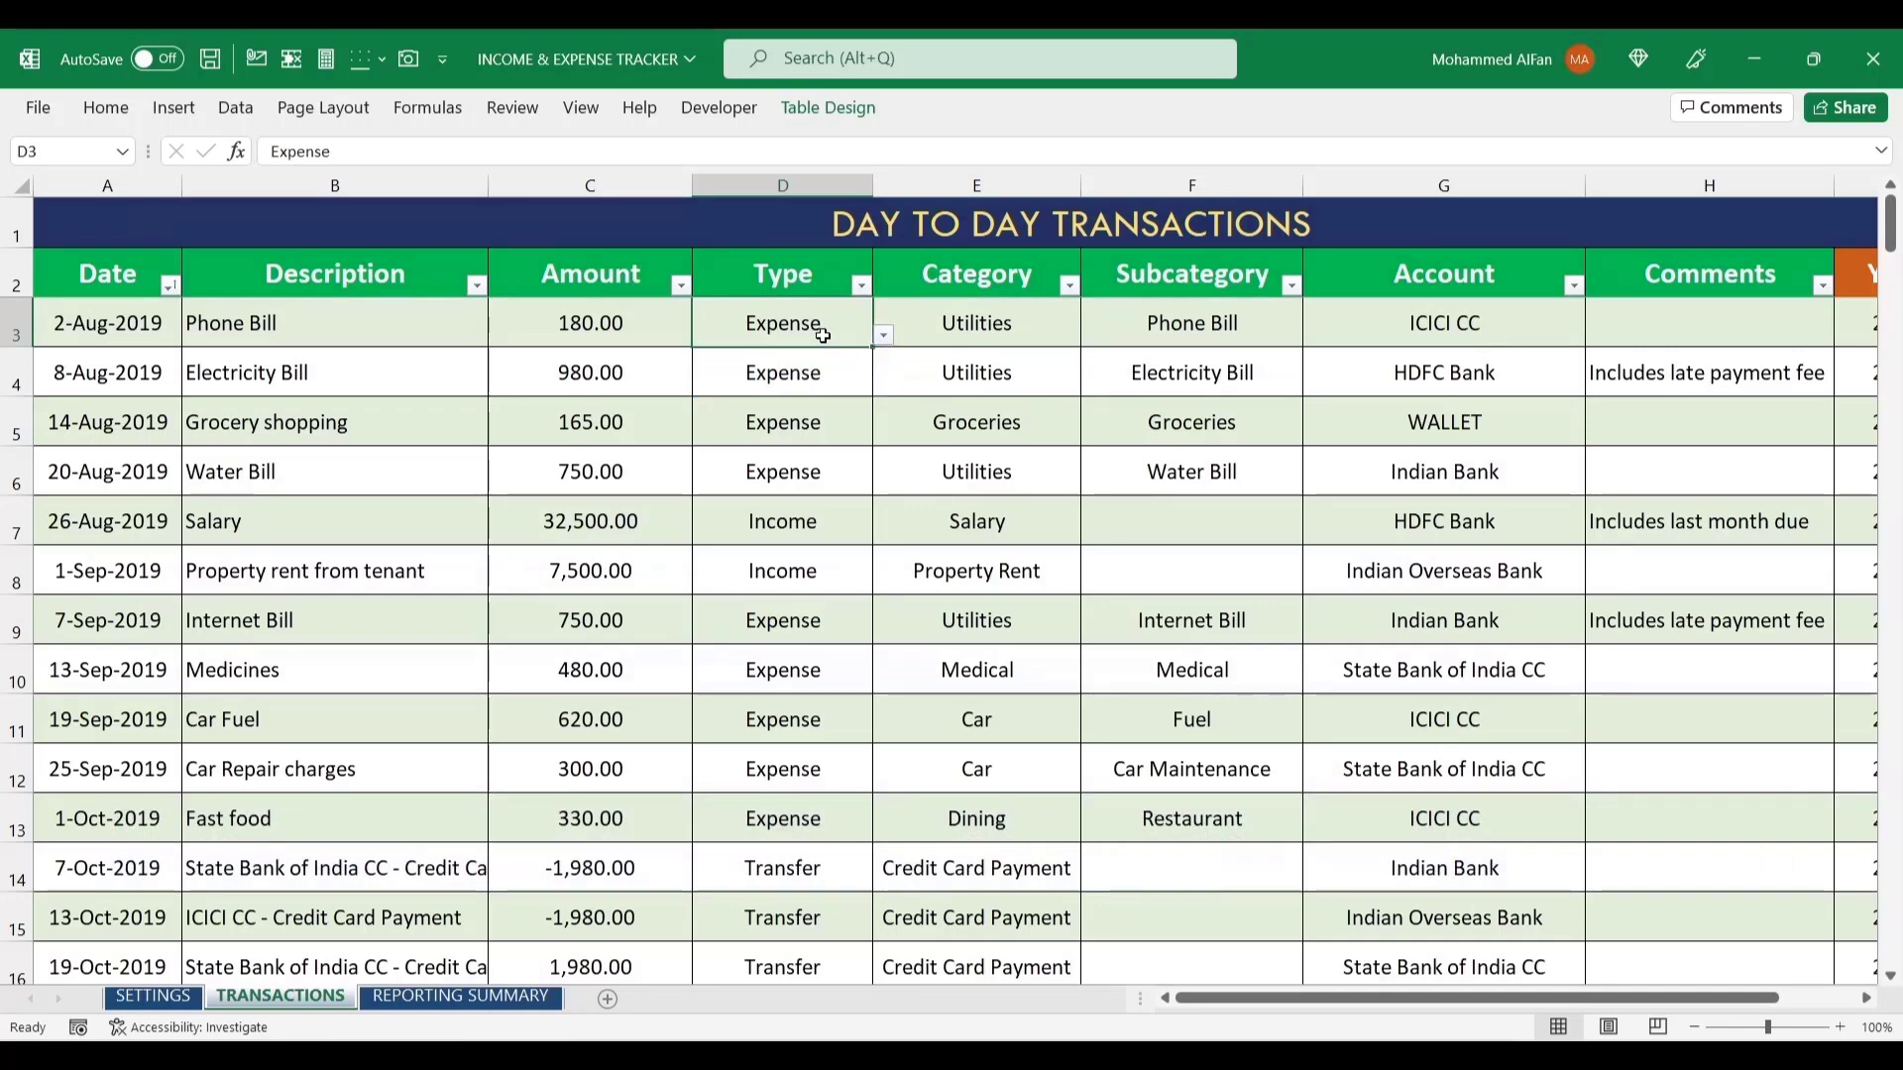
pyautogui.click(236, 107)
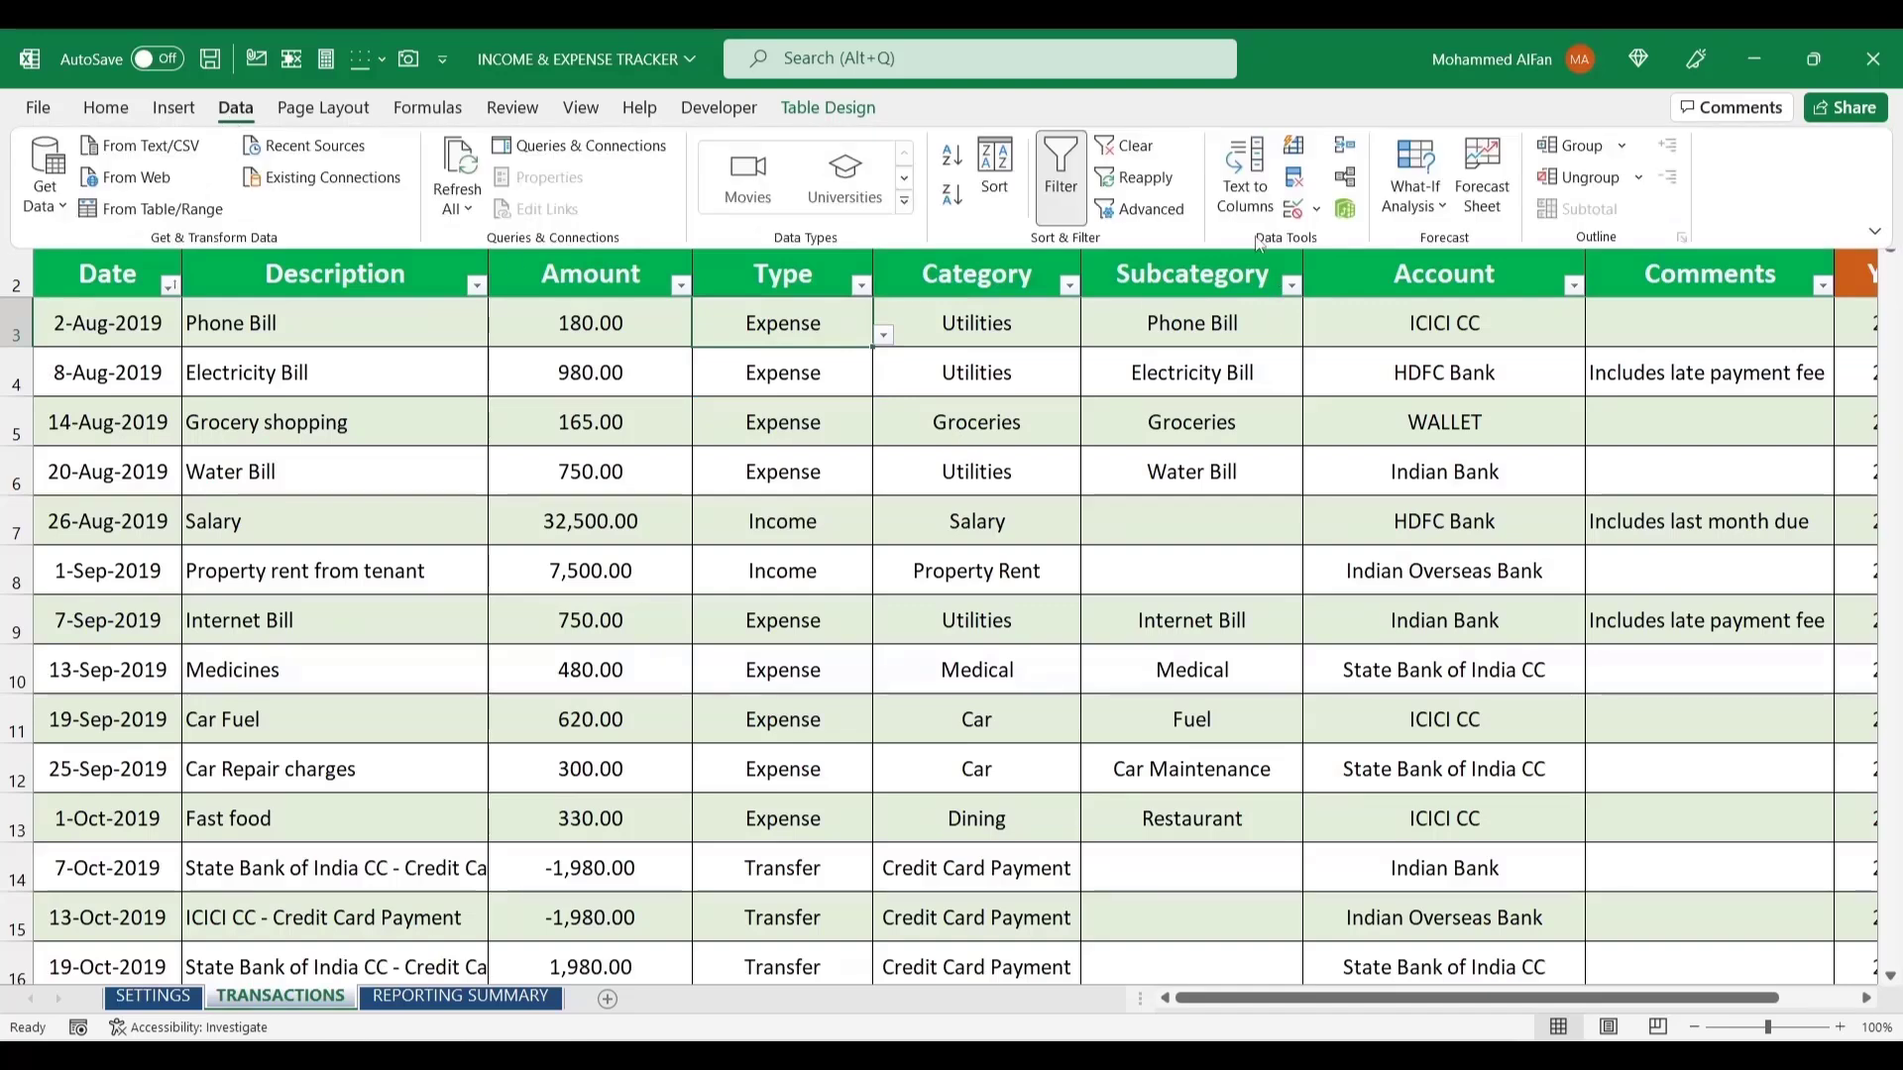
pyautogui.click(1293, 209)
pyautogui.moveTo(1031, 571); pyautogui.dragTo(686, 563)
pyautogui.click(1187, 703)
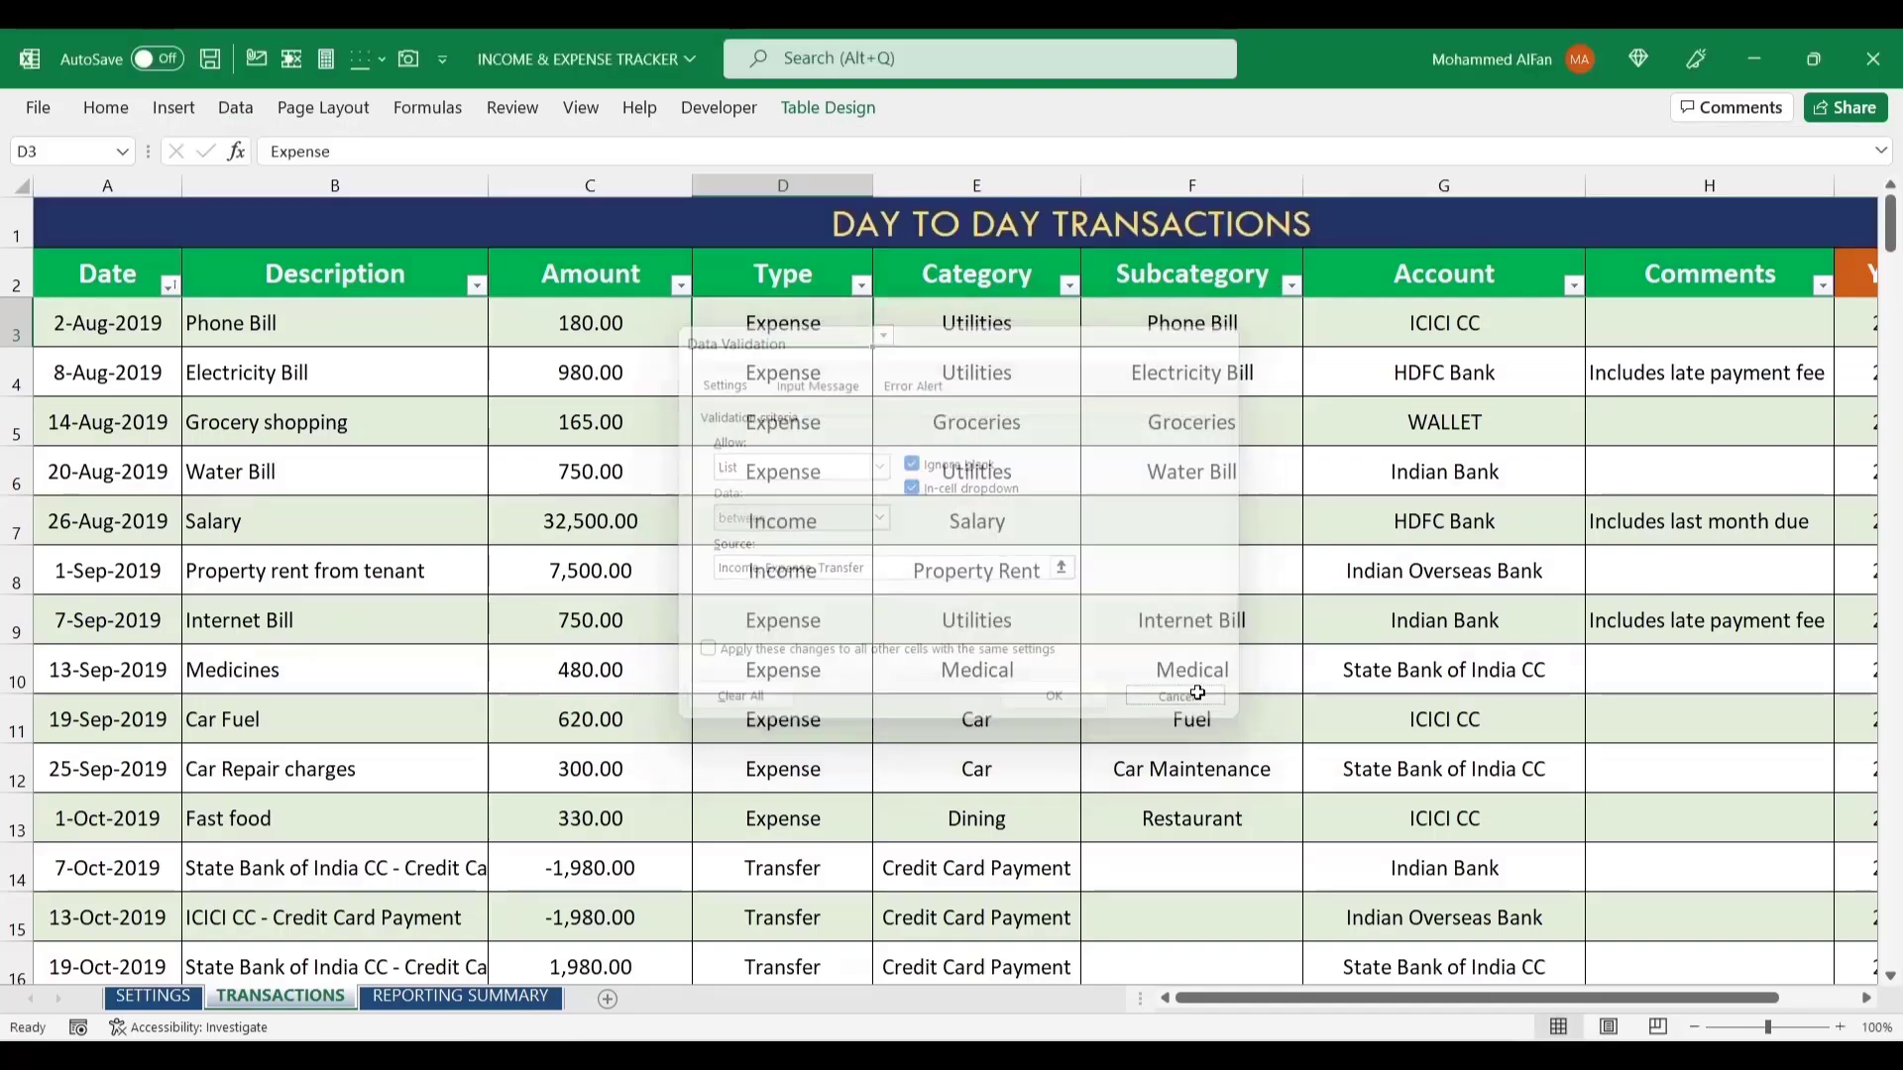
pyautogui.click(1013, 327)
pyautogui.click(1091, 337)
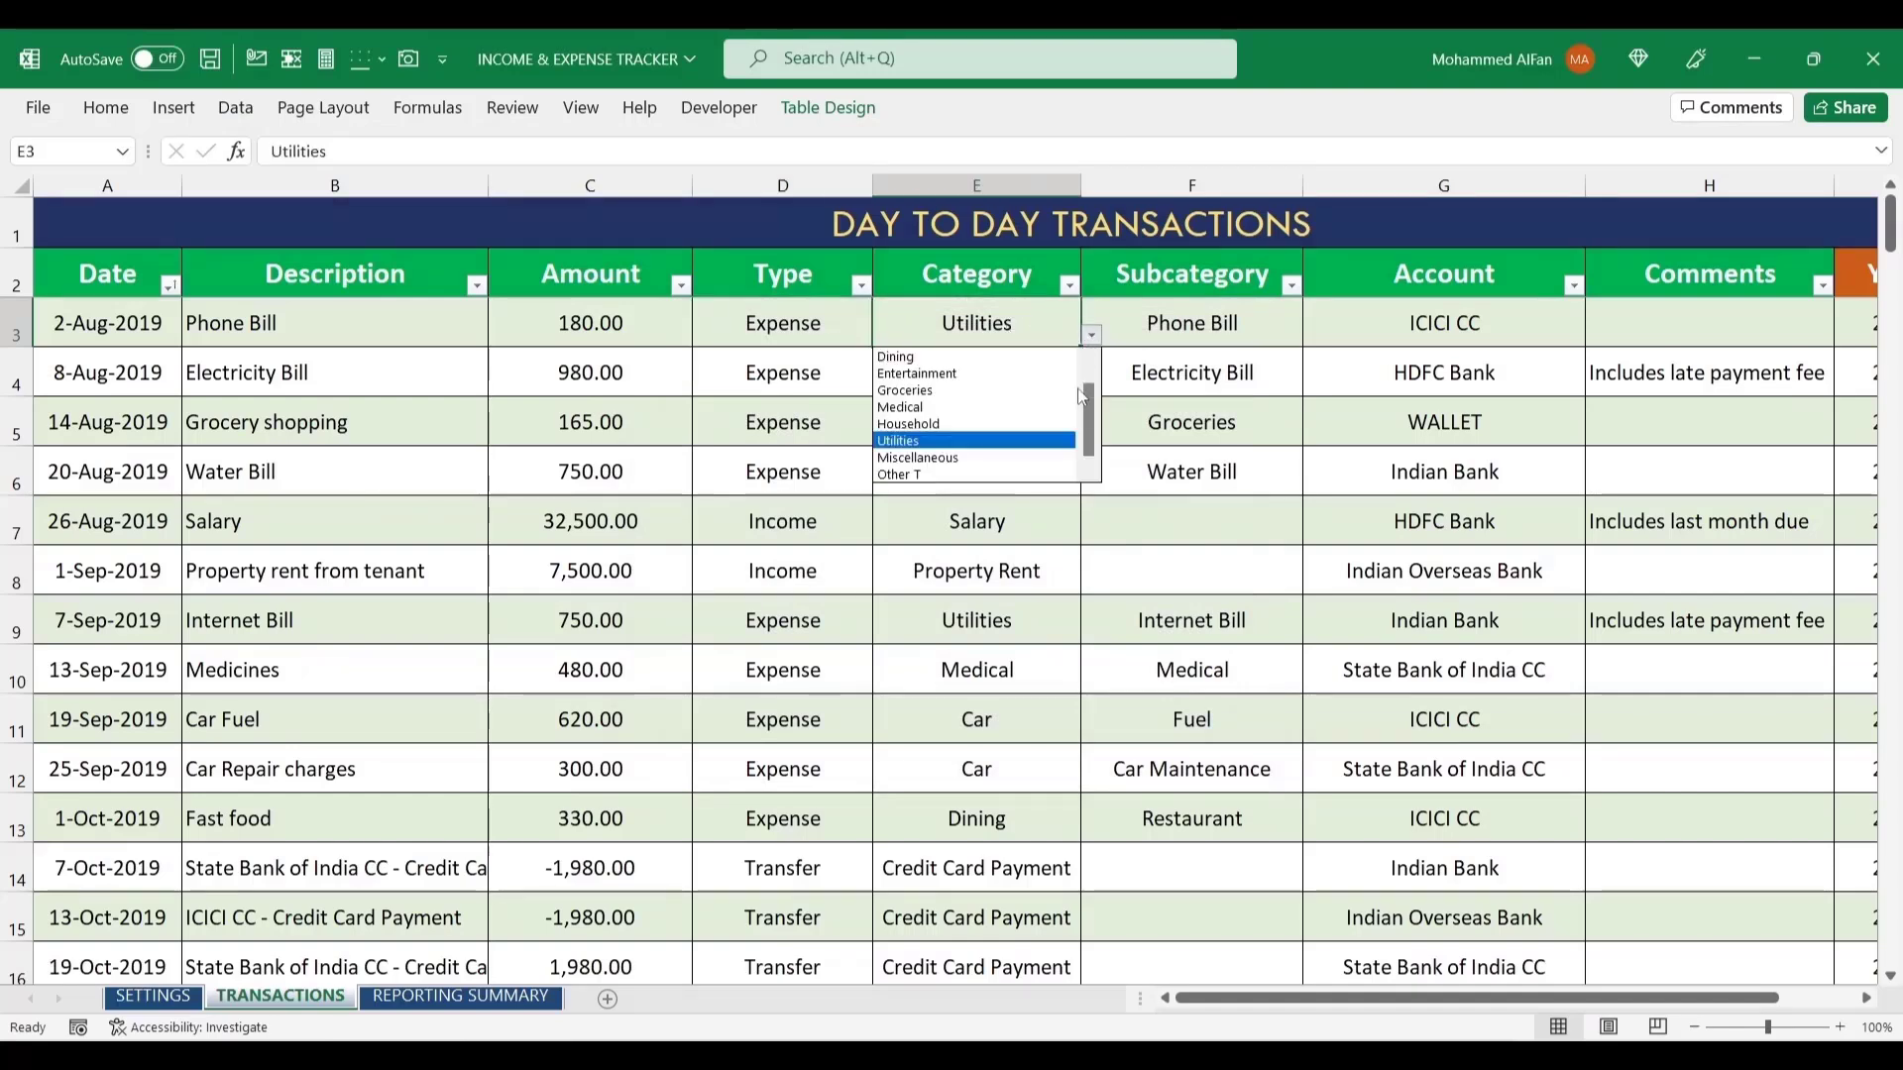
pyautogui.scroll(1, 1094, 422)
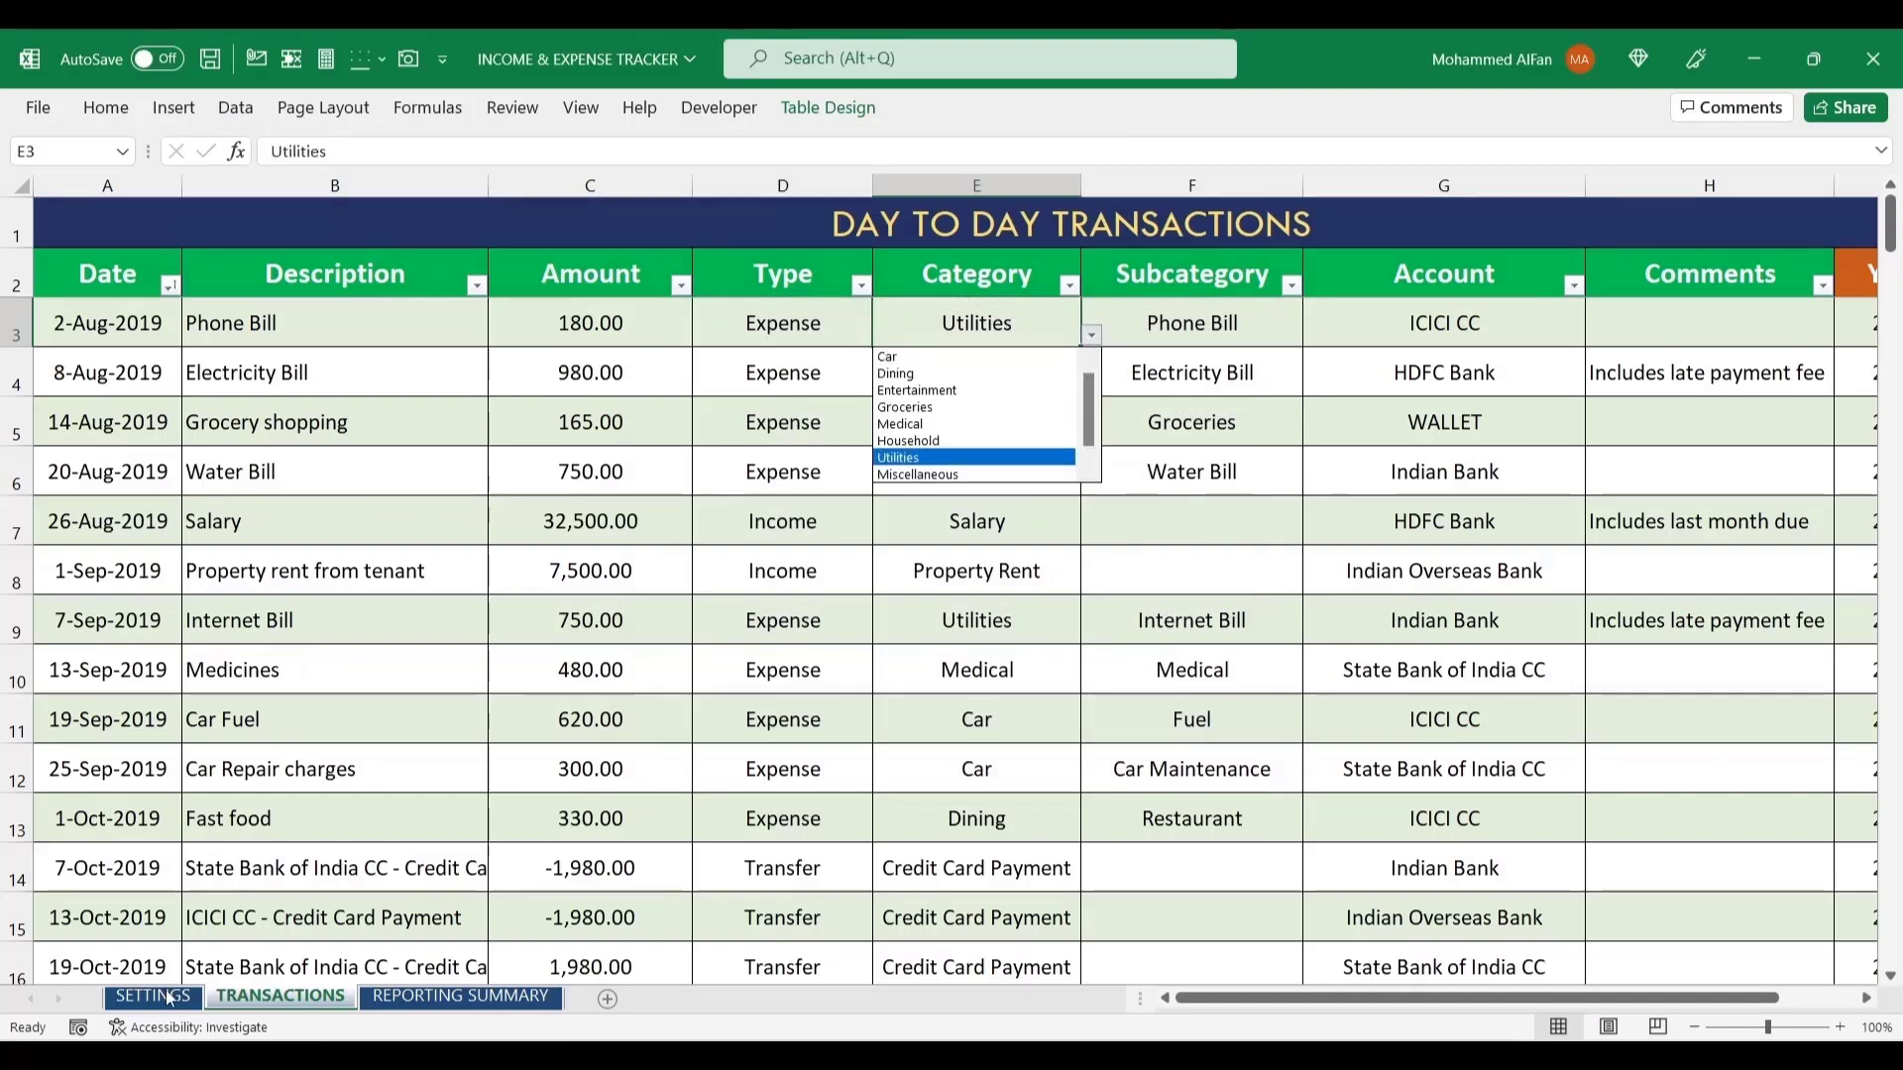
pyautogui.scroll(-1, 1090, 417)
pyautogui.press('Escape')
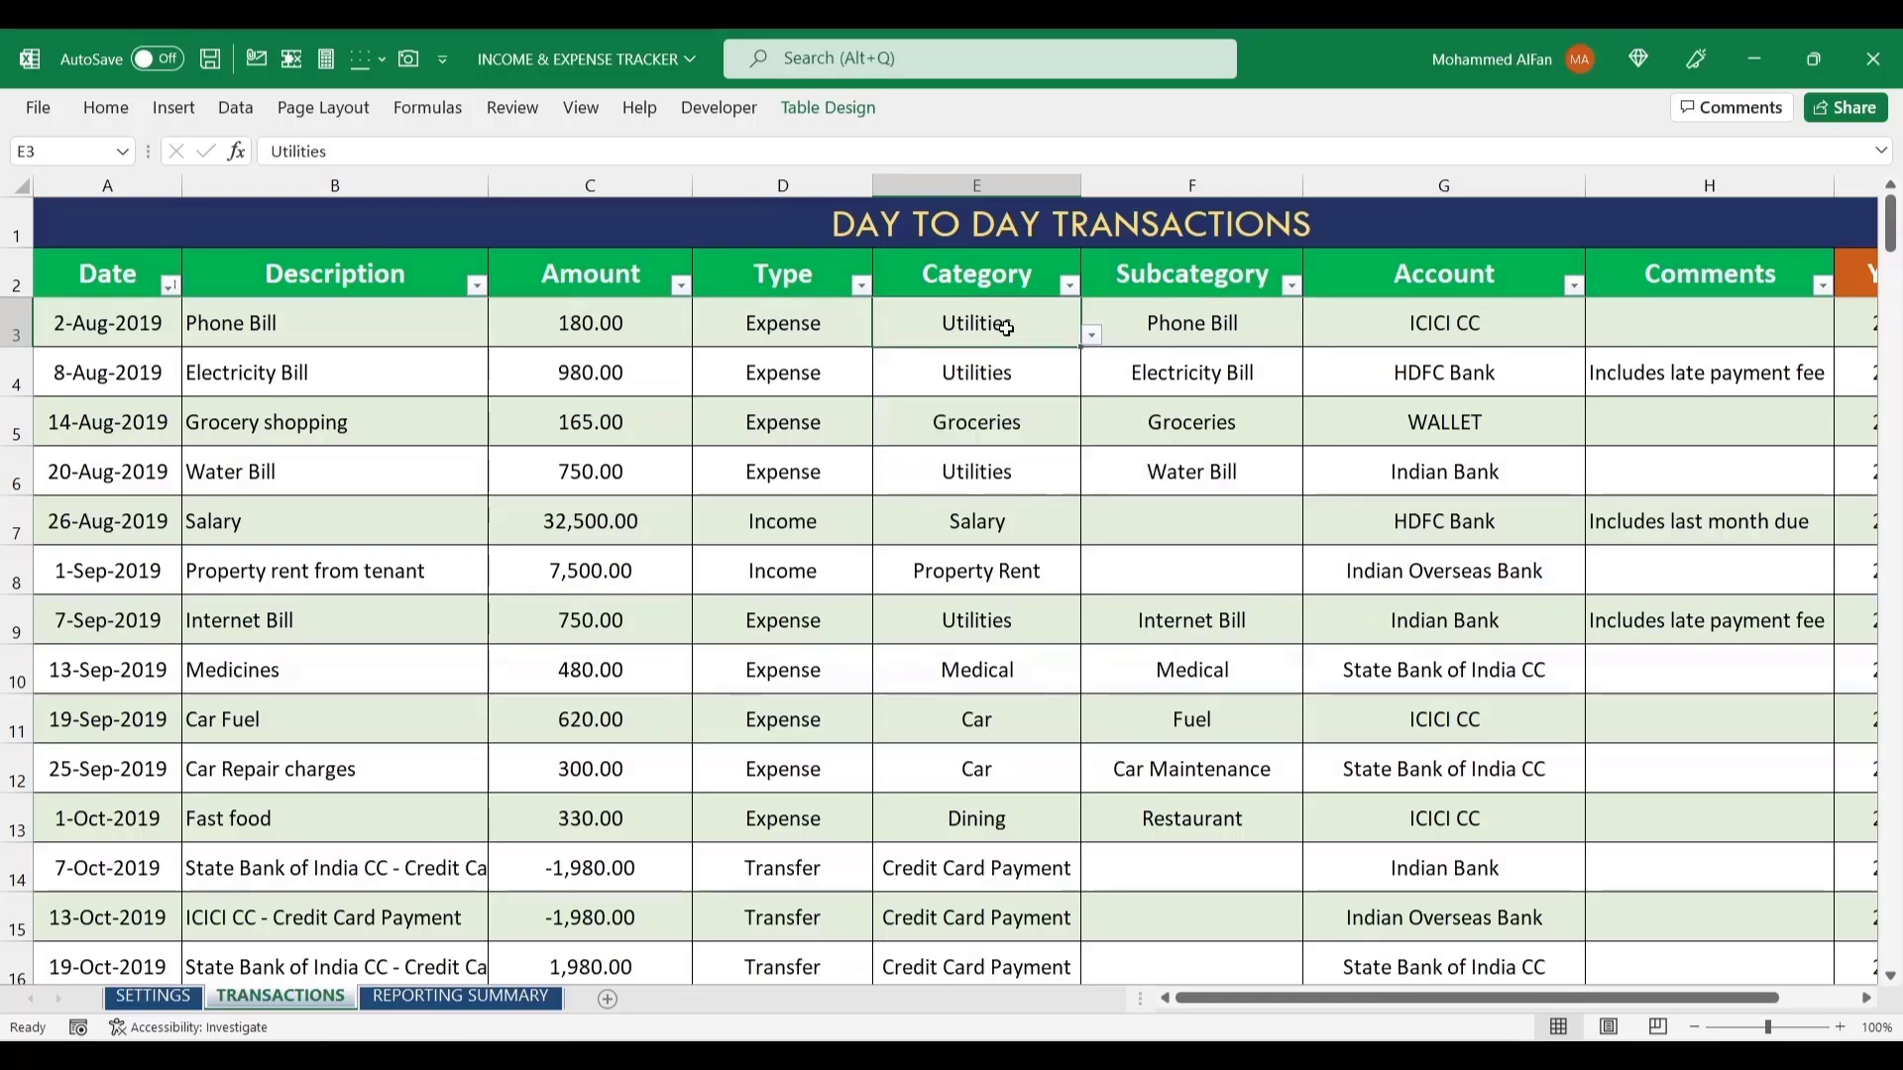
pyautogui.click(235, 107)
pyautogui.click(1292, 208)
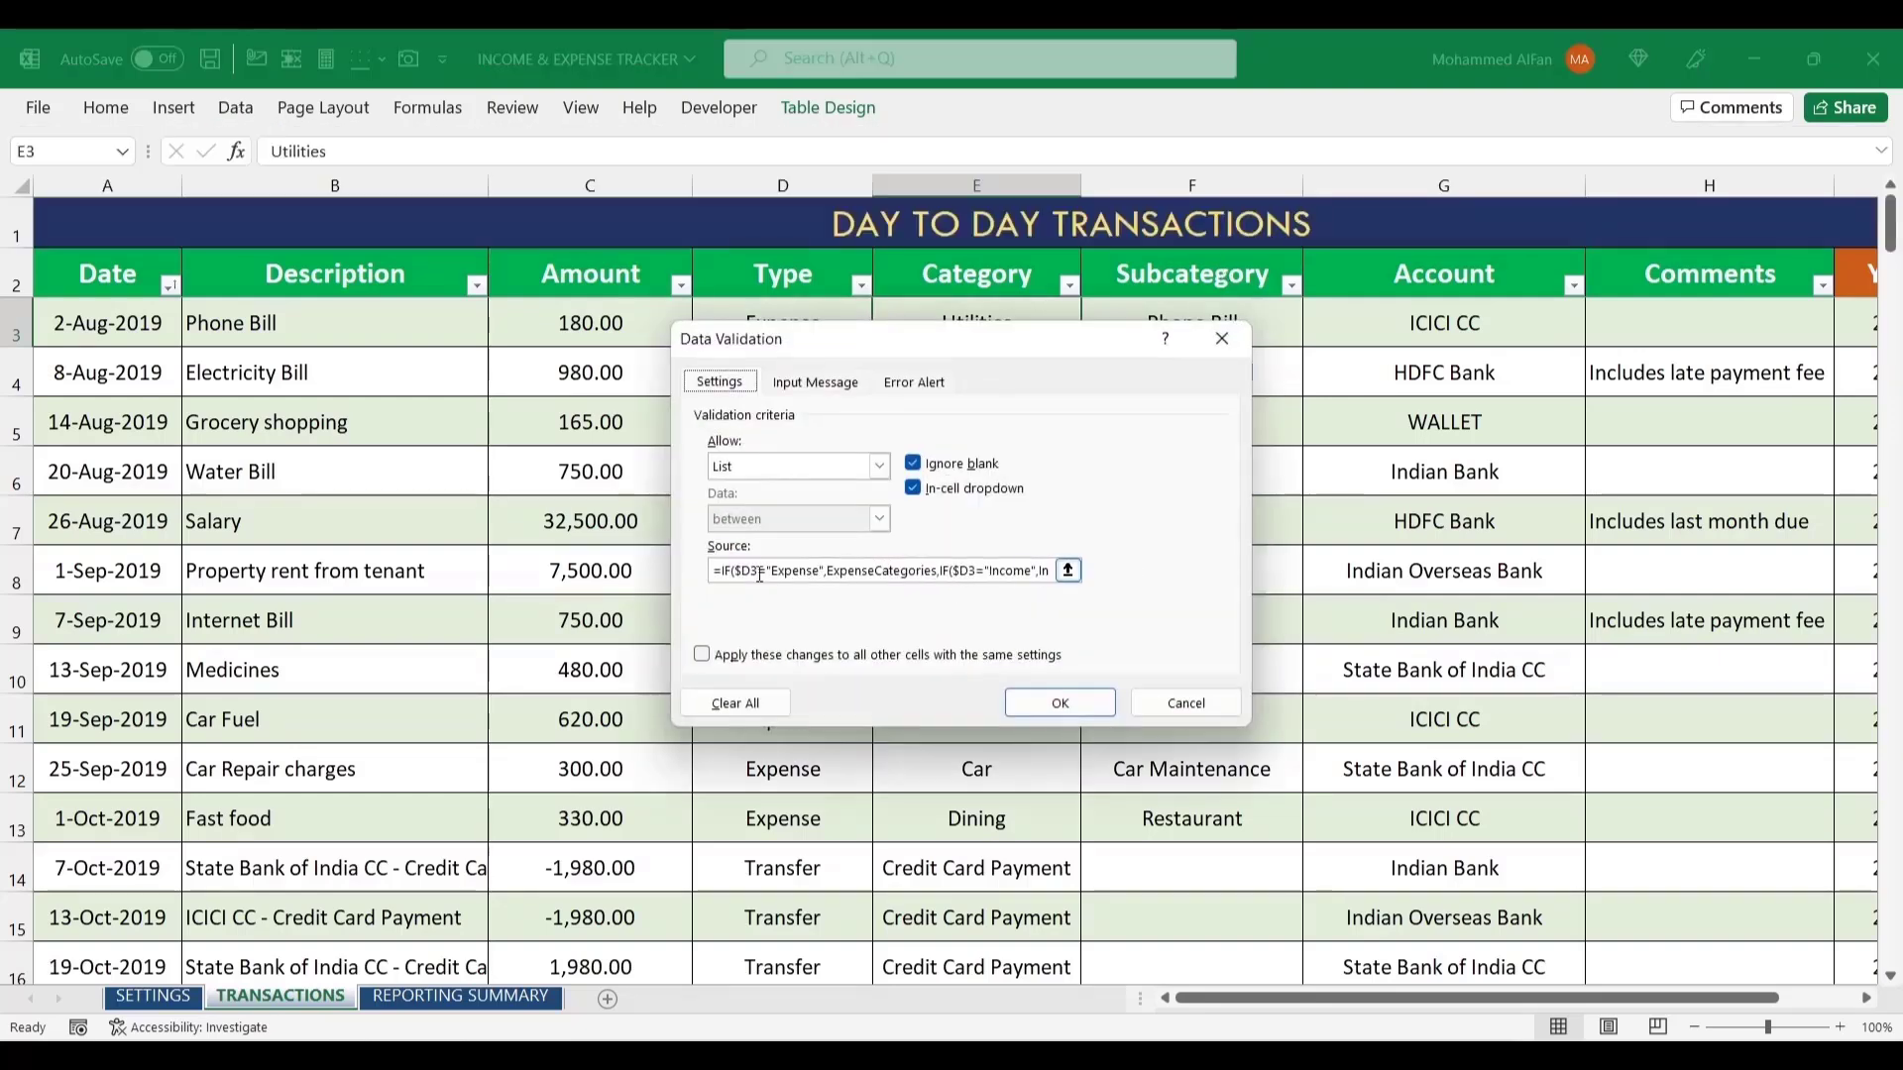
pyautogui.click(1068, 570)
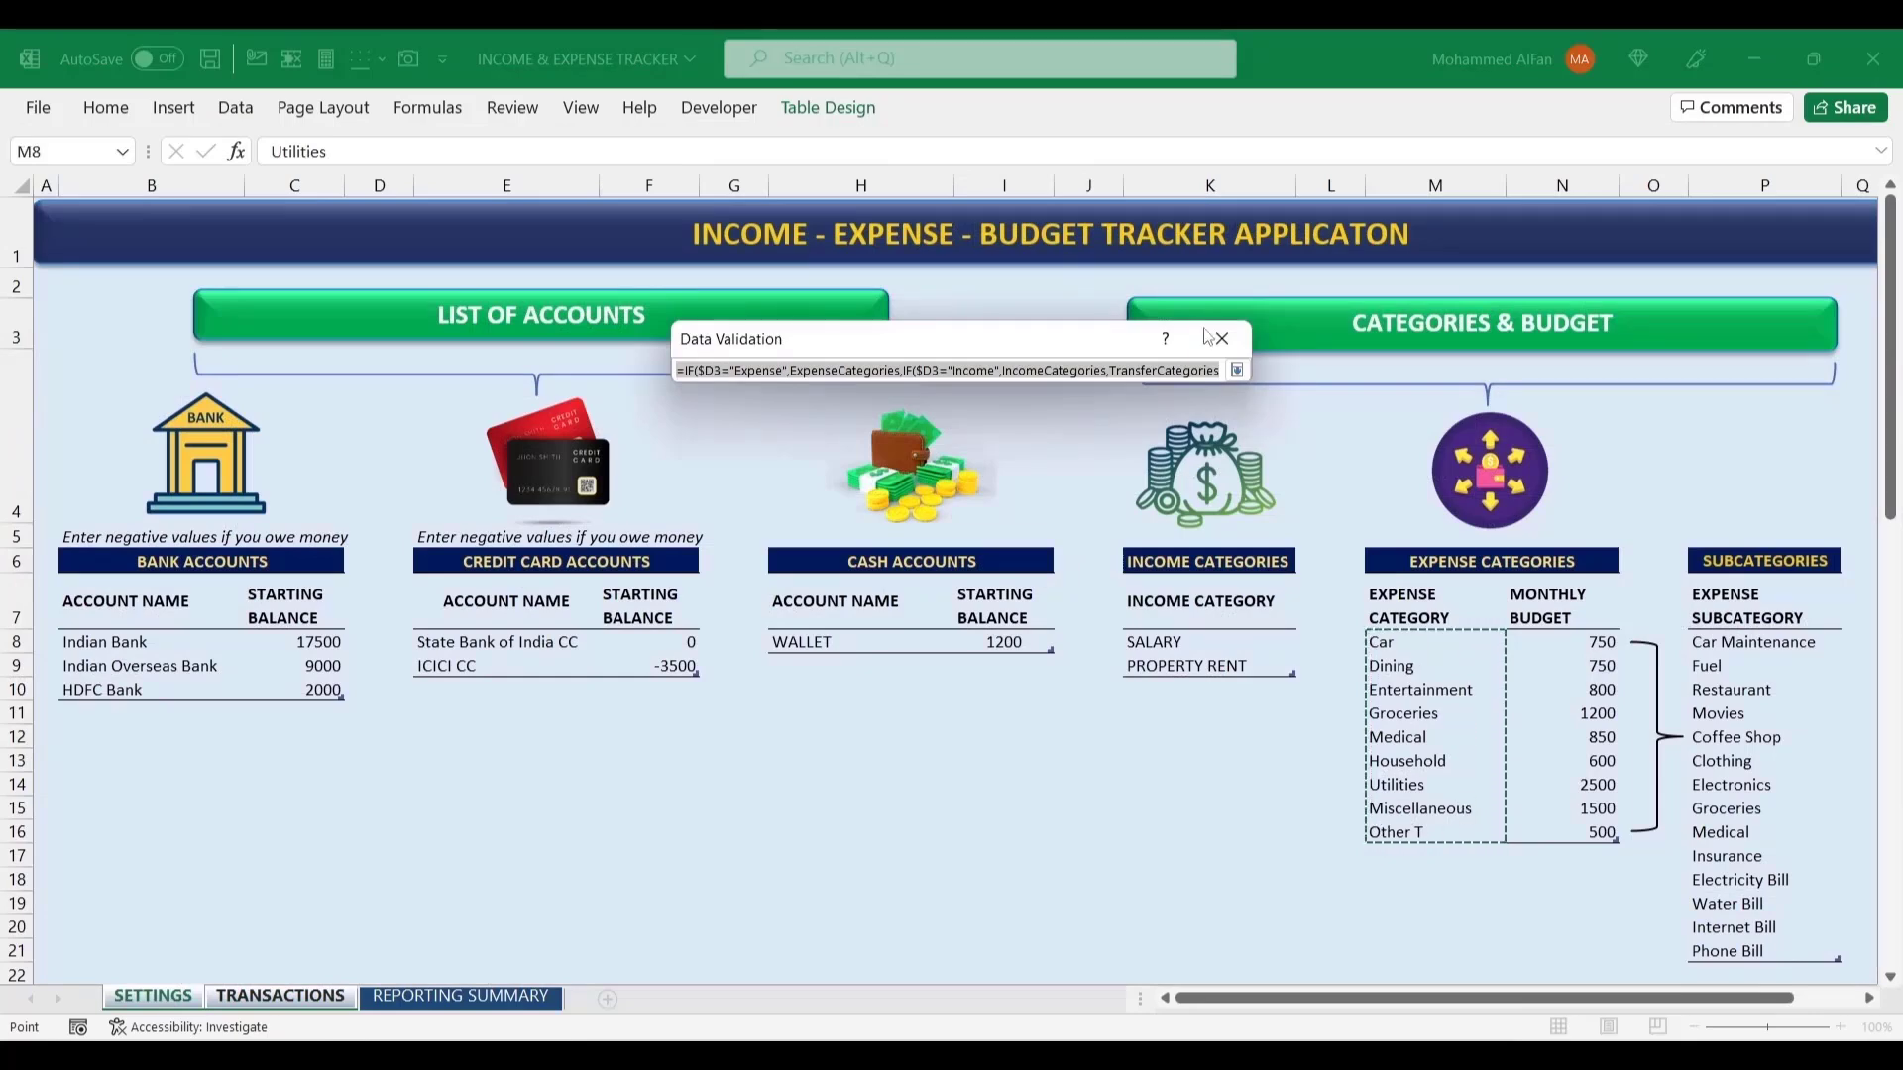
pyautogui.click(1237, 370)
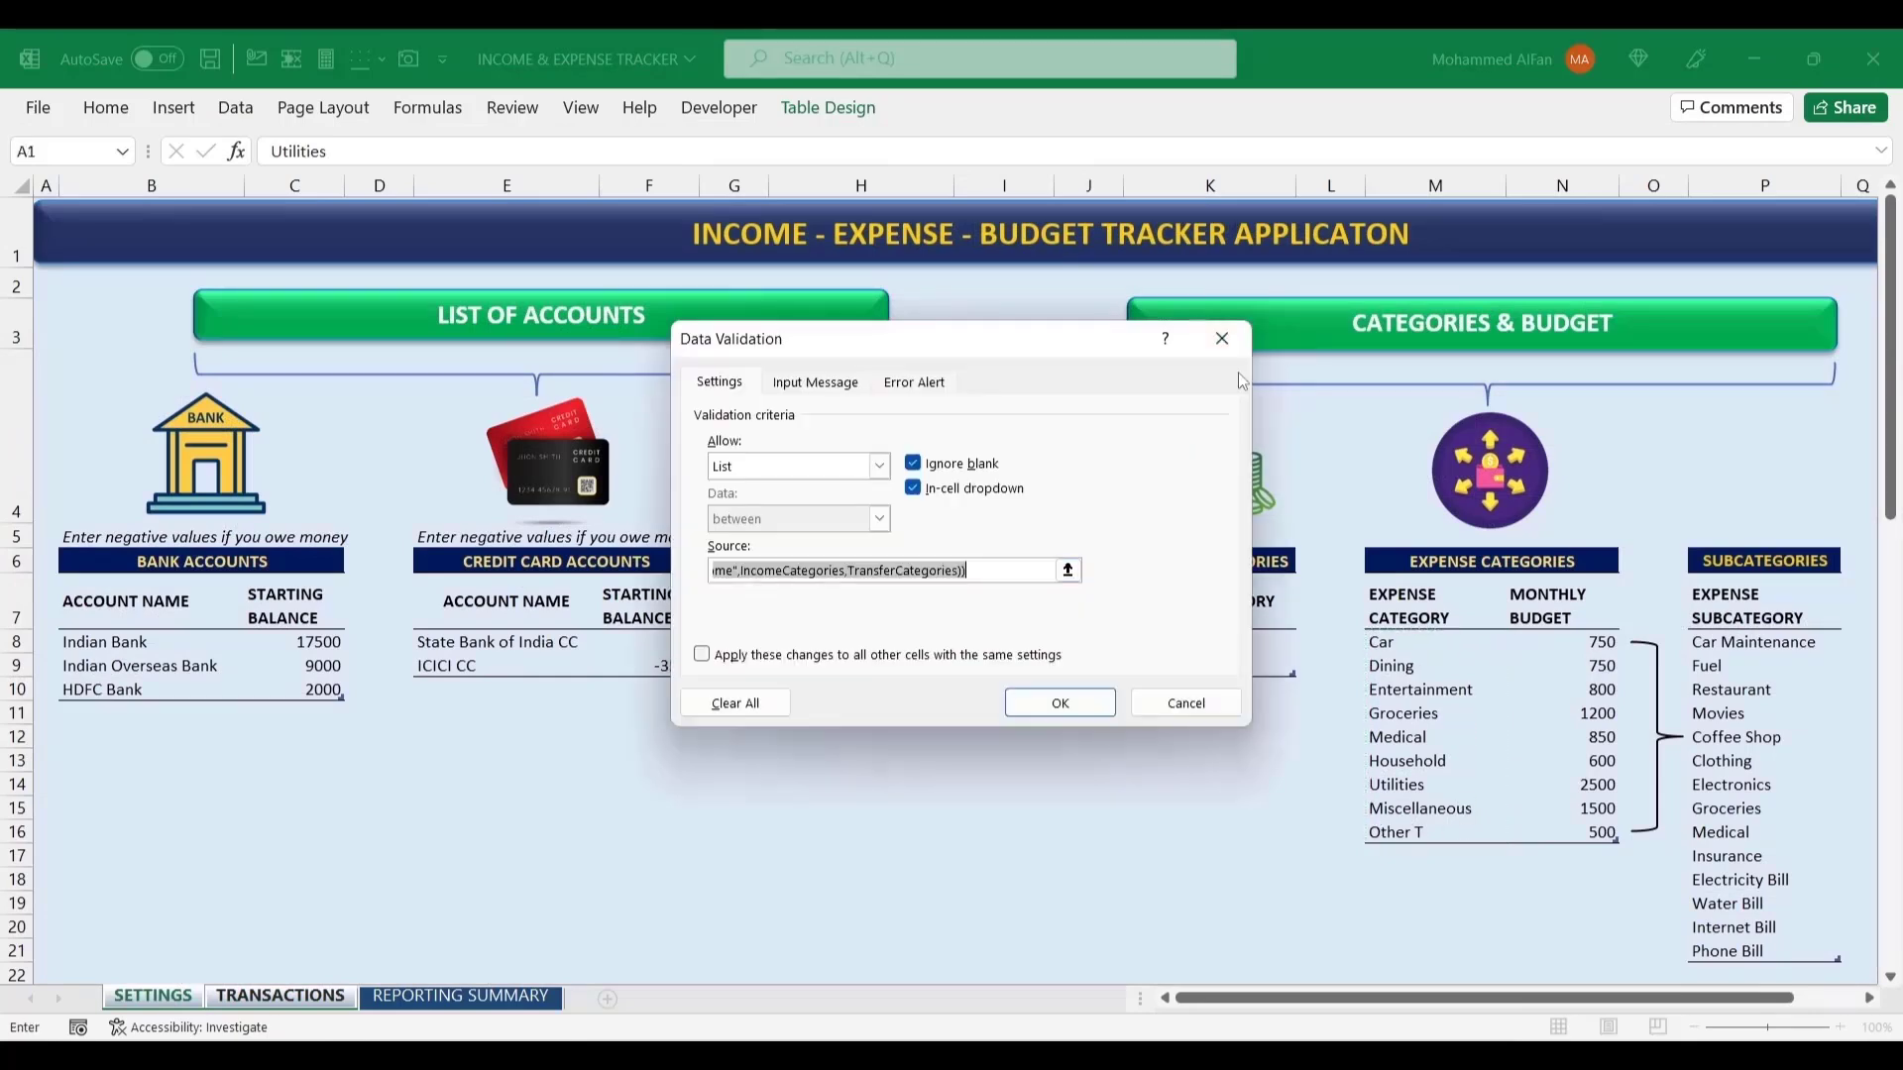
pyautogui.click(1090, 703)
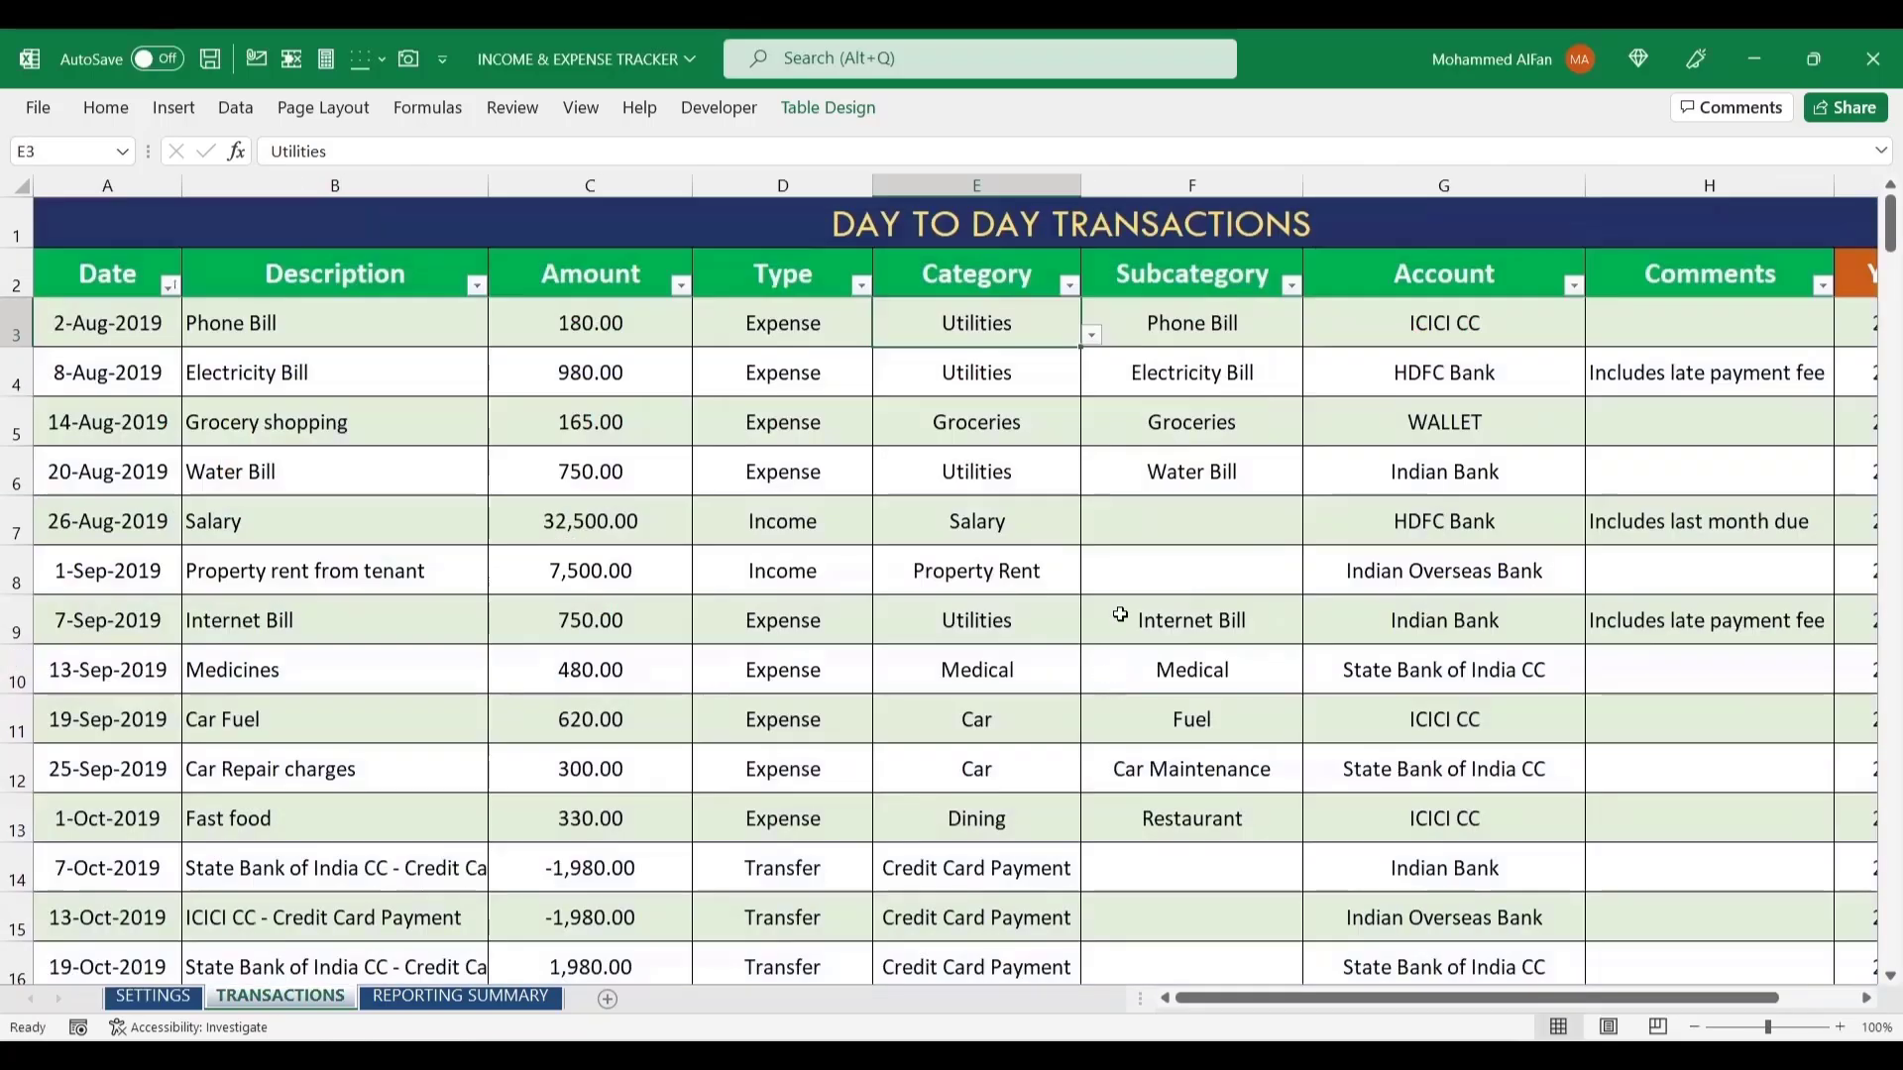
pyautogui.click(1255, 338)
pyautogui.click(1313, 338)
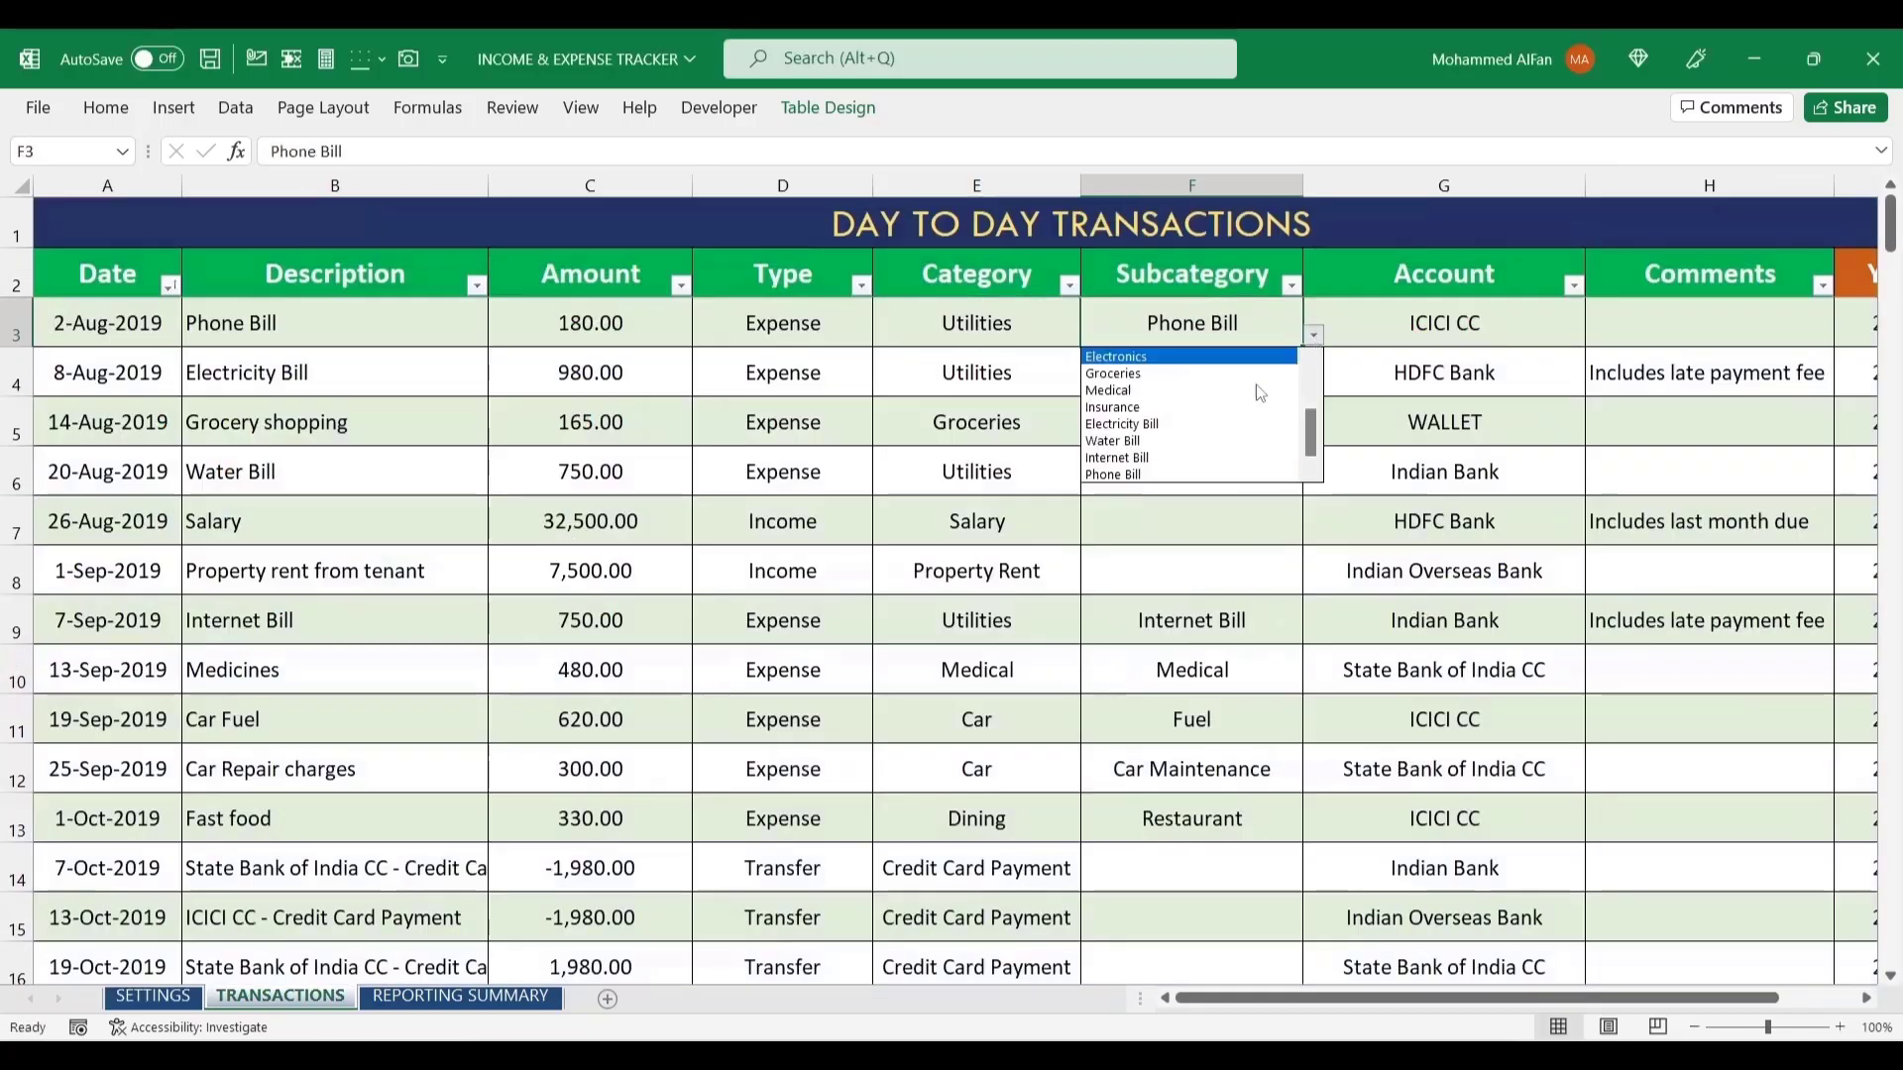
pyautogui.scroll(3, 1317, 343)
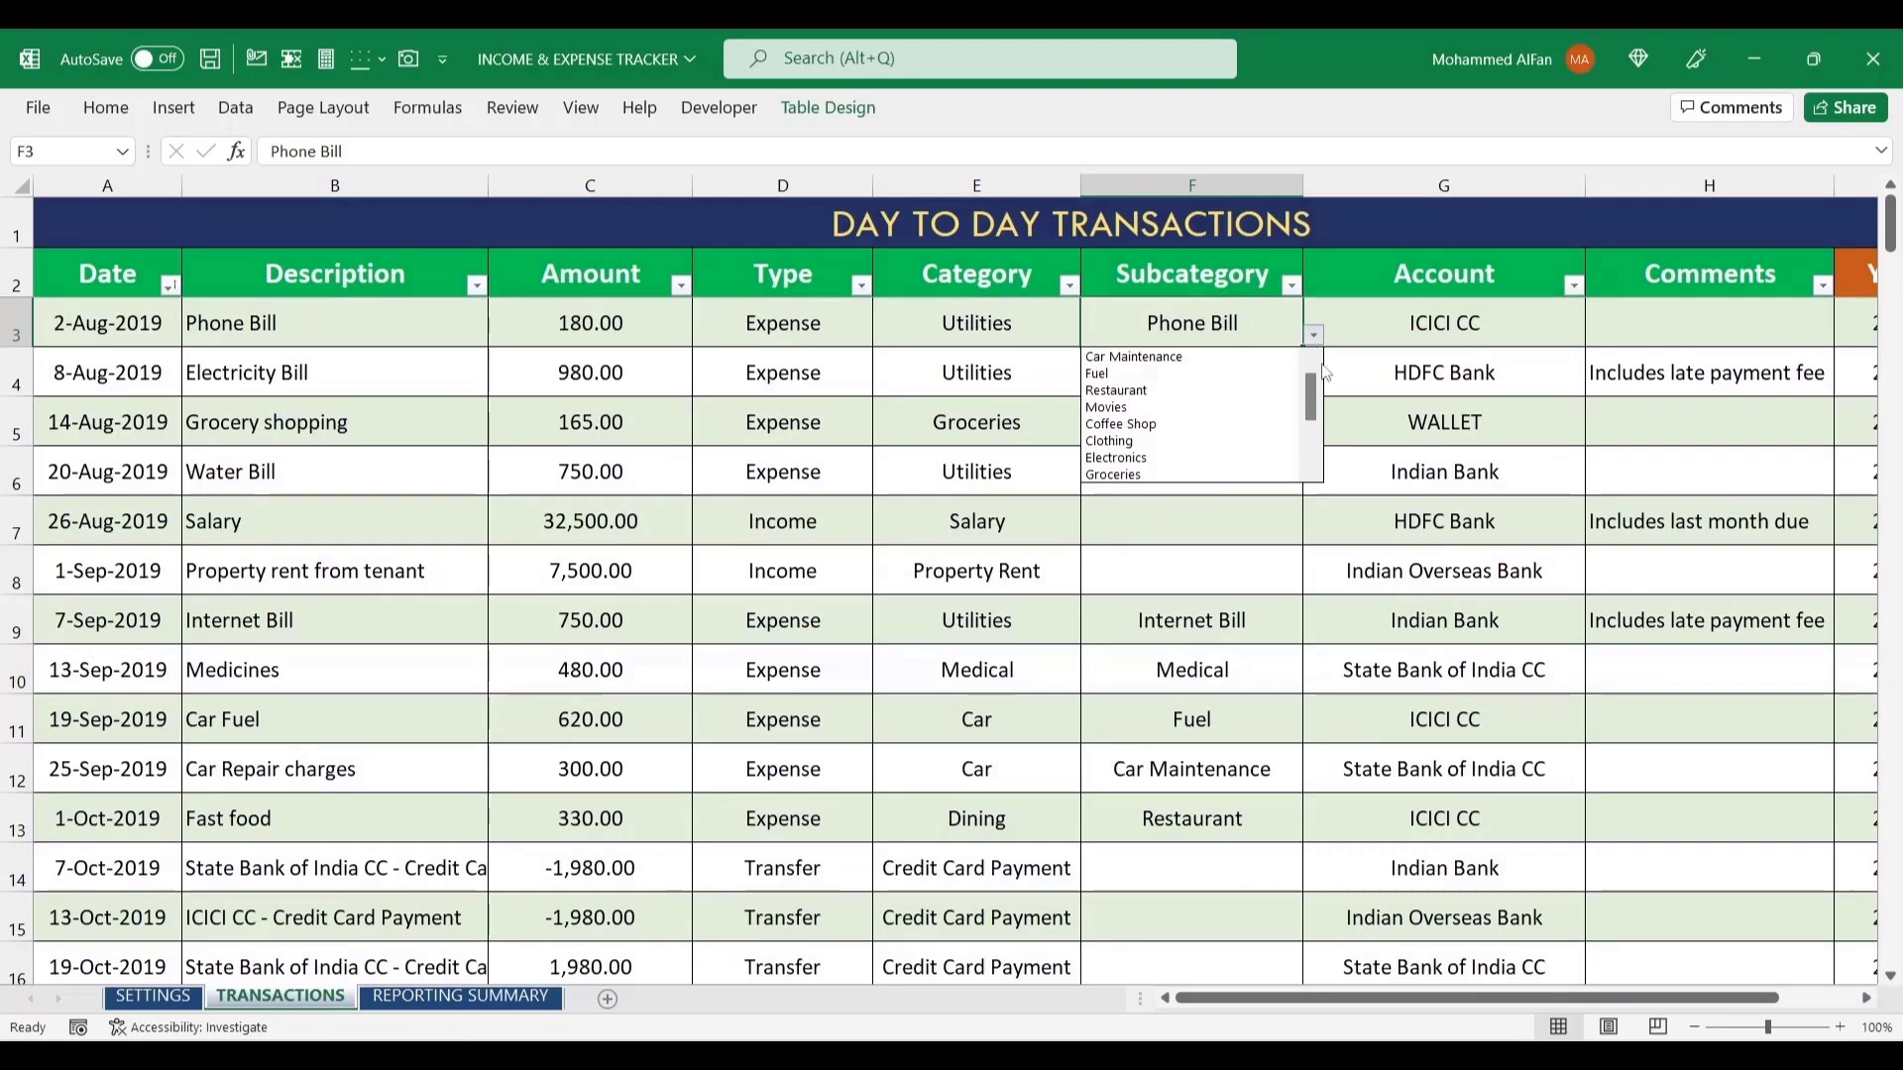
pyautogui.press('Escape')
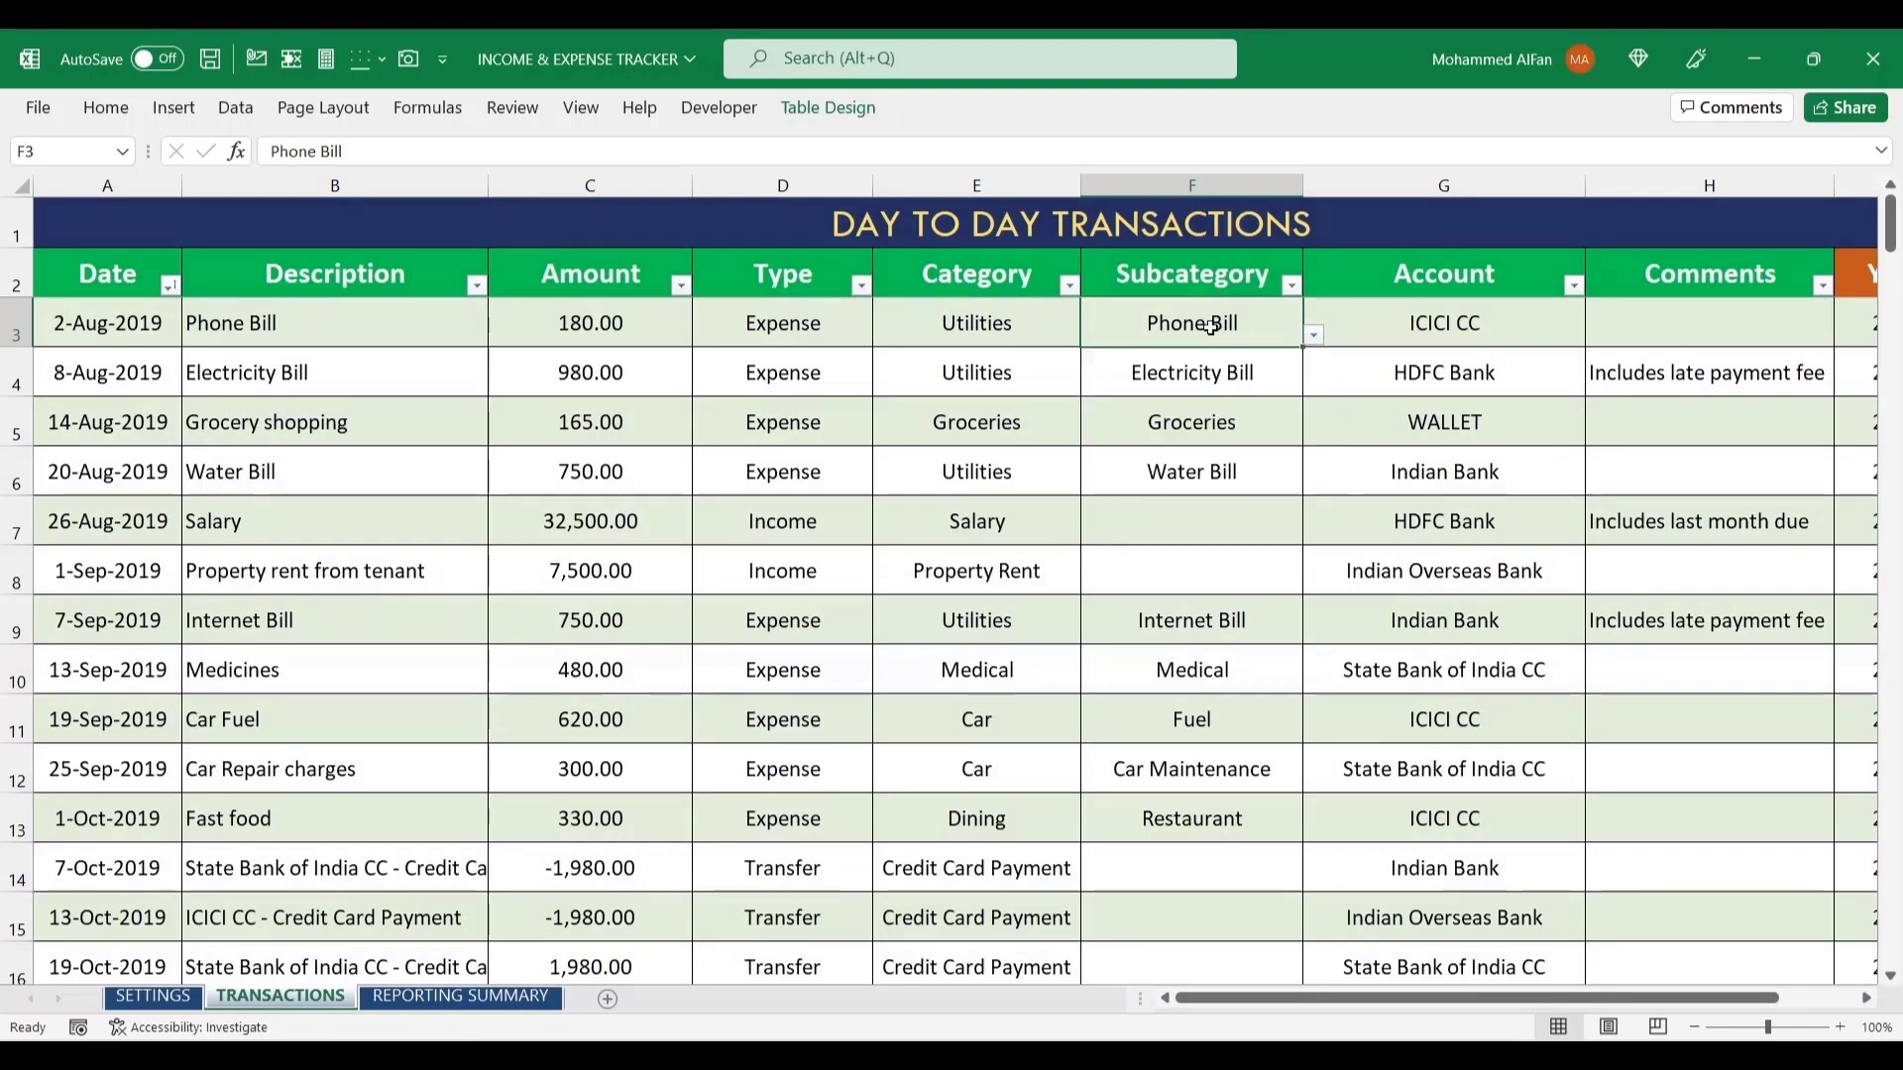
pyautogui.click(1450, 315)
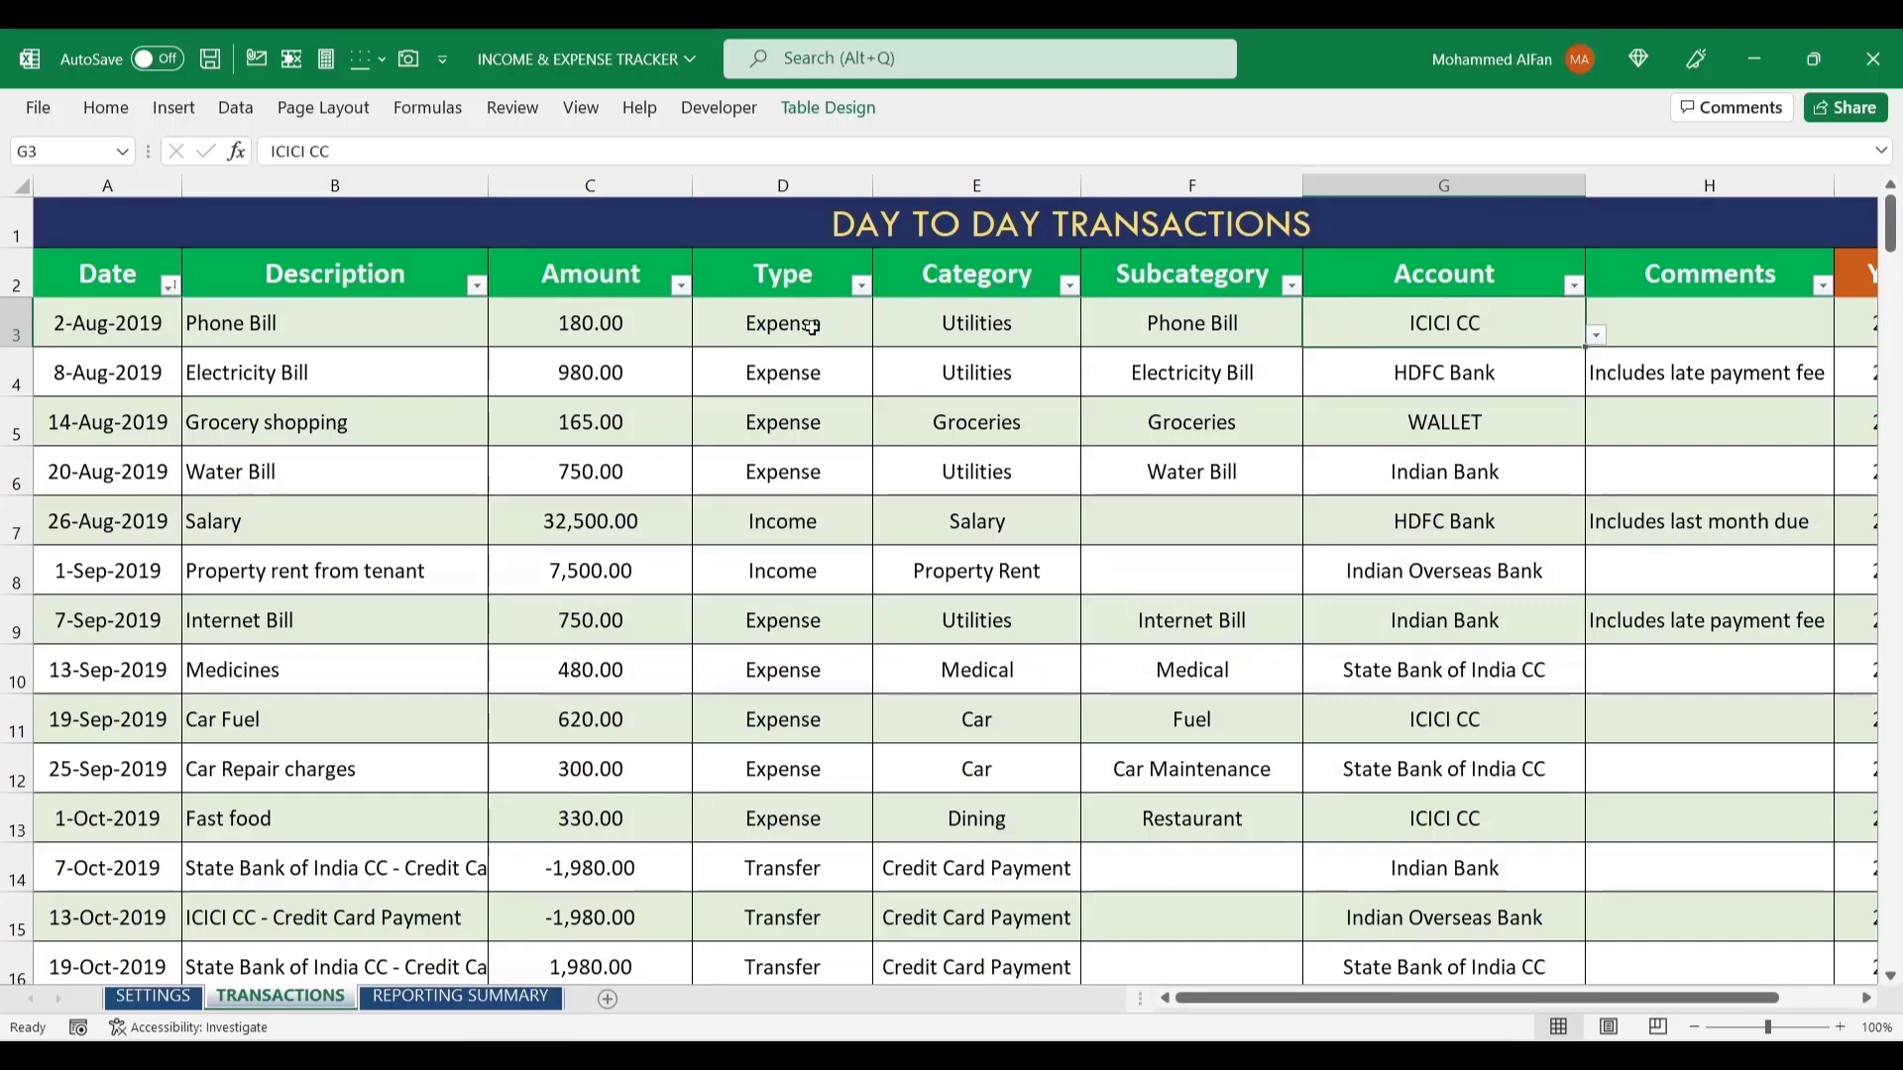
pyautogui.click(1596, 339)
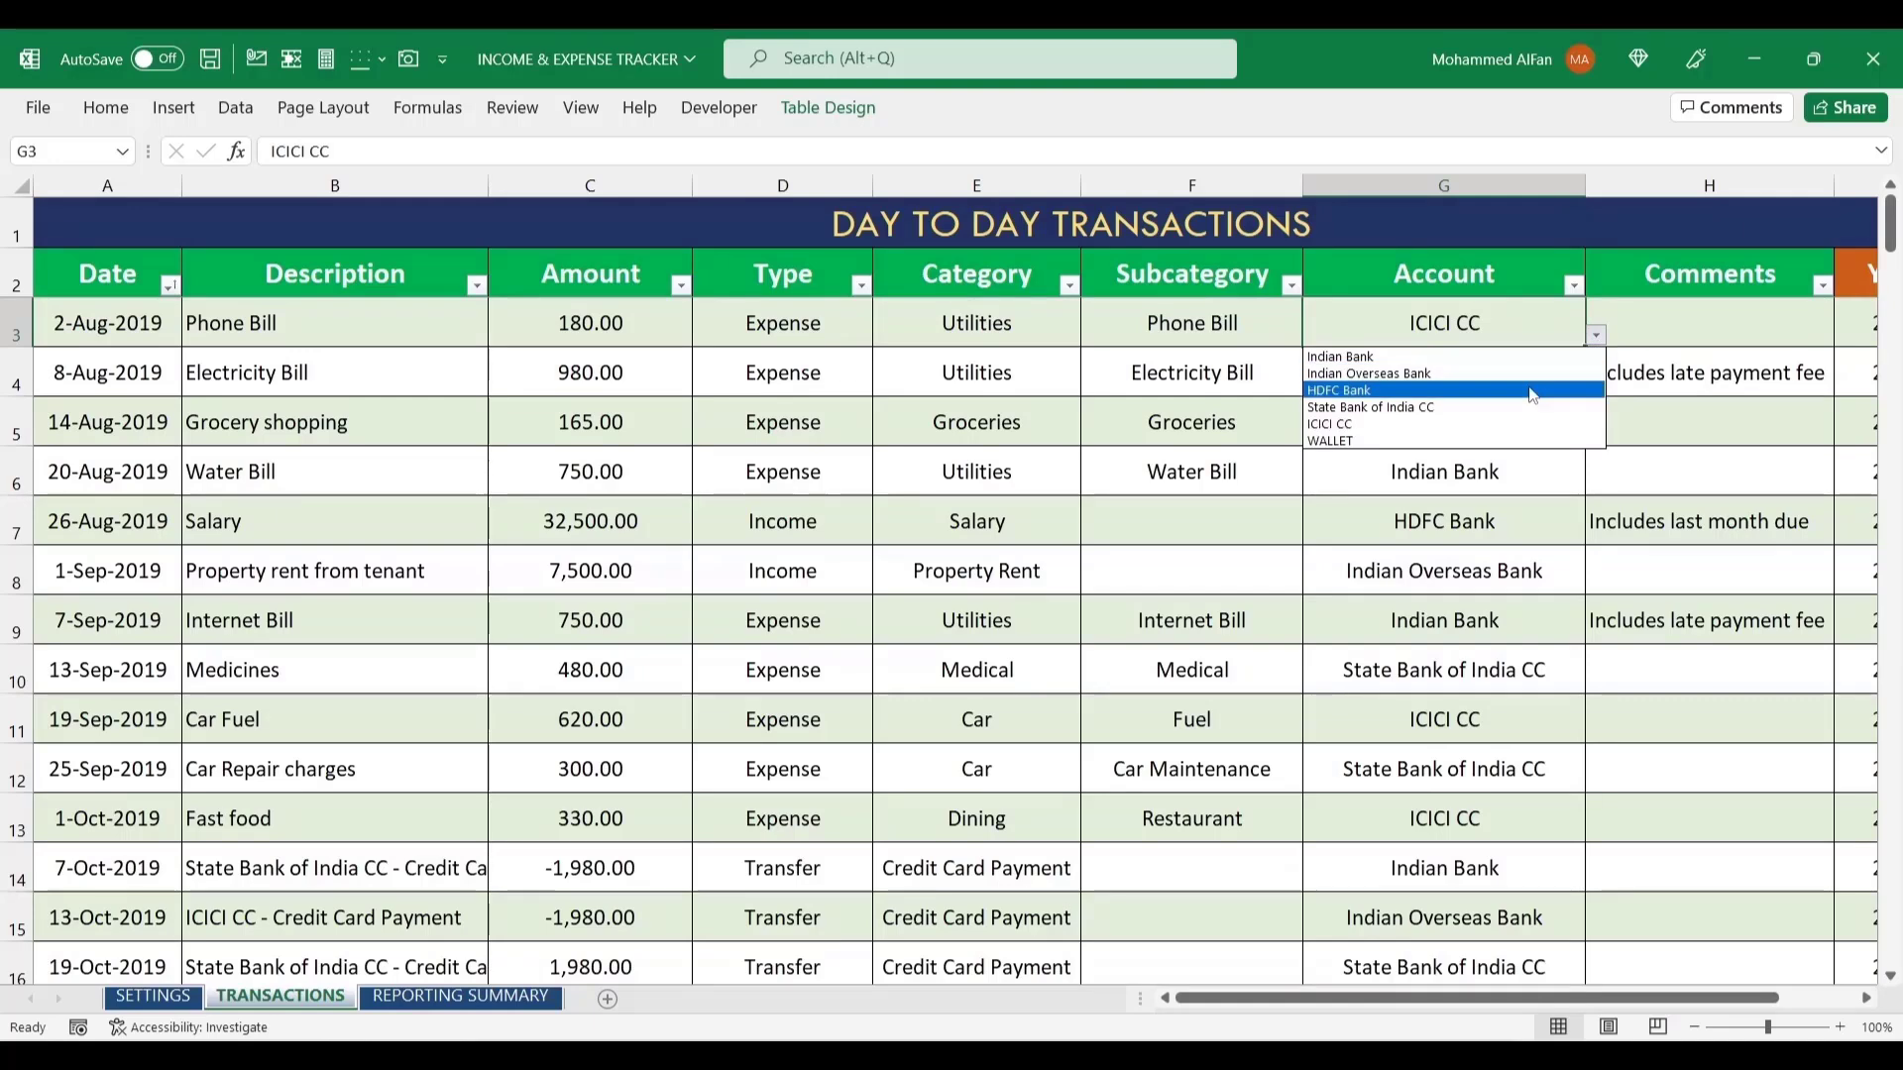
pyautogui.click(1503, 324)
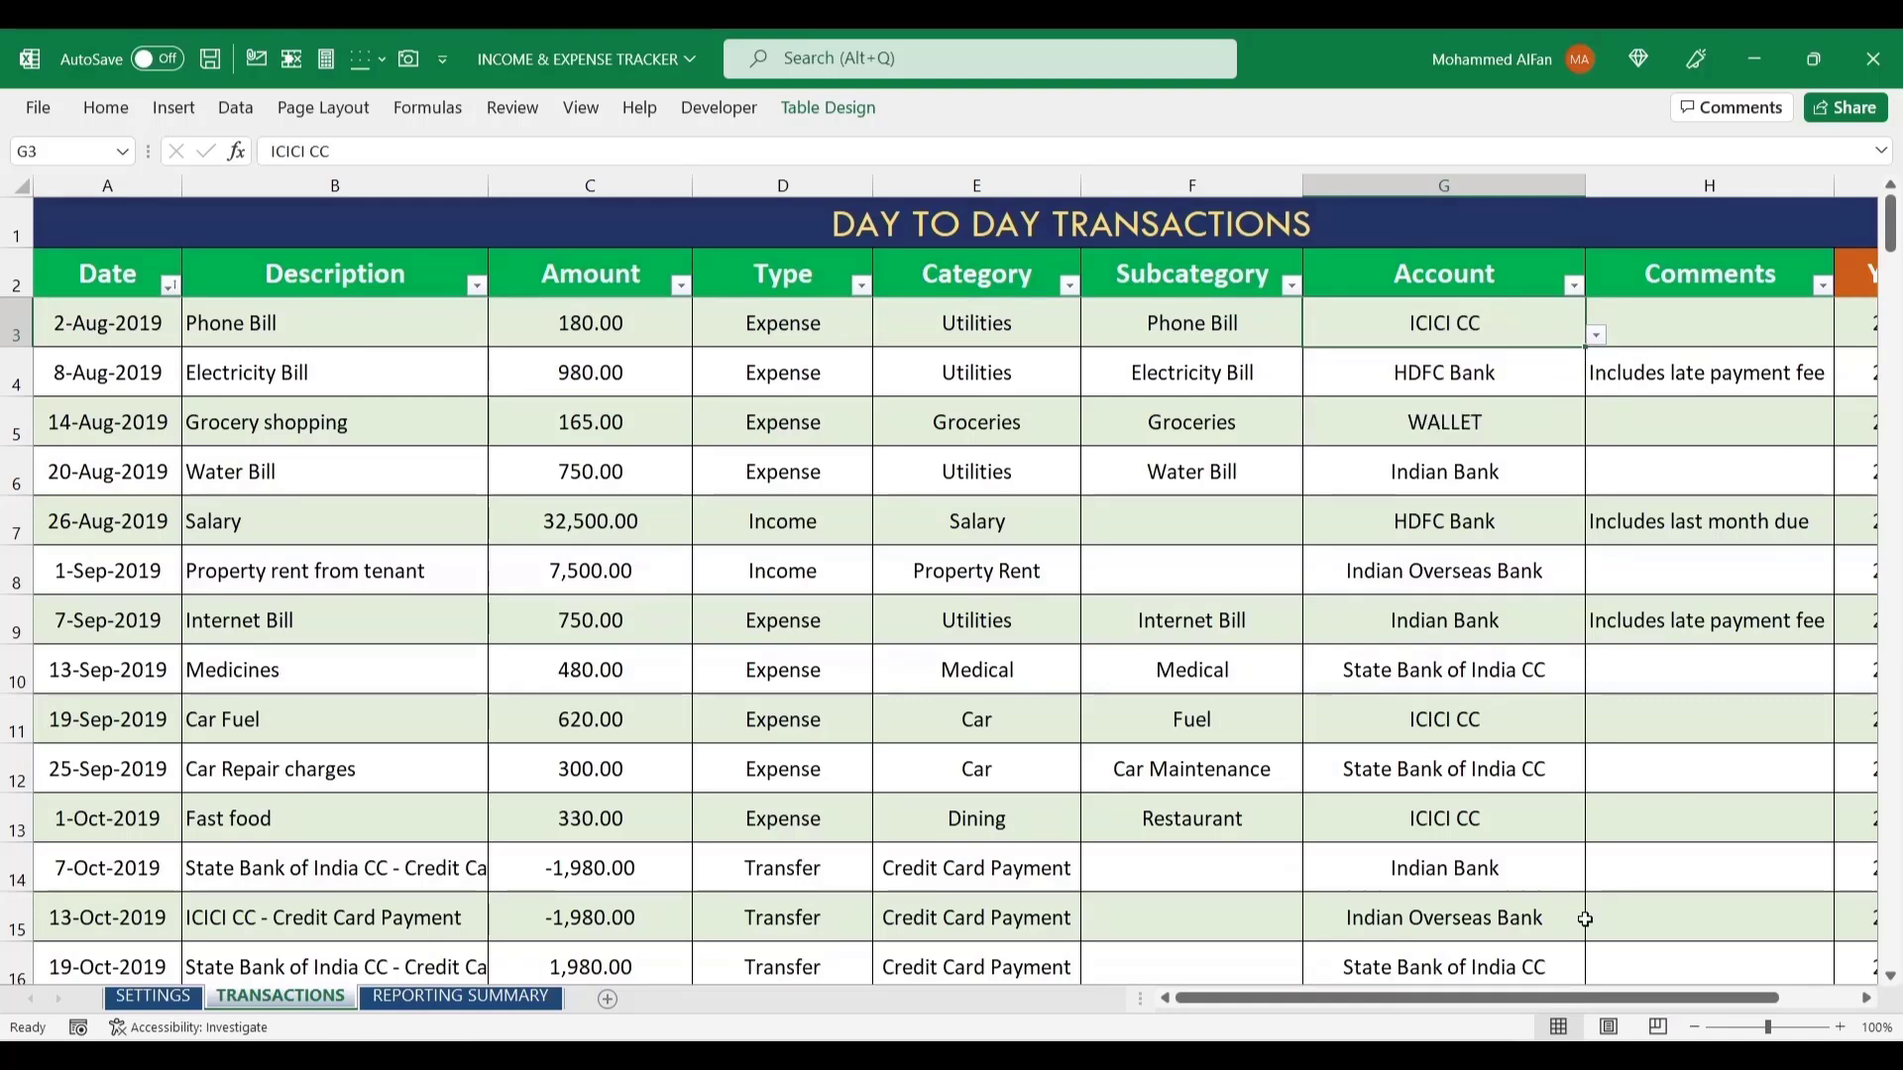
pyautogui.click(1688, 323)
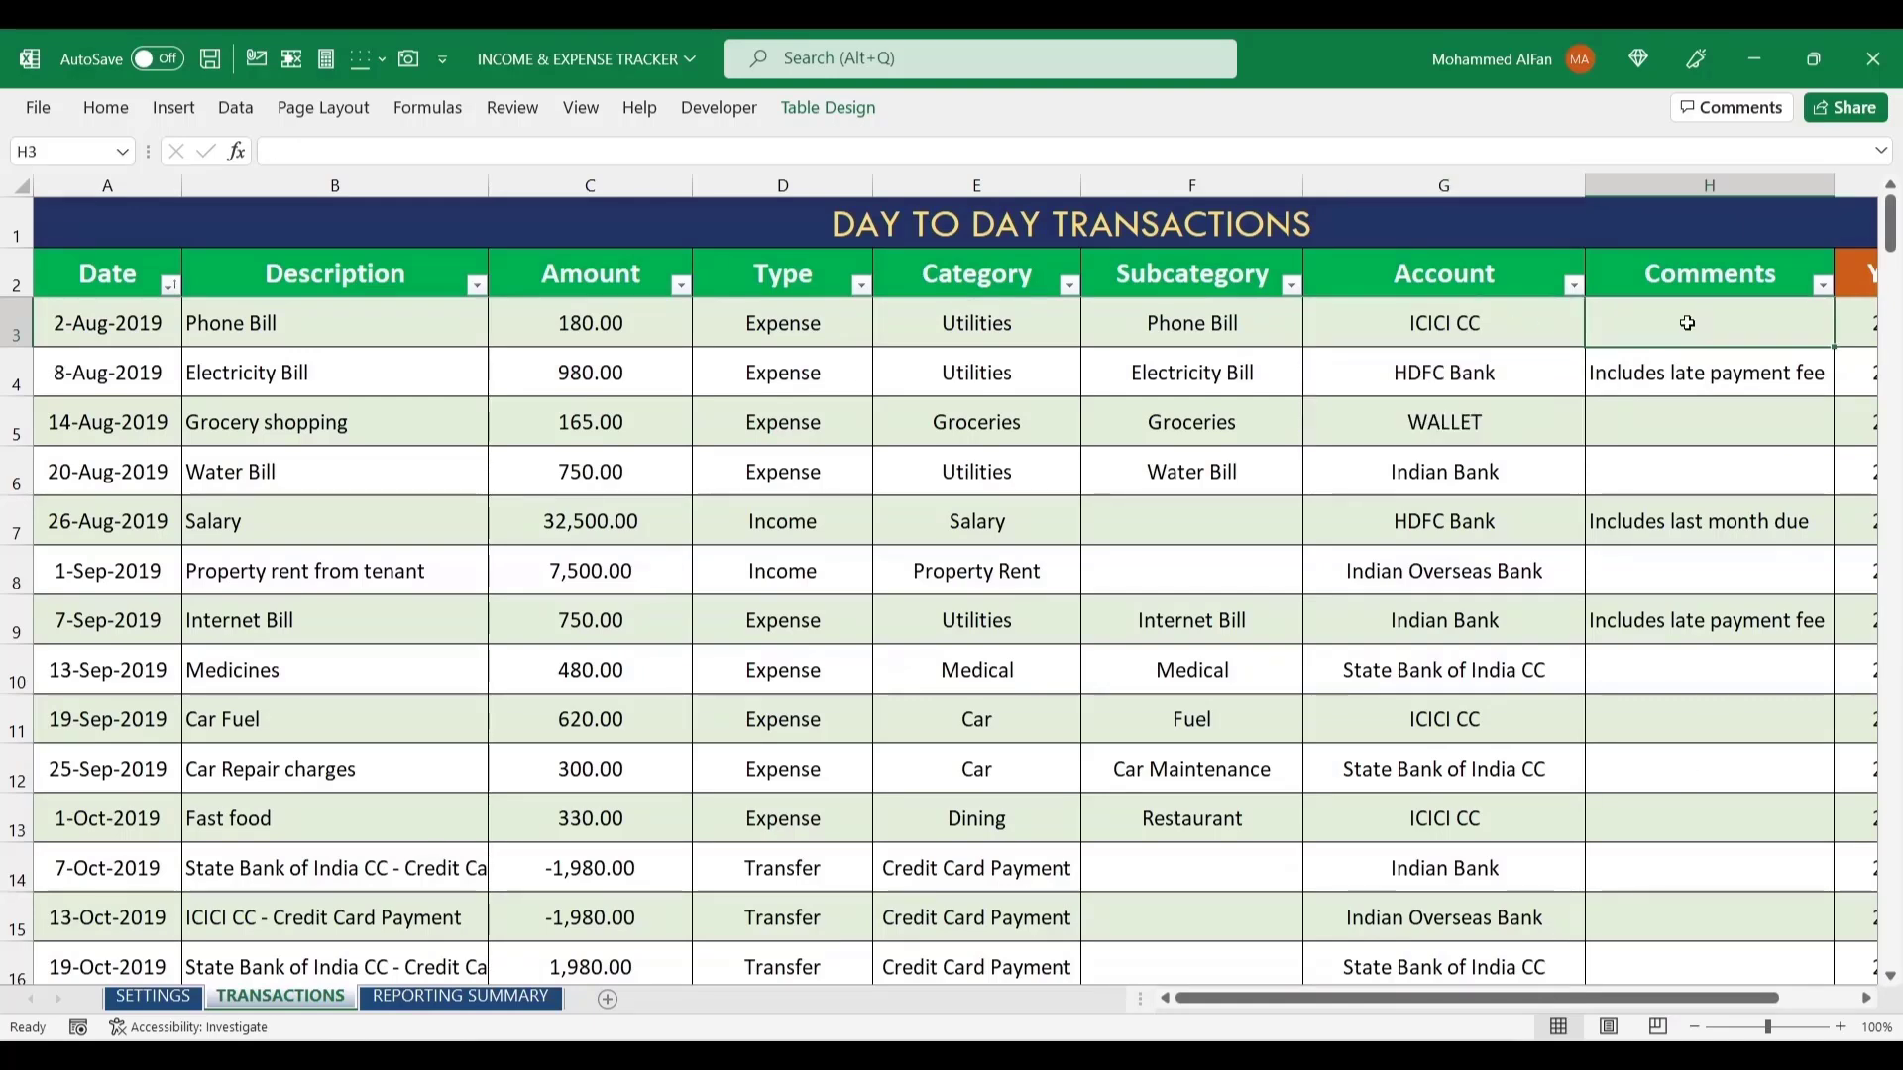
pyautogui.click(1665, 374)
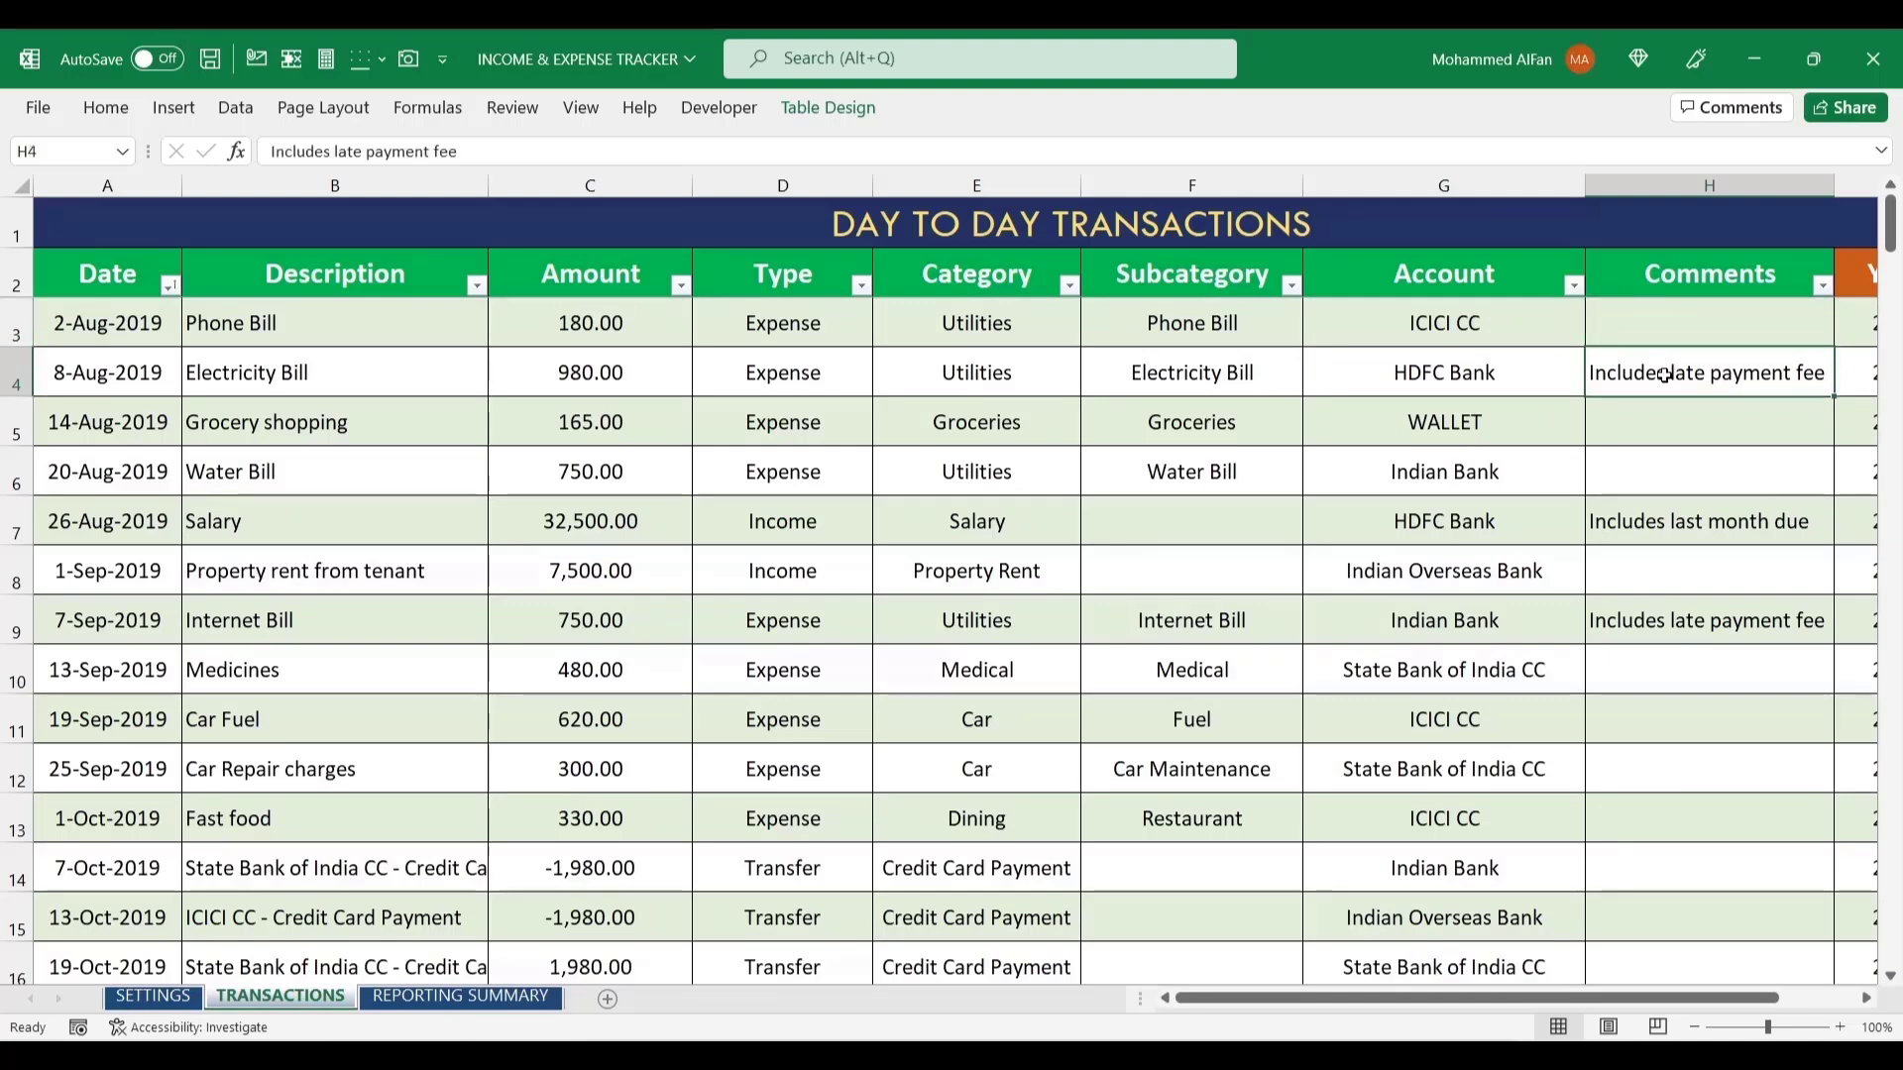
pyautogui.click(1674, 519)
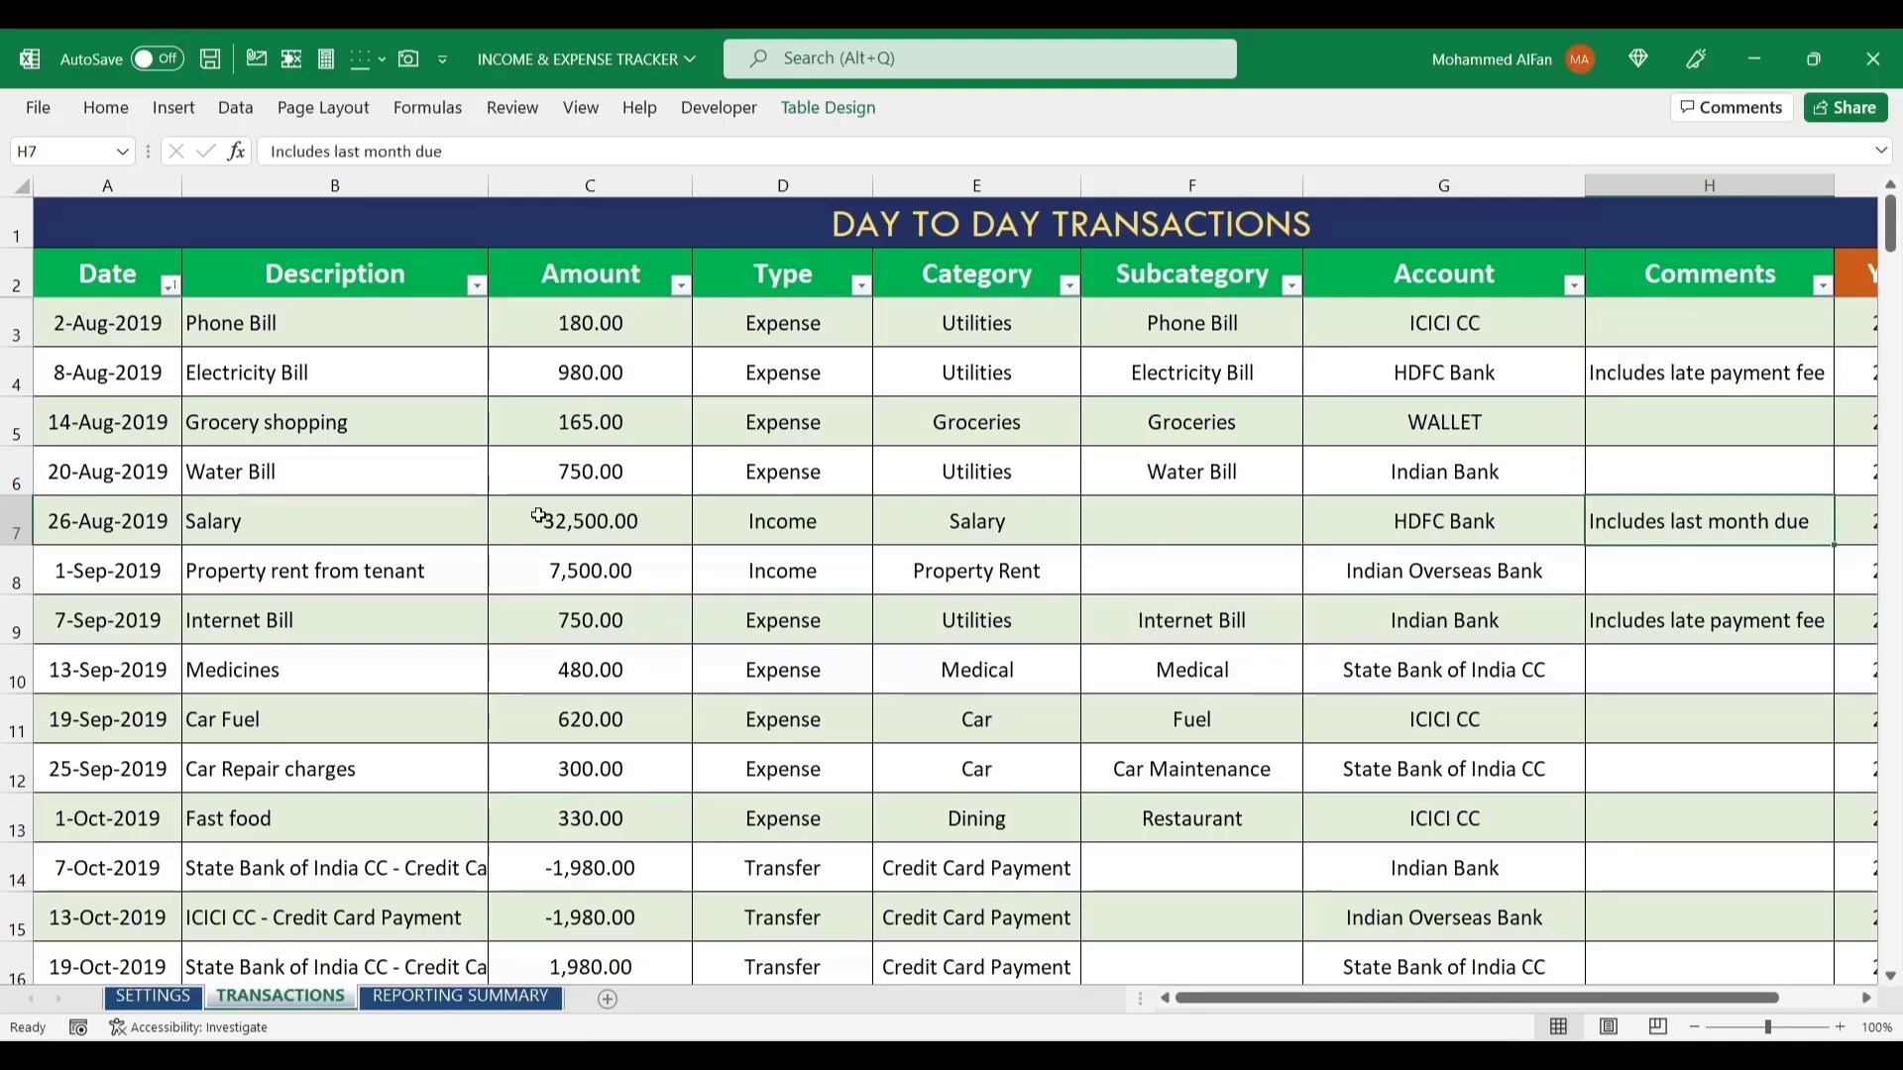
pyautogui.click(1675, 319)
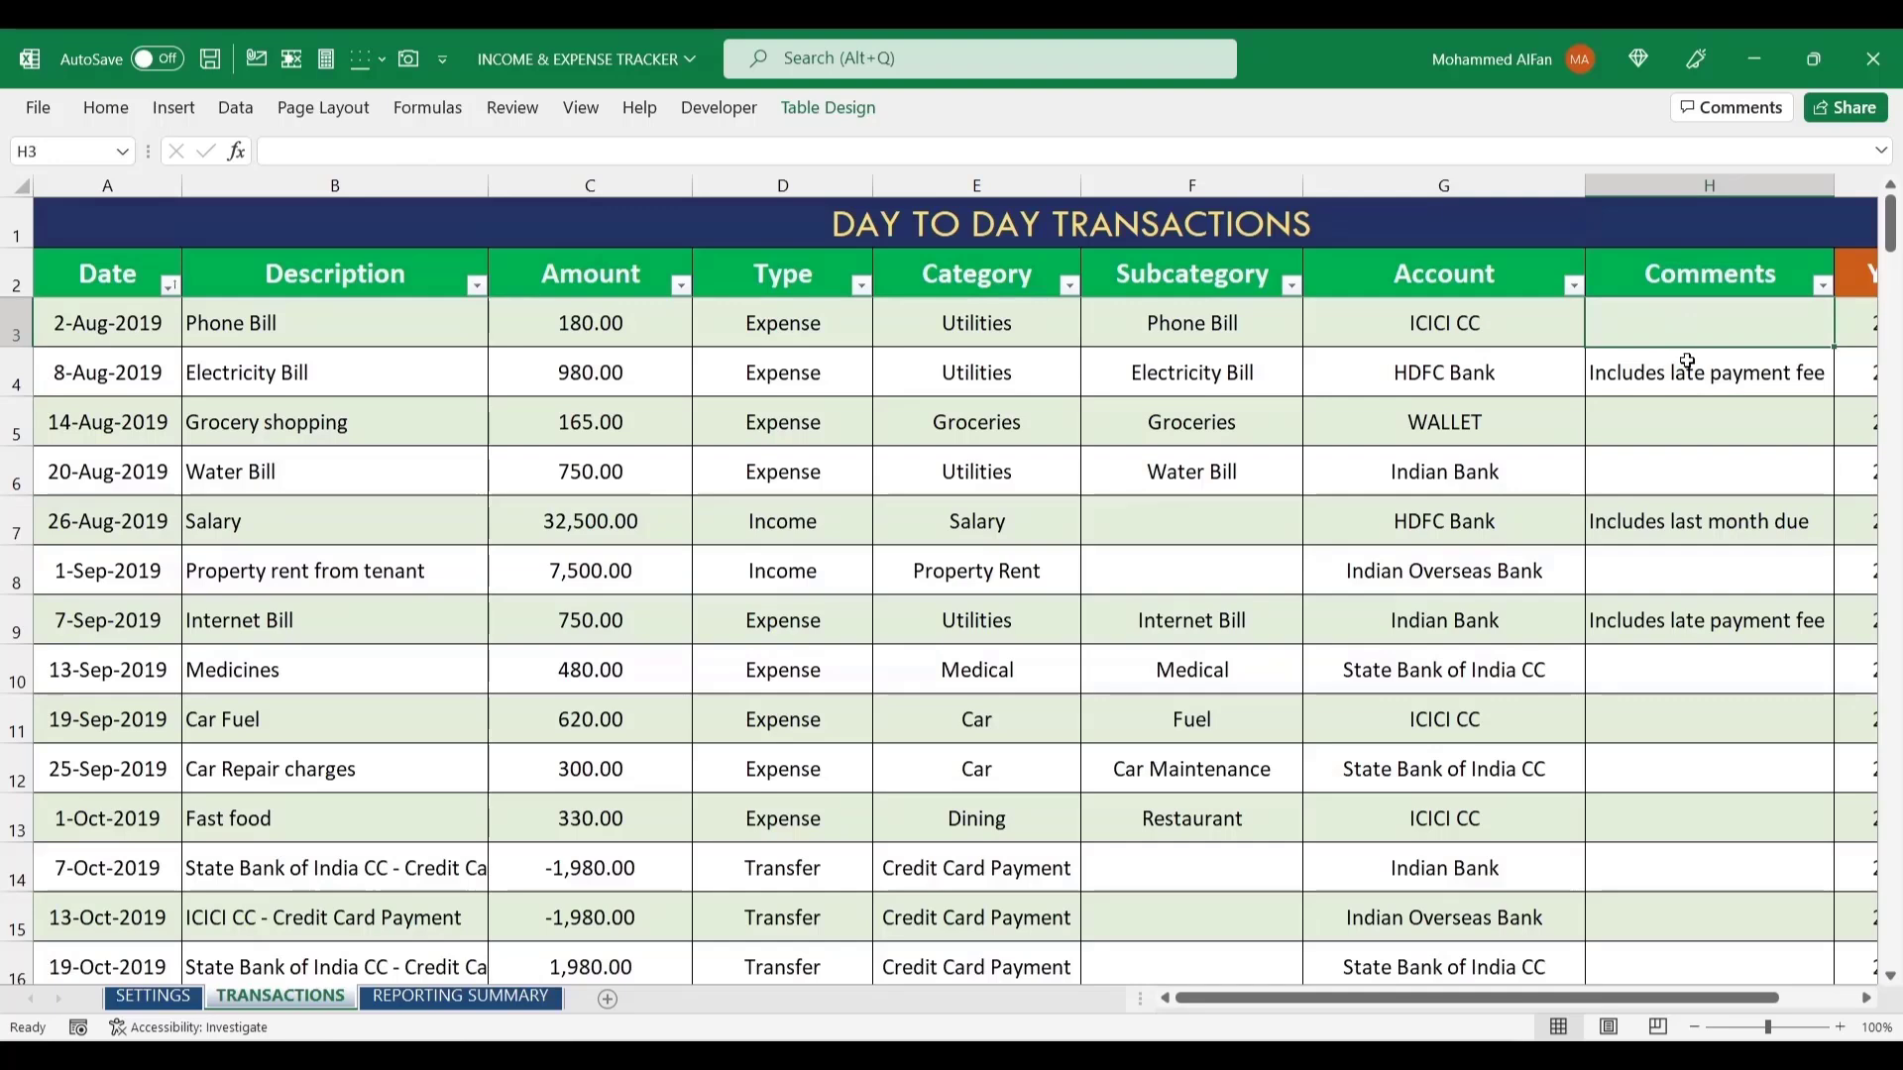
pyautogui.click(1866, 998)
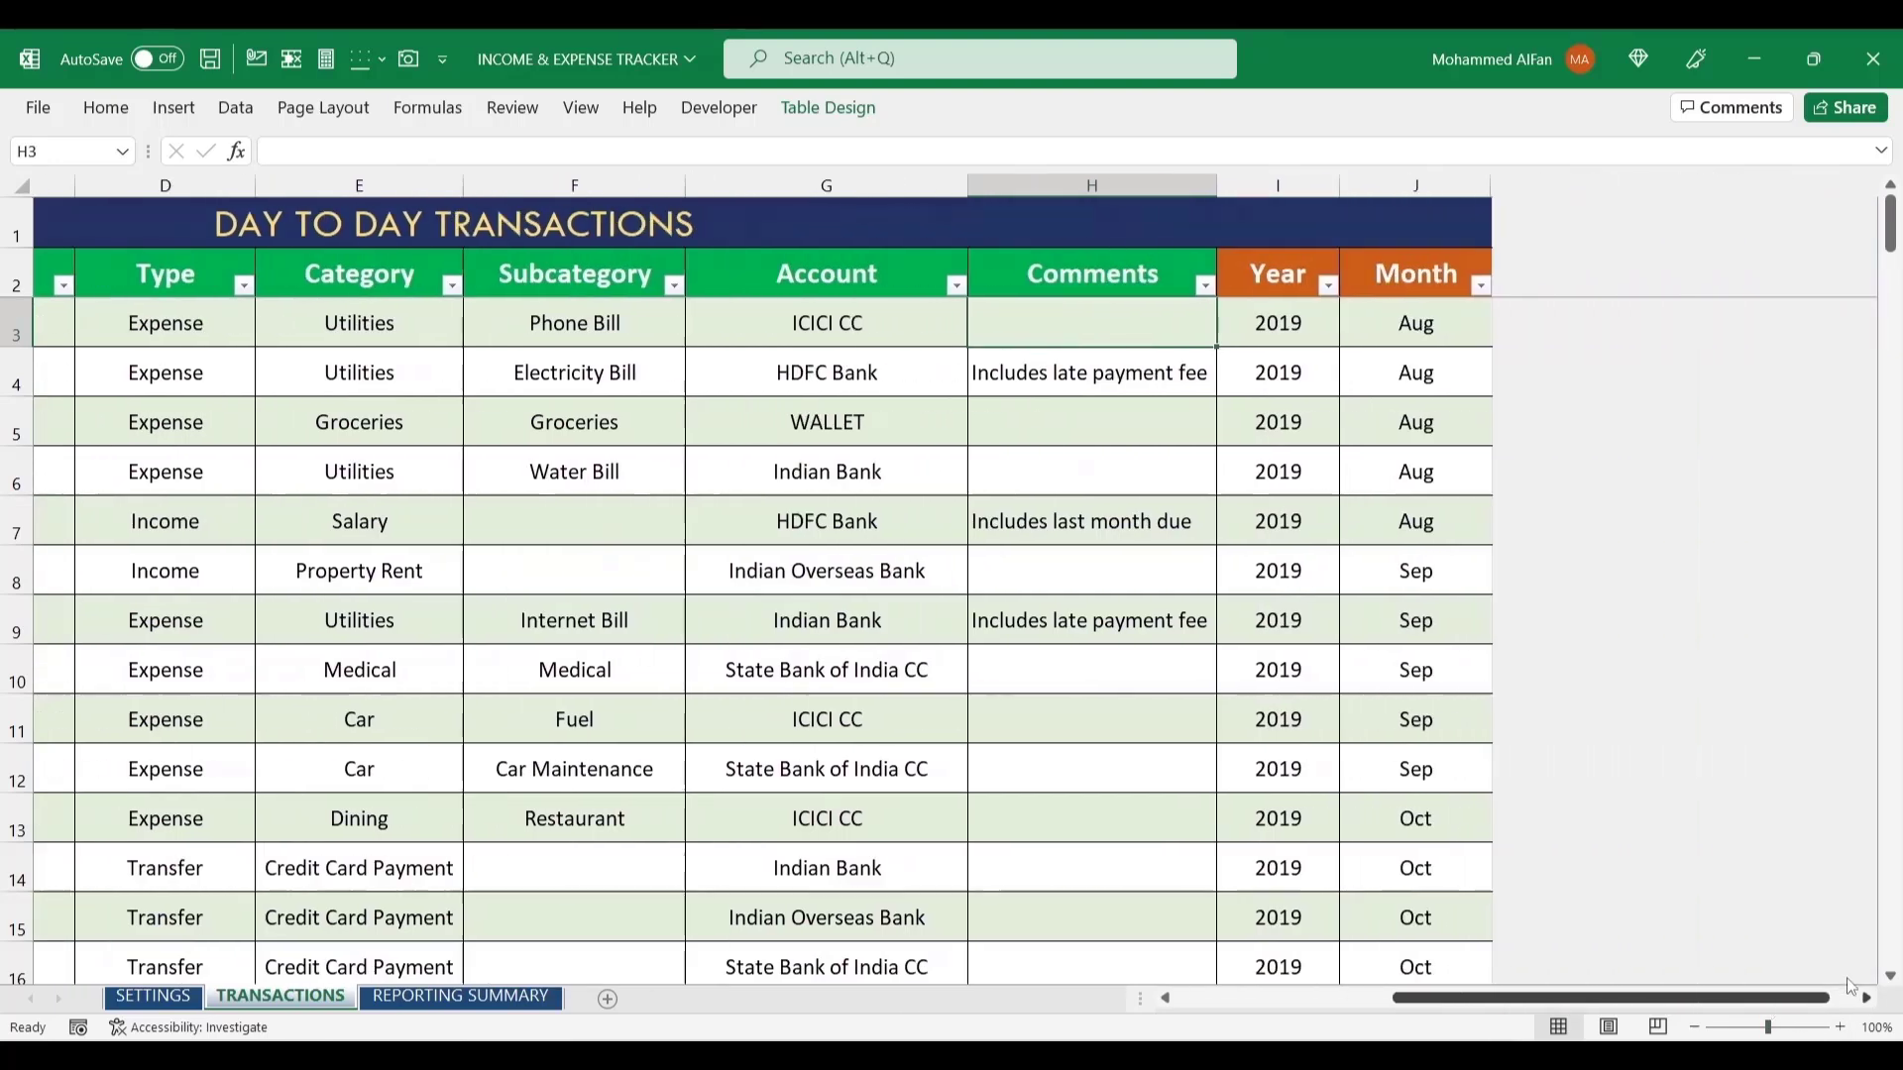
pyautogui.click(1238, 333)
pyautogui.click(1338, 321)
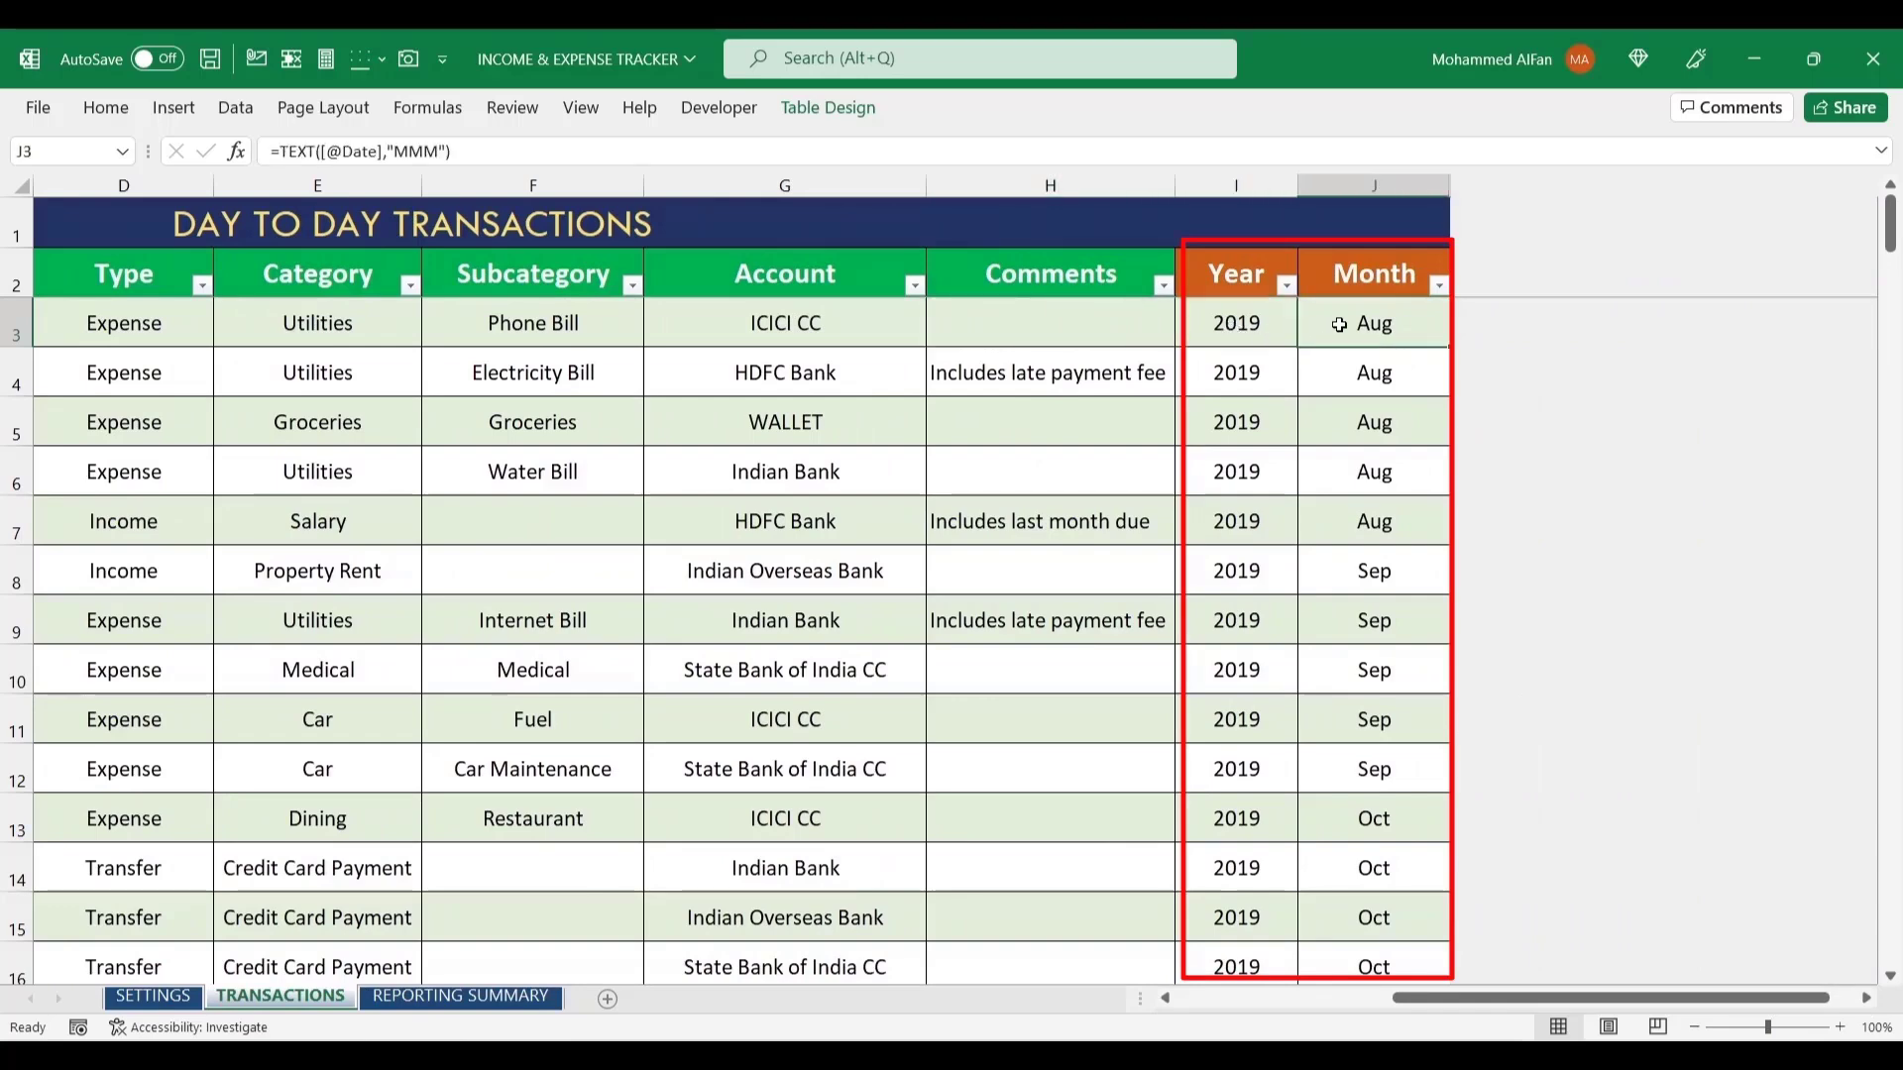
pyautogui.hscroll(-3, 1395, 1018)
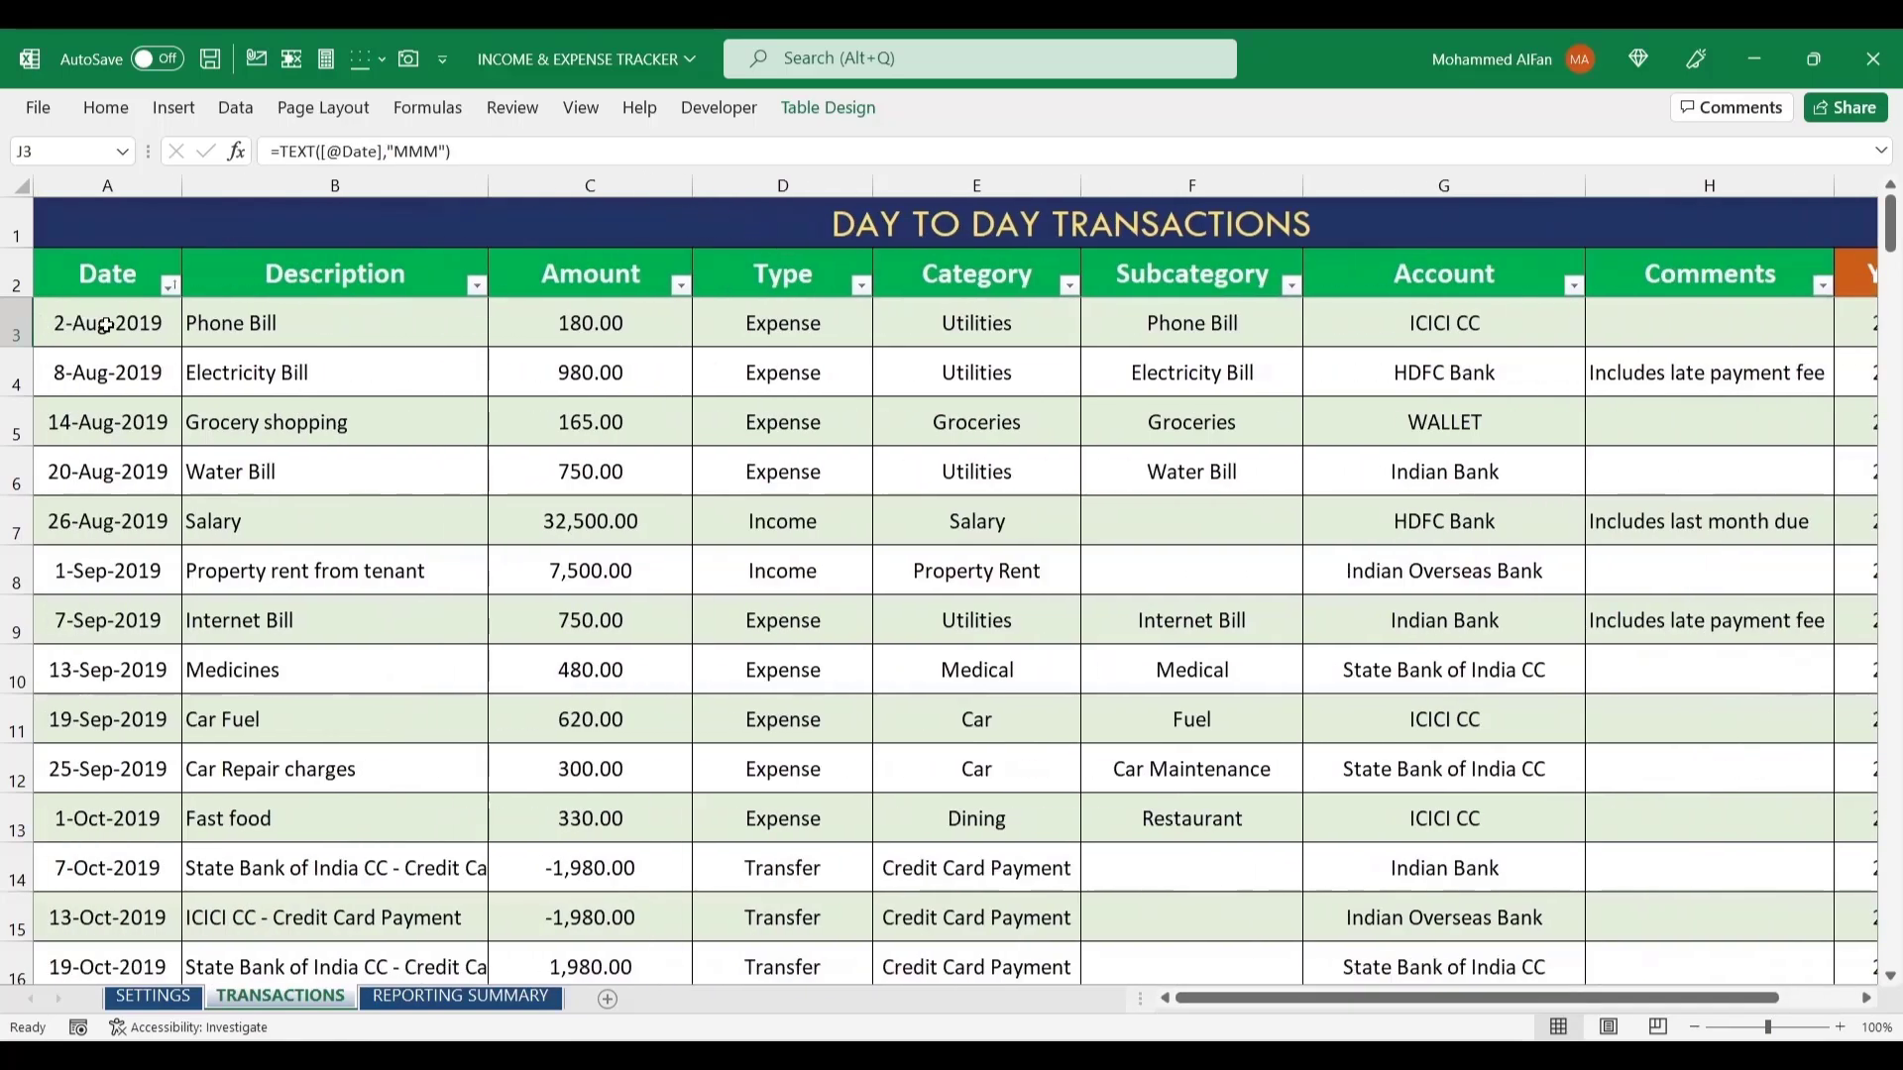
pyautogui.press('Home')
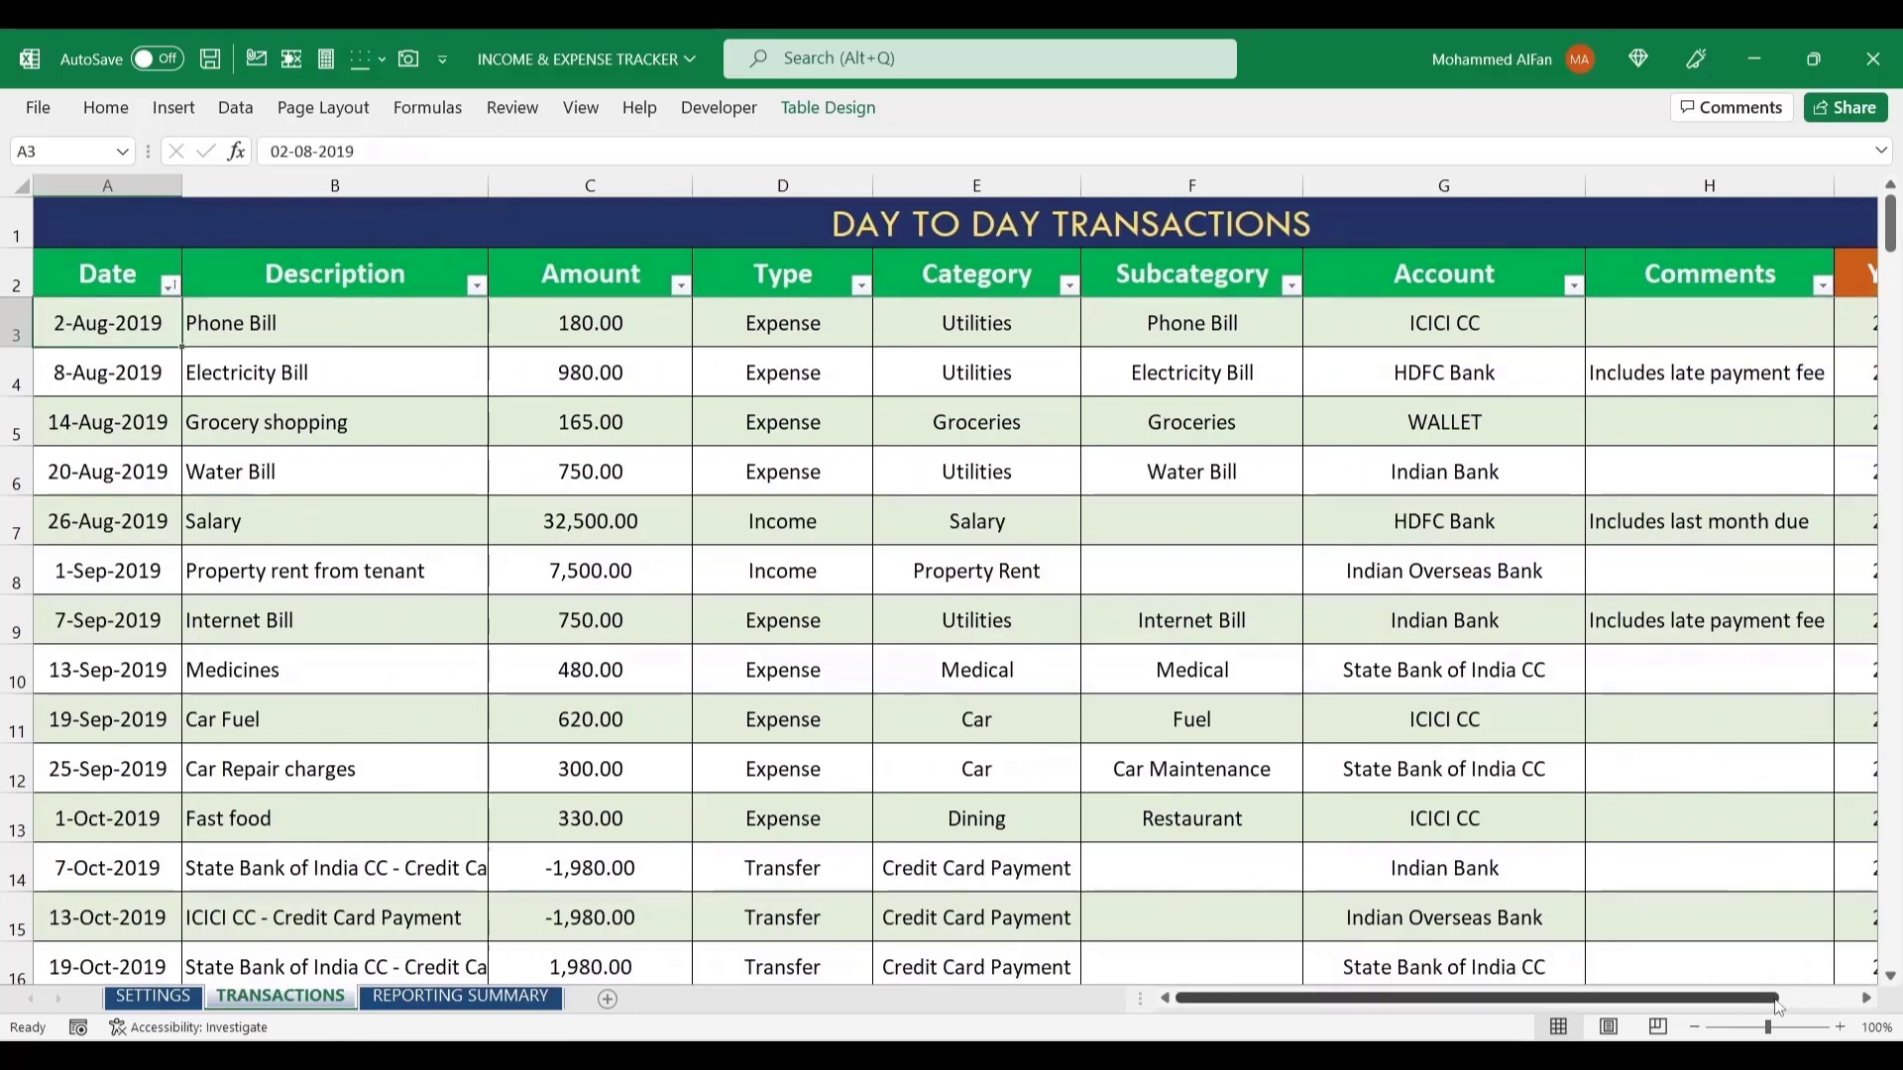
pyautogui.hscroll(1, 1477, 998)
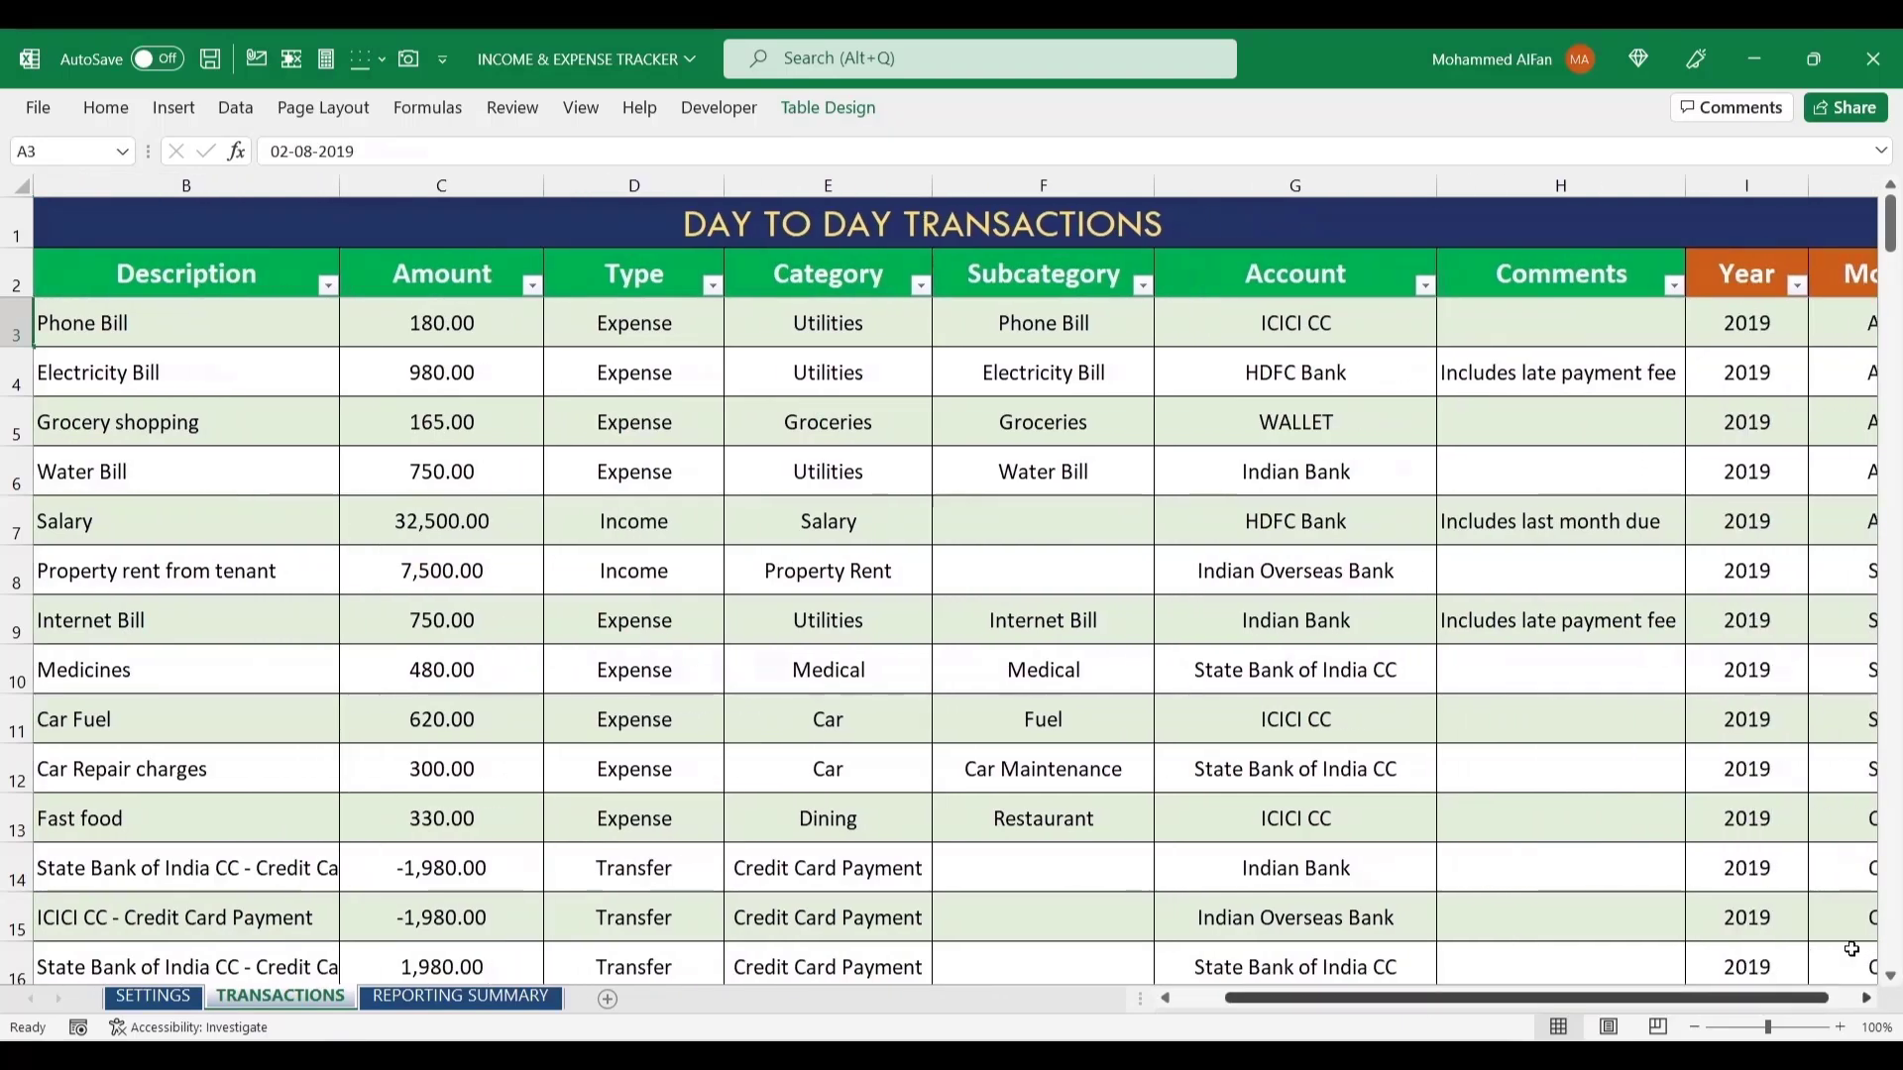
pyautogui.click(1752, 323)
pyautogui.click(1856, 327)
pyautogui.press('Left')
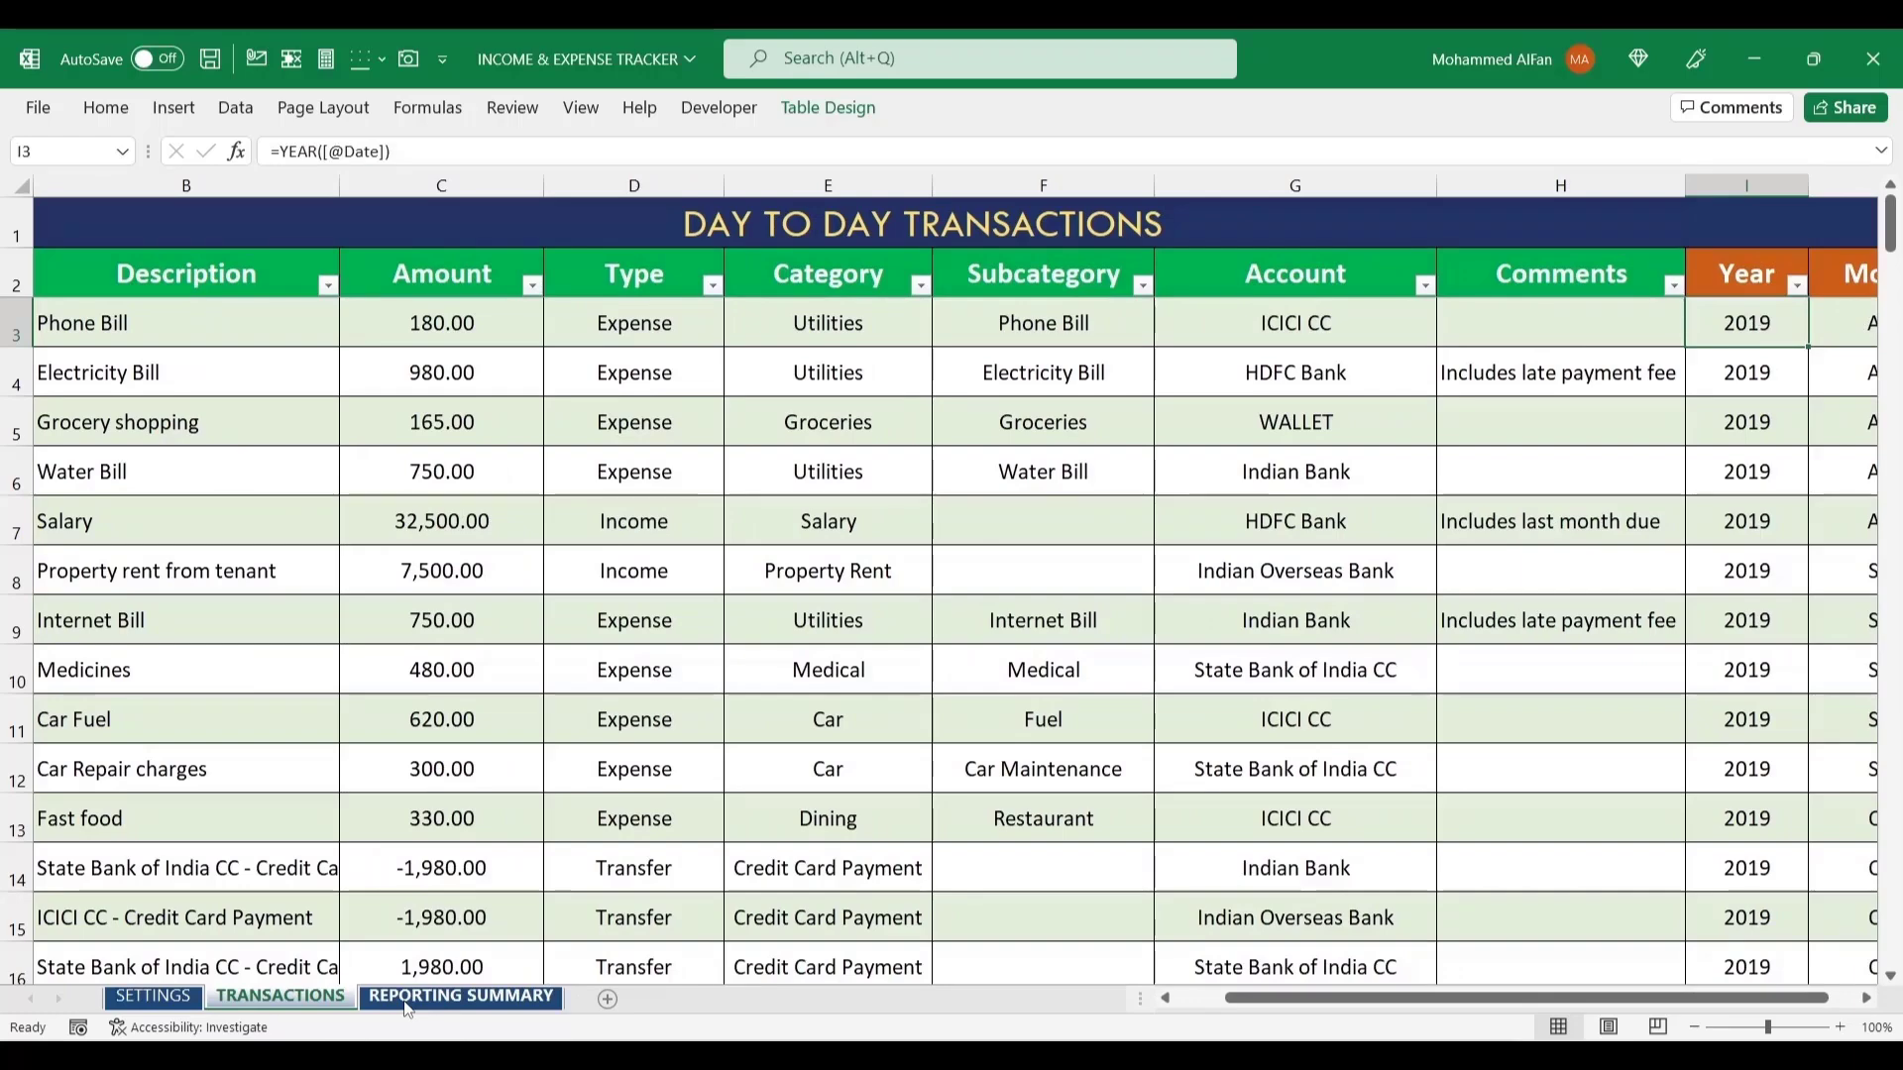
# - Start new row 104 with today's date, description Phone Bill and amount 1500
pyautogui.press('Home')
pyautogui.press('Down')
pyautogui.press('Down')
pyautogui.click(1893, 226)
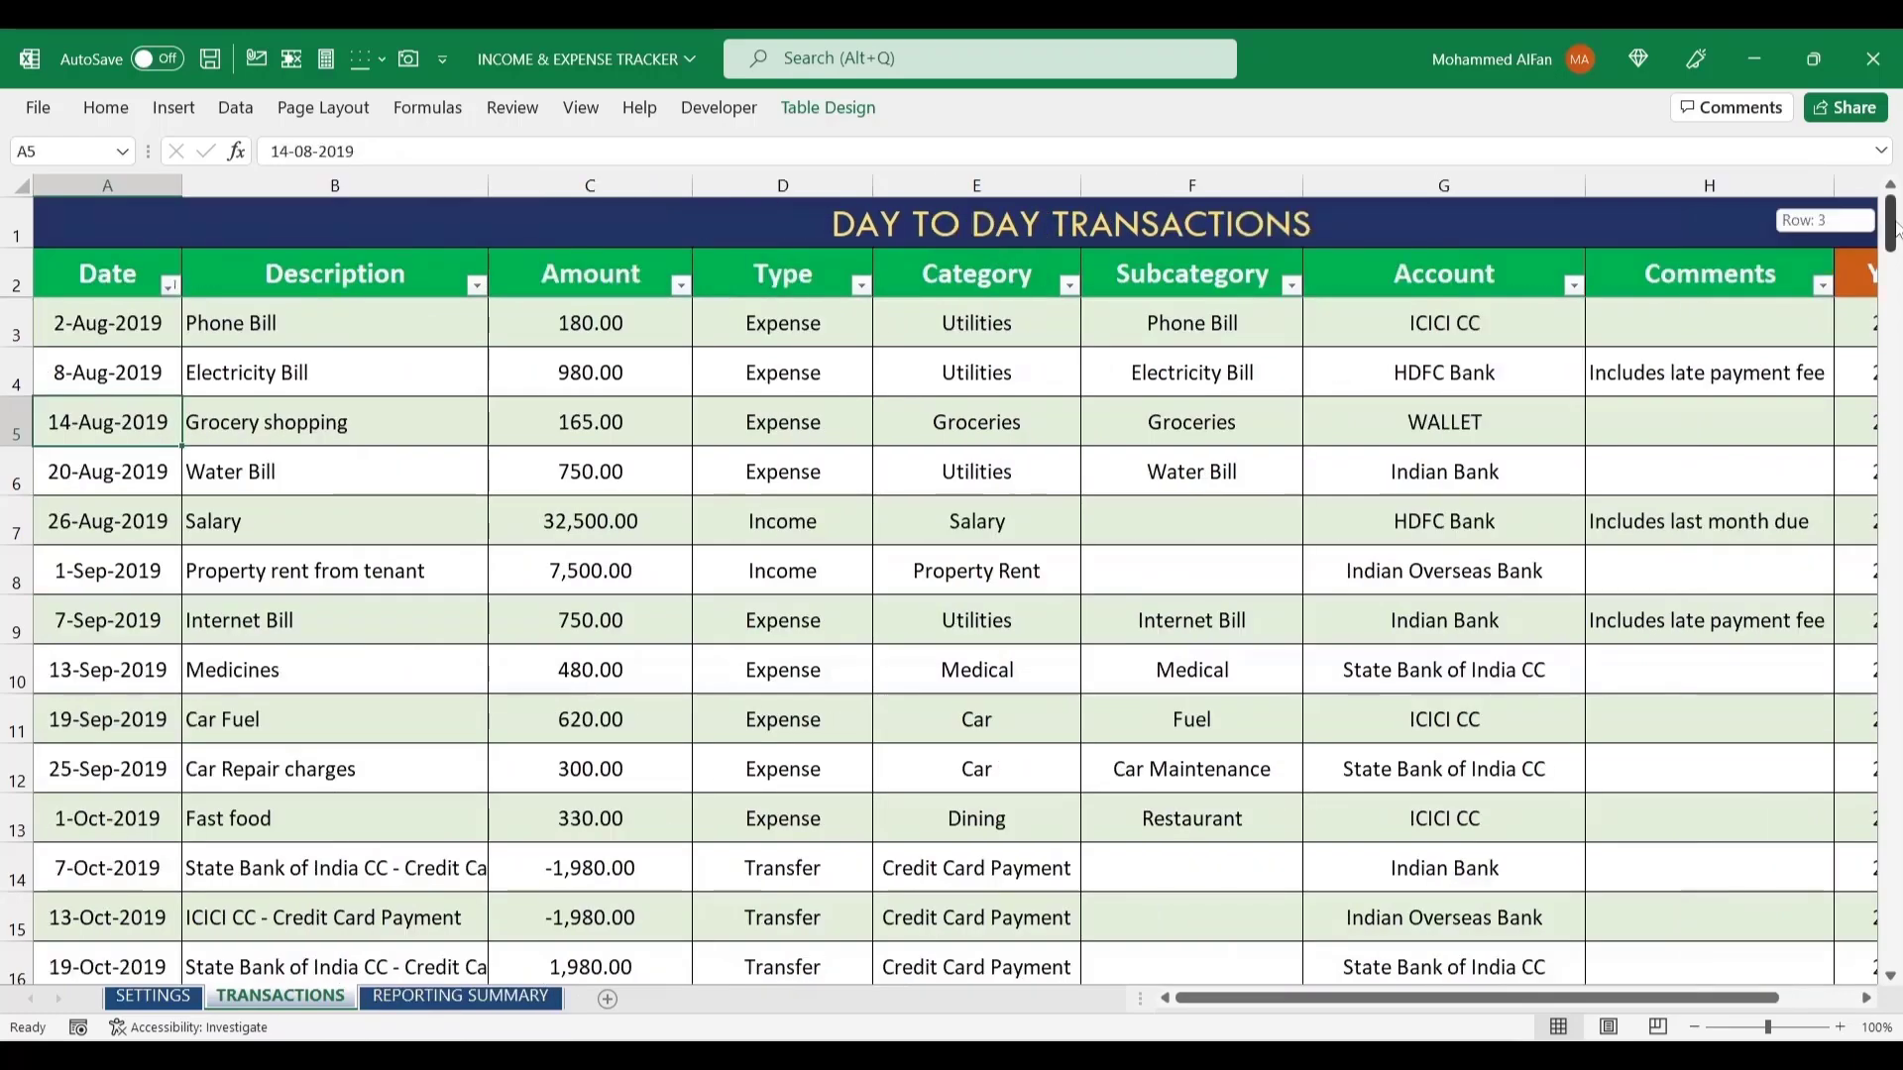
pyautogui.moveTo(1893, 226); pyautogui.dragTo(1893, 622)
pyautogui.click(173, 565)
pyautogui.hotkey('ctrl', ';')
pyautogui.press('Return')
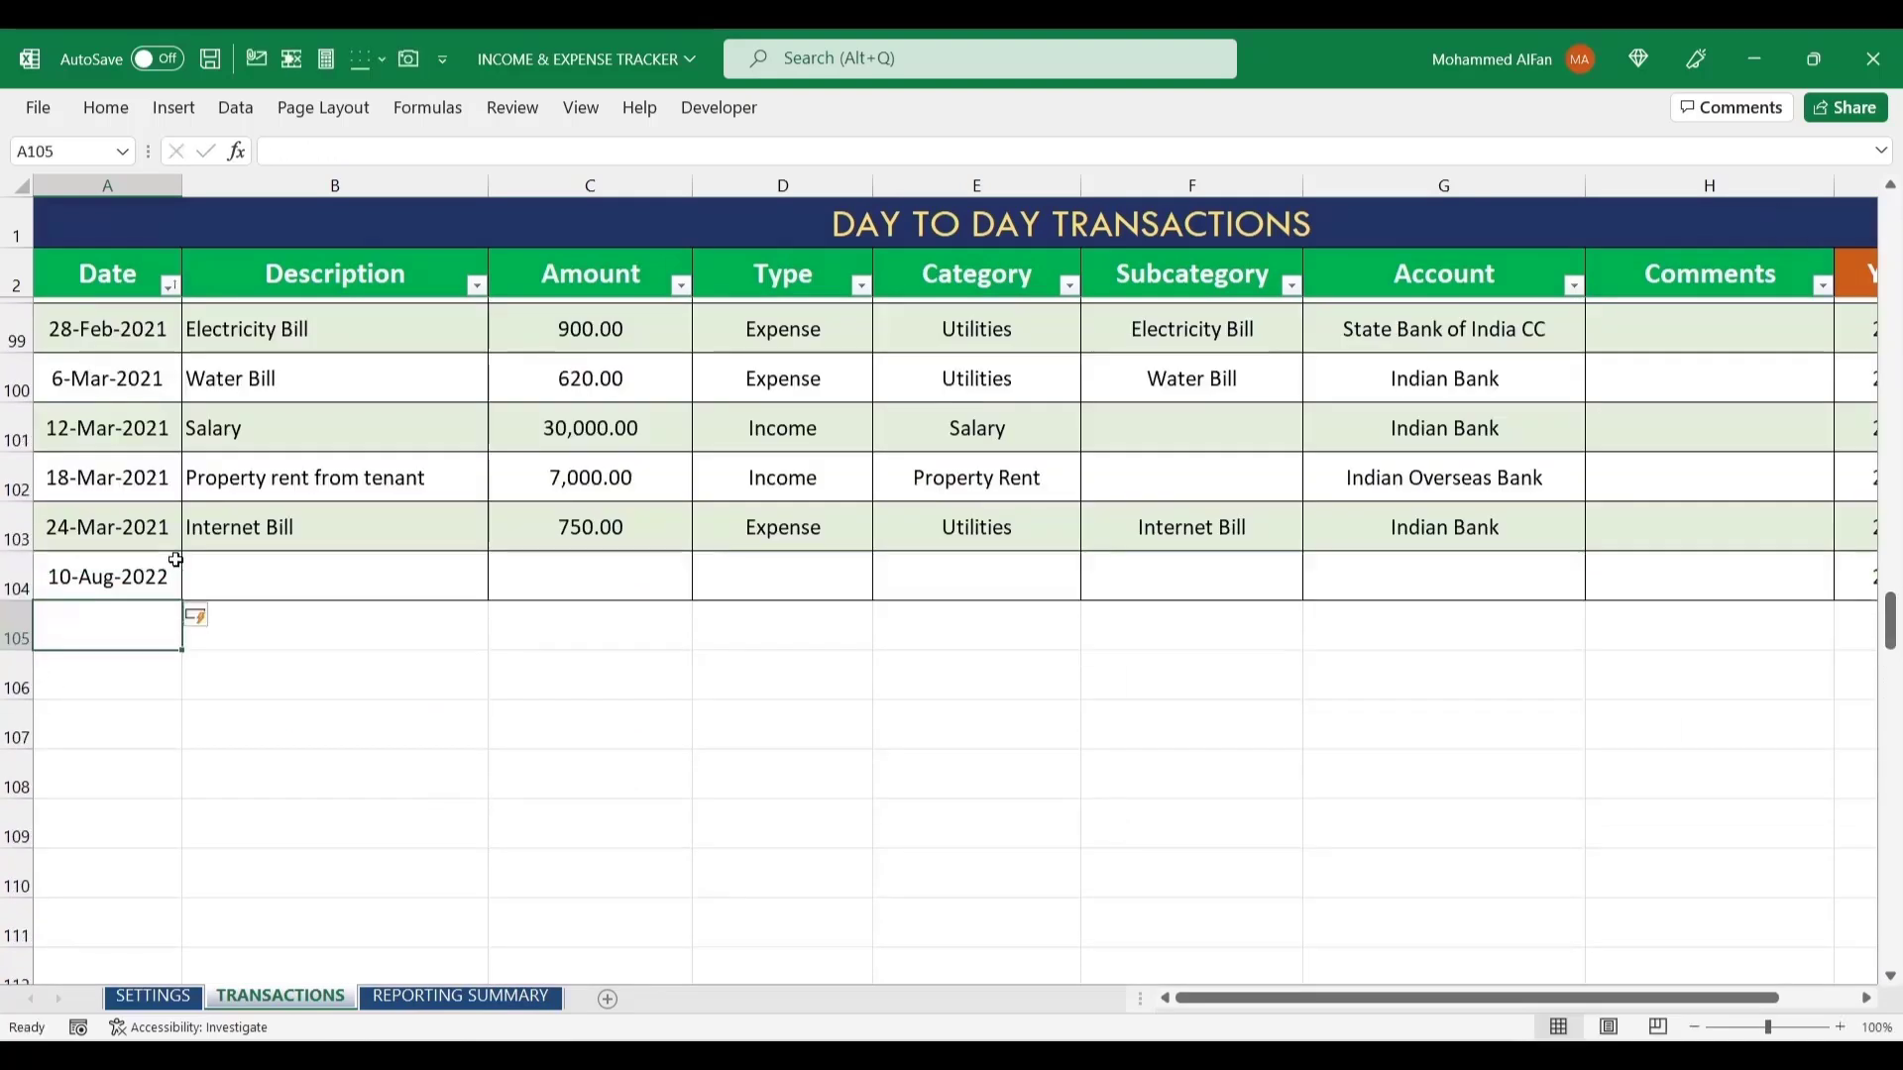
pyautogui.click(320, 578)
pyautogui.write('Phone Bill')
pyautogui.press('Tab')
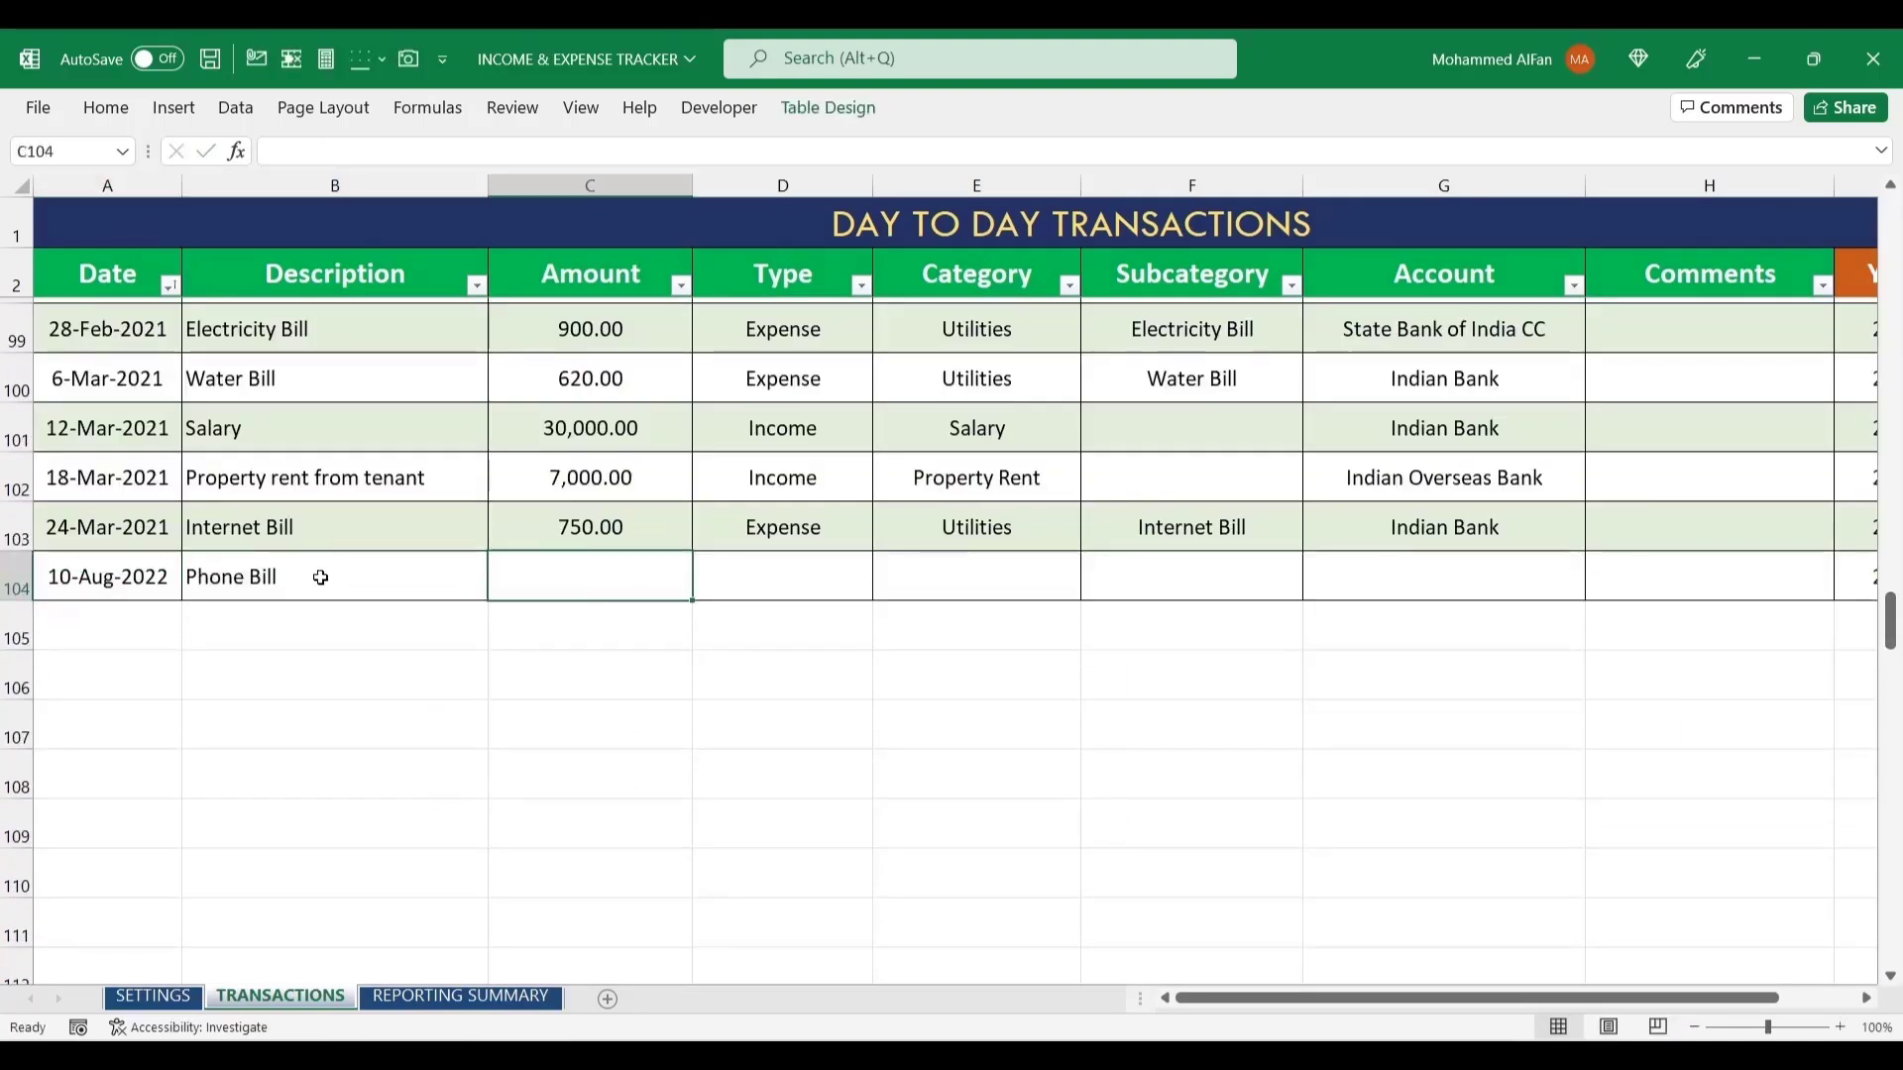
pyautogui.write('1500')
pyautogui.press('Tab')
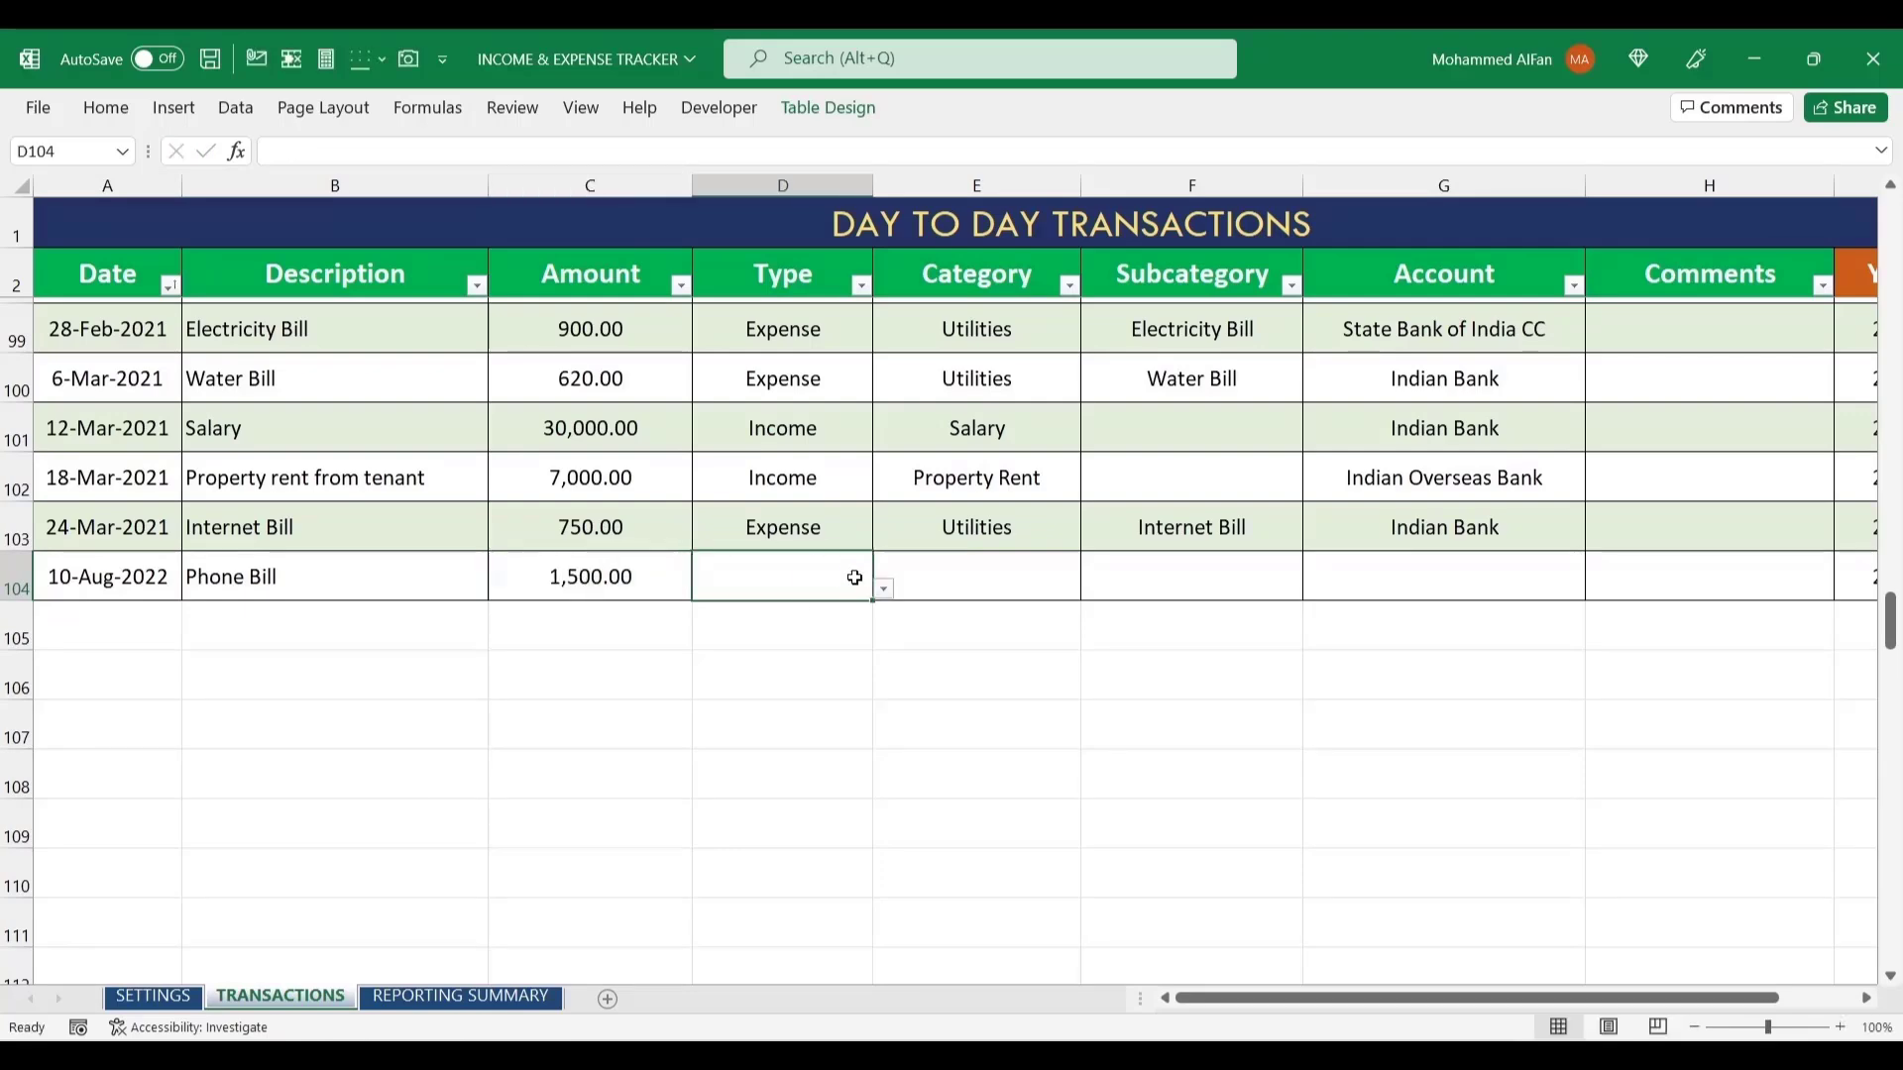
# - Set the new entry's type to Expense, category Utilities, subcategory Phone Bill
pyautogui.click(885, 592)
pyautogui.click(866, 621)
pyautogui.press('Tab')
pyautogui.scroll(-1, 1054, 608)
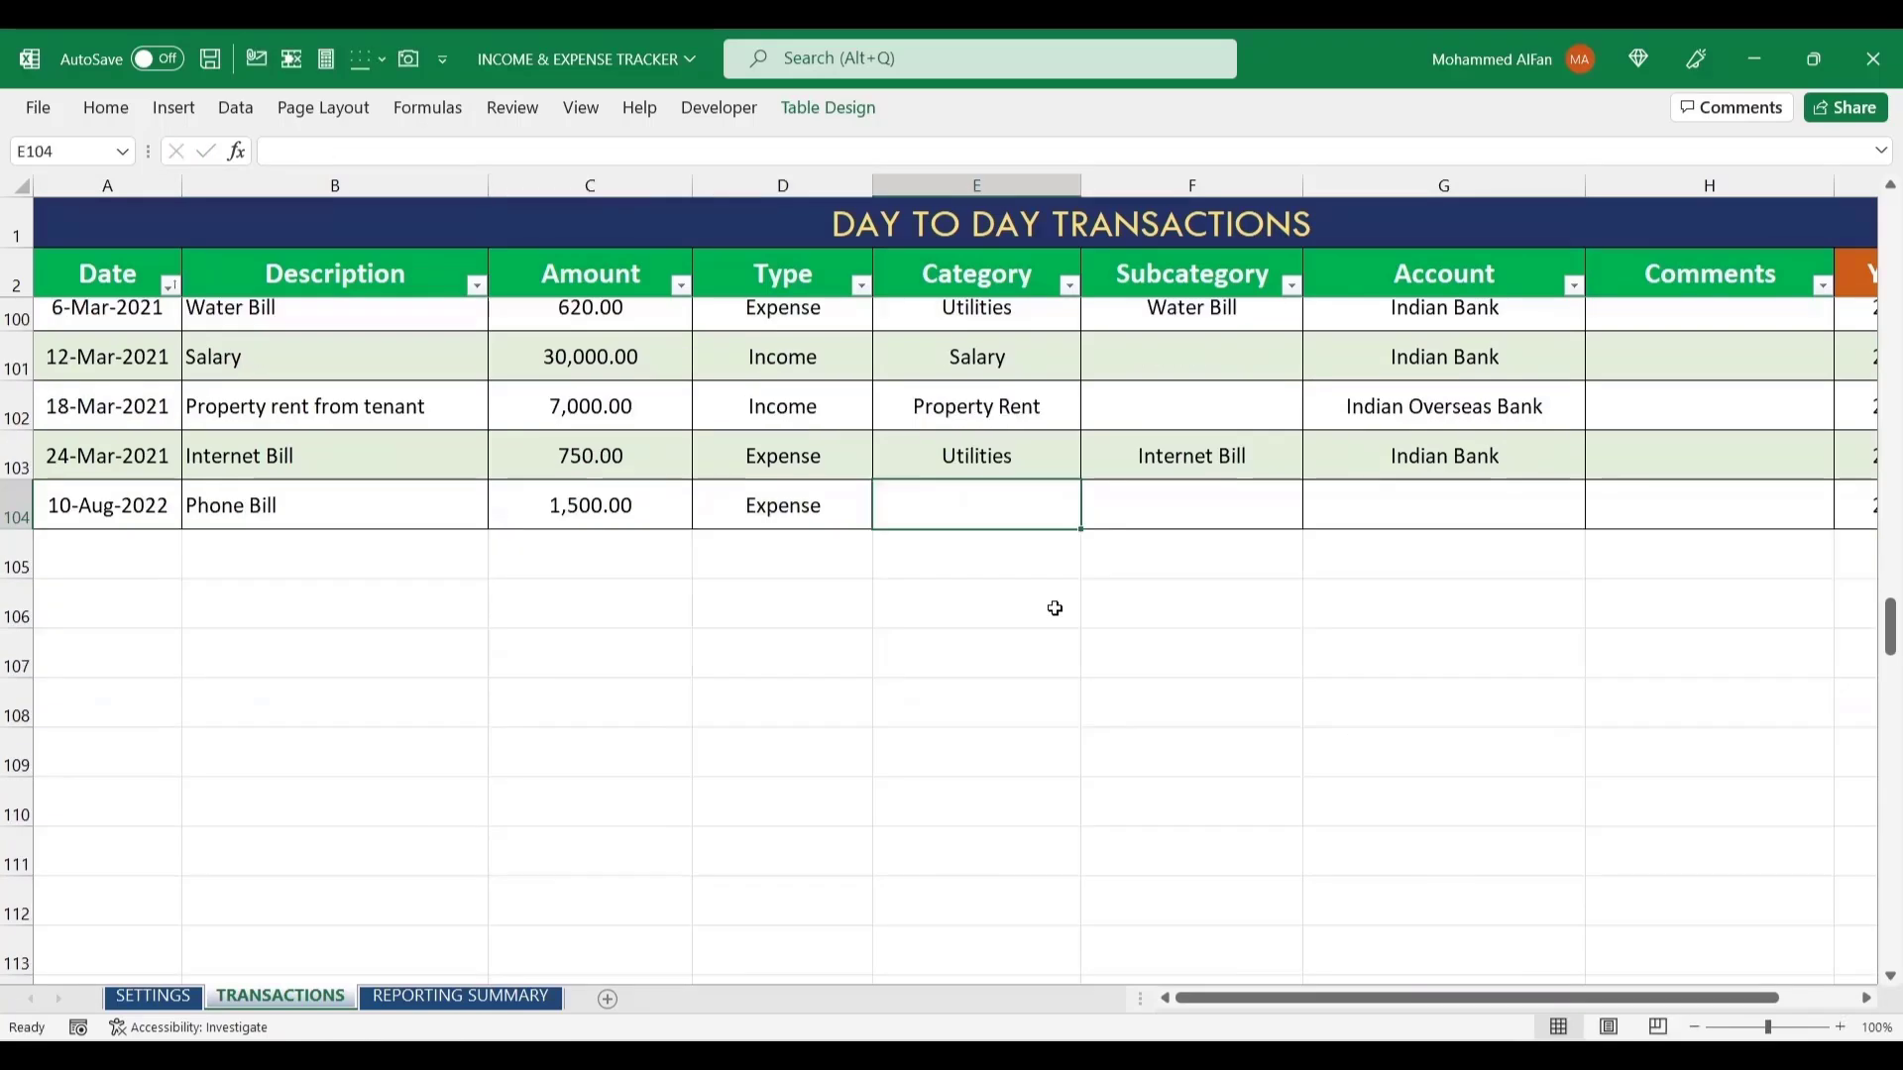
pyautogui.hotkey('alt', 'Down')
pyautogui.press('Return')
pyautogui.press('Tab')
pyautogui.hotkey('alt', 'Down')
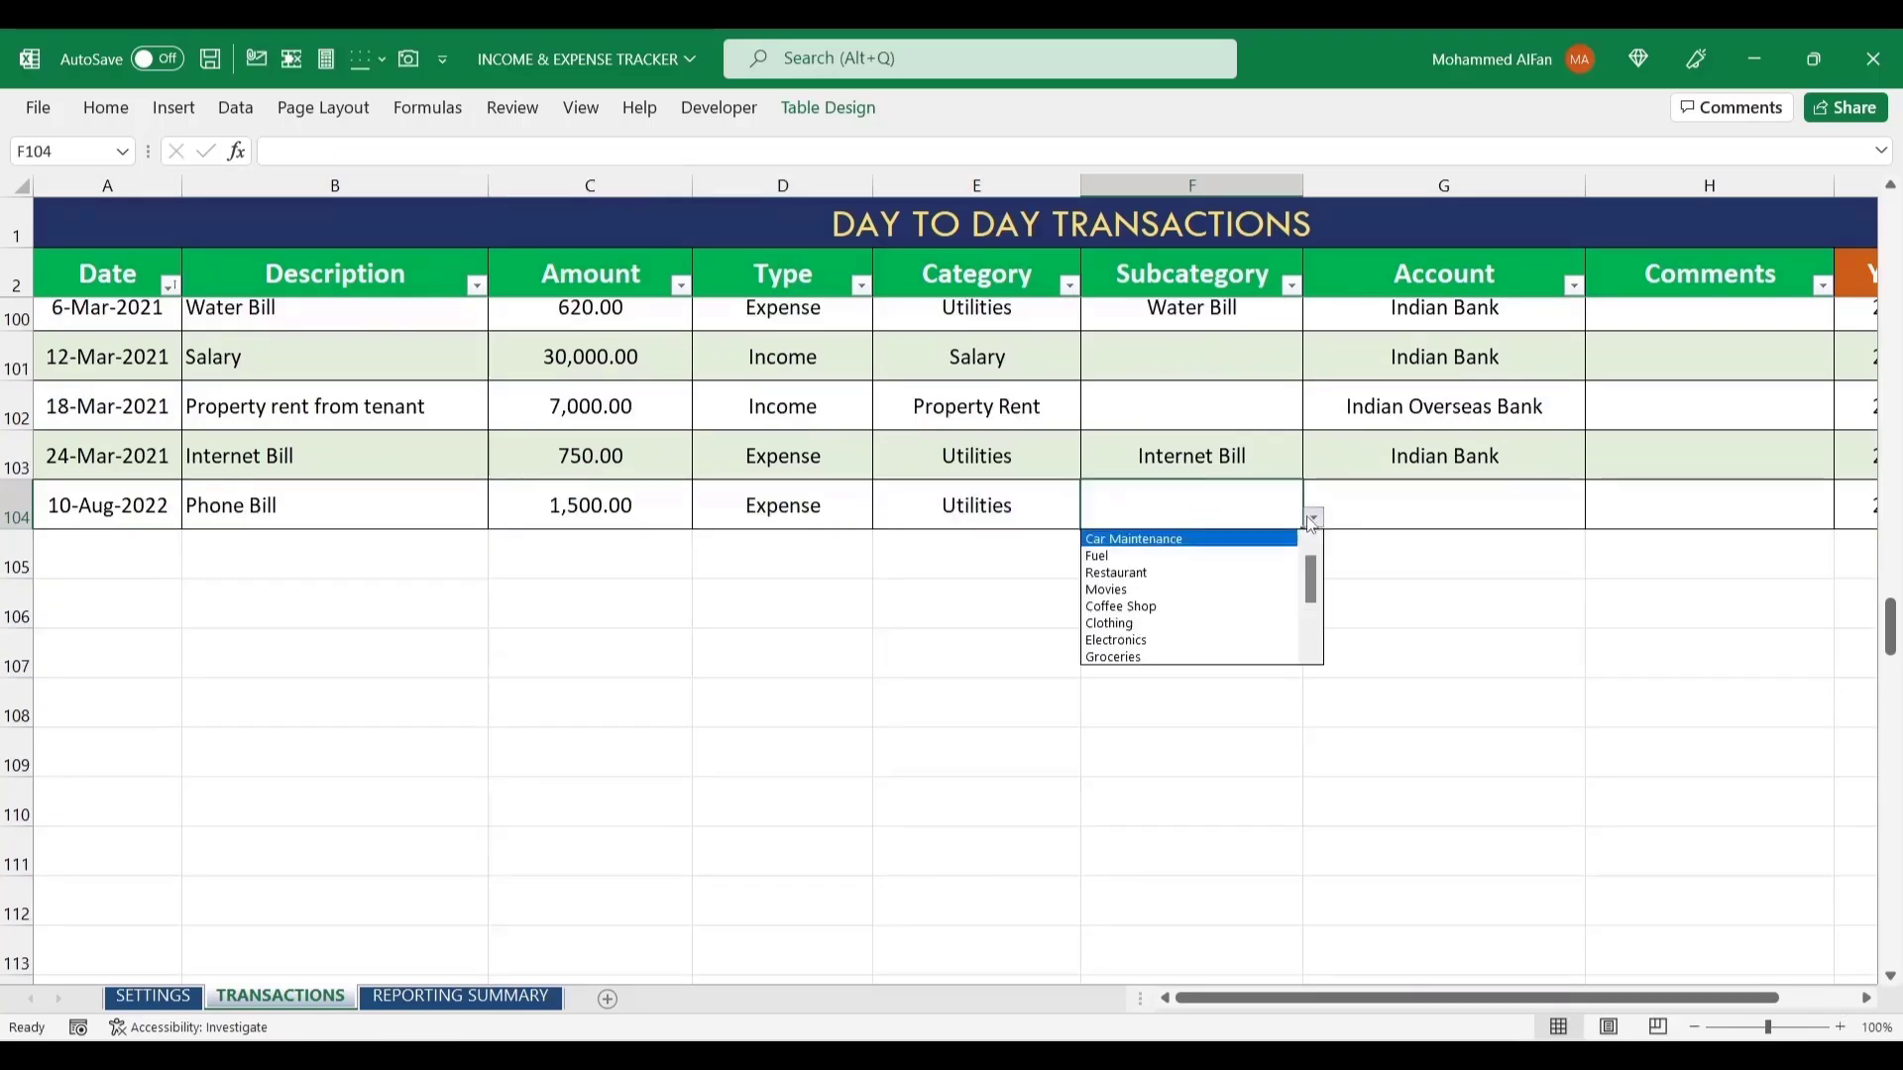
pyautogui.scroll(-3, 1204, 634)
pyautogui.click(1204, 654)
# - Assign the account State Bank of India CC and check the computed 2022/Aug values
pyautogui.press('Tab')
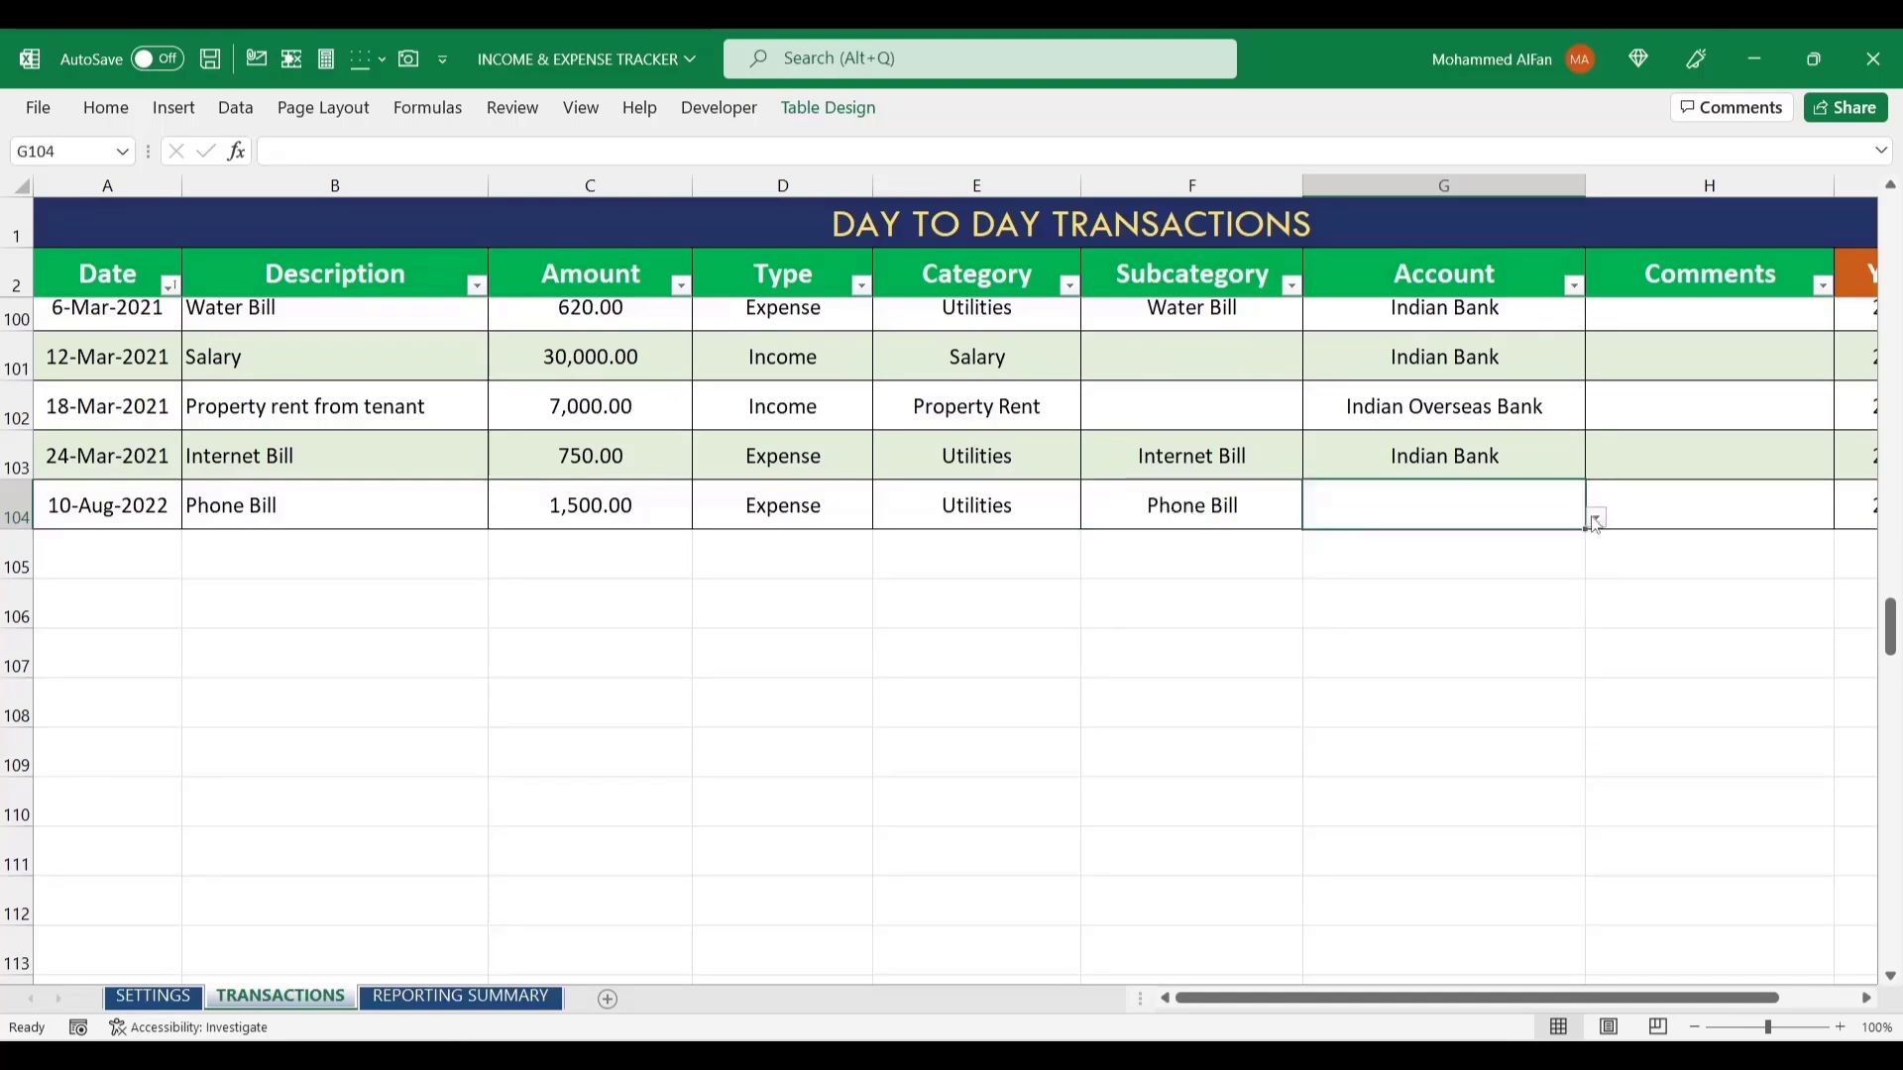
pyautogui.click(1596, 518)
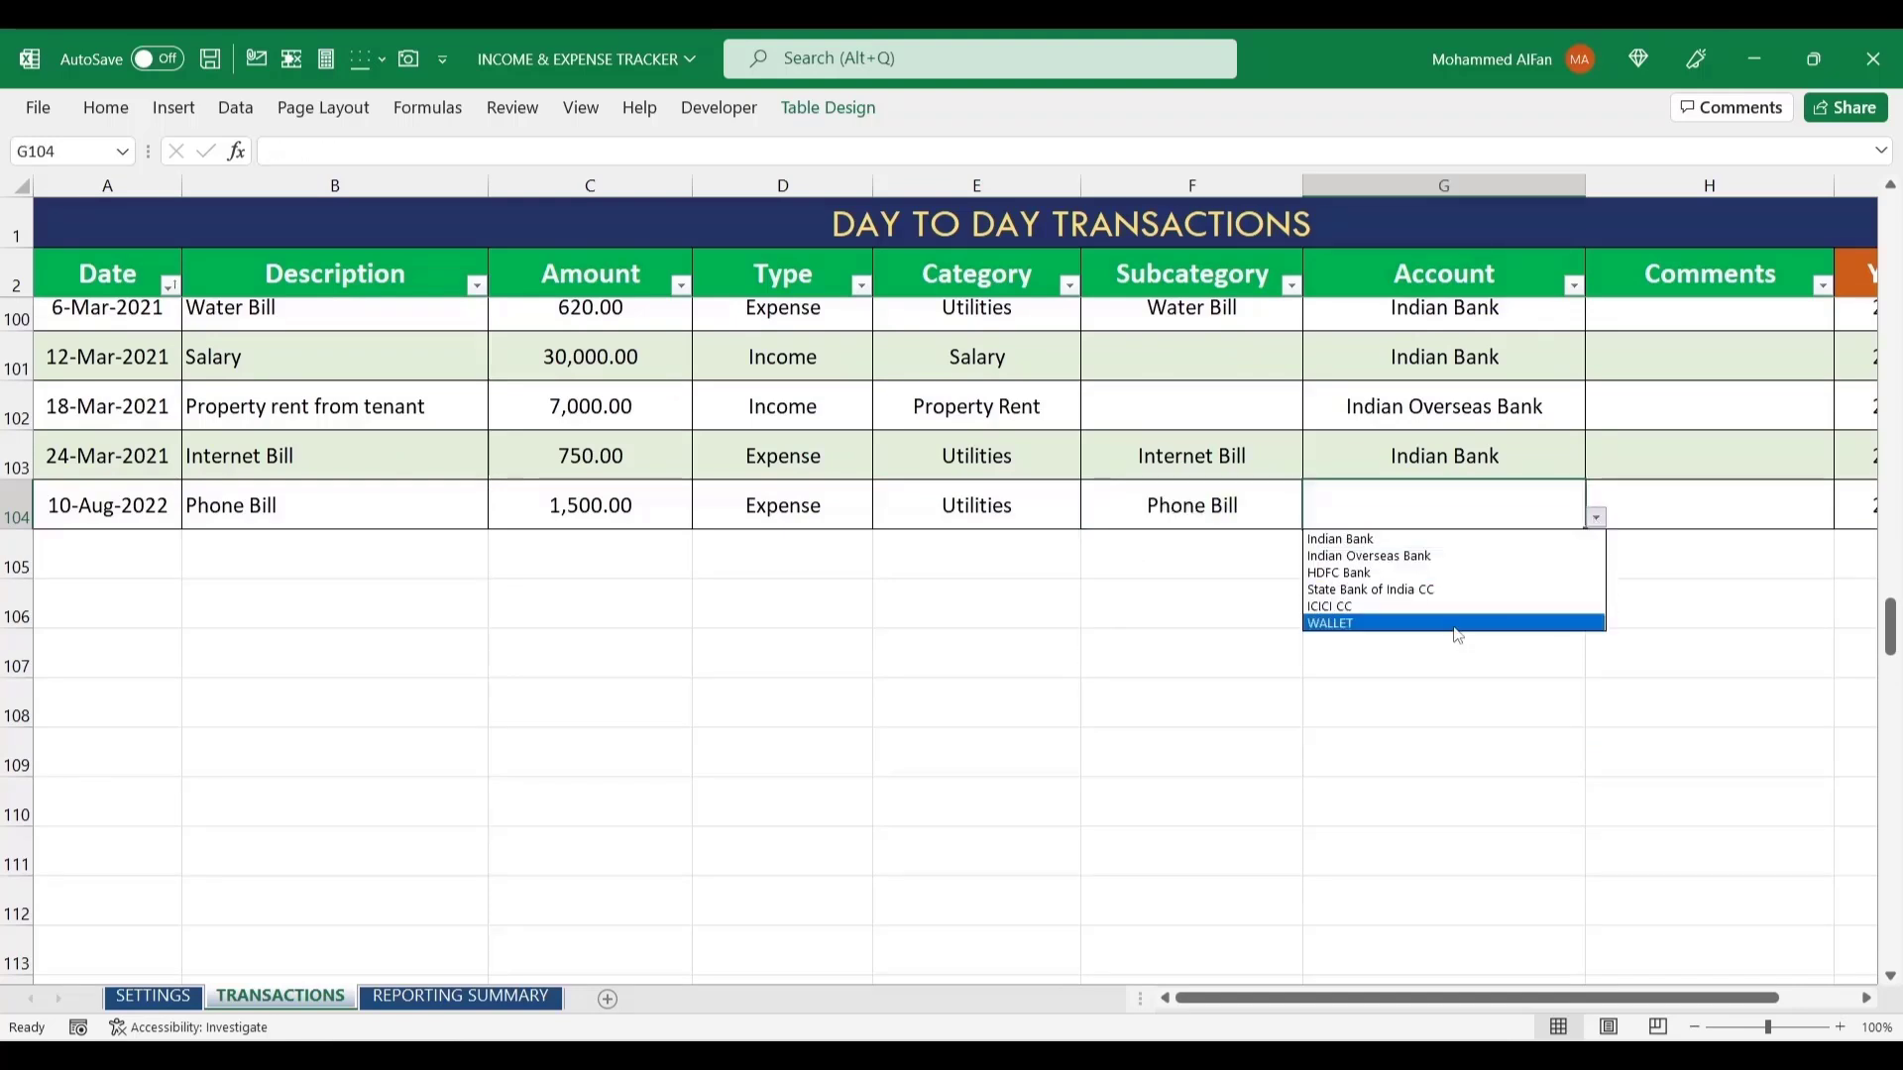
pyautogui.click(1407, 594)
pyautogui.press('Tab')
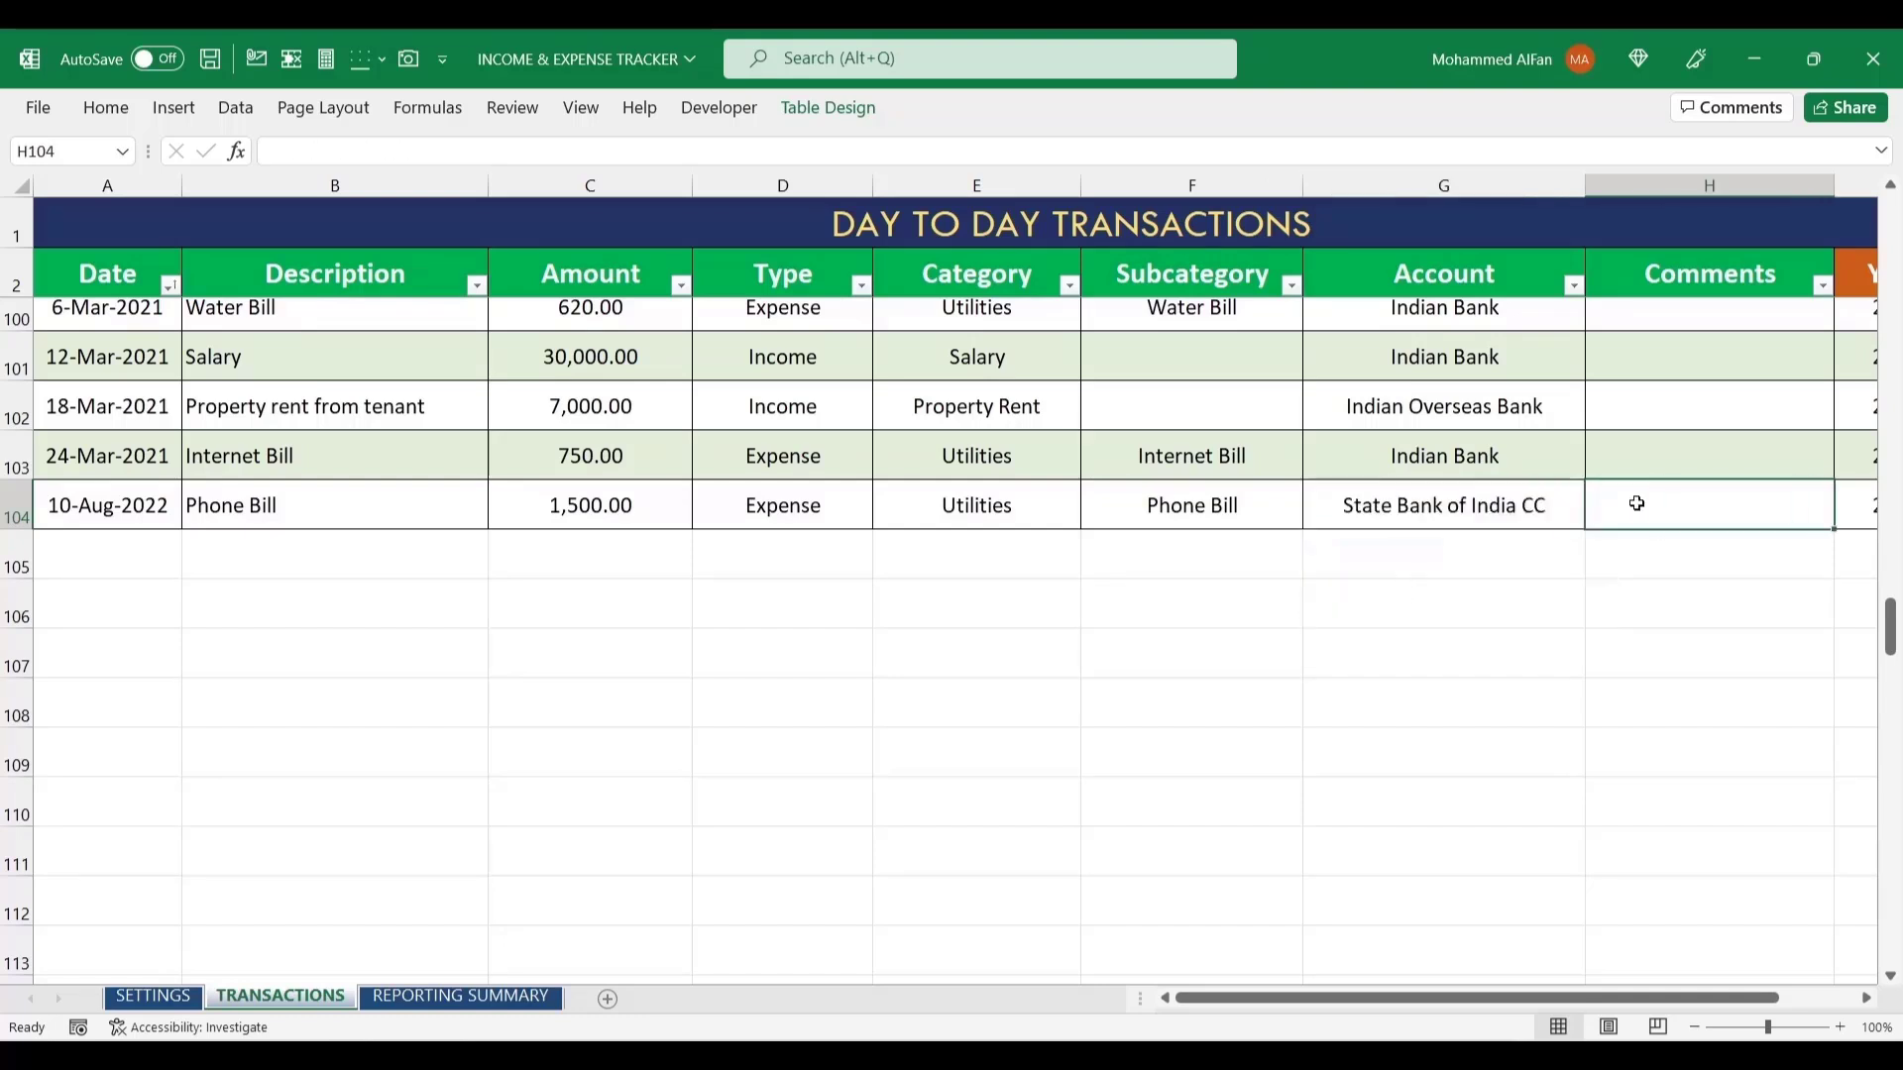
pyautogui.press('Tab')
pyautogui.press('Tab')
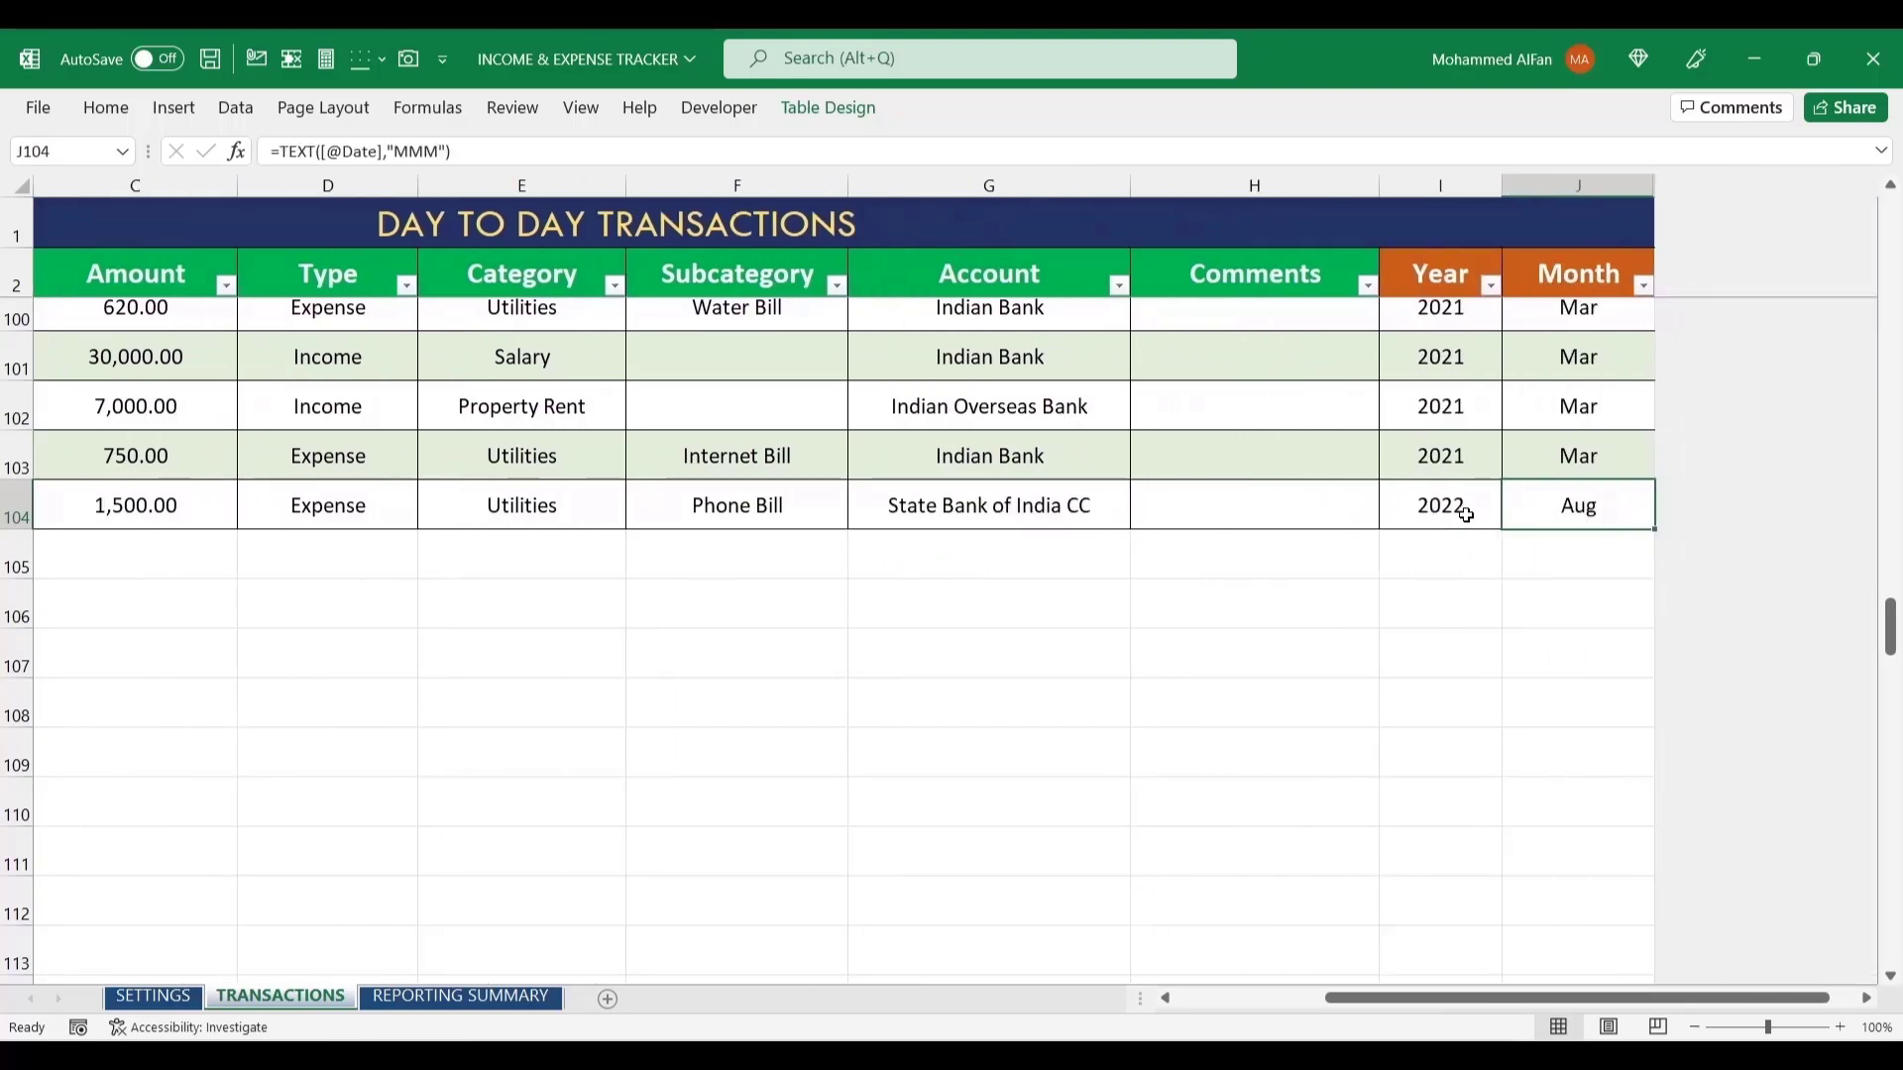
pyautogui.click(1463, 507)
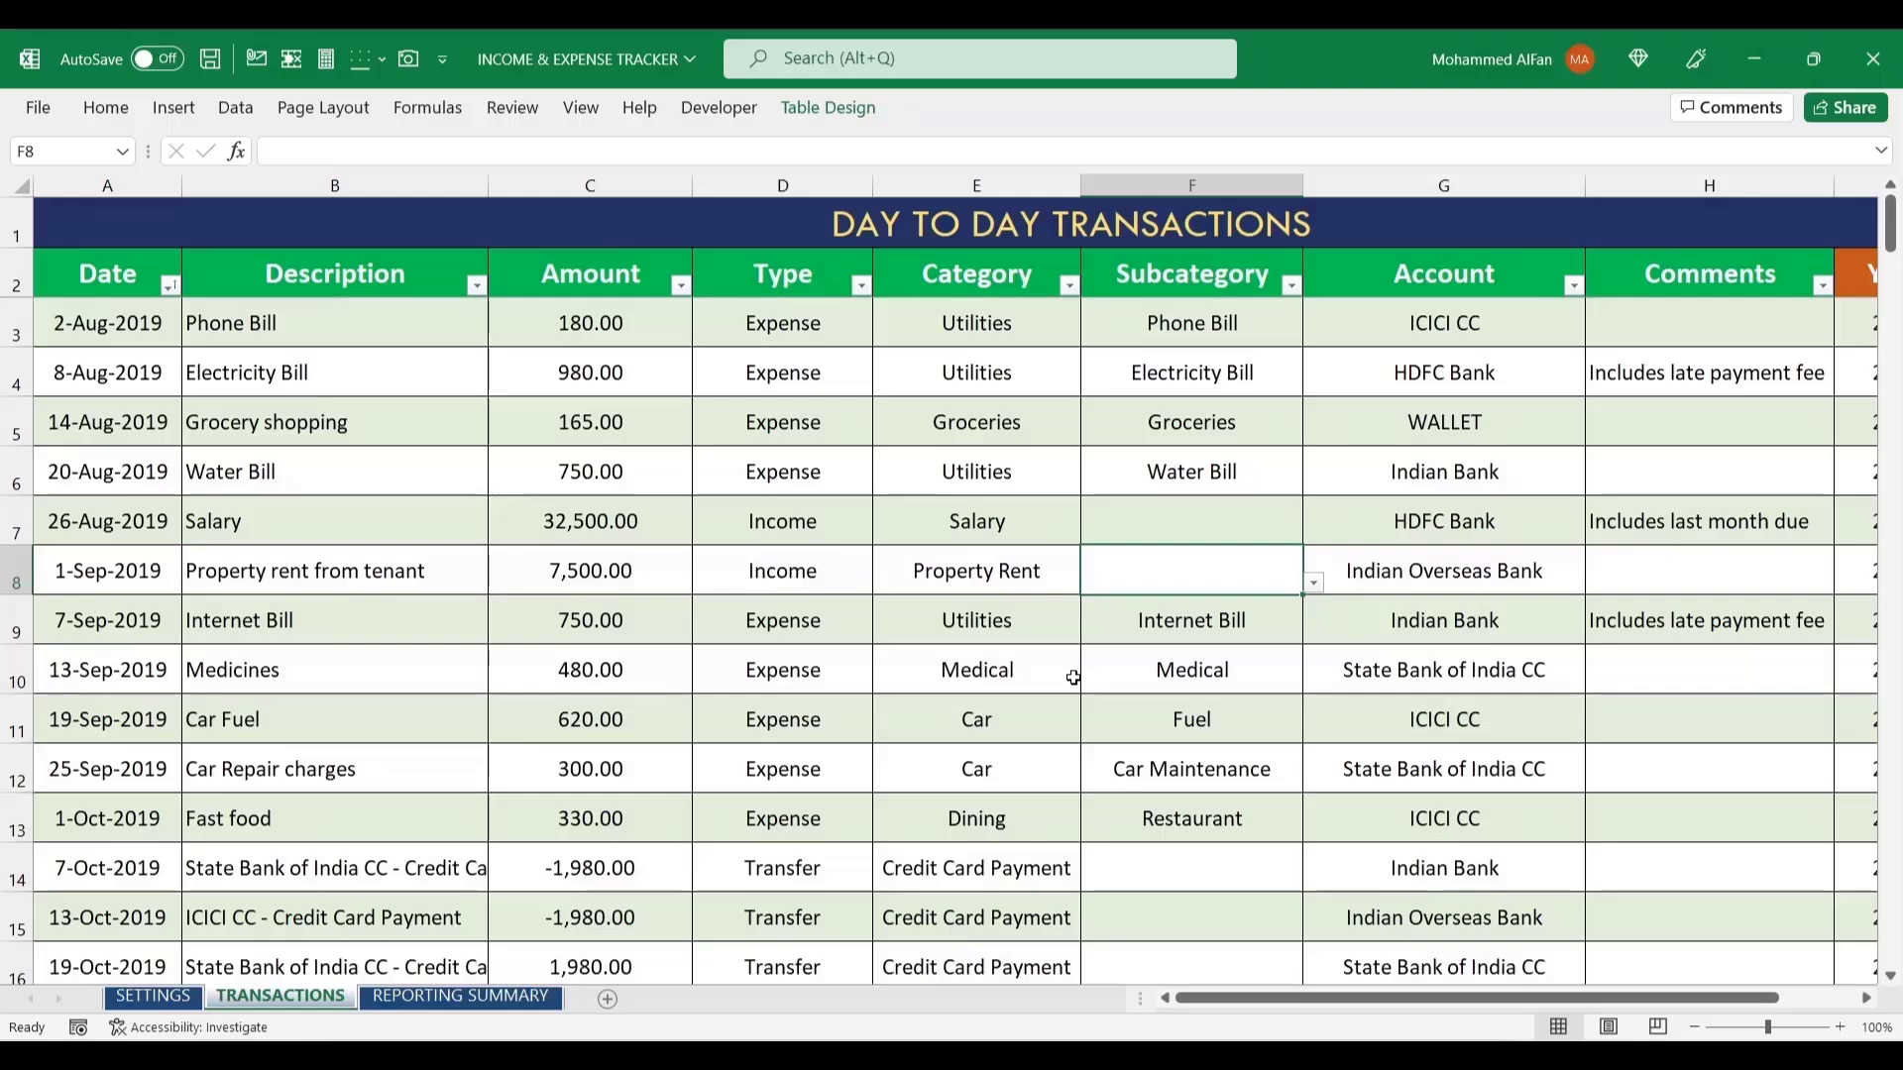
pyautogui.click(169, 421)
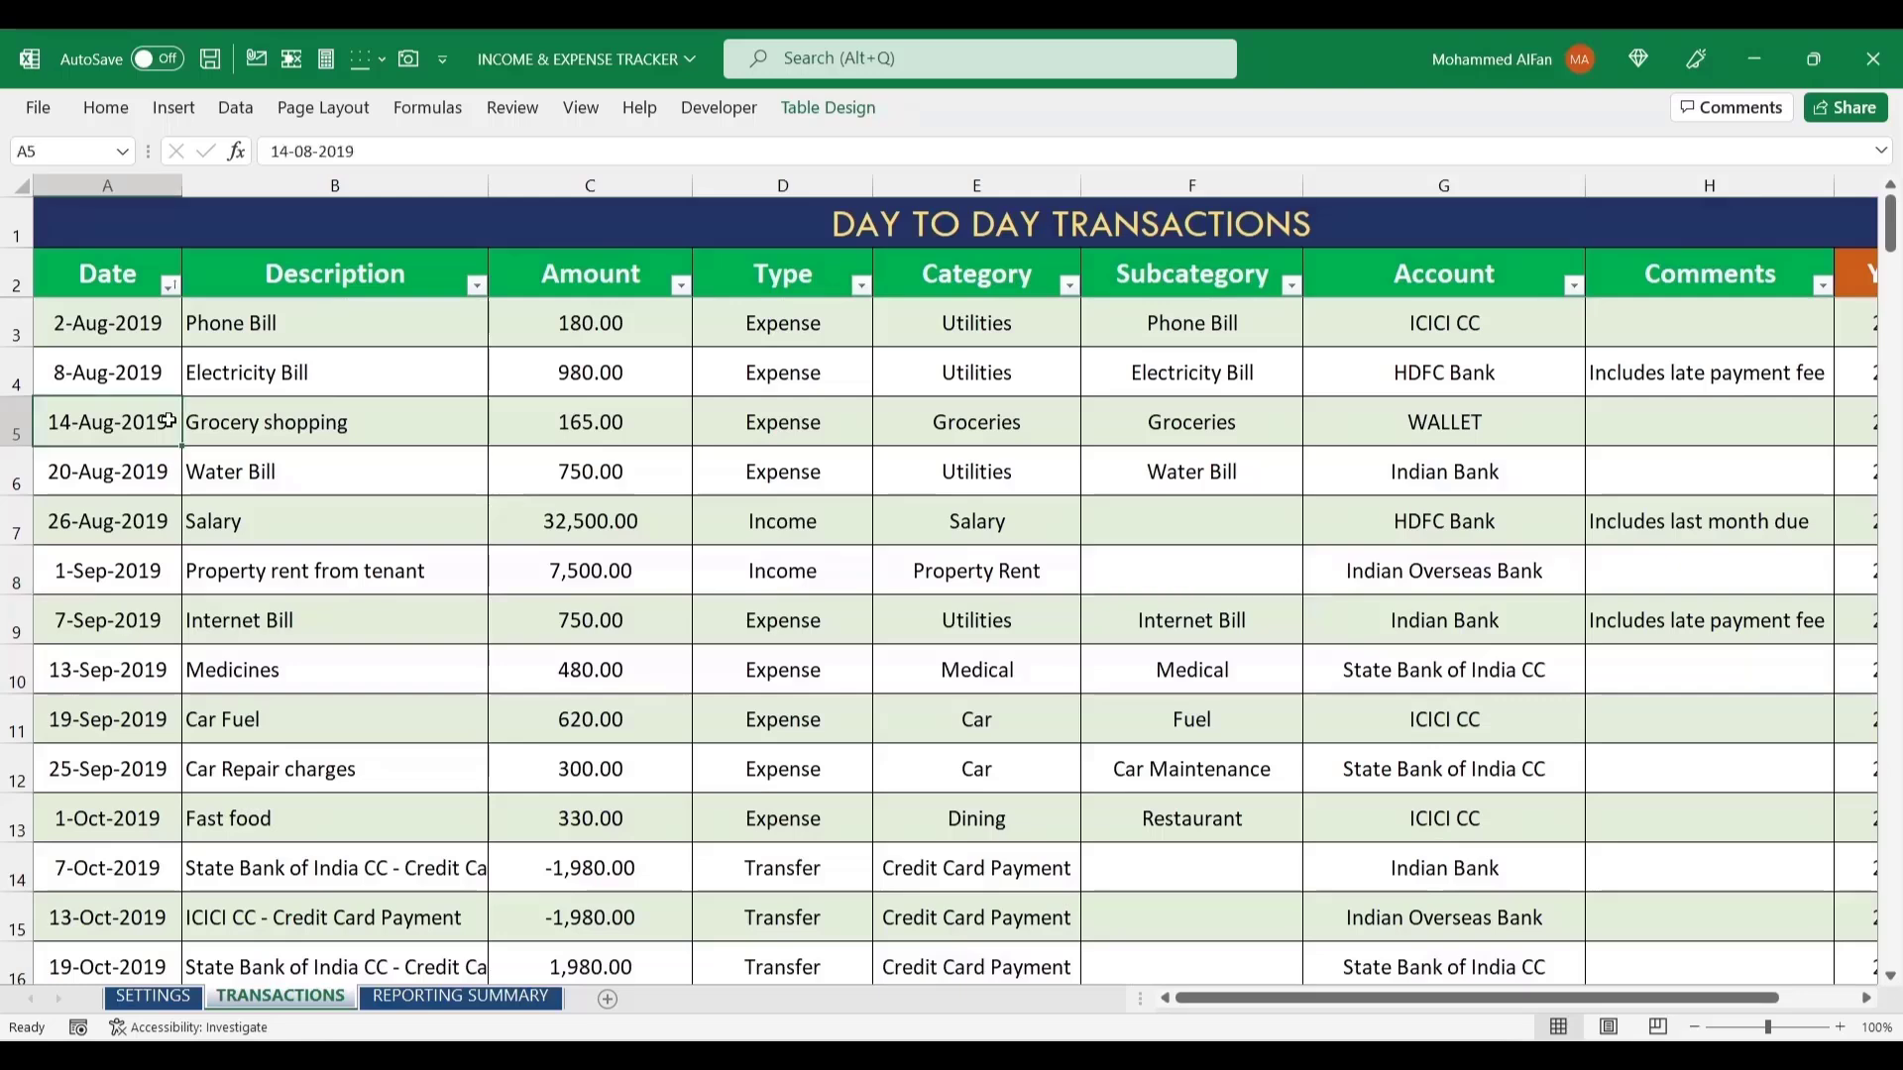
pyautogui.scroll(-1, 170, 421)
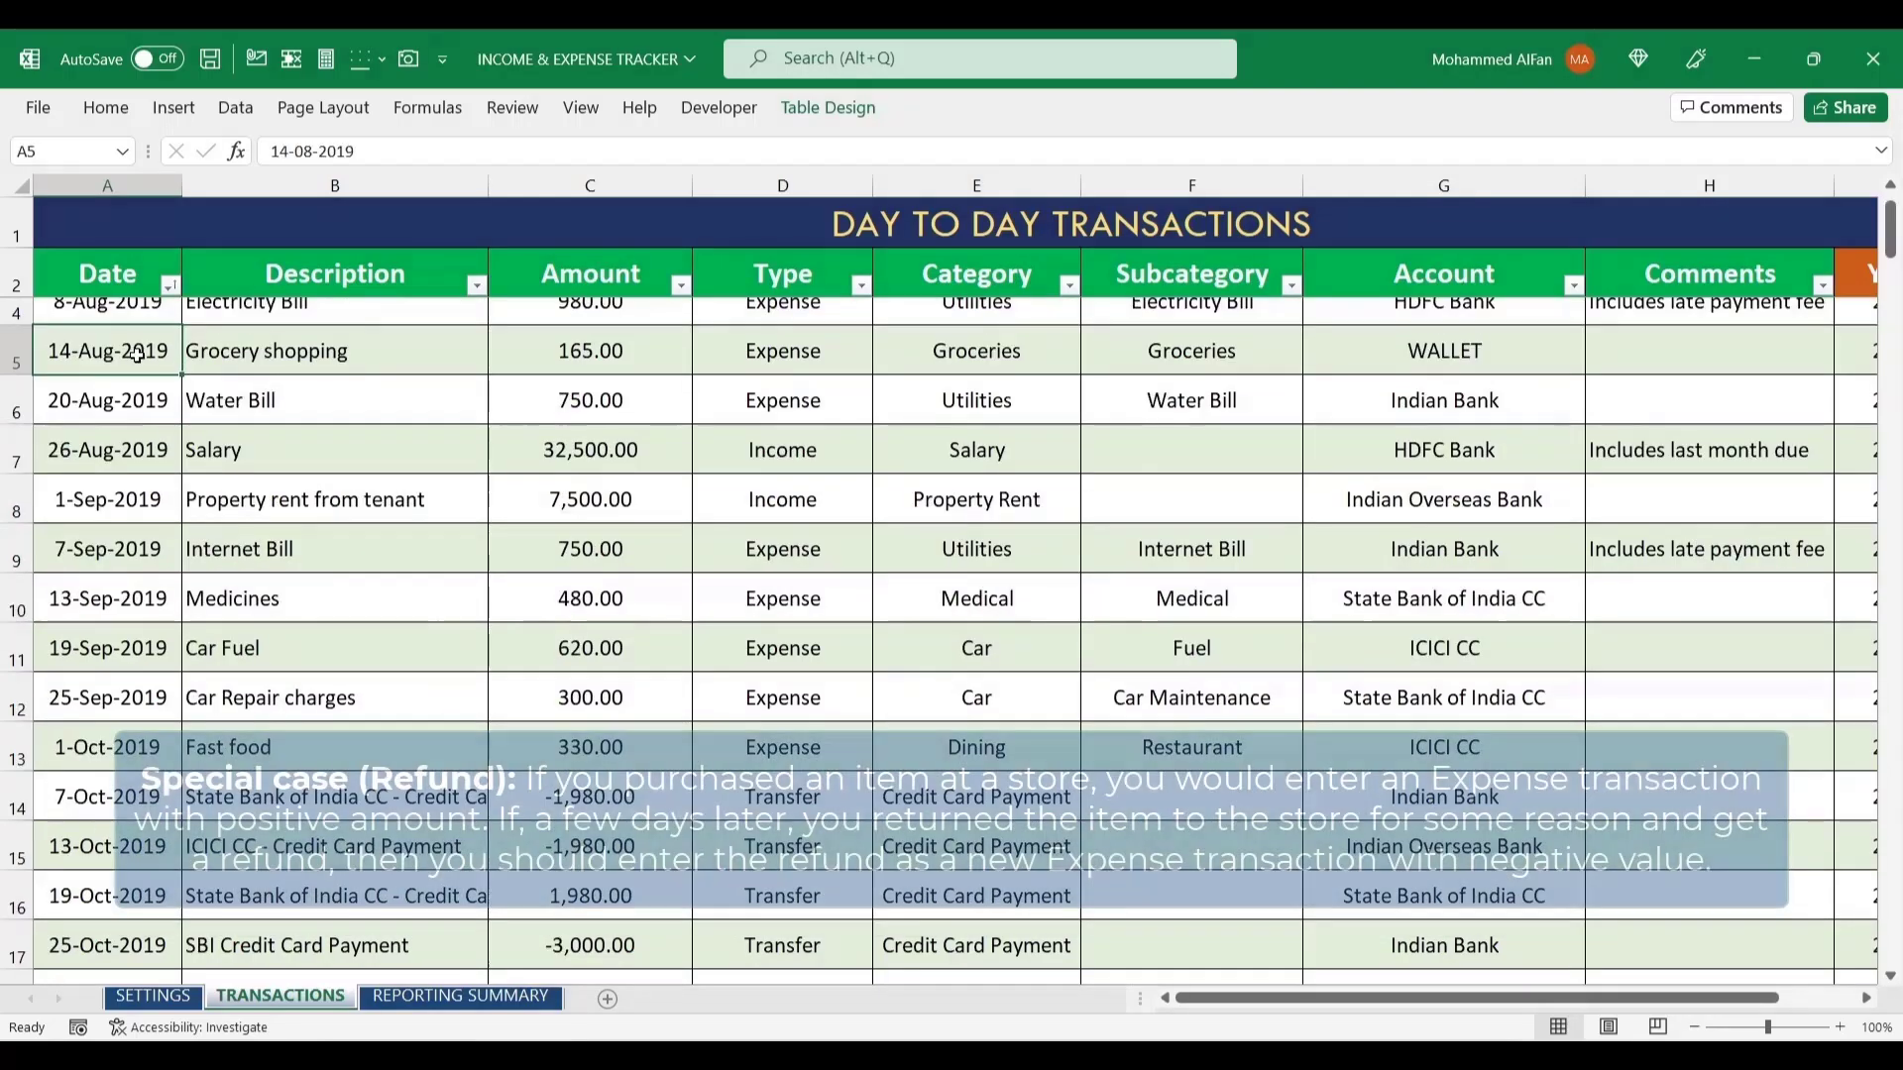
pyautogui.moveTo(139, 350); pyautogui.dragTo(1650, 351)
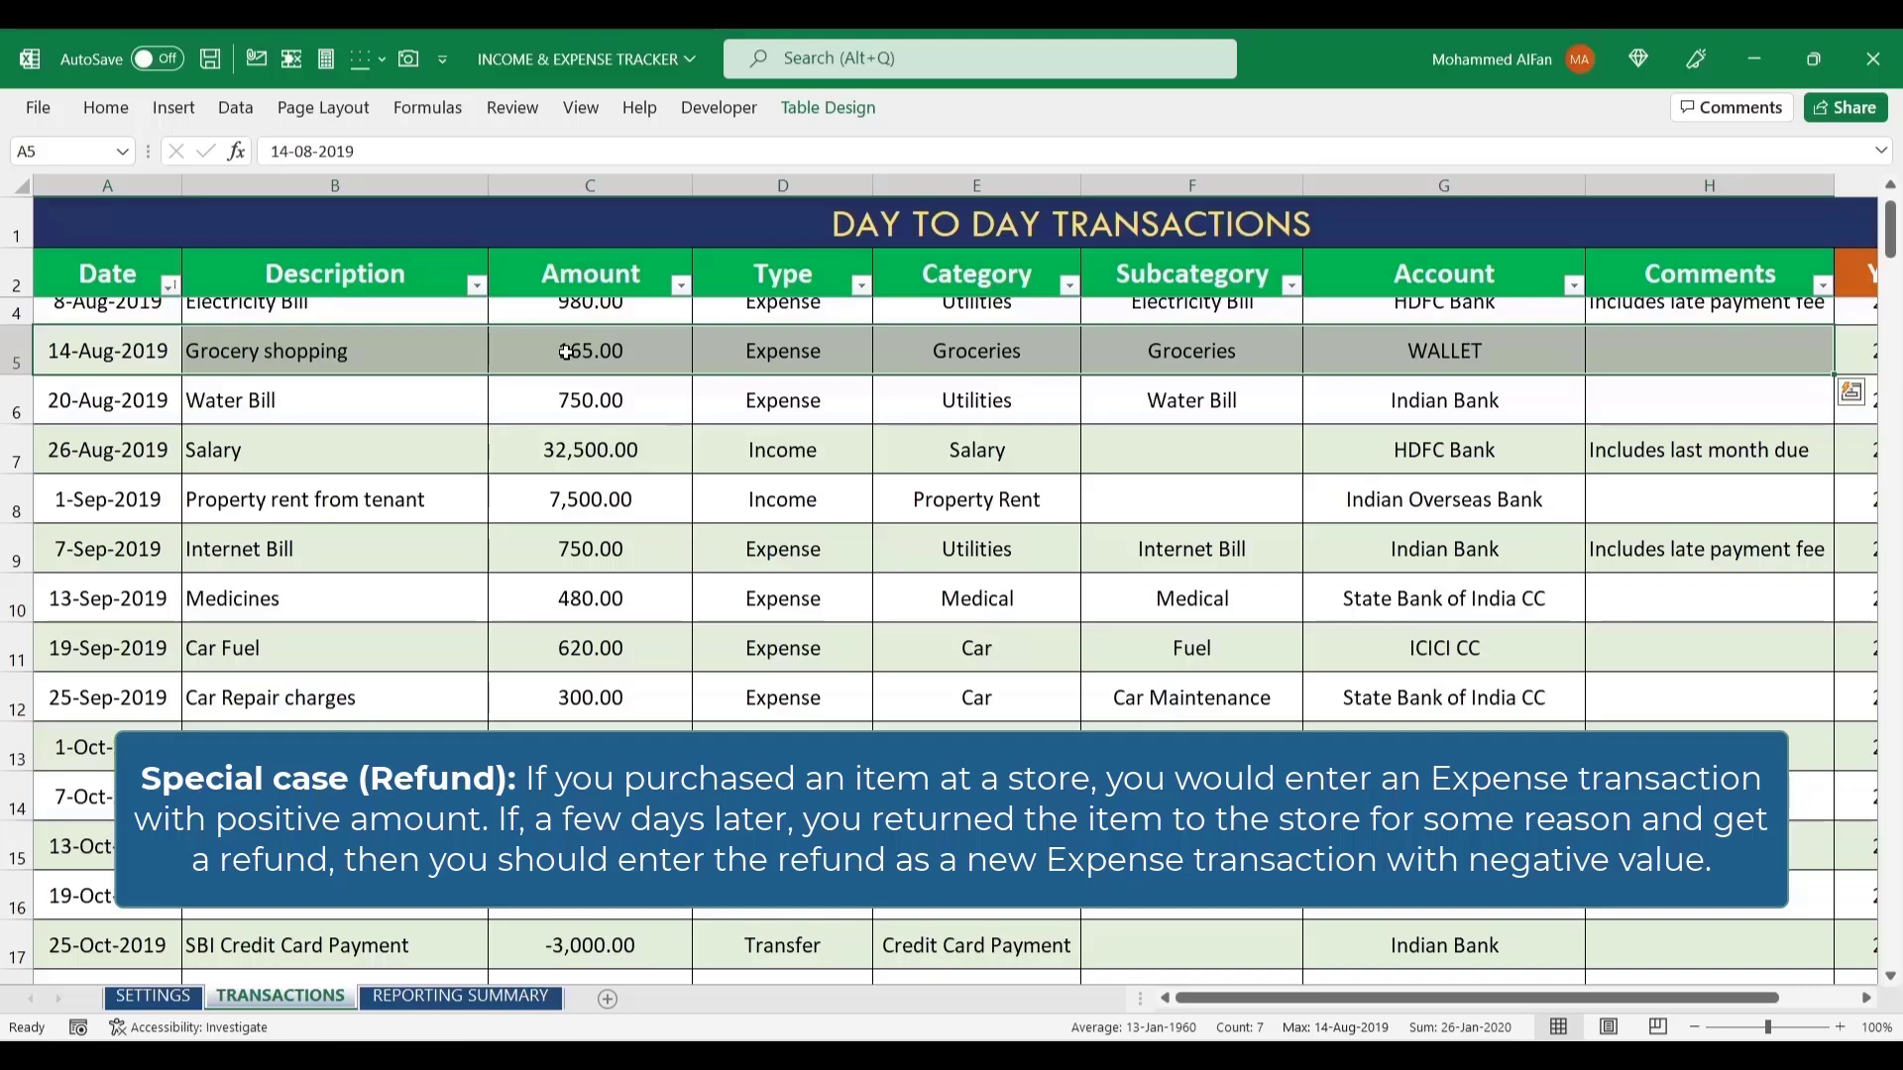
pyautogui.scroll(1, 565, 351)
pyautogui.moveTo(107, 472); pyautogui.dragTo(1189, 472)
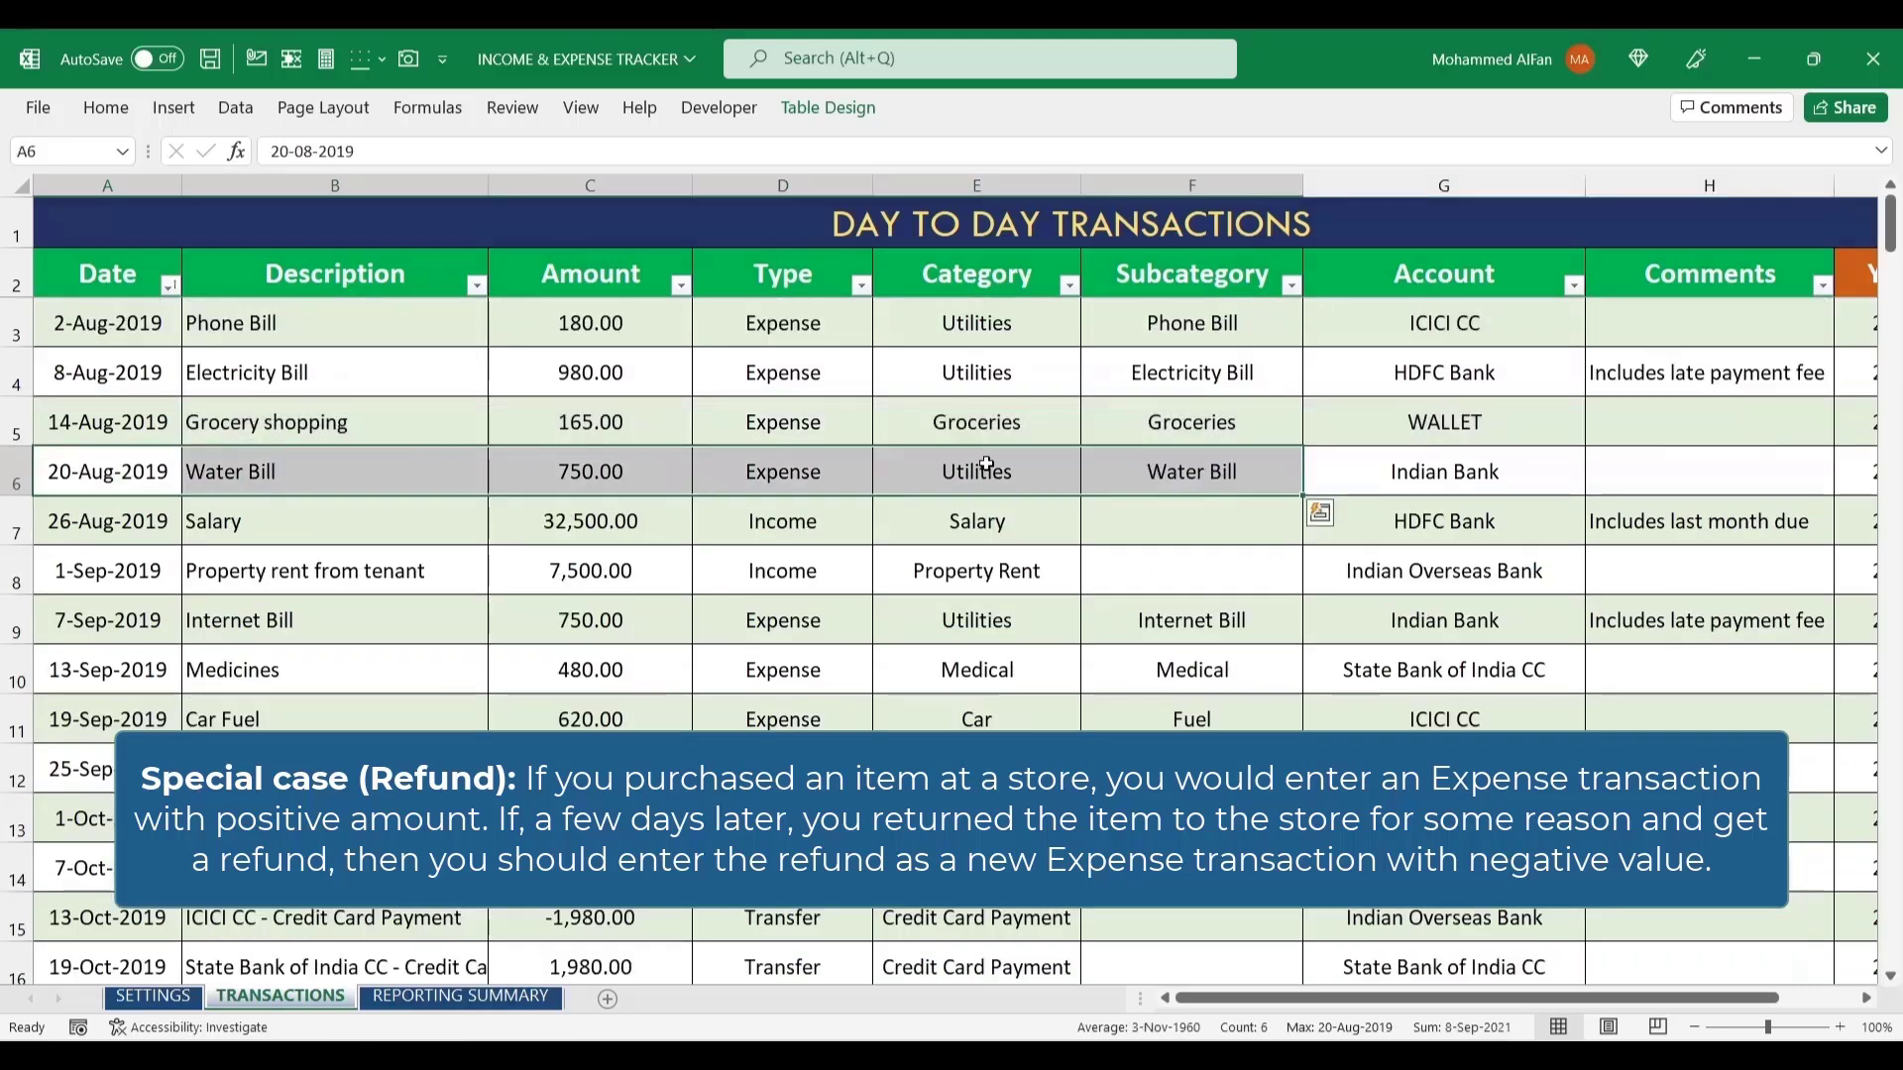
pyautogui.click(556, 473)
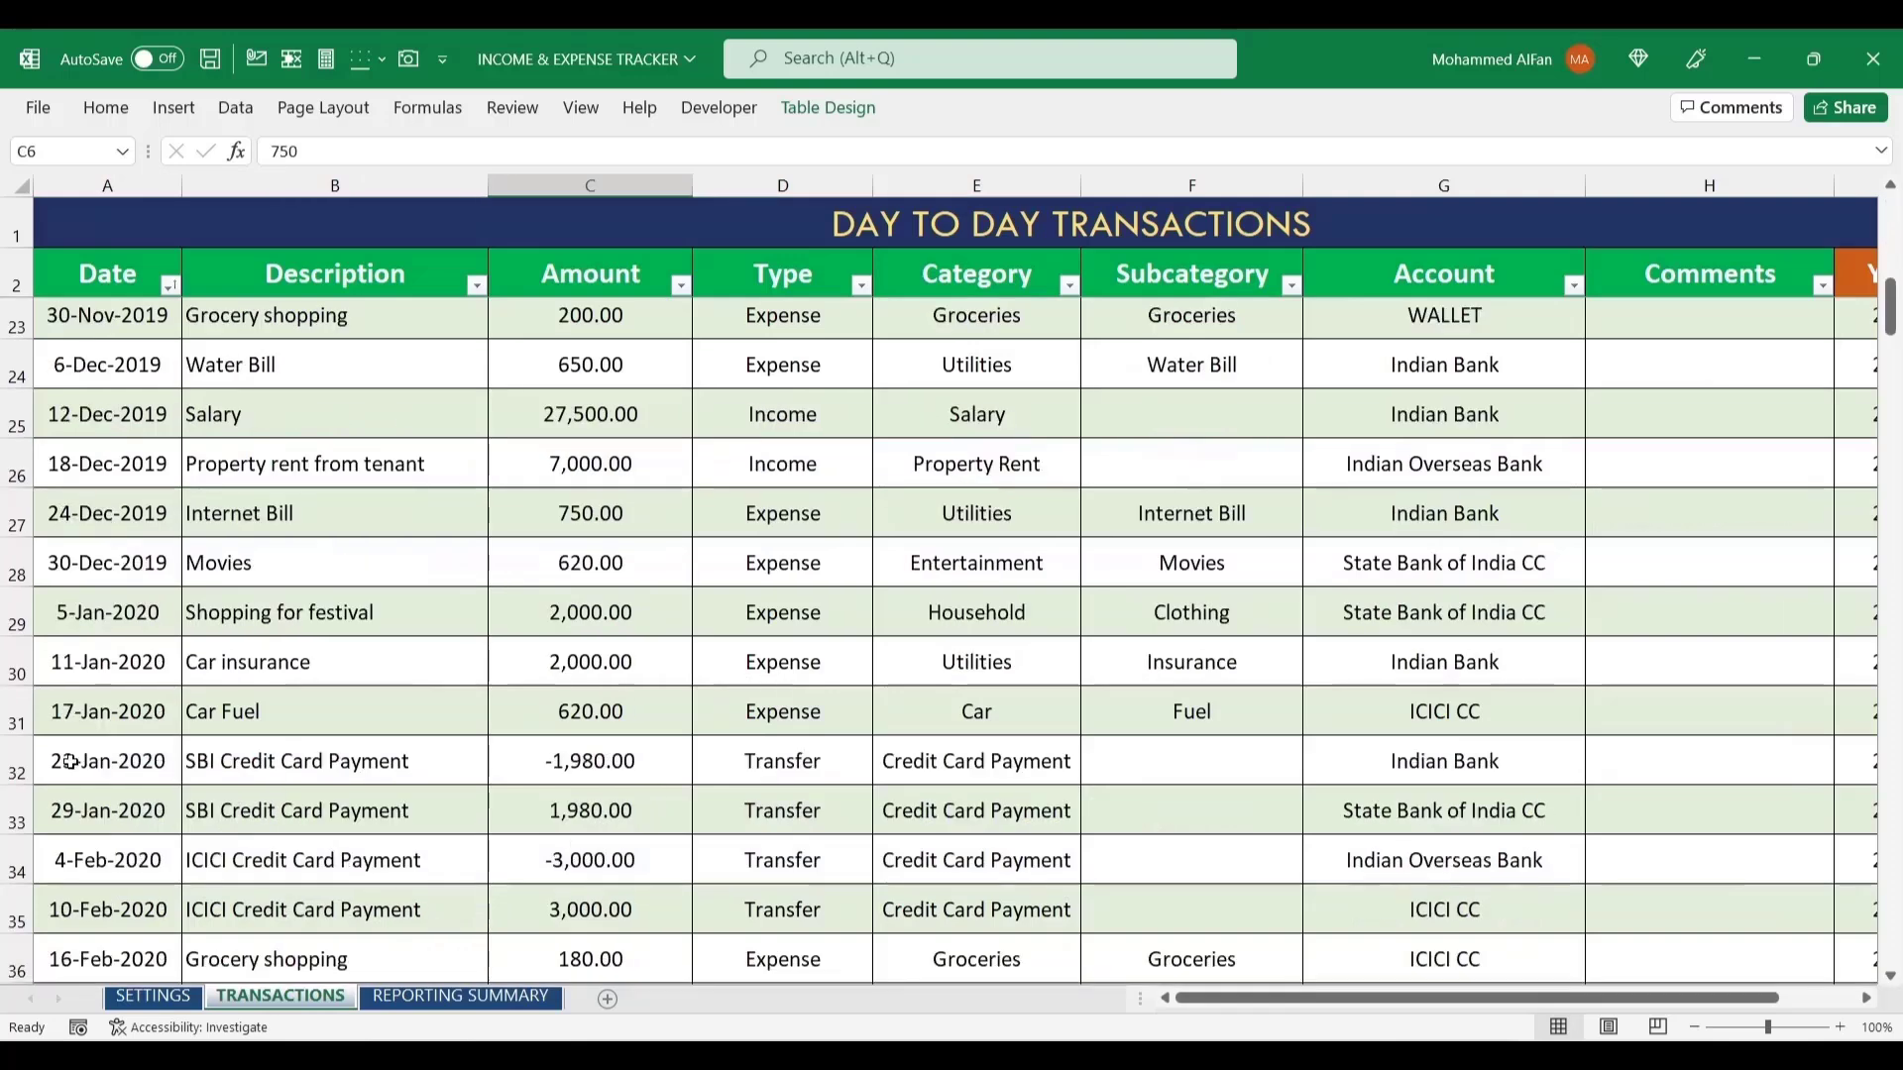
# - Scroll the transactions and inspect the paired SBI Credit Card Payment transfers in rows 32-33
pyautogui.scroll(-7, 743, 699)
pyautogui.moveTo(8, 766); pyautogui.dragTo(10, 815)
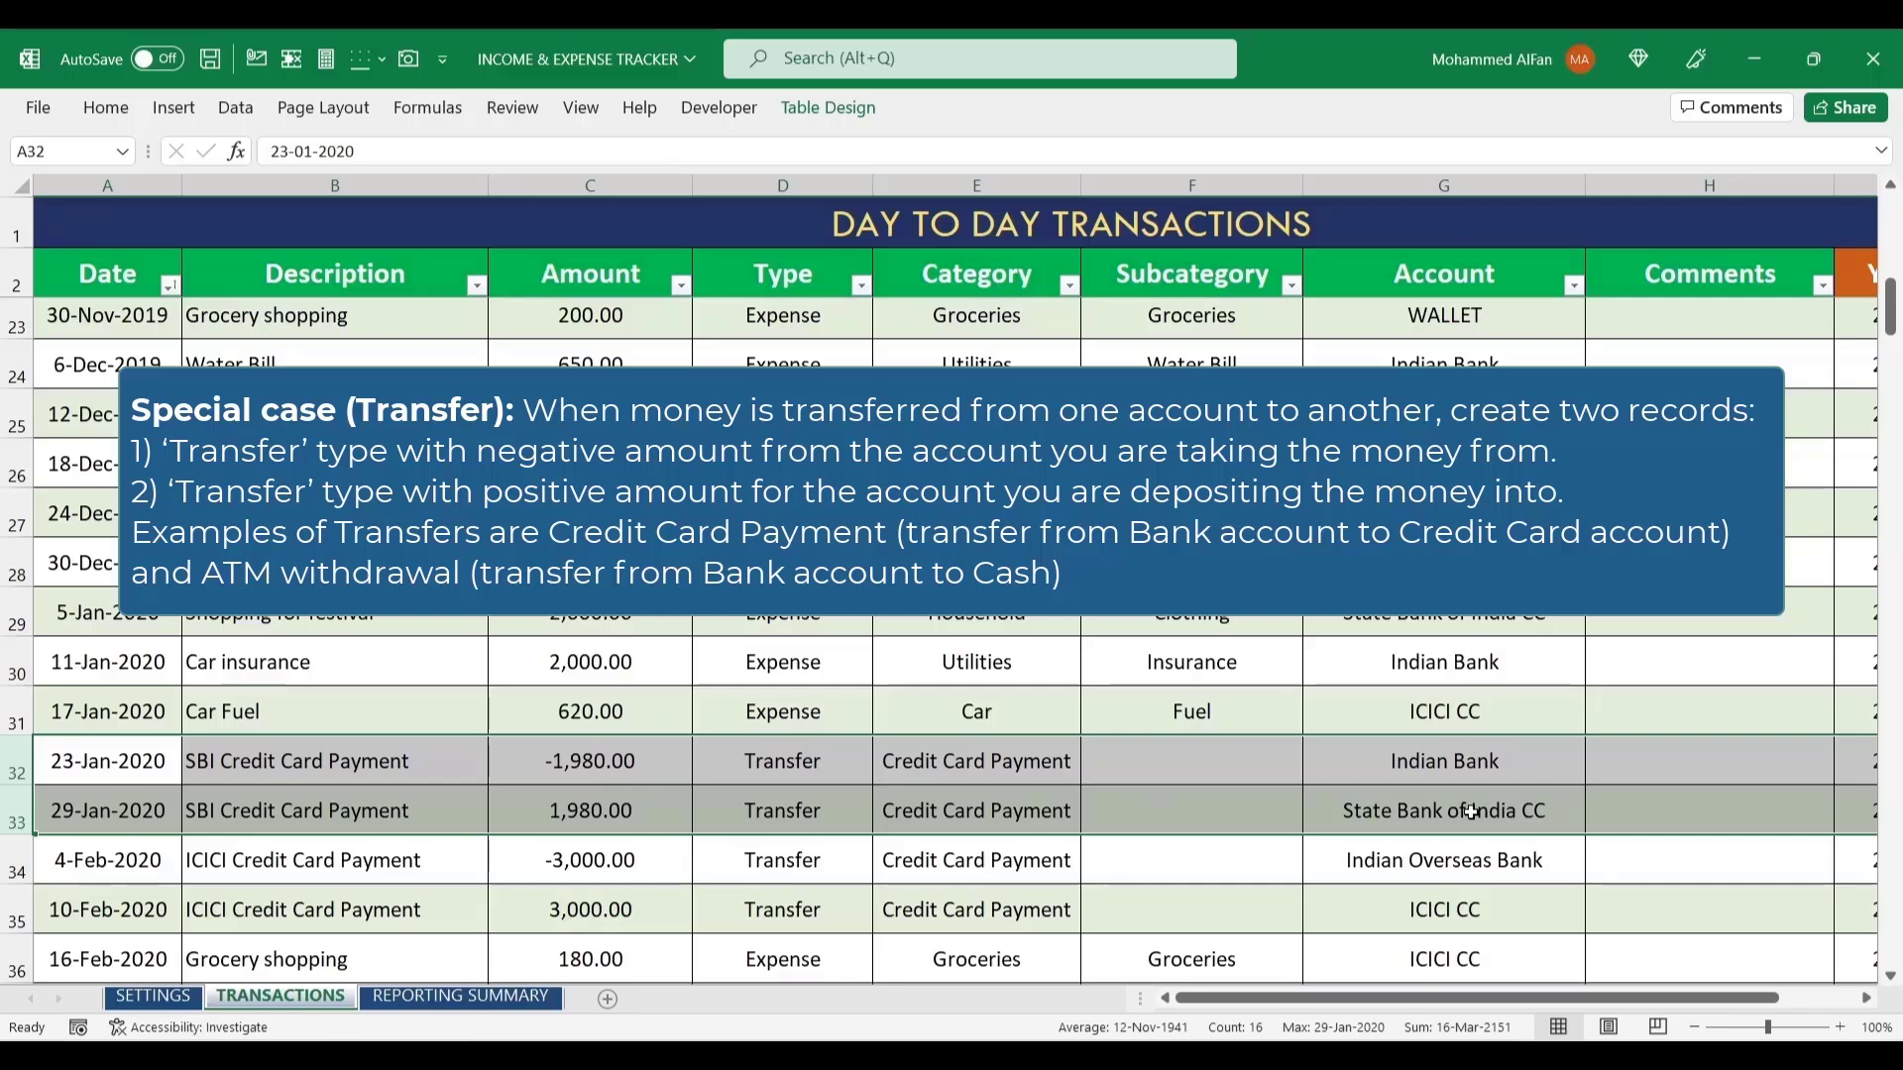
pyautogui.click(1464, 771)
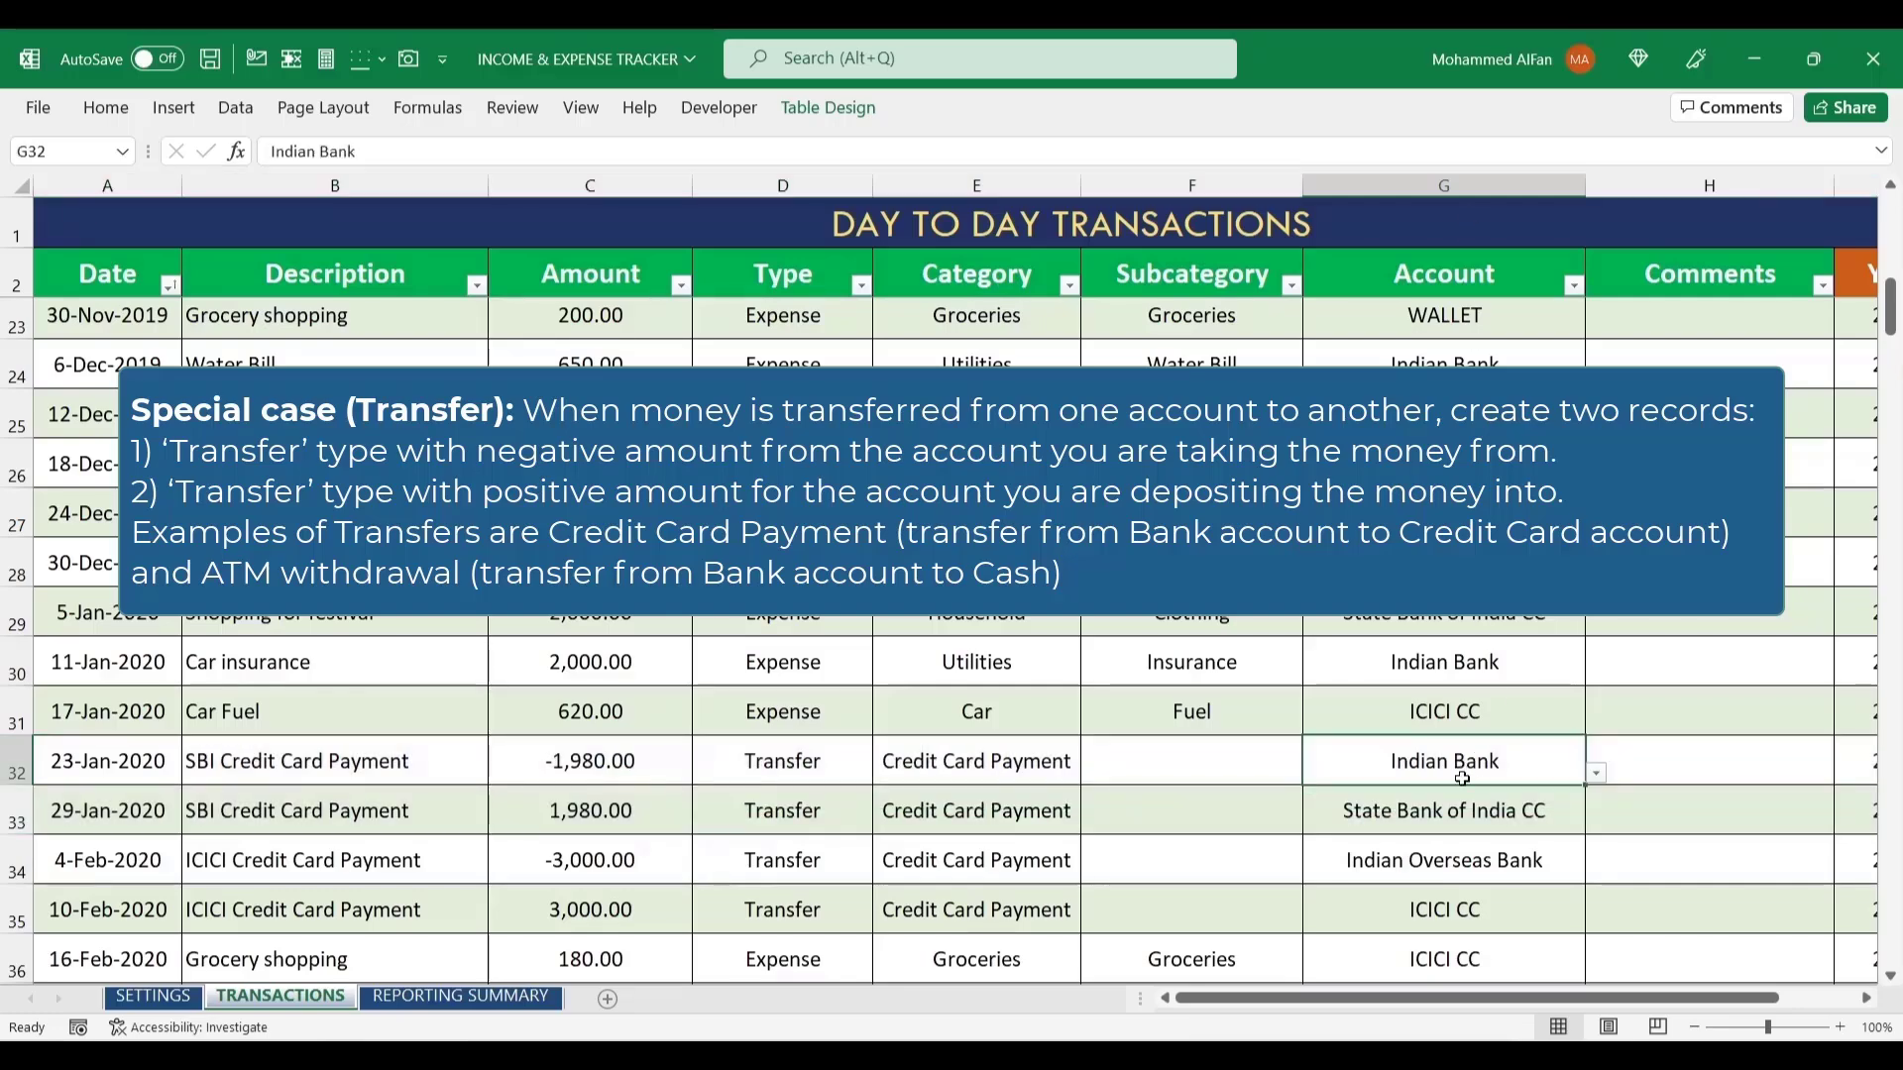
pyautogui.moveTo(1464, 779); pyautogui.dragTo(94, 783)
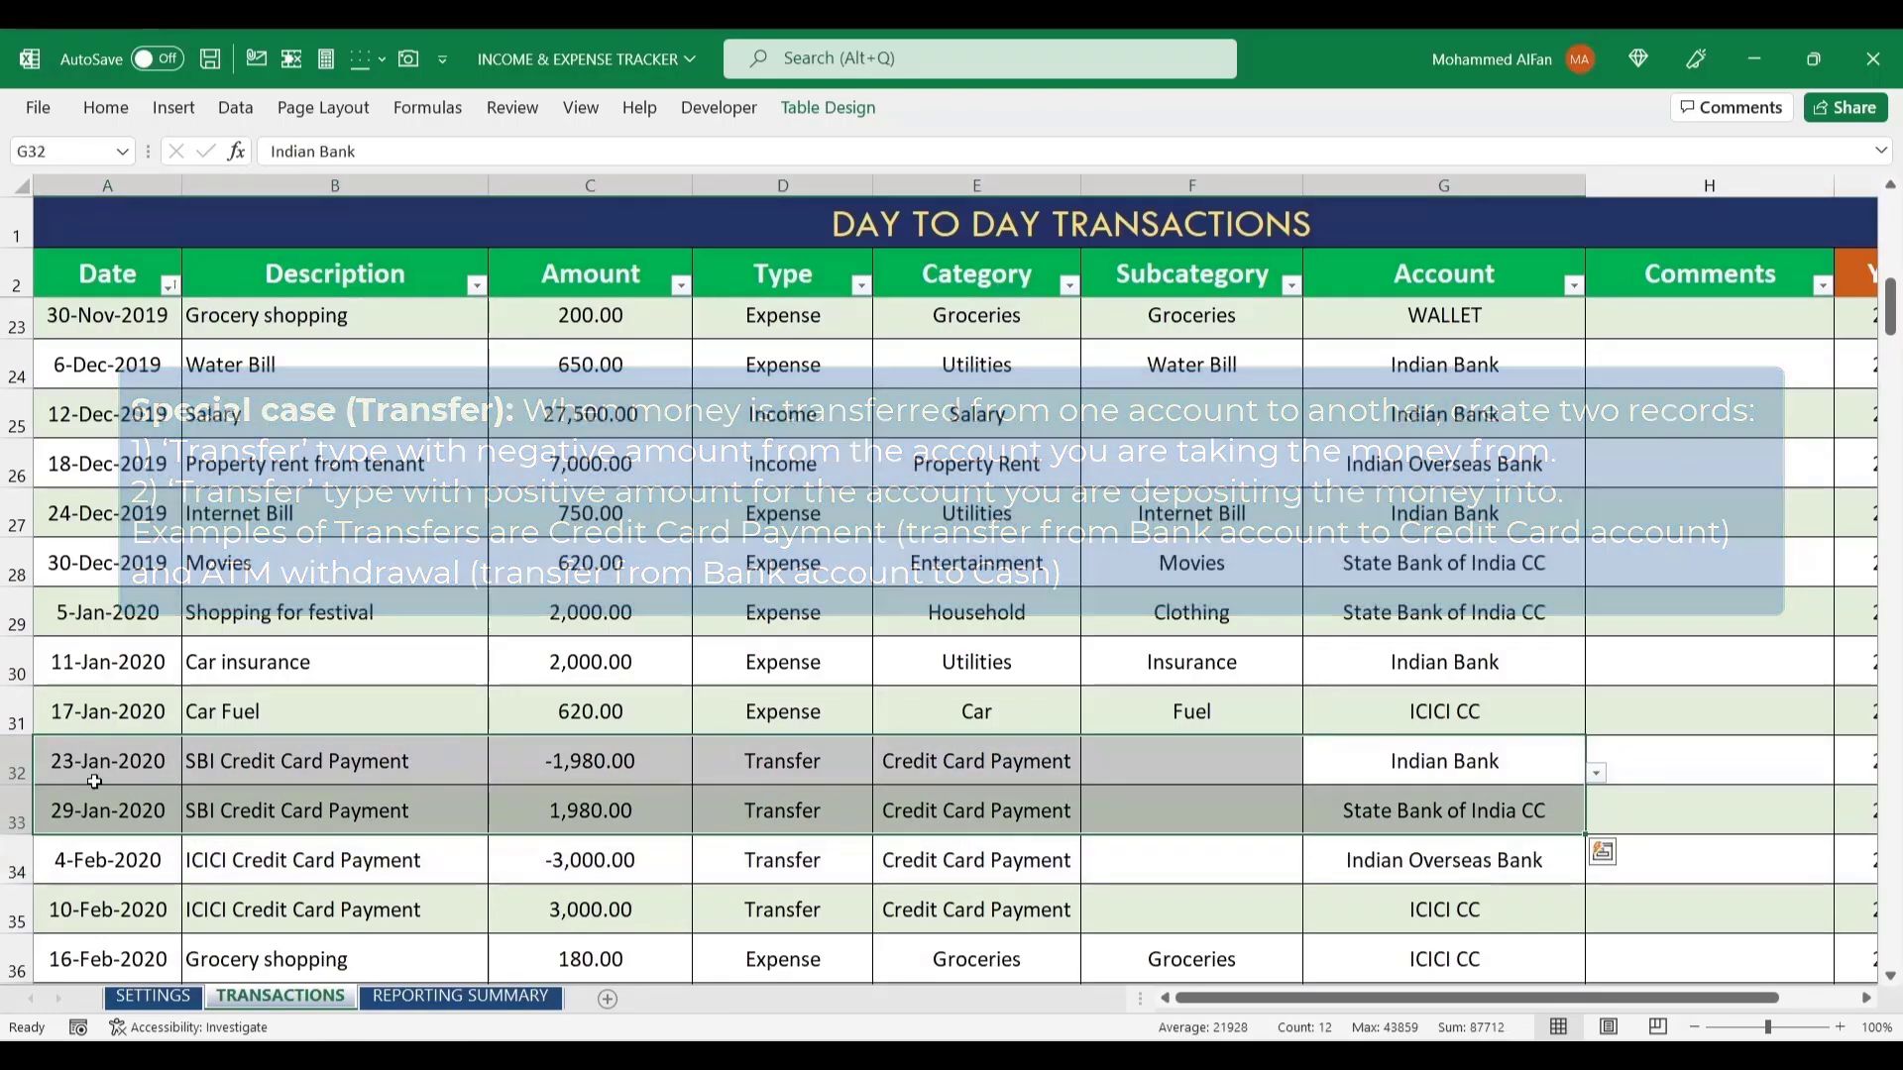
pyautogui.click(390, 771)
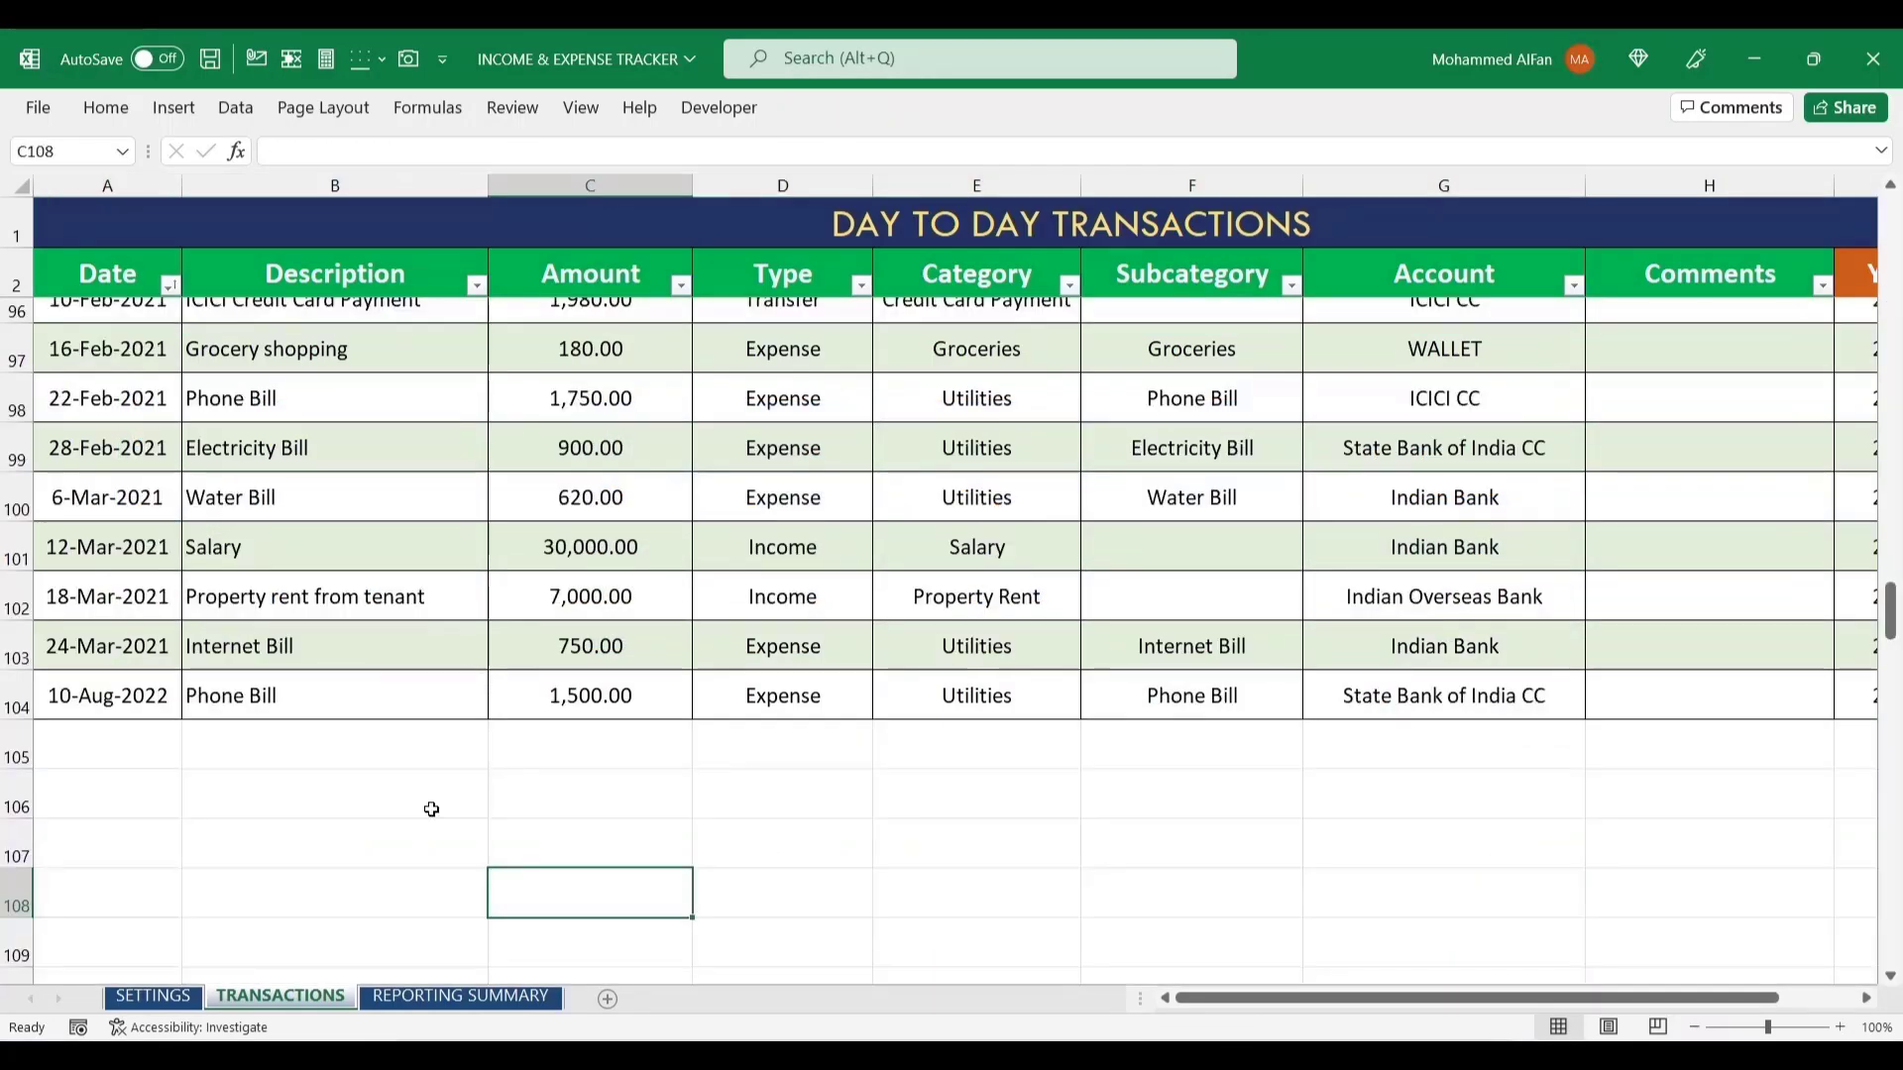
# - Delete row 104 (10-Aug-2022 Phone Bill) with Ctrl+minus, then view the Reporting Summary
pyautogui.click(13, 703)
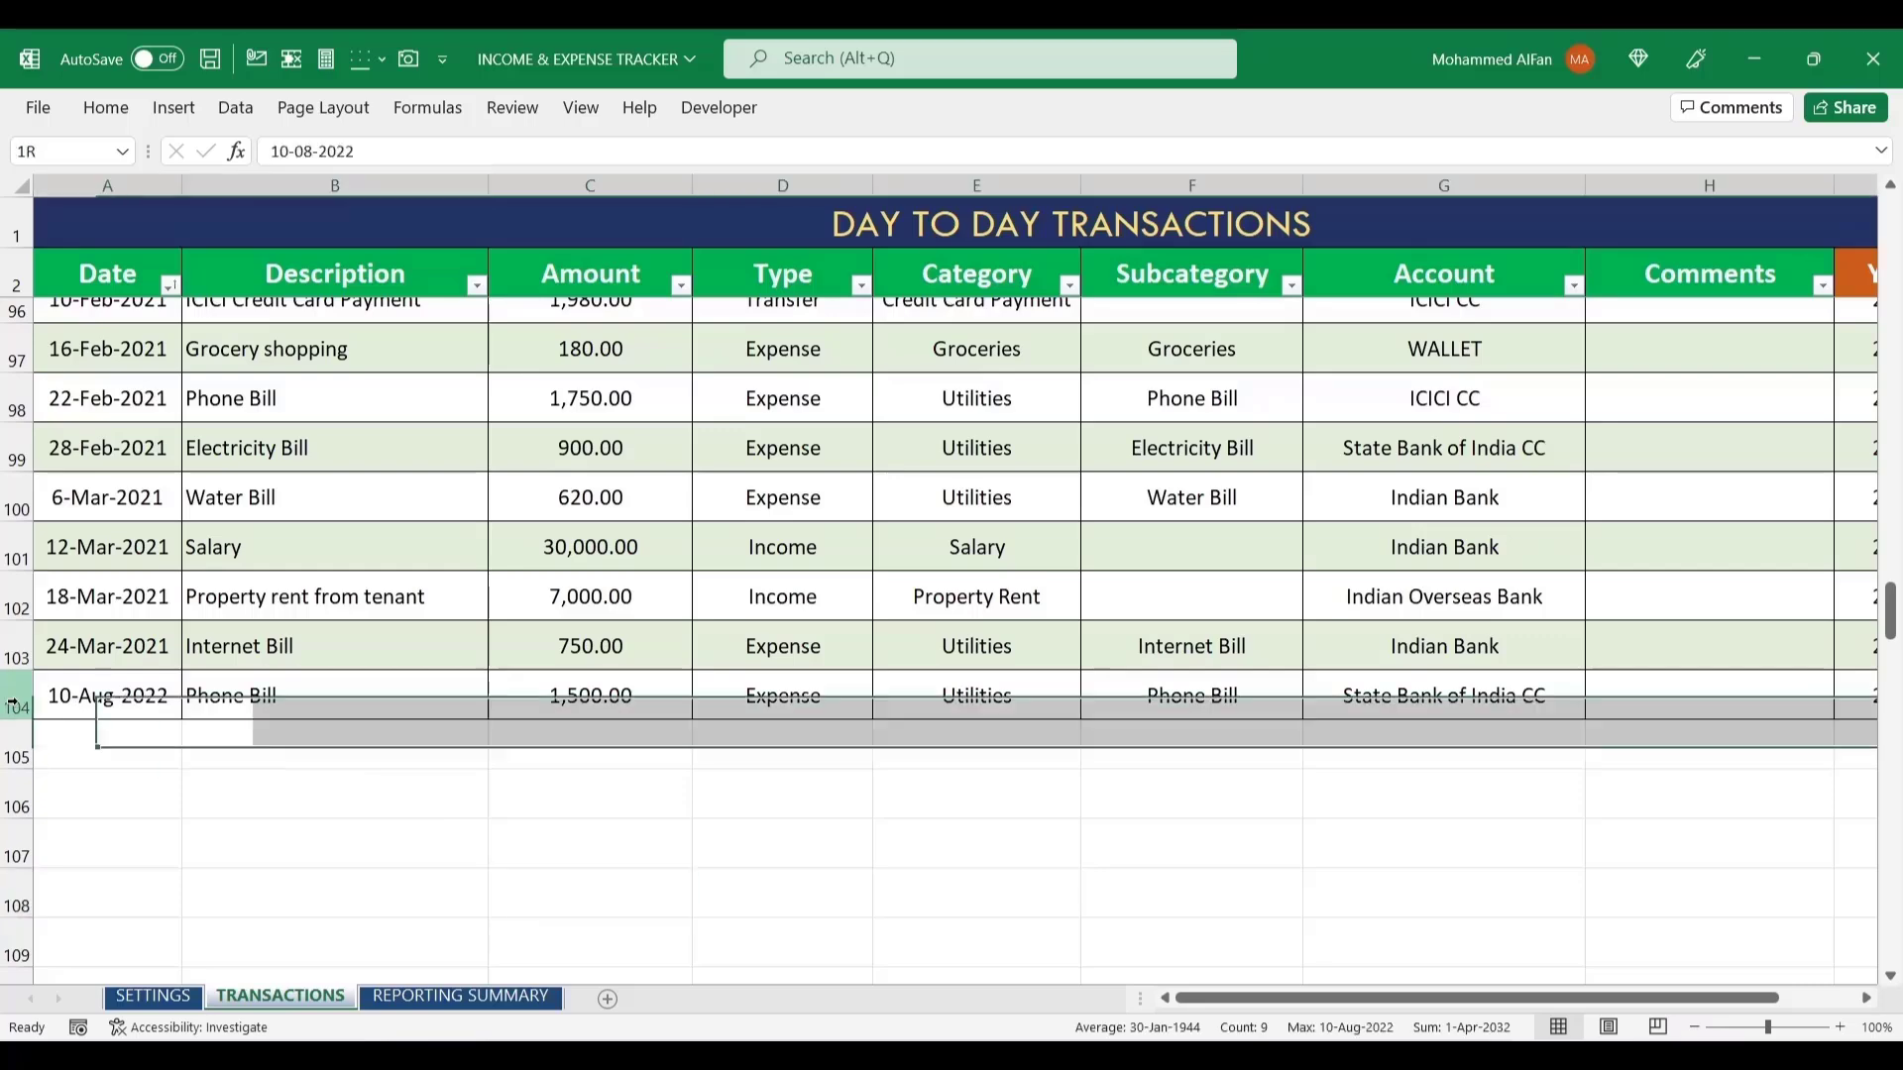
pyautogui.hotkey('ctrl', '-')
pyautogui.click(436, 755)
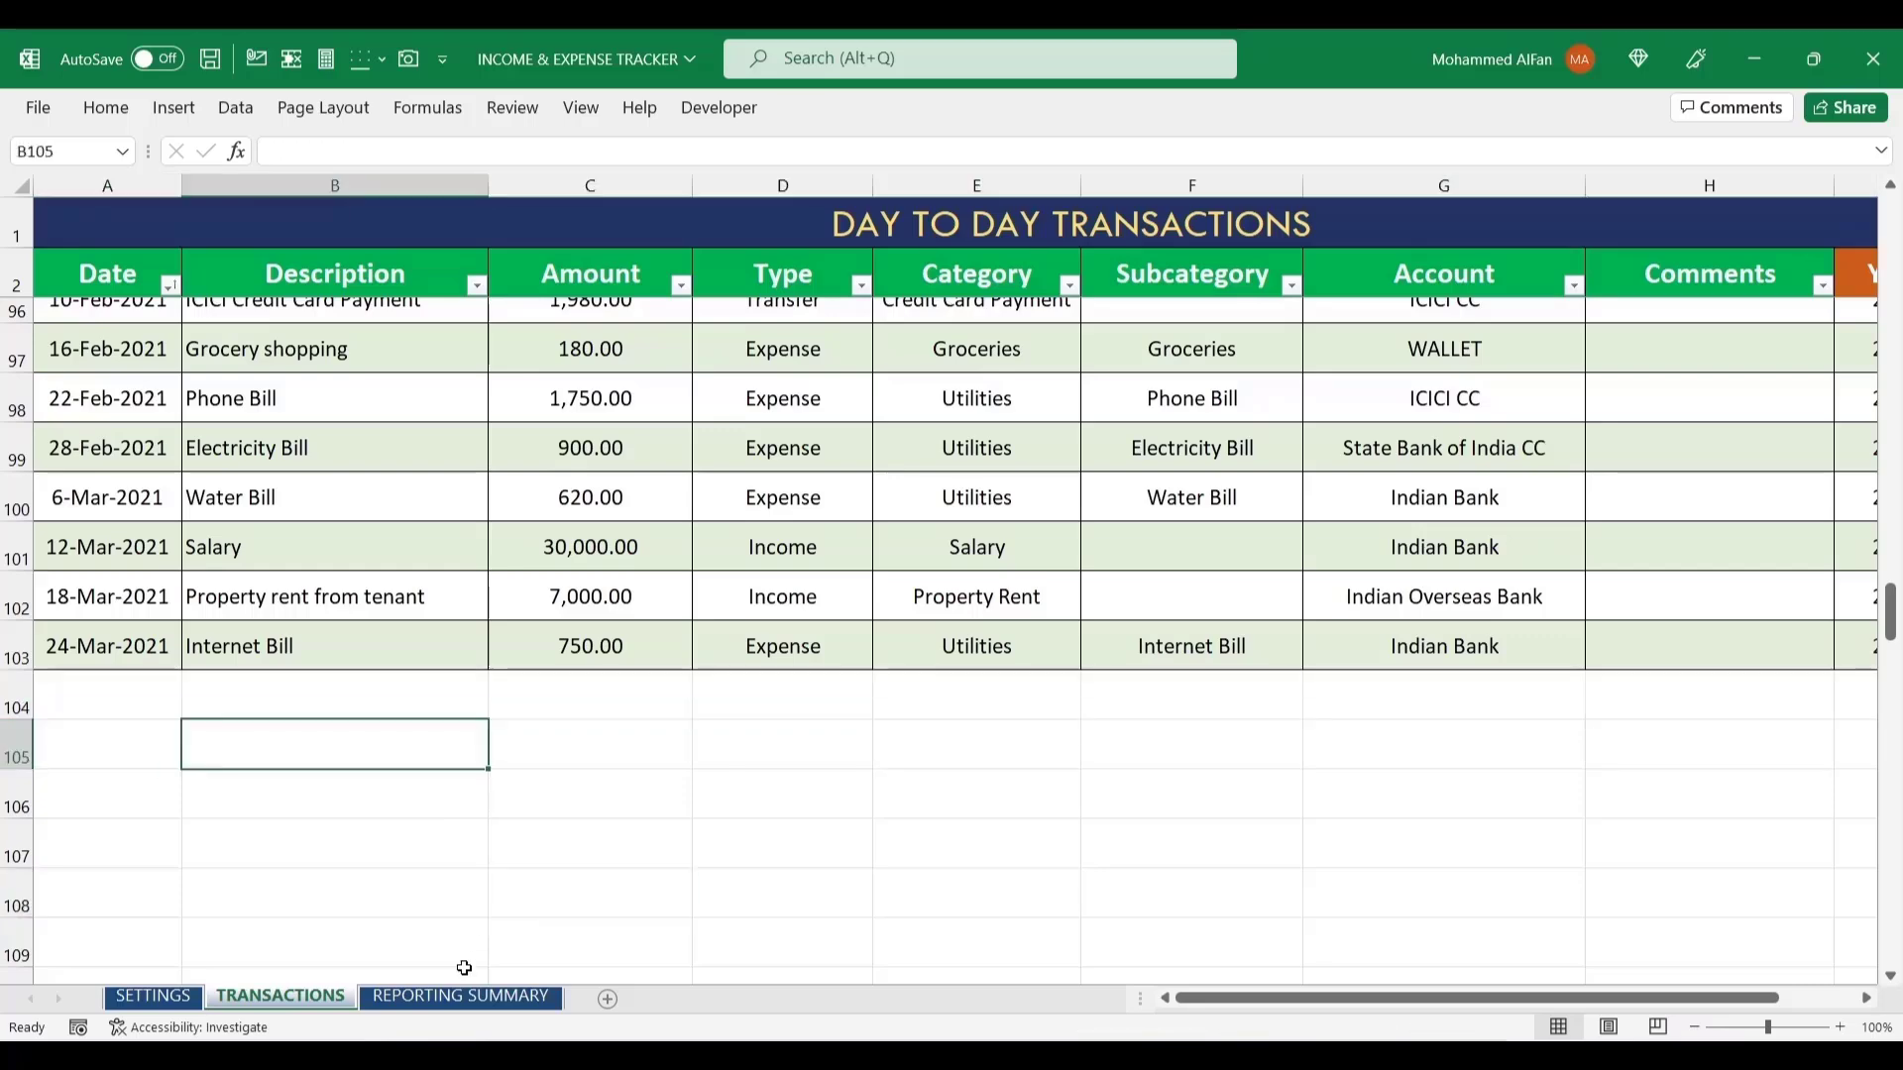
pyautogui.click(462, 997)
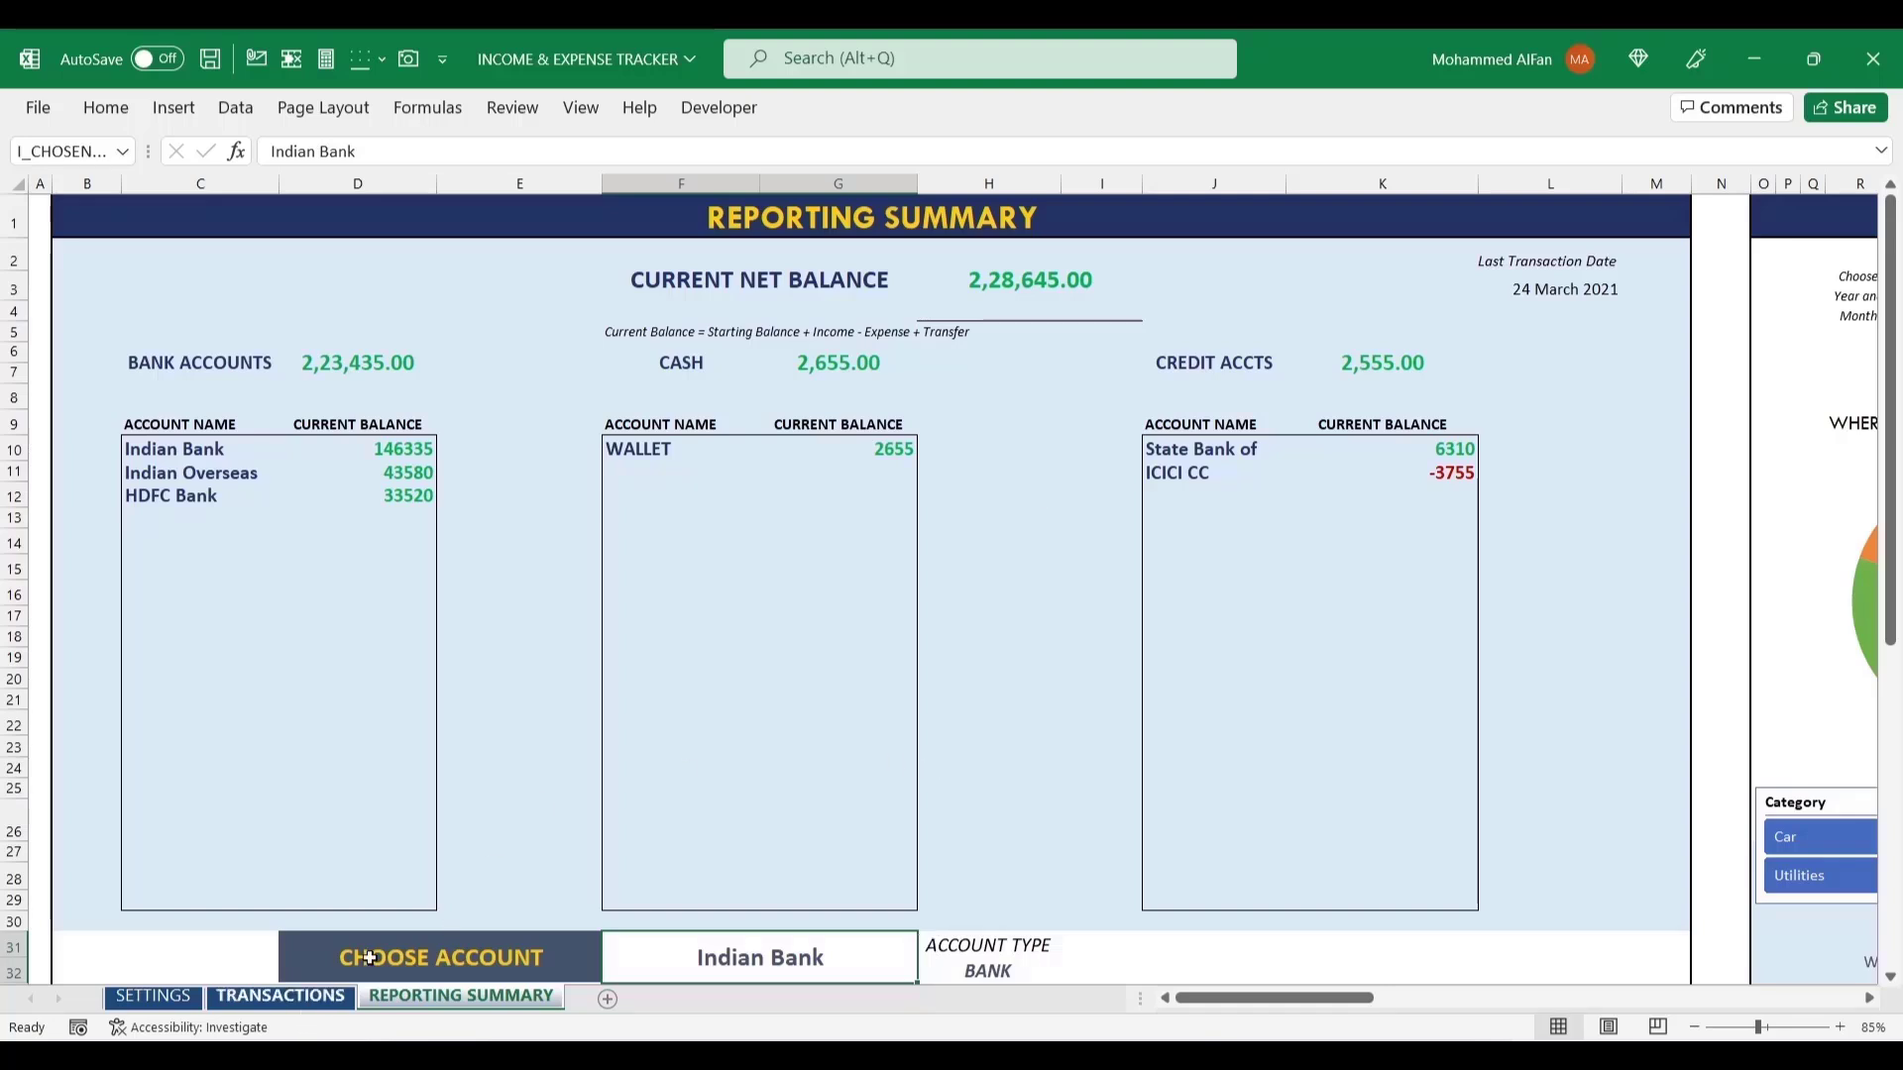
# - Inspect the net balance, bank, cash, credit totals and last-date formulas, then return to TRANSACTIONS
pyautogui.click(236, 109)
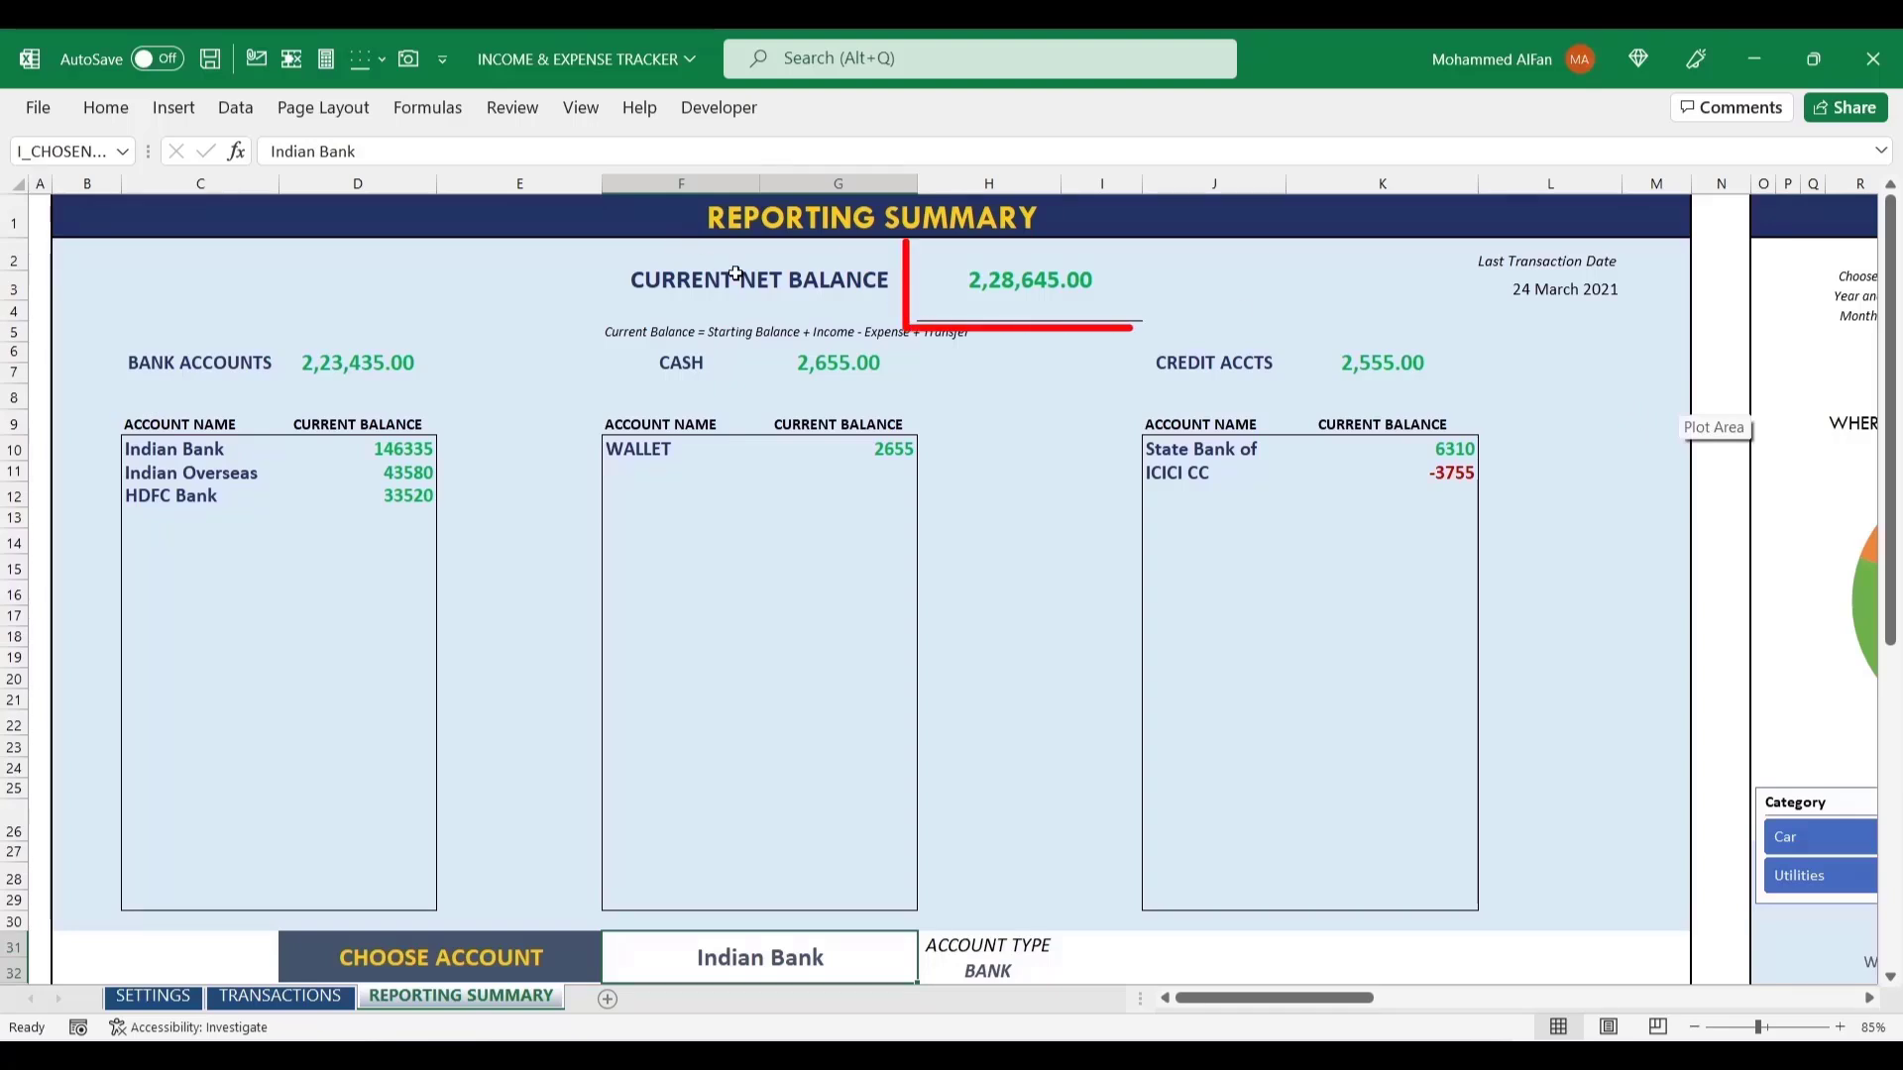
pyautogui.click(985, 279)
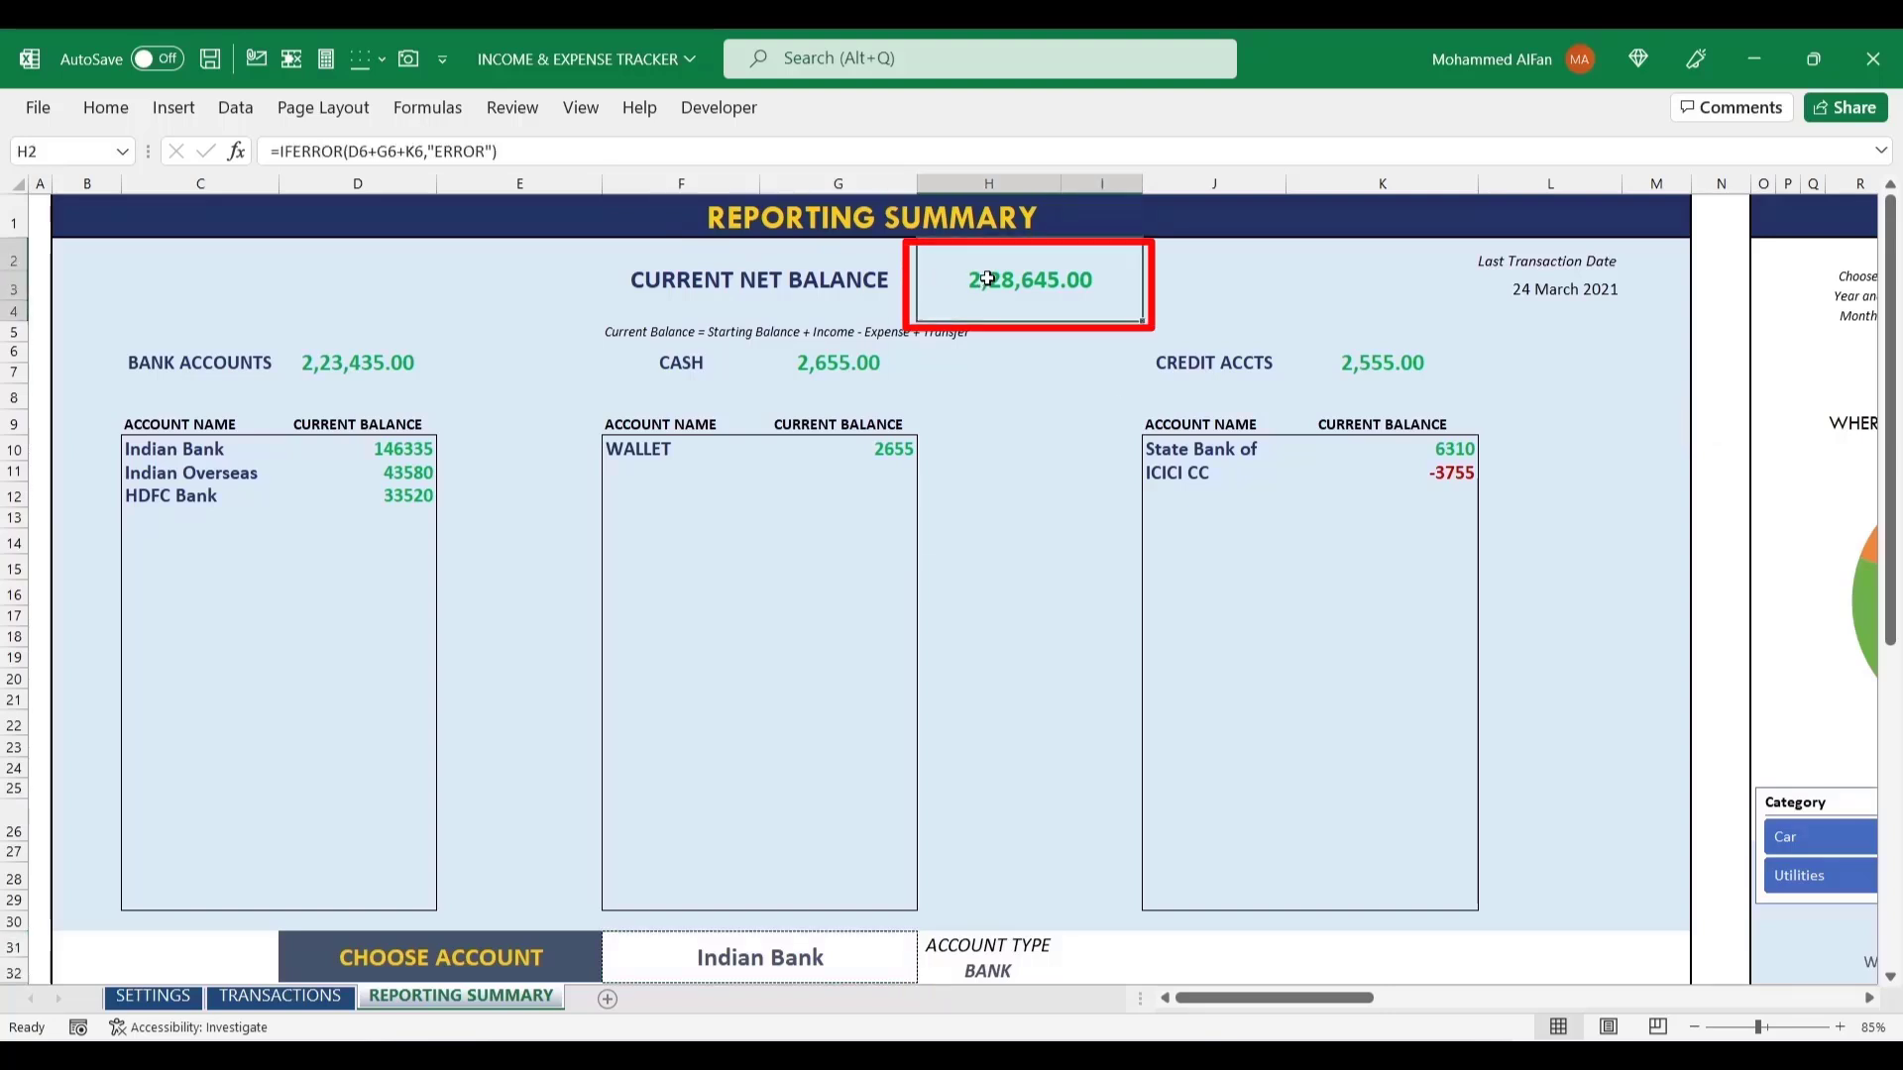
pyautogui.click(273, 357)
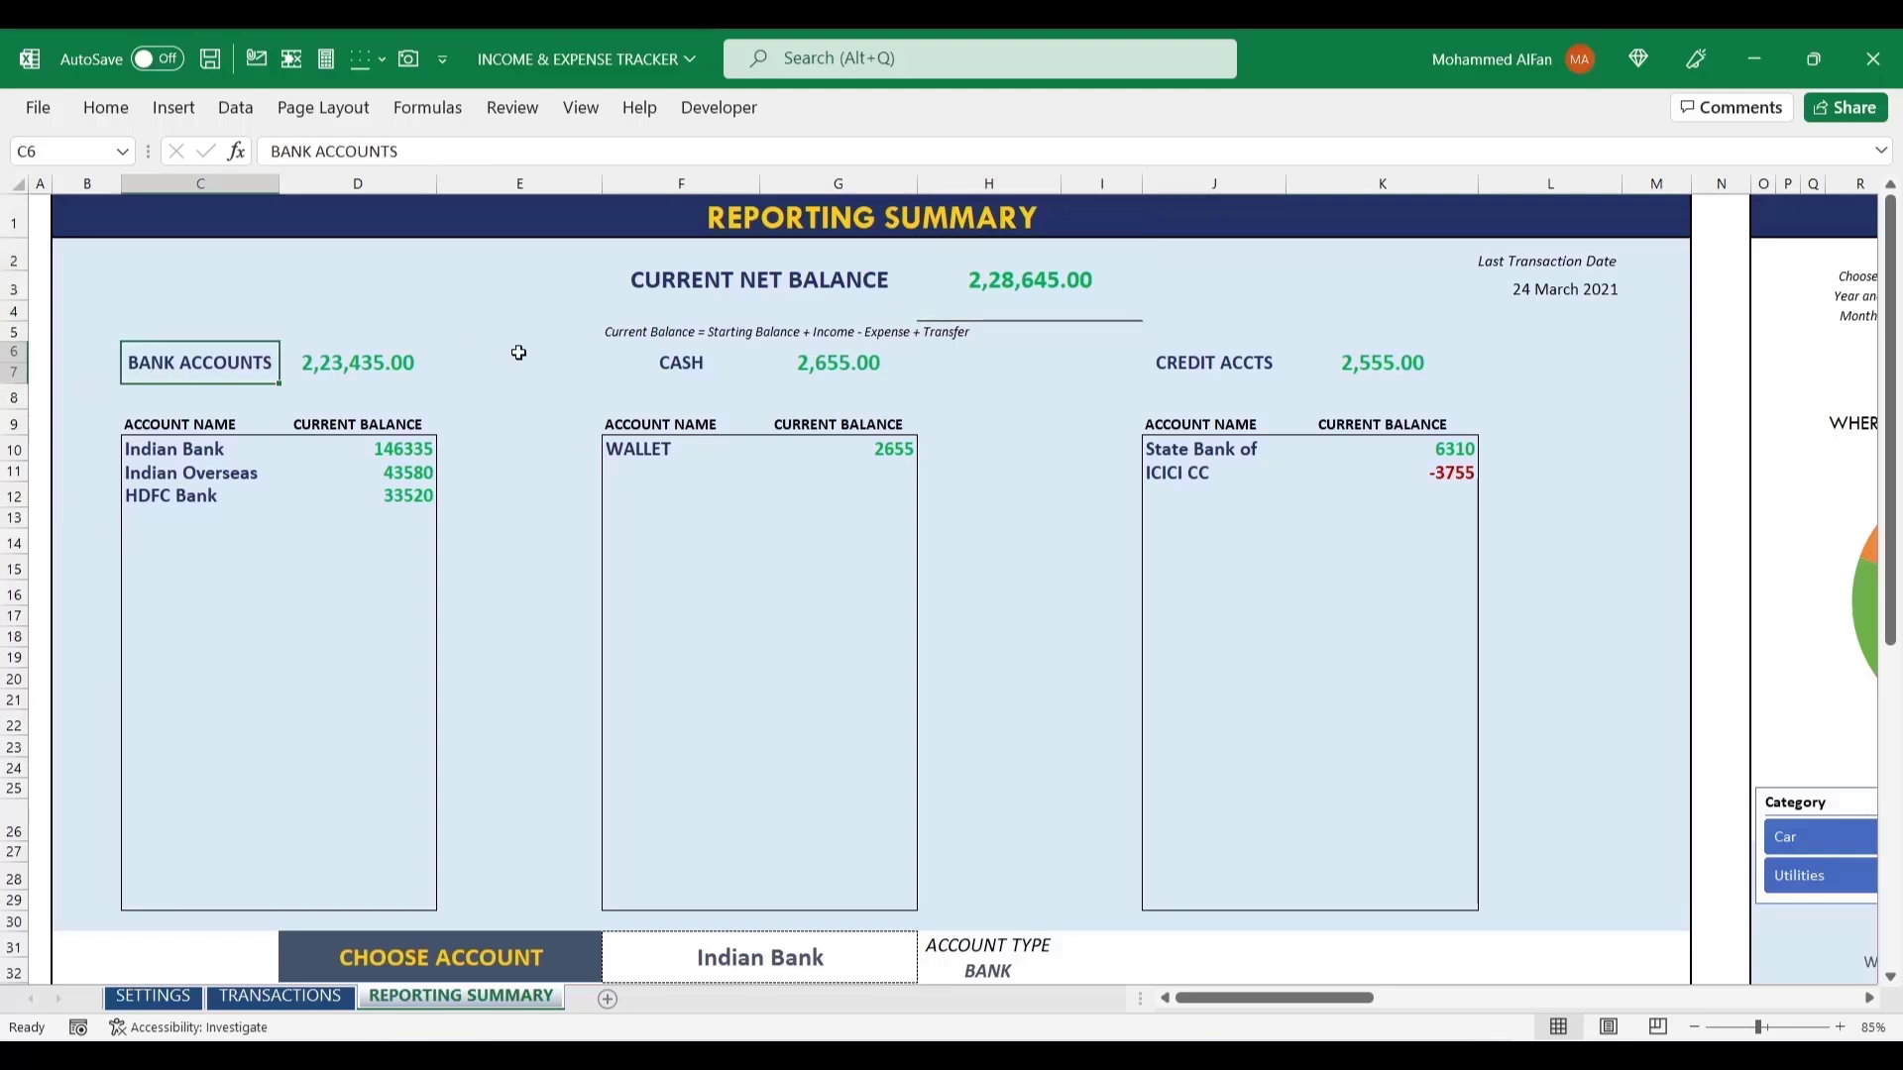
pyautogui.click(693, 375)
pyautogui.click(1234, 387)
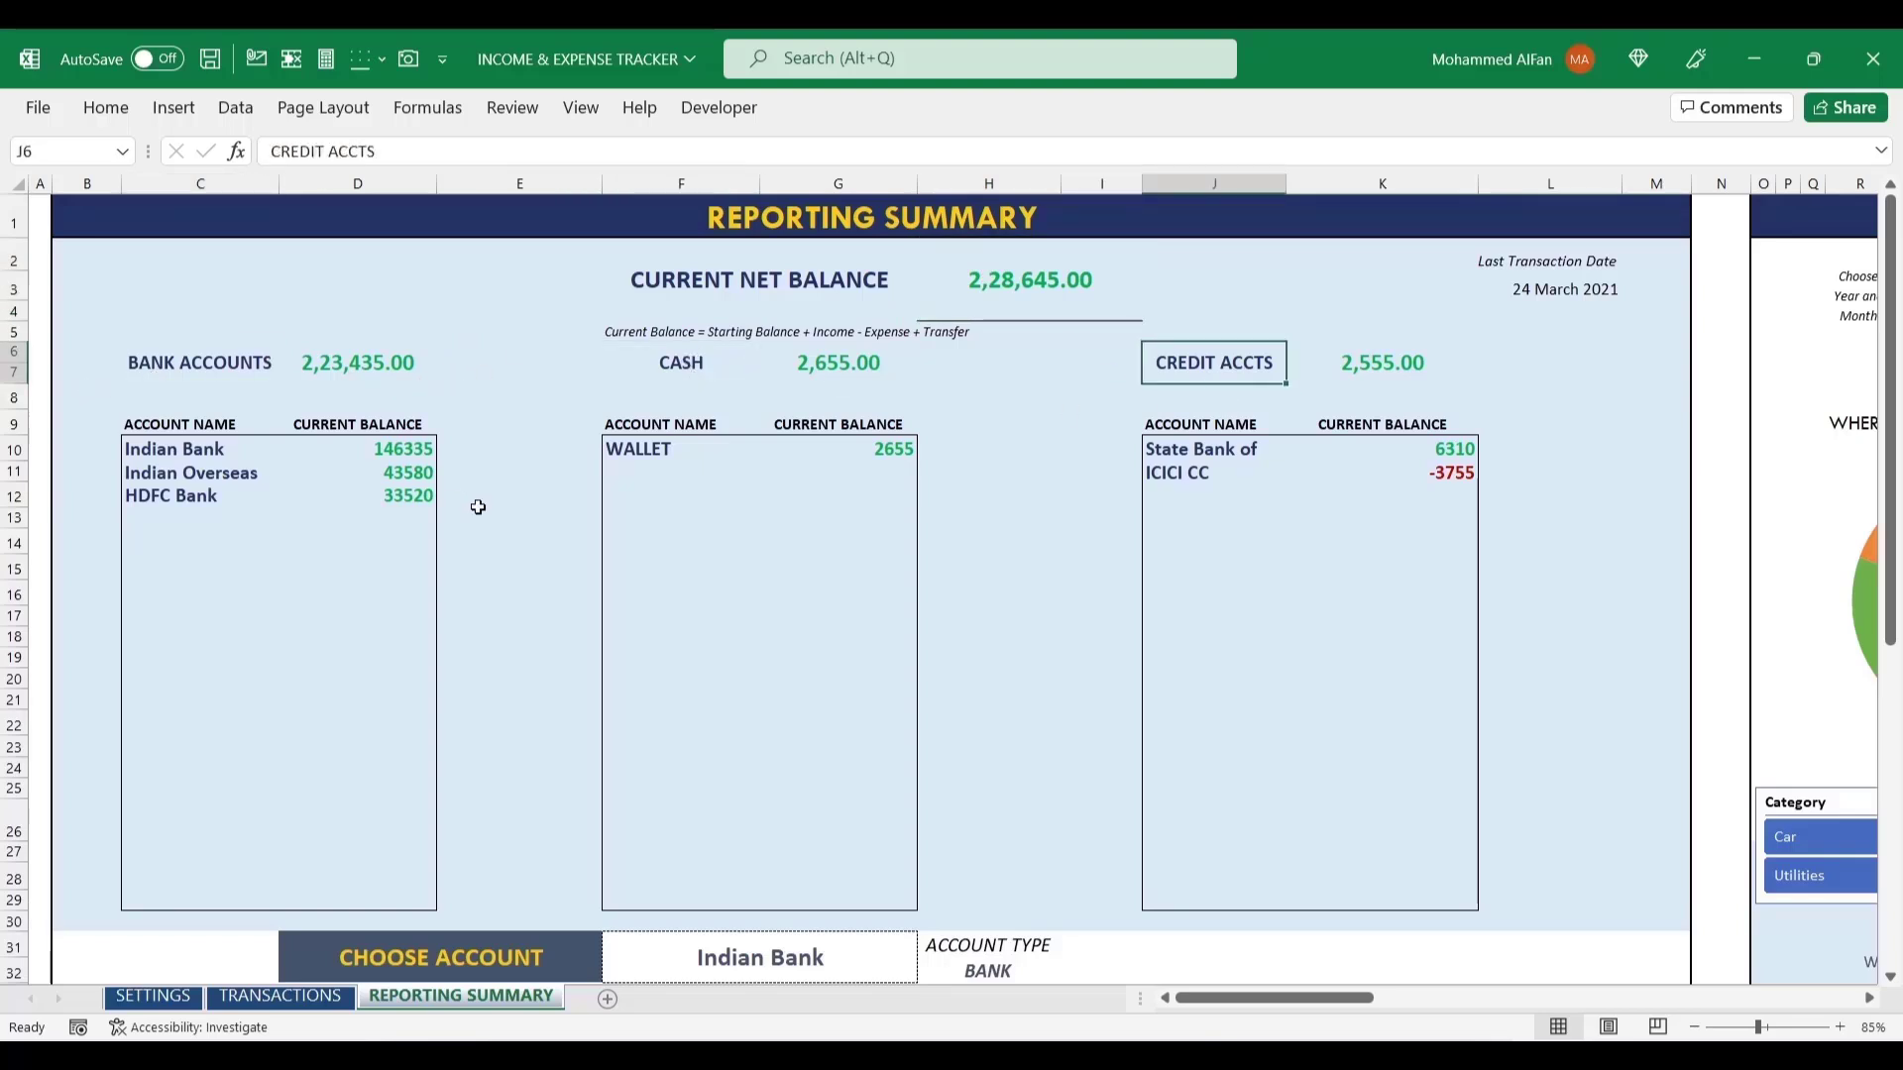
pyautogui.click(1007, 285)
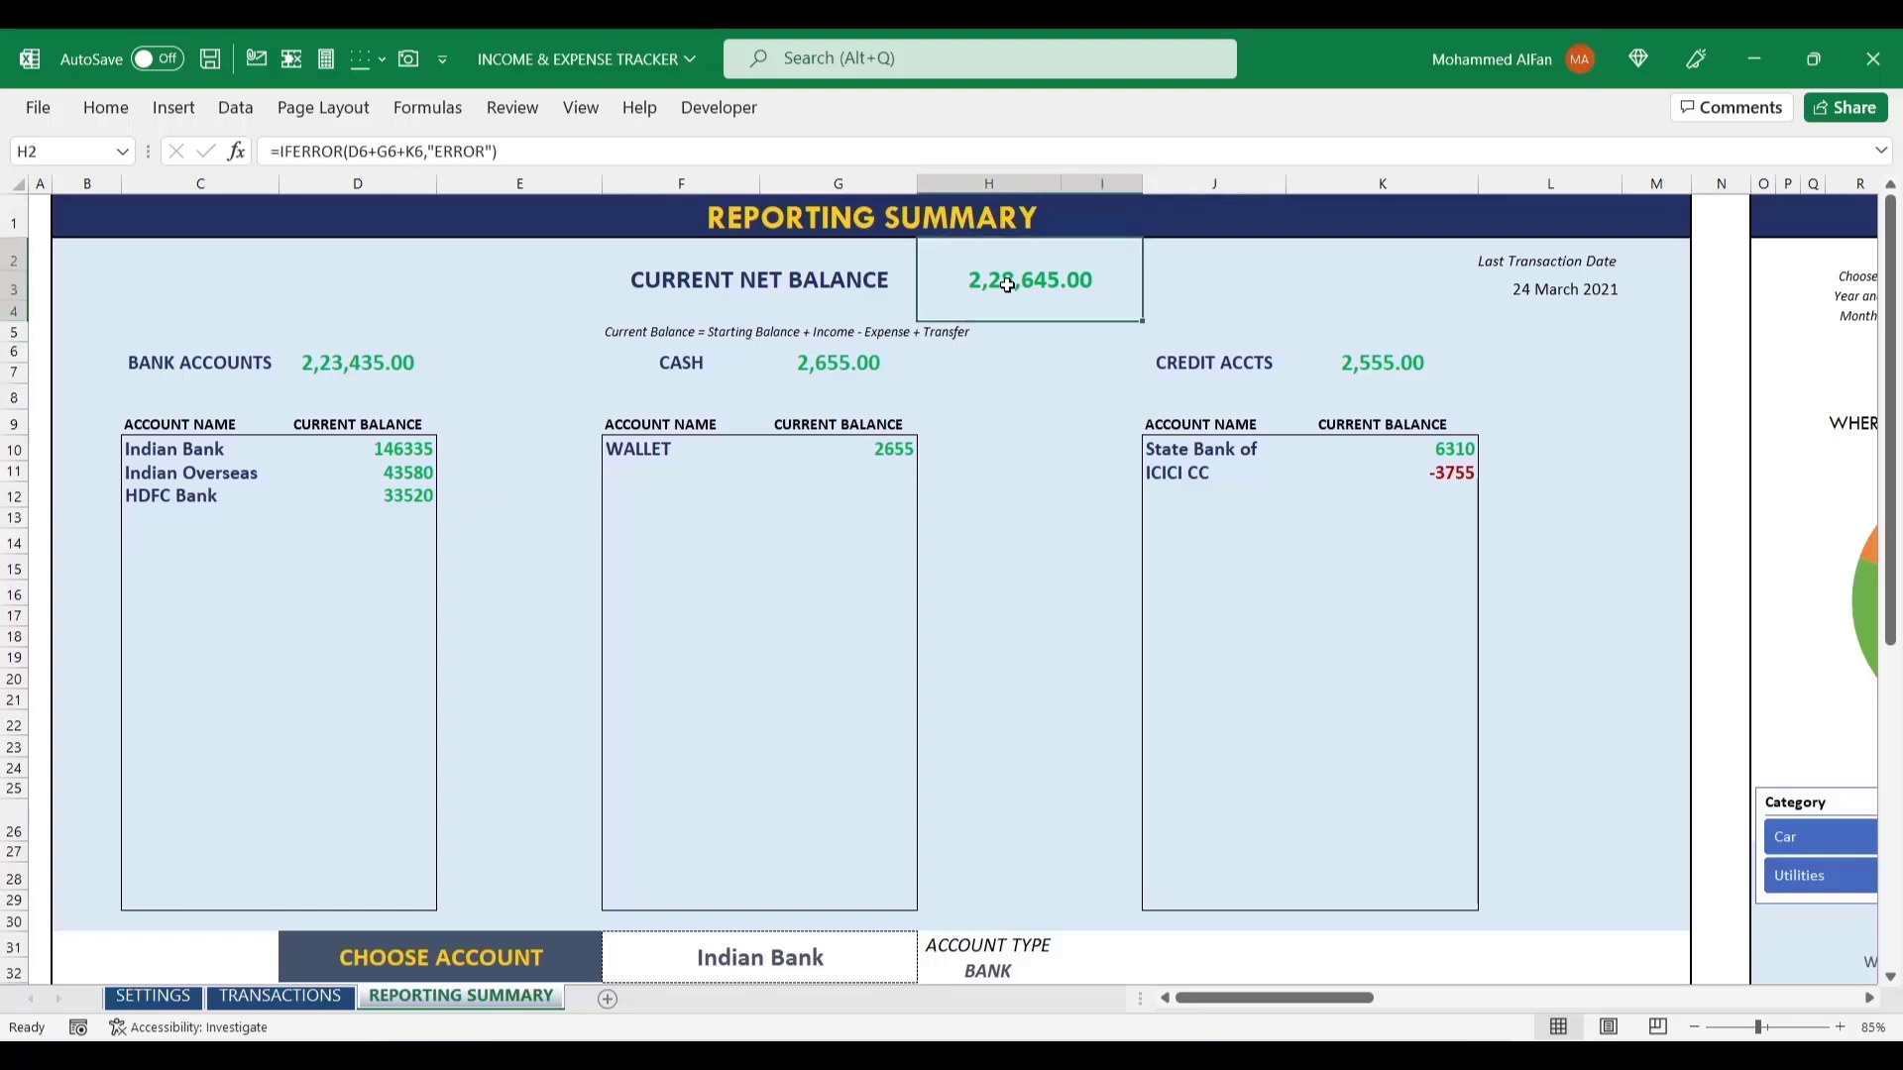
pyautogui.click(1540, 293)
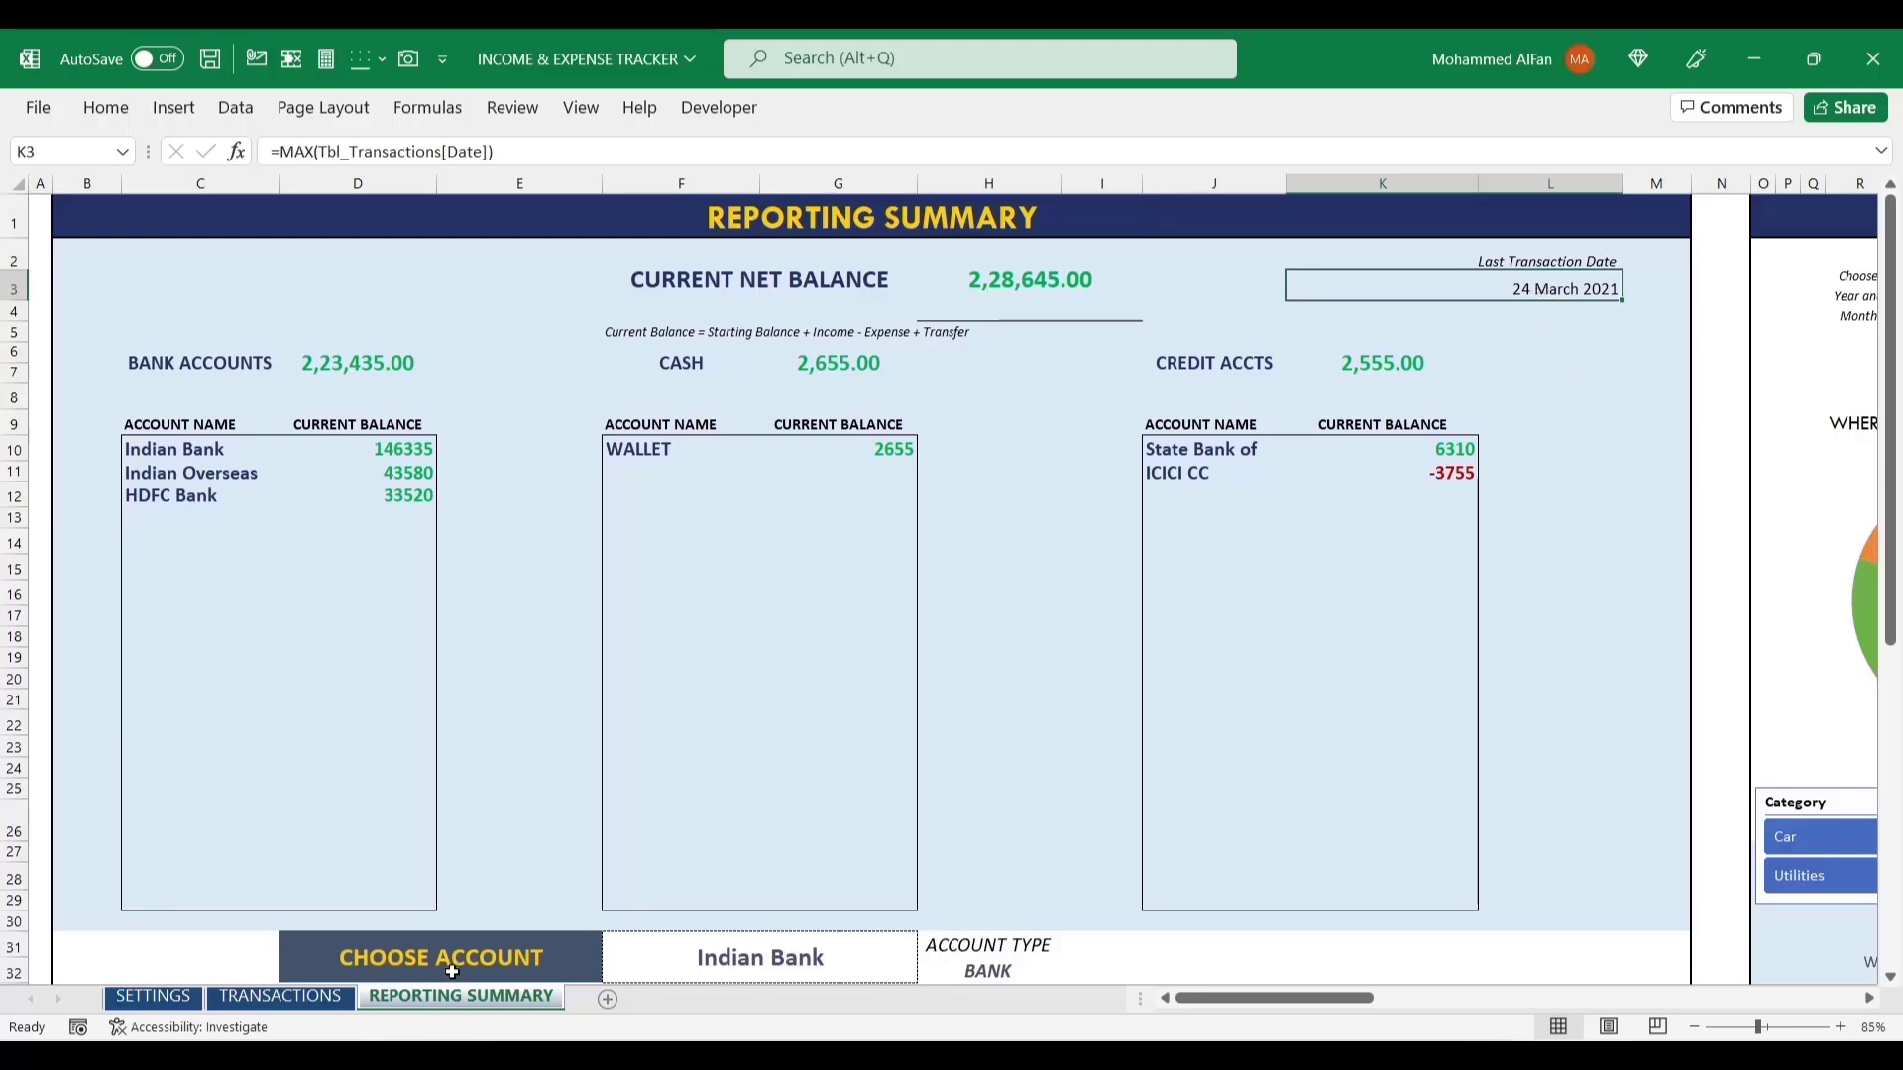
pyautogui.click(297, 1001)
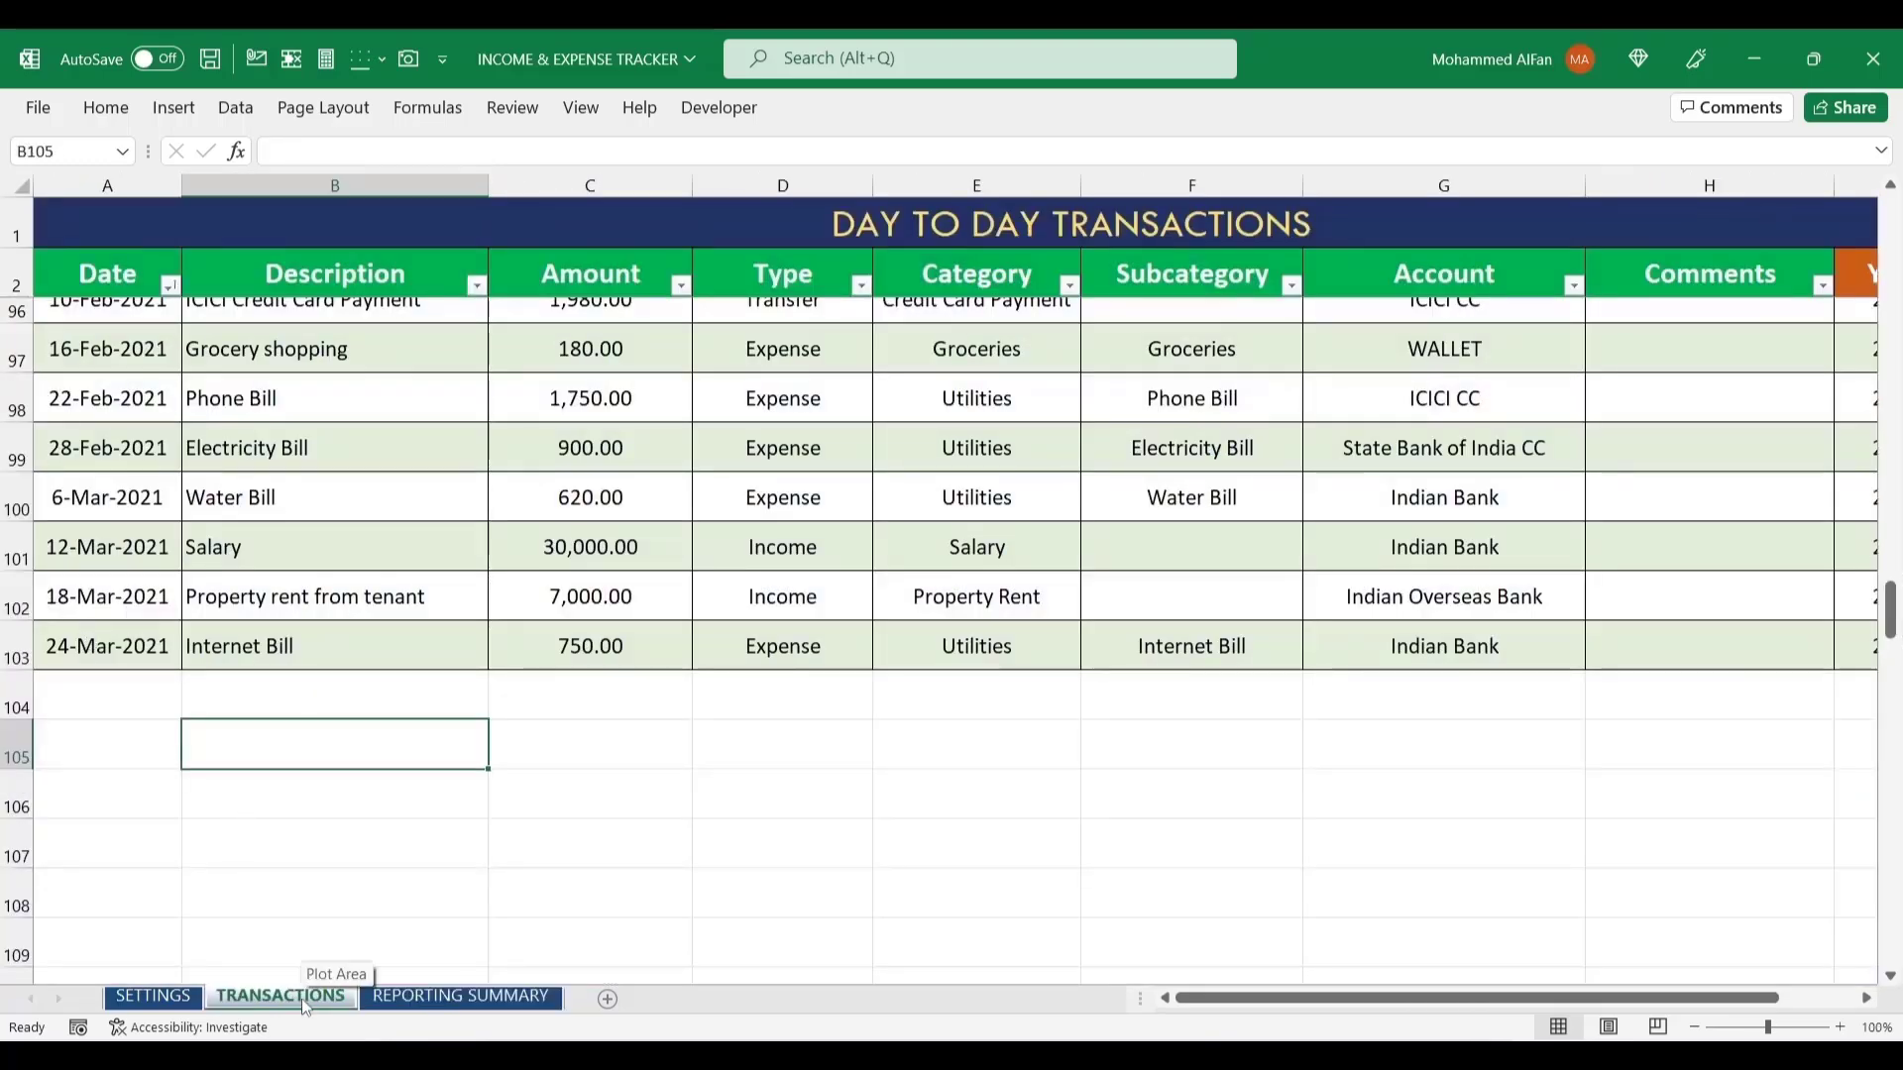
# - On the Reporting Summary, inspect the bank, cash and credit account list formulas
pyautogui.click(461, 996)
pyautogui.moveTo(181, 451); pyautogui.dragTo(387, 888)
pyautogui.click(685, 450)
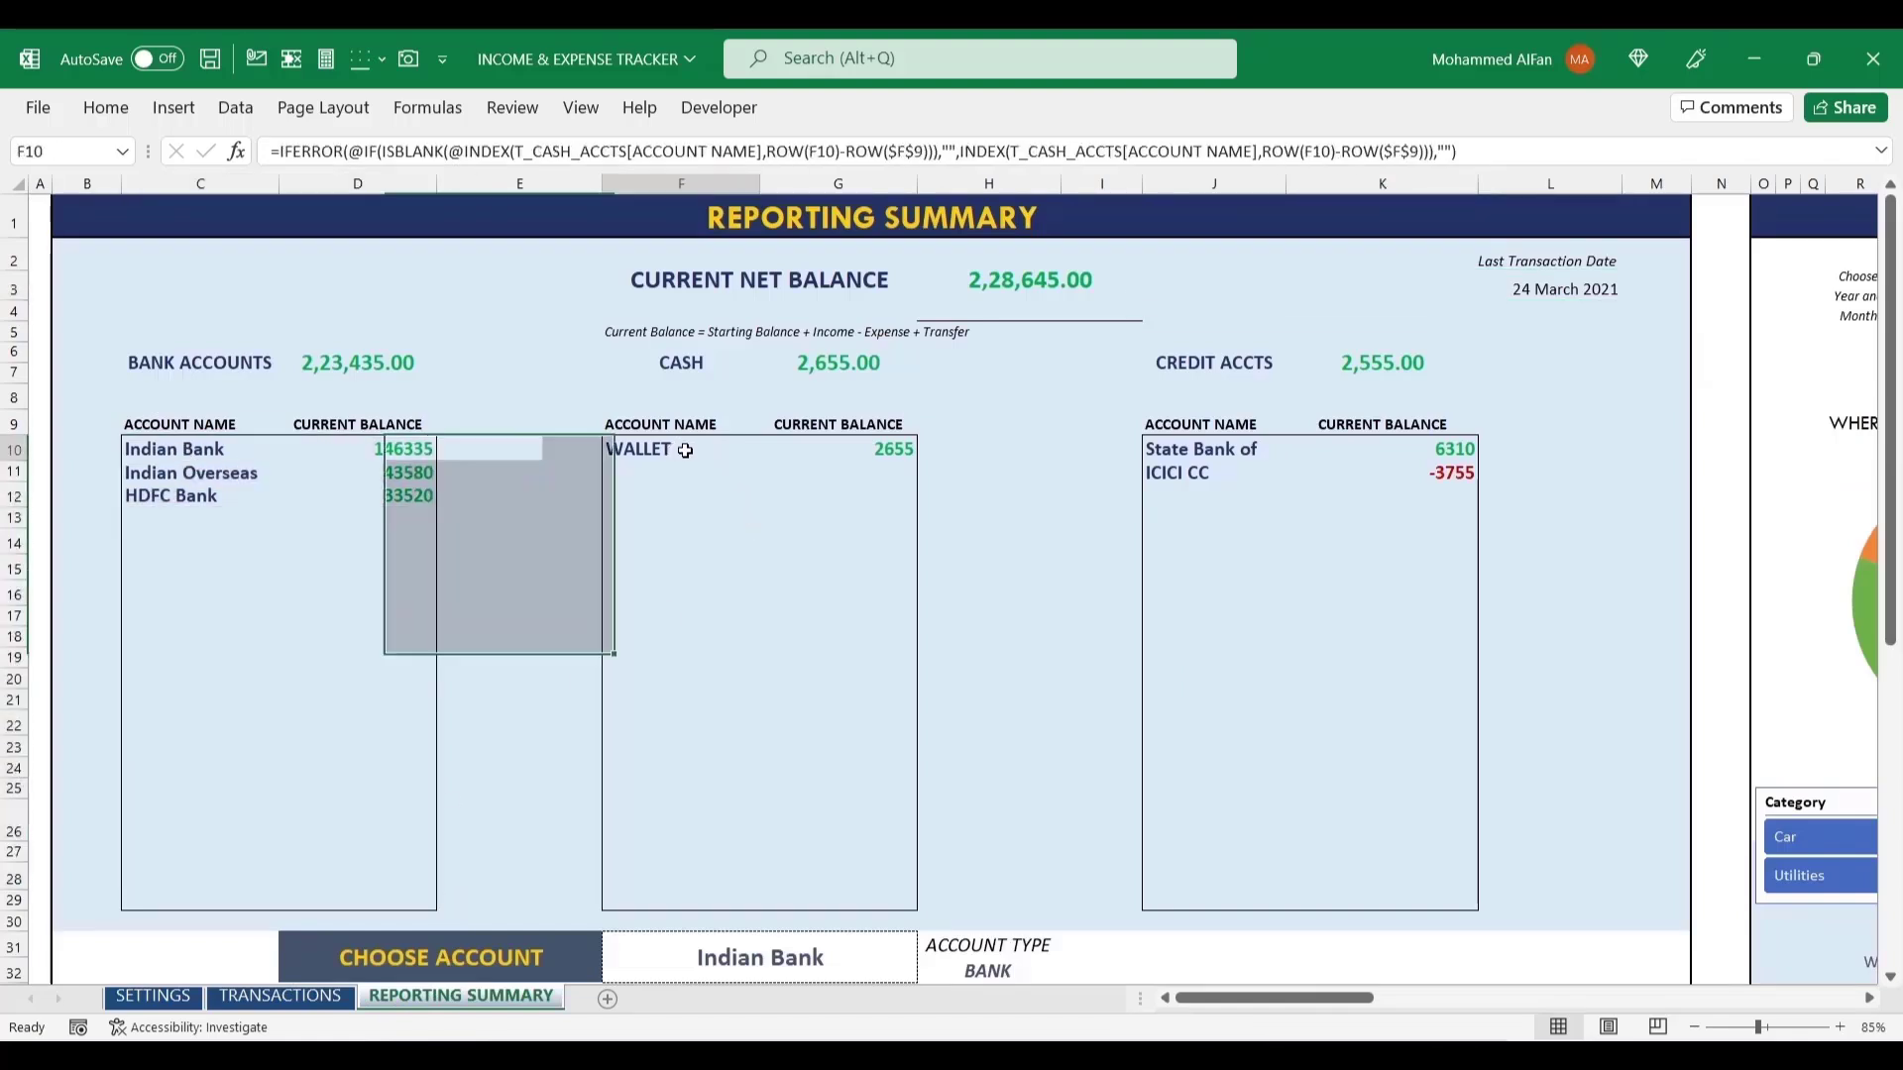
pyautogui.moveTo(685, 450); pyautogui.dragTo(858, 835)
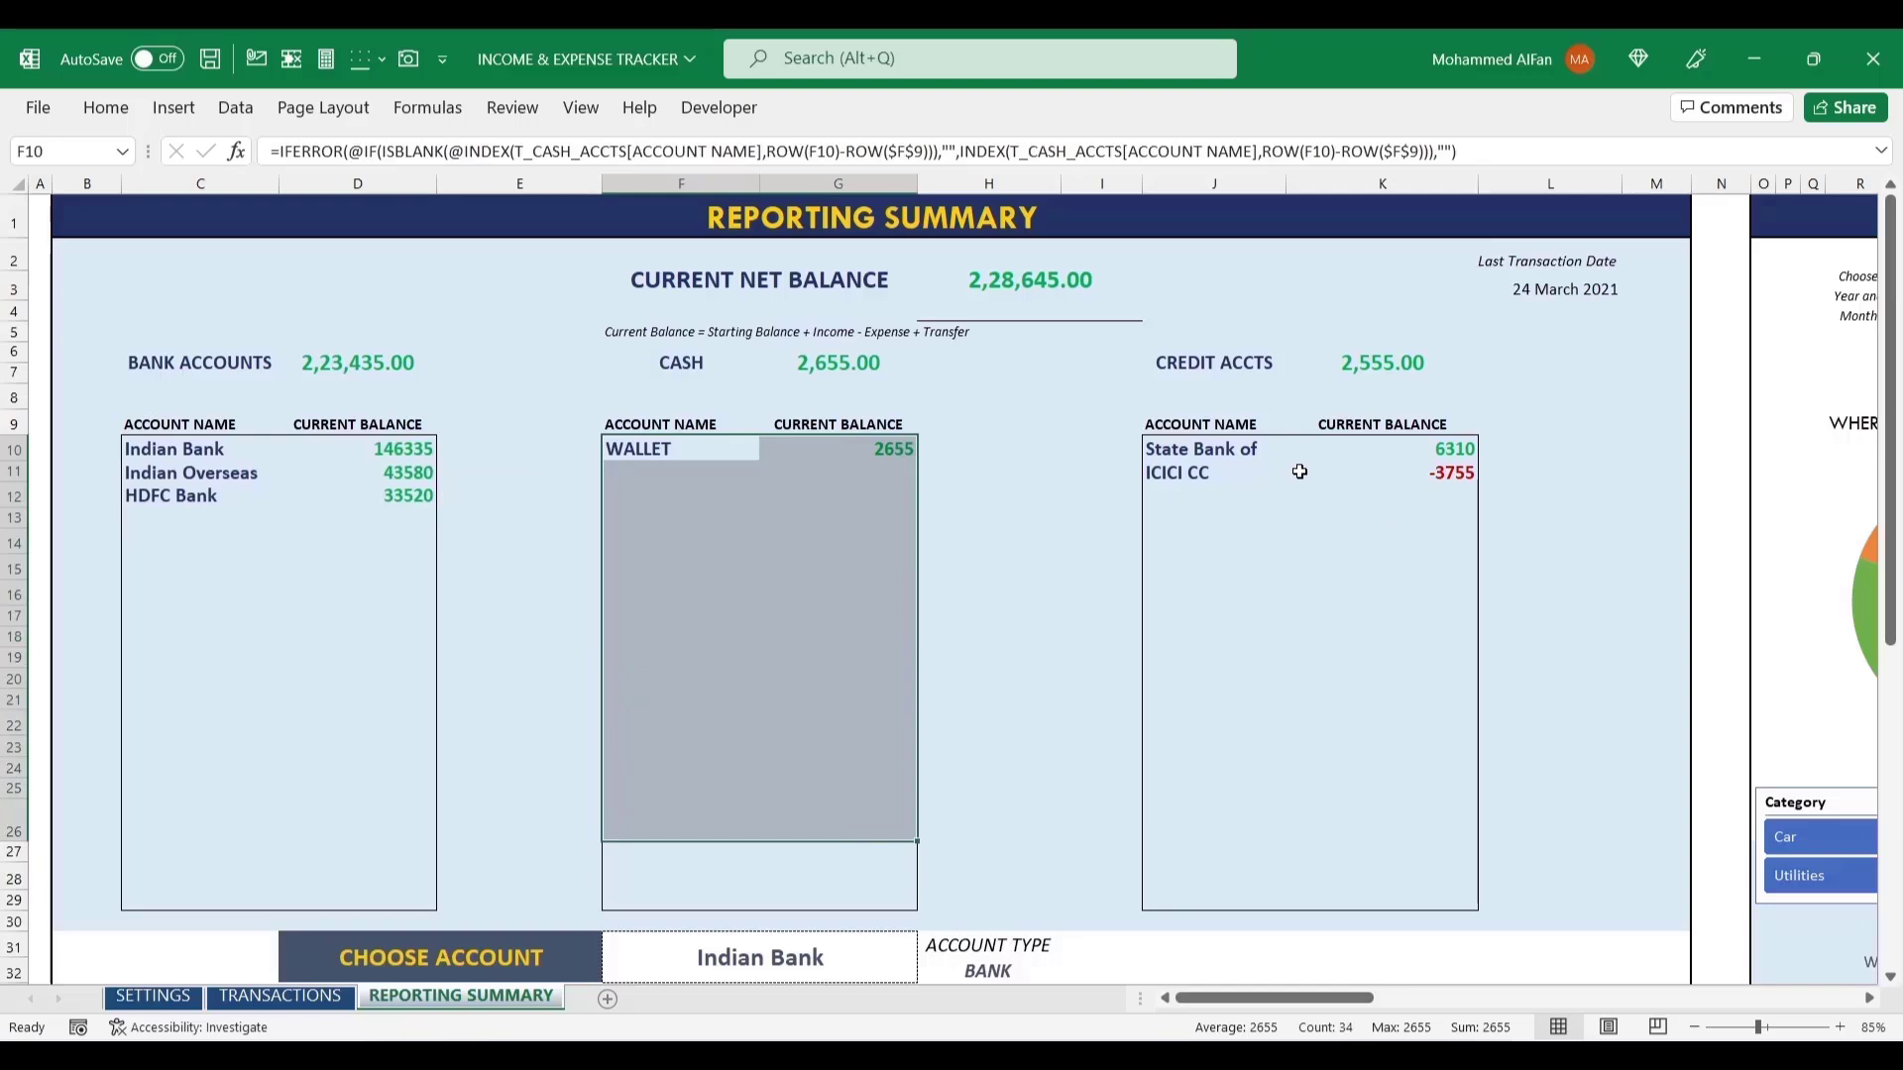
pyautogui.click(1246, 458)
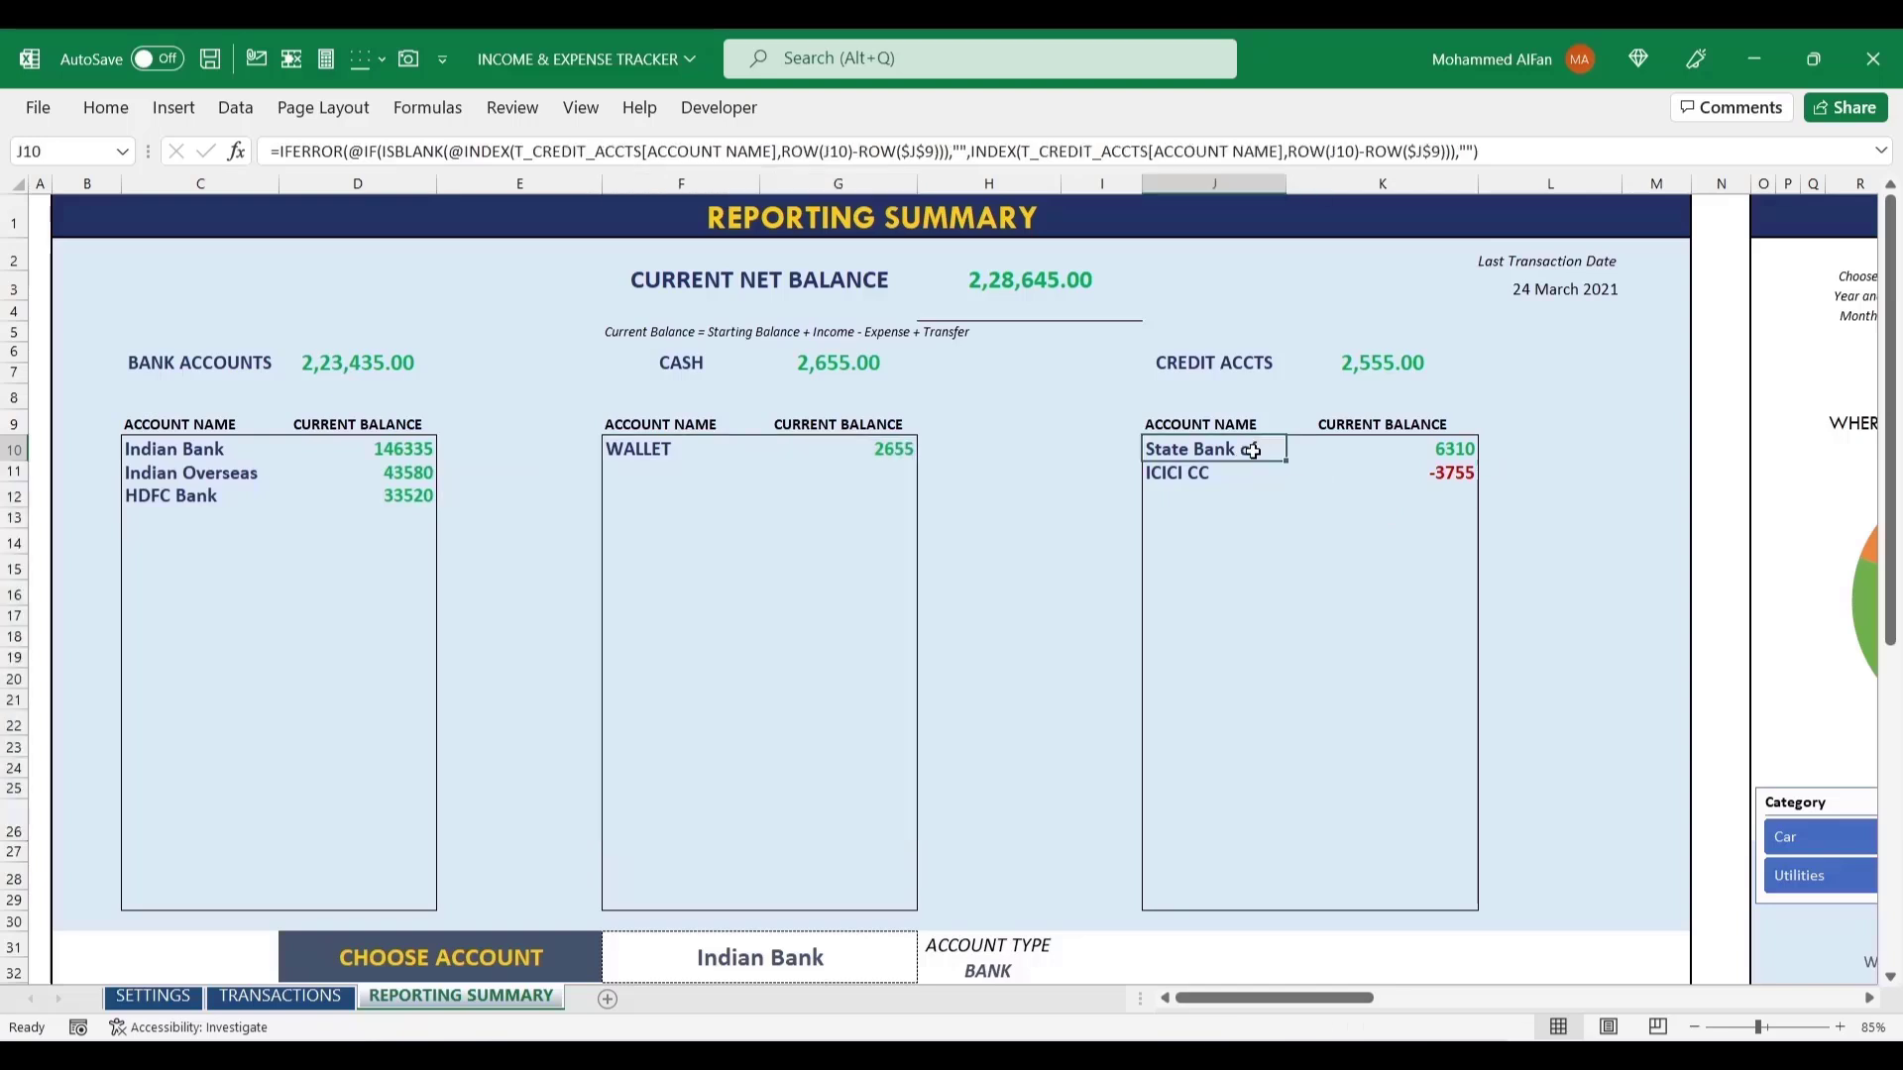
pyautogui.click(1401, 458)
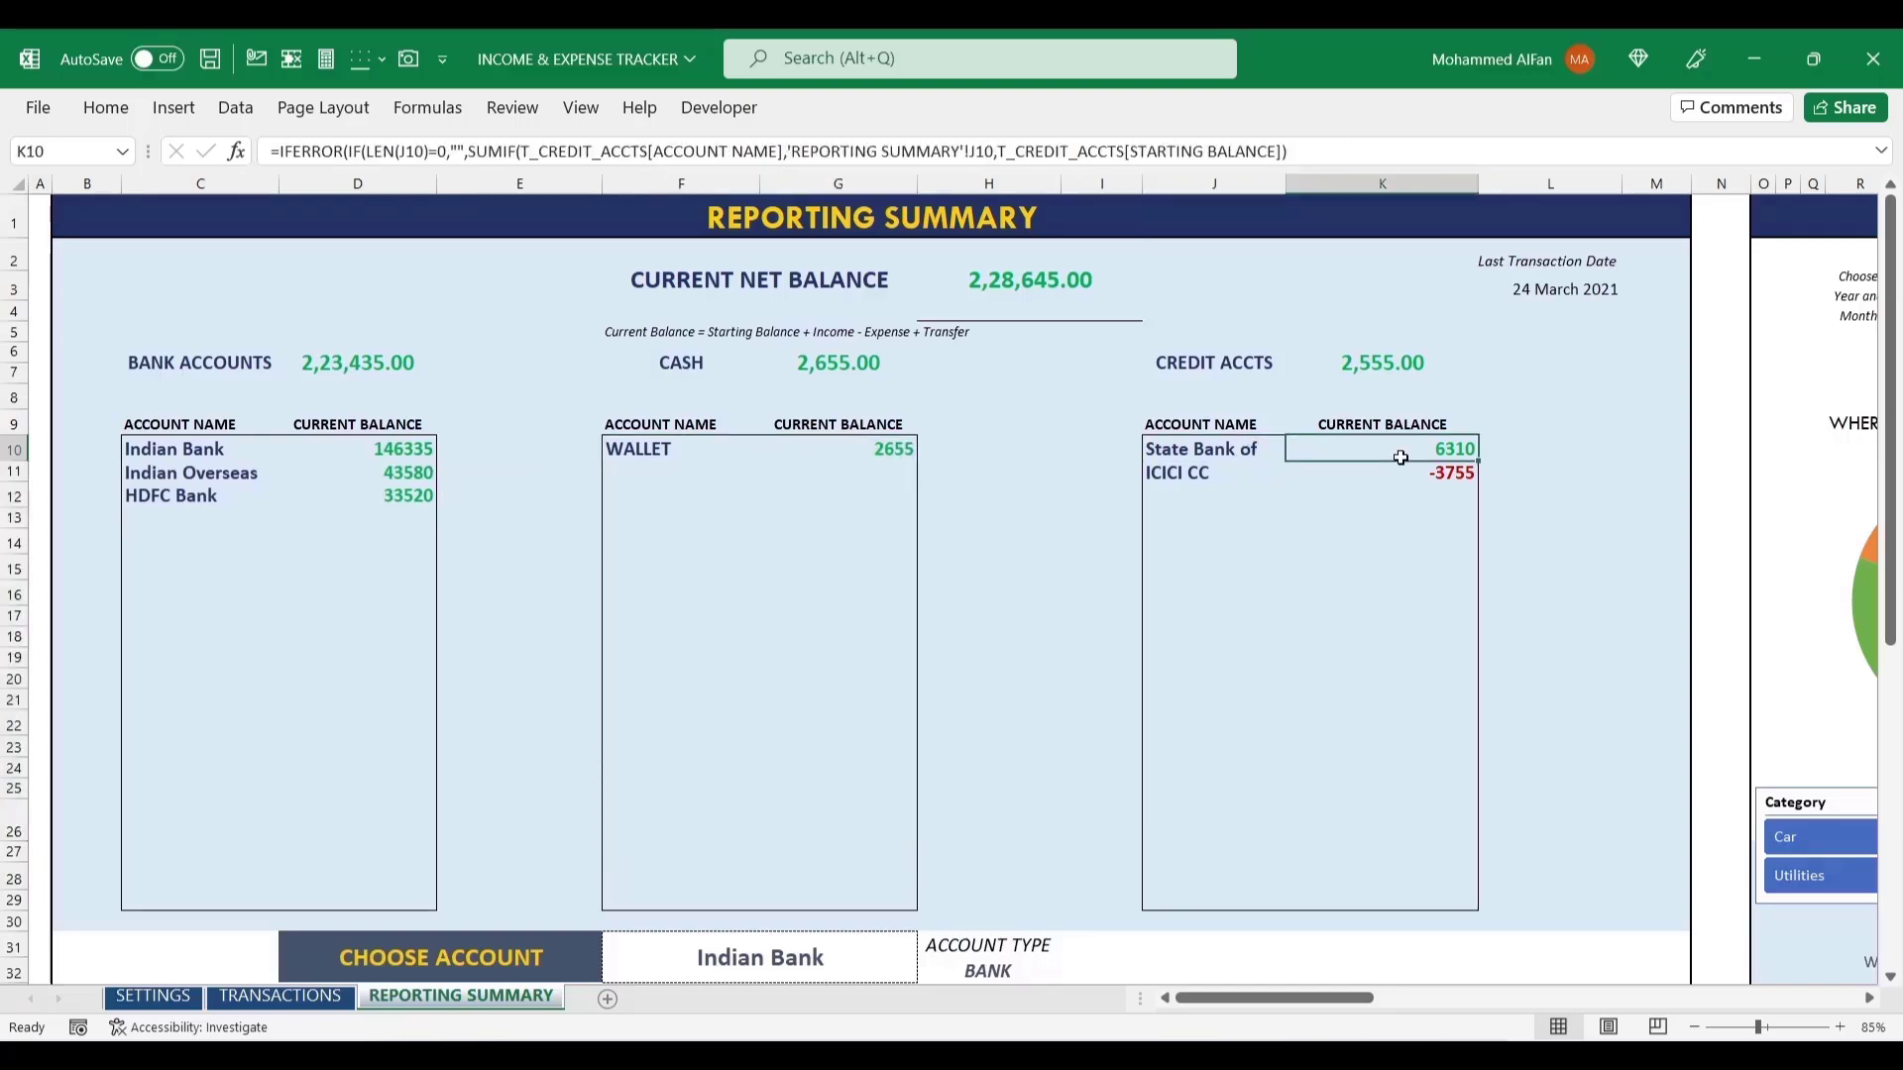
pyautogui.click(1211, 469)
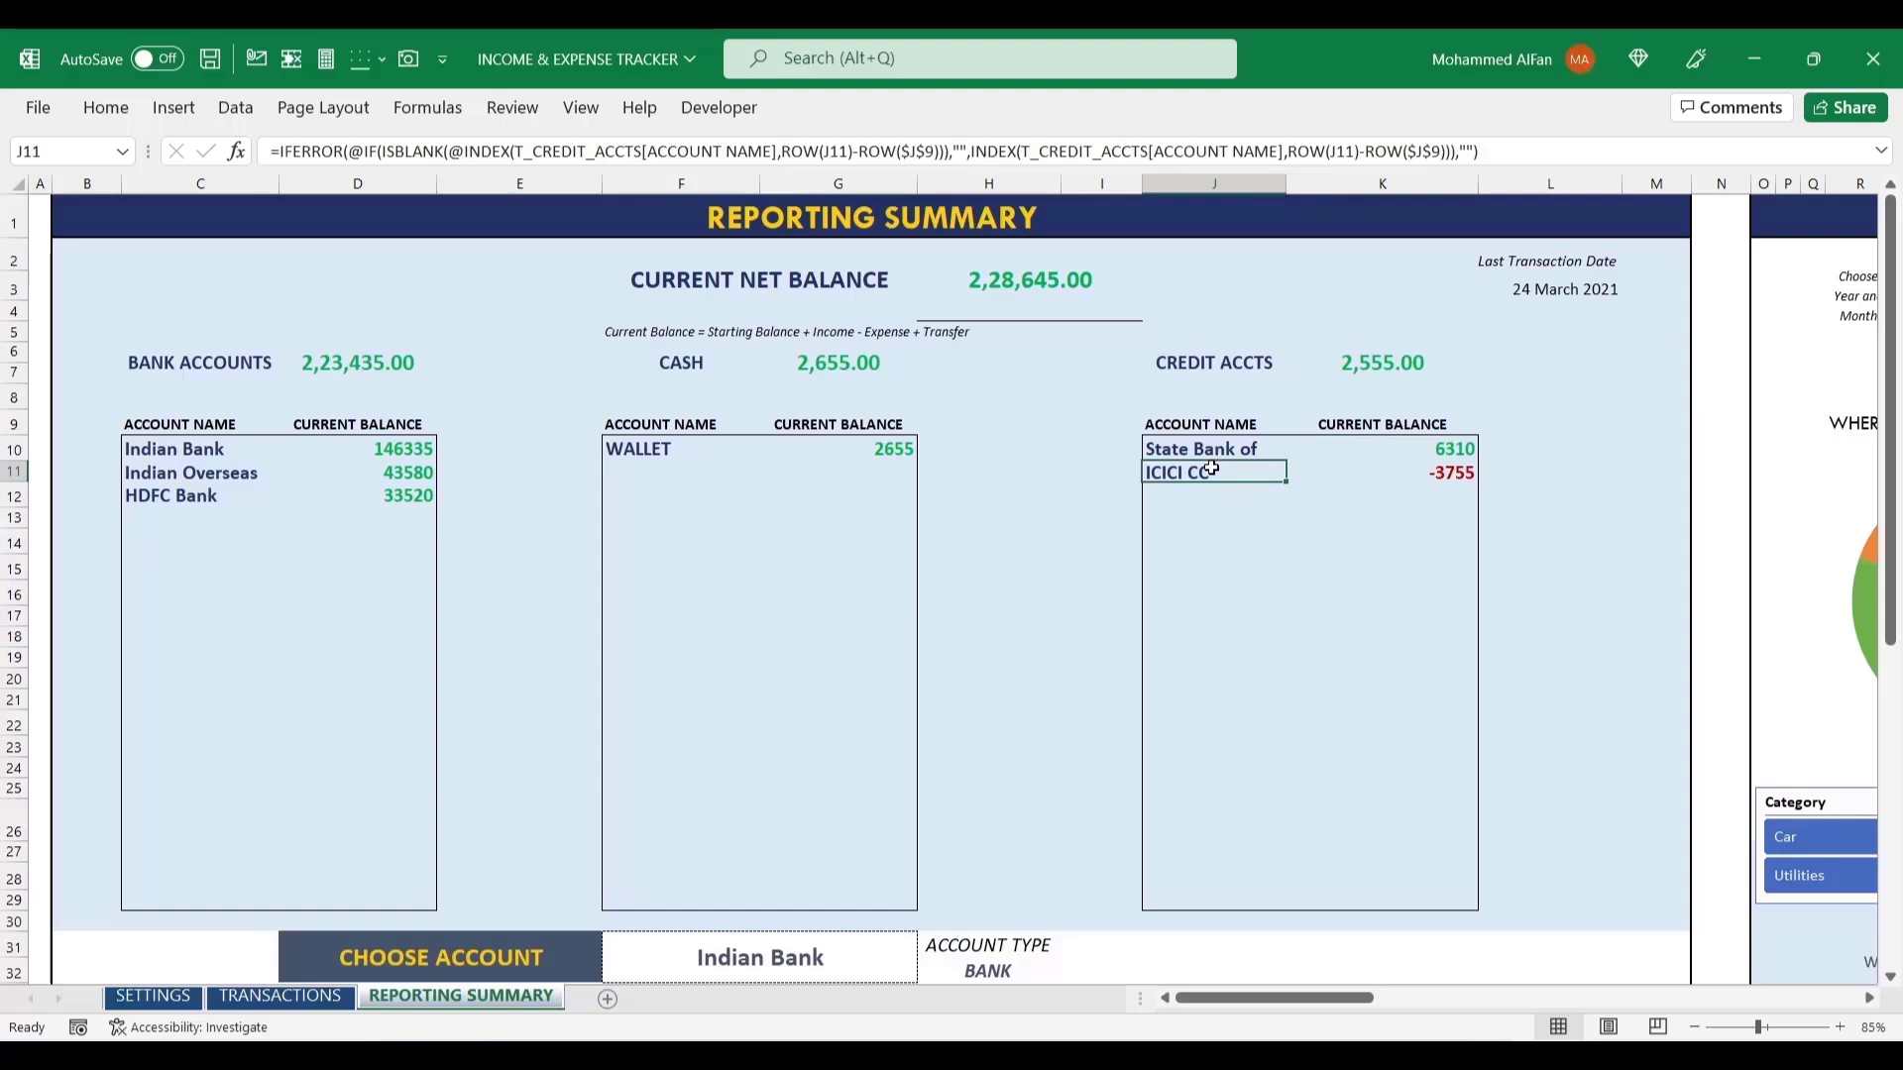
pyautogui.click(1422, 477)
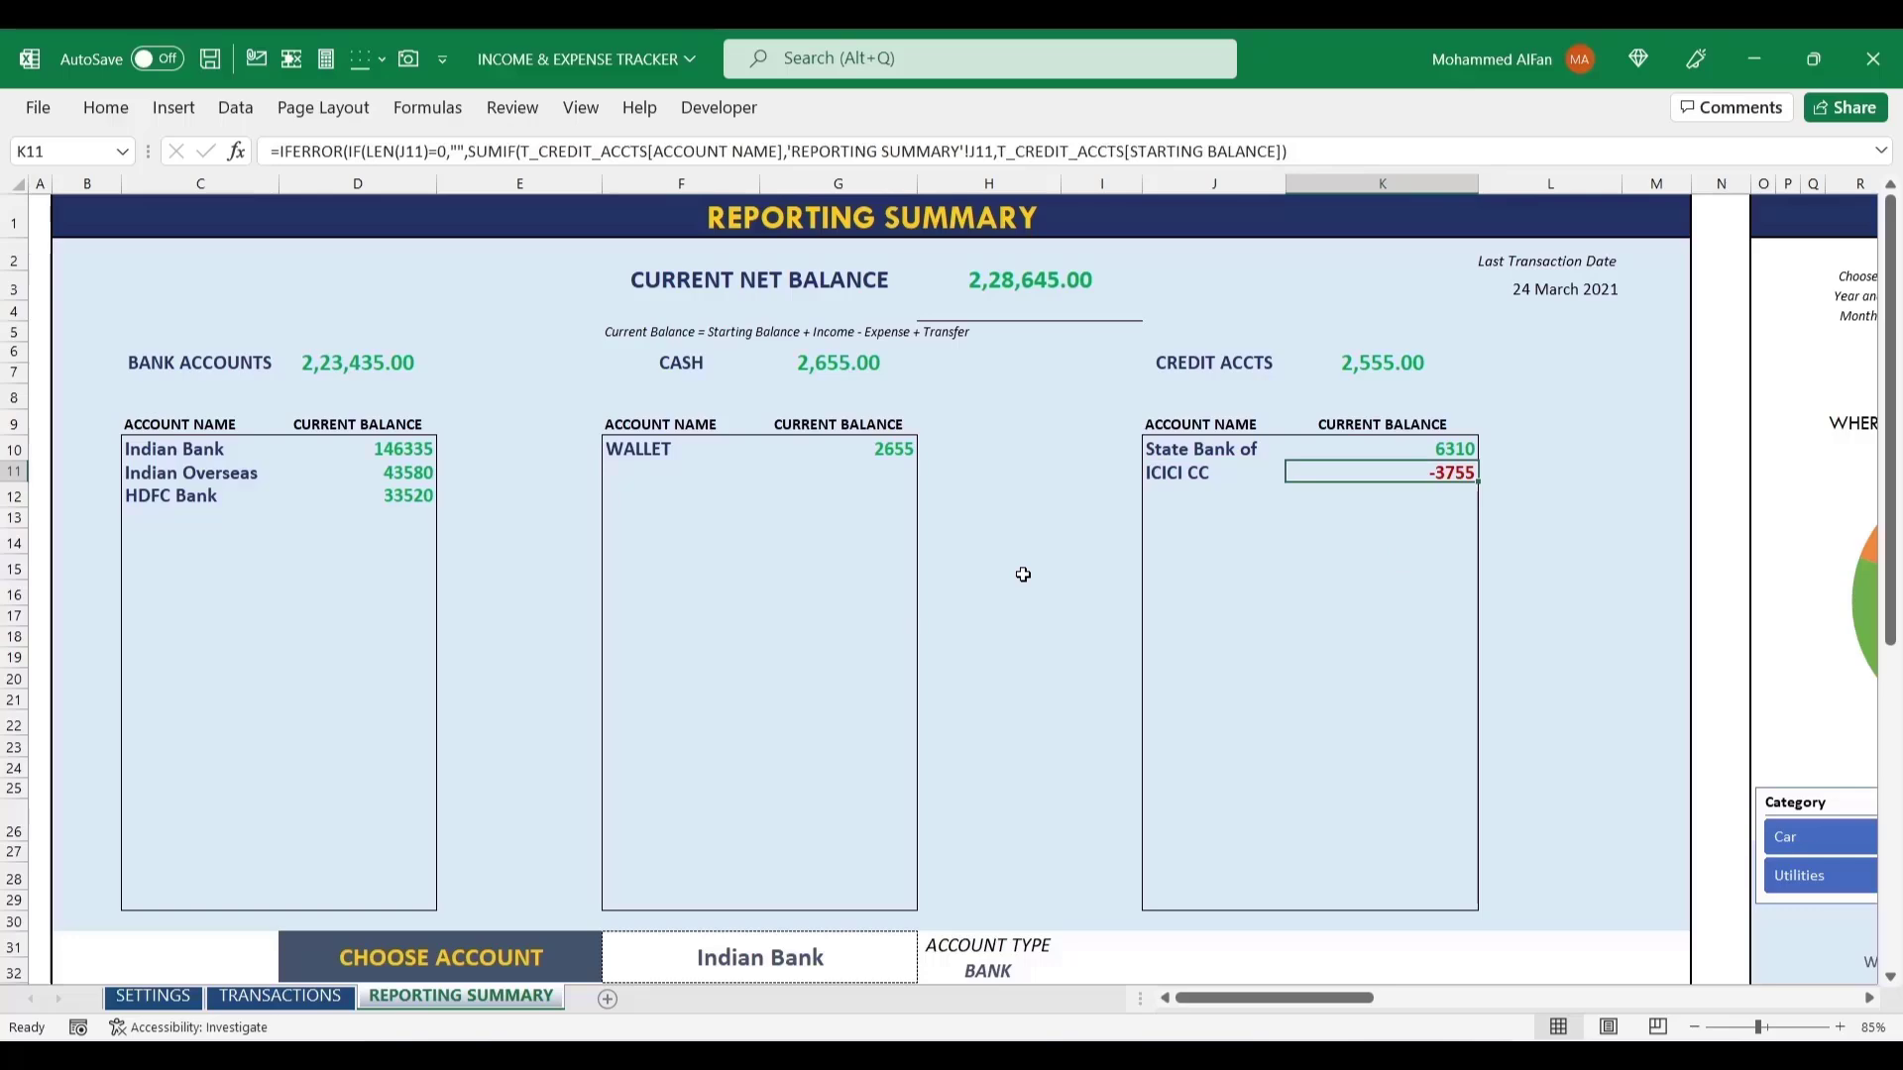
pyautogui.click(192, 517)
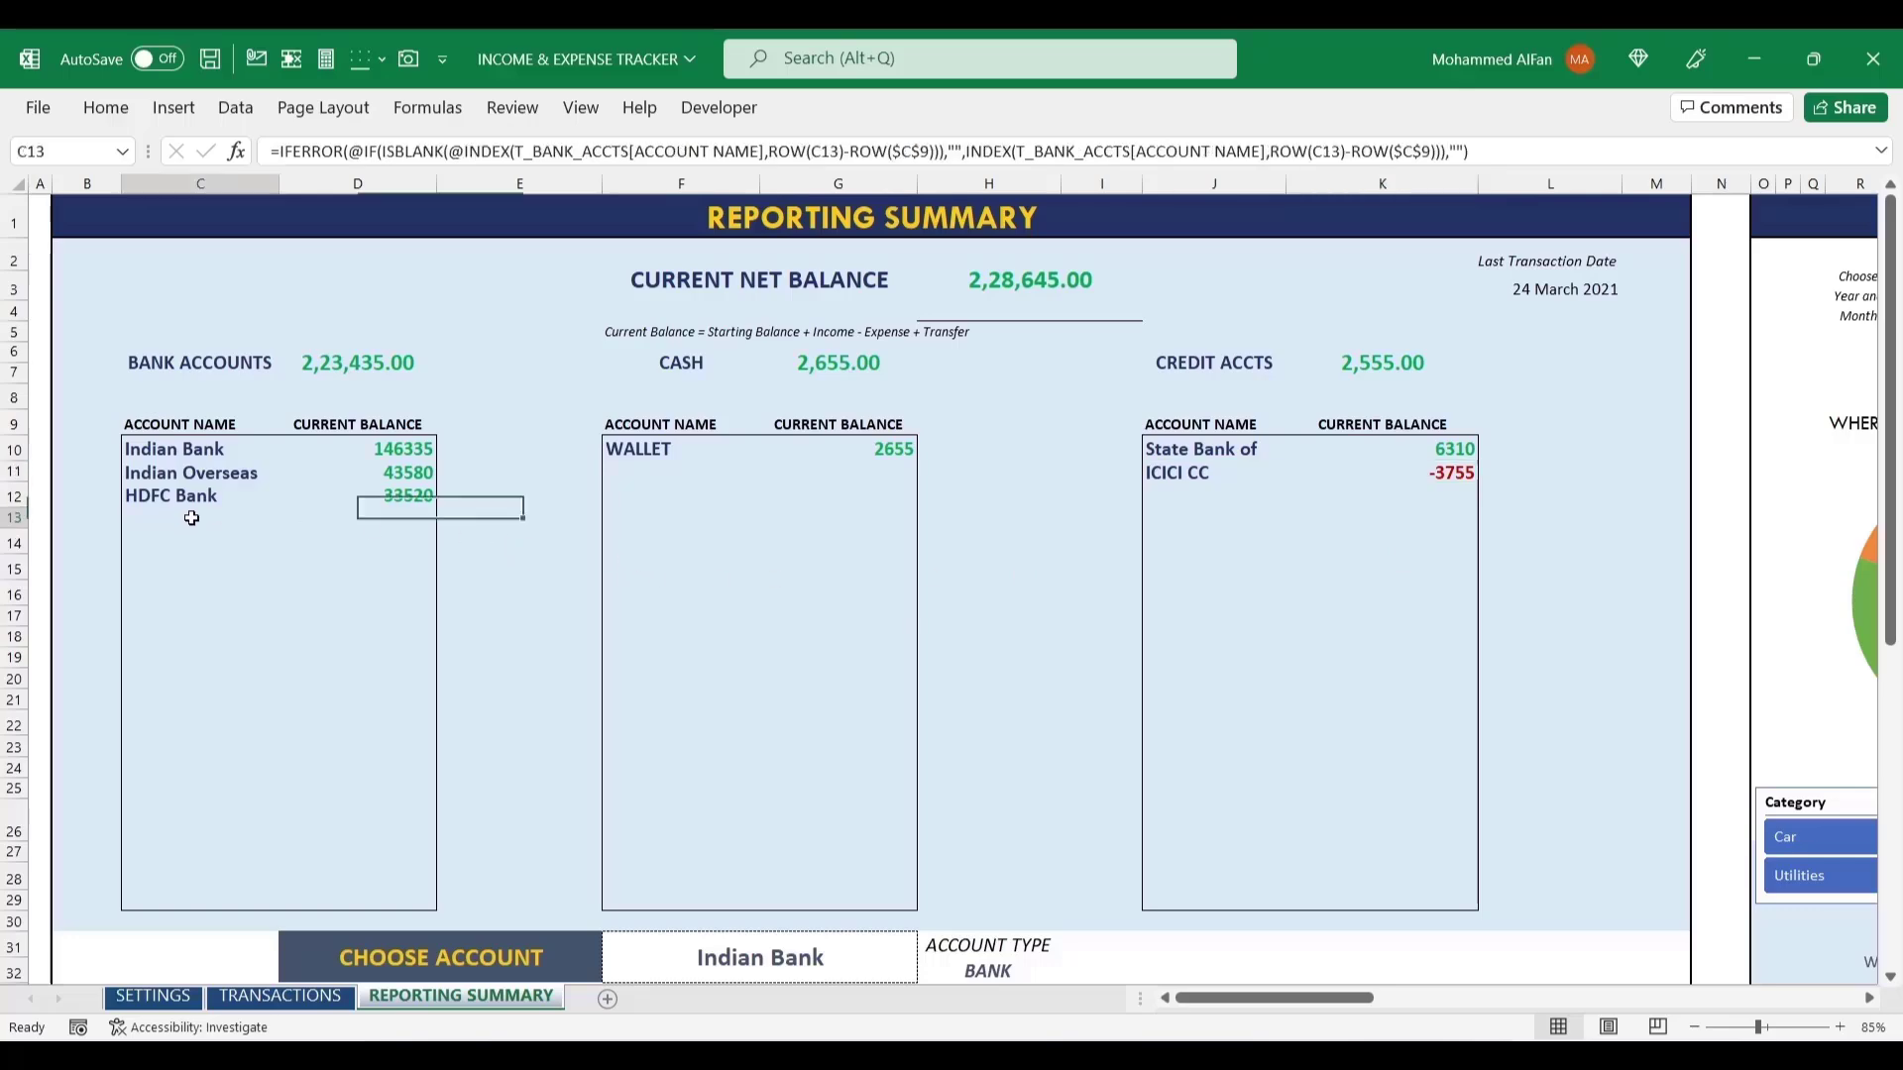
# - Hide the Data ribbon and scroll down to the account chooser and balances chart
pyautogui.click(280, 996)
pyautogui.click(426, 996)
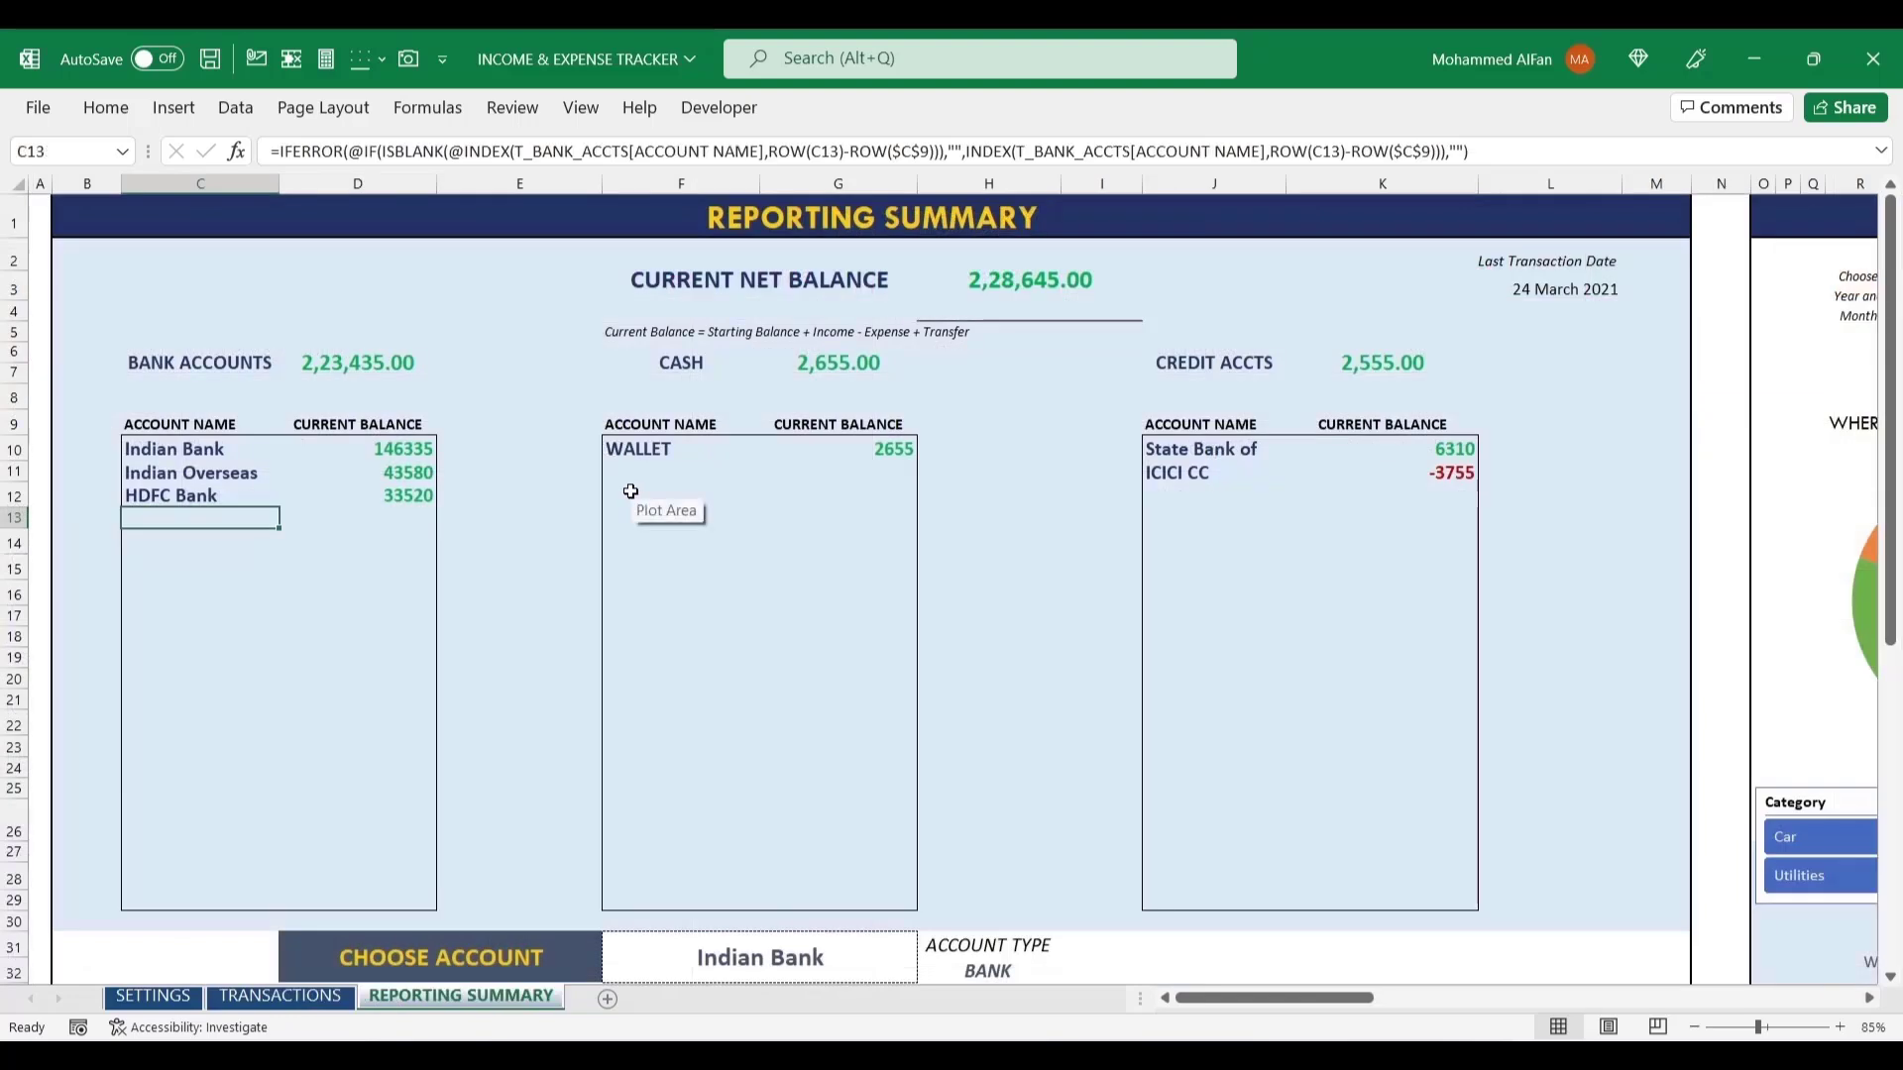
pyautogui.click(238, 109)
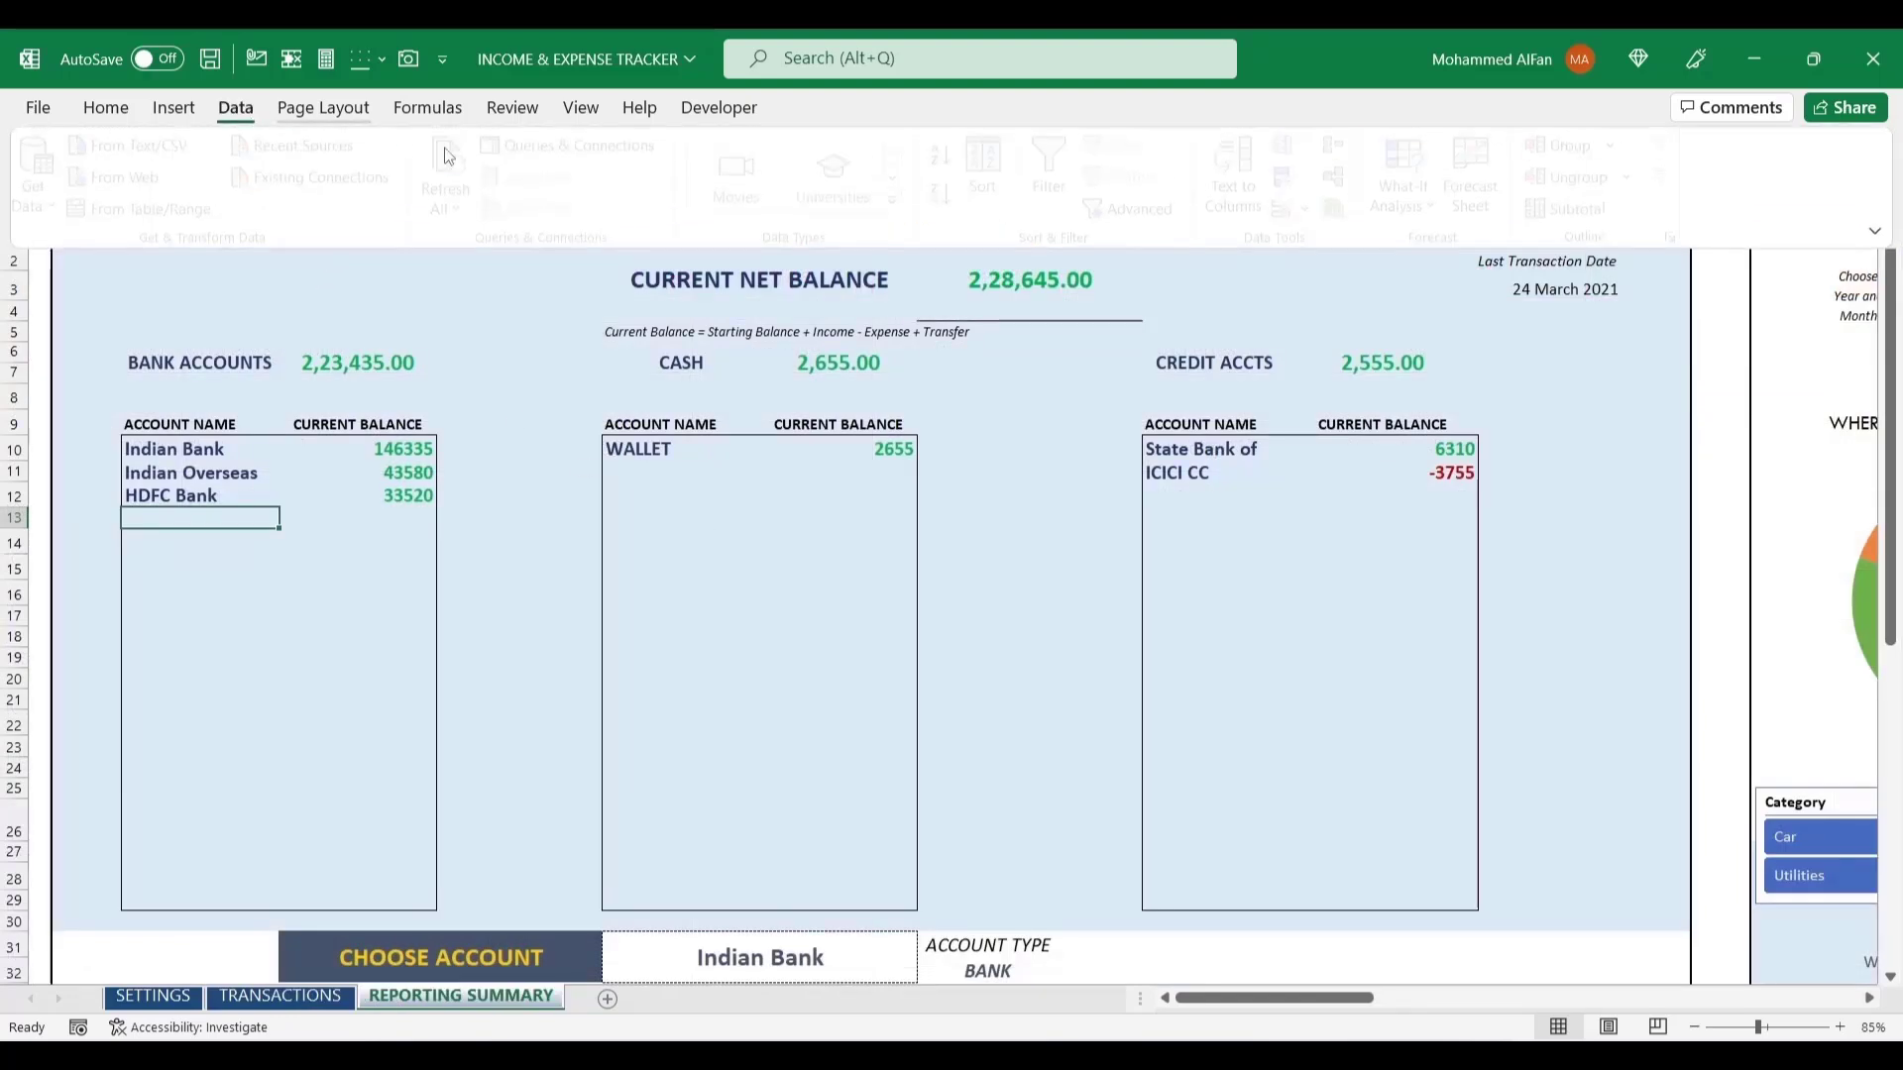
pyautogui.click(441, 1004)
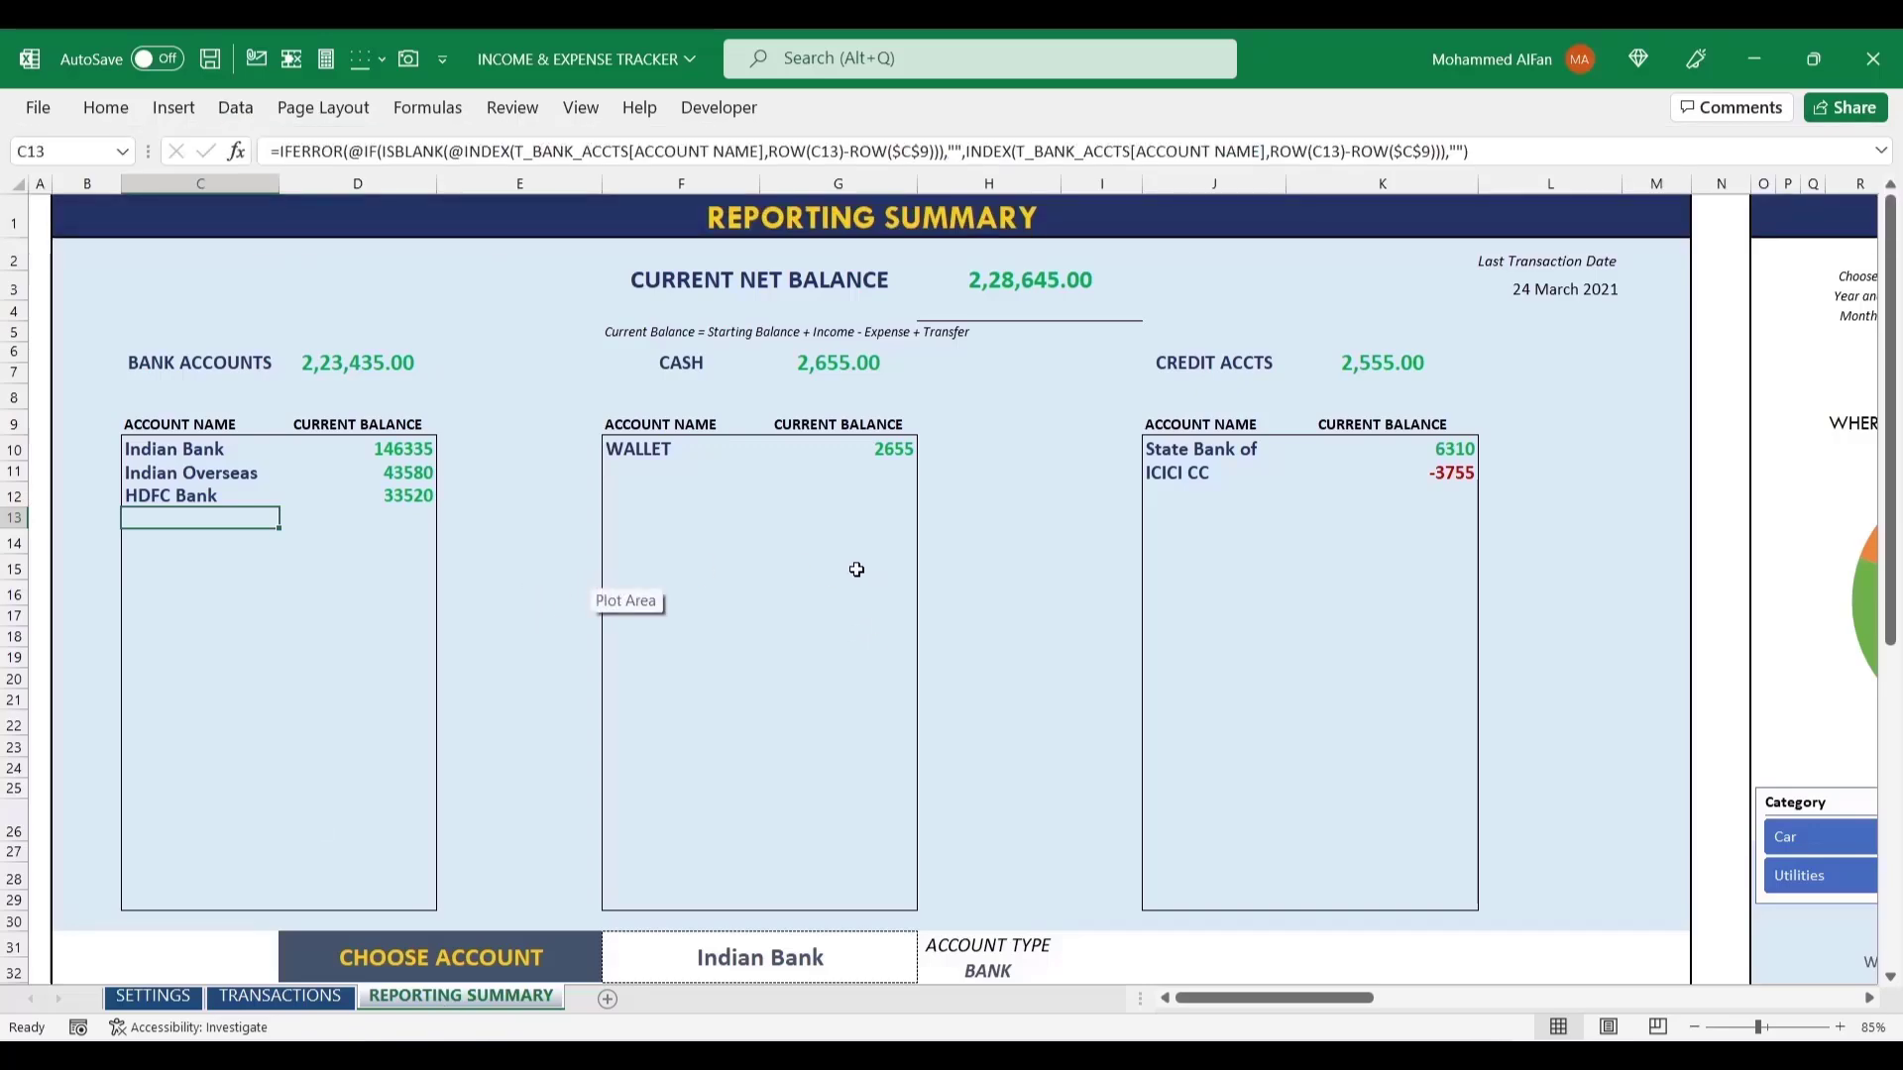
pyautogui.scroll(-6, 858, 570)
pyautogui.click(669, 502)
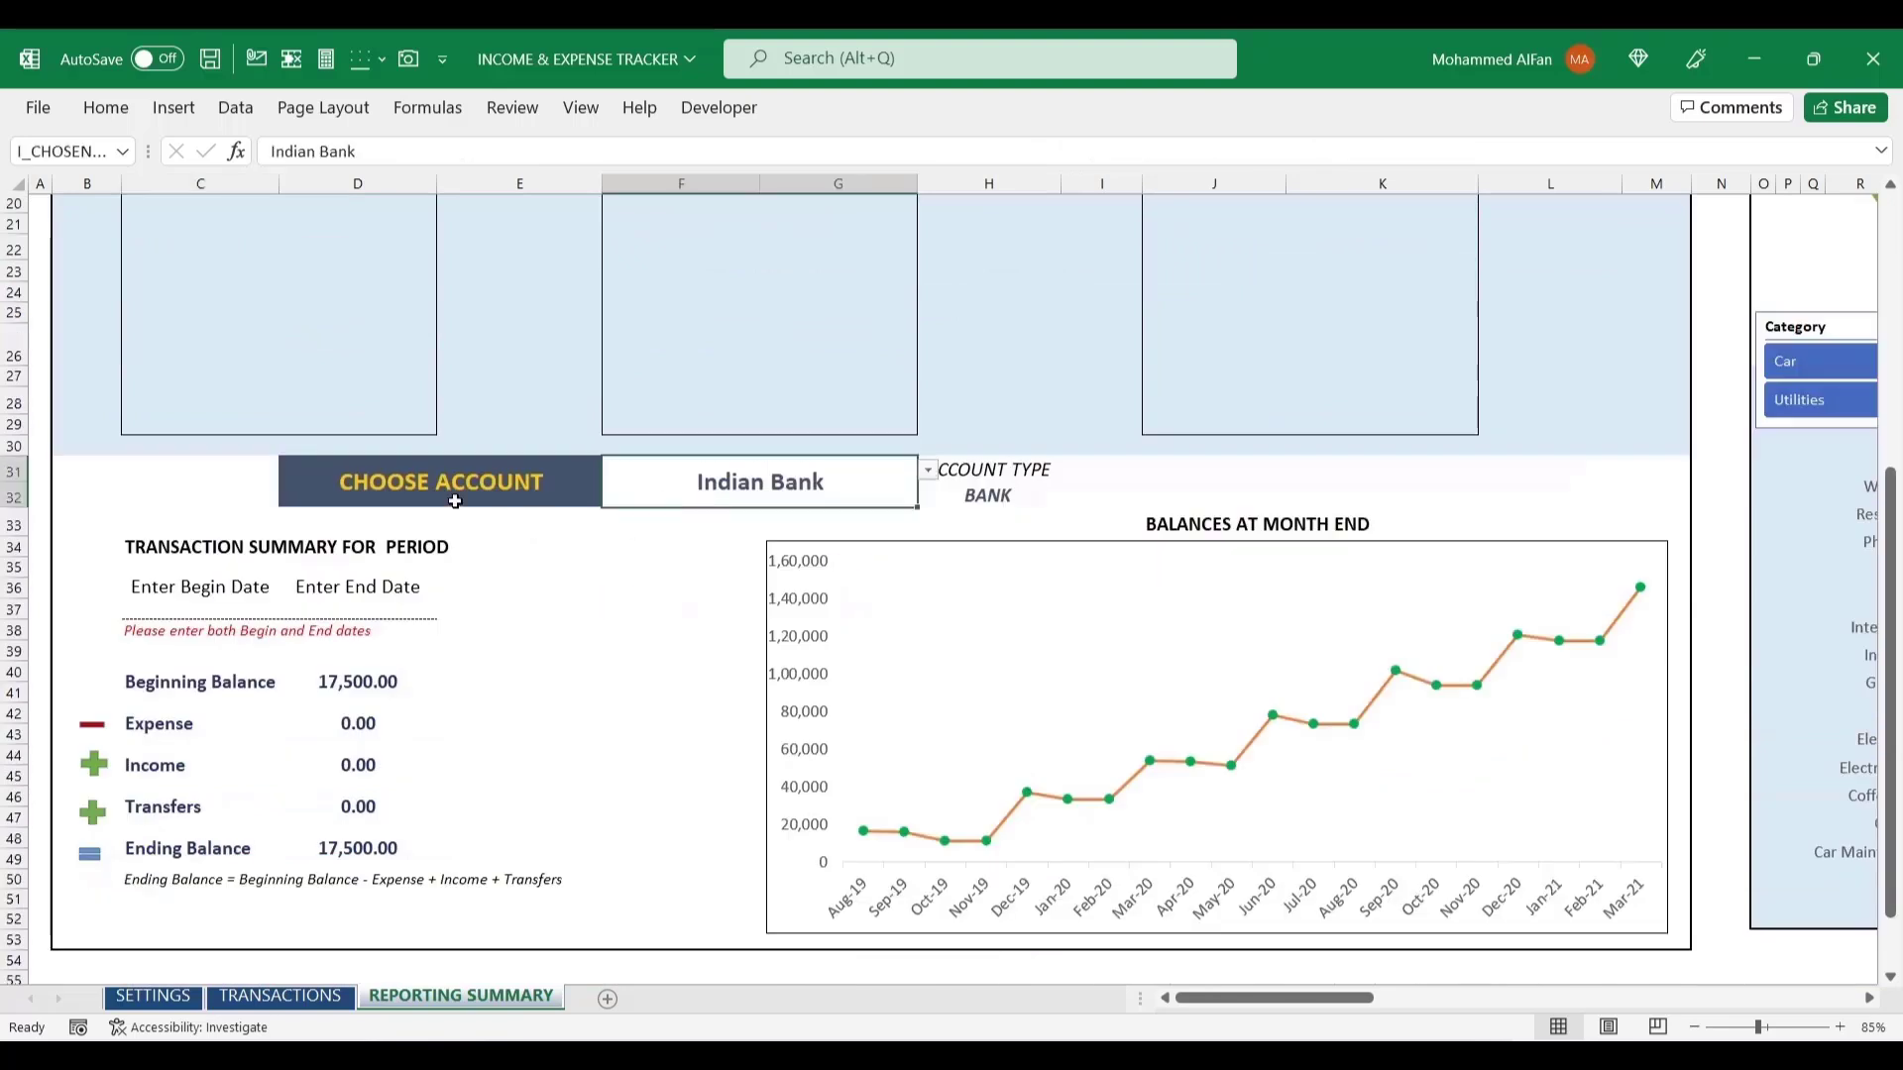
pyautogui.click(928, 473)
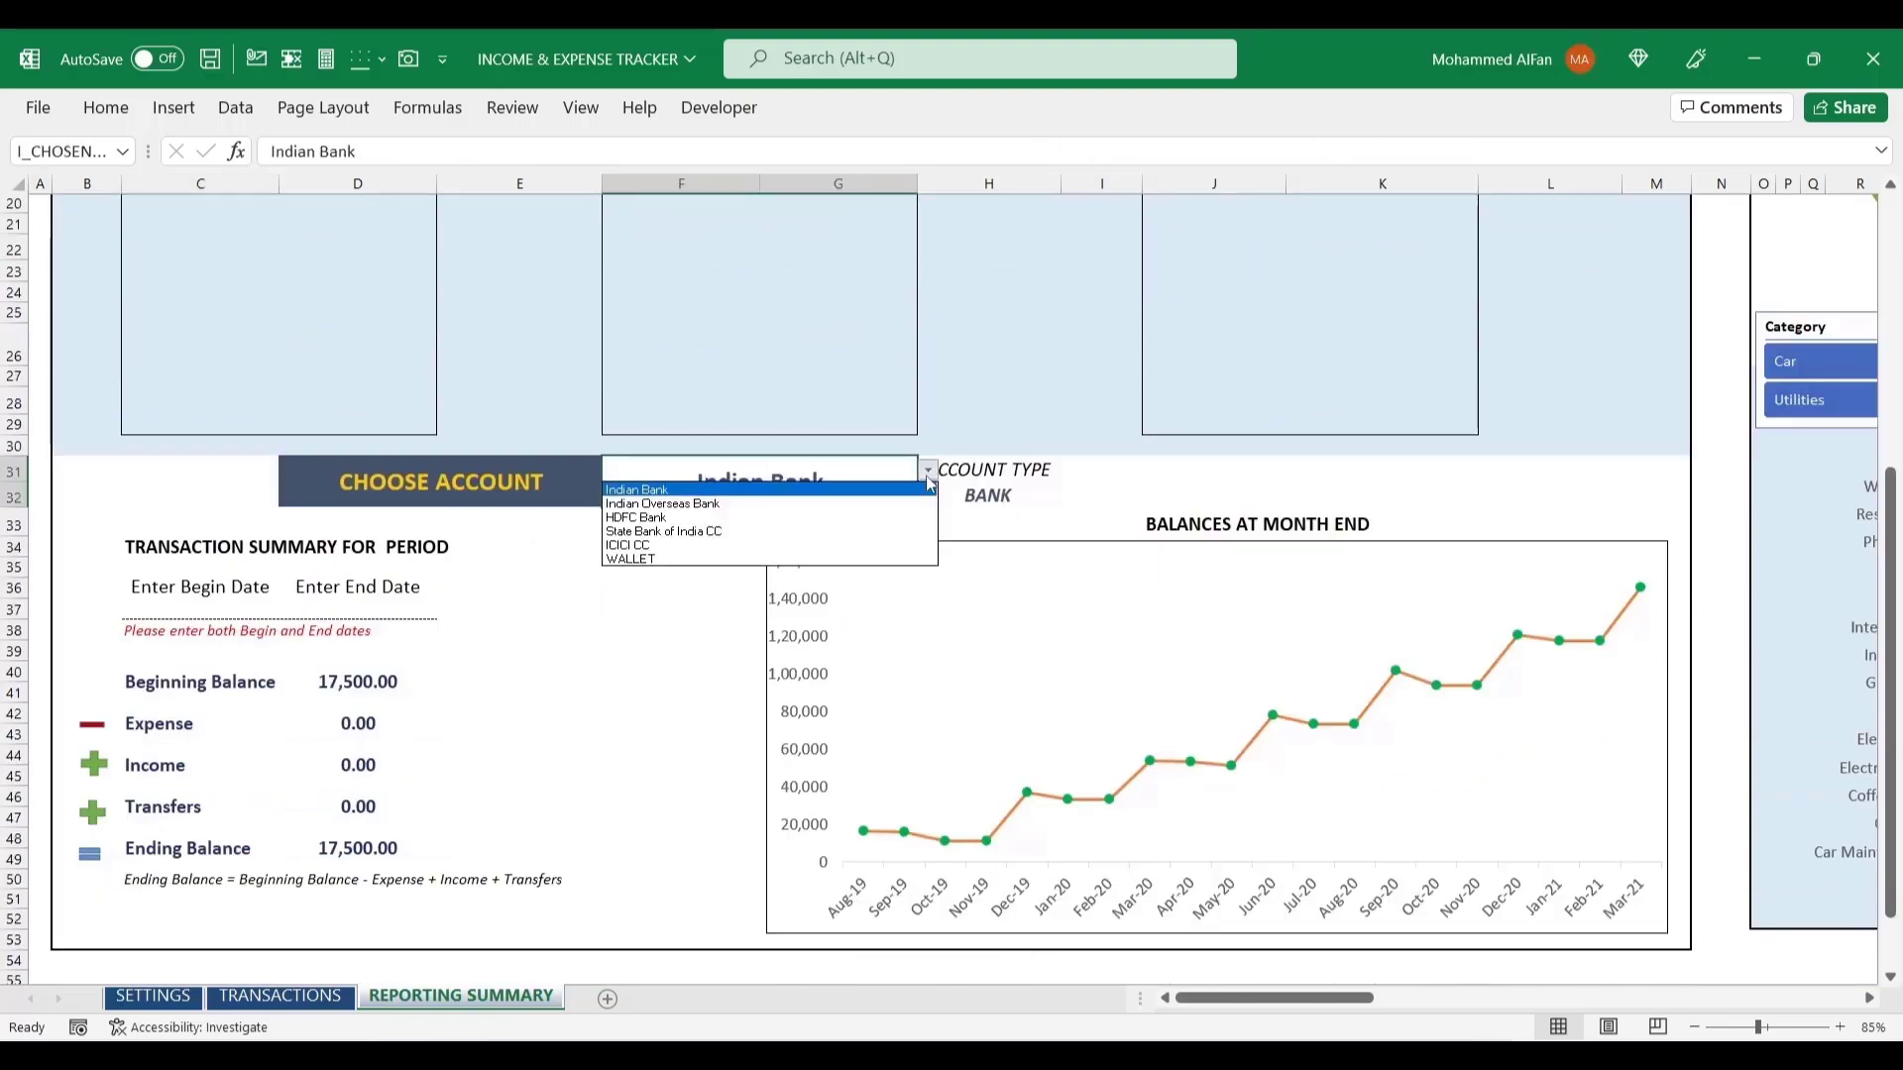
pyautogui.click(849, 491)
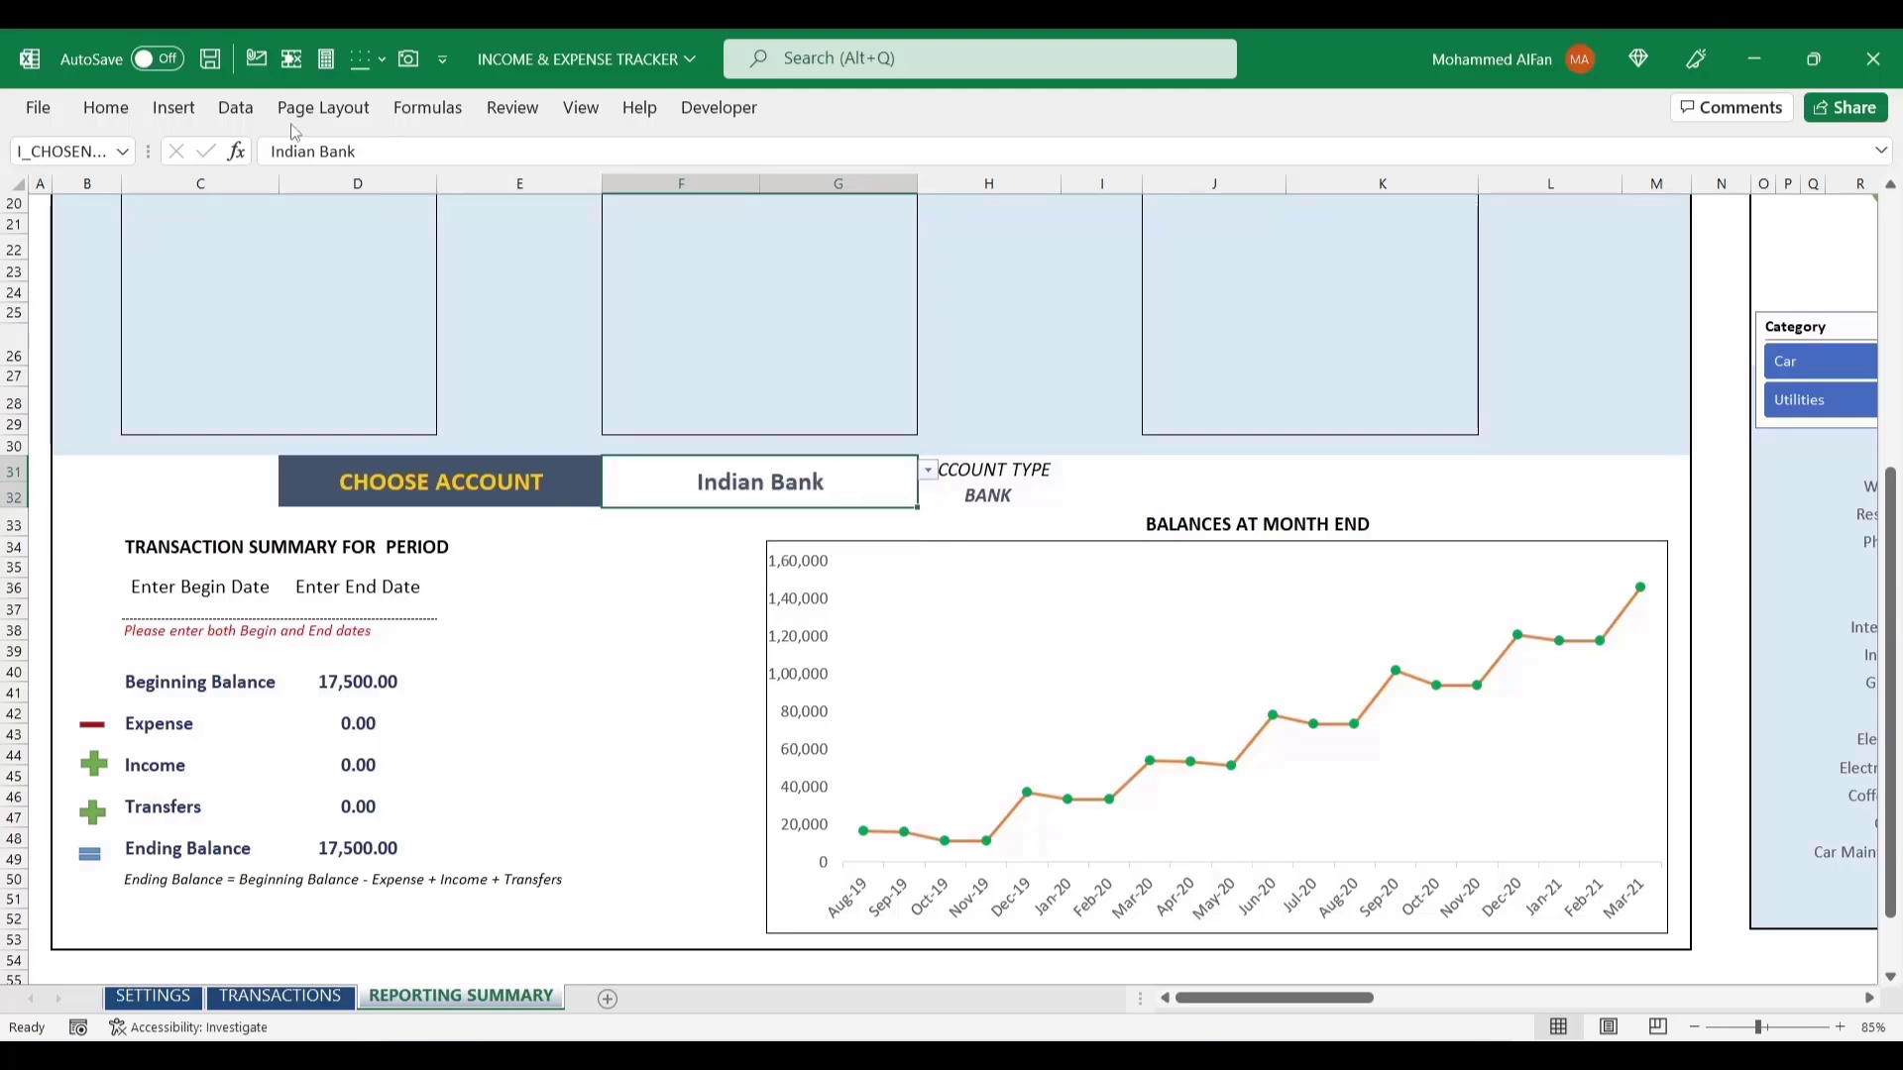
pyautogui.click(234, 107)
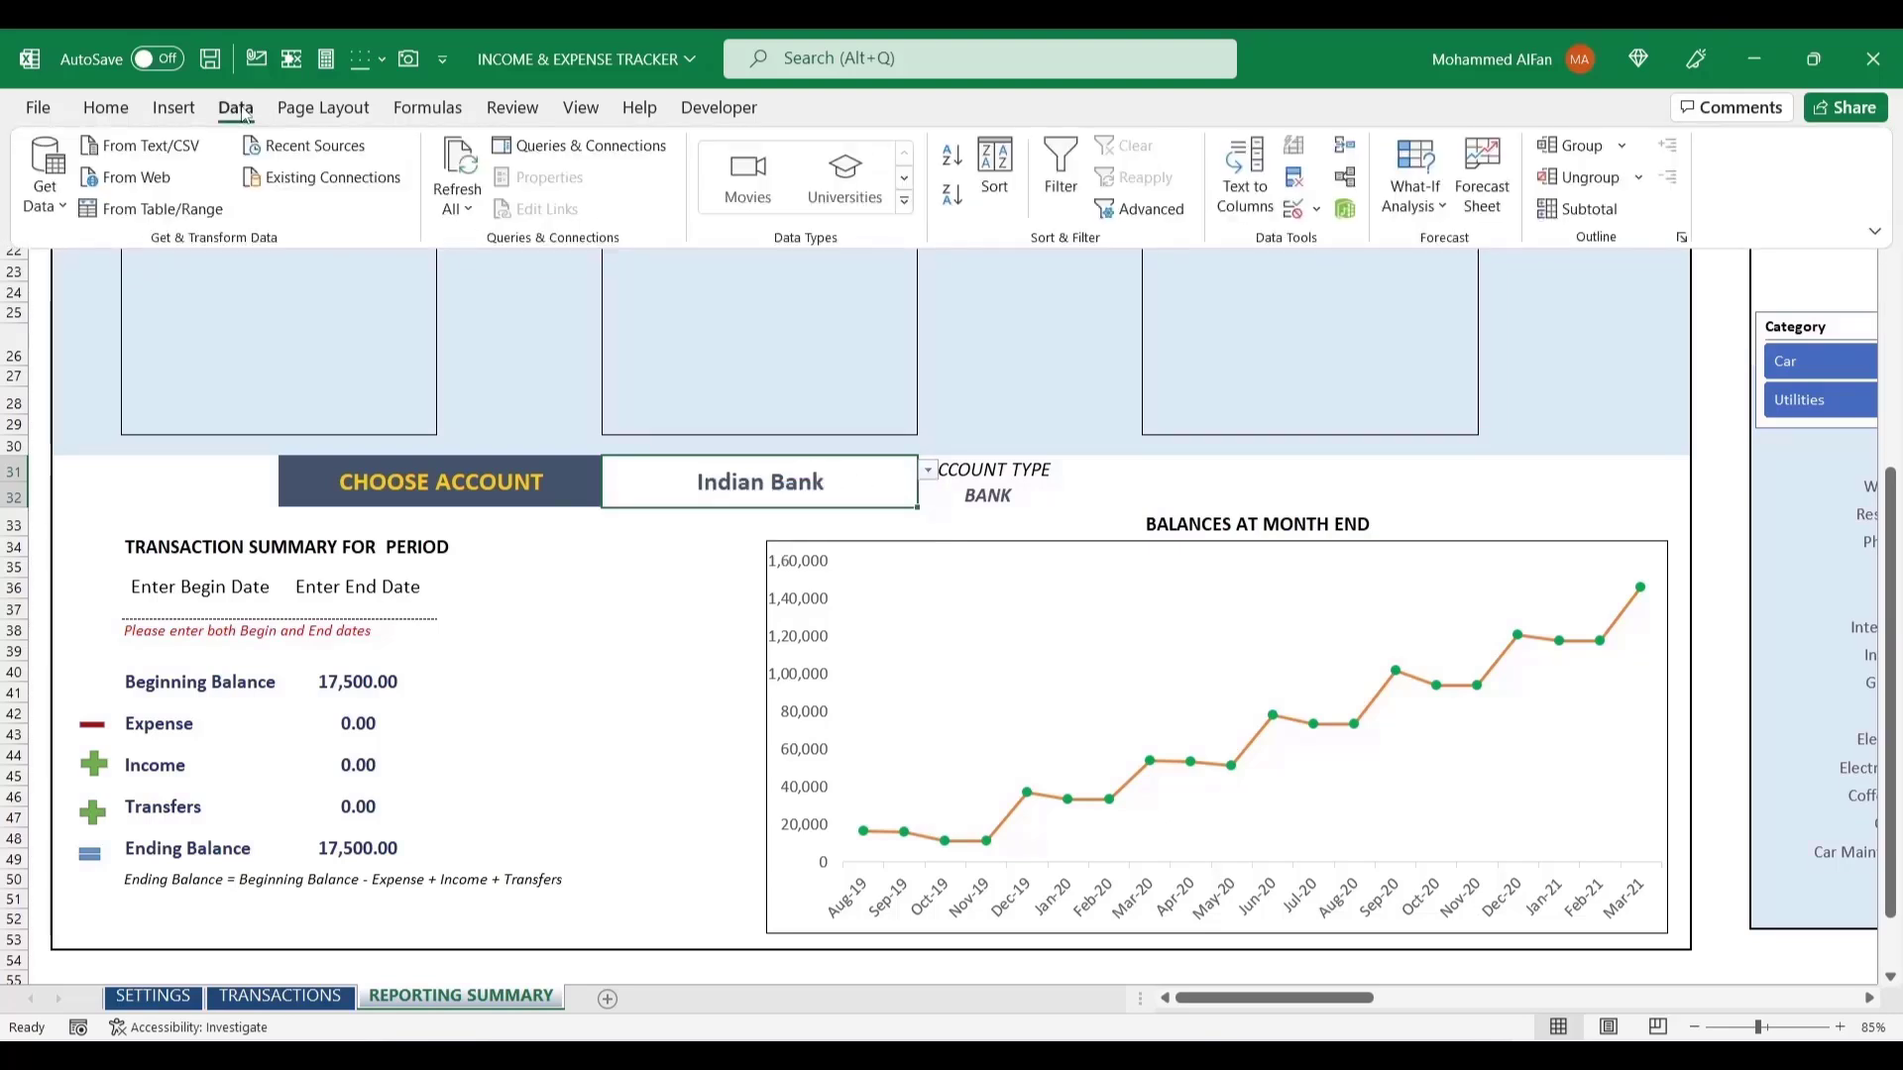
pyautogui.click(1294, 212)
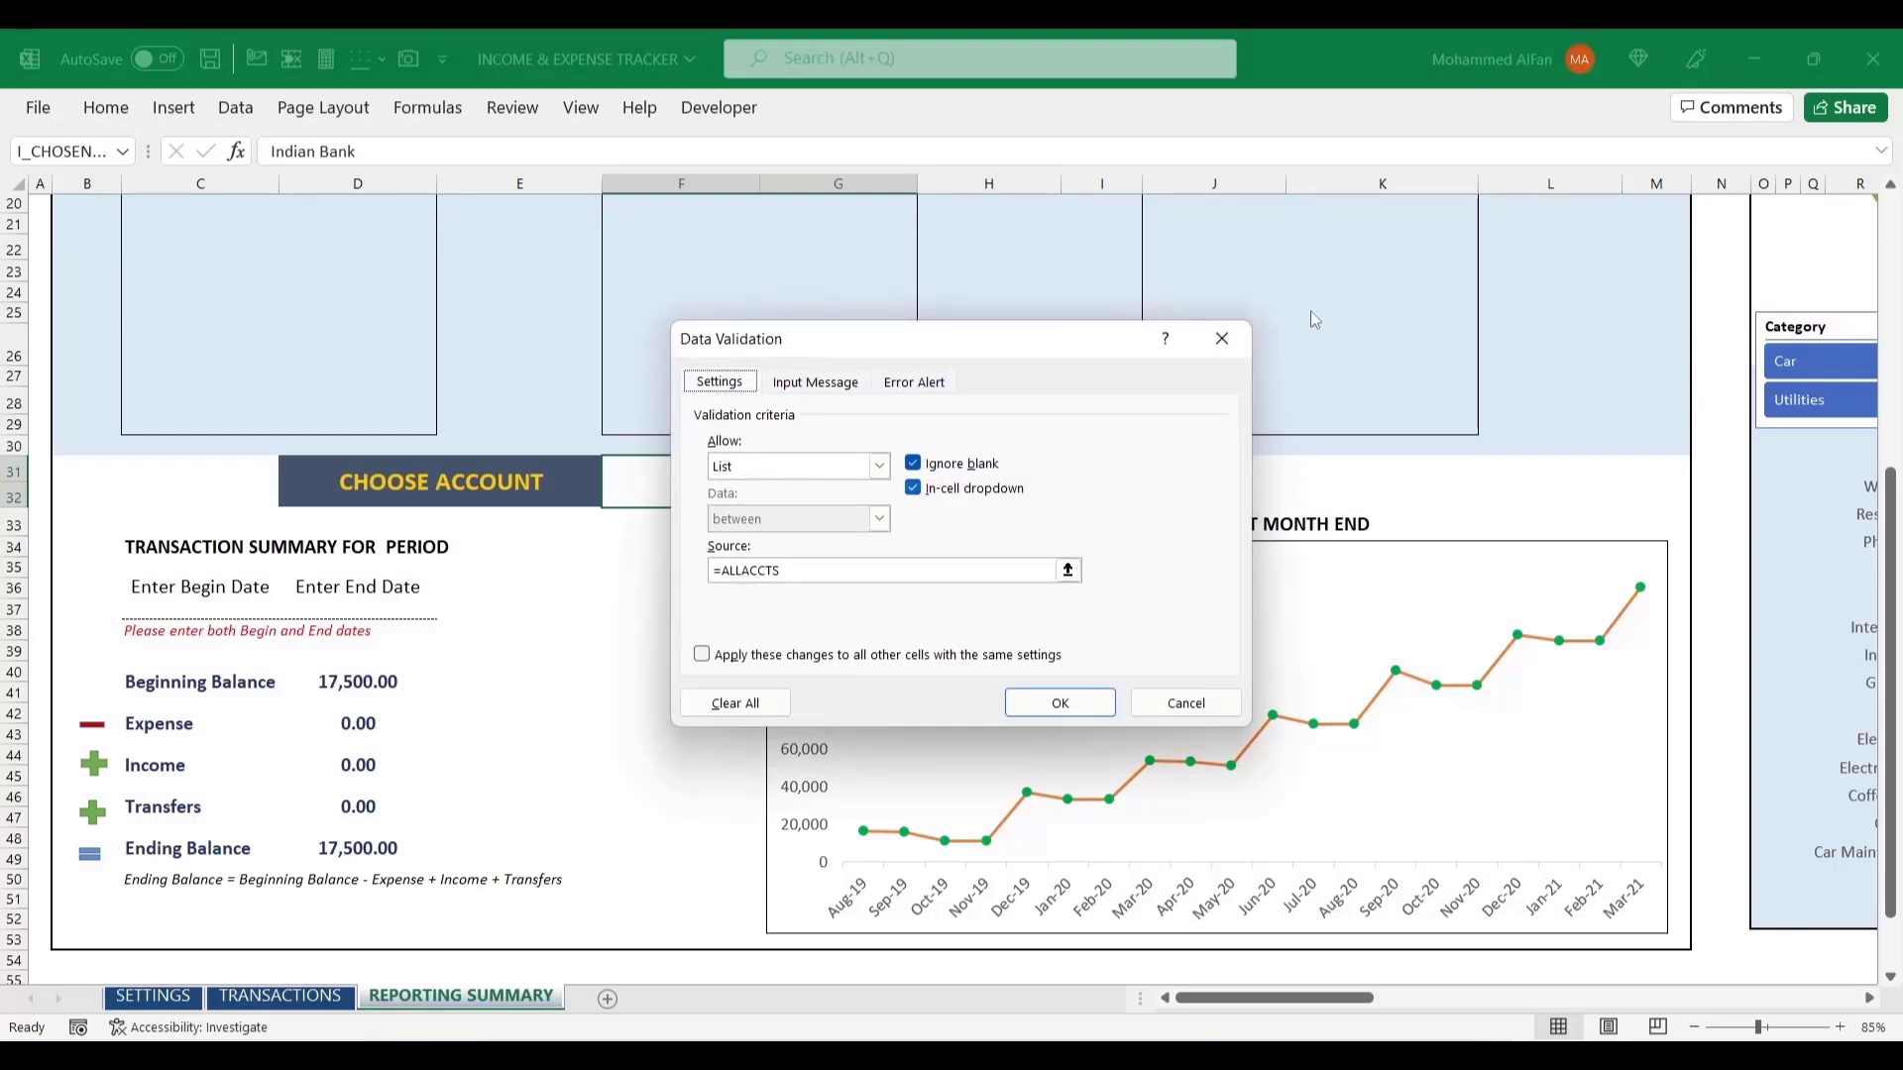
pyautogui.click(1222, 338)
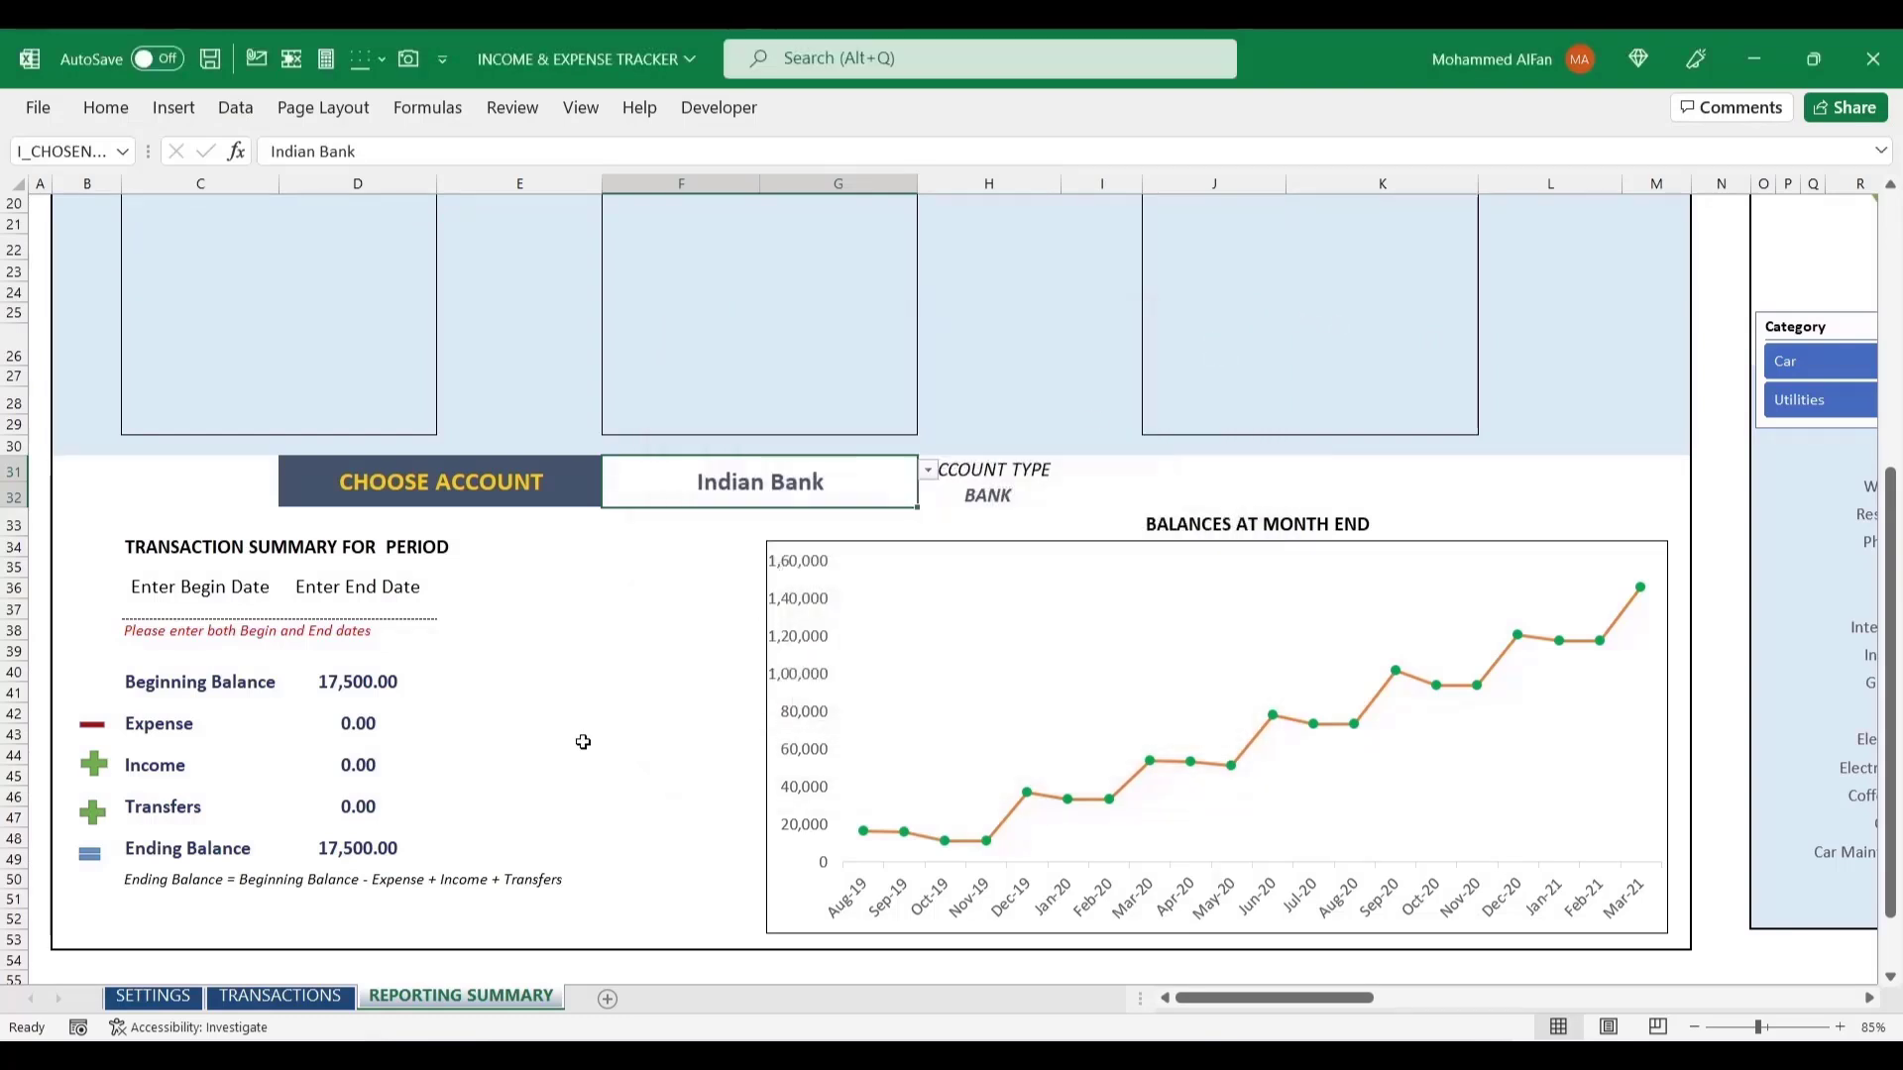
pyautogui.rightClick(440, 994)
pyautogui.click(530, 937)
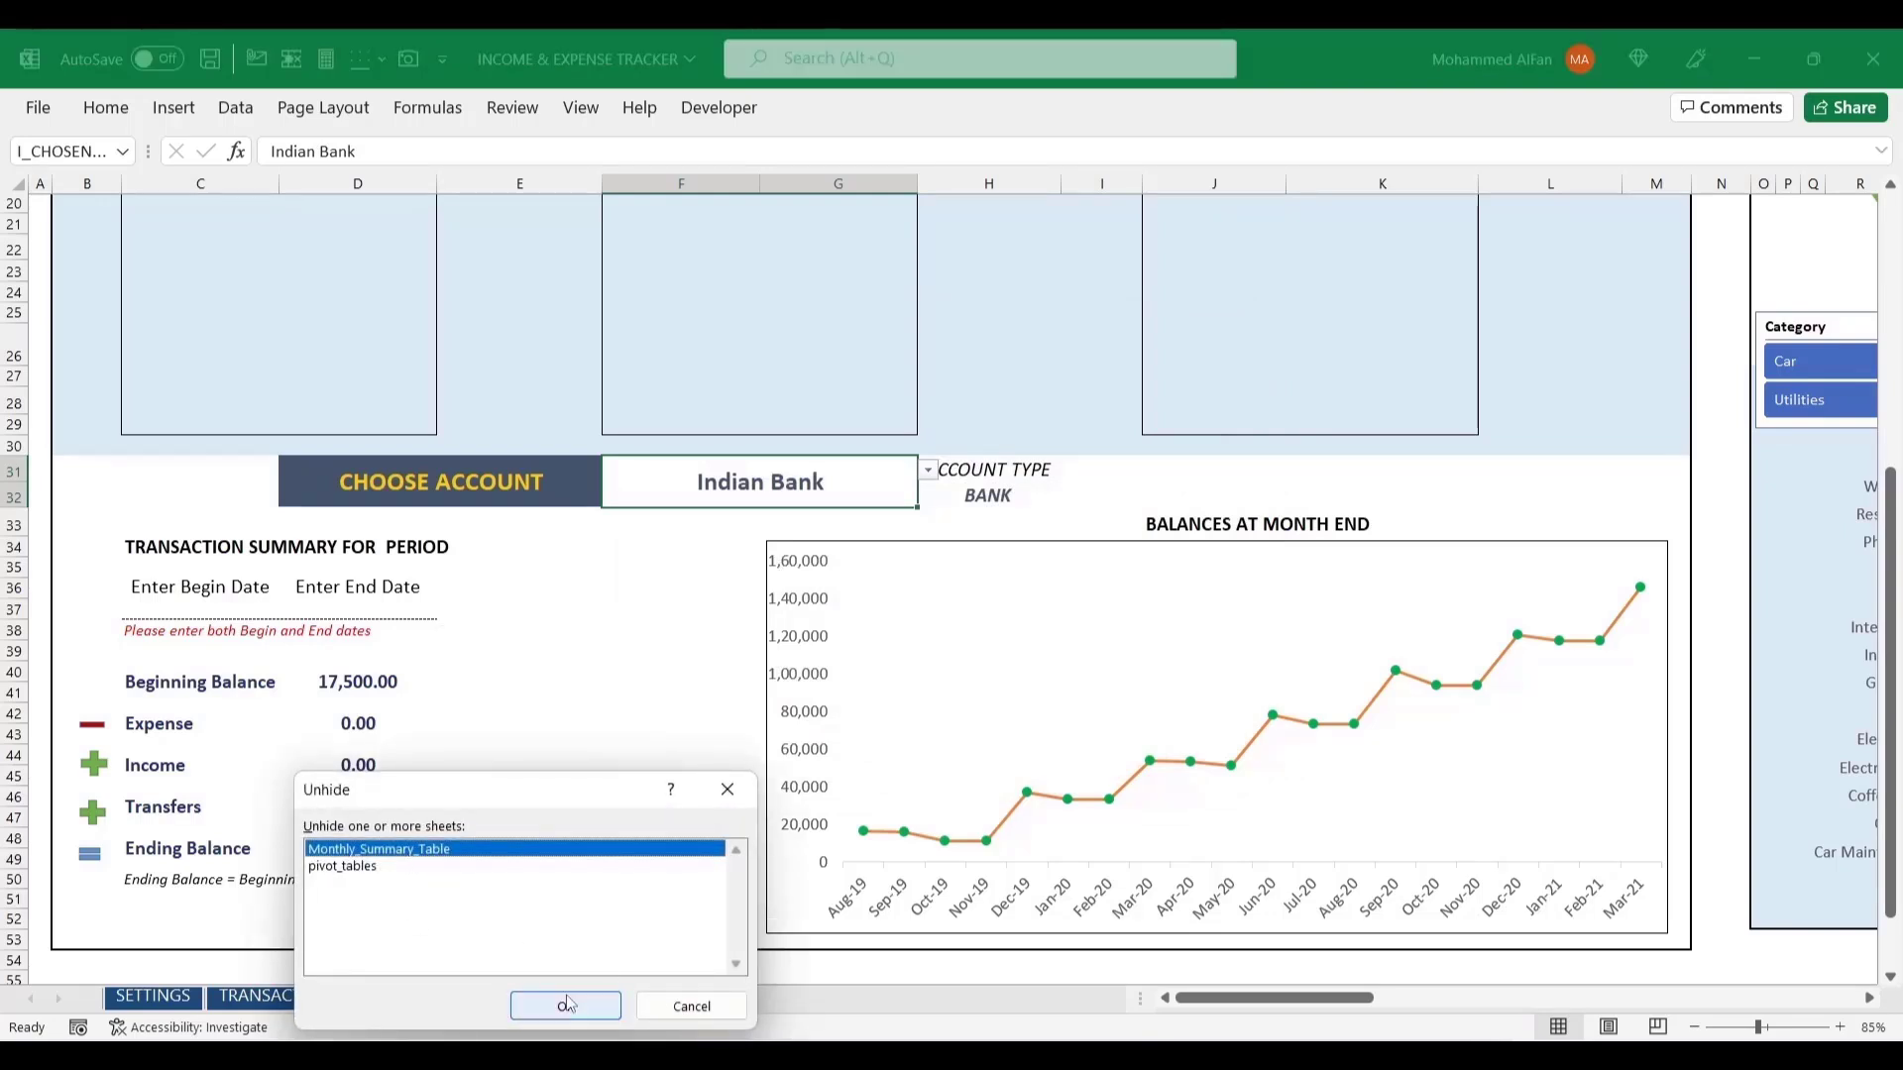
pyautogui.click(728, 790)
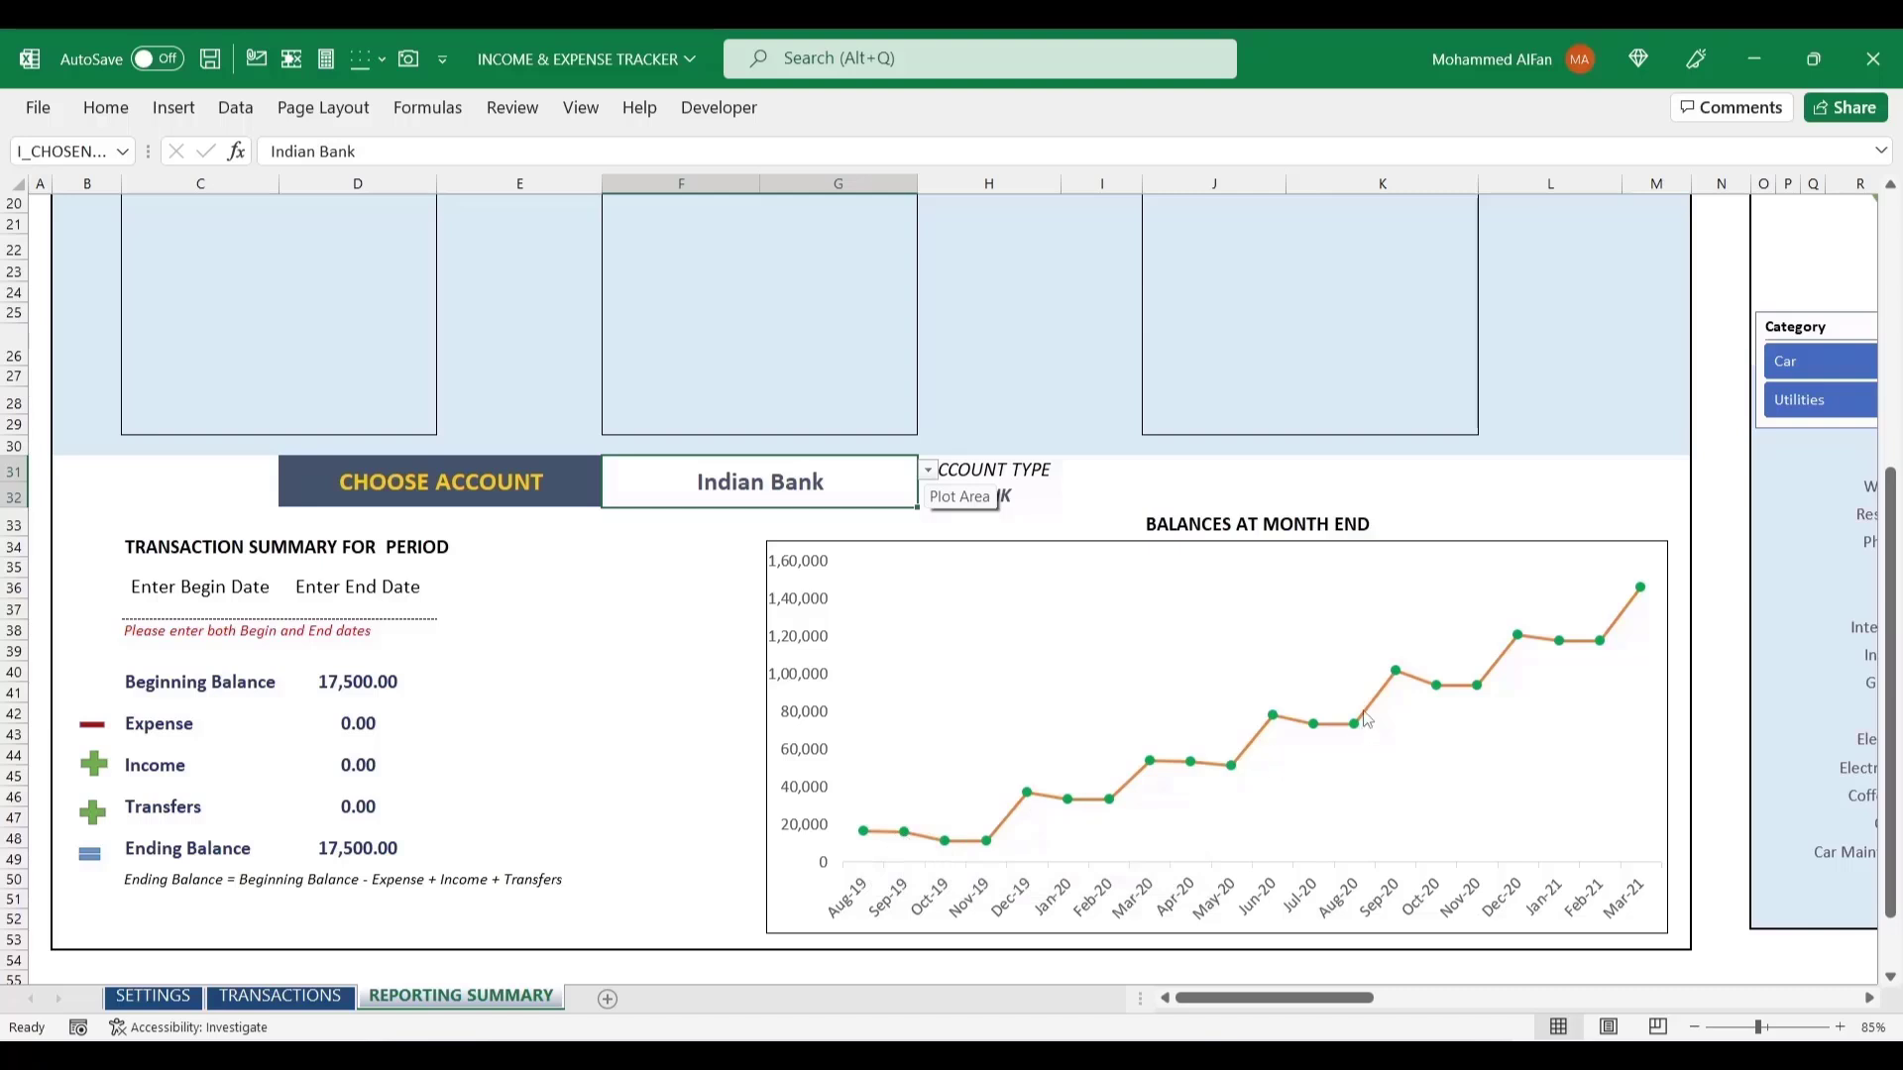
# - Switch CHOOSE ACCOUNT between State Bank of India CC and WALLET, ending on State Bank of India CC
pyautogui.click(930, 474)
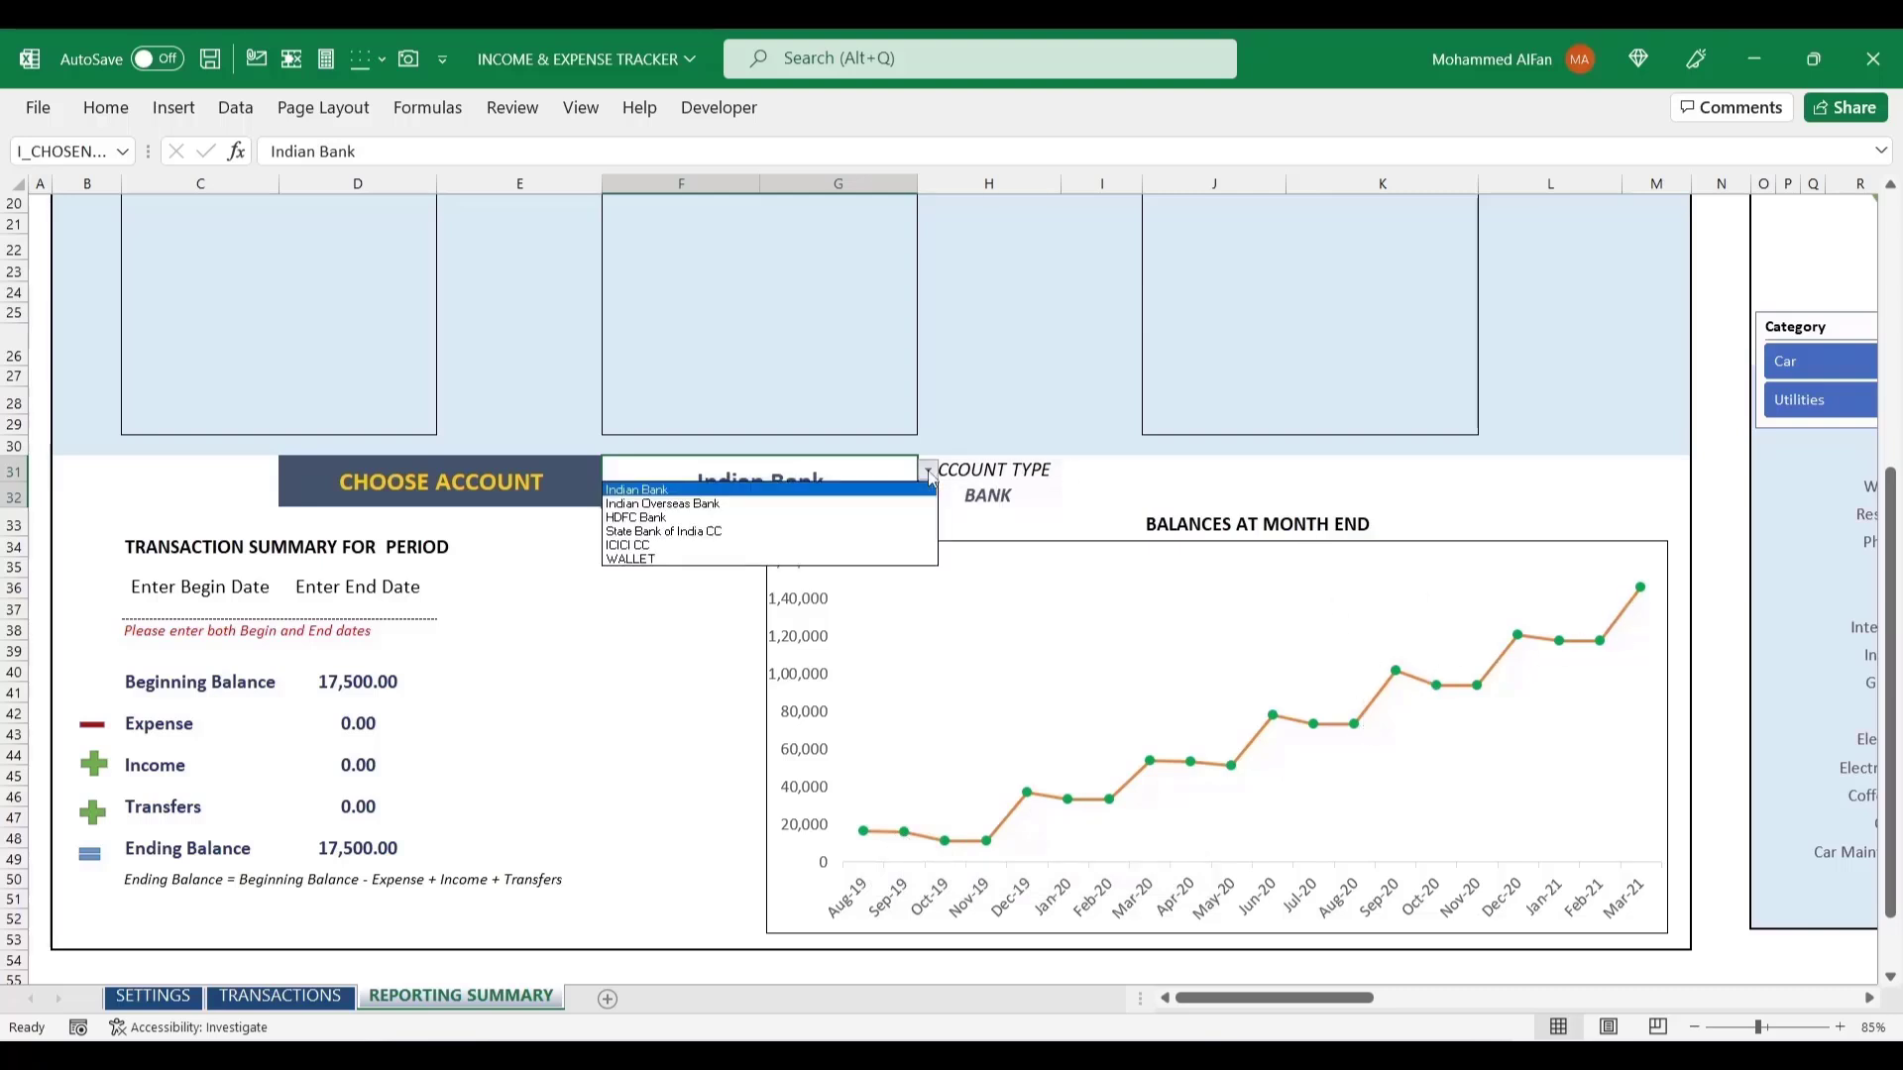
pyautogui.click(730, 533)
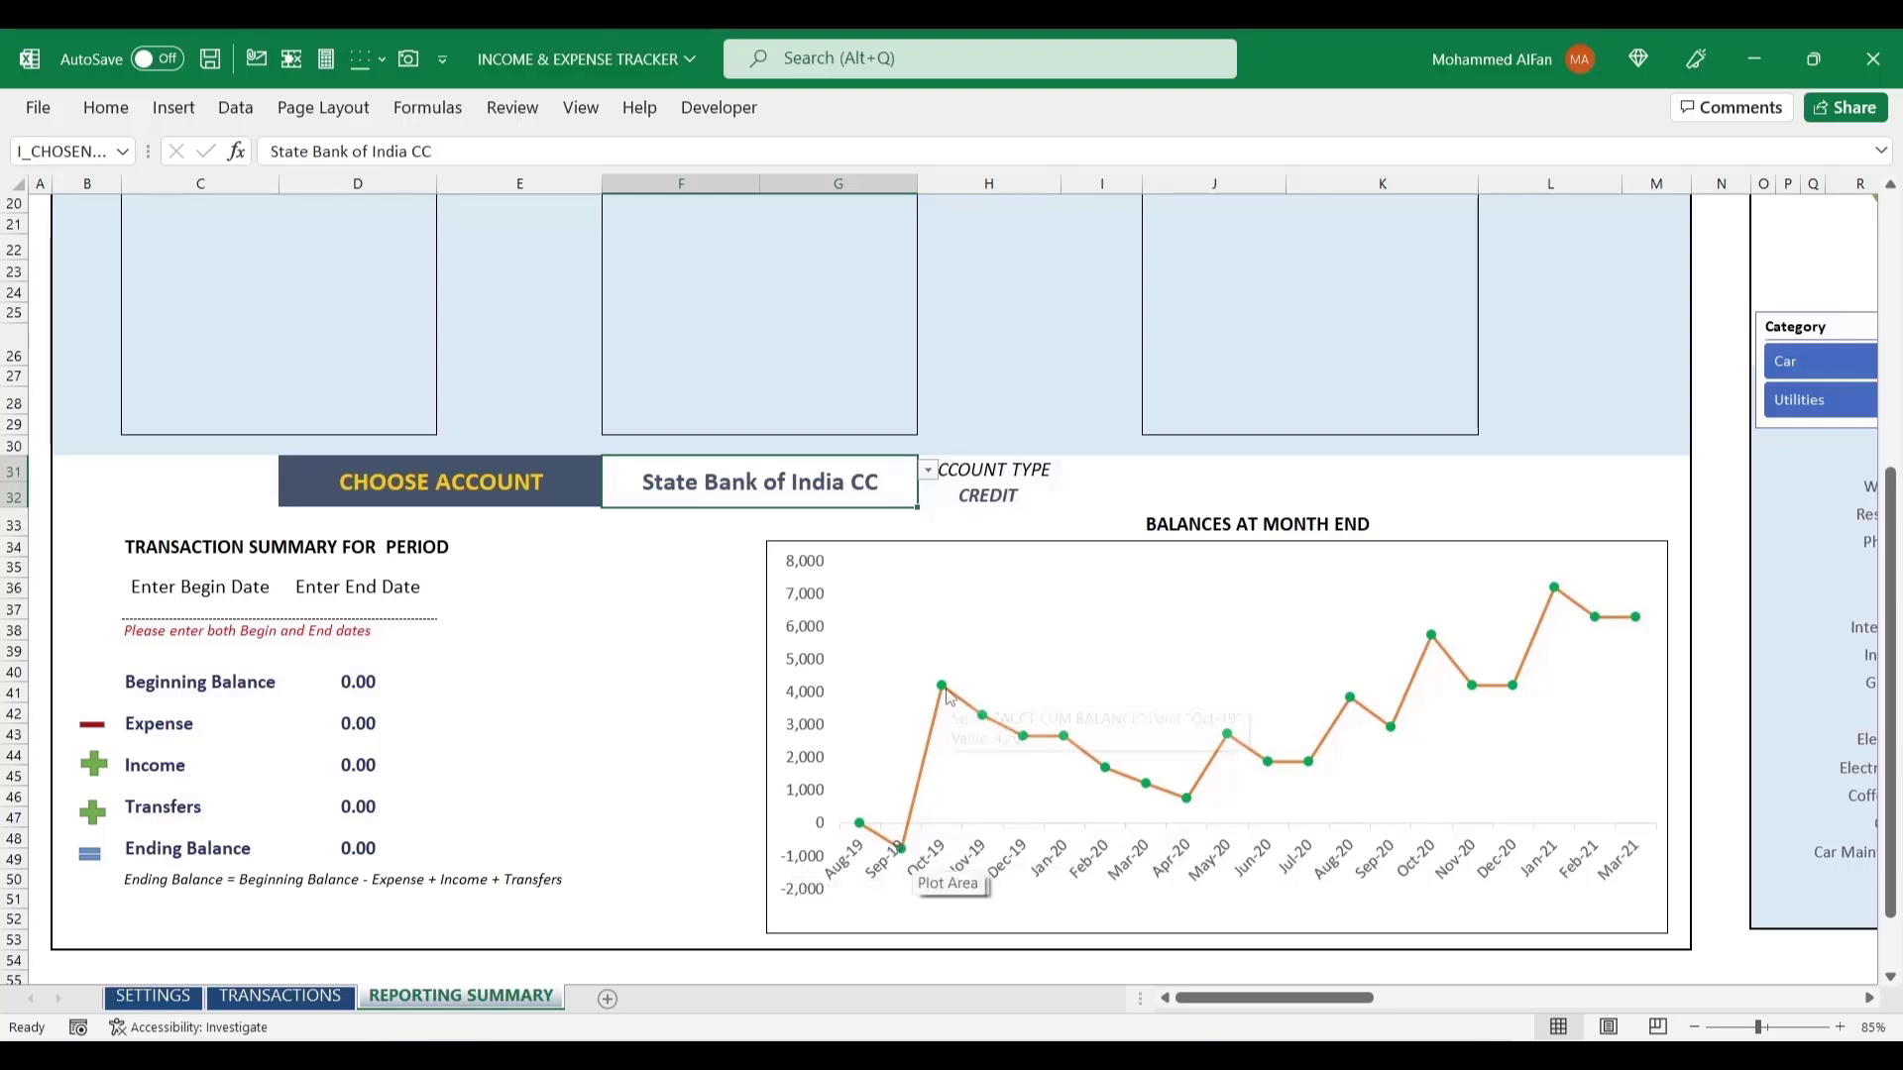
pyautogui.click(928, 472)
pyautogui.click(773, 559)
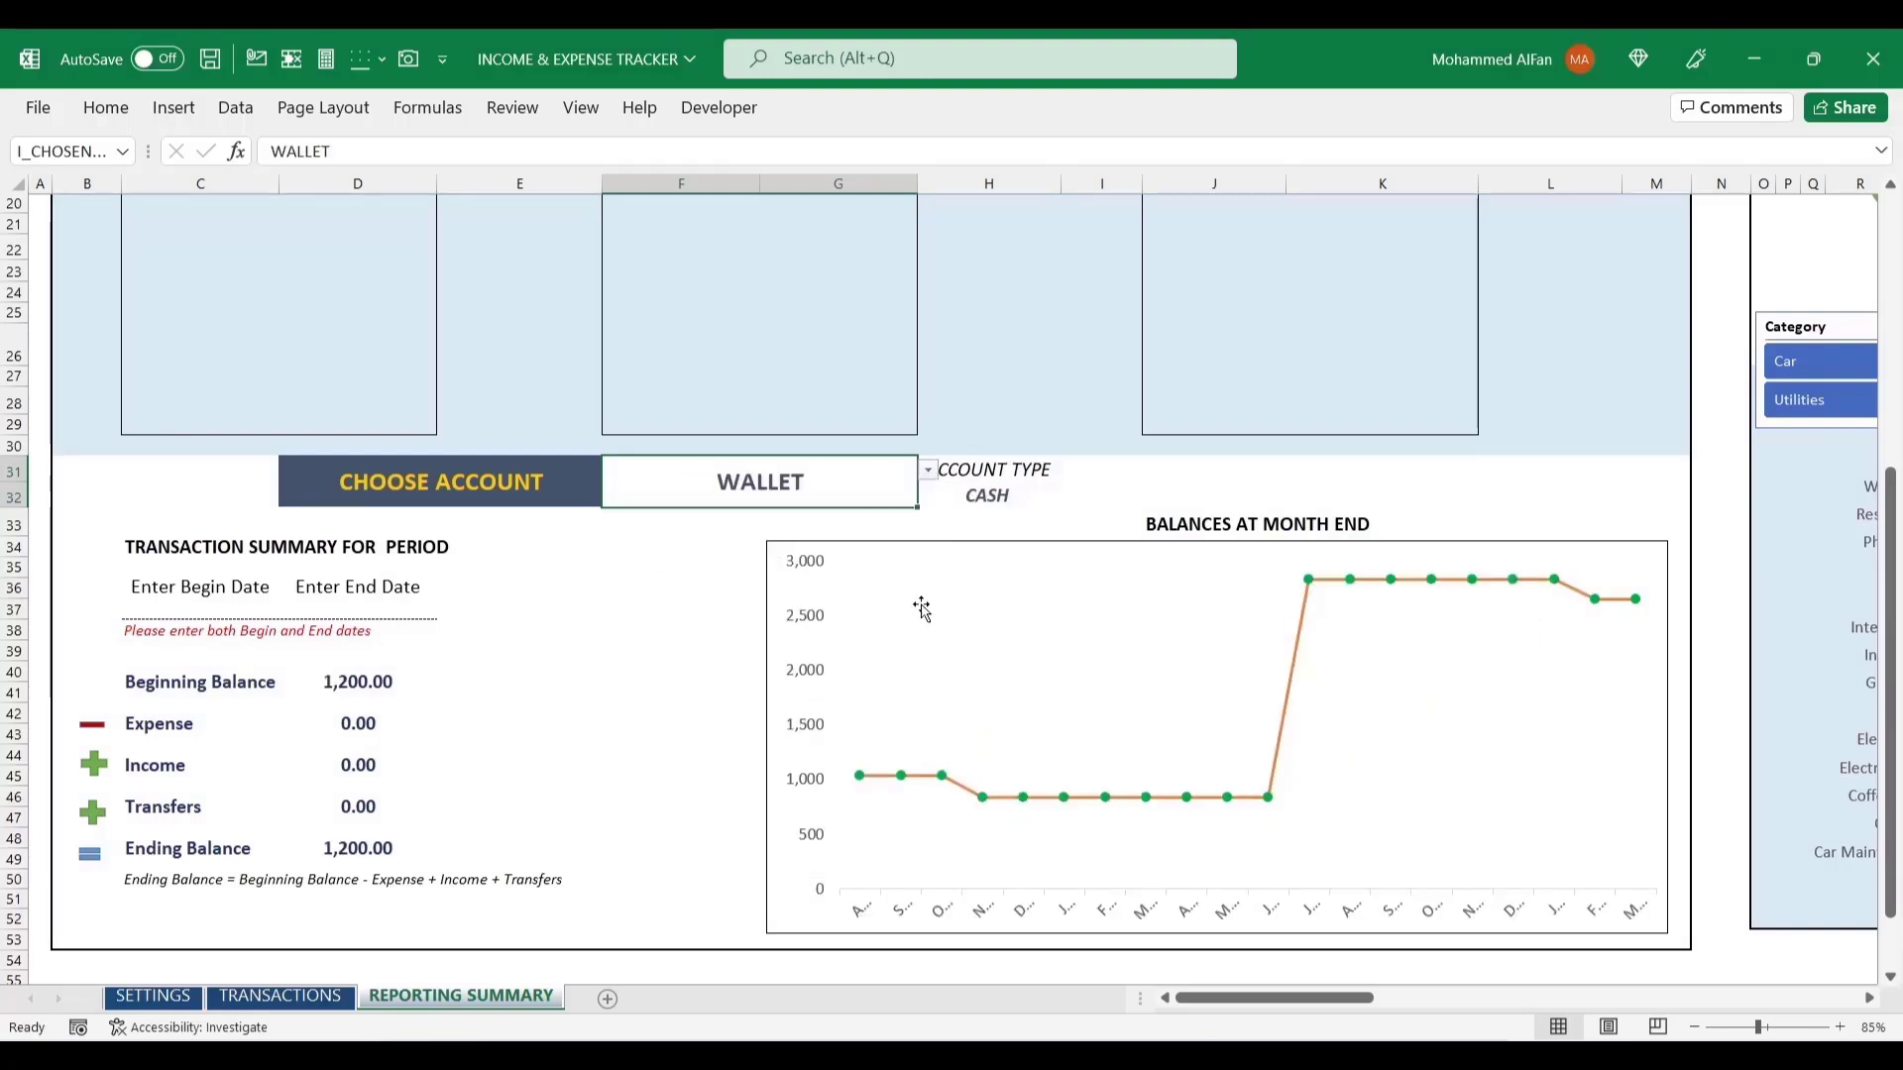
pyautogui.moveTo(955, 795)
pyautogui.click(929, 474)
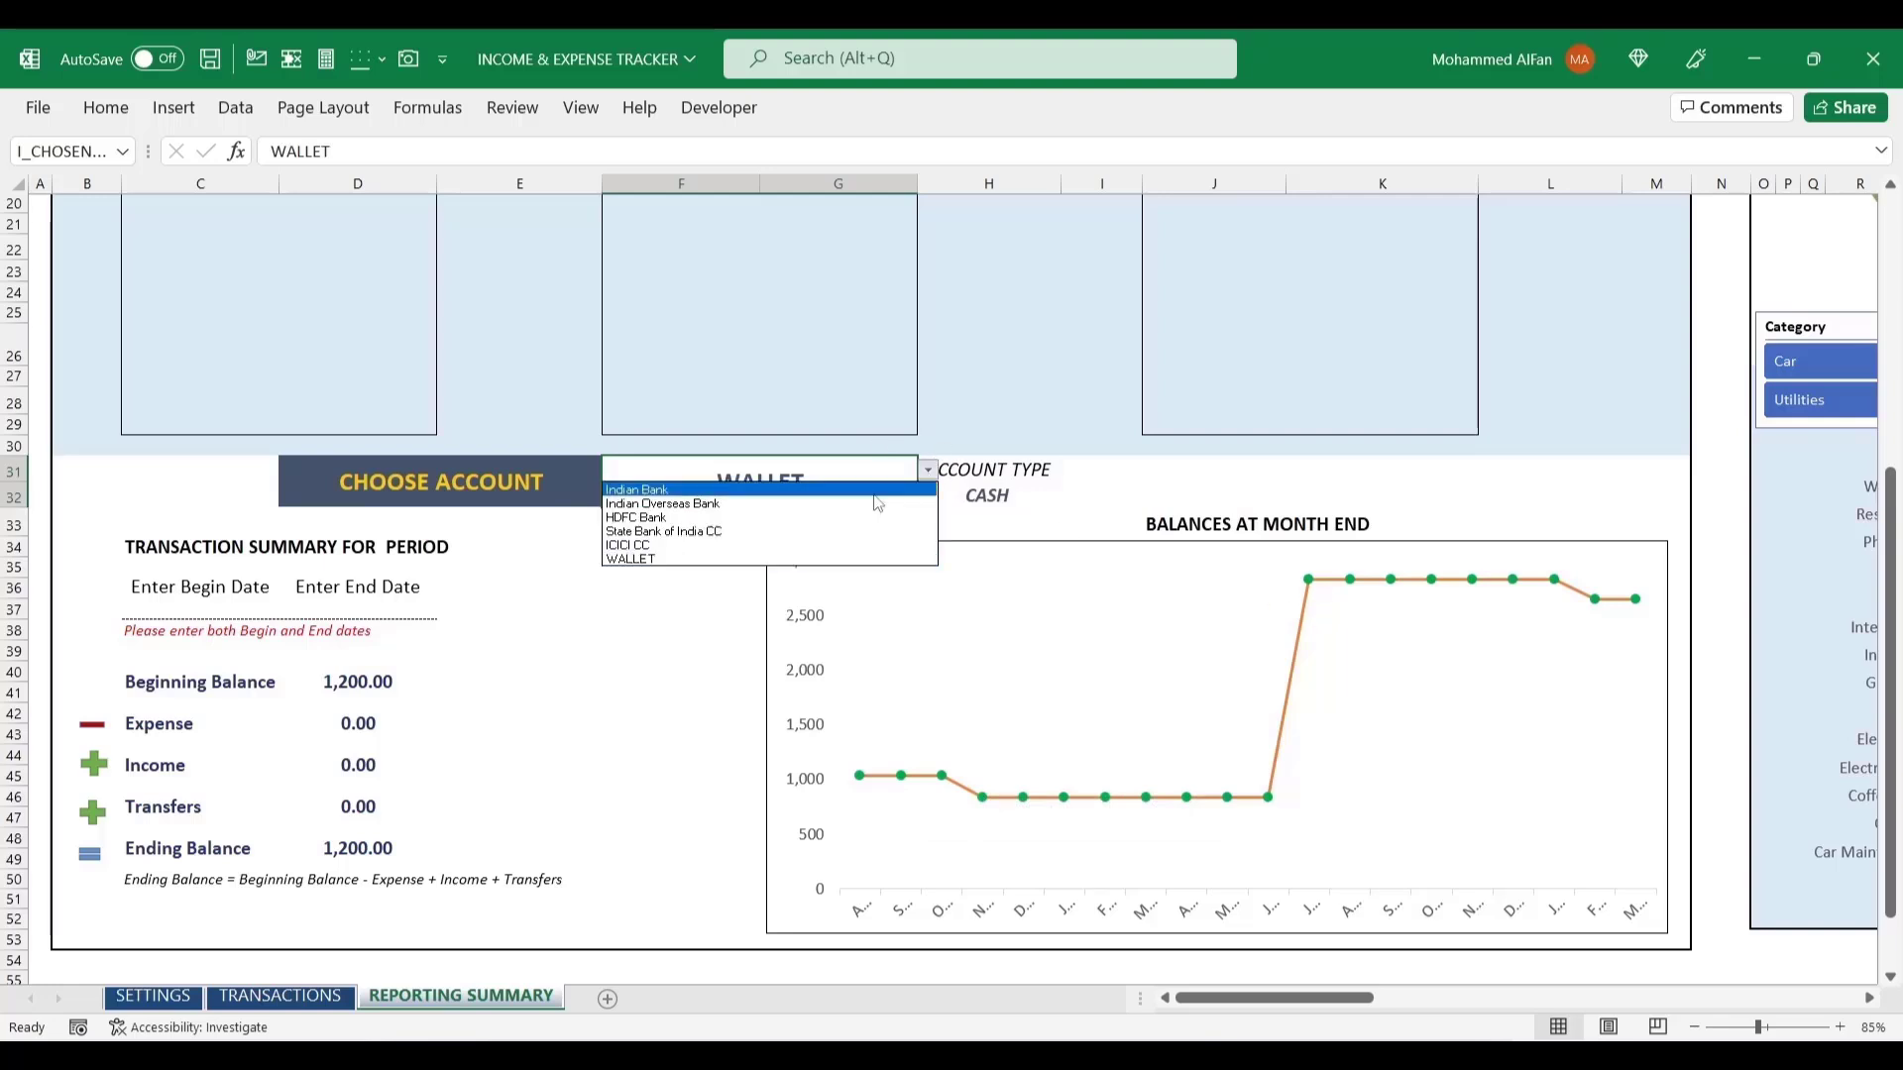
pyautogui.click(818, 534)
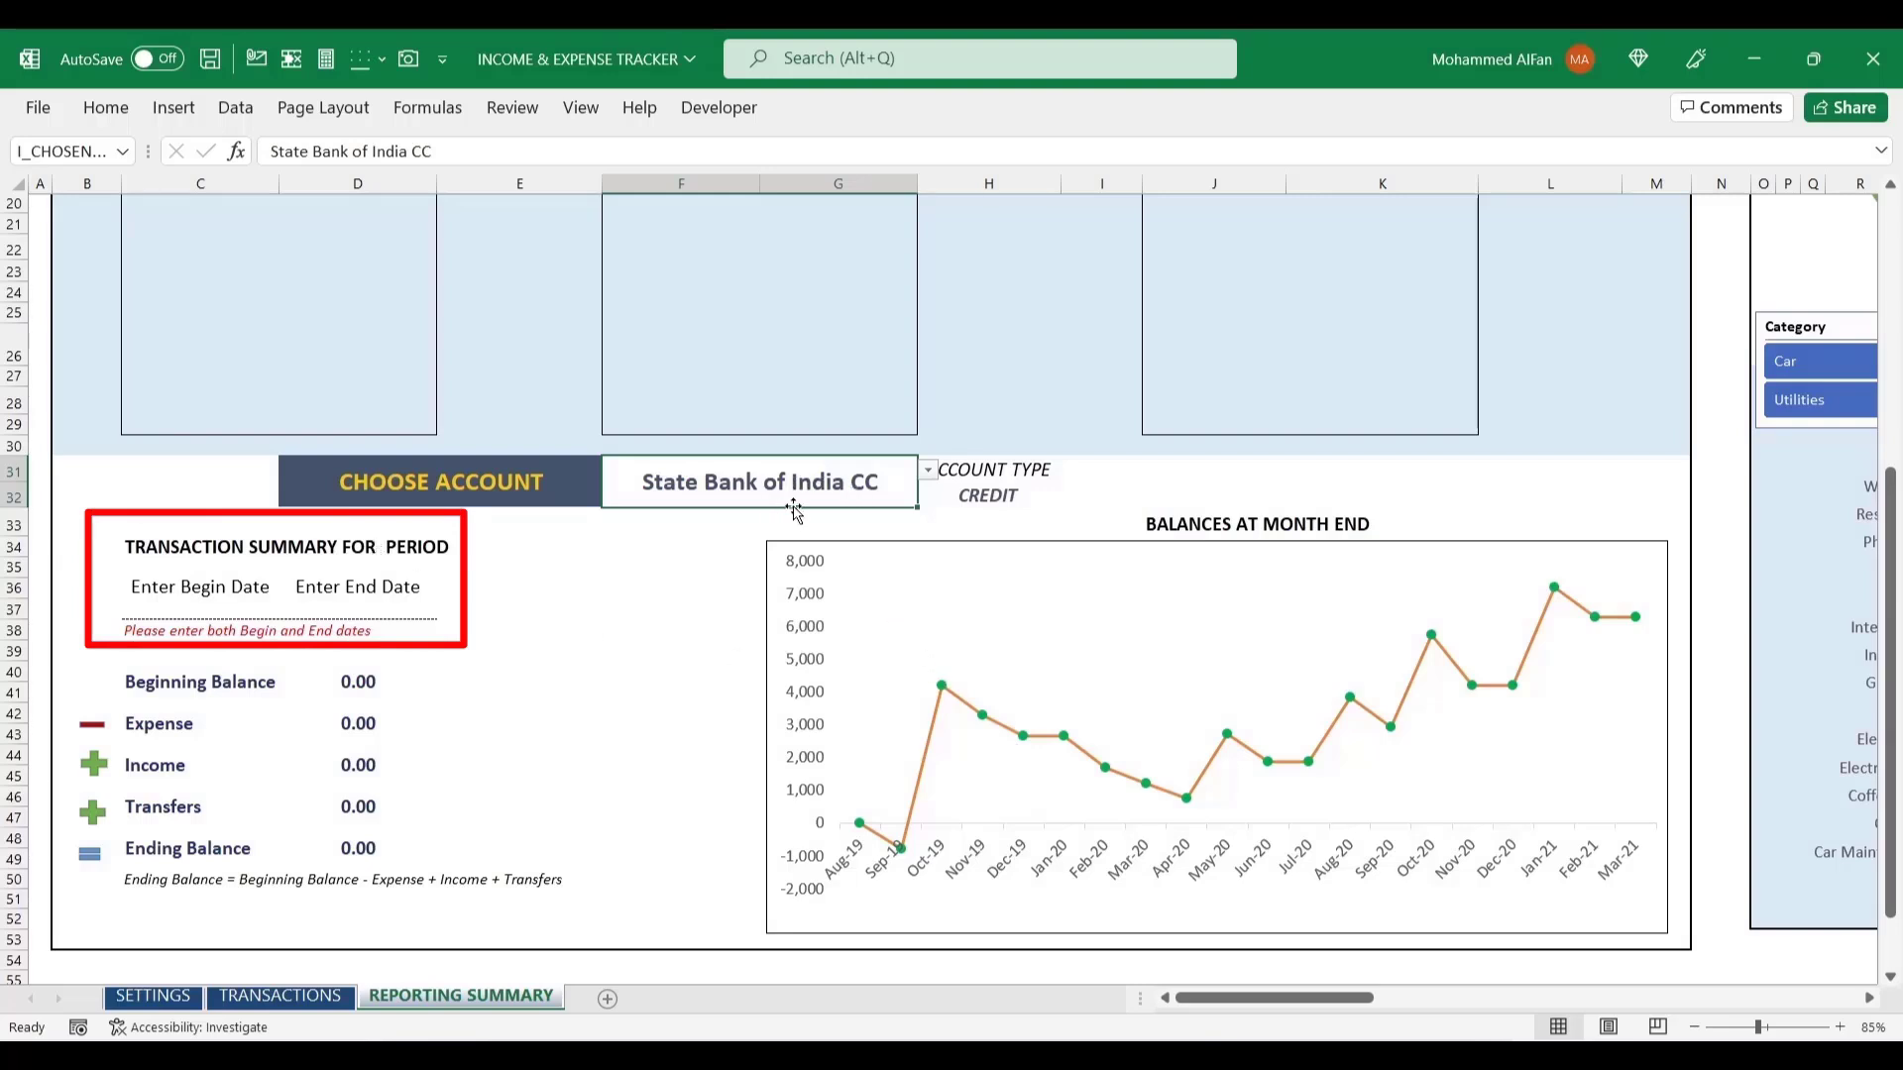
# - Enter February 10, 2020 as the begin date in C37
pyautogui.hotkey('ctrl', 'c')
pyautogui.click(182, 607)
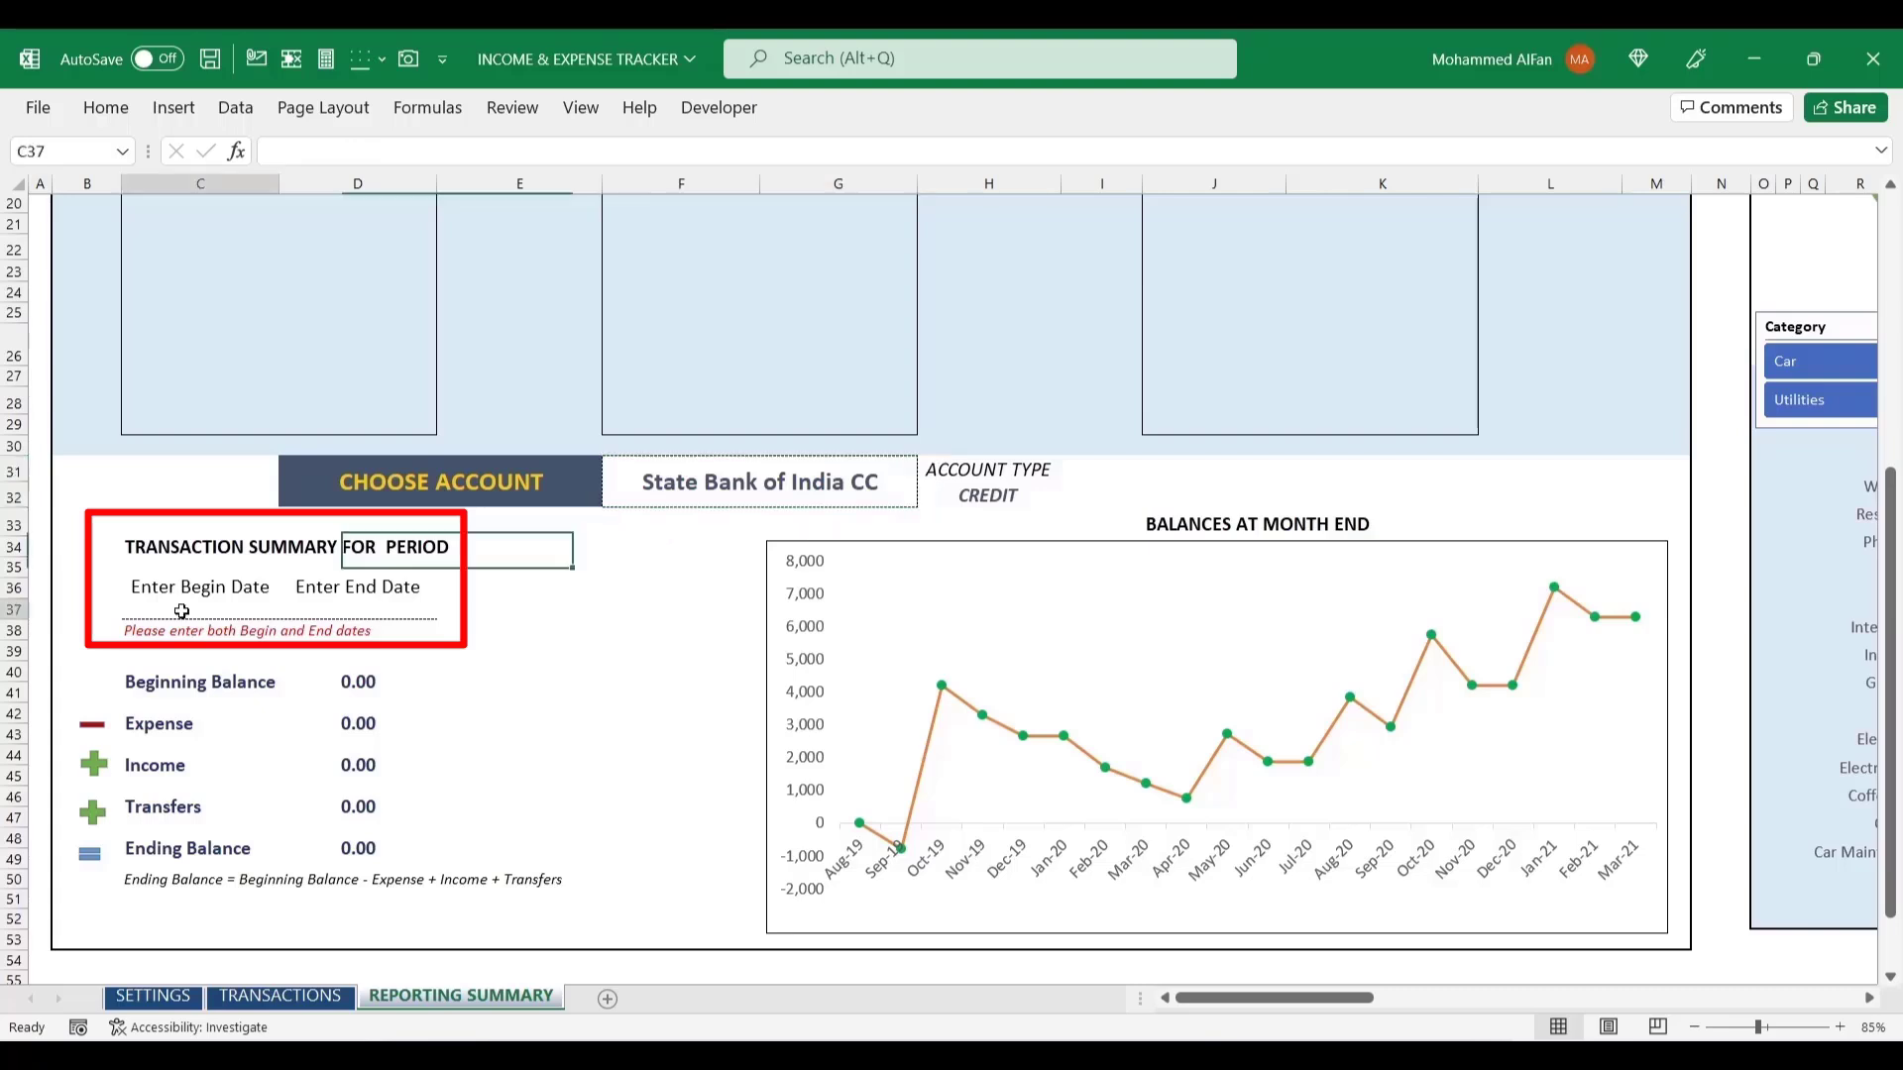
pyautogui.click(189, 611)
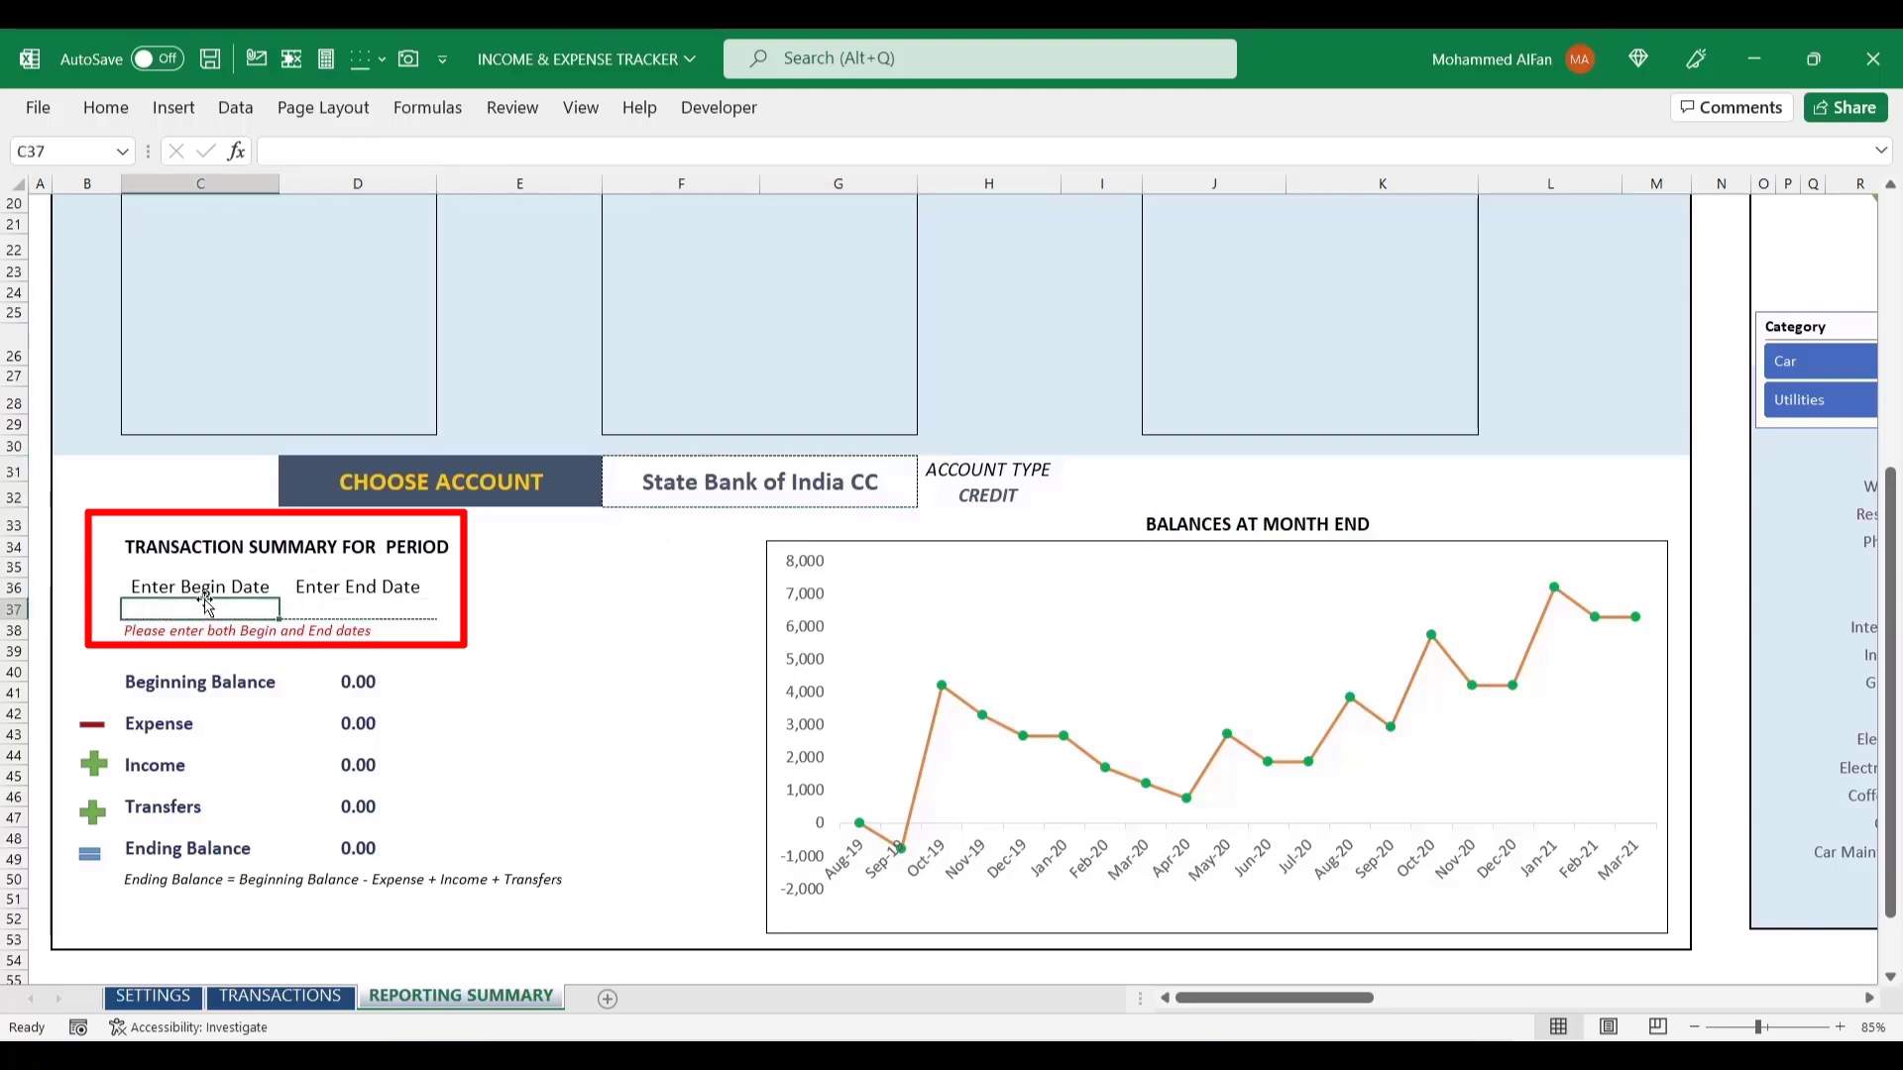
pyautogui.write('10-08-2022')
pyautogui.press('Return')
pyautogui.doubleClick(200, 609)
pyautogui.press('BackSpace')
pyautogui.write('2')
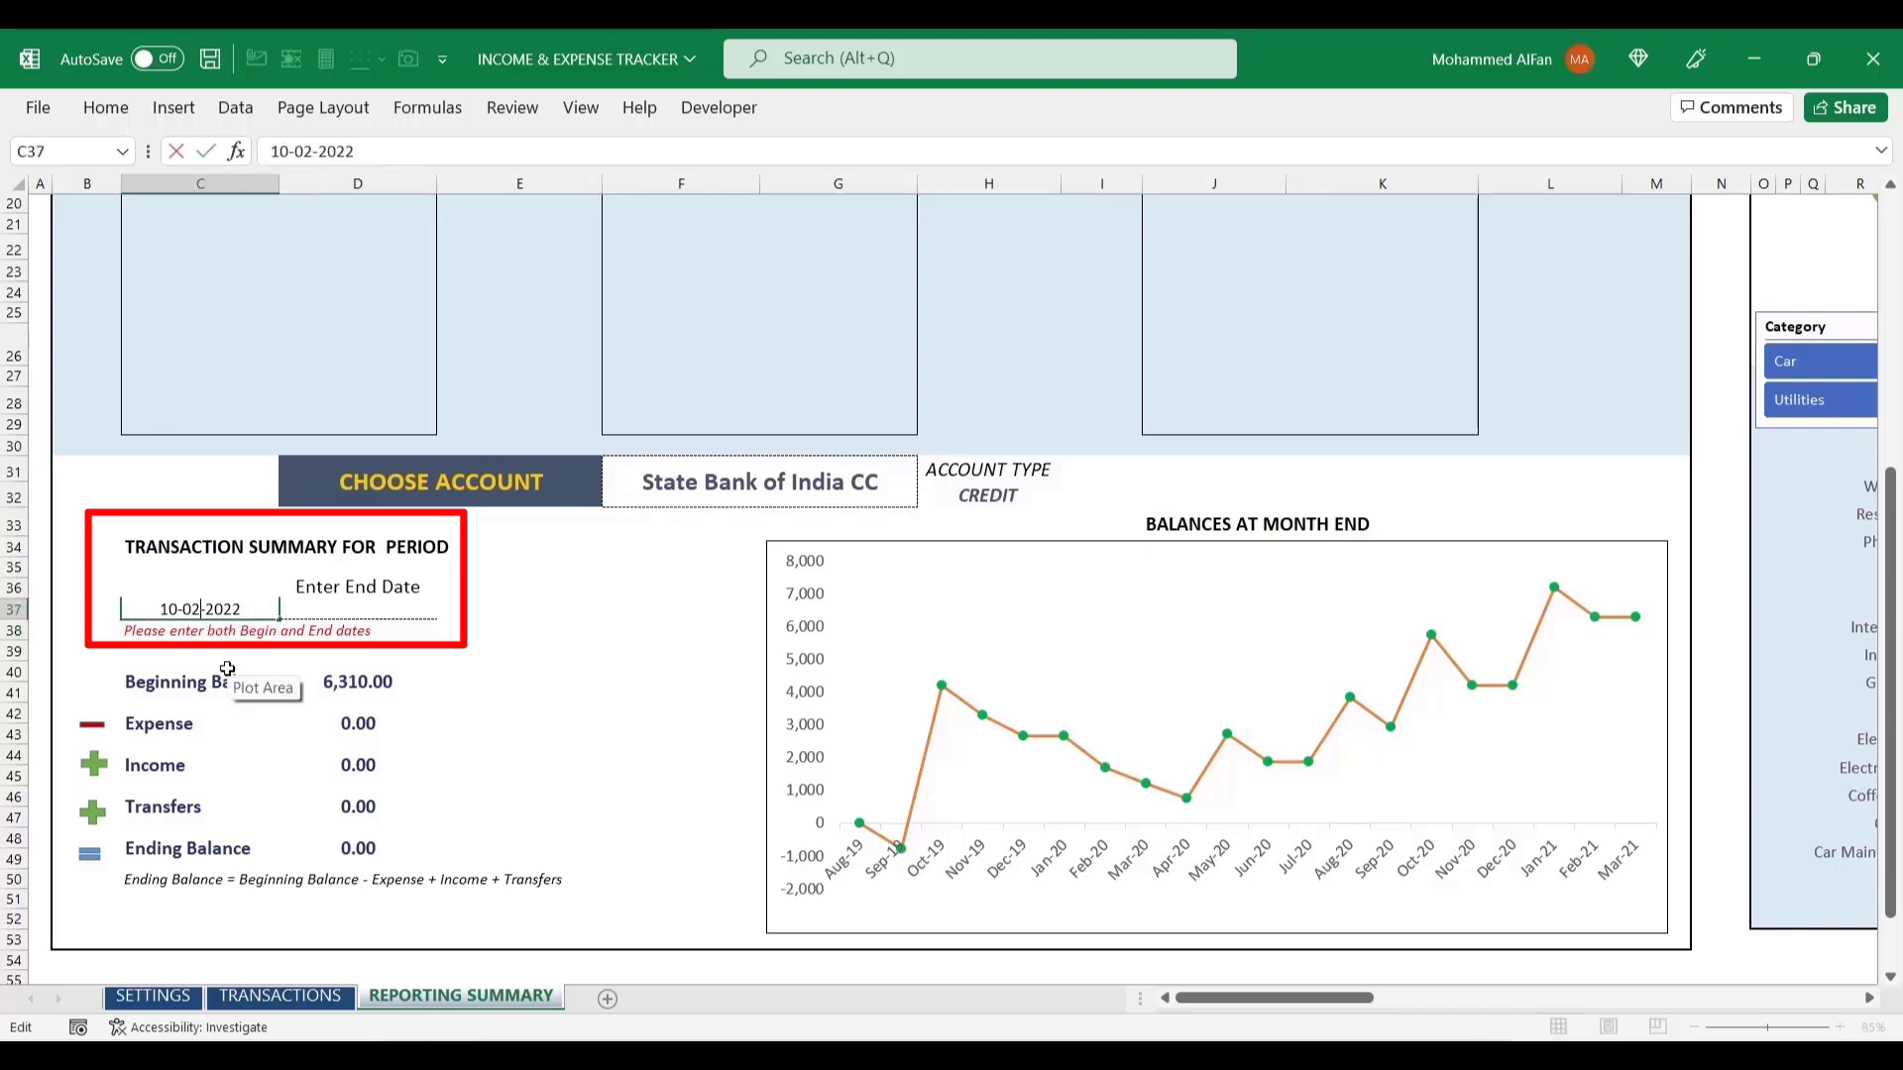
pyautogui.press('BackSpace')
pyautogui.press('BackSpace')
pyautogui.write('20')
pyautogui.press('Return')
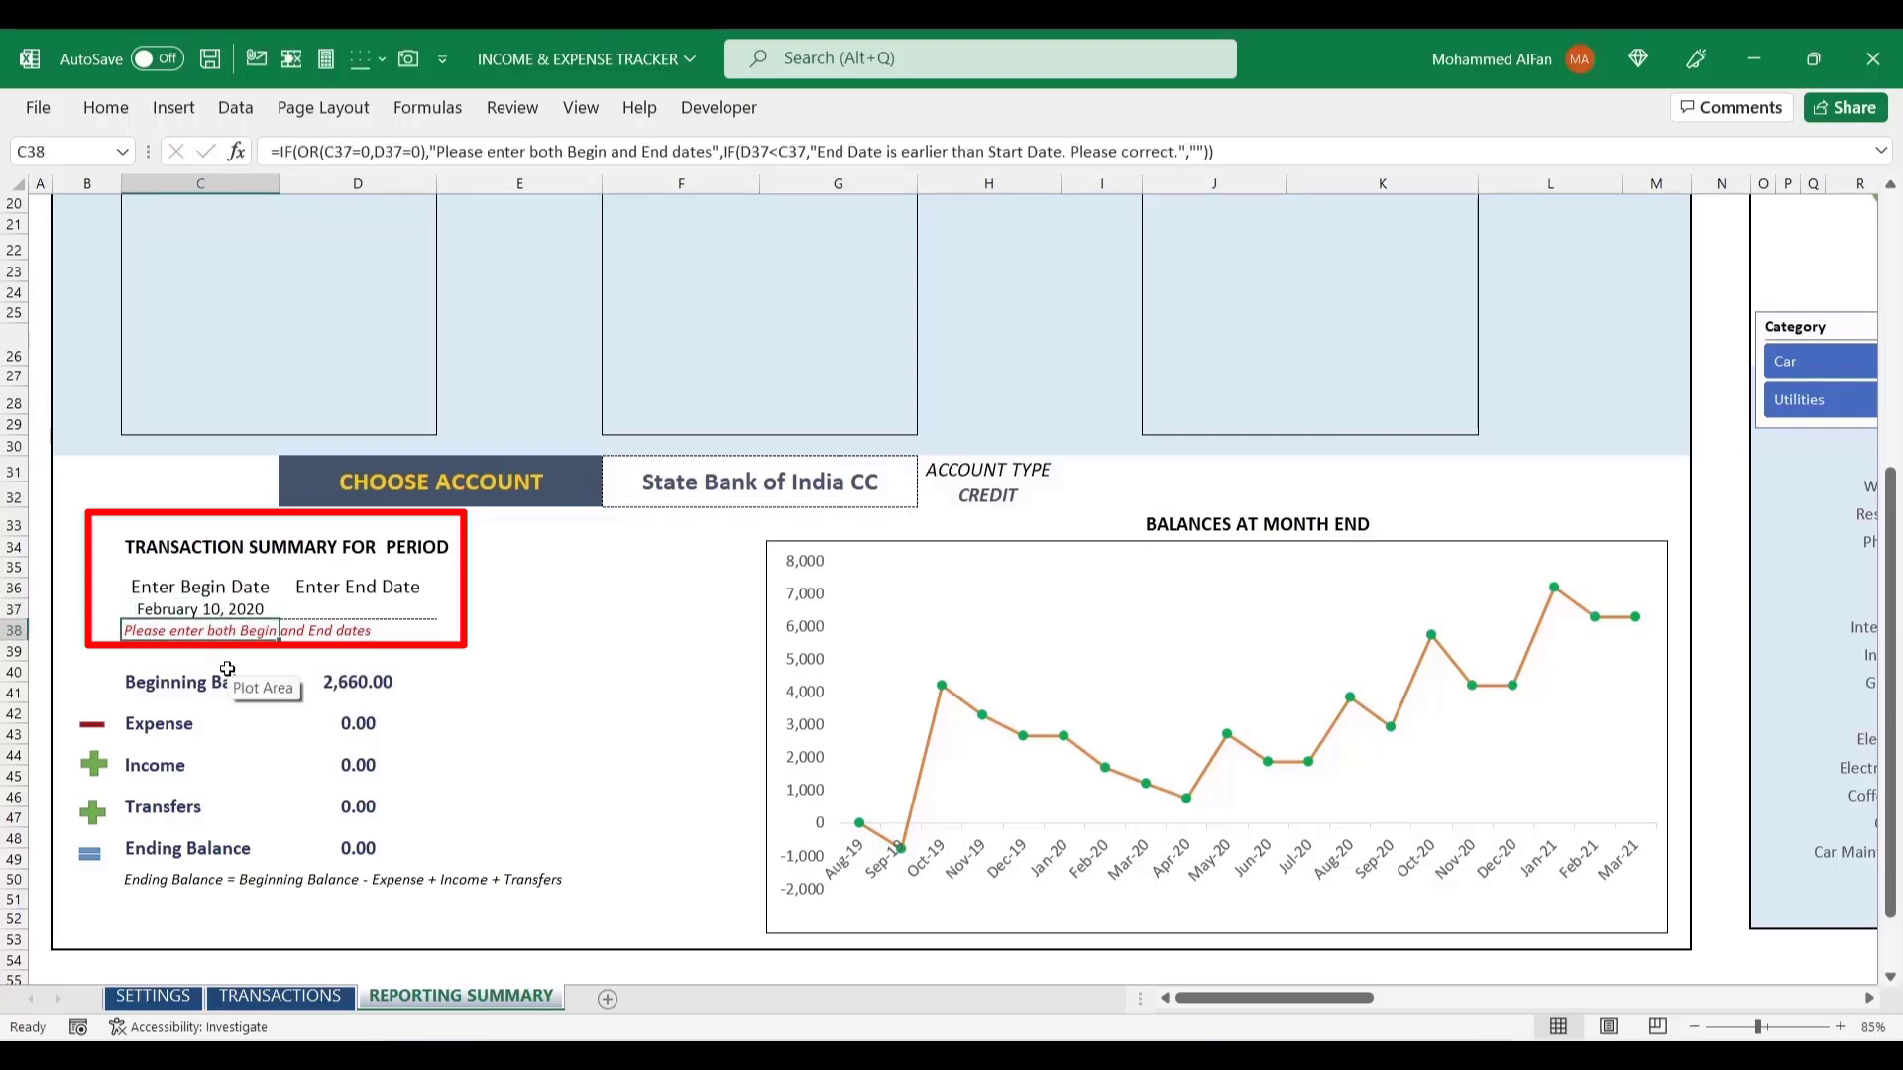
# - Copy the begin date into D37 and change it to 10-04-2021
pyautogui.click(230, 612)
pyautogui.hotkey('ctrl', 'c')
pyautogui.click(370, 609)
pyautogui.hotkey('ctrl', 'v')
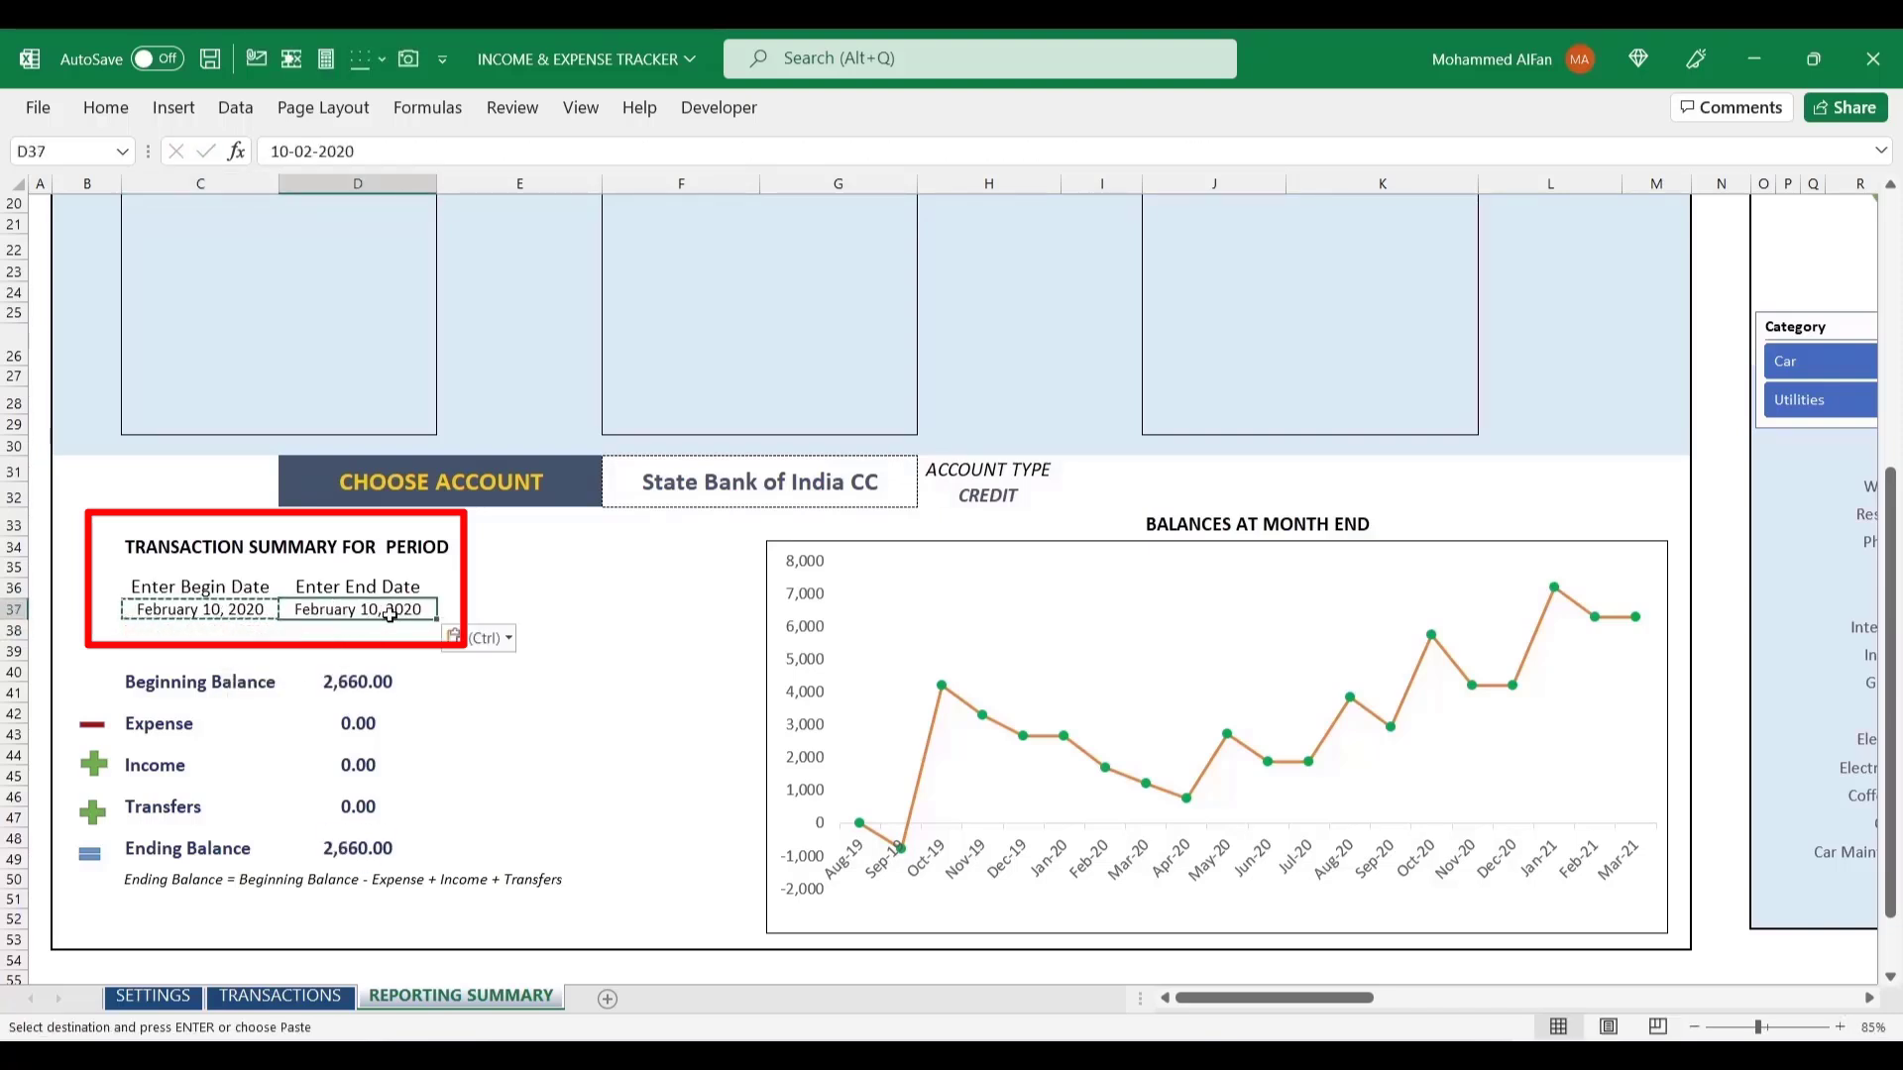
pyautogui.press('Escape')
pyautogui.doubleClick(382, 611)
pyautogui.press('BackSpace')
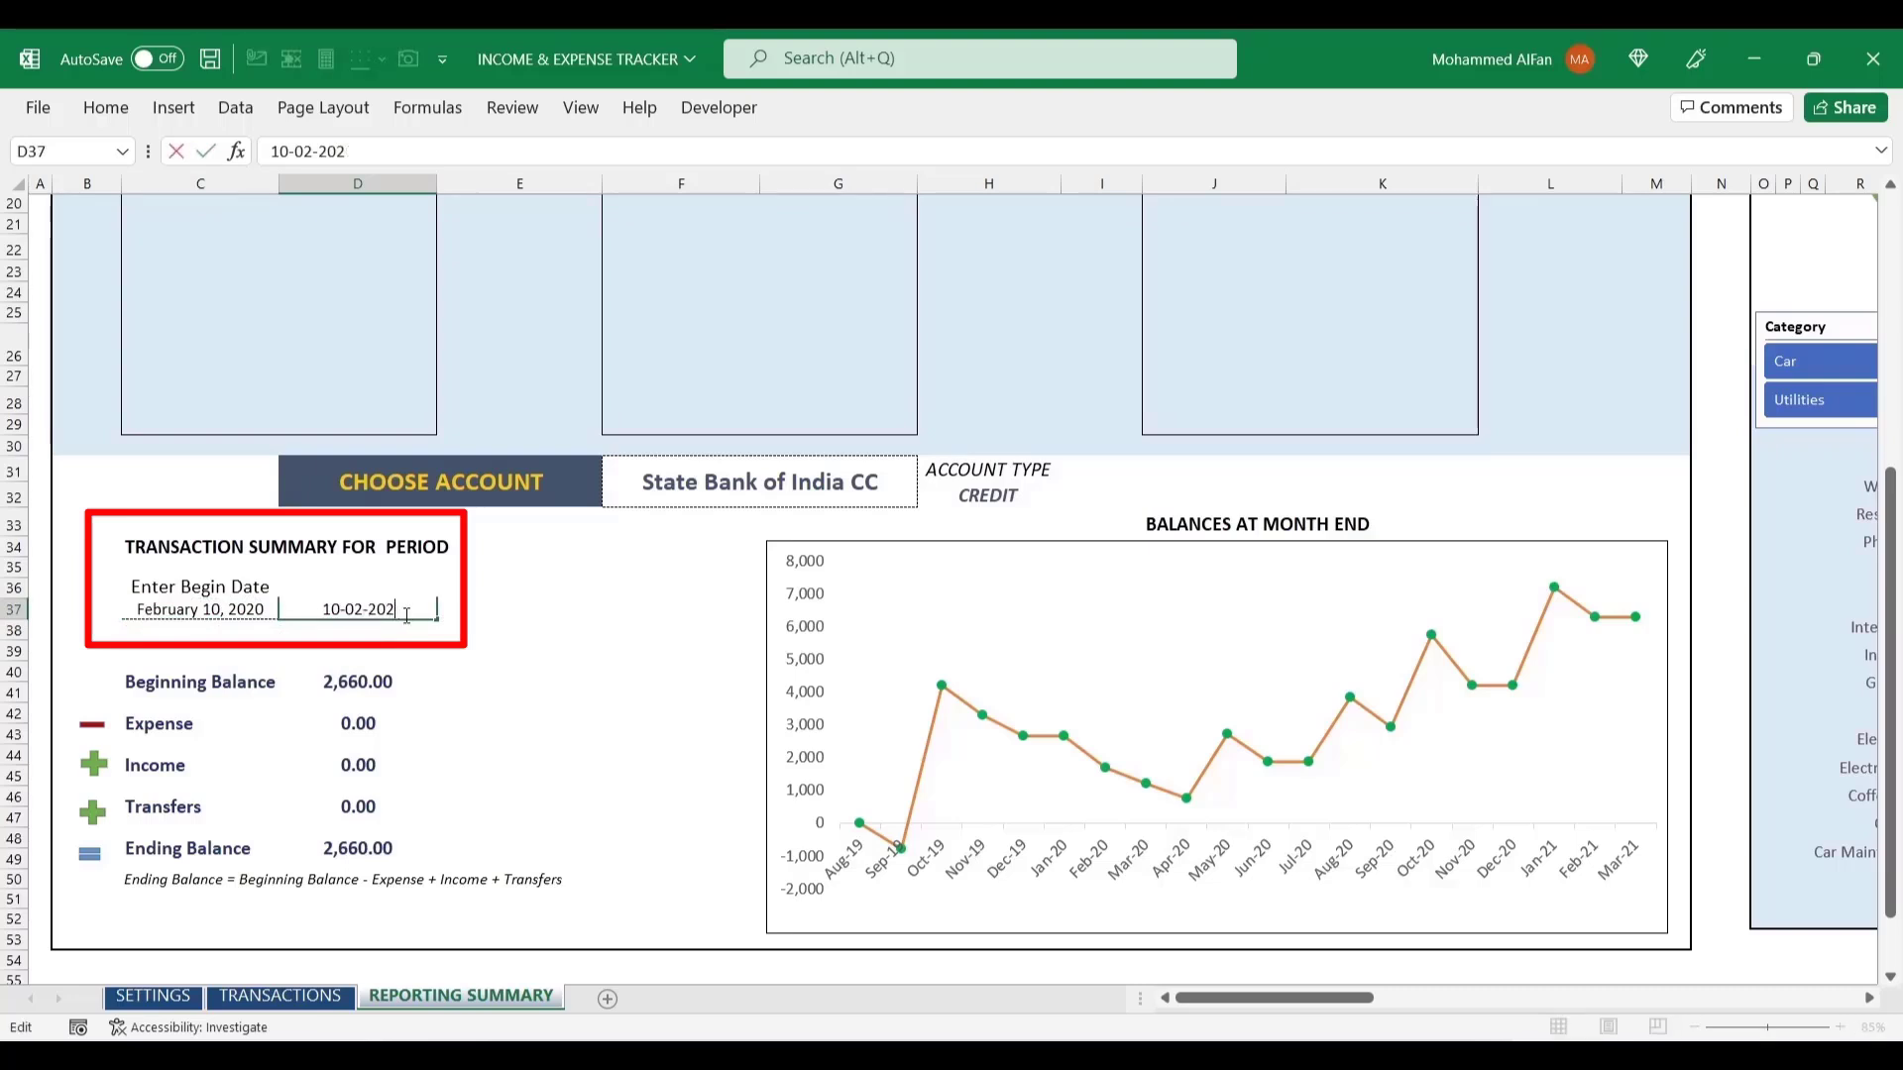
pyautogui.write('1')
pyautogui.press('Left')
pyautogui.press('BackSpace')
pyautogui.write('4')
pyautogui.press('Return')
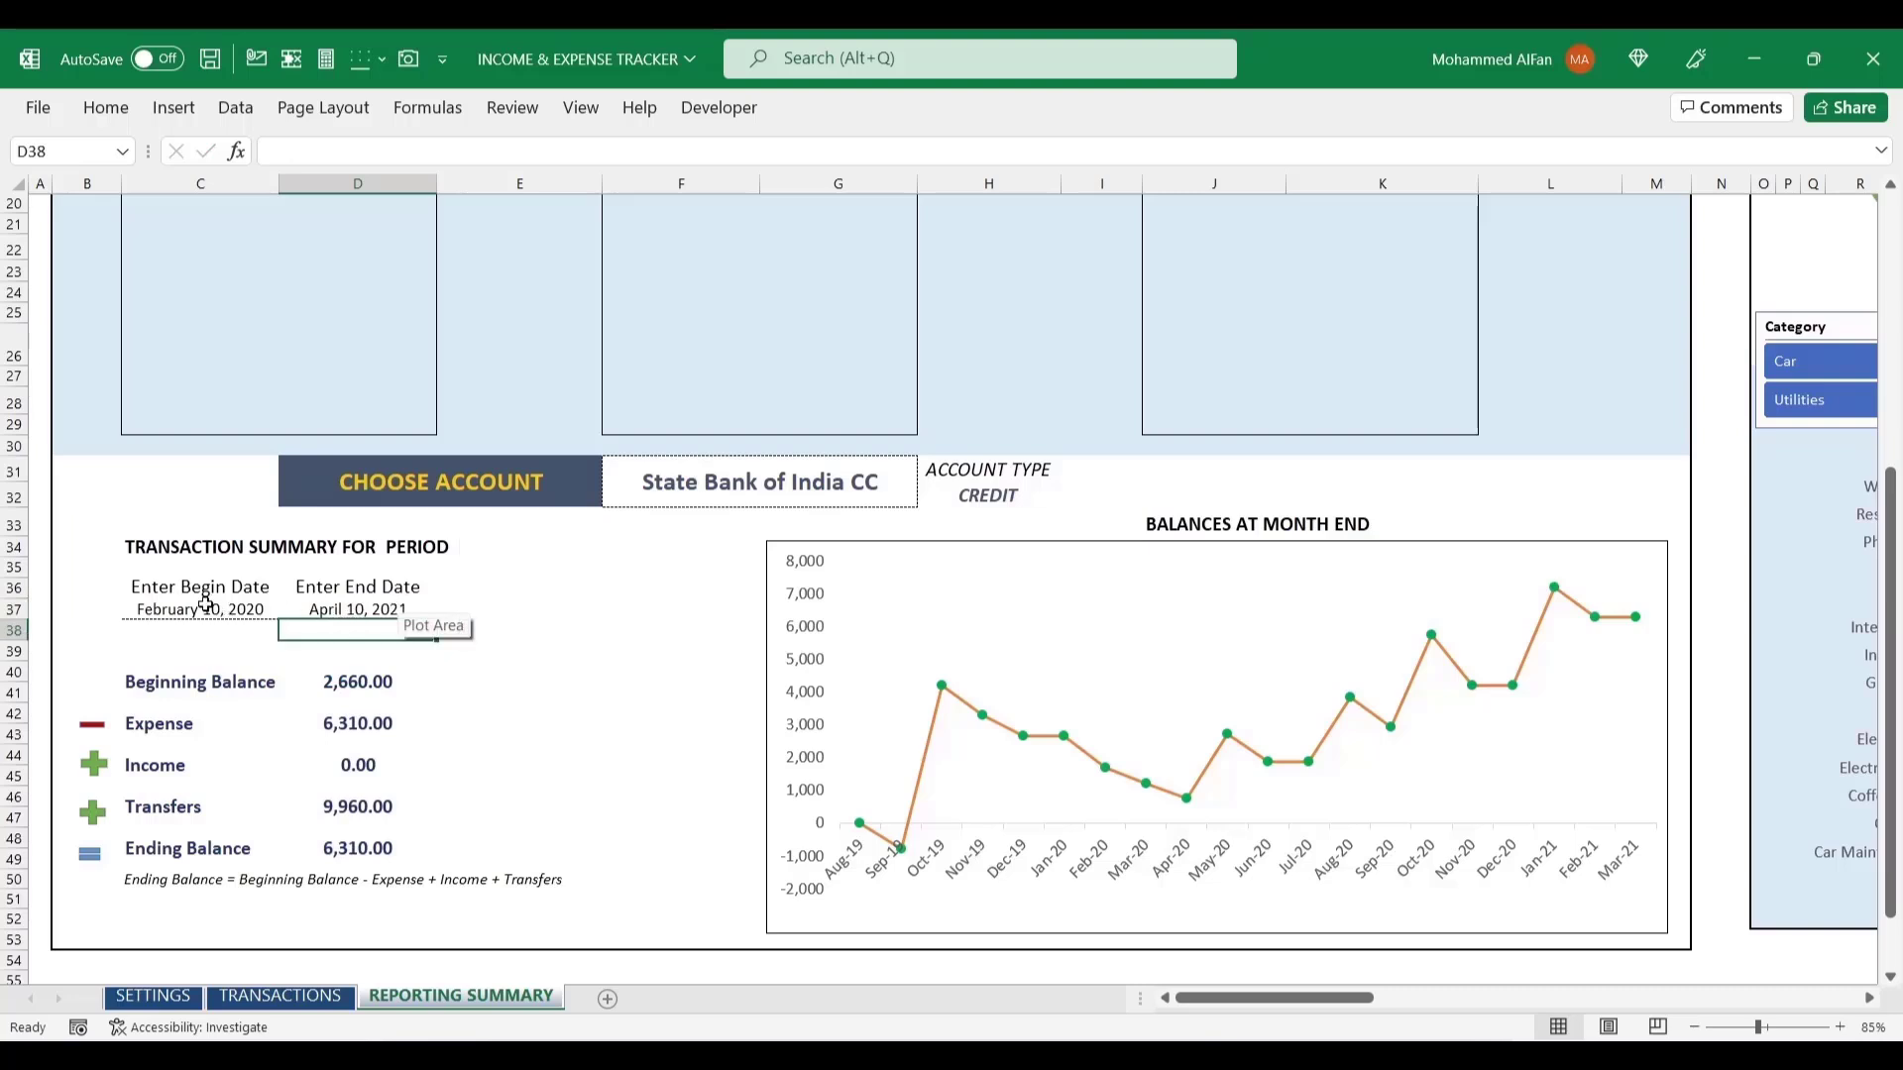
# - Review the Beginning Balance, Expense, Income, Transfers and Ending Balance SUMIFS formulas
pyautogui.click(204, 684)
pyautogui.click(354, 682)
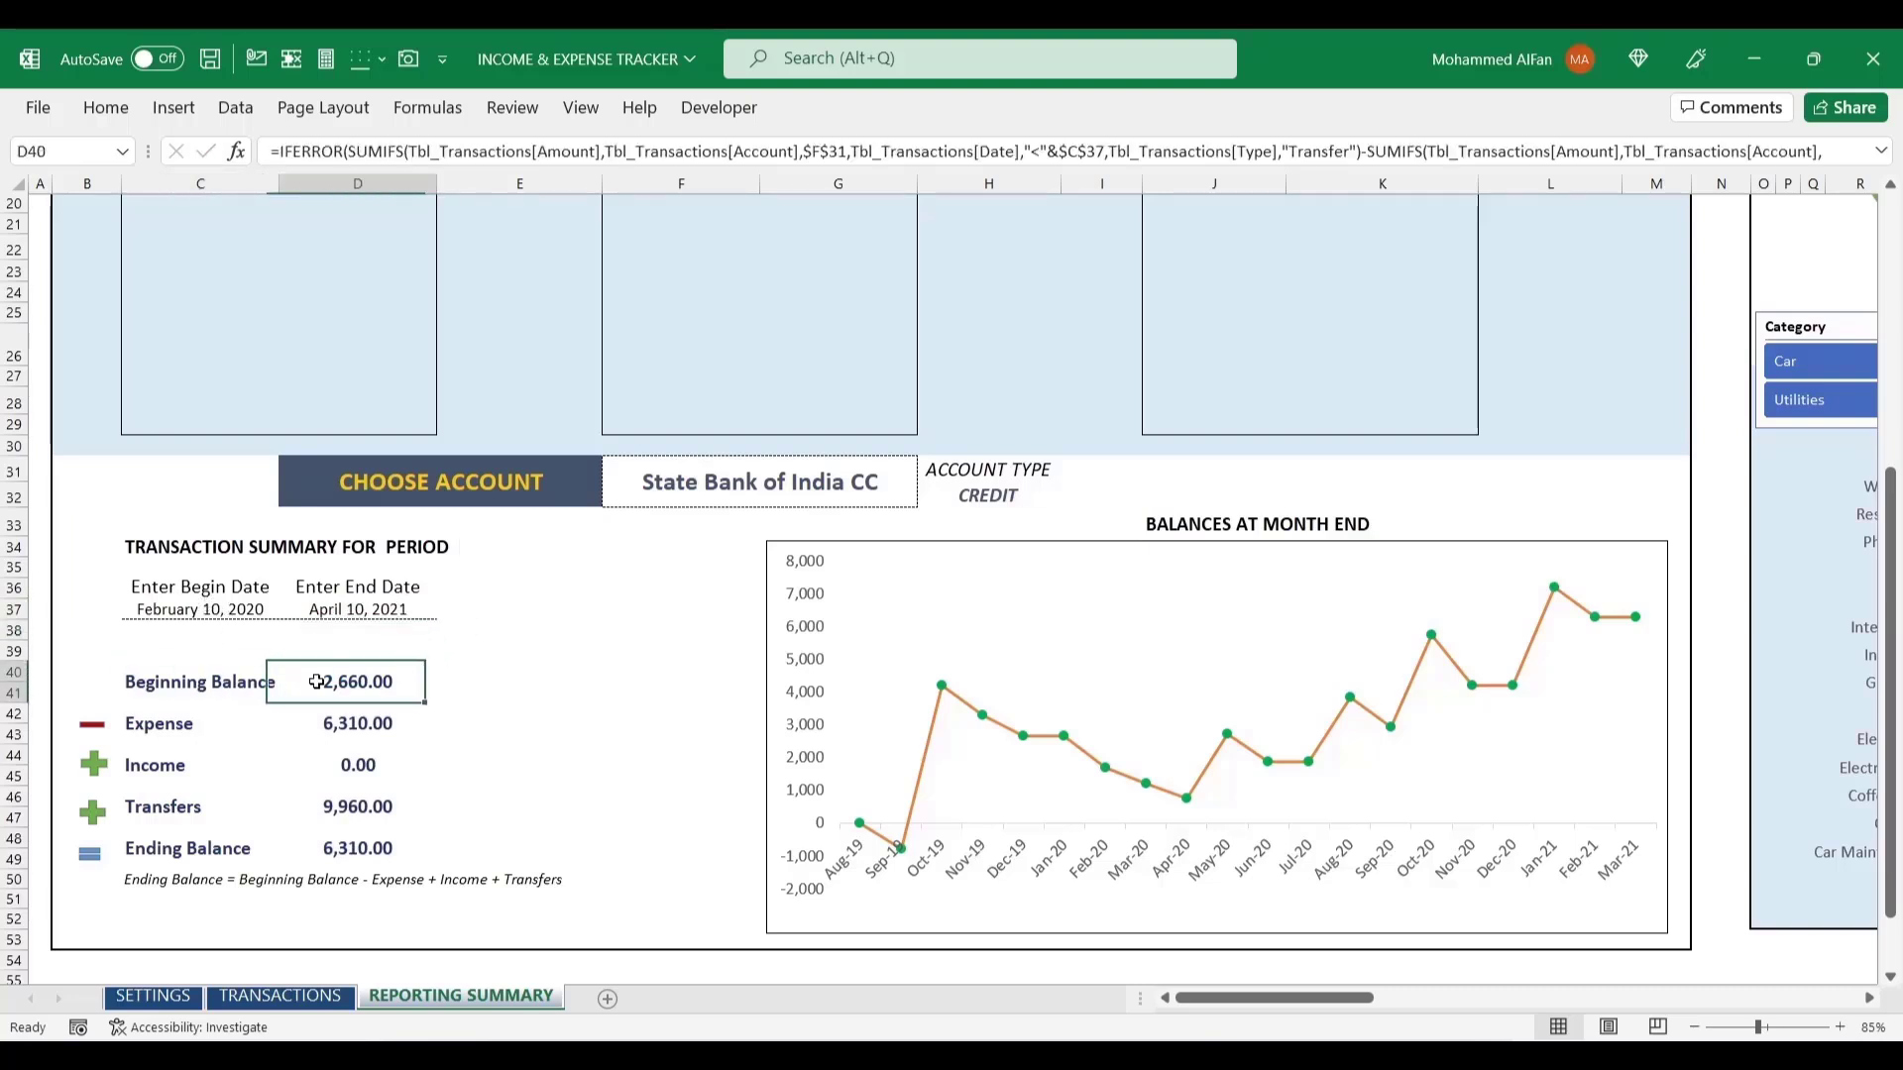
pyautogui.click(378, 725)
pyautogui.click(359, 763)
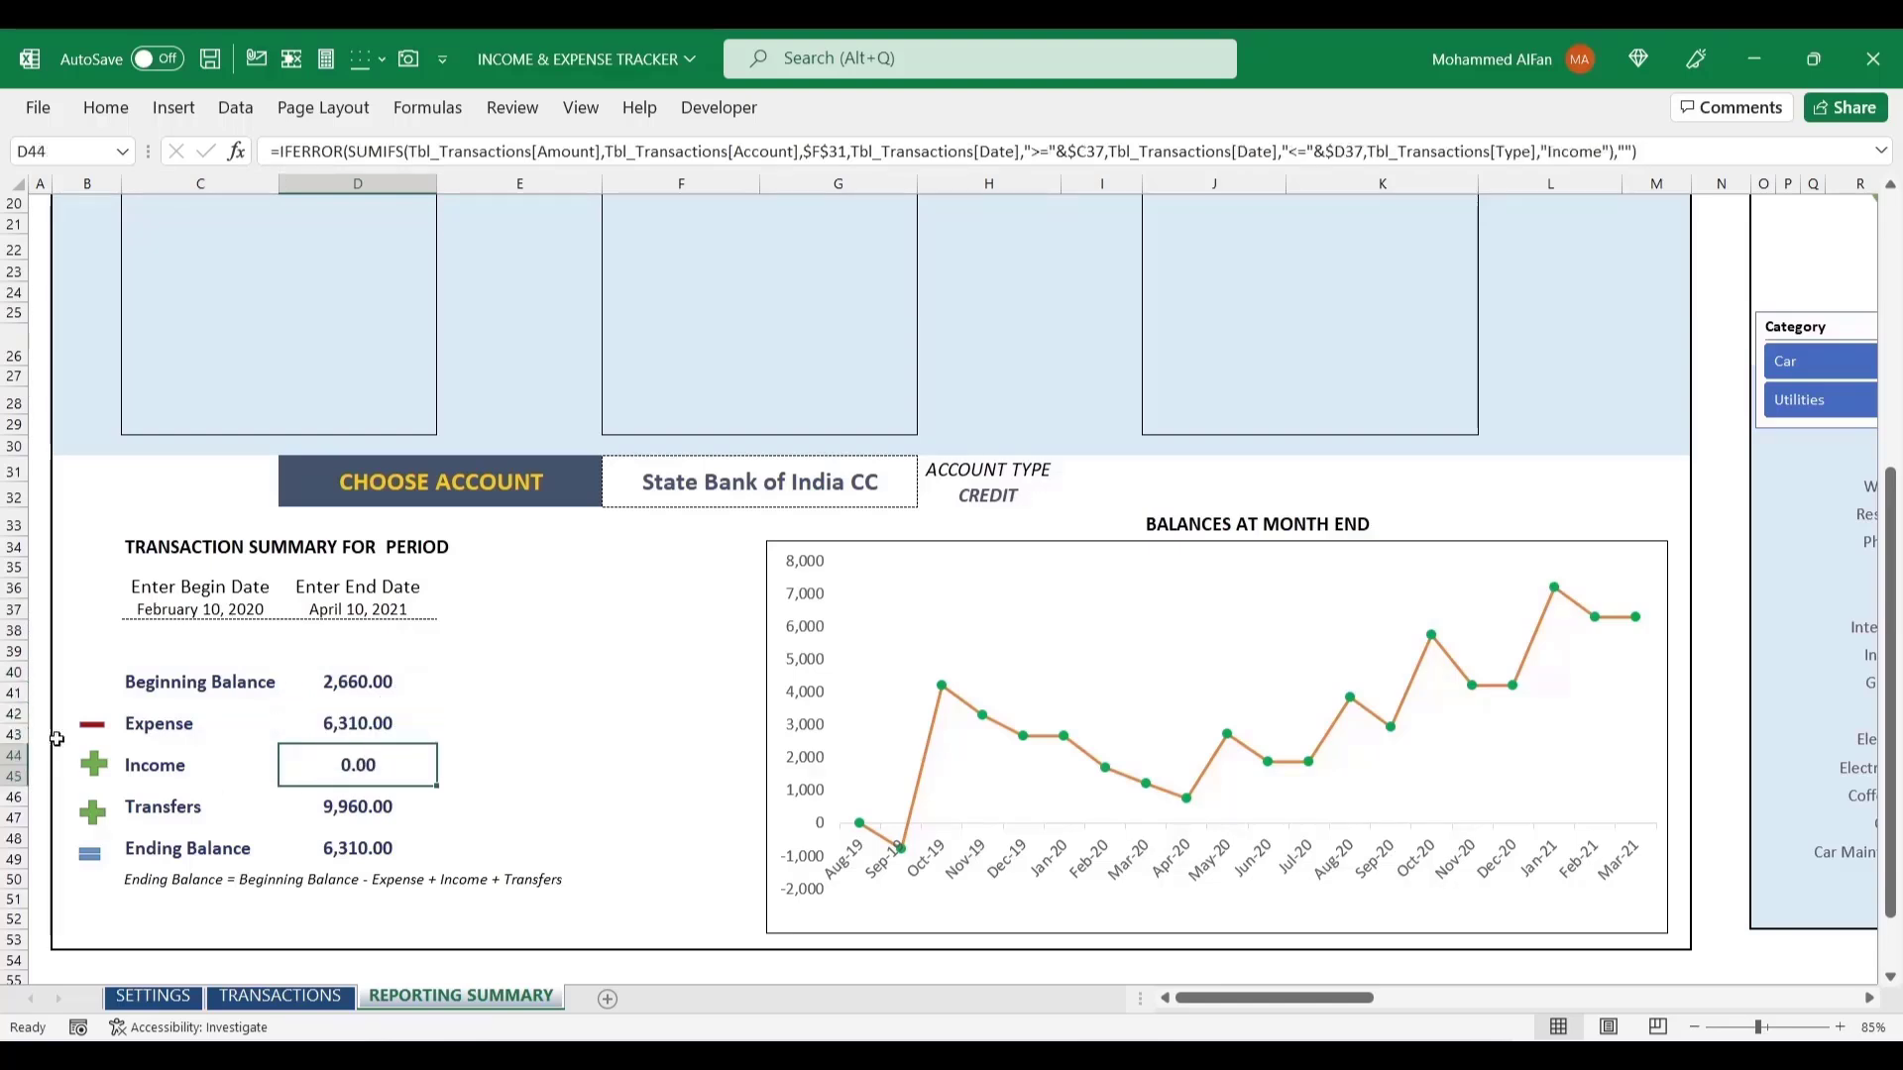
pyautogui.click(366, 807)
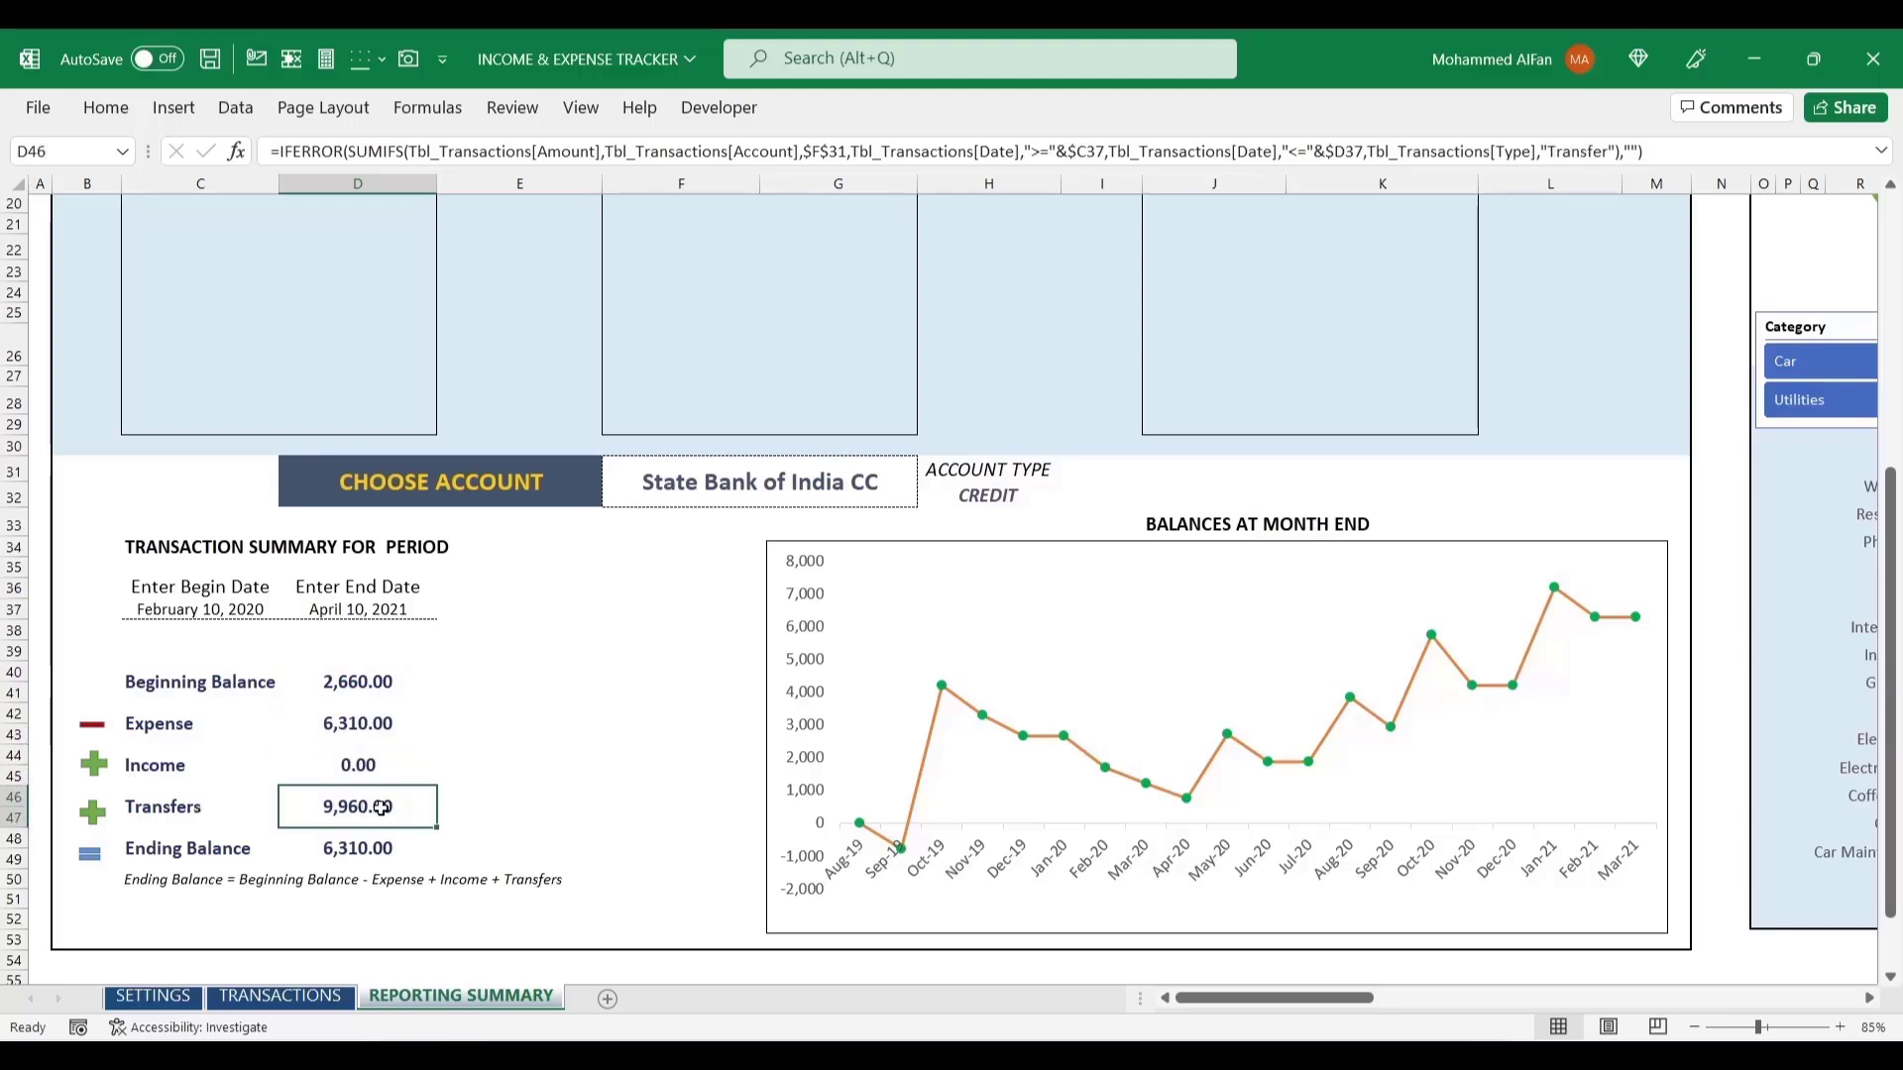
pyautogui.click(347, 851)
pyautogui.click(243, 609)
pyautogui.click(337, 608)
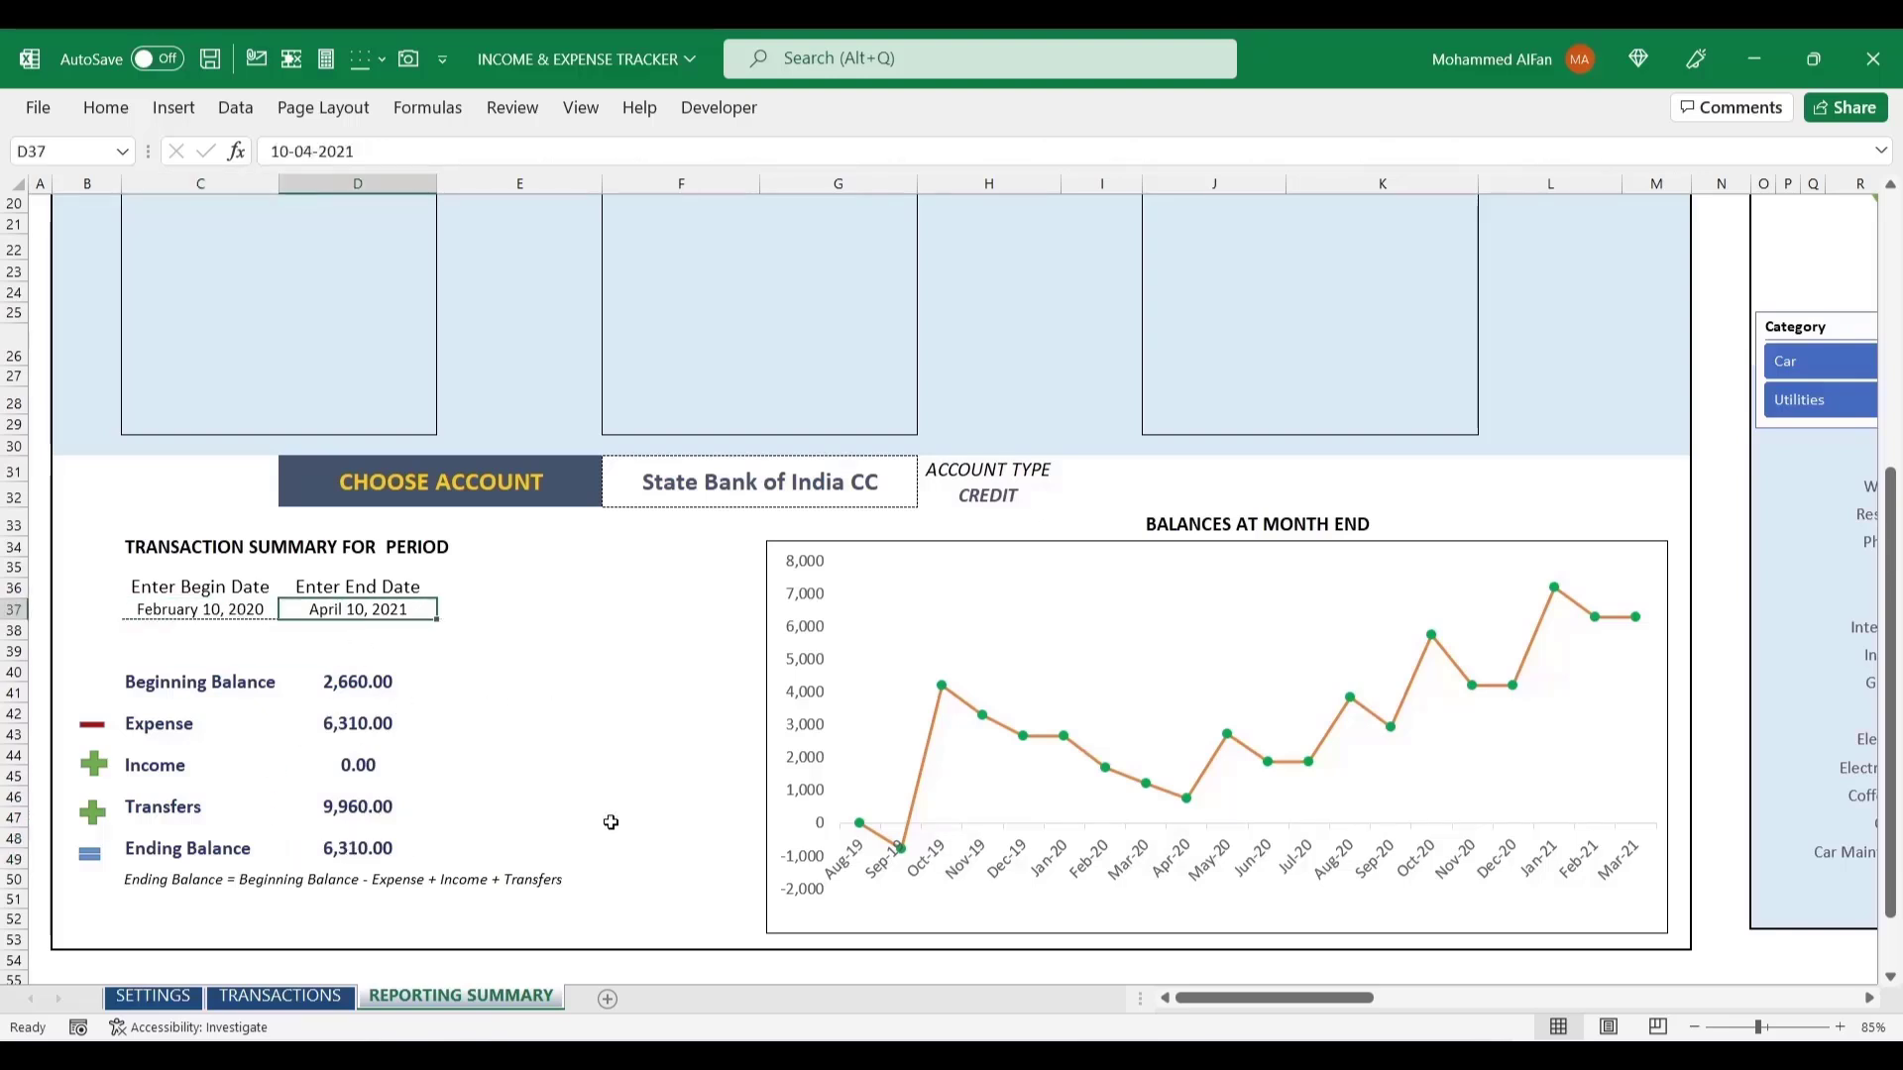
# - Scroll to the Monthly Financial Analysis dashboard showing 2,54,500 income and 45,575 expense
pyautogui.scroll(6, 883, 519)
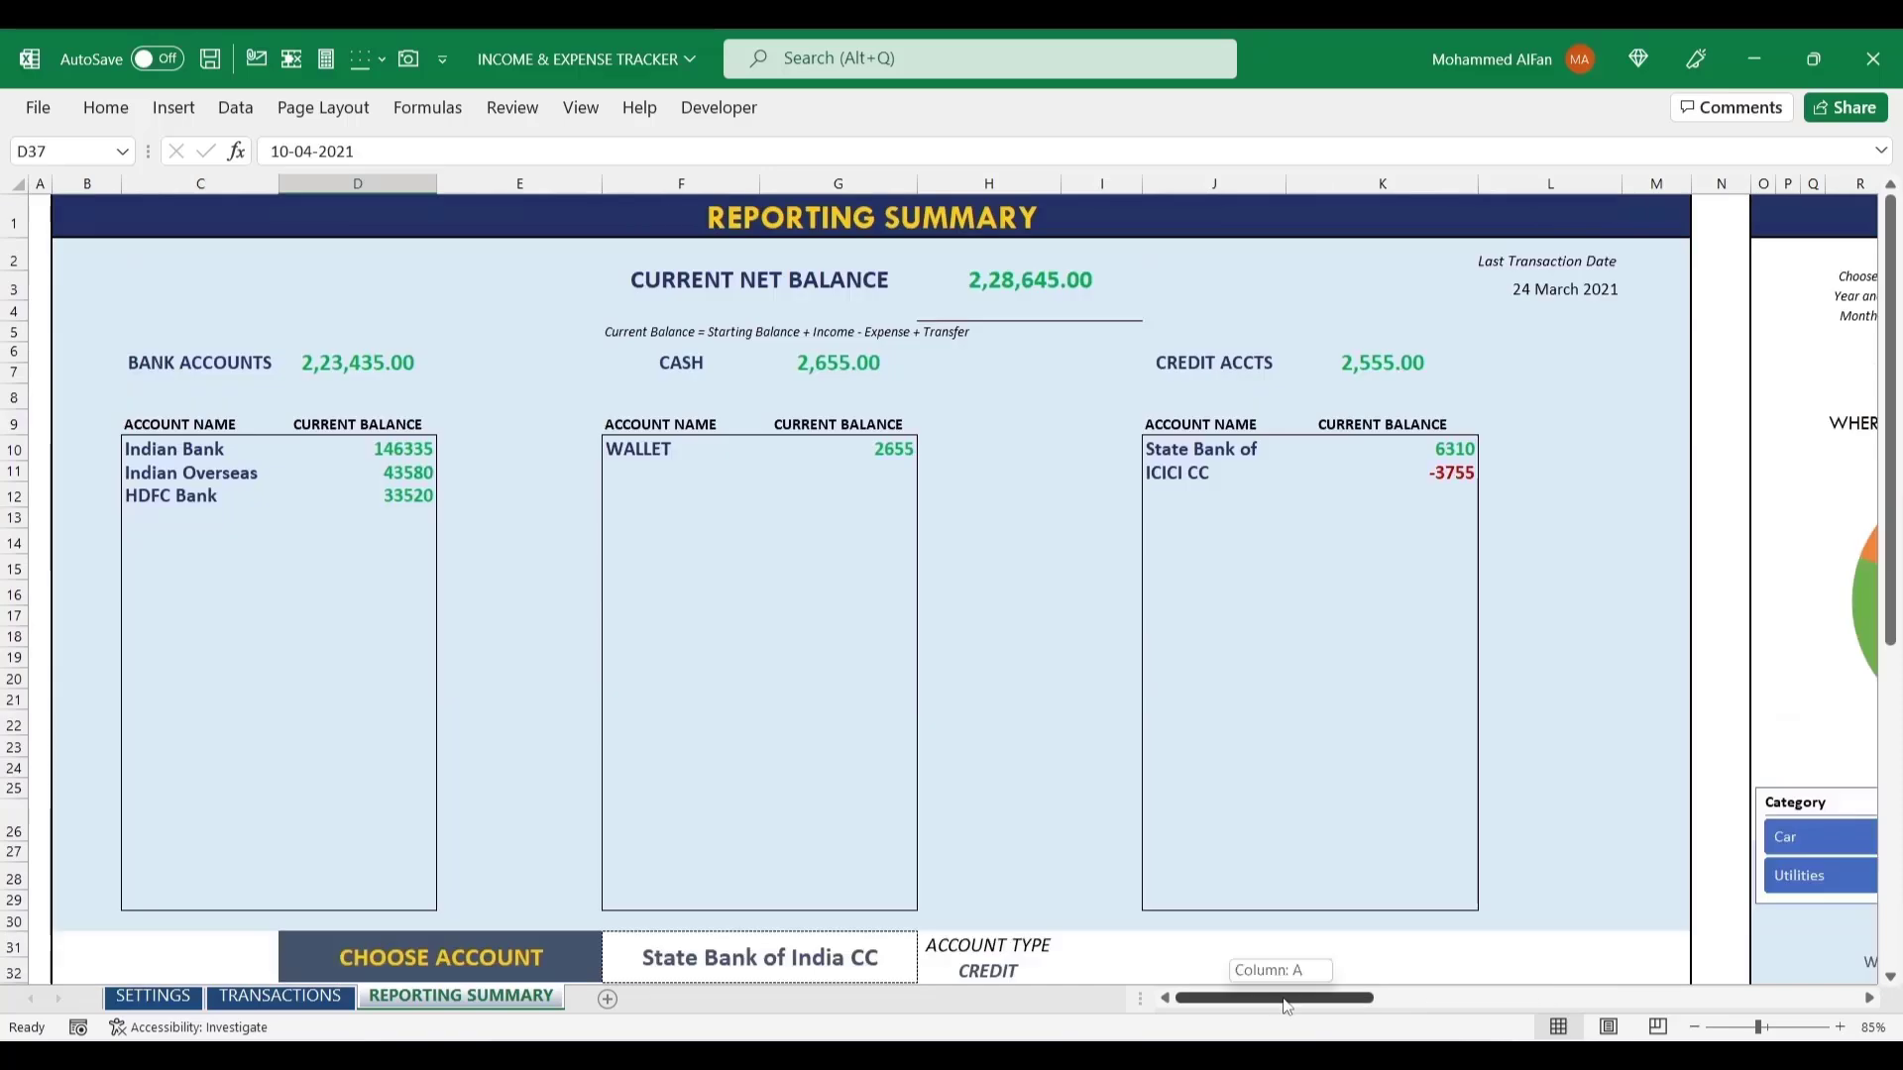
pyautogui.click(1869, 998)
pyautogui.hscroll(10, 985, 263)
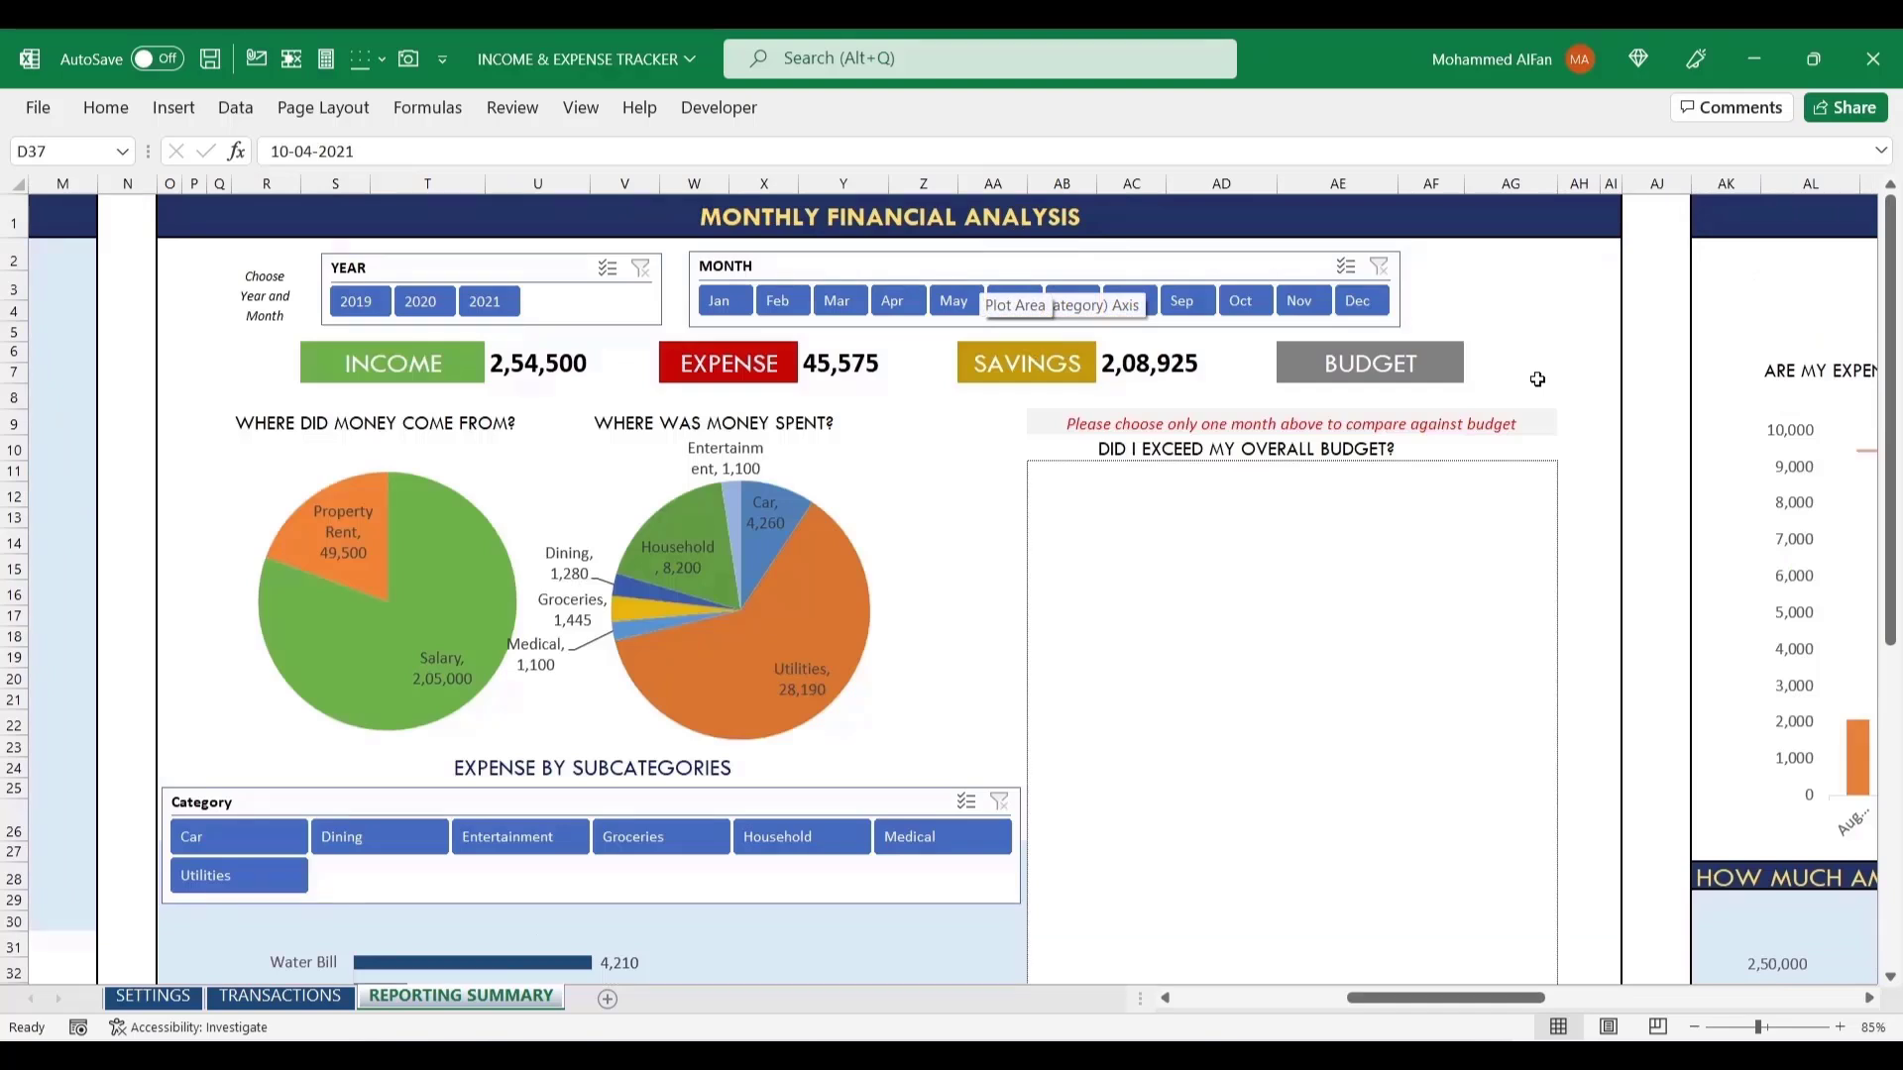
pyautogui.click(1511, 311)
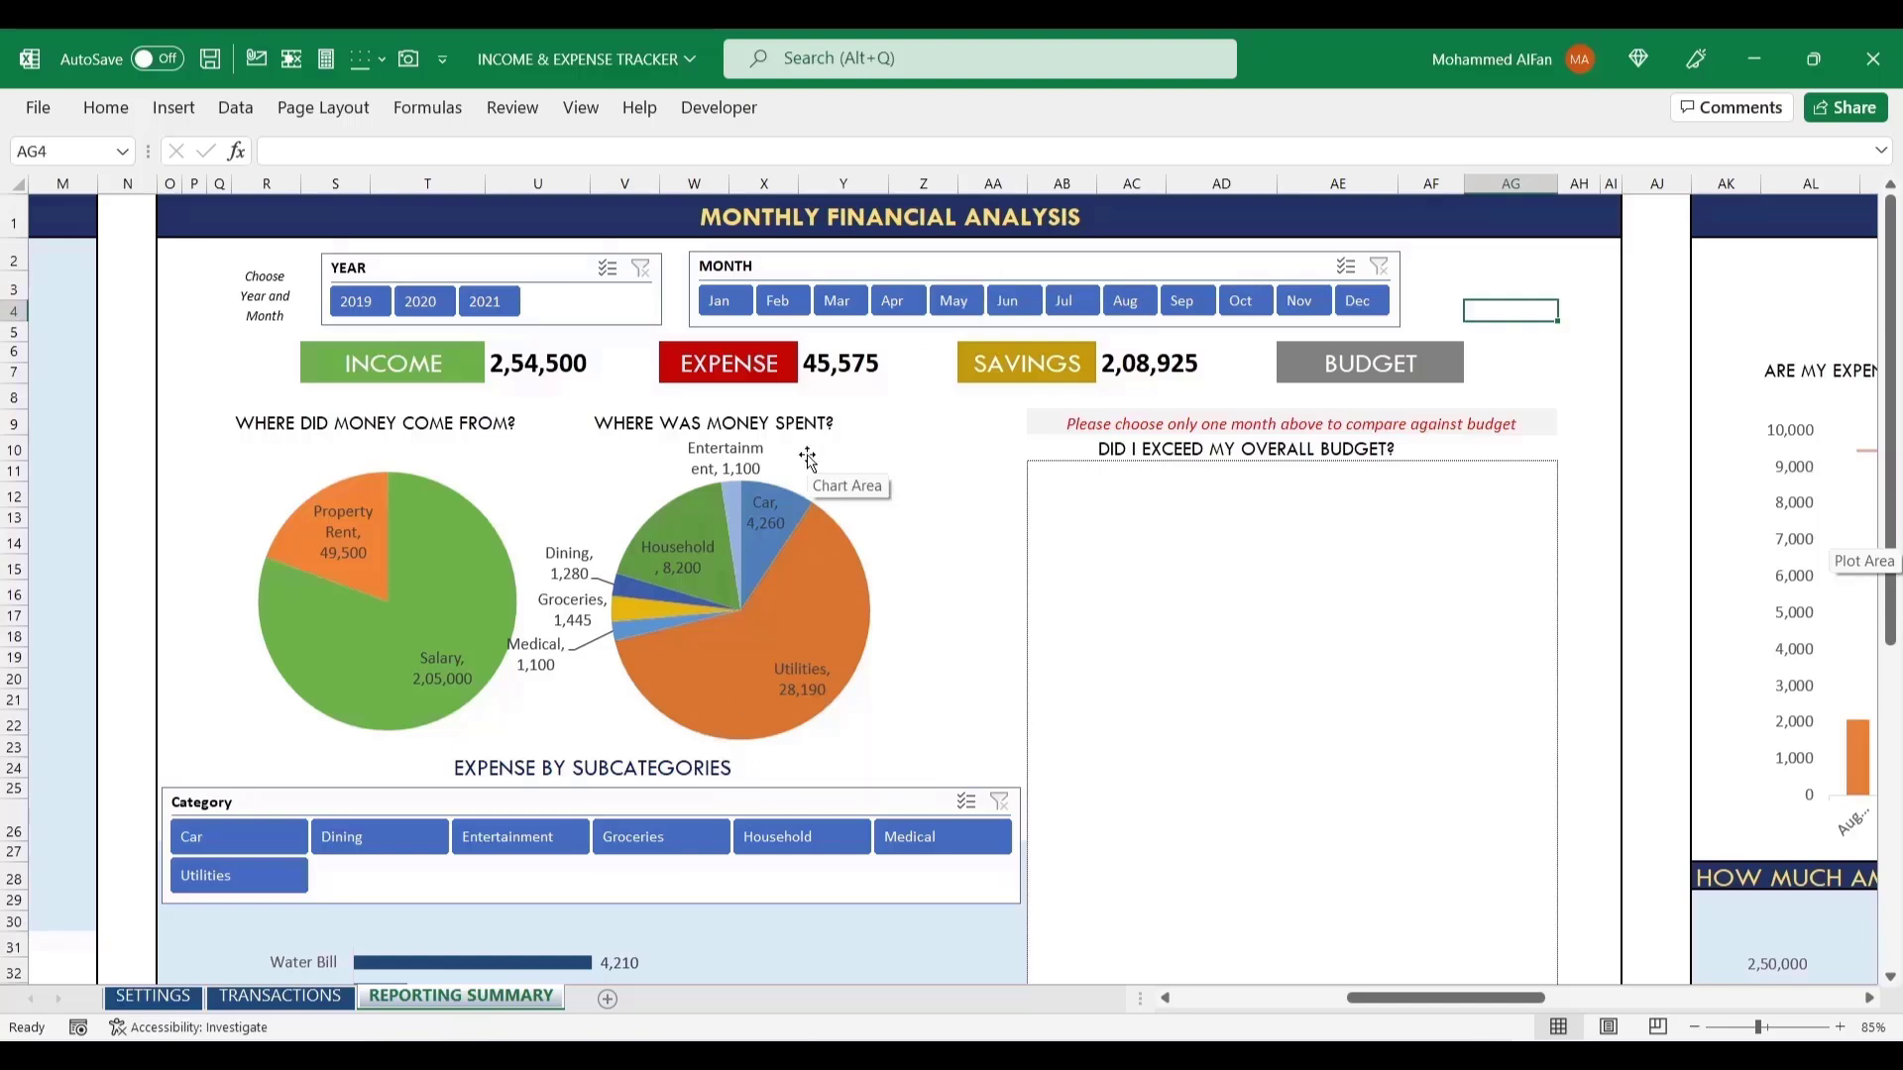
pyautogui.rightClick(451, 1004)
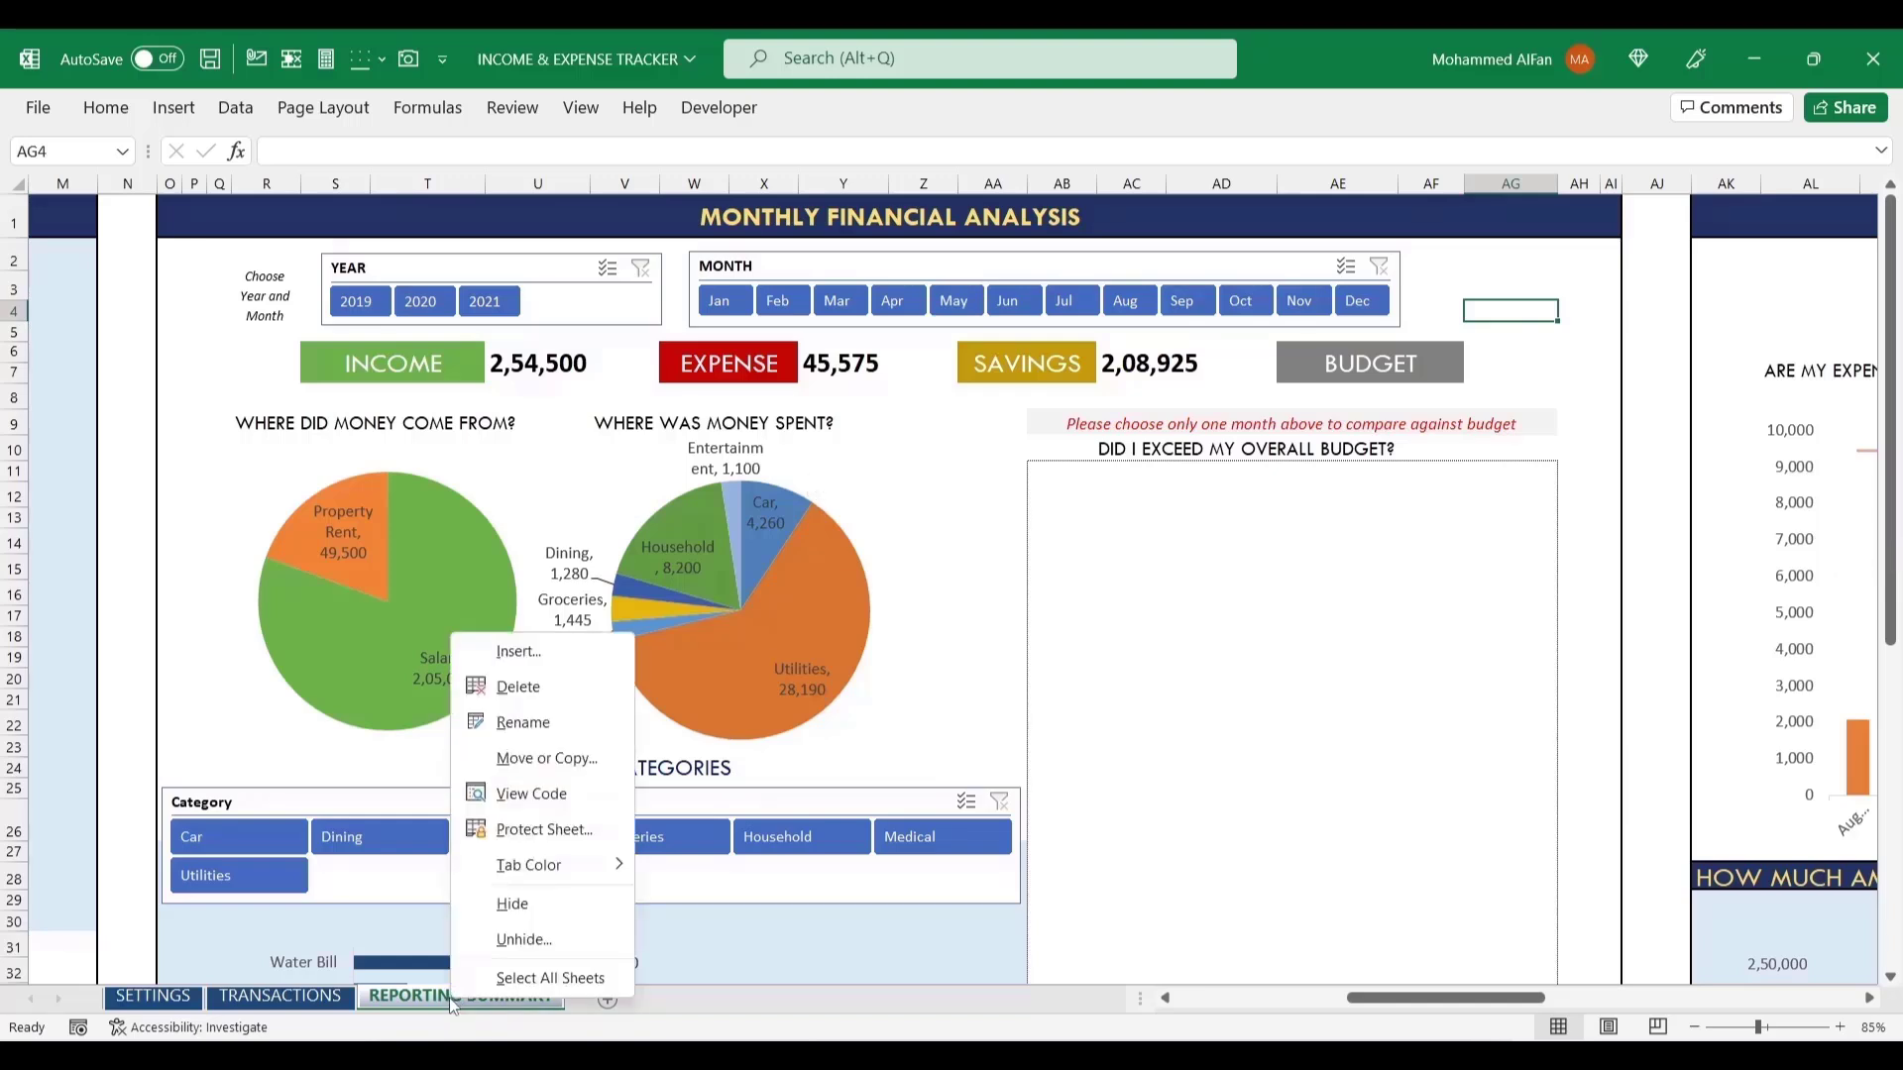
pyautogui.click(515, 942)
pyautogui.click(379, 870)
pyautogui.click(524, 1000)
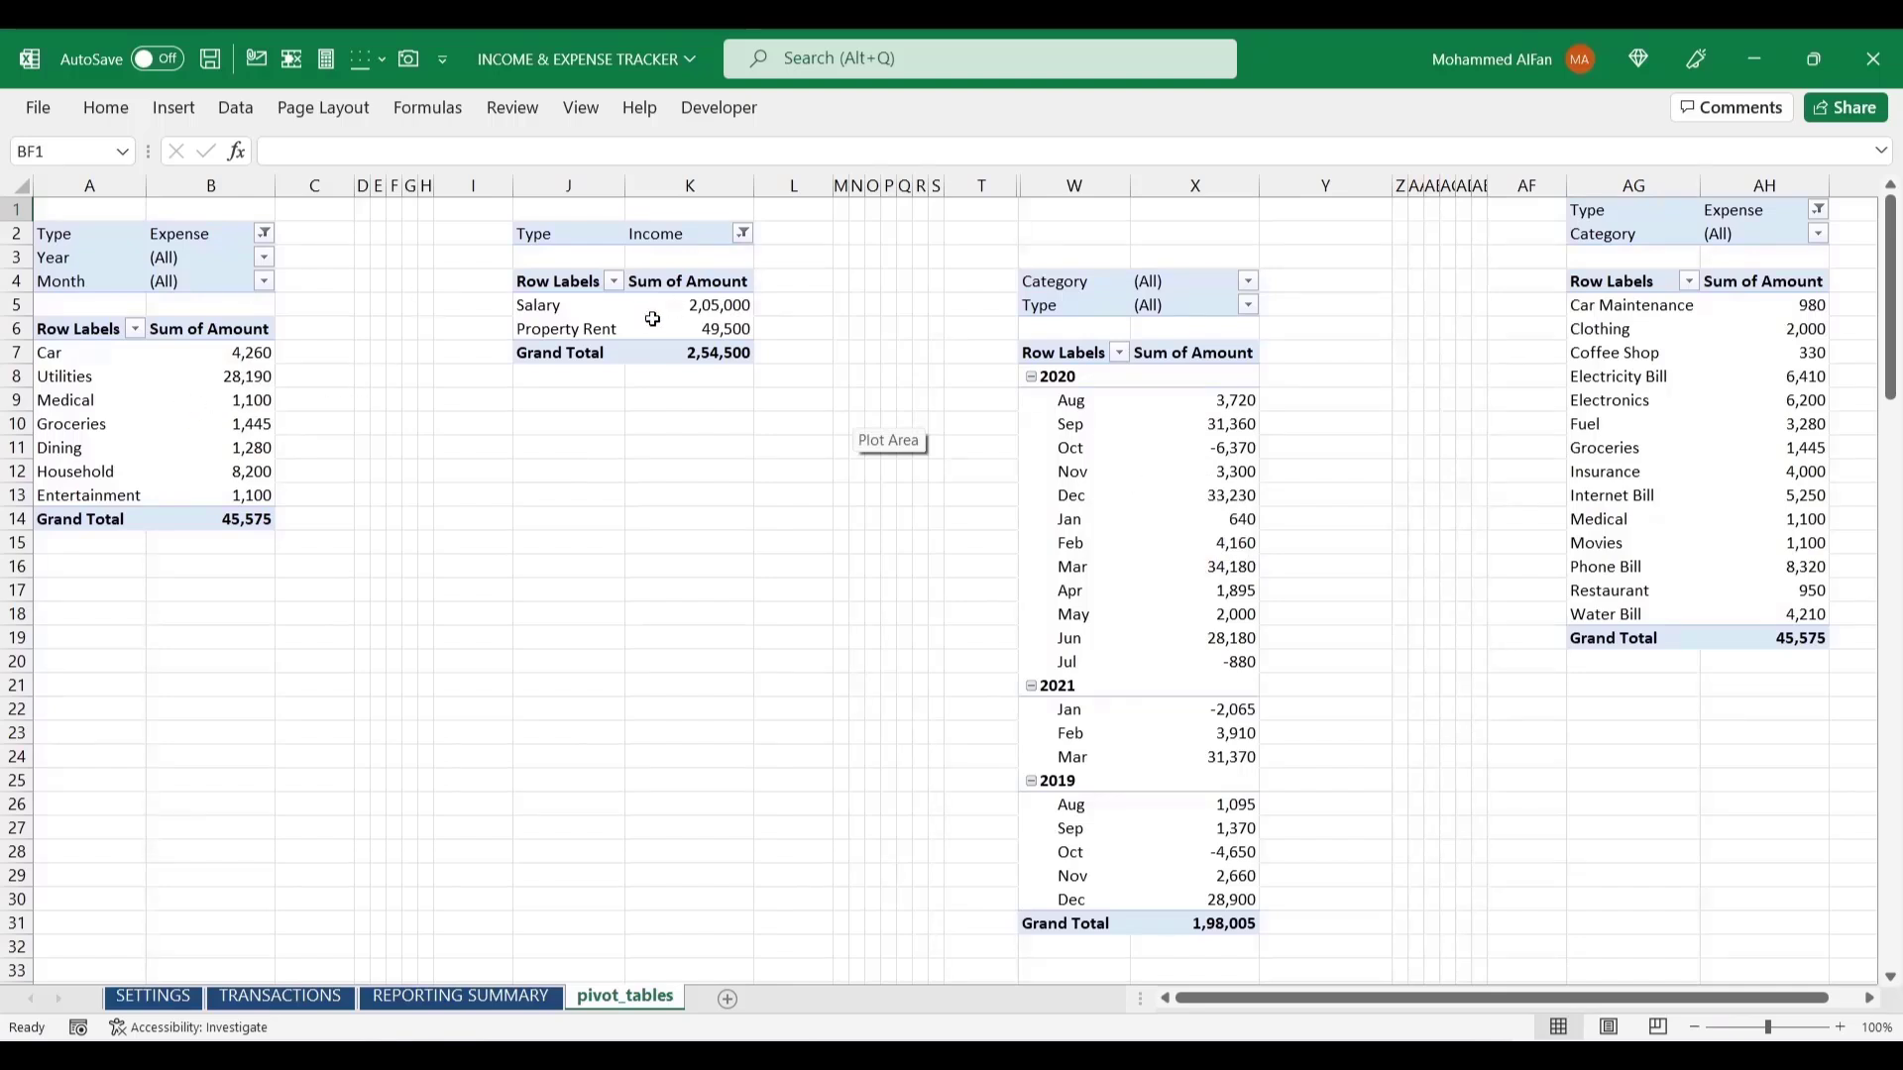
pyautogui.moveTo(1155, 489)
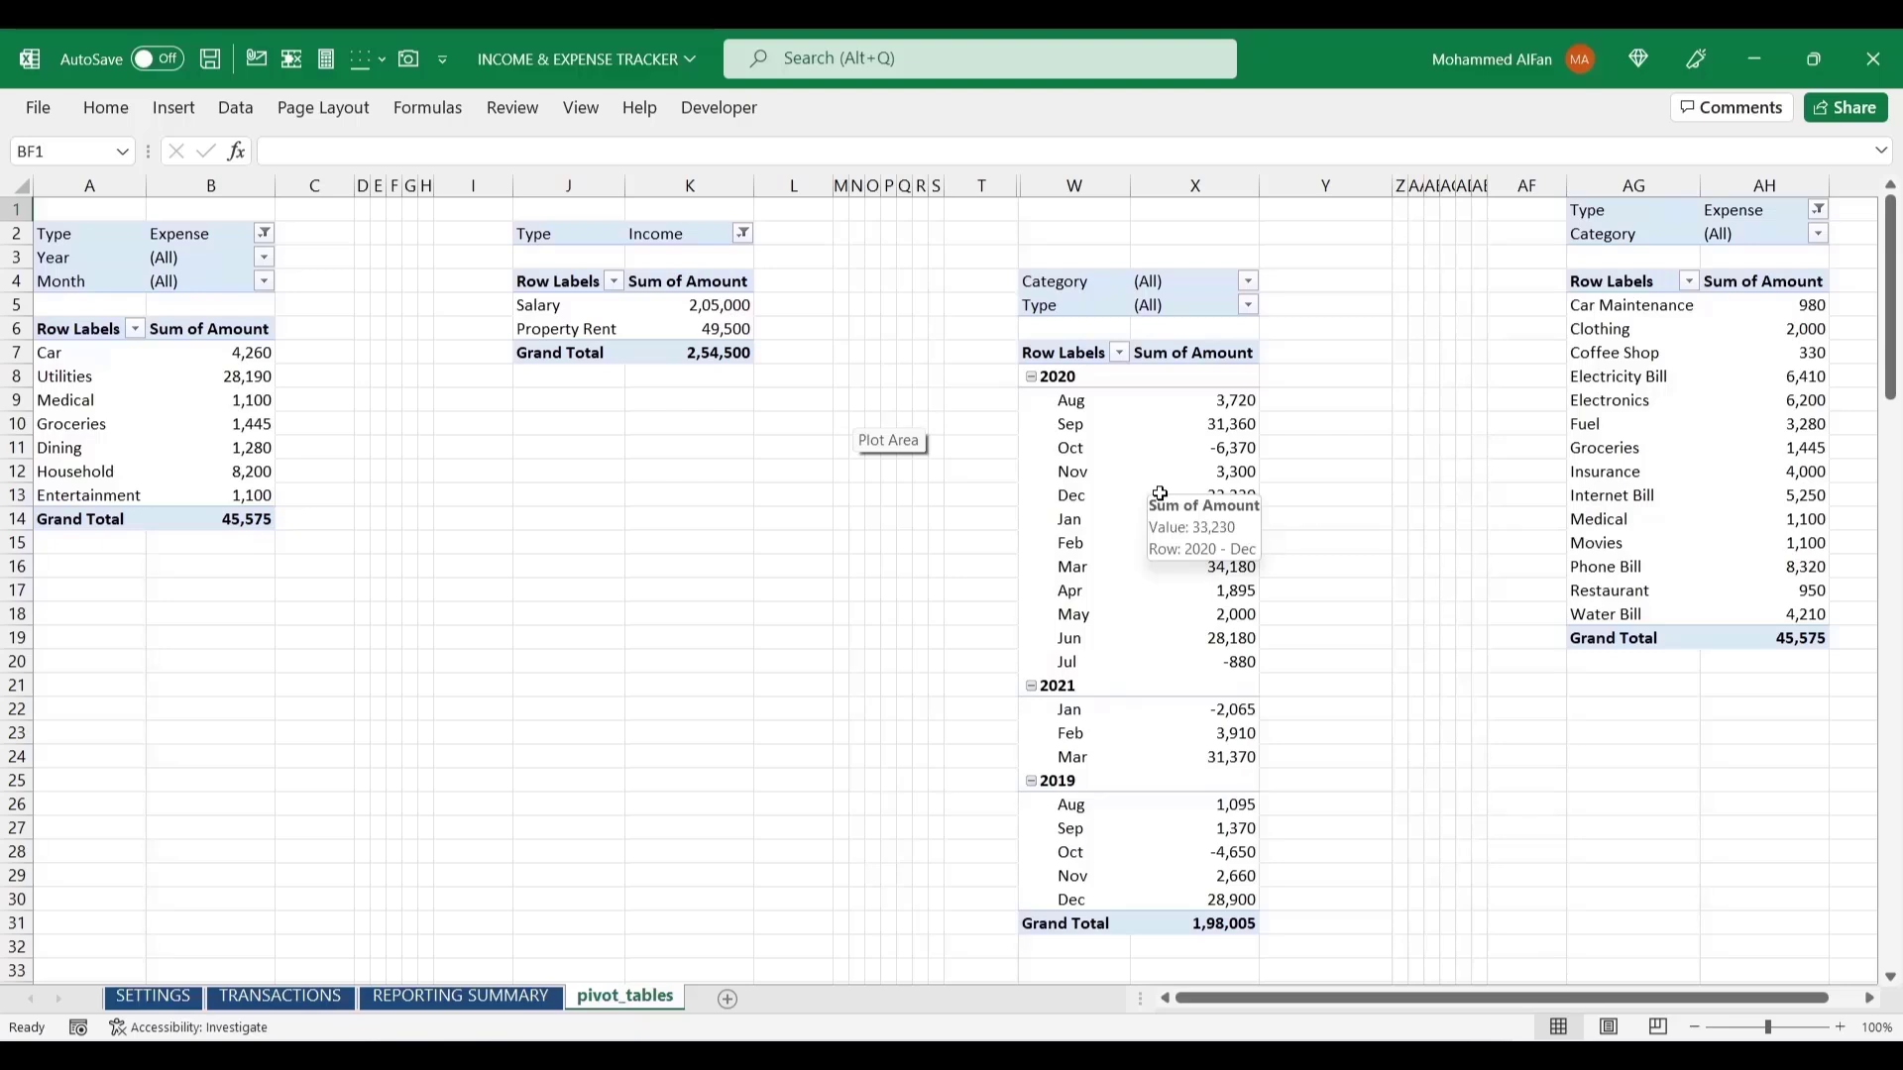
pyautogui.rightClick(642, 997)
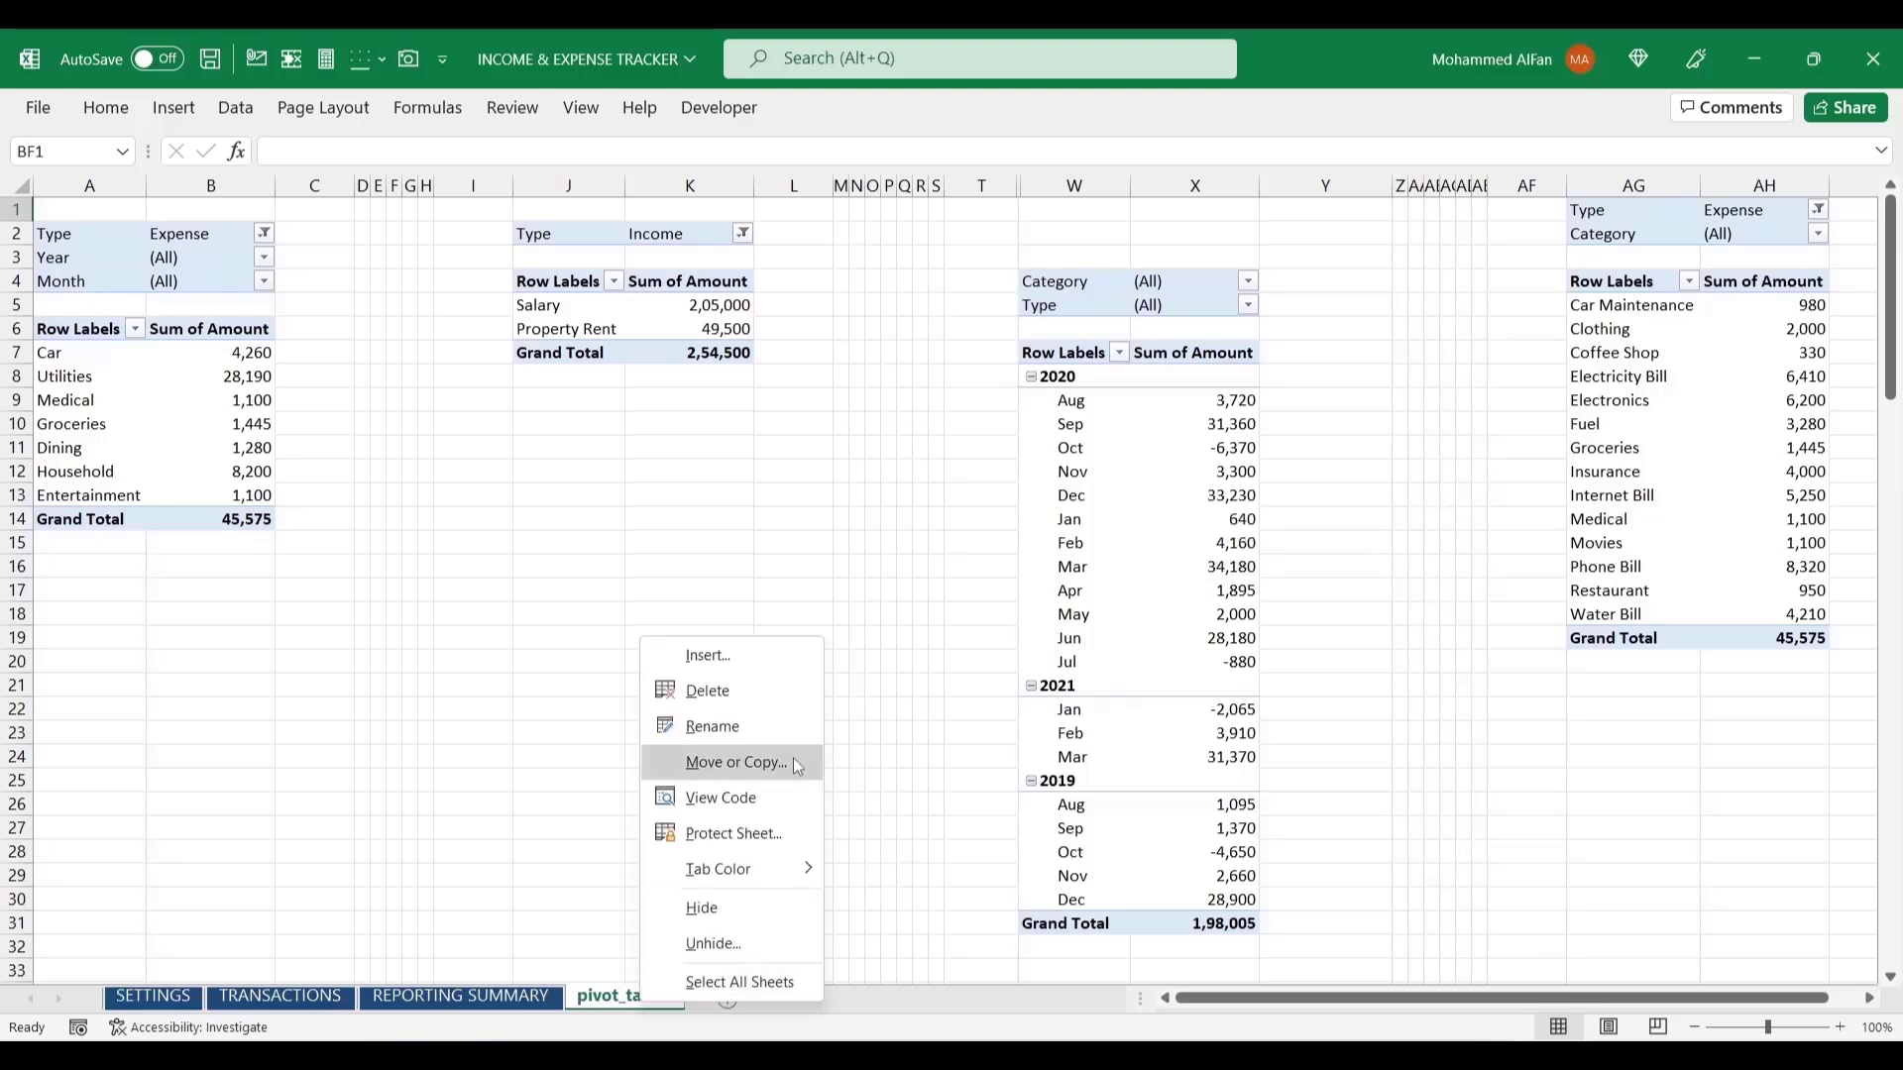
pyautogui.click(742, 914)
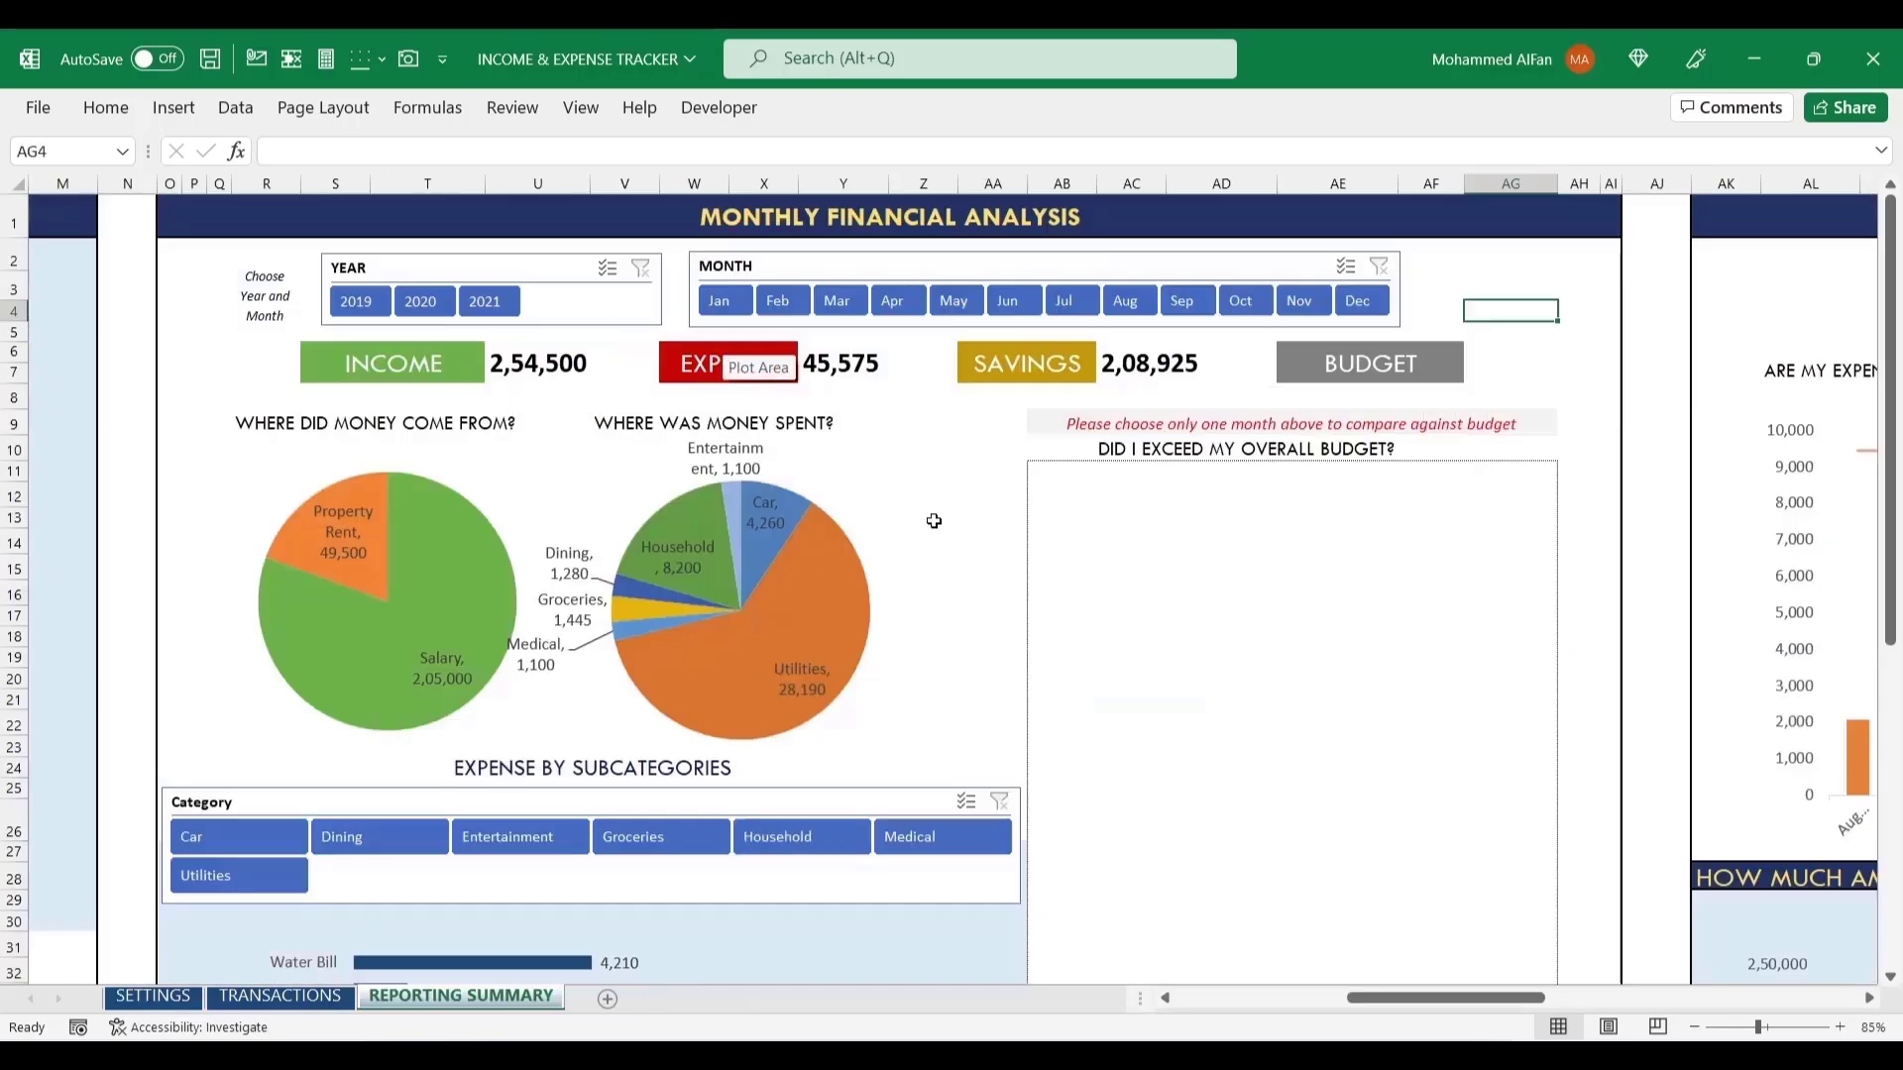
pyautogui.click(423, 303)
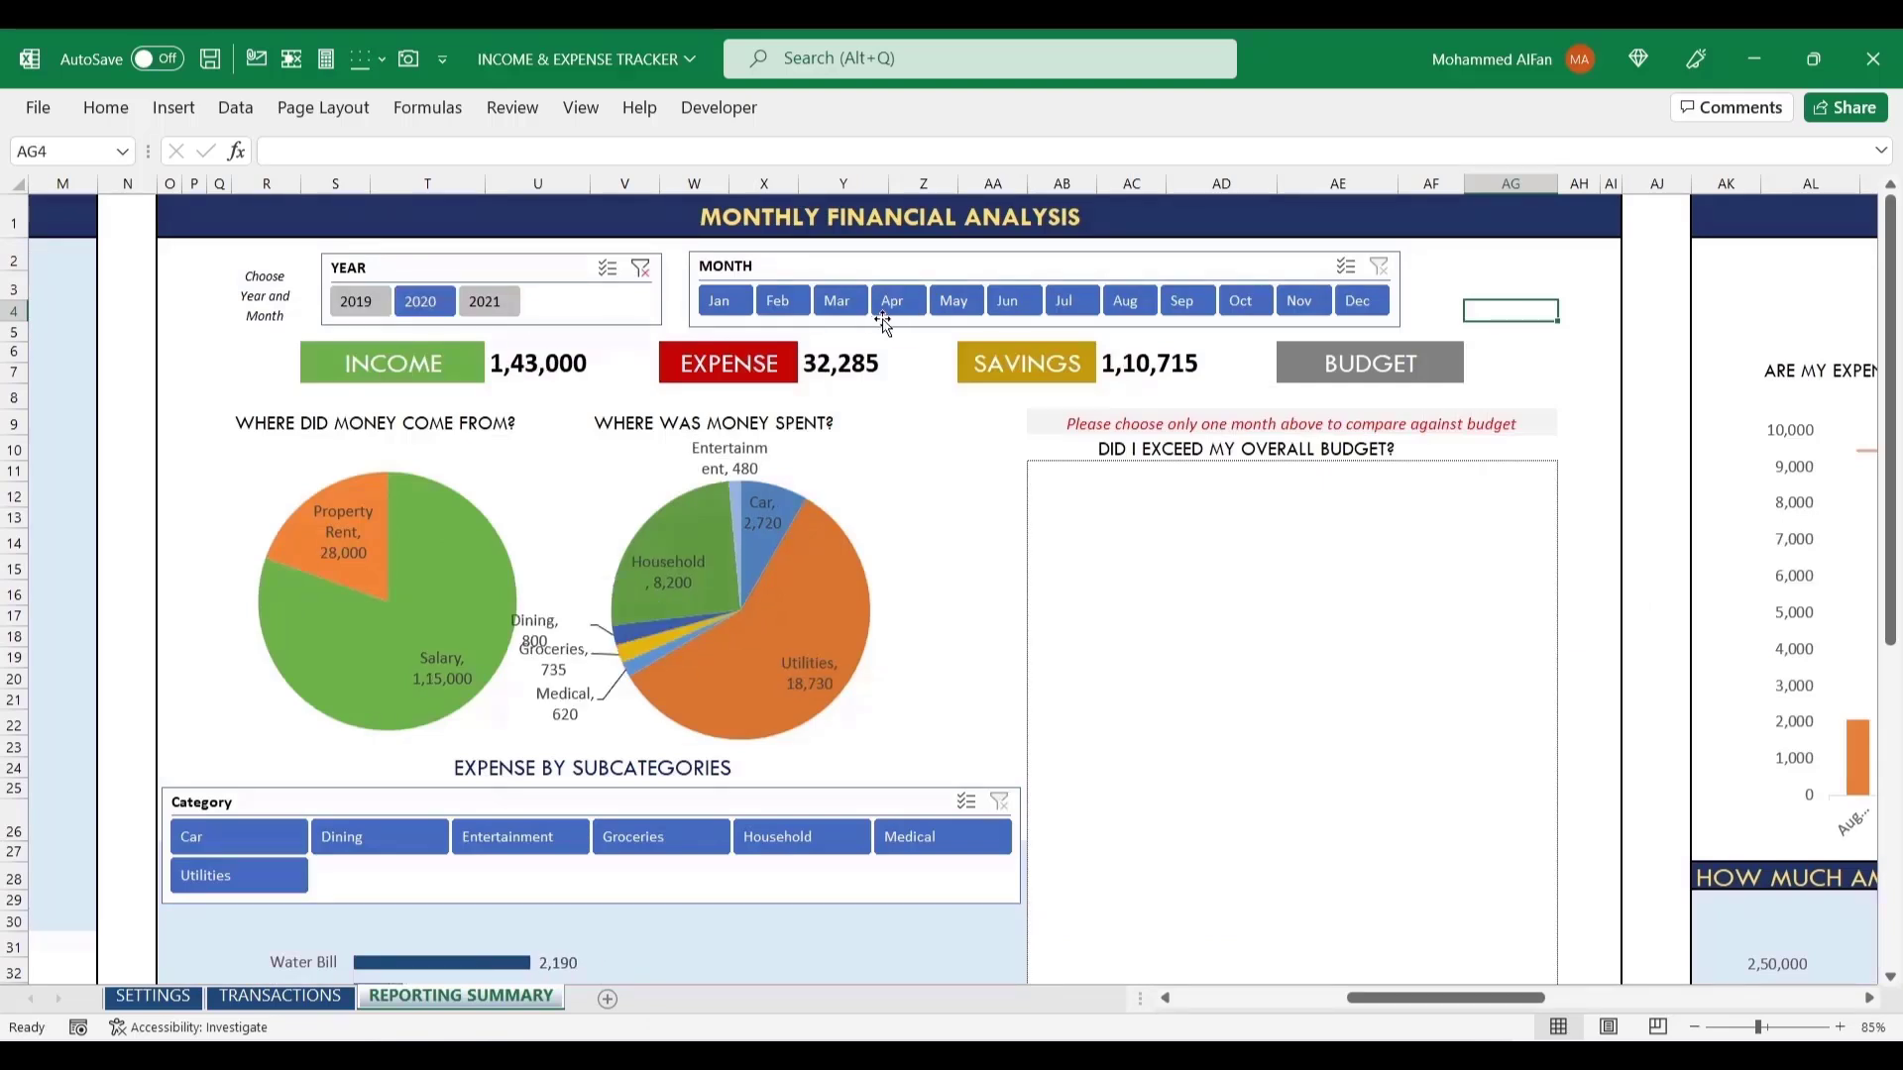
pyautogui.click(838, 302)
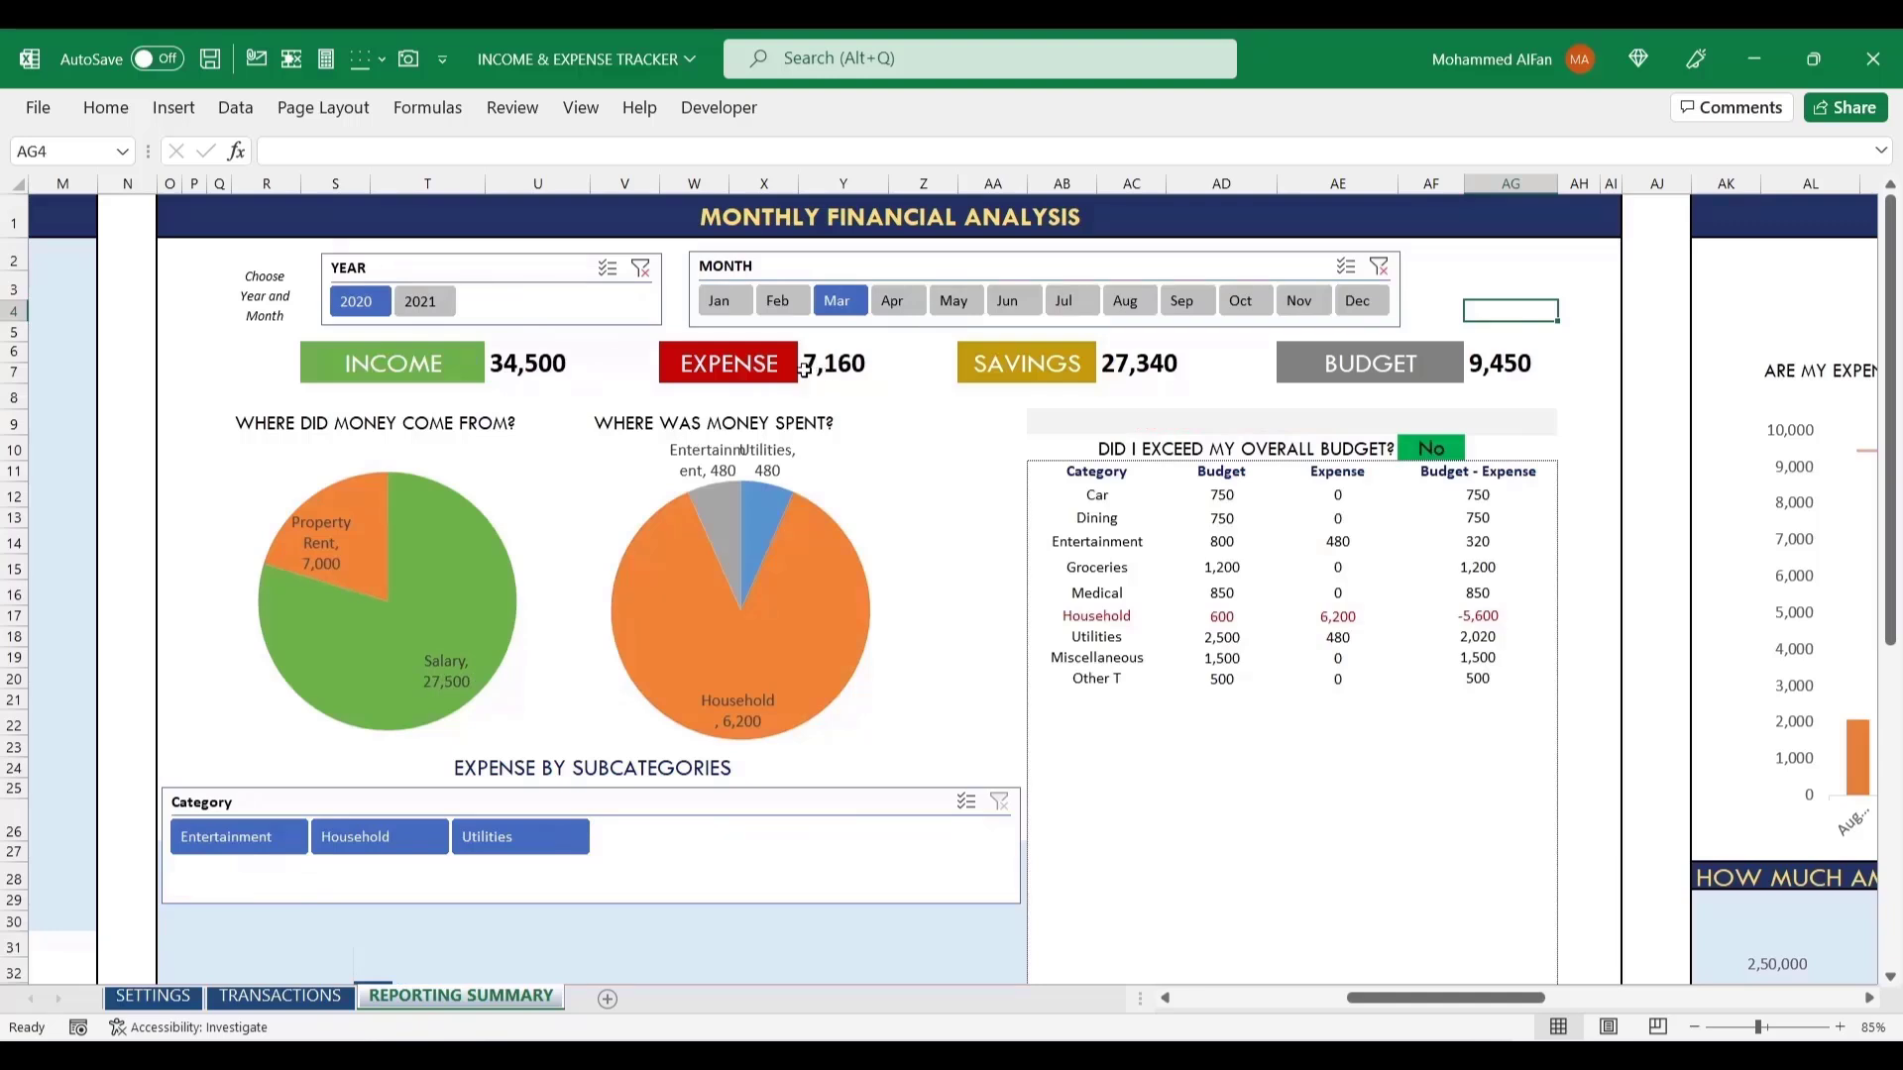
pyautogui.click(1504, 370)
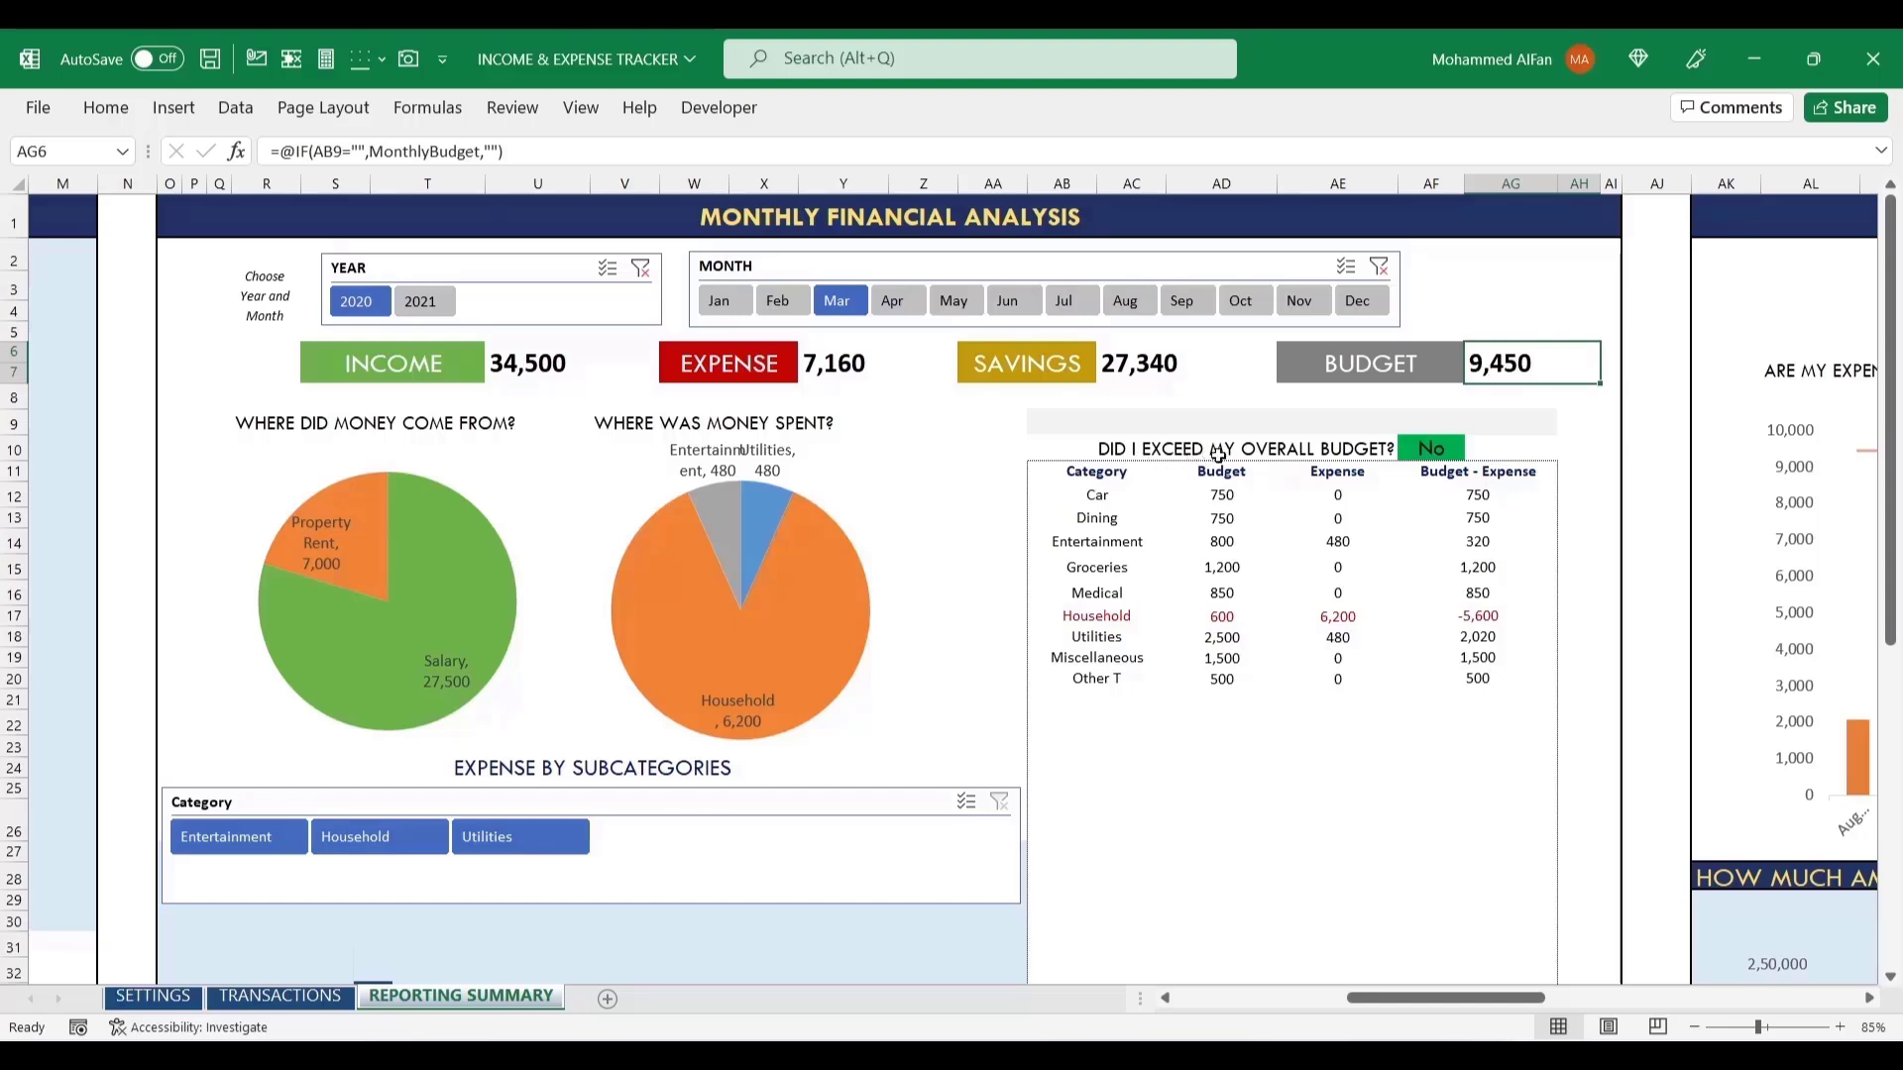
pyautogui.click(1441, 452)
pyautogui.click(1444, 448)
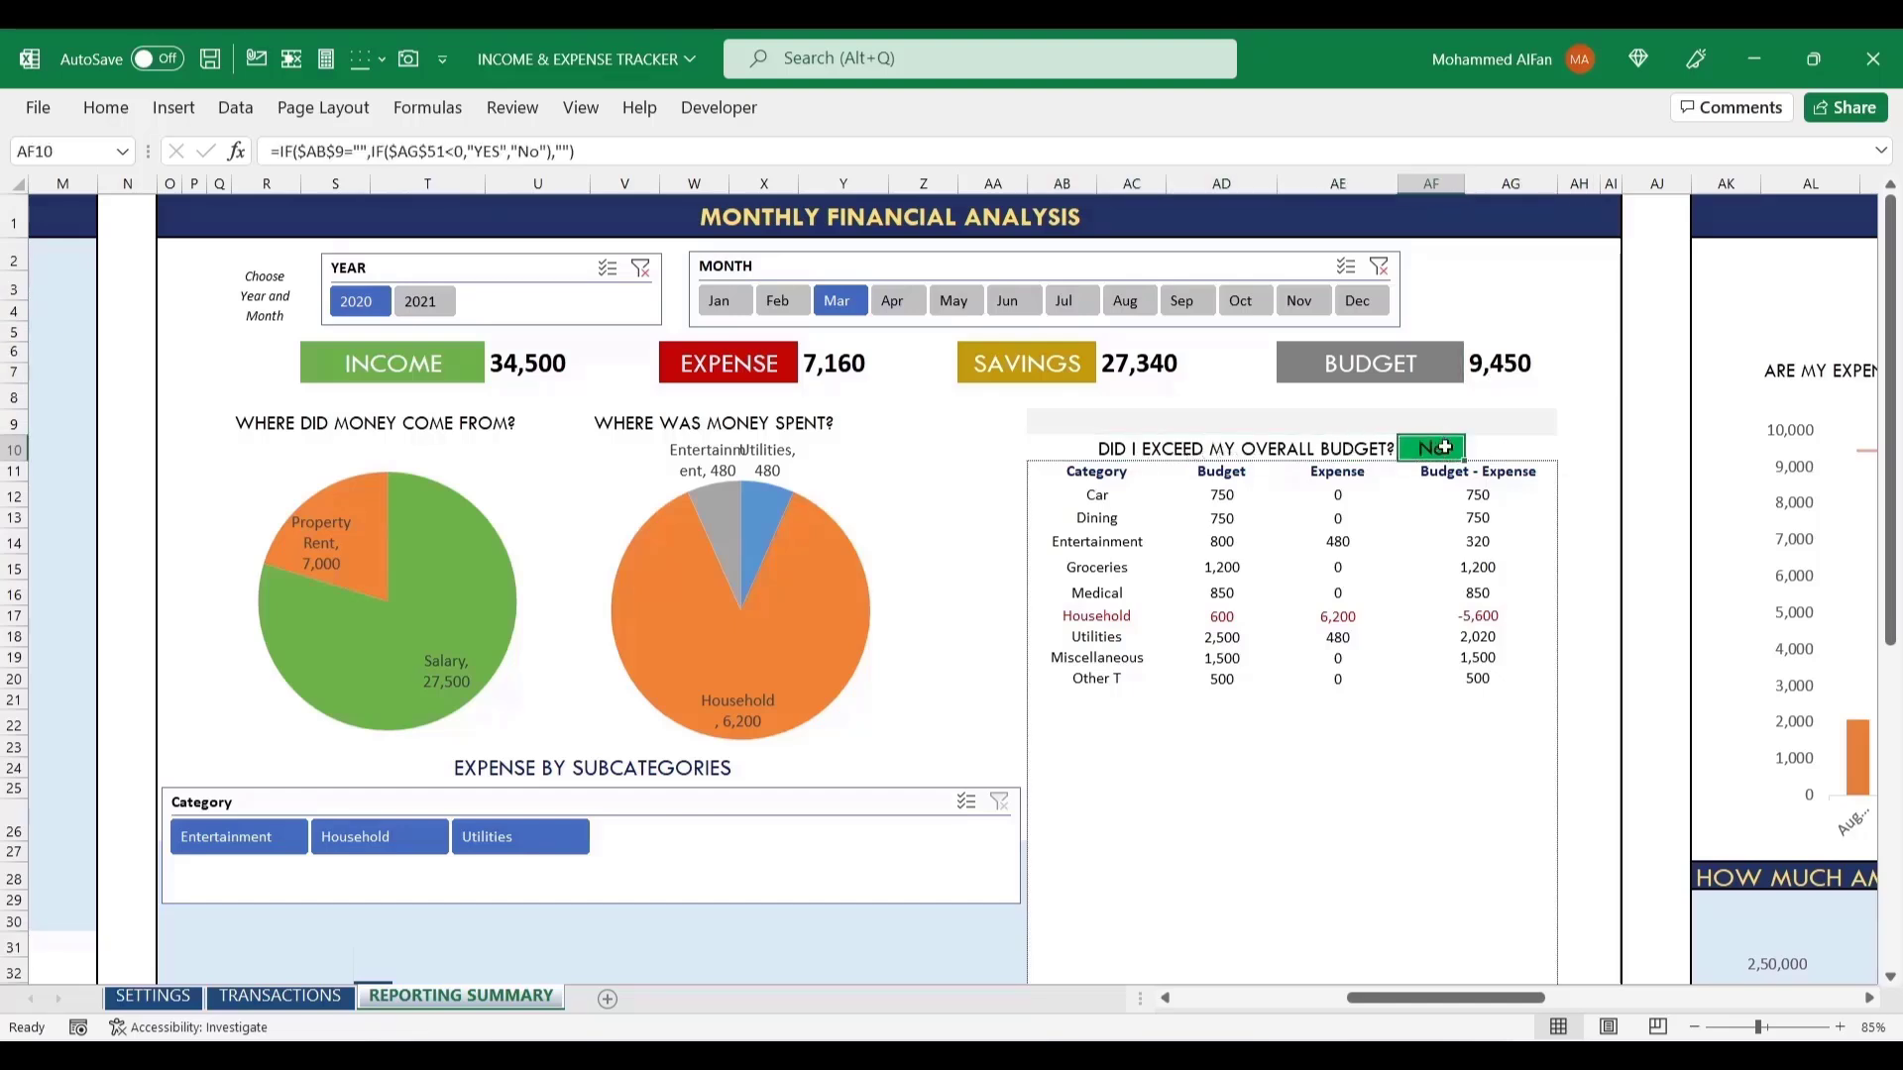
pyautogui.click(1477, 747)
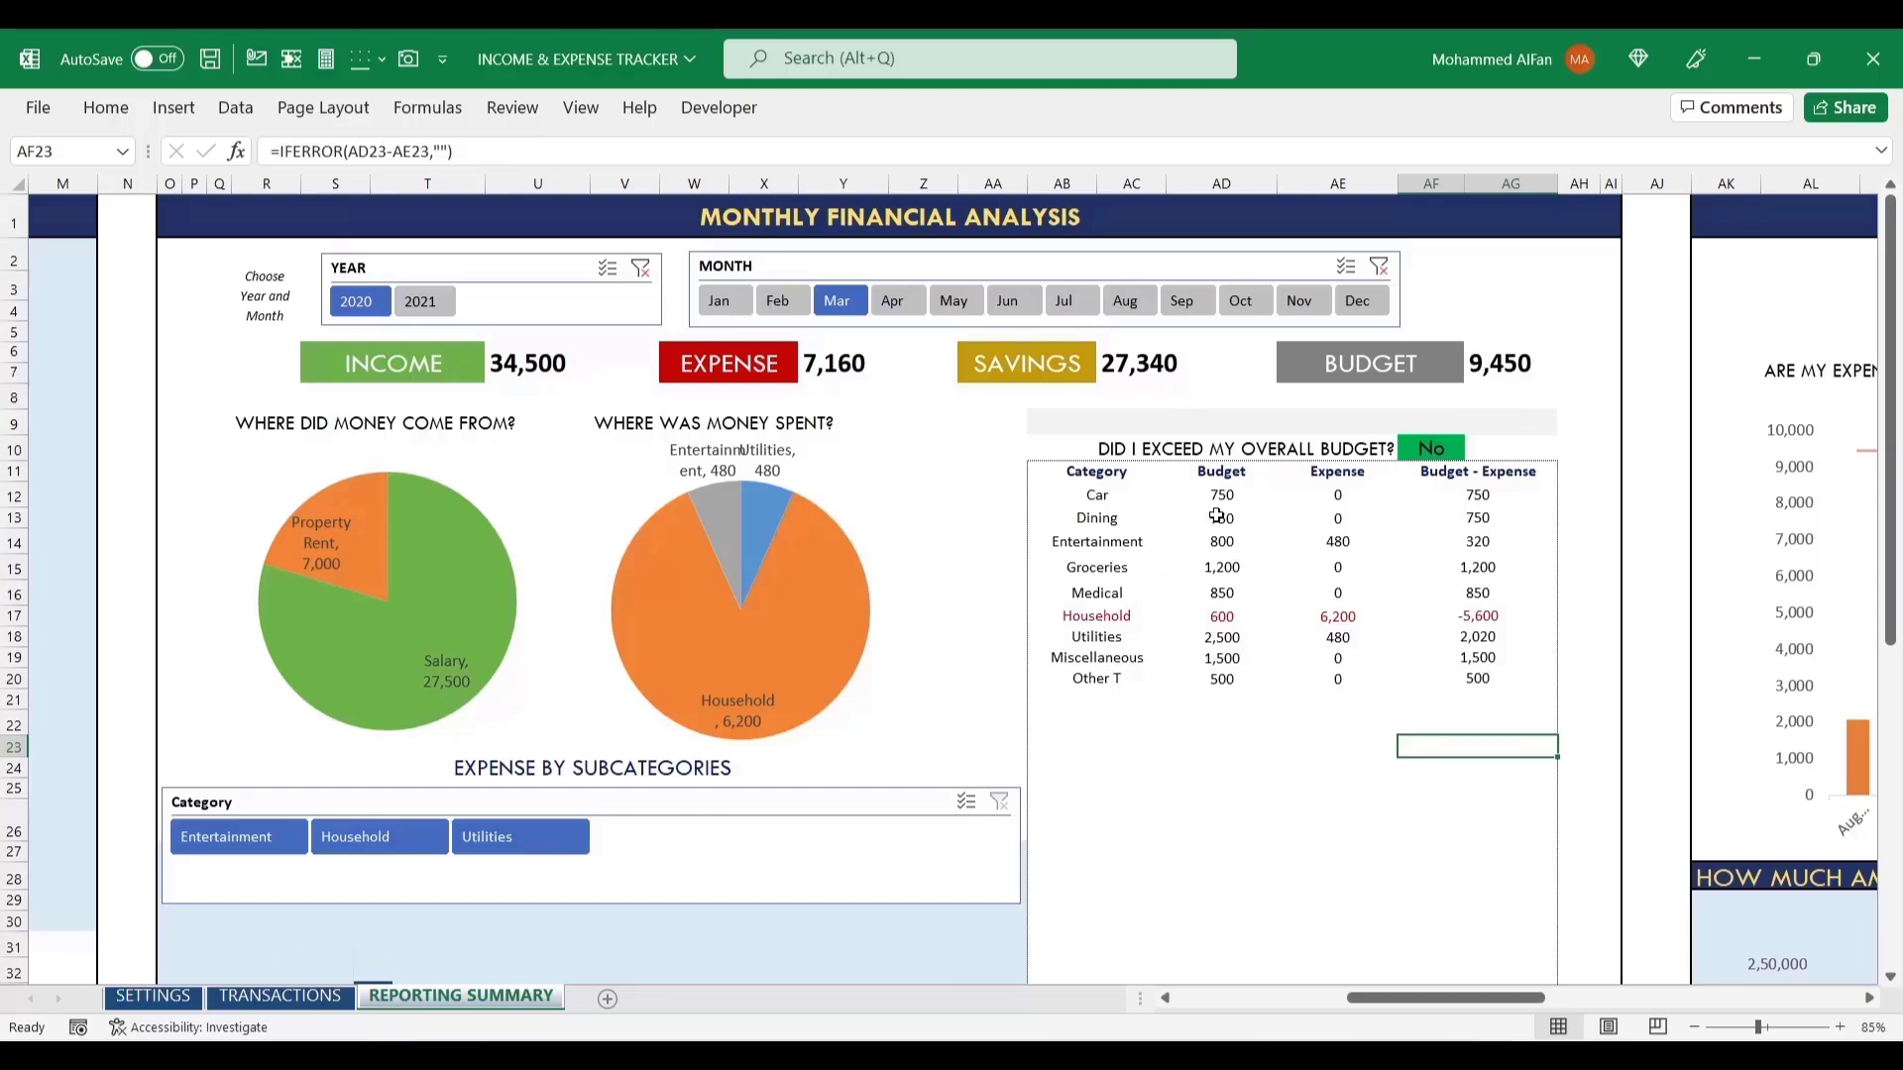
pyautogui.moveTo(1216, 491); pyautogui.dragTo(1219, 687)
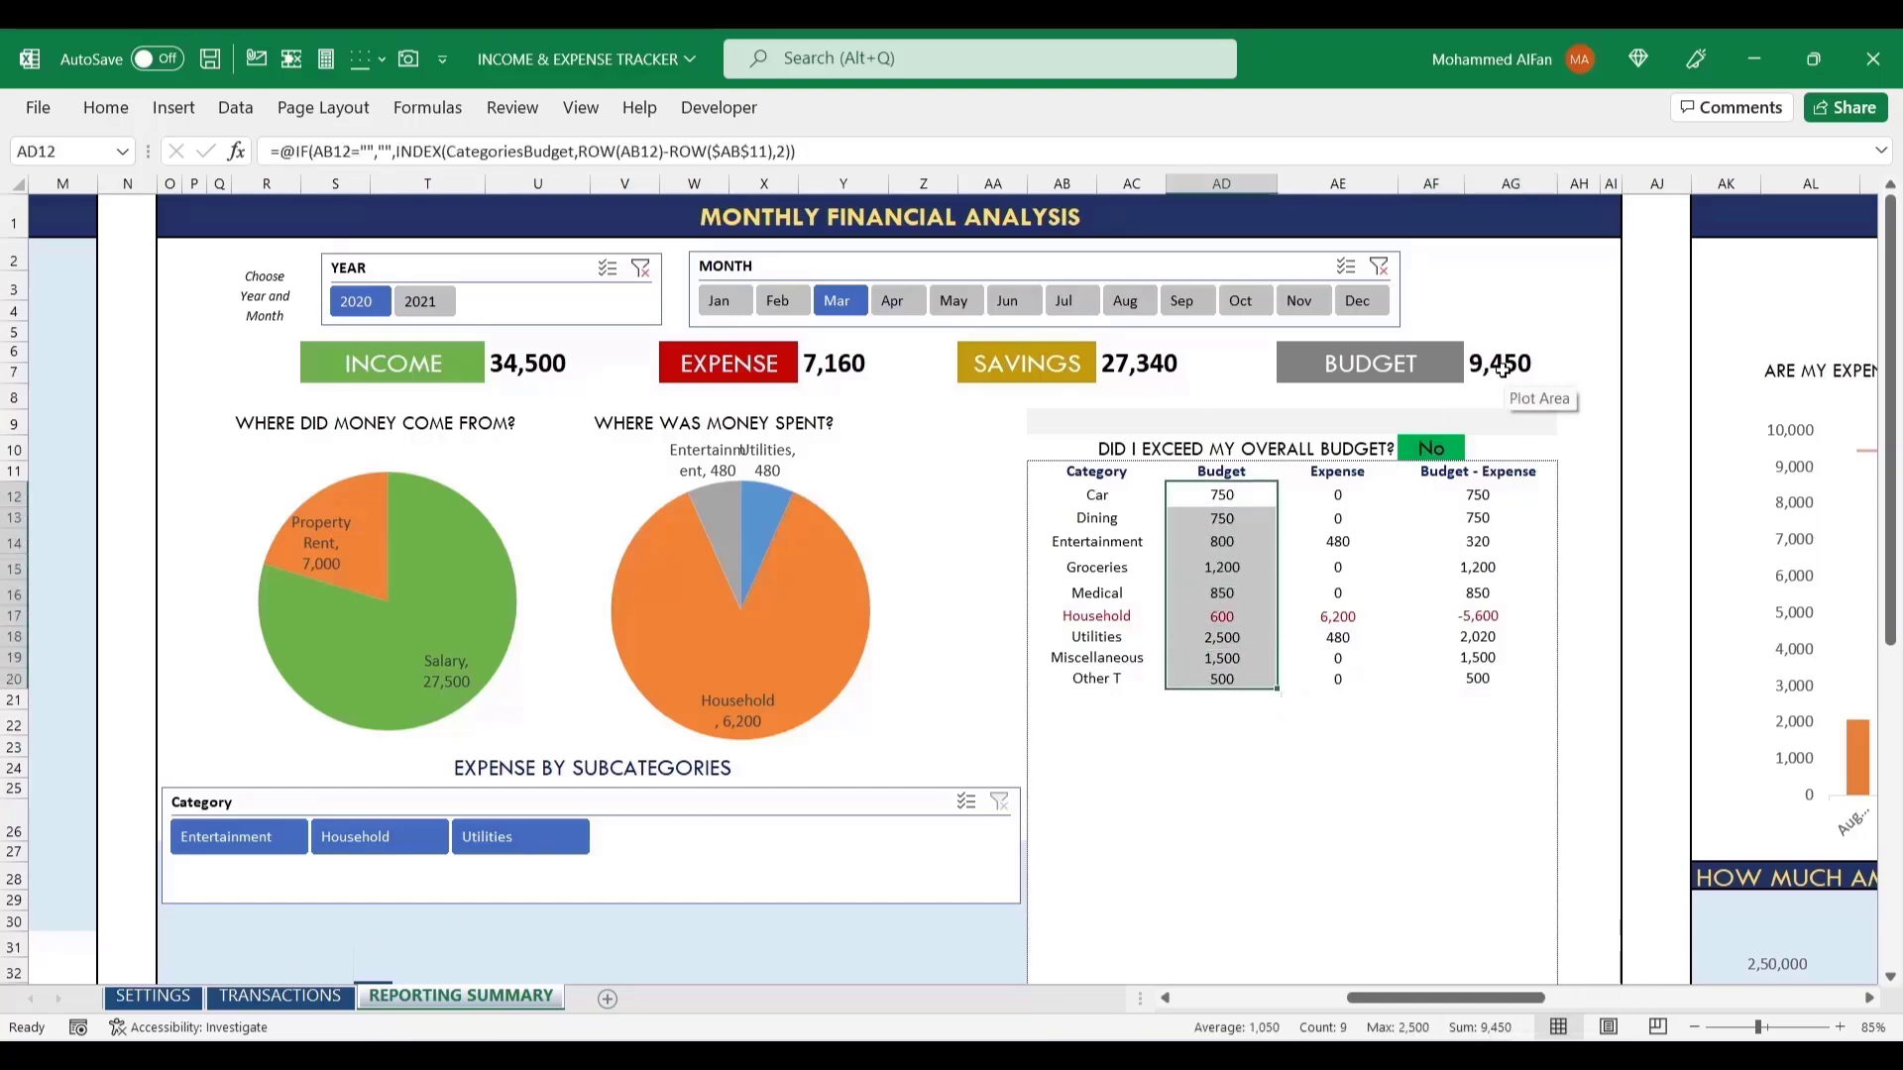
pyautogui.click(1335, 721)
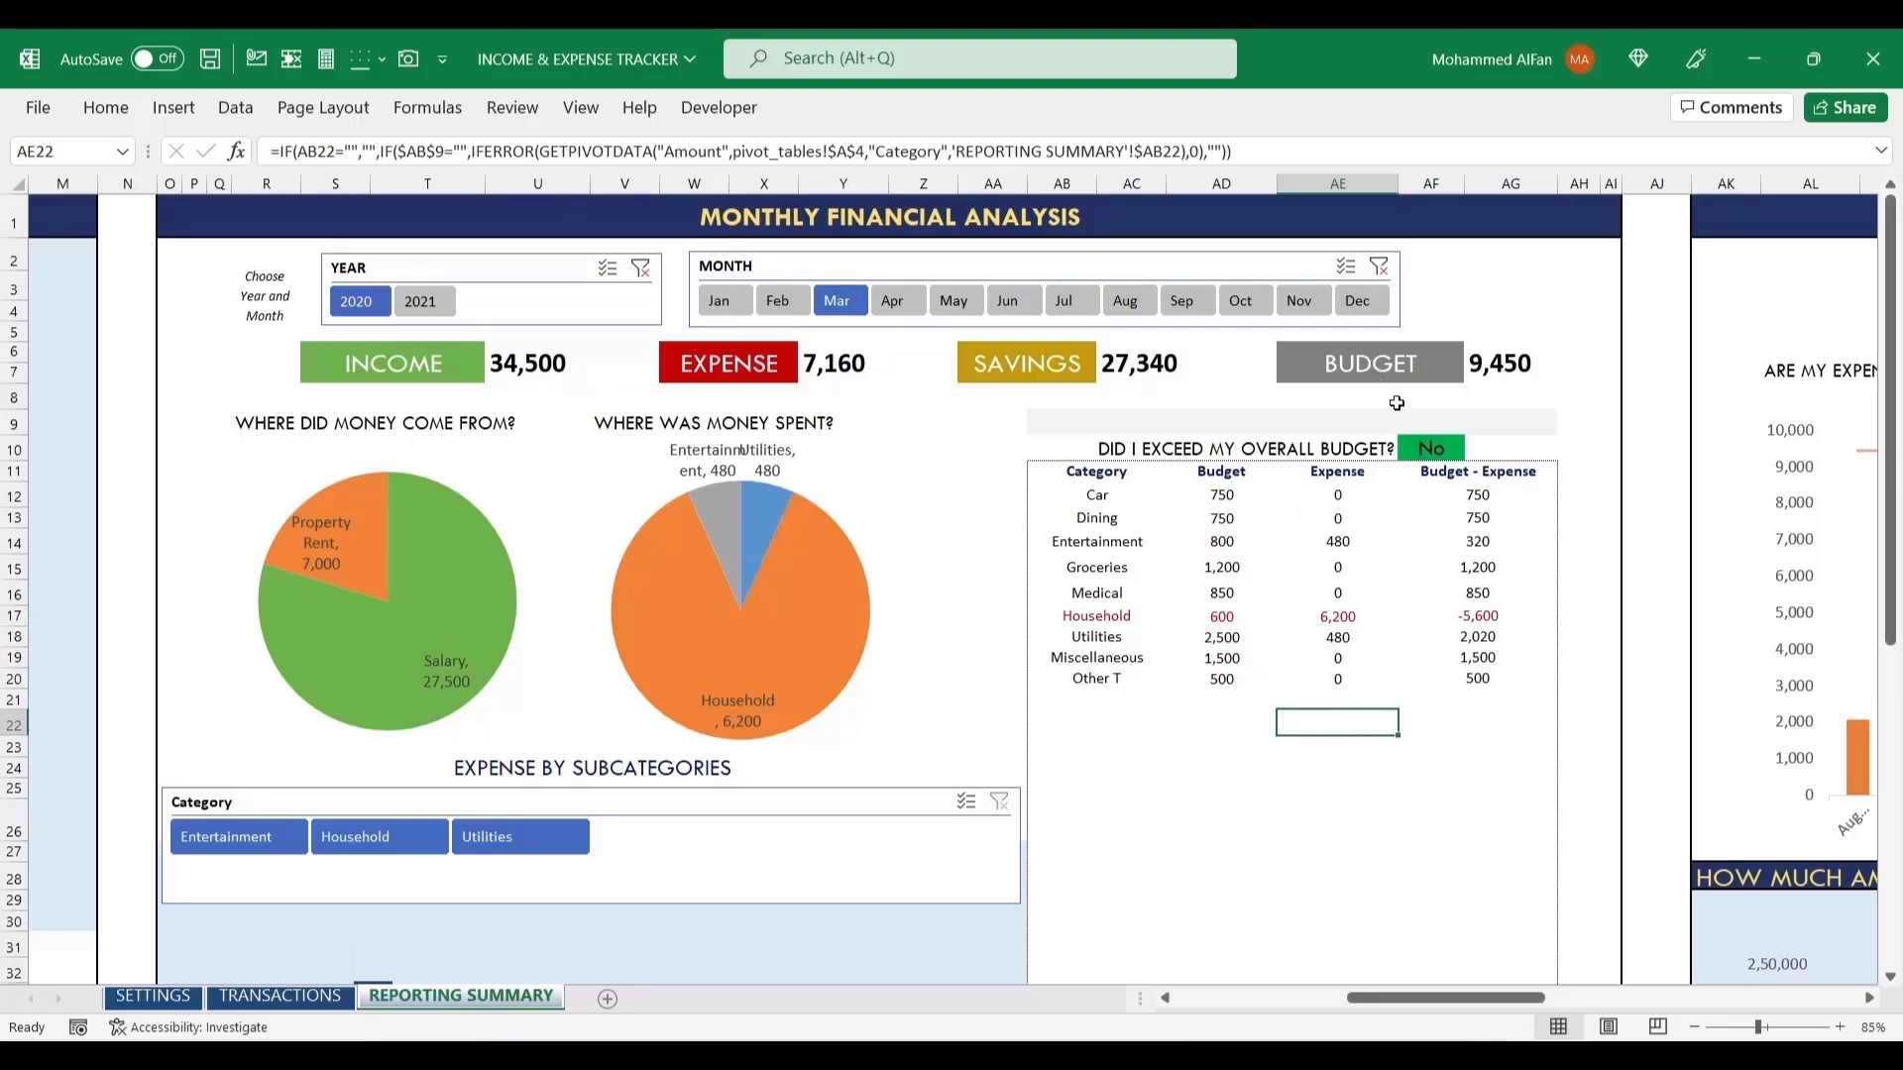
pyautogui.moveTo(1115, 621); pyautogui.dragTo(1453, 625)
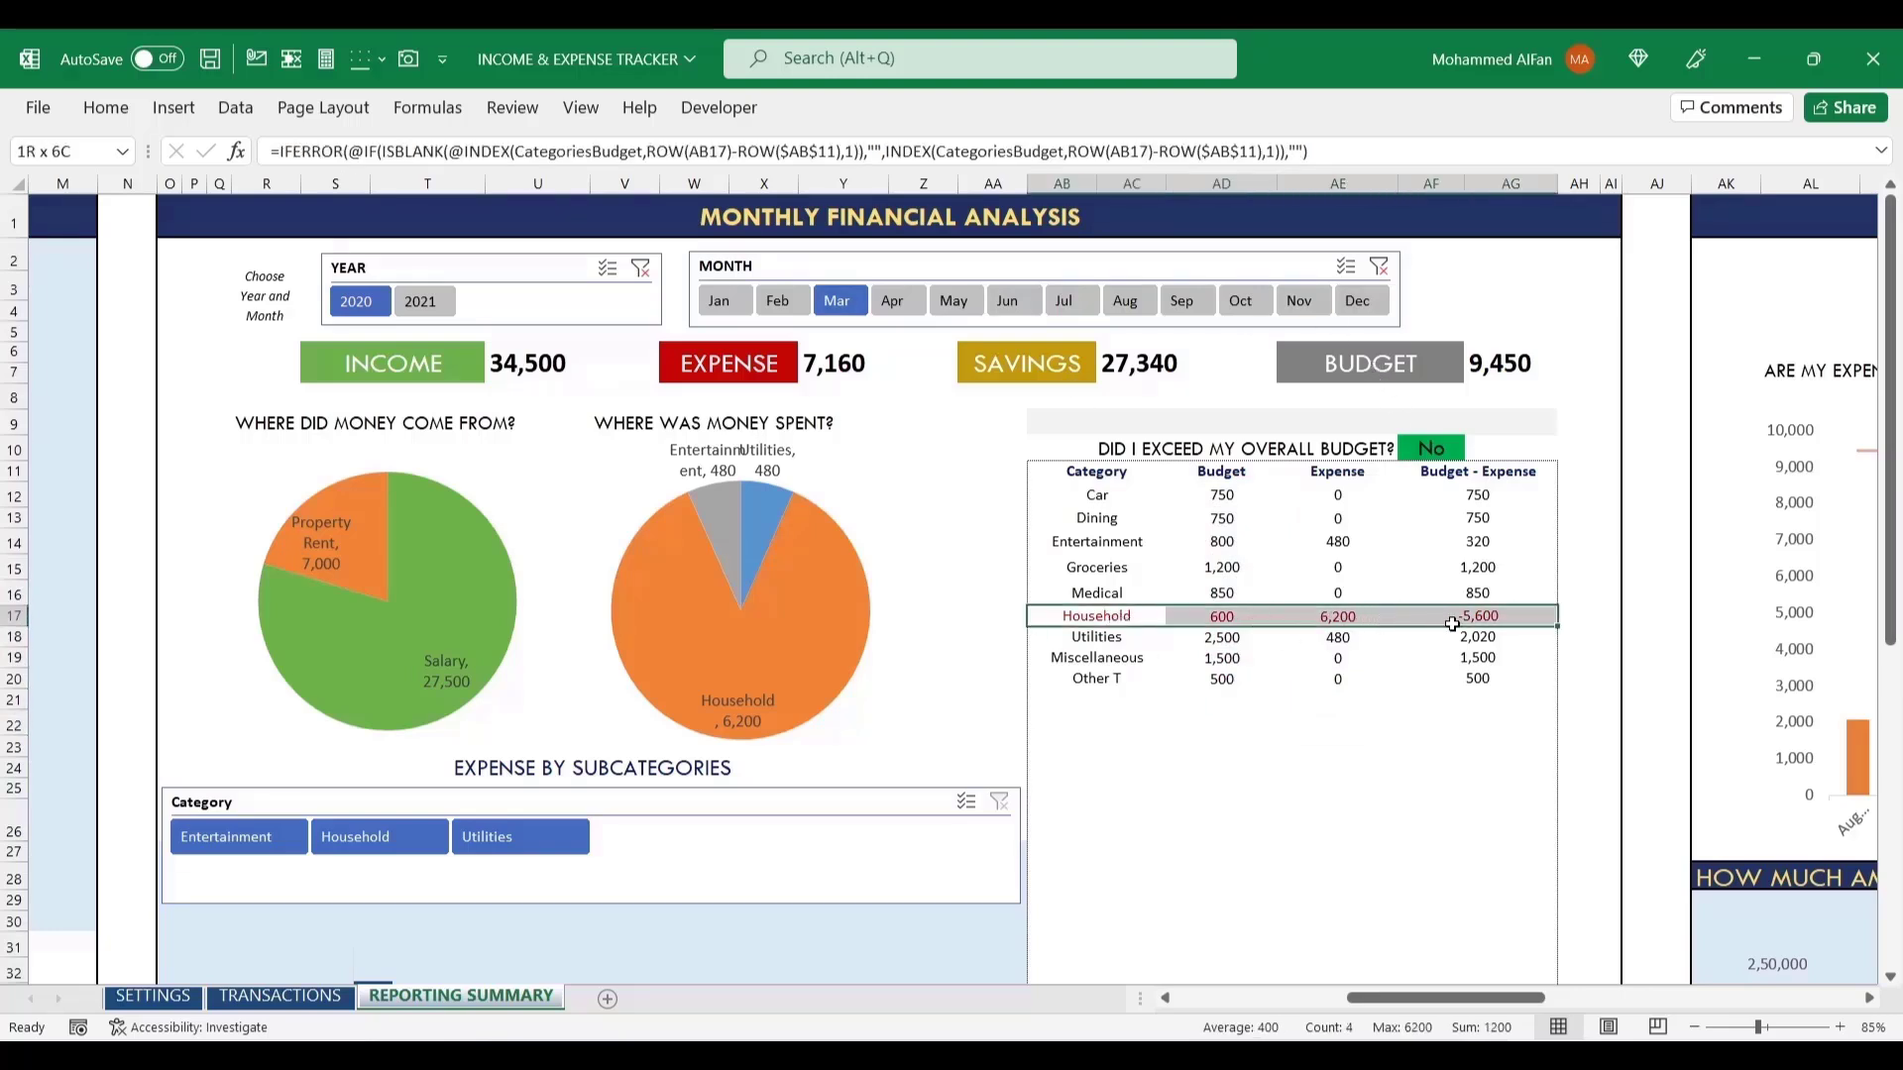
pyautogui.moveTo(1474, 497); pyautogui.dragTo(1451, 675)
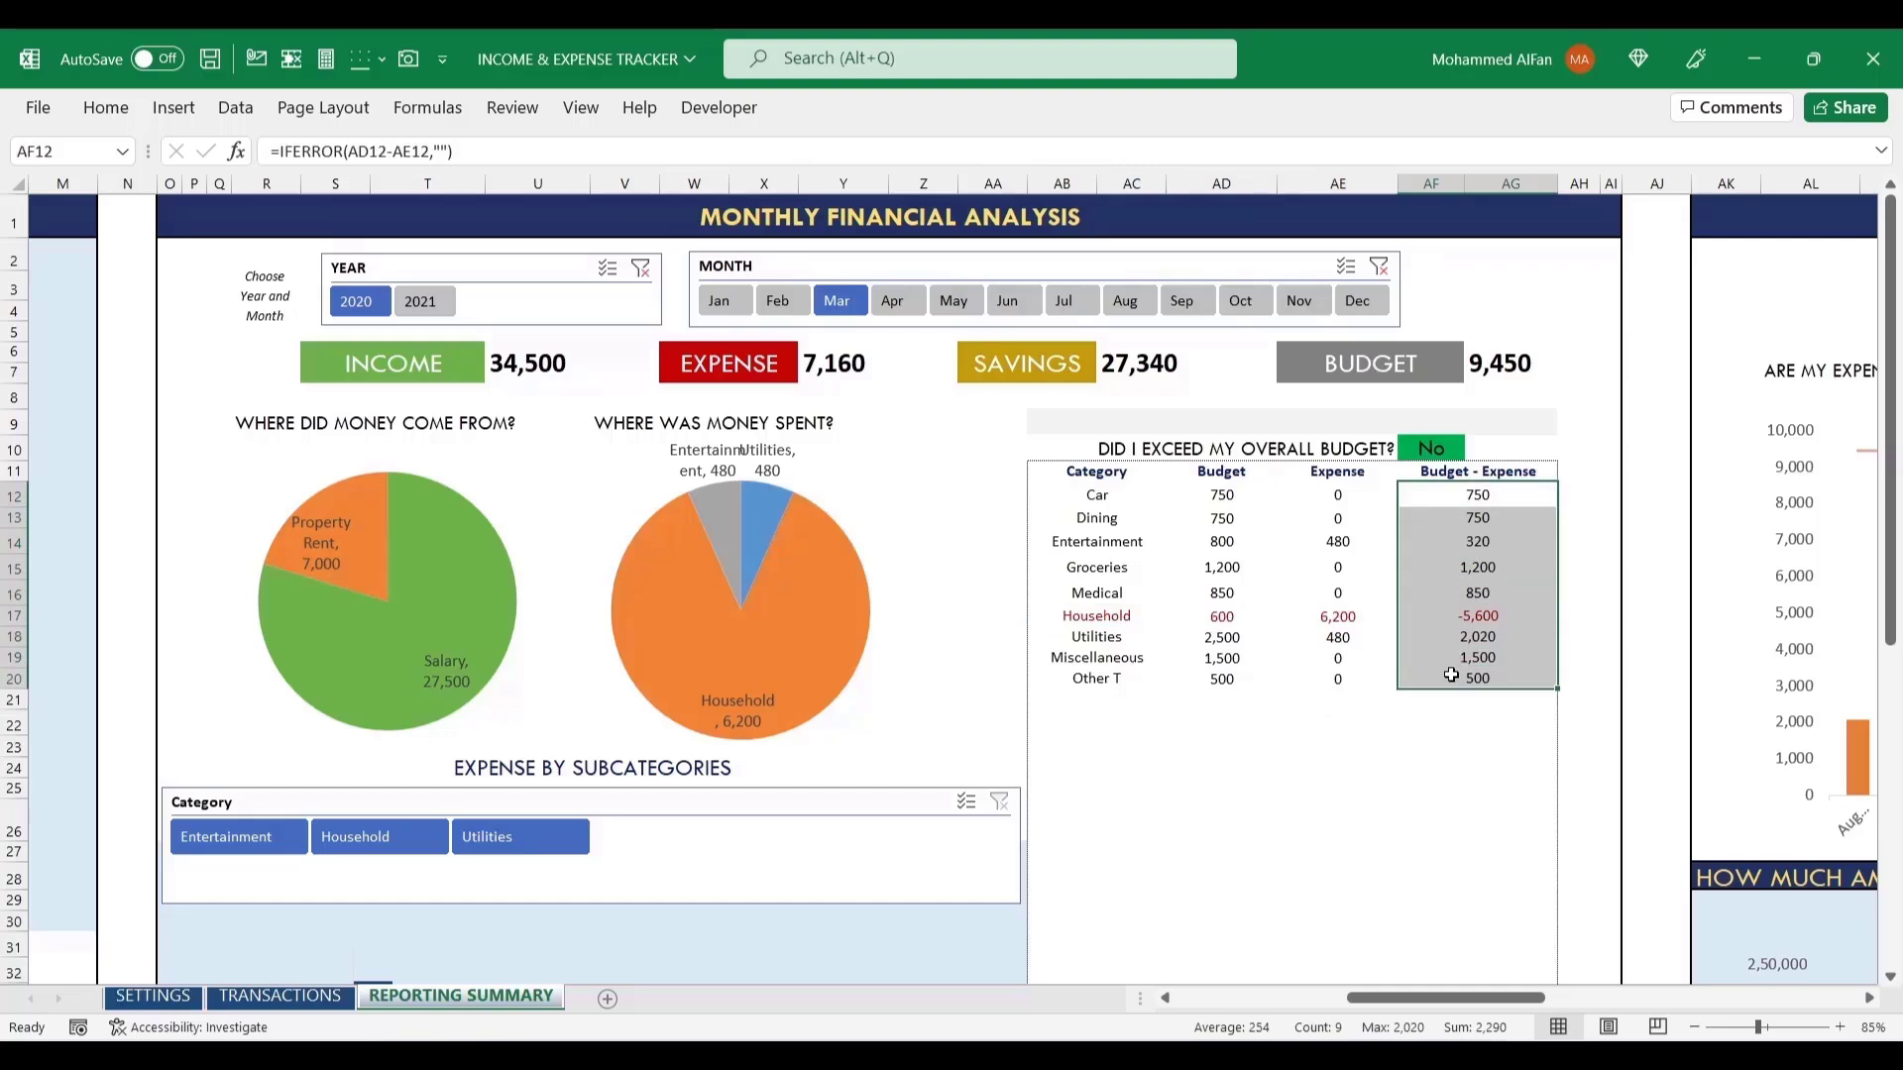
pyautogui.click(1338, 748)
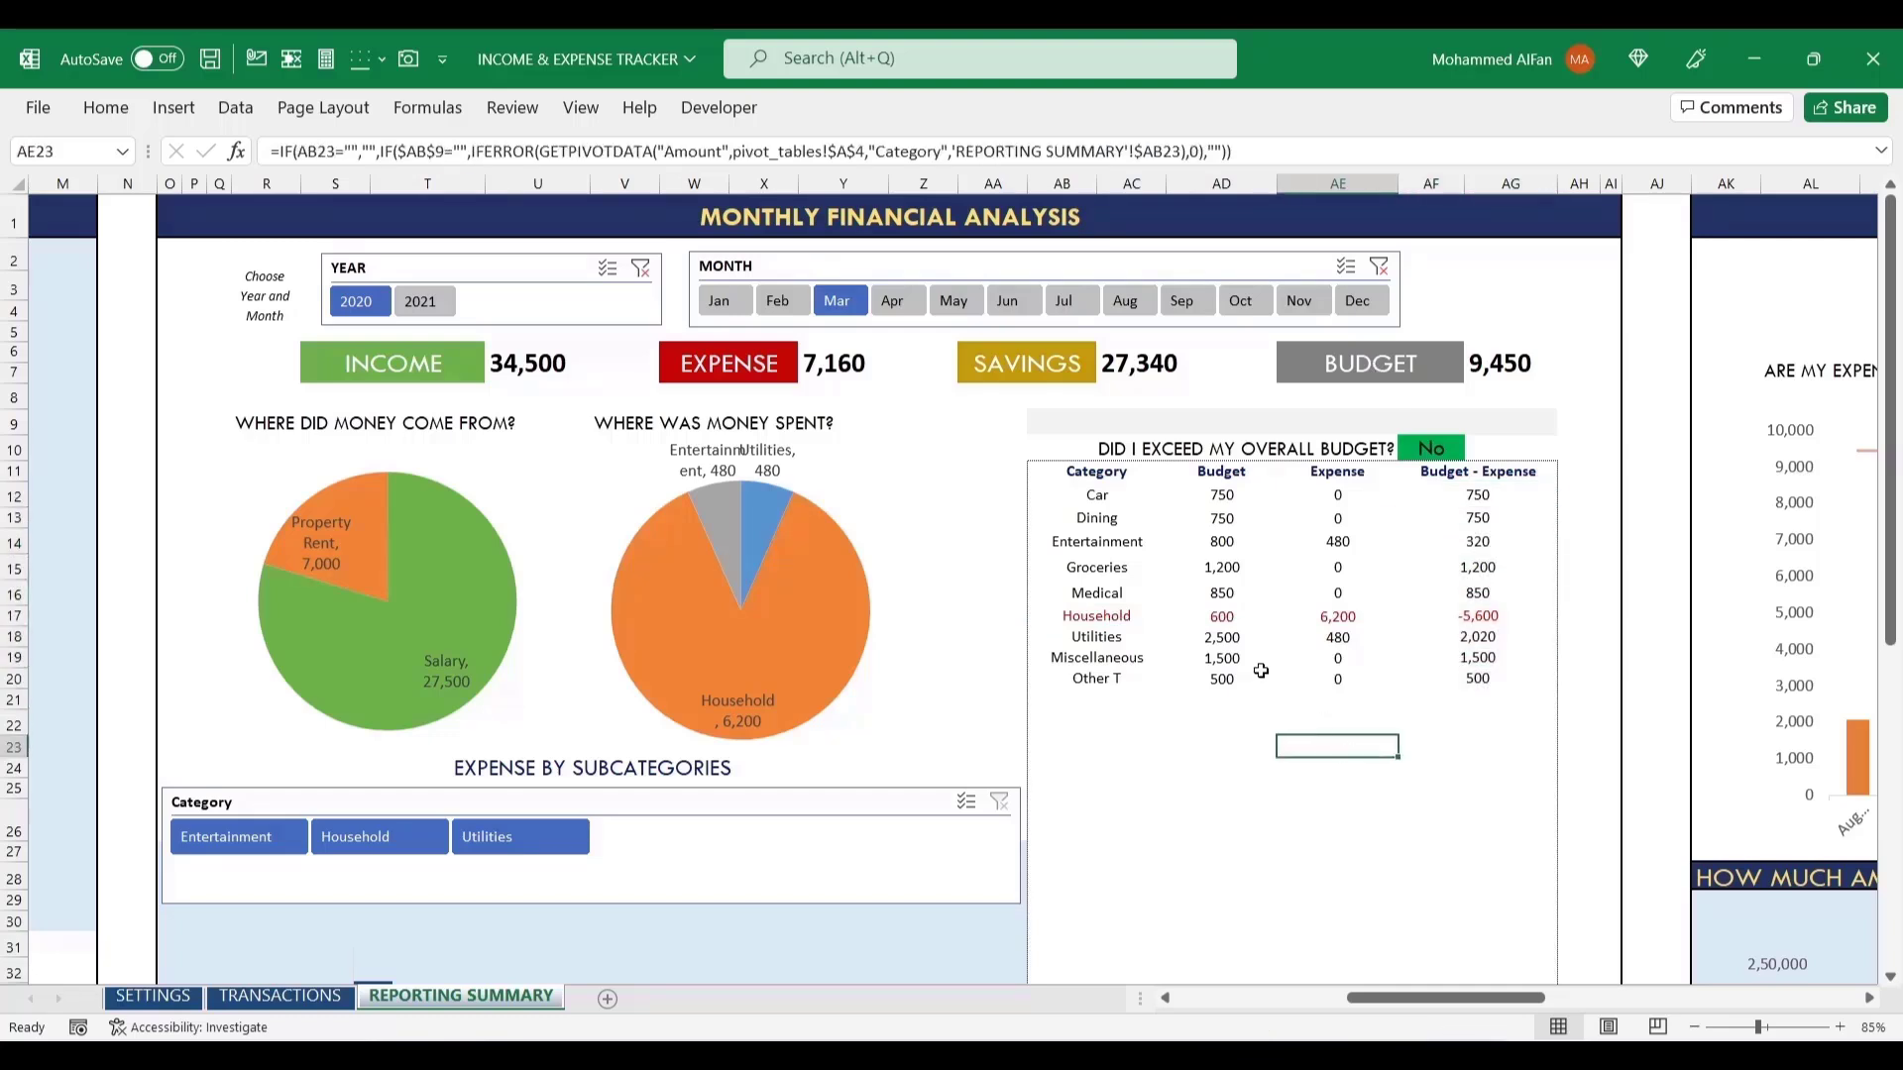
pyautogui.click(1128, 363)
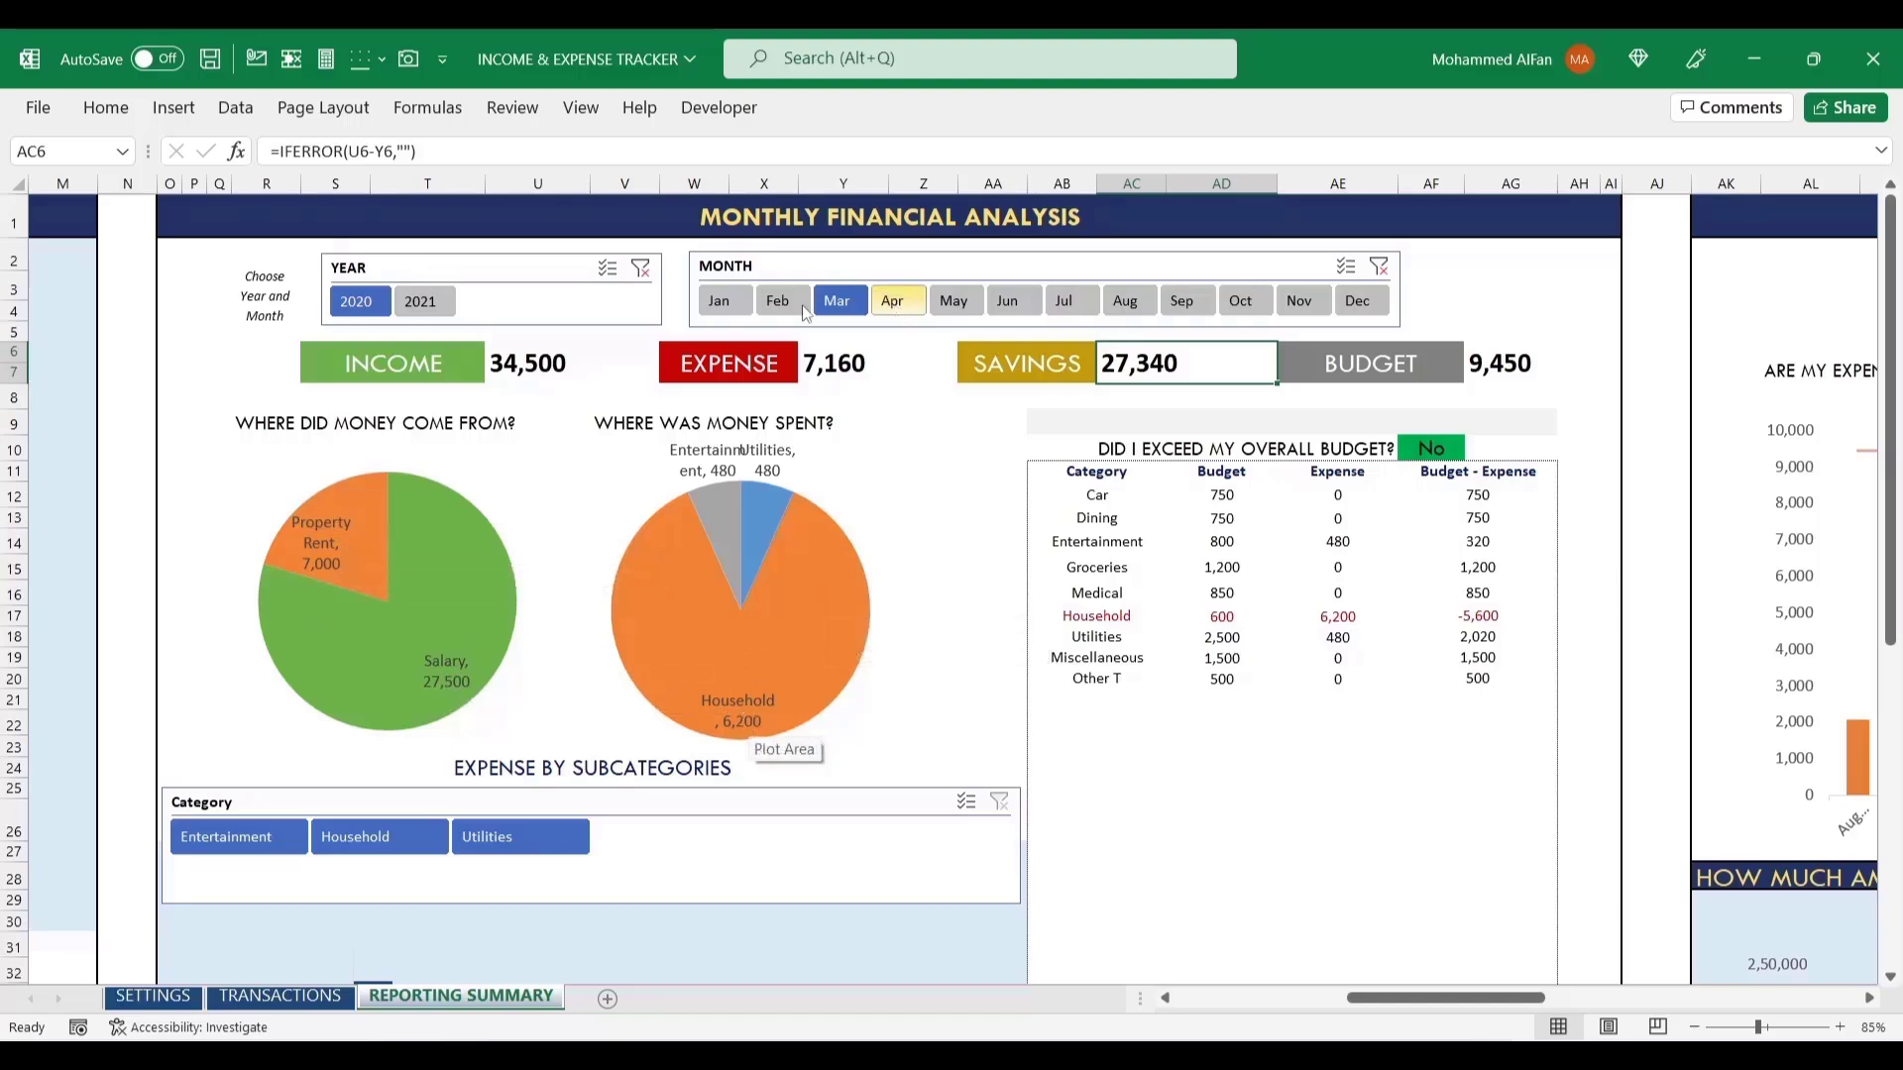
# - Show May, Jun, Jul and Aug in turn, then clear the Month and Year slicer filters
pyautogui.click(956, 305)
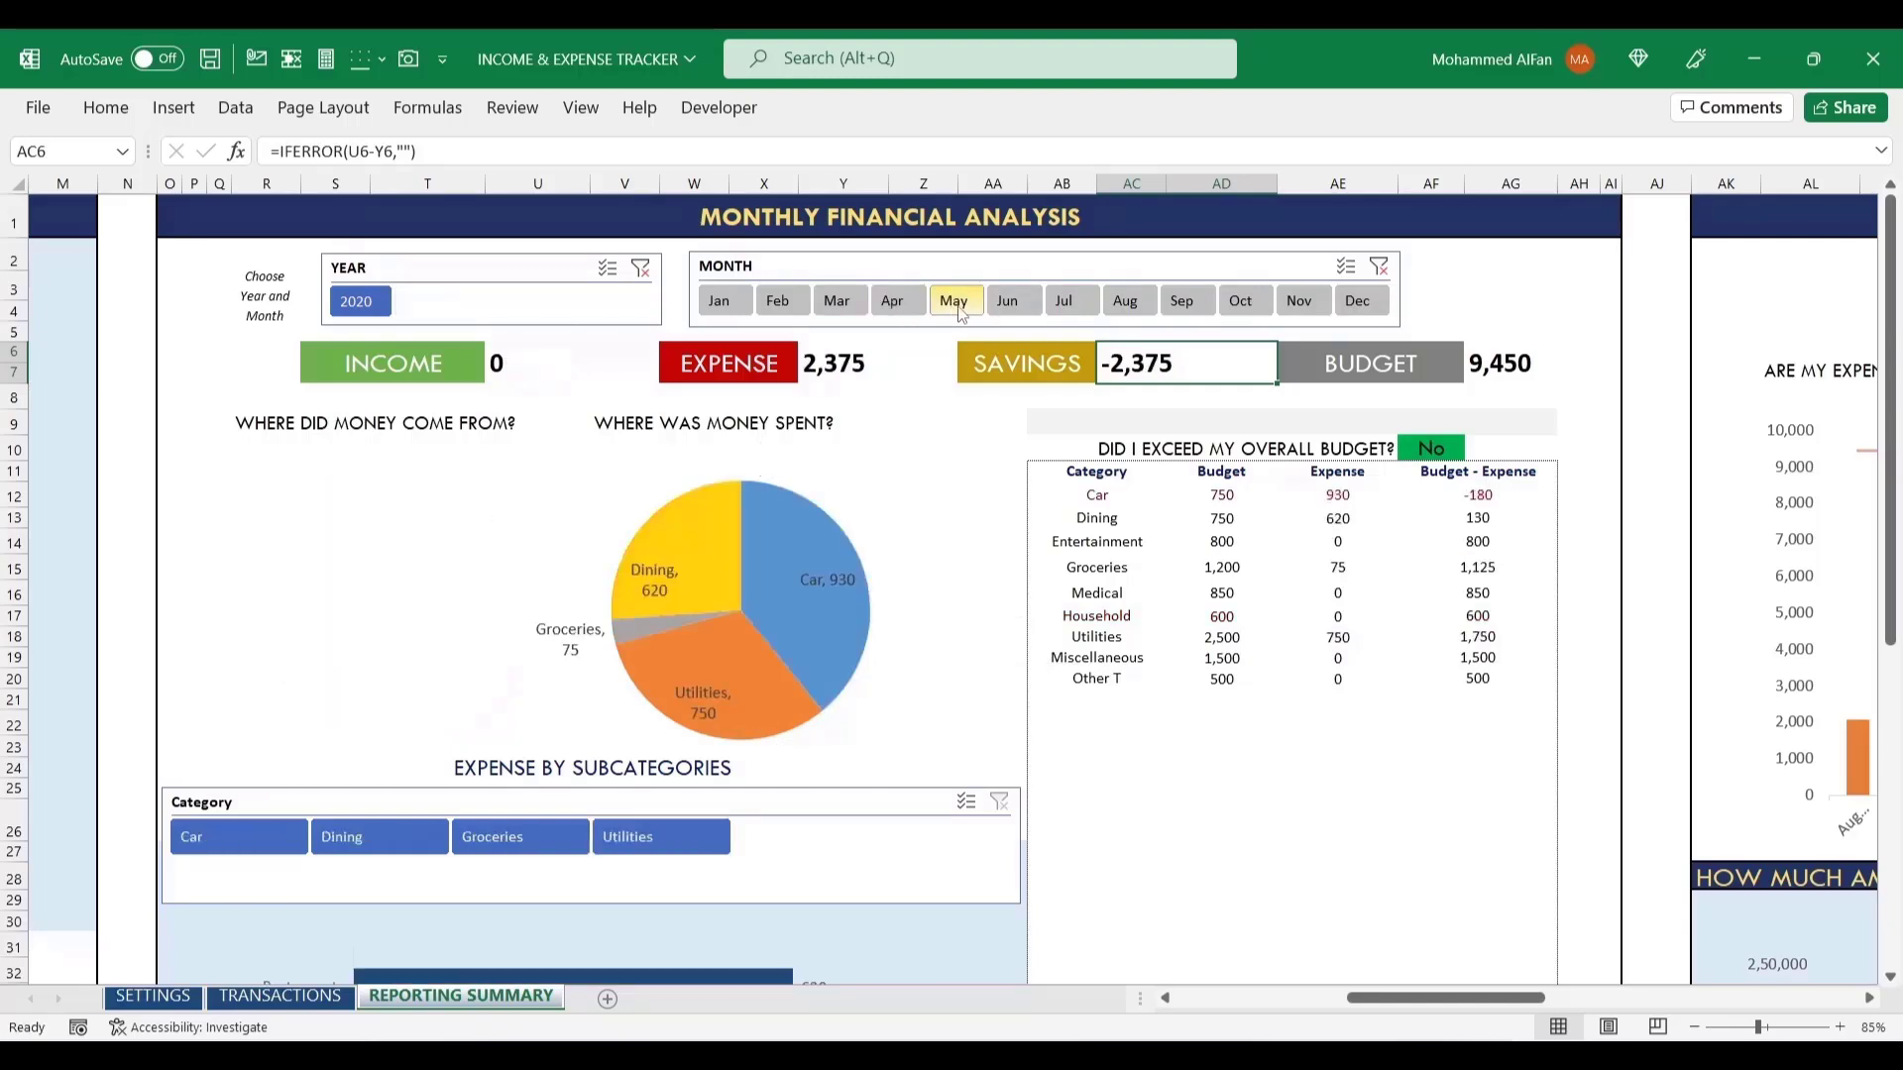
pyautogui.click(1007, 302)
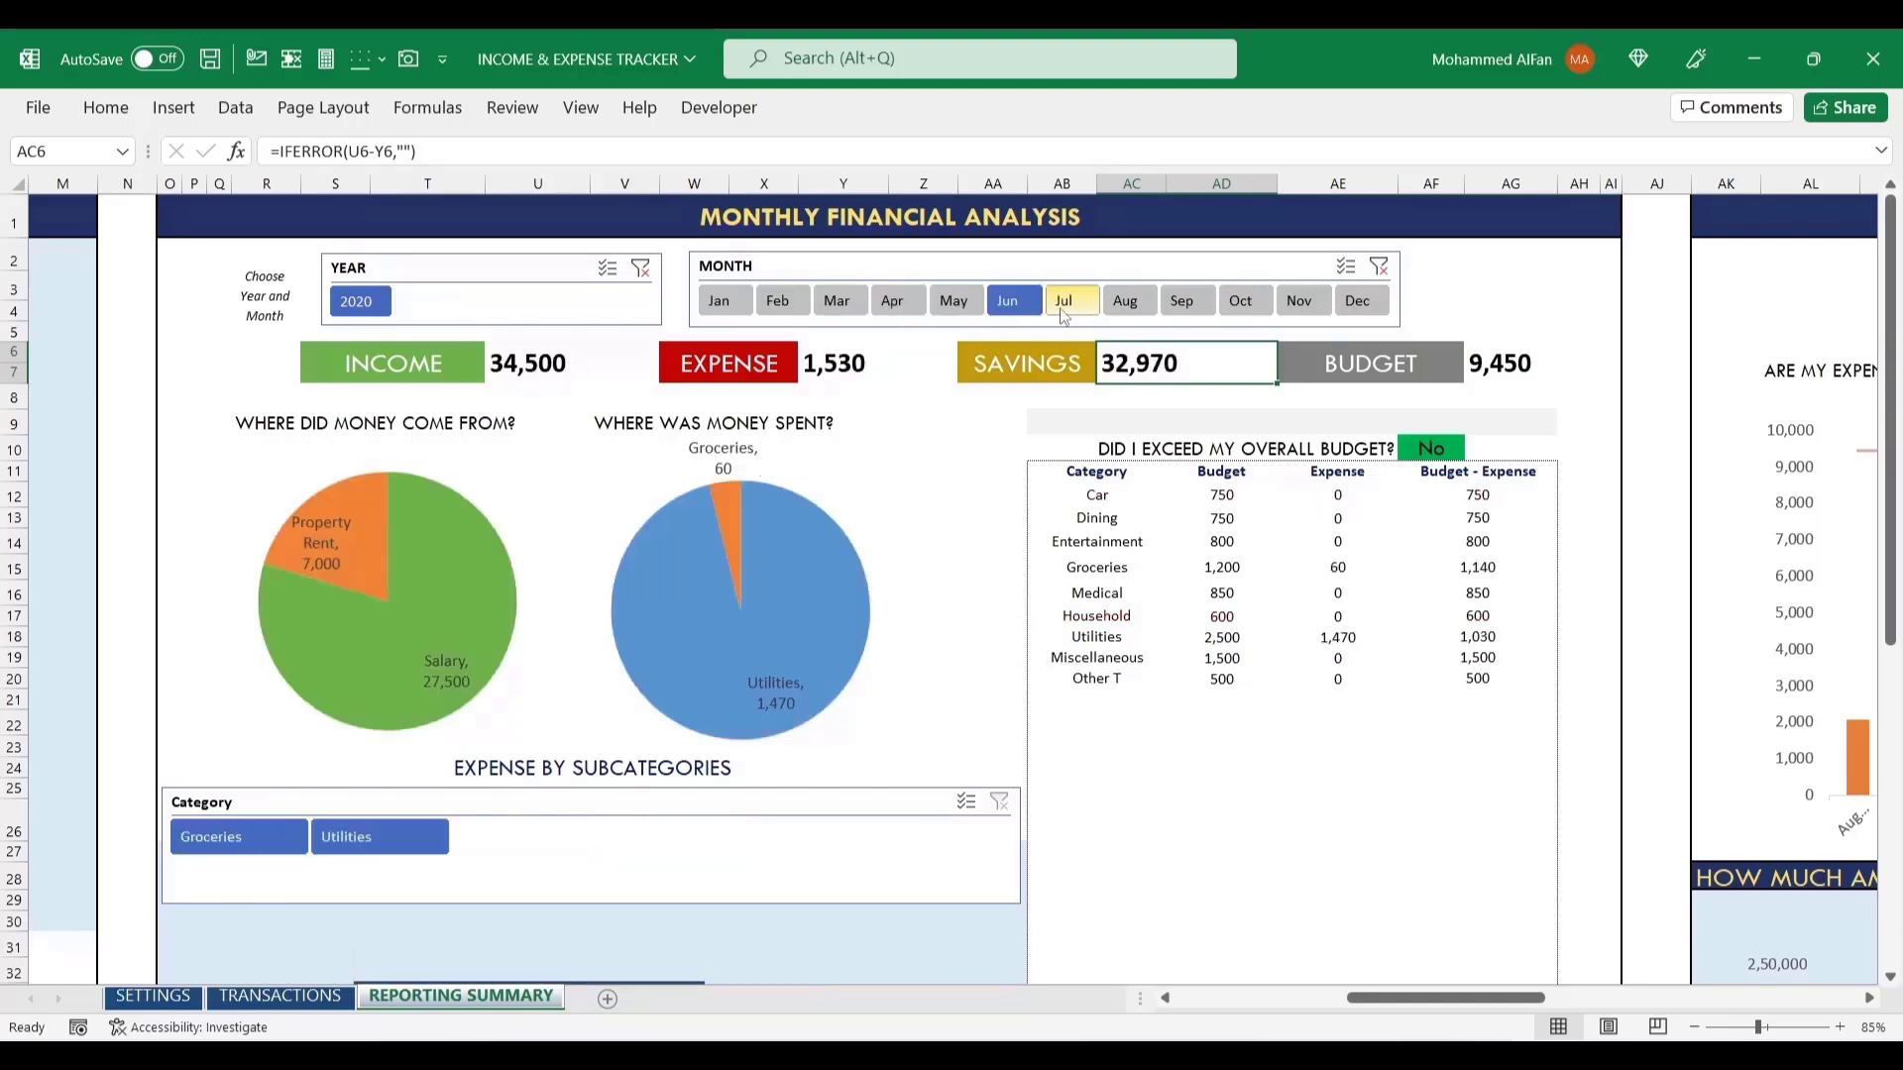
pyautogui.click(1064, 302)
pyautogui.click(1123, 305)
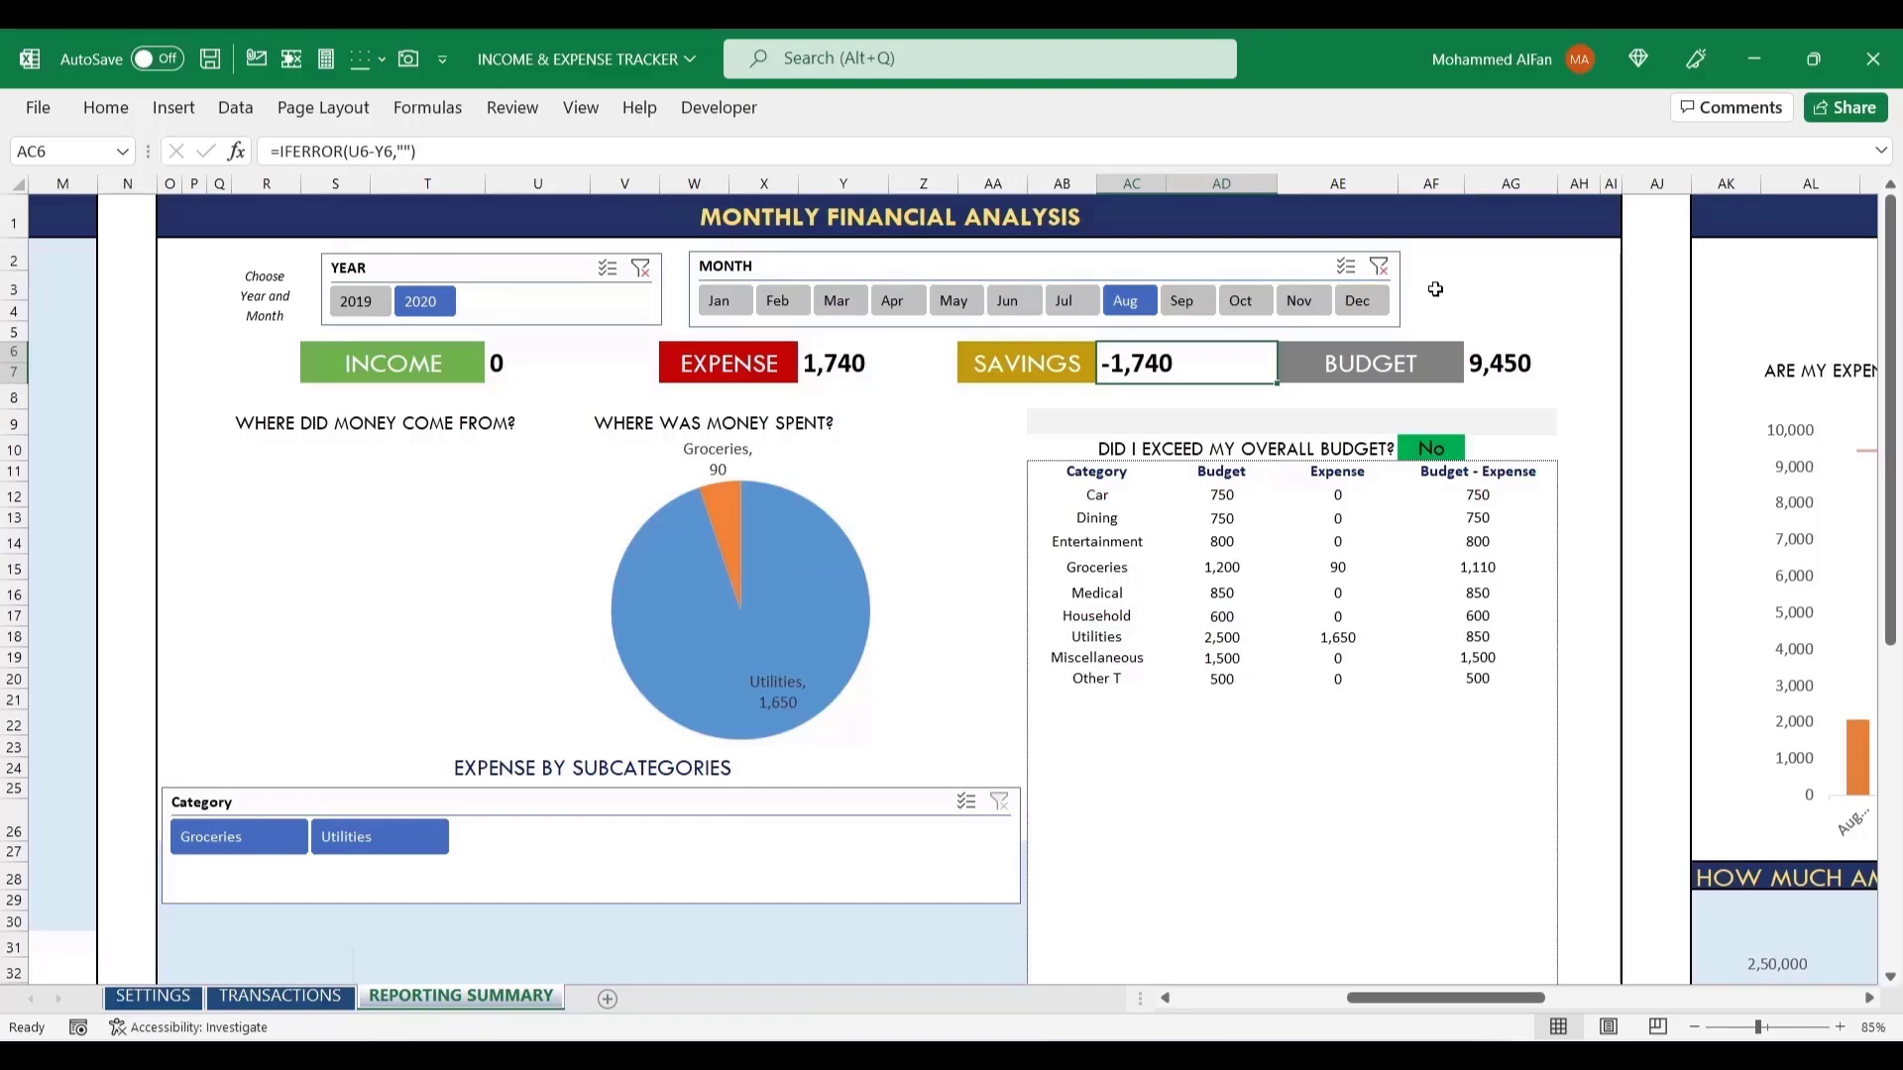
pyautogui.click(1381, 269)
pyautogui.click(640, 268)
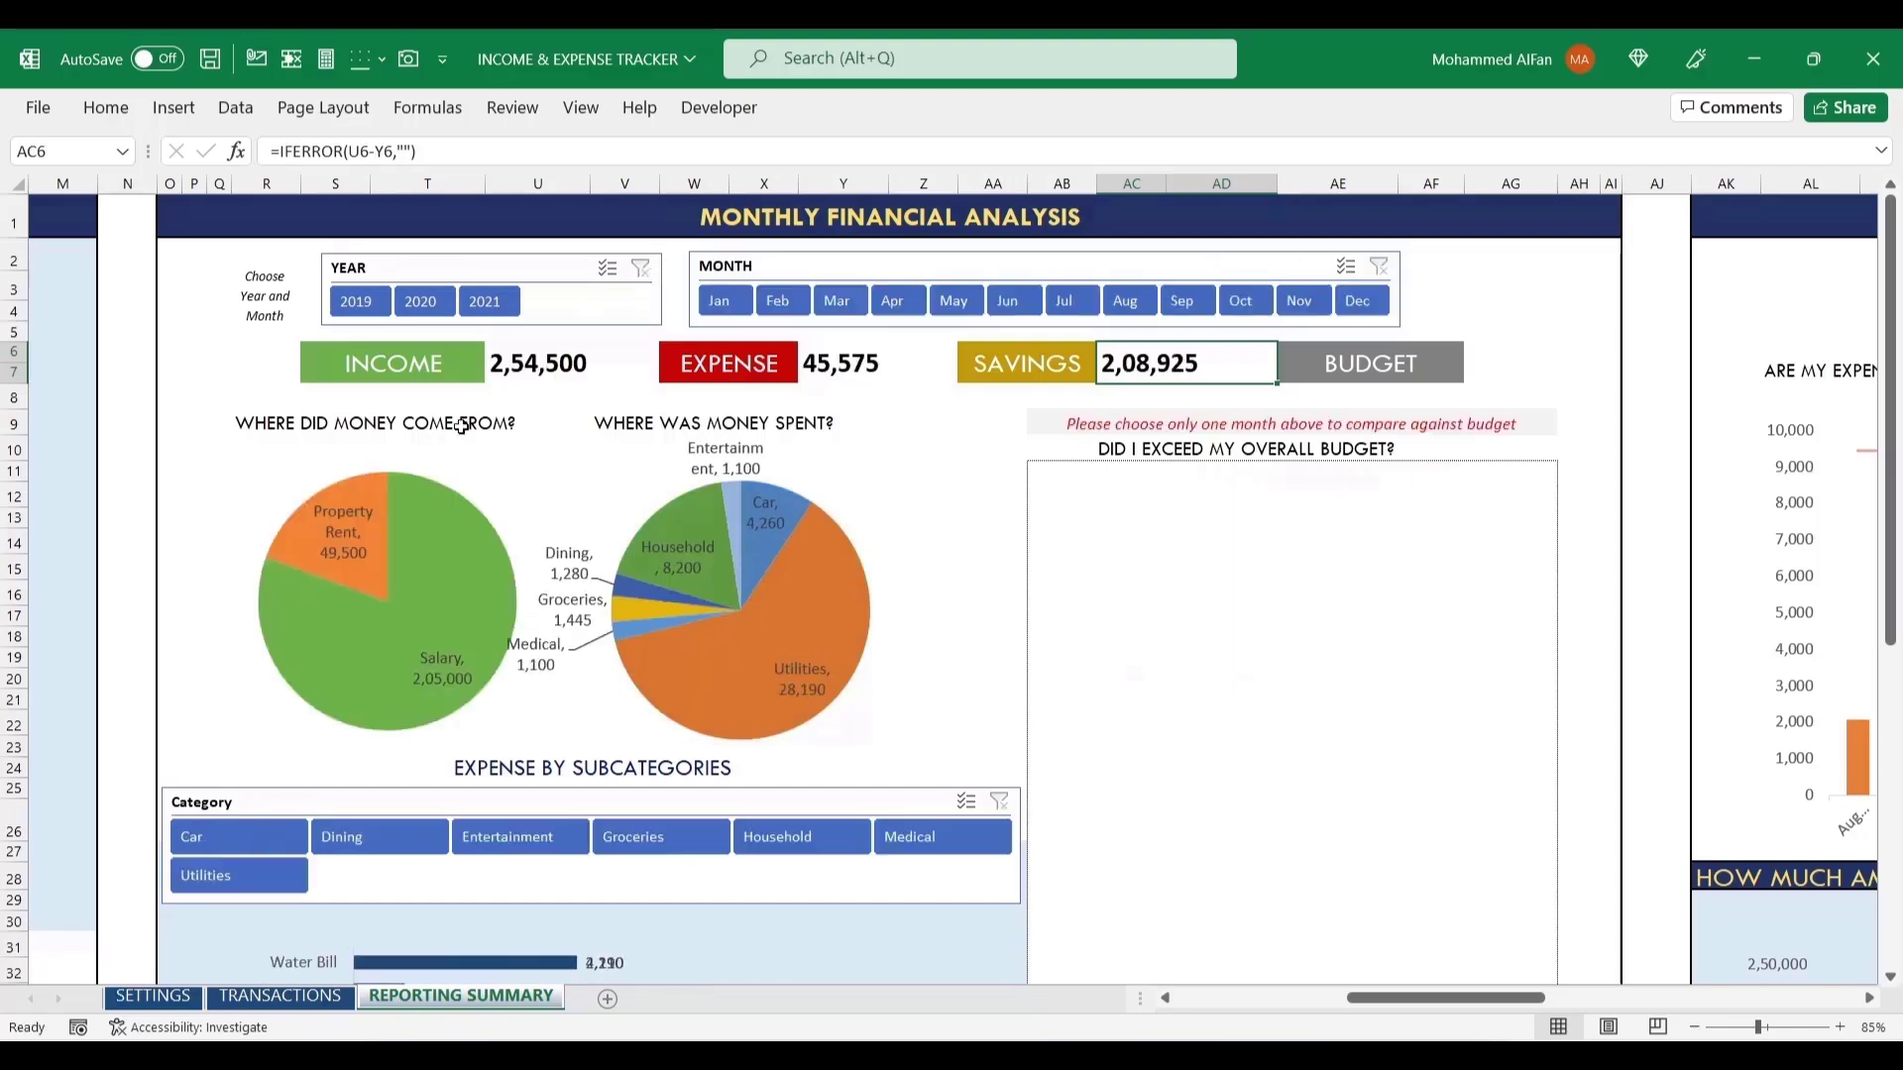
# - Filter the subcategory chart to Car, then Medical, then show all categories
pyautogui.moveTo(764, 587)
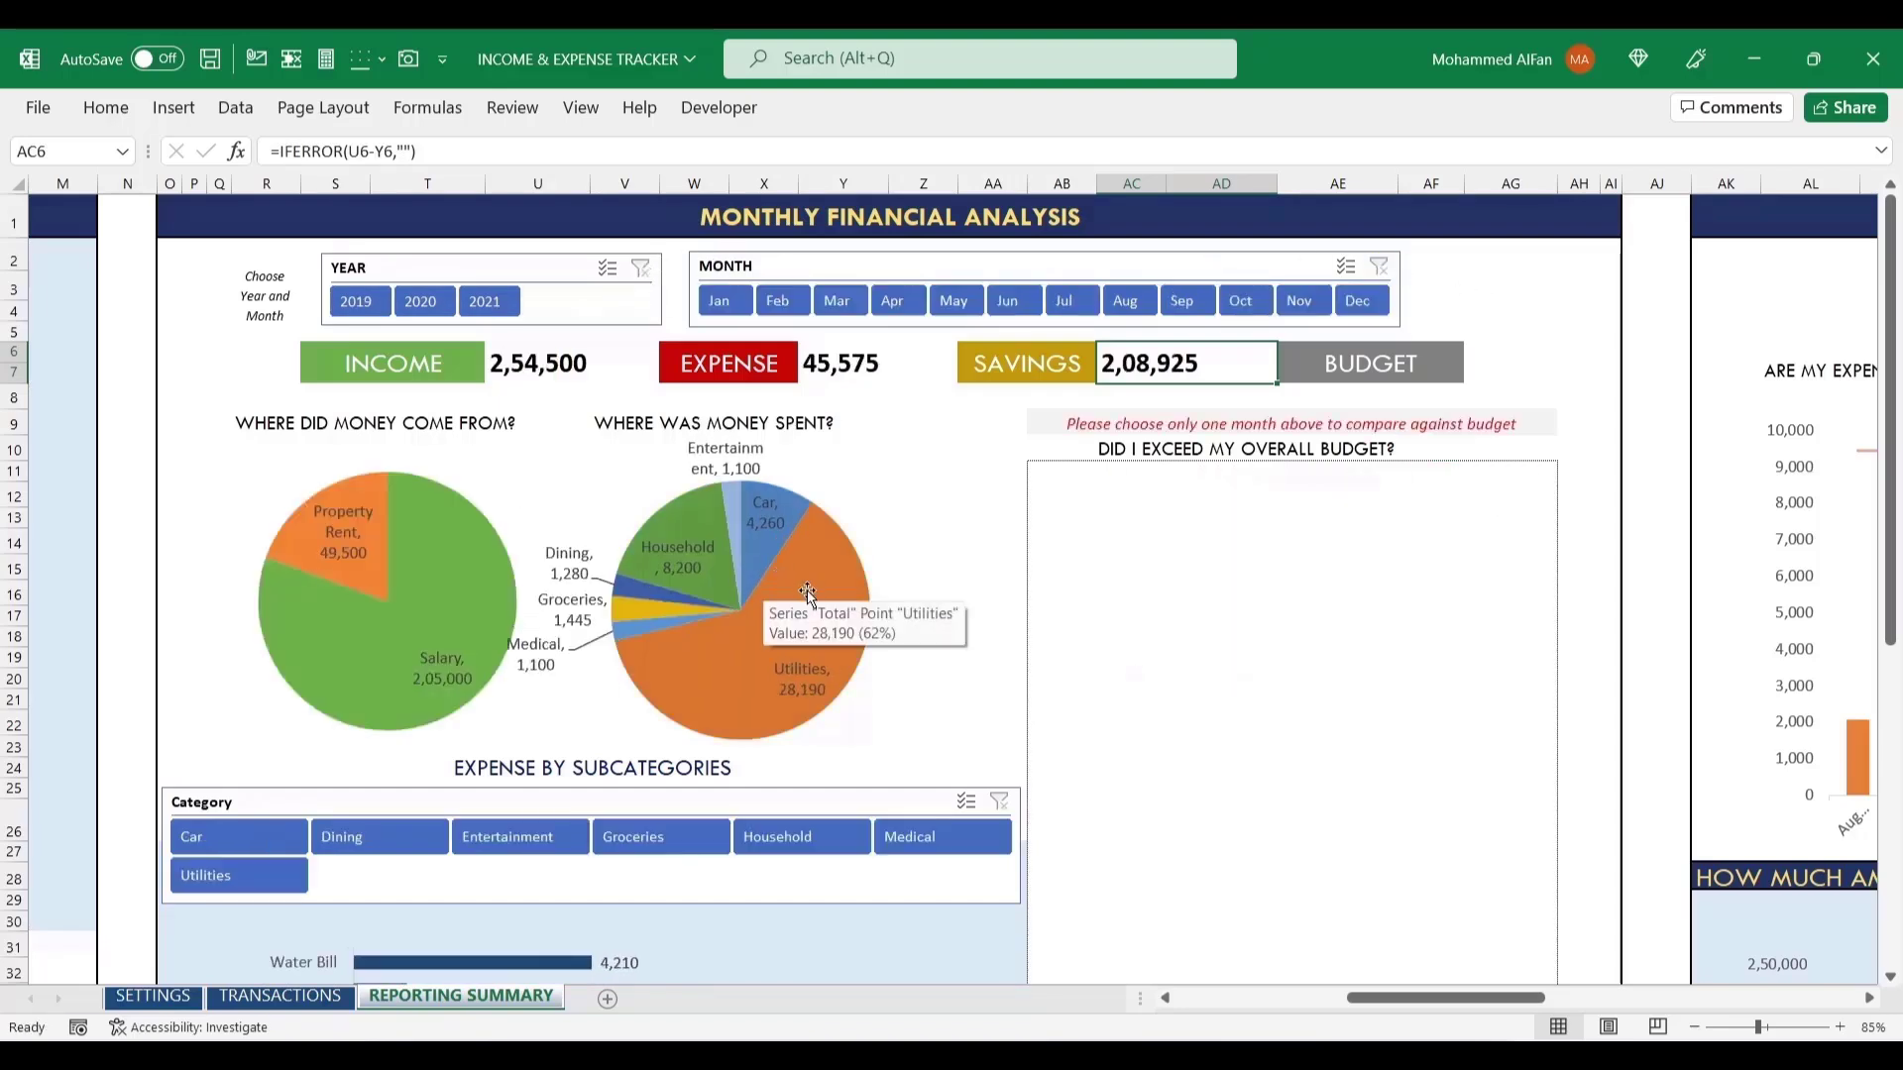
pyautogui.scroll(-6, 810, 595)
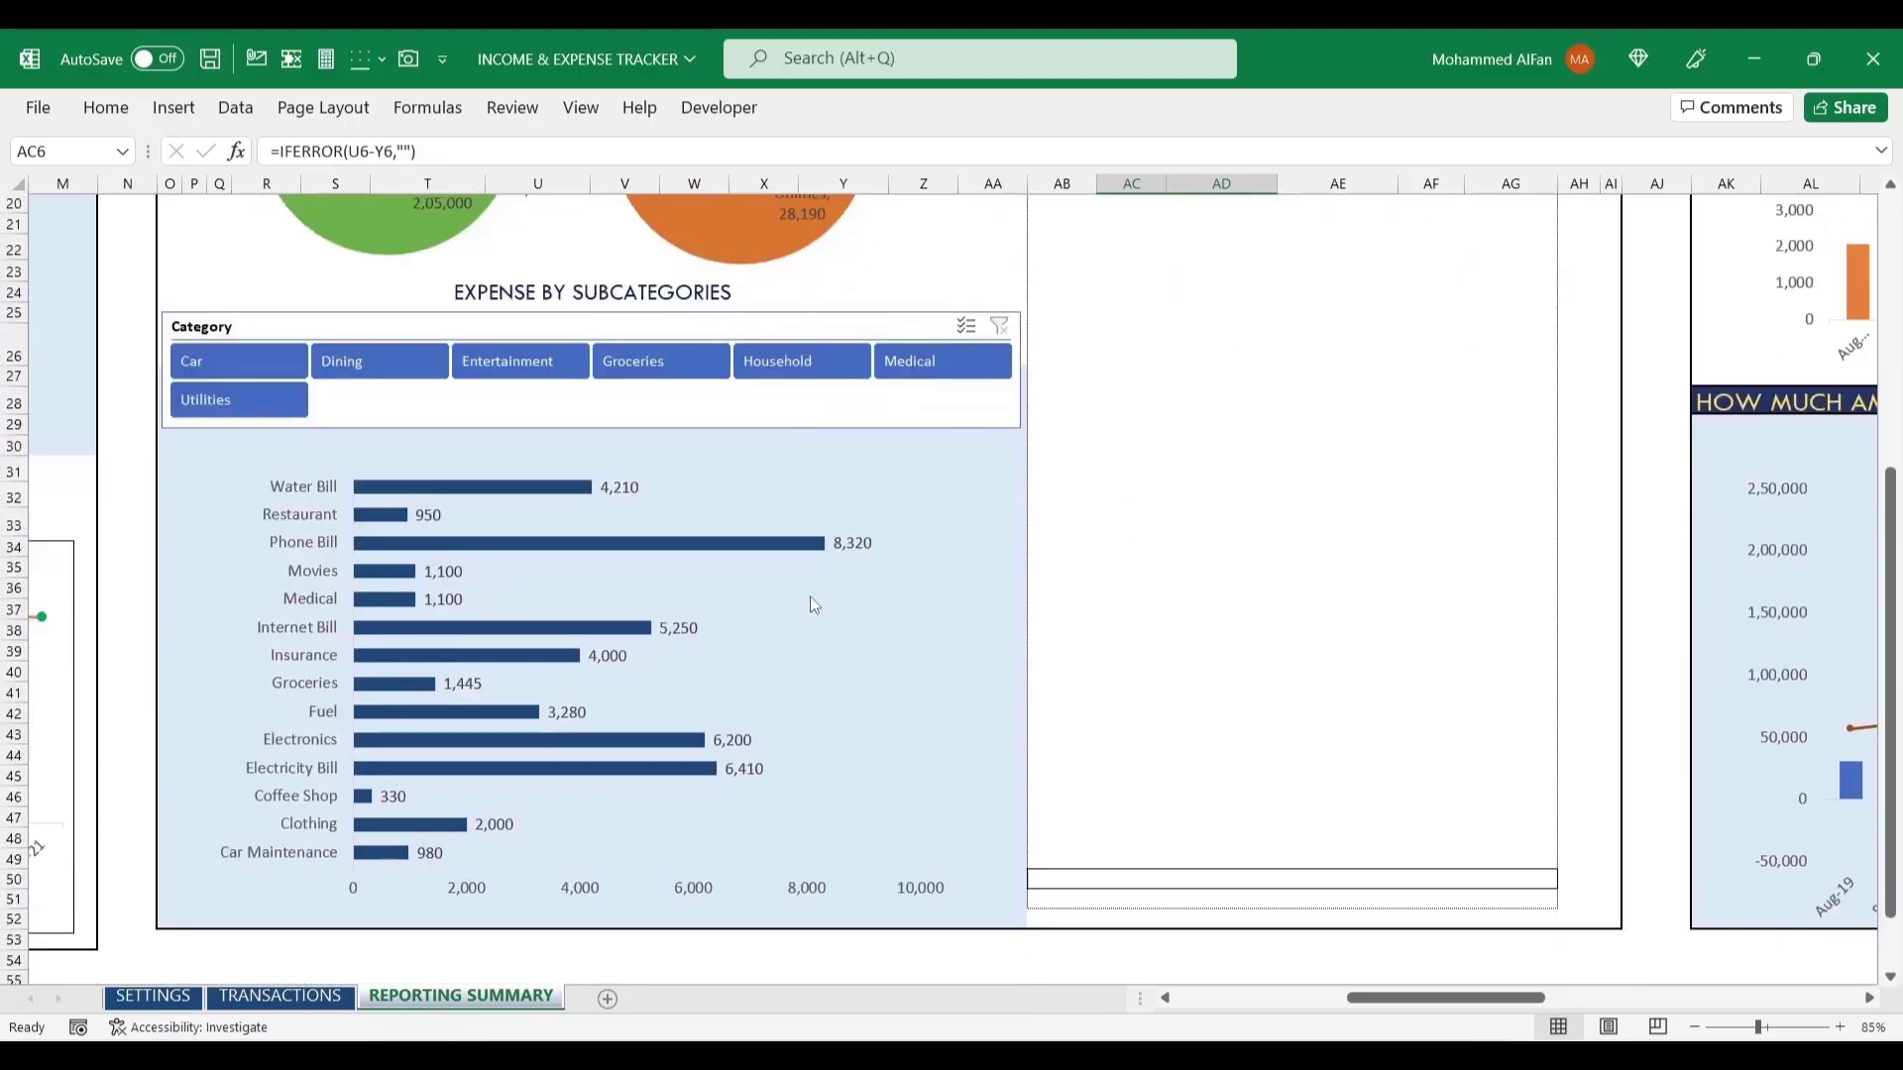
pyautogui.scroll(6, 810, 595)
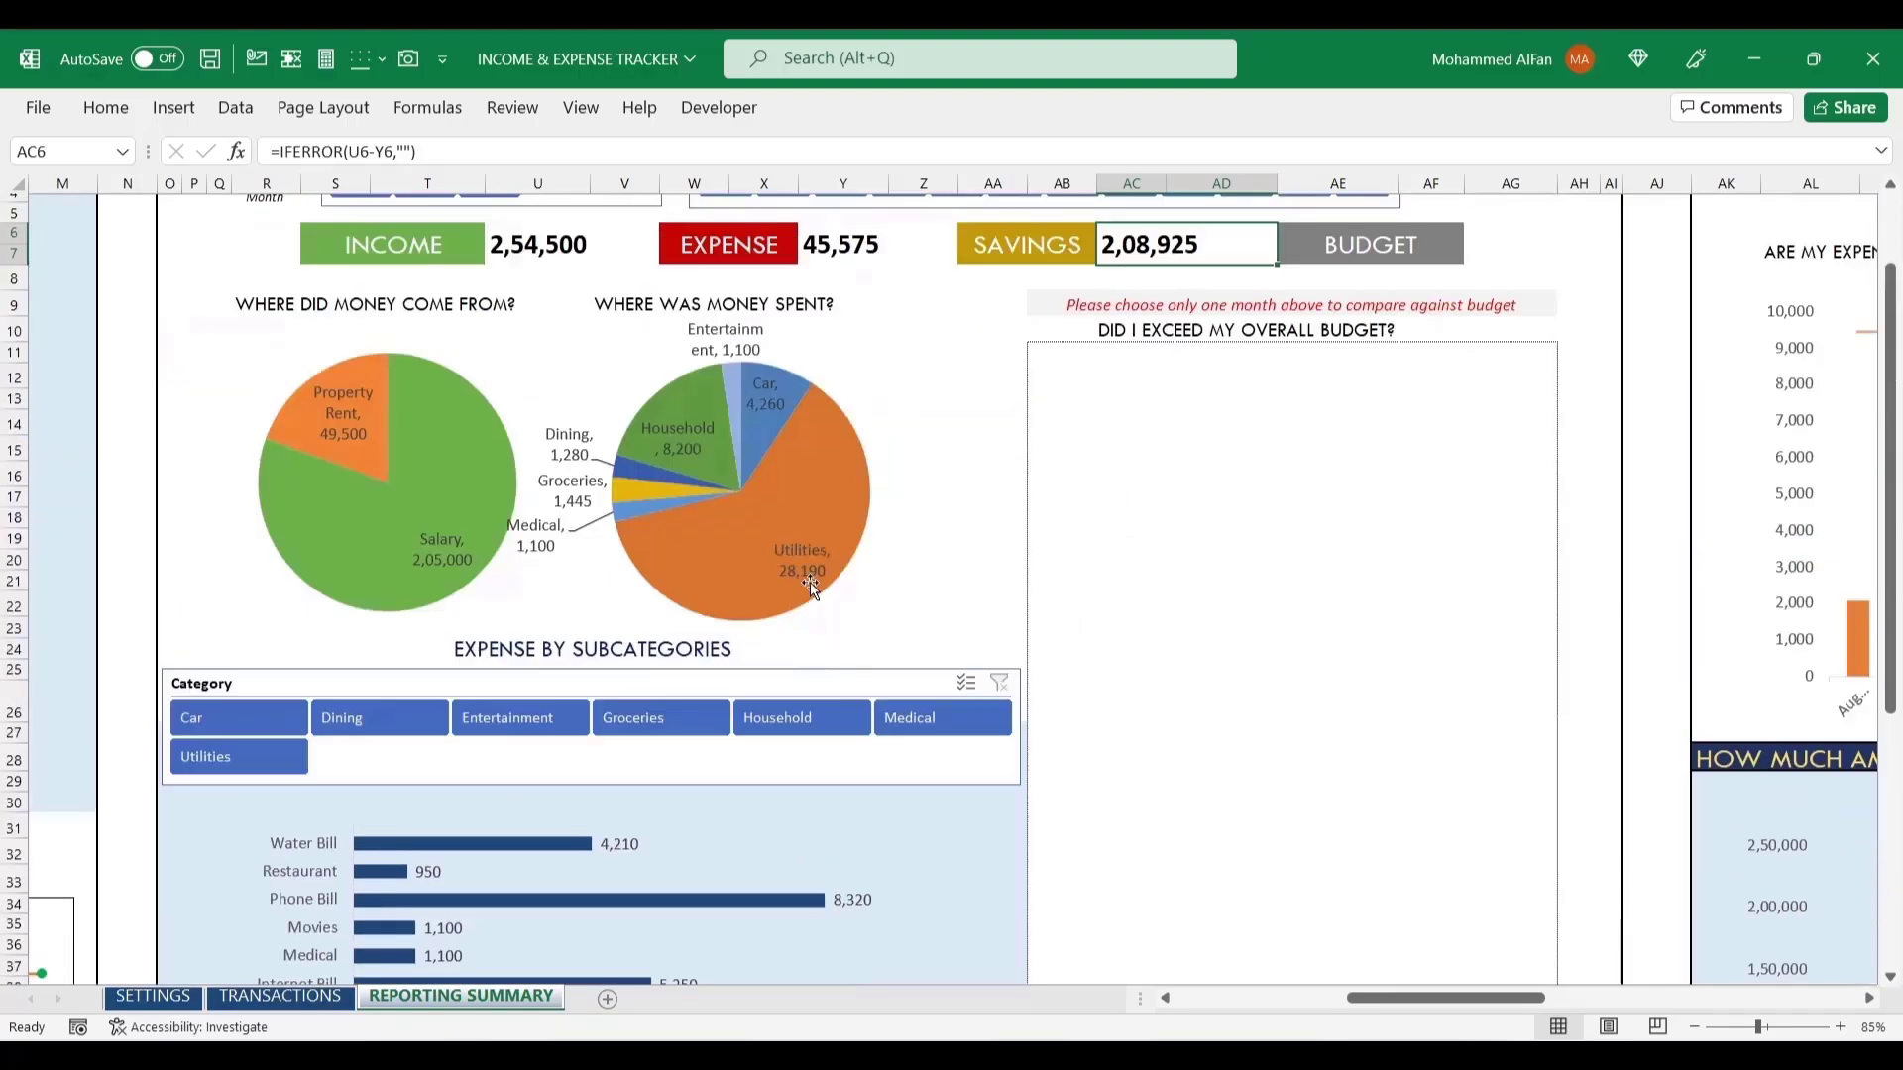
pyautogui.scroll(-6, 811, 588)
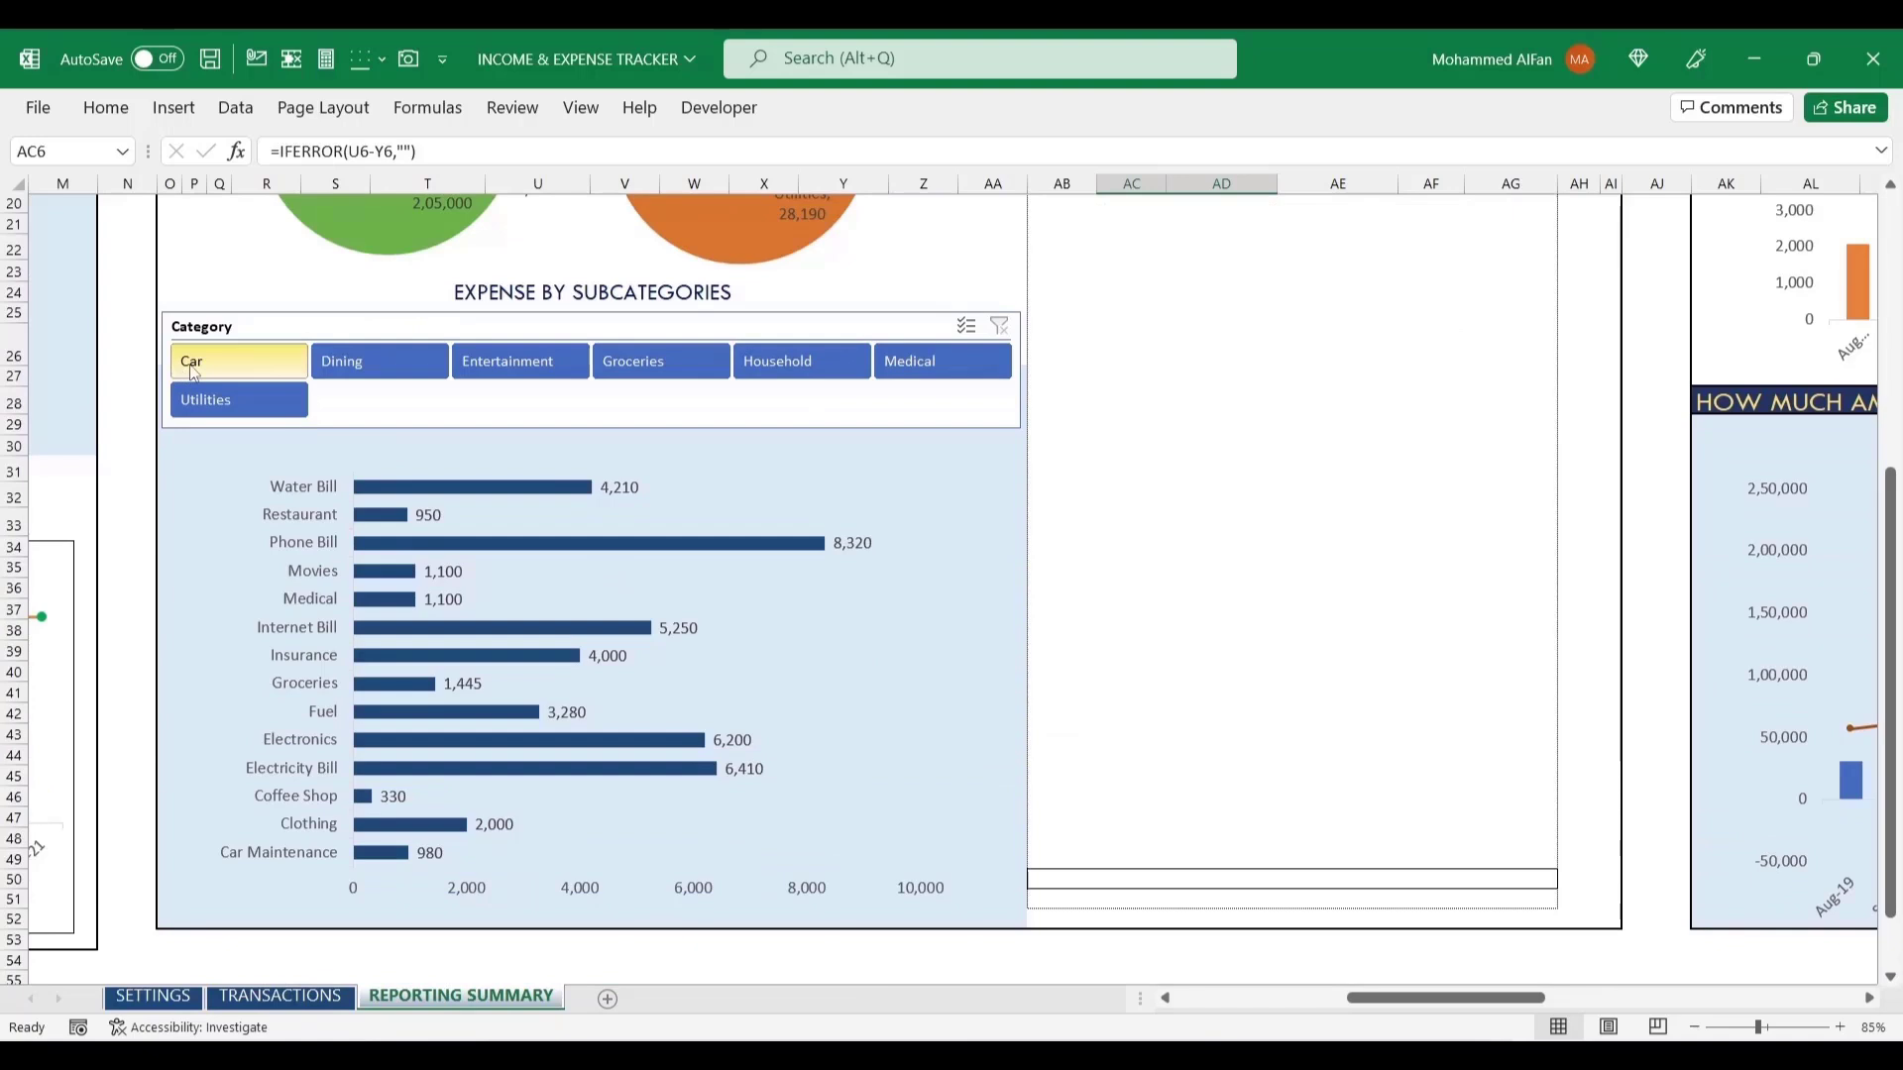
pyautogui.click(195, 367)
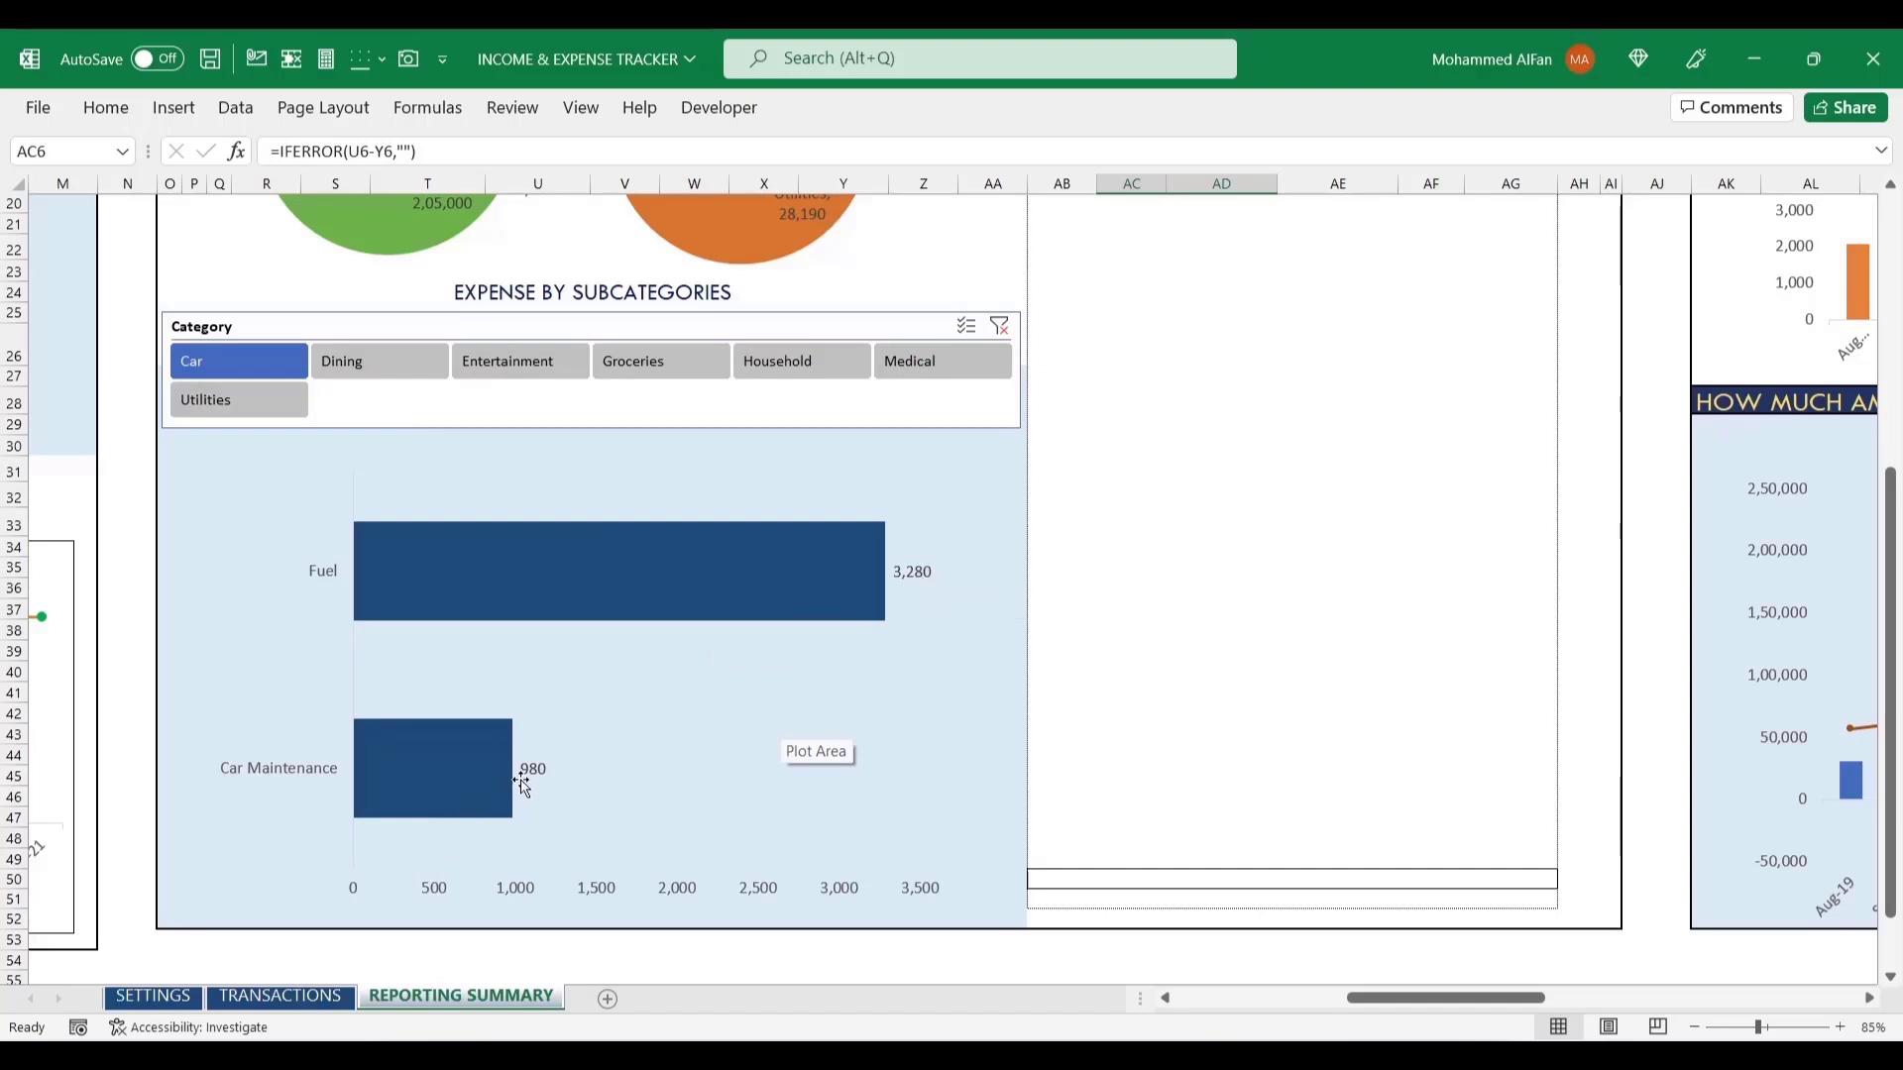
pyautogui.click(944, 363)
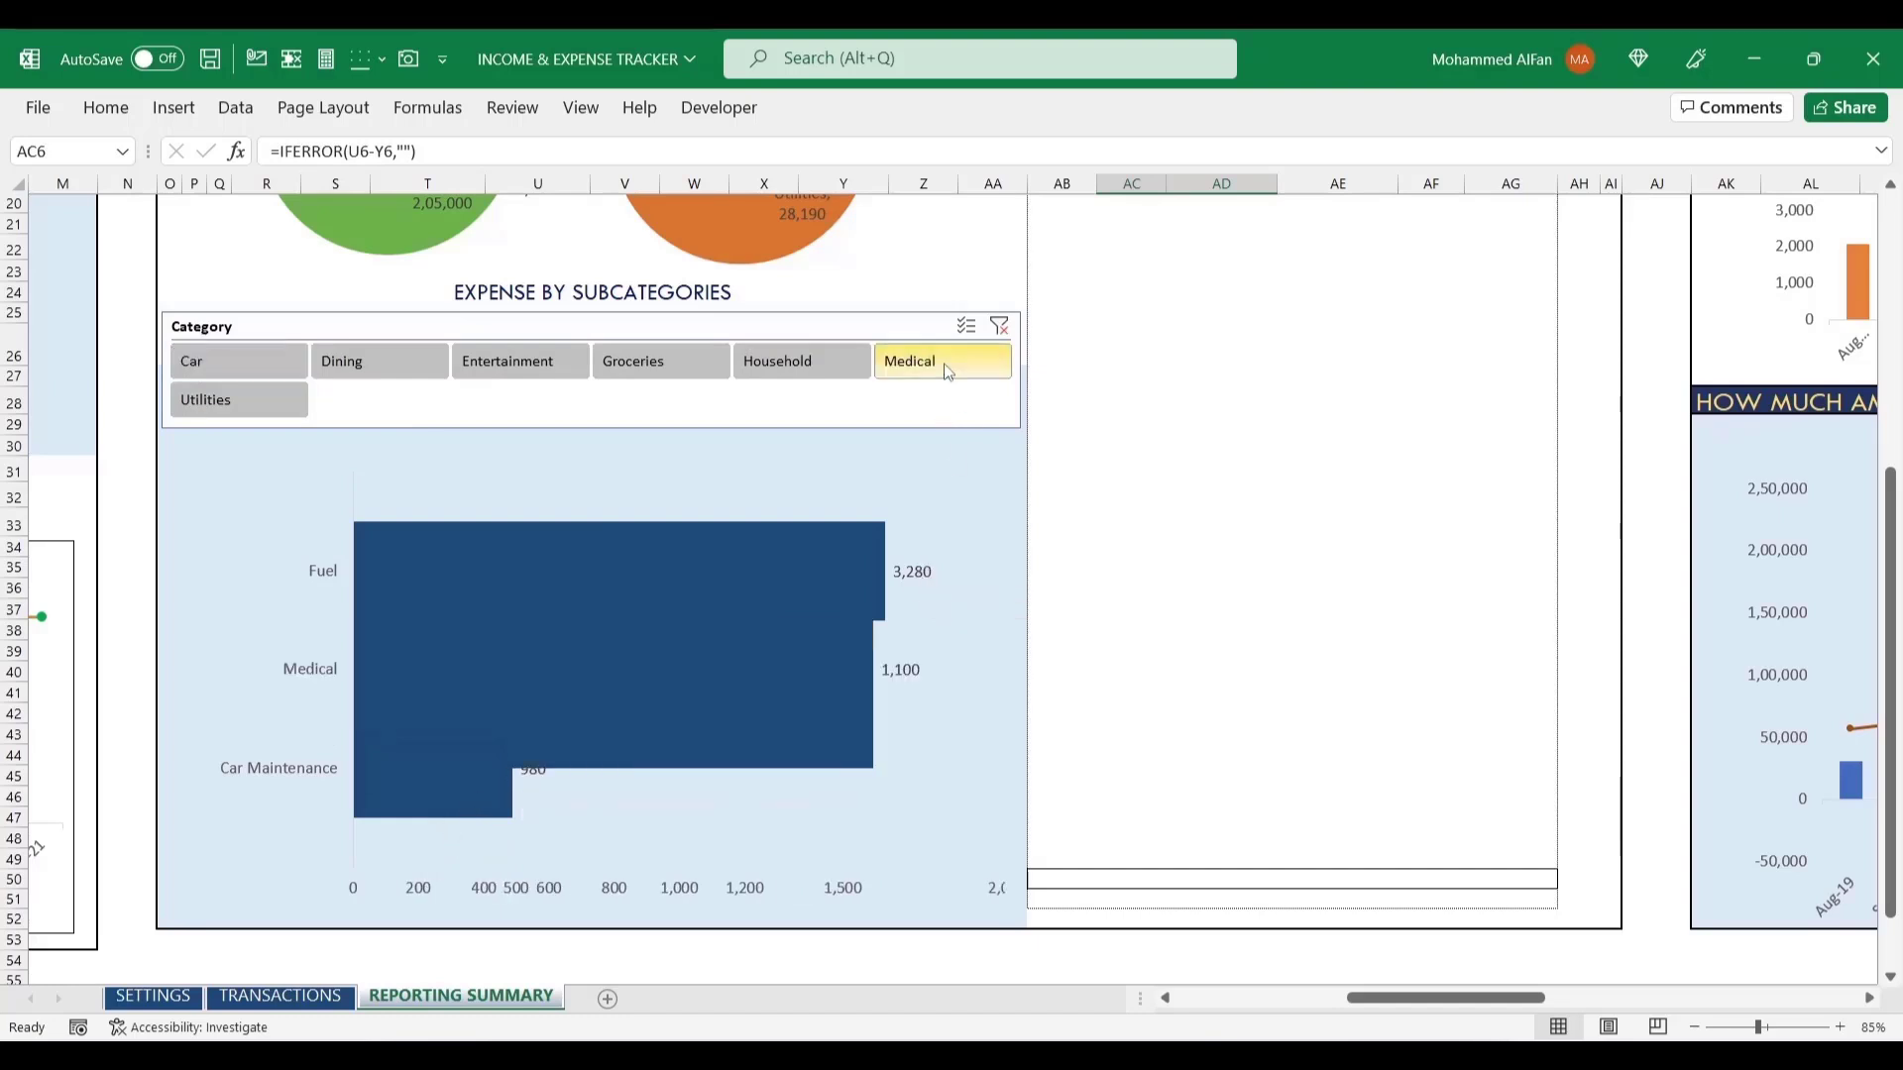
pyautogui.click(999, 326)
# - Limit the dashboard to 2020 and cycle the subcategory chart through Entertainment, Household and Utilities
pyautogui.scroll(6, 909, 635)
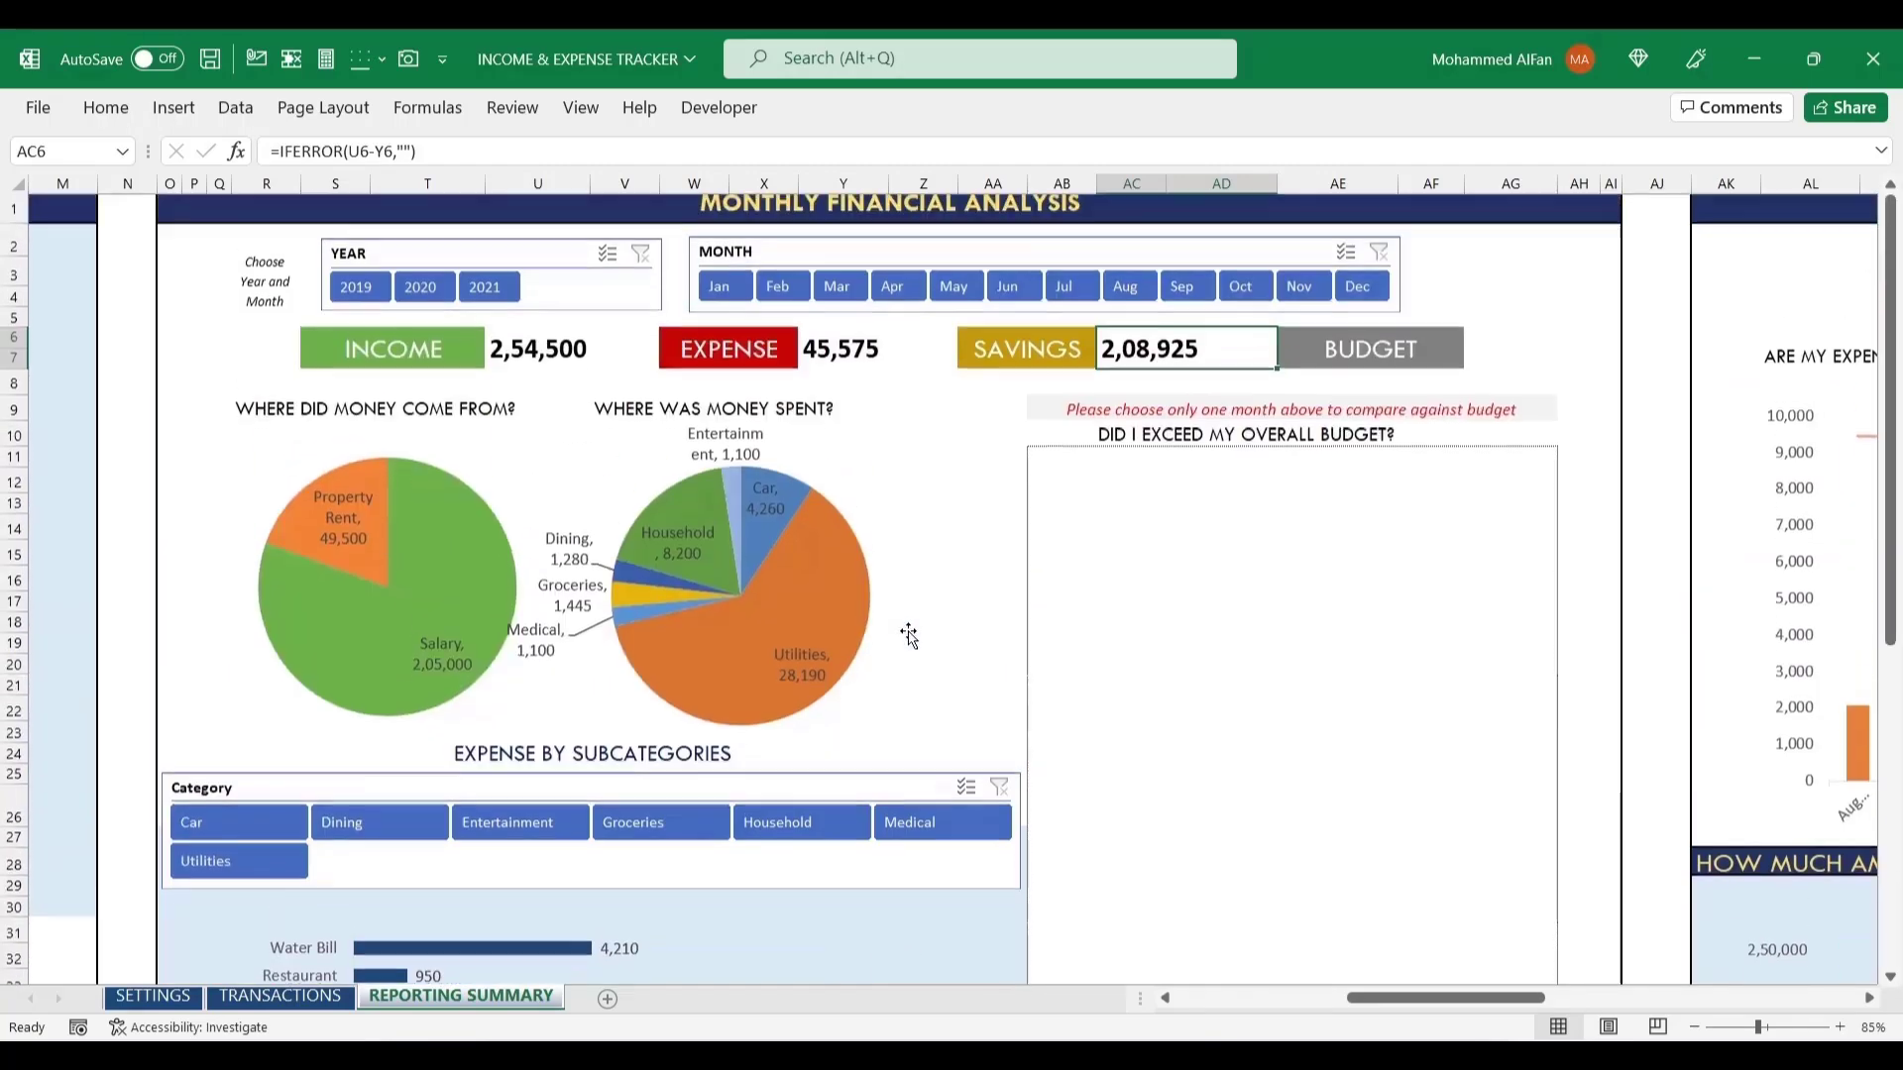
pyautogui.click(421, 301)
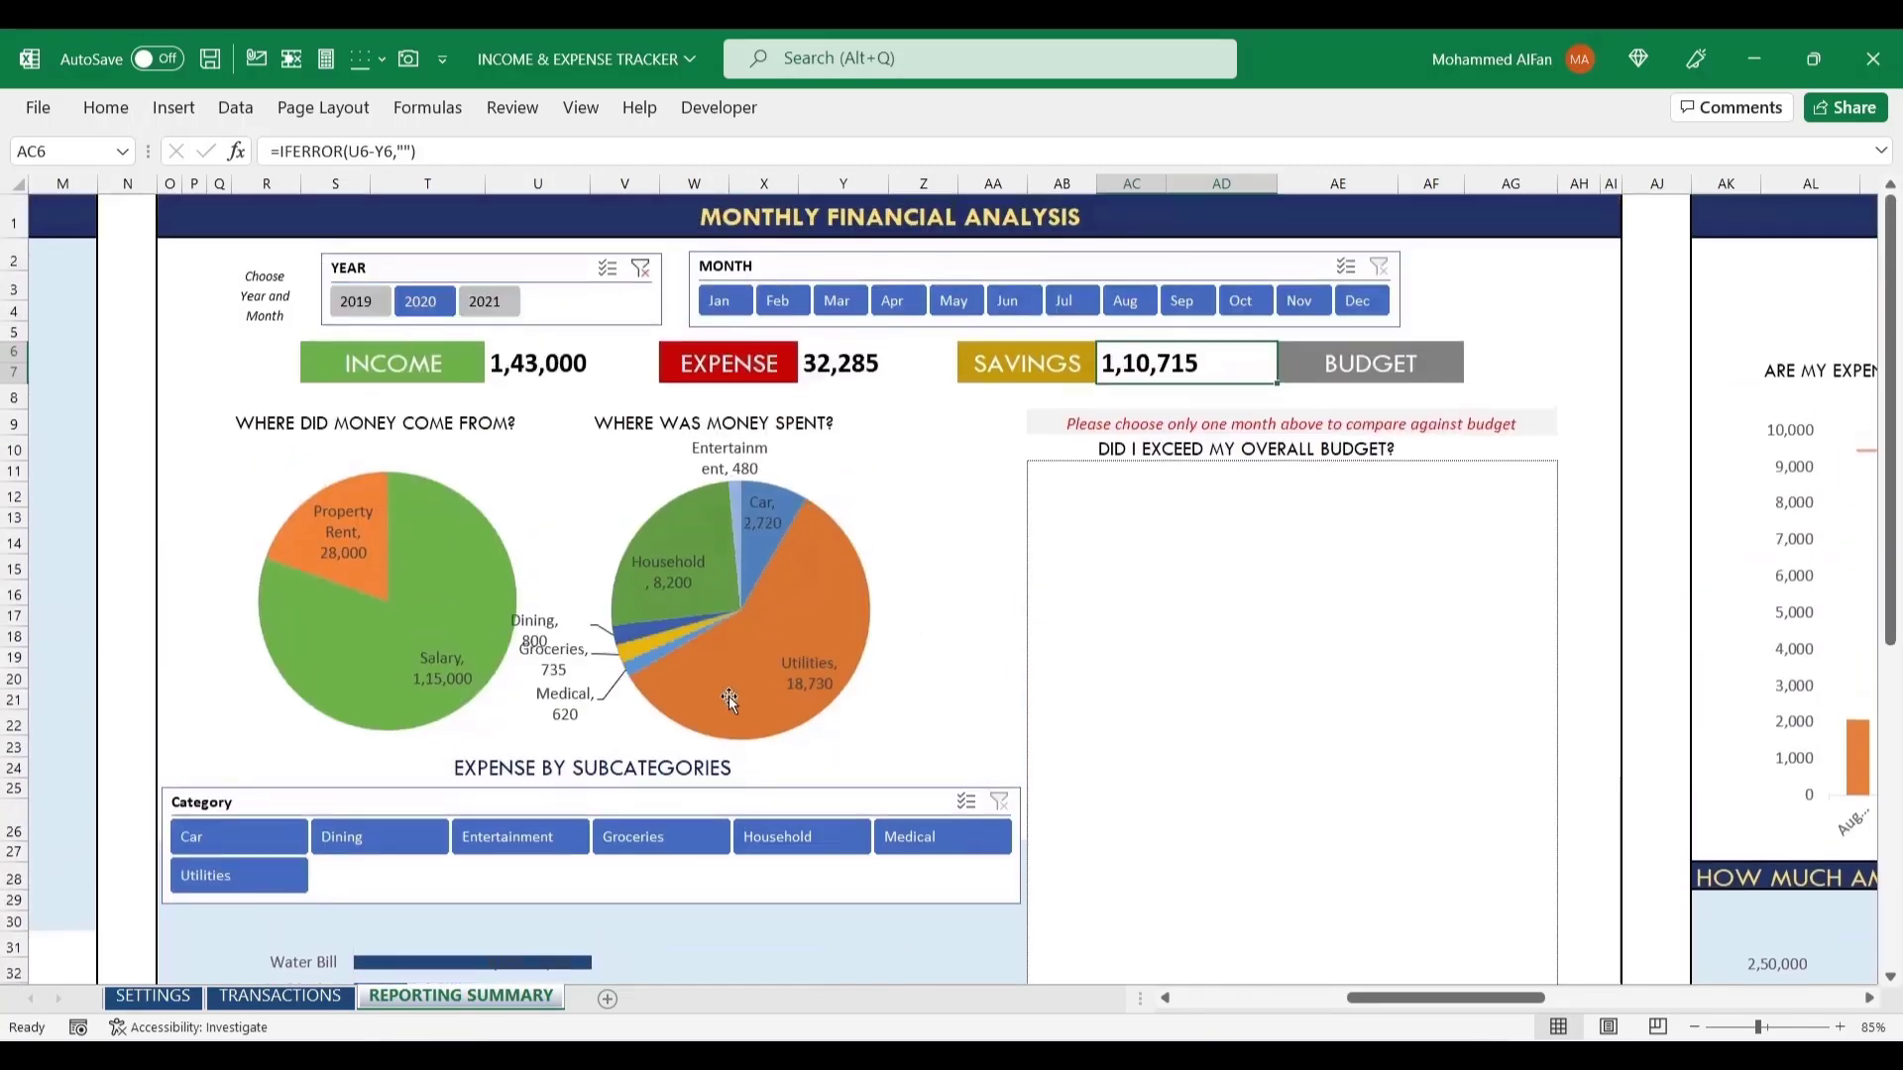
pyautogui.scroll(-6, 731, 692)
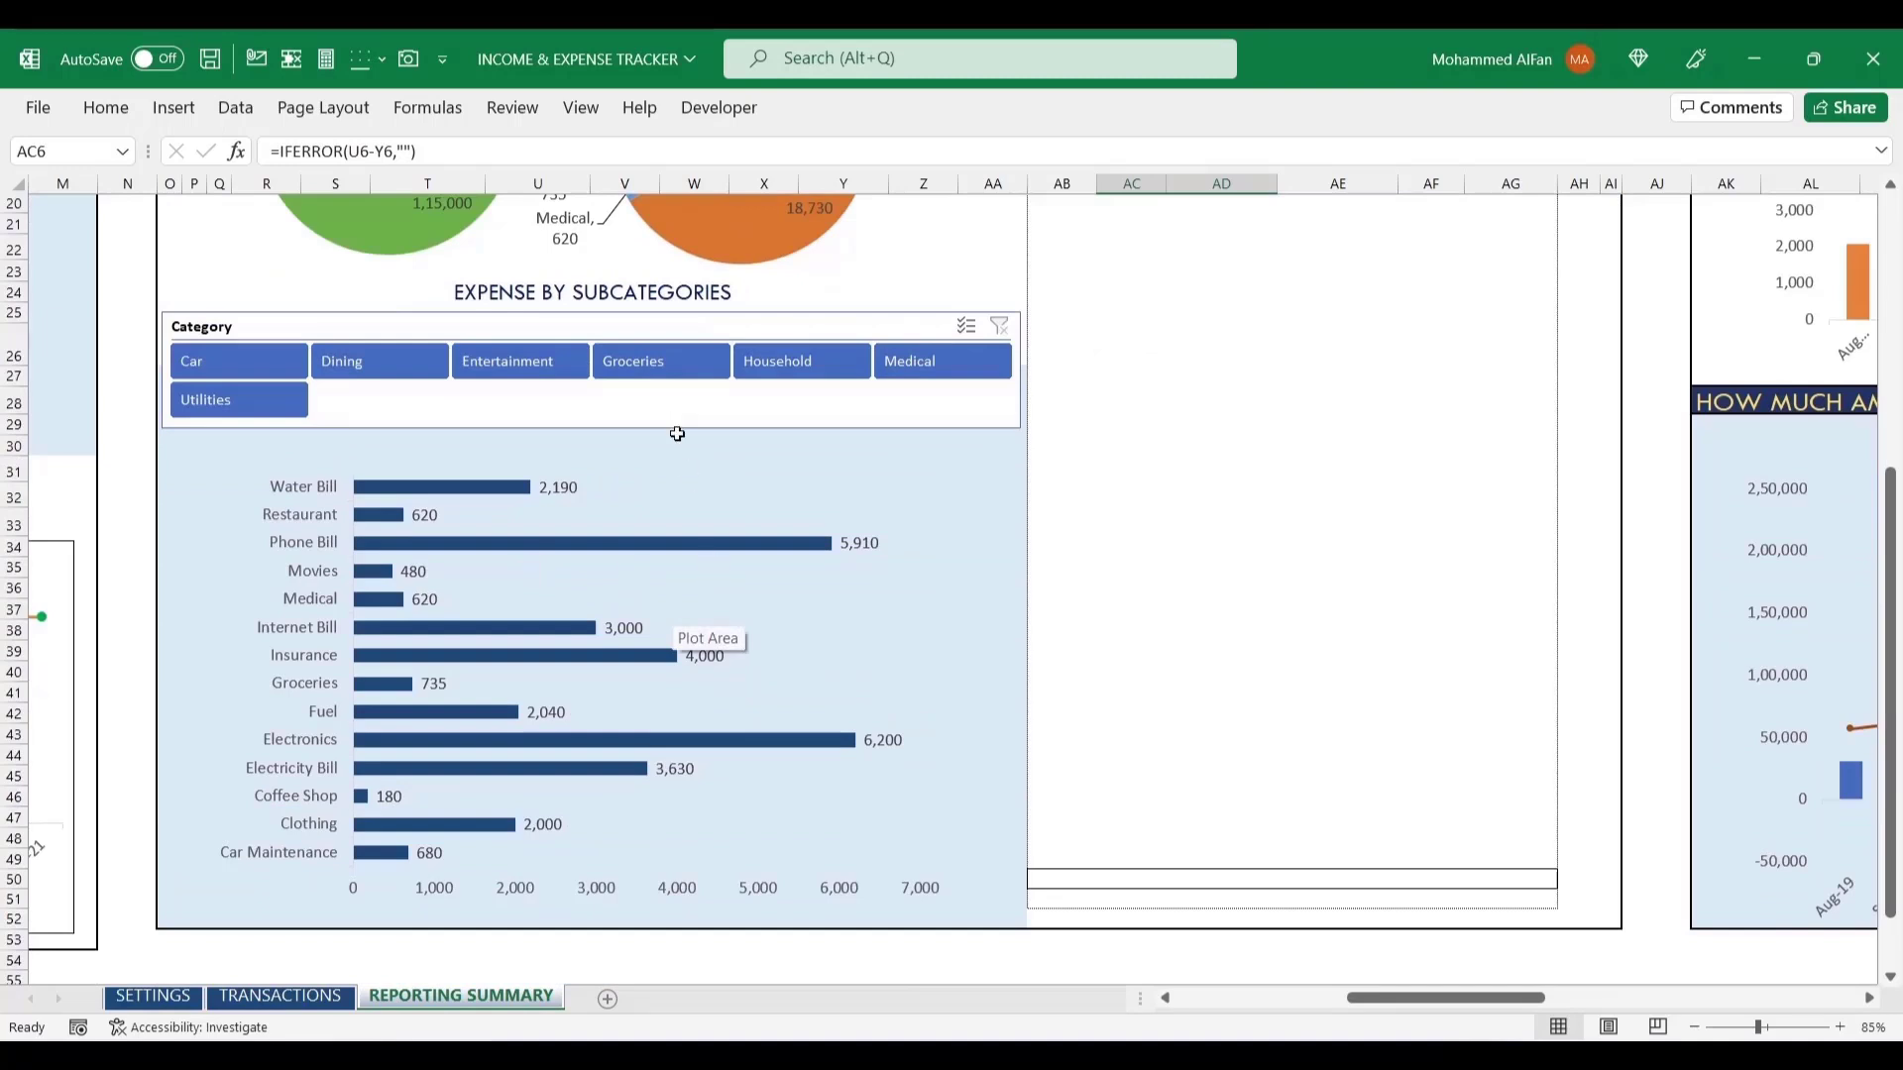
pyautogui.click(533, 373)
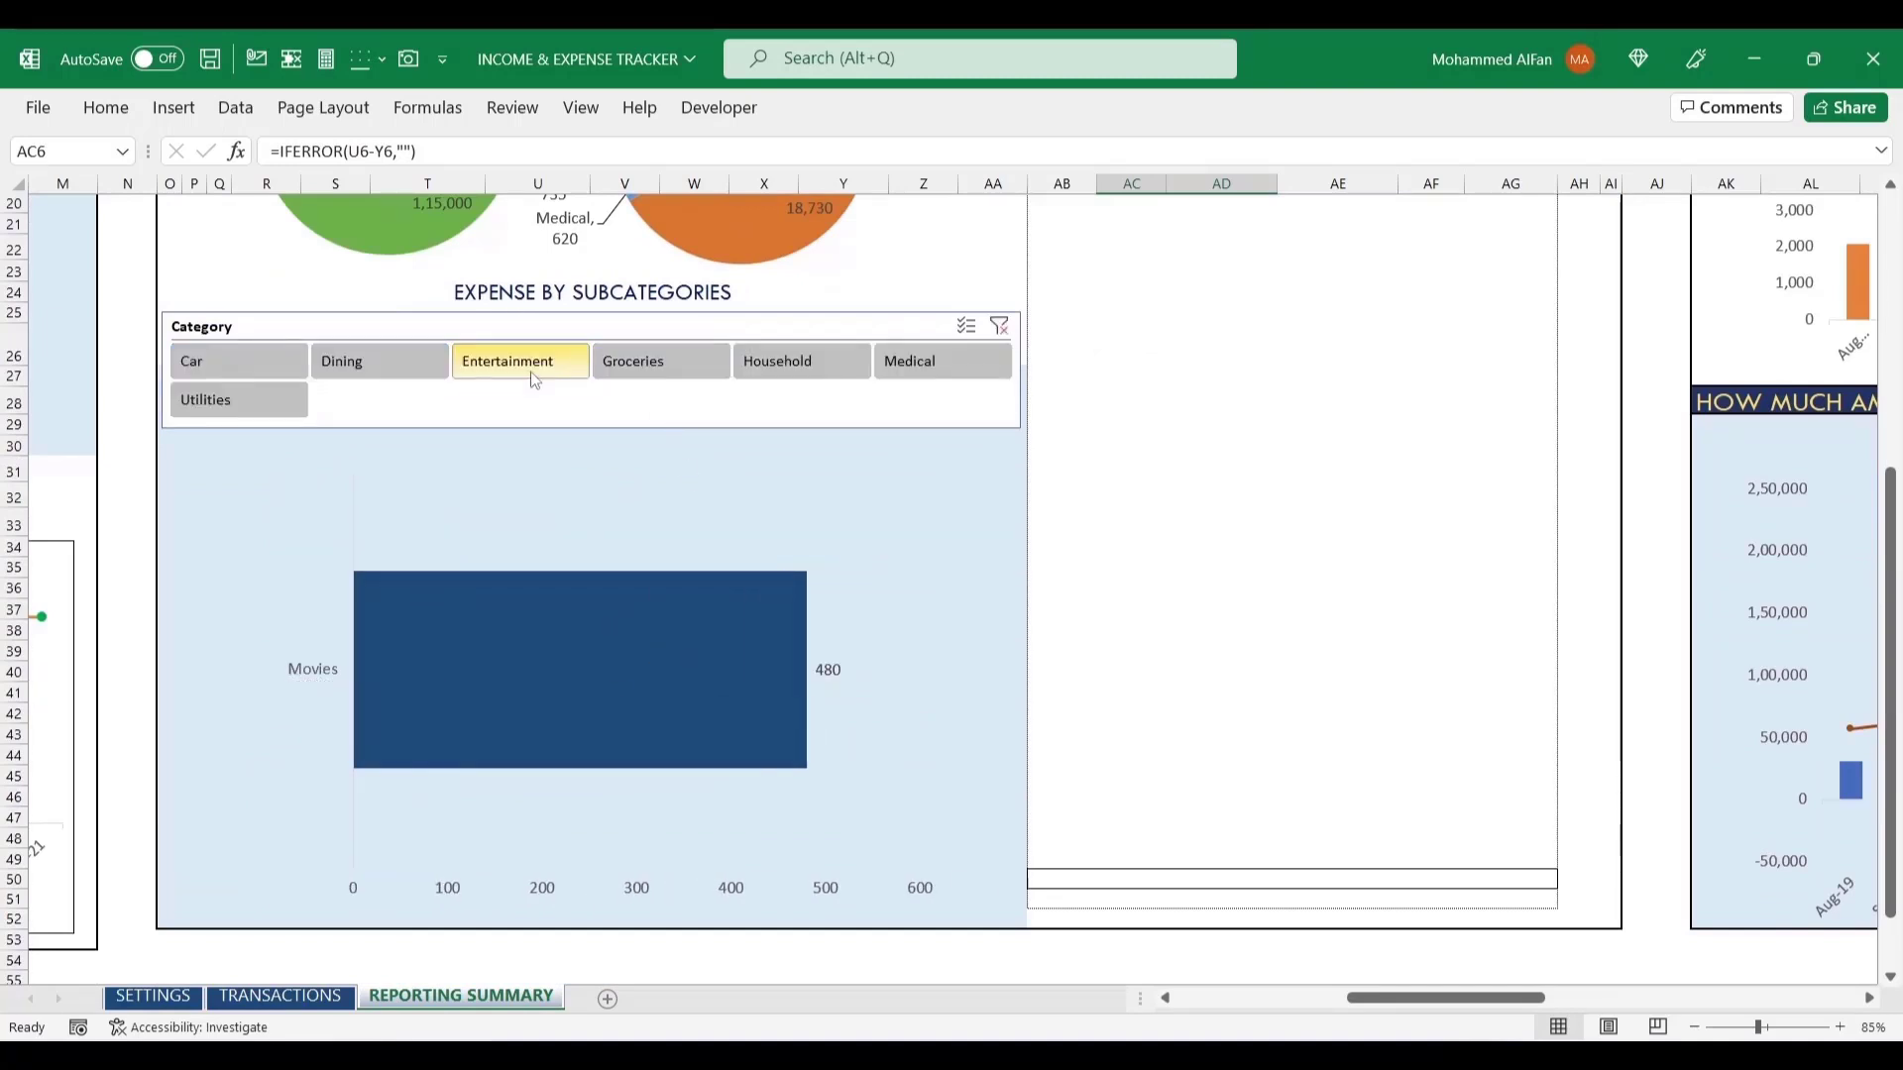
pyautogui.click(793, 366)
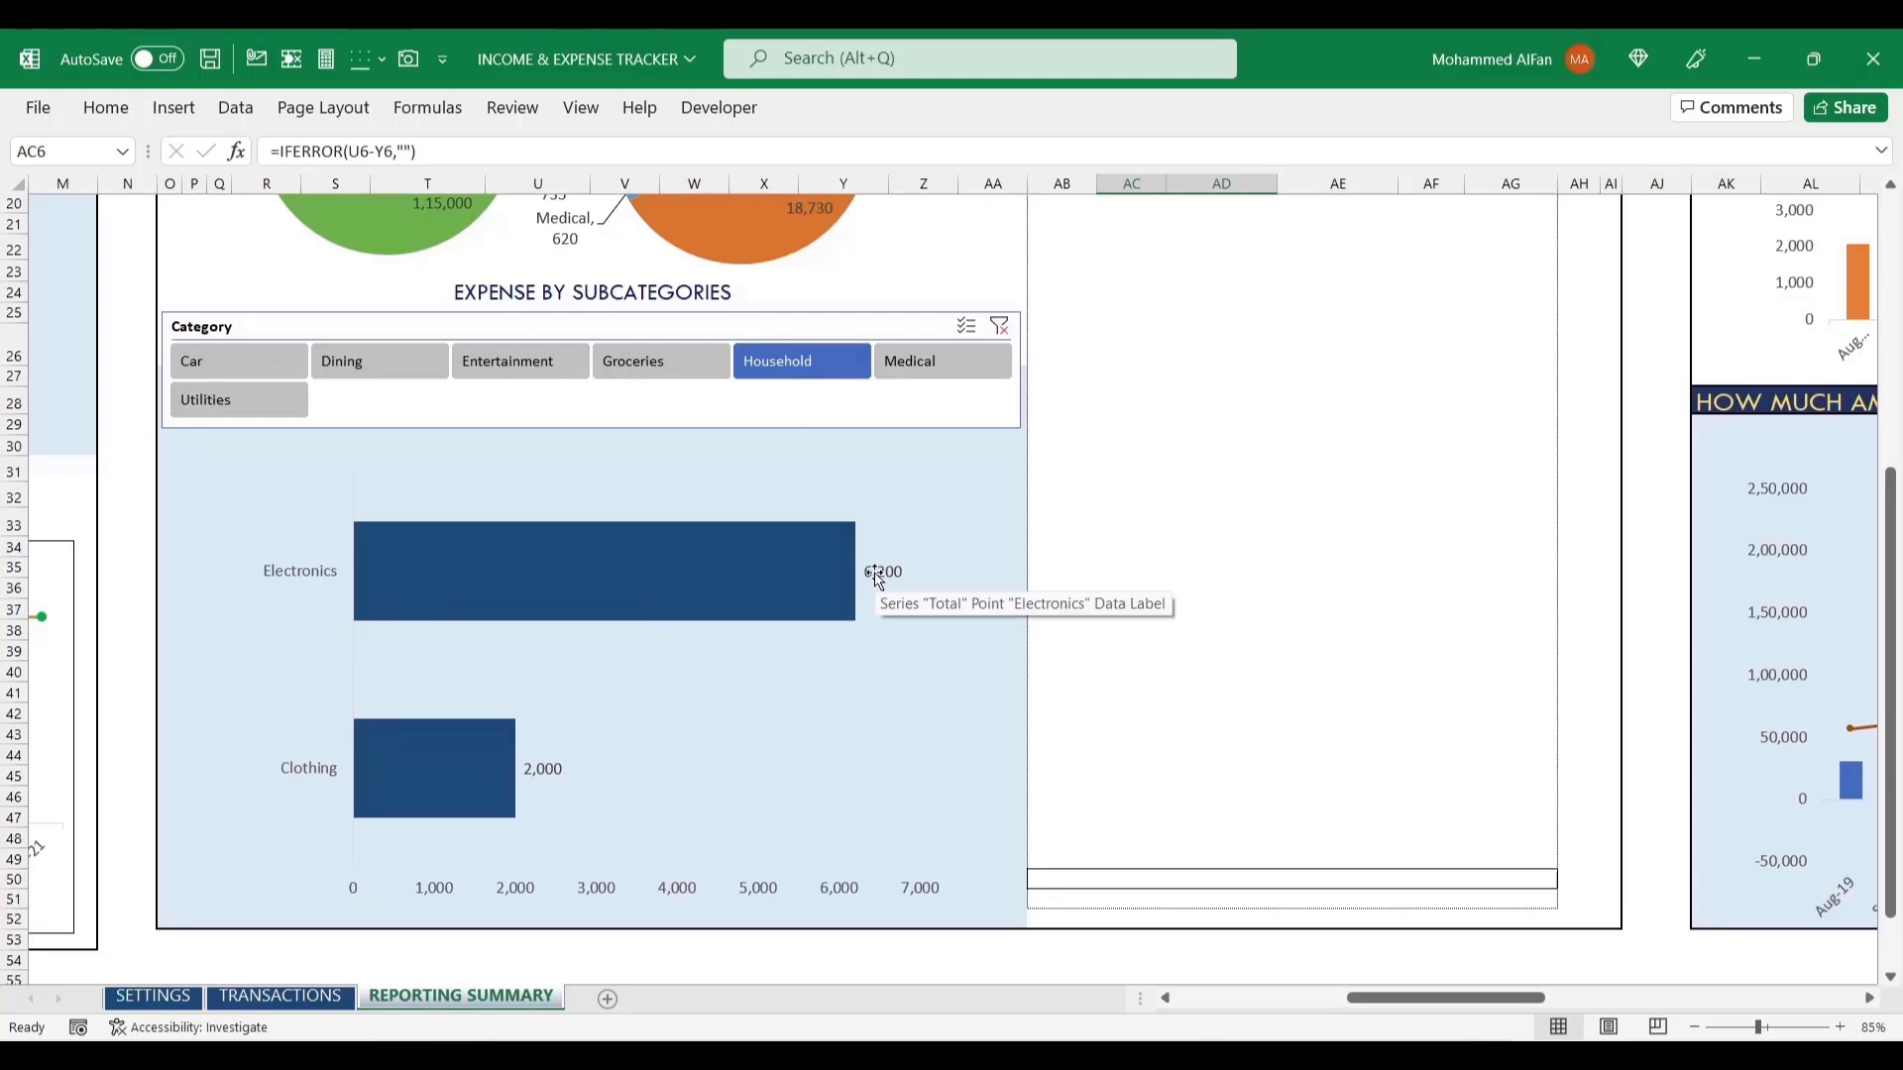
pyautogui.click(236, 410)
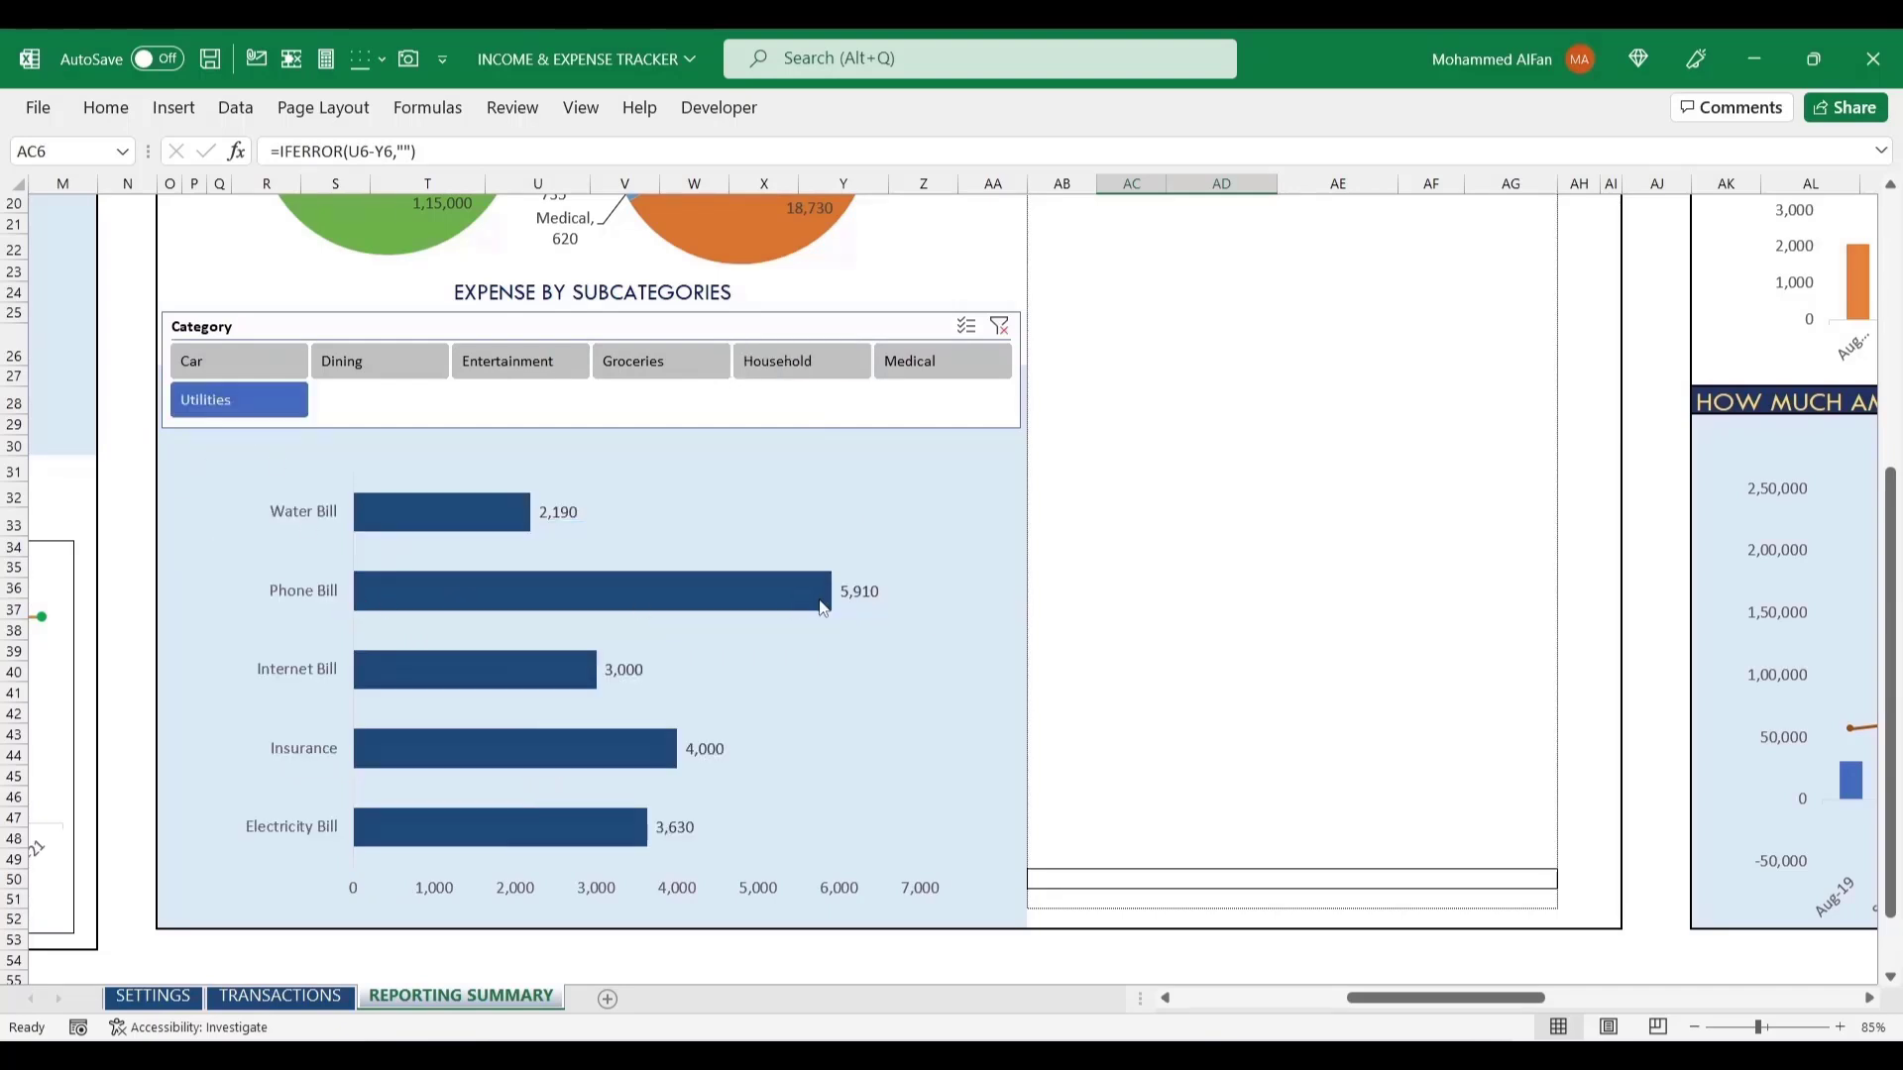
# - Show only June, clear the Month and Year filters, and move to the expense-vs-budget title
pyautogui.scroll(8, 833, 620)
pyautogui.scroll(-6, 849, 773)
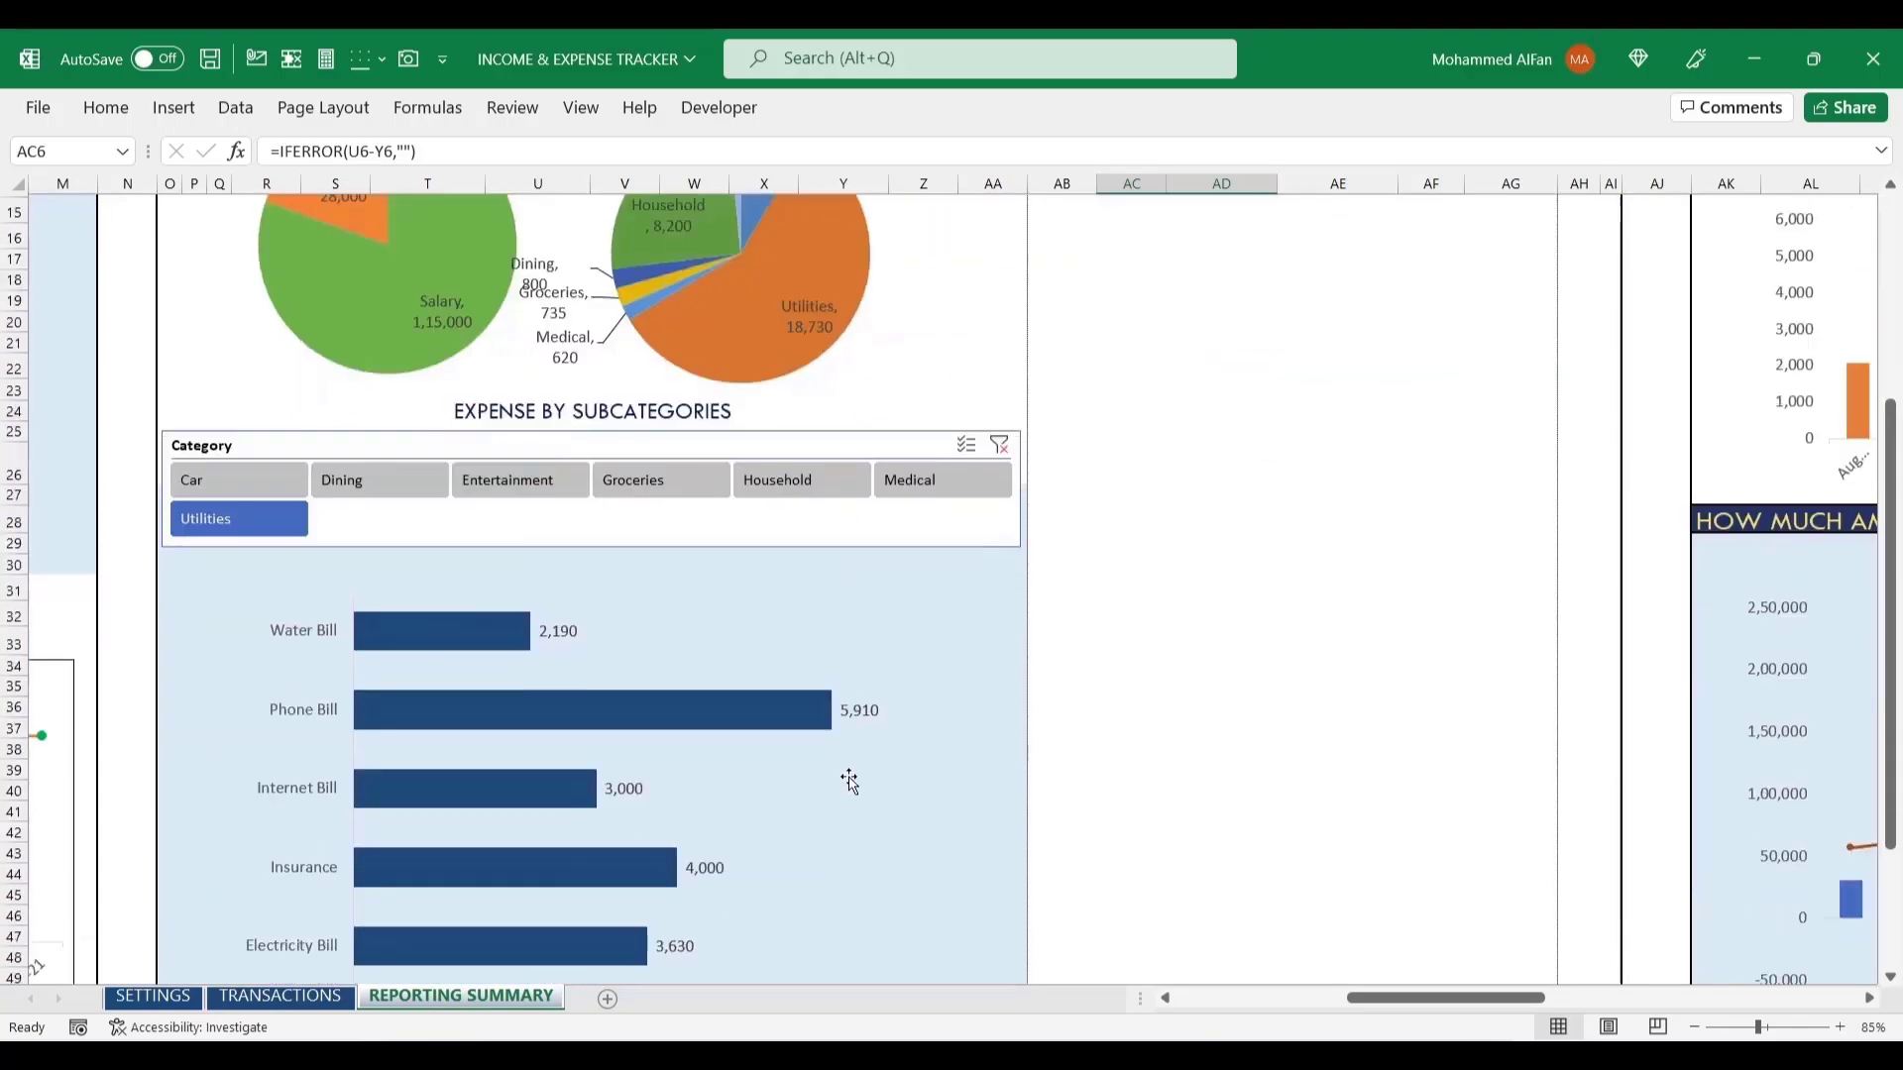
pyautogui.scroll(5, 850, 783)
pyautogui.click(1007, 304)
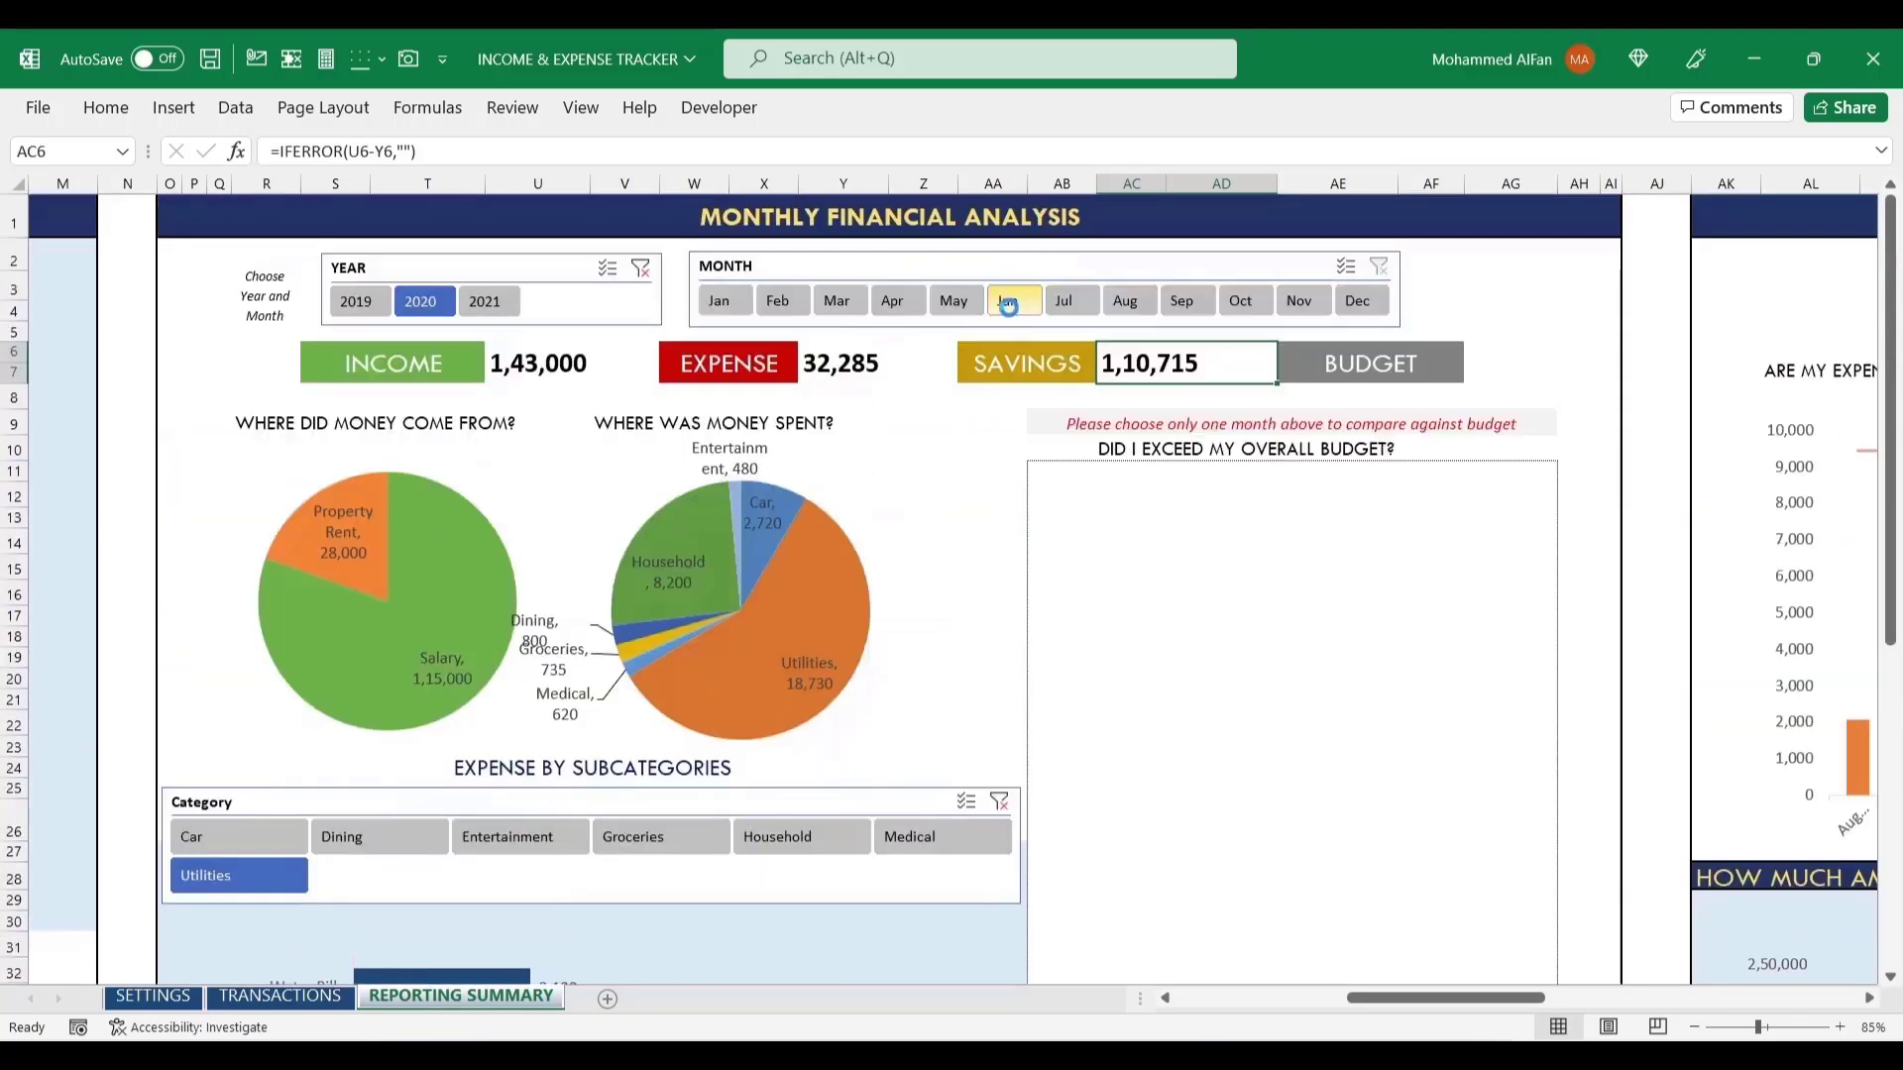
pyautogui.scroll(-5, 905, 714)
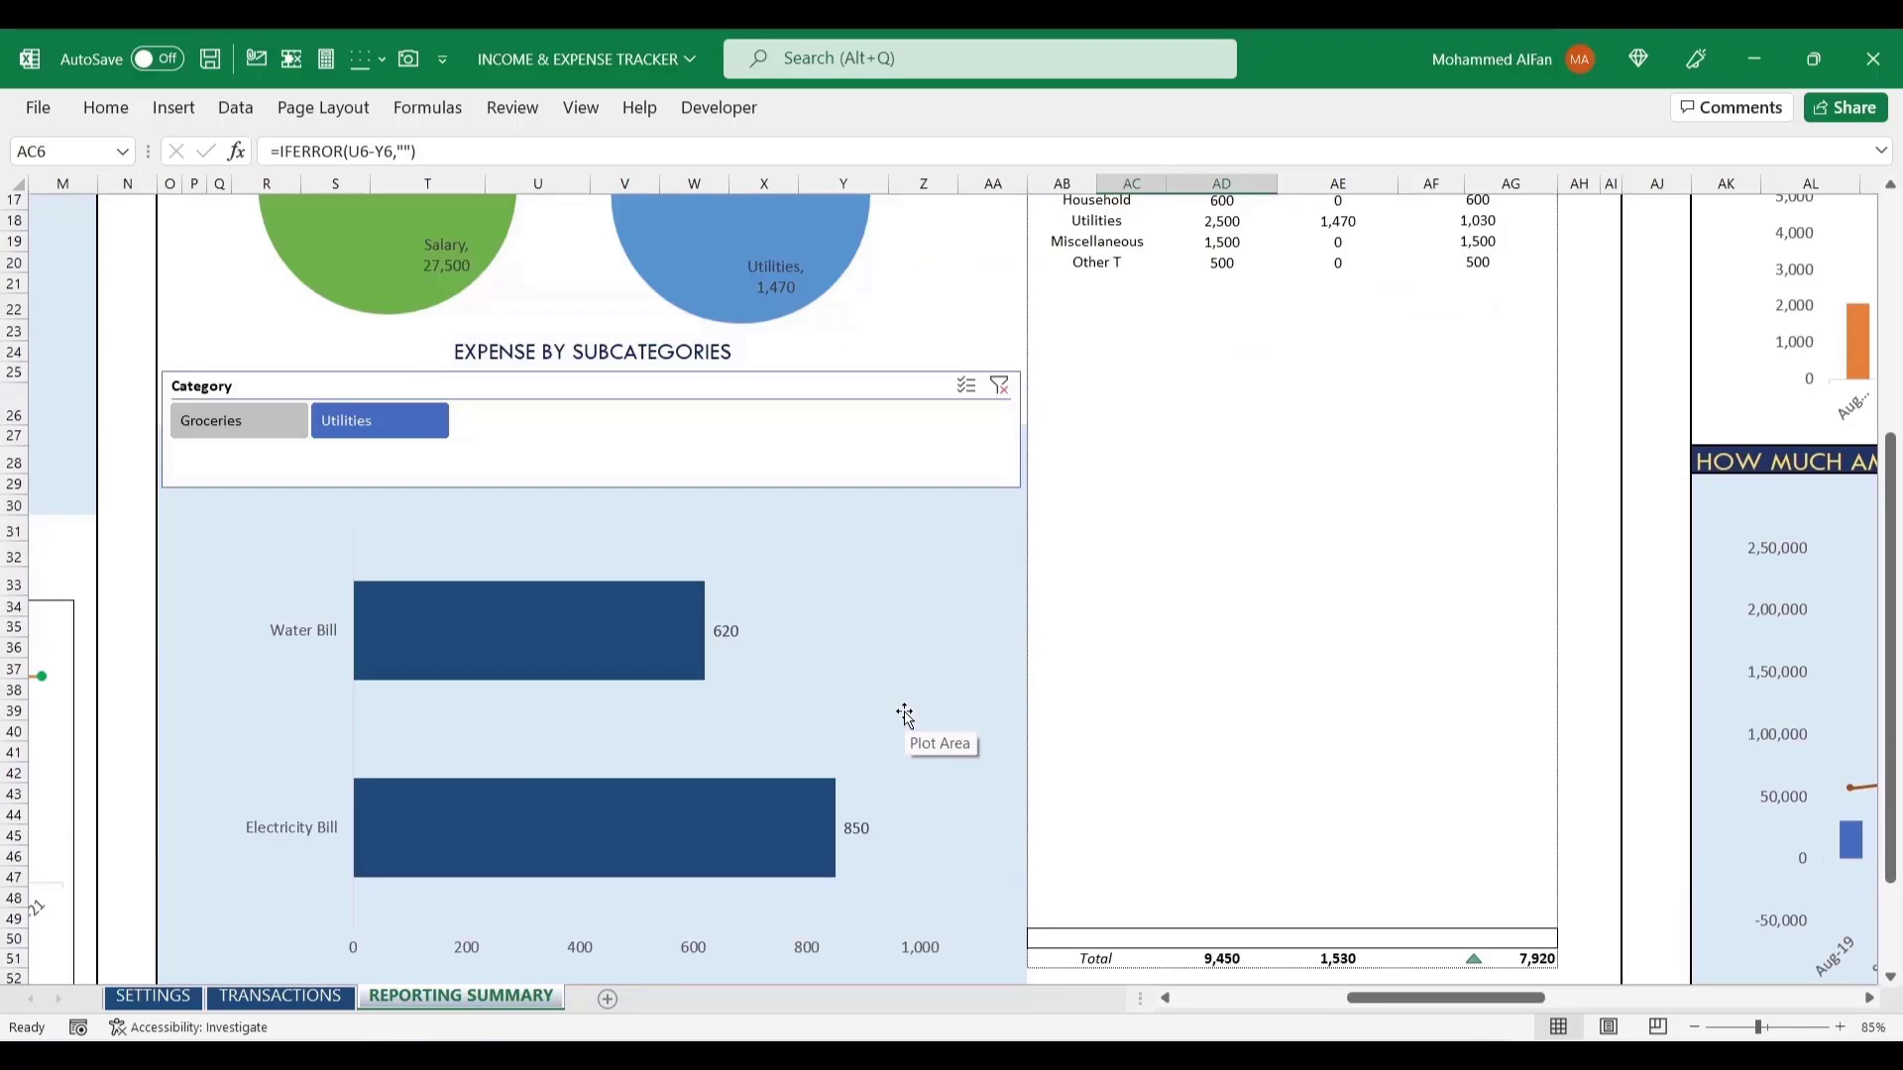
pyautogui.scroll(-1, 905, 716)
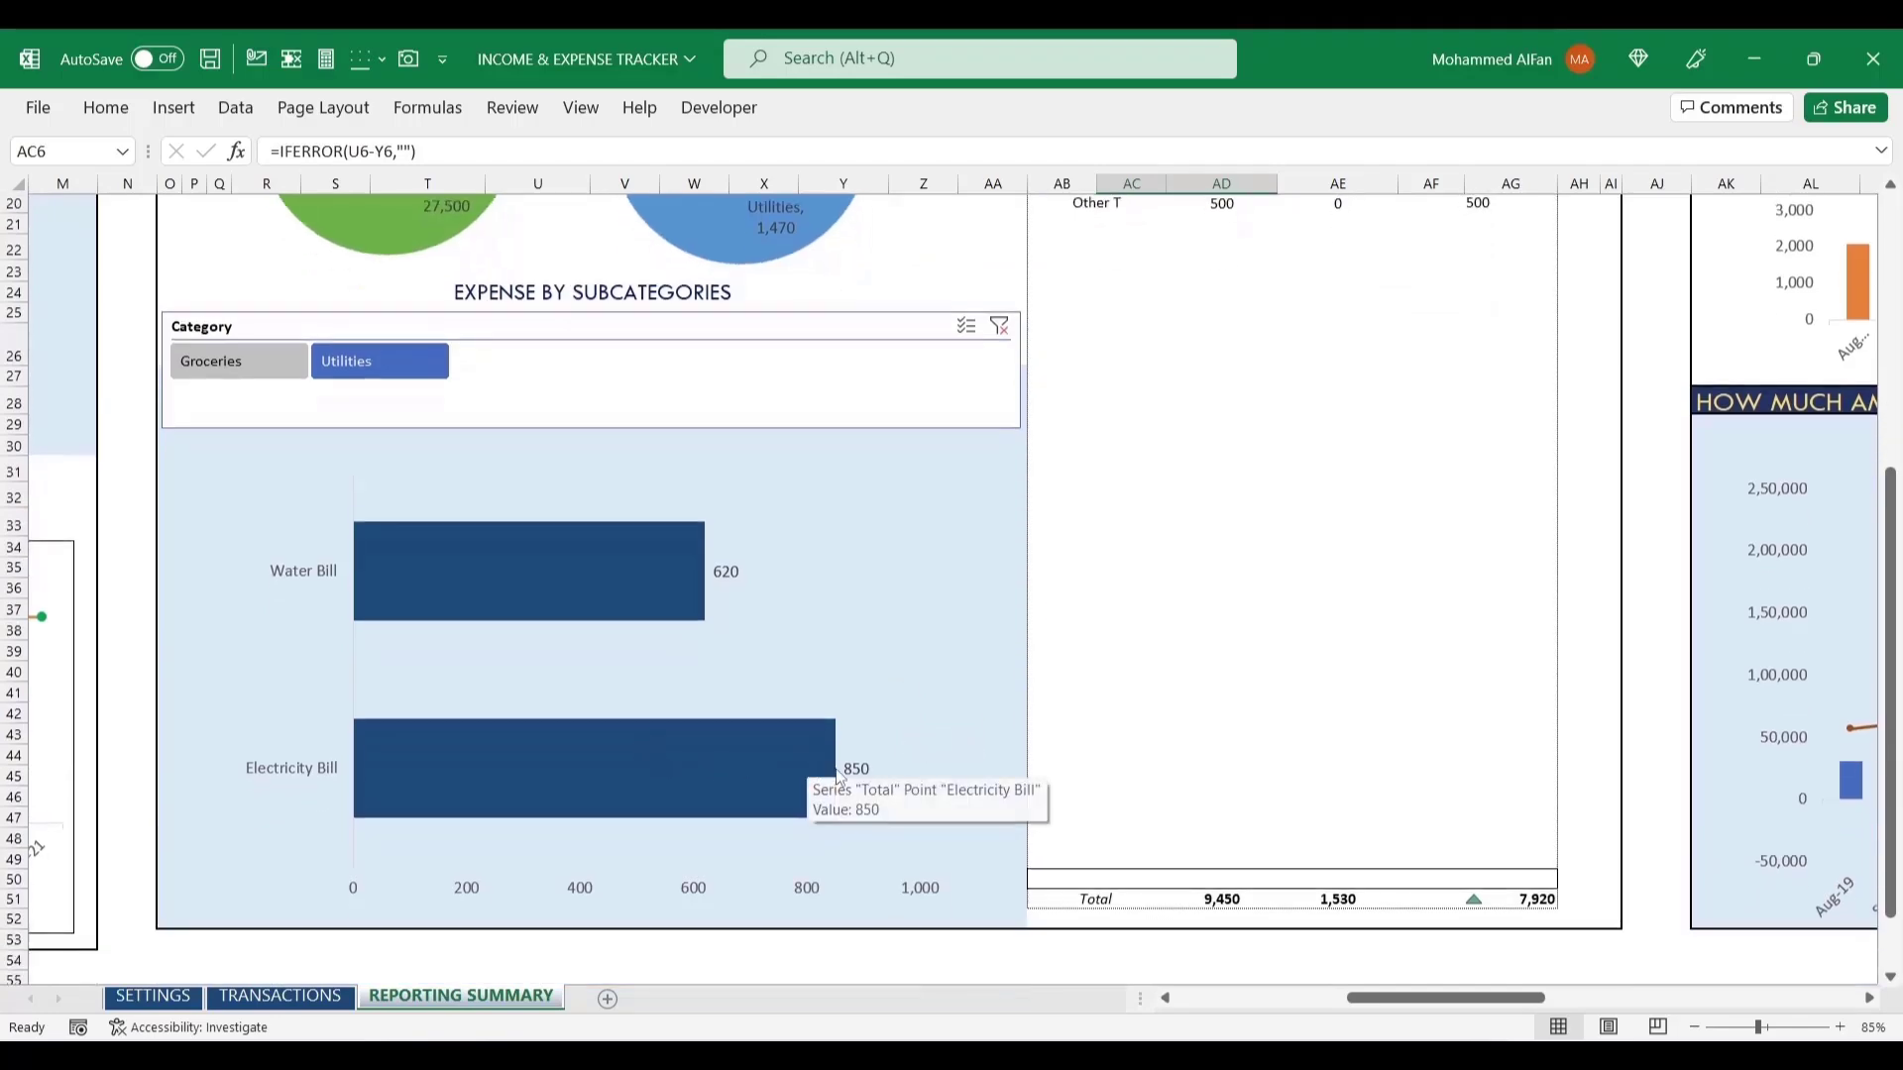
pyautogui.scroll(6, 838, 776)
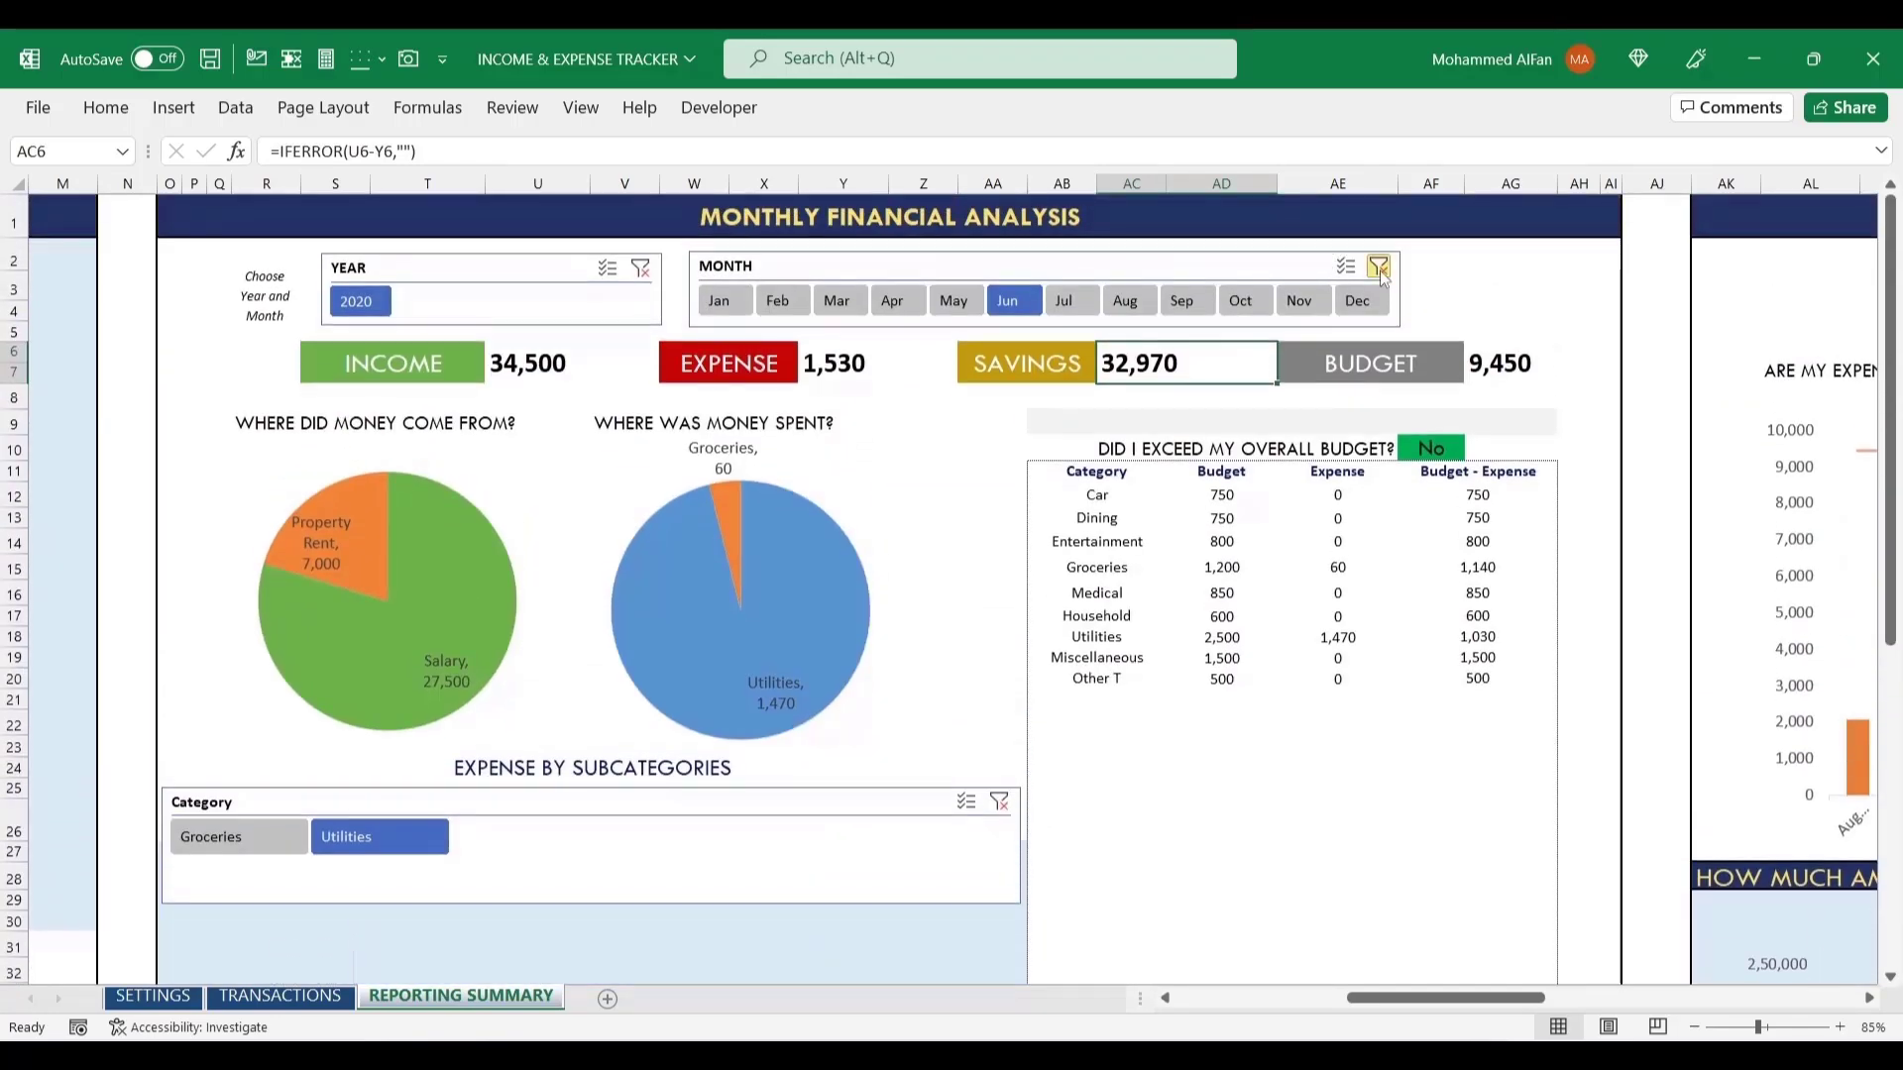
pyautogui.click(1379, 265)
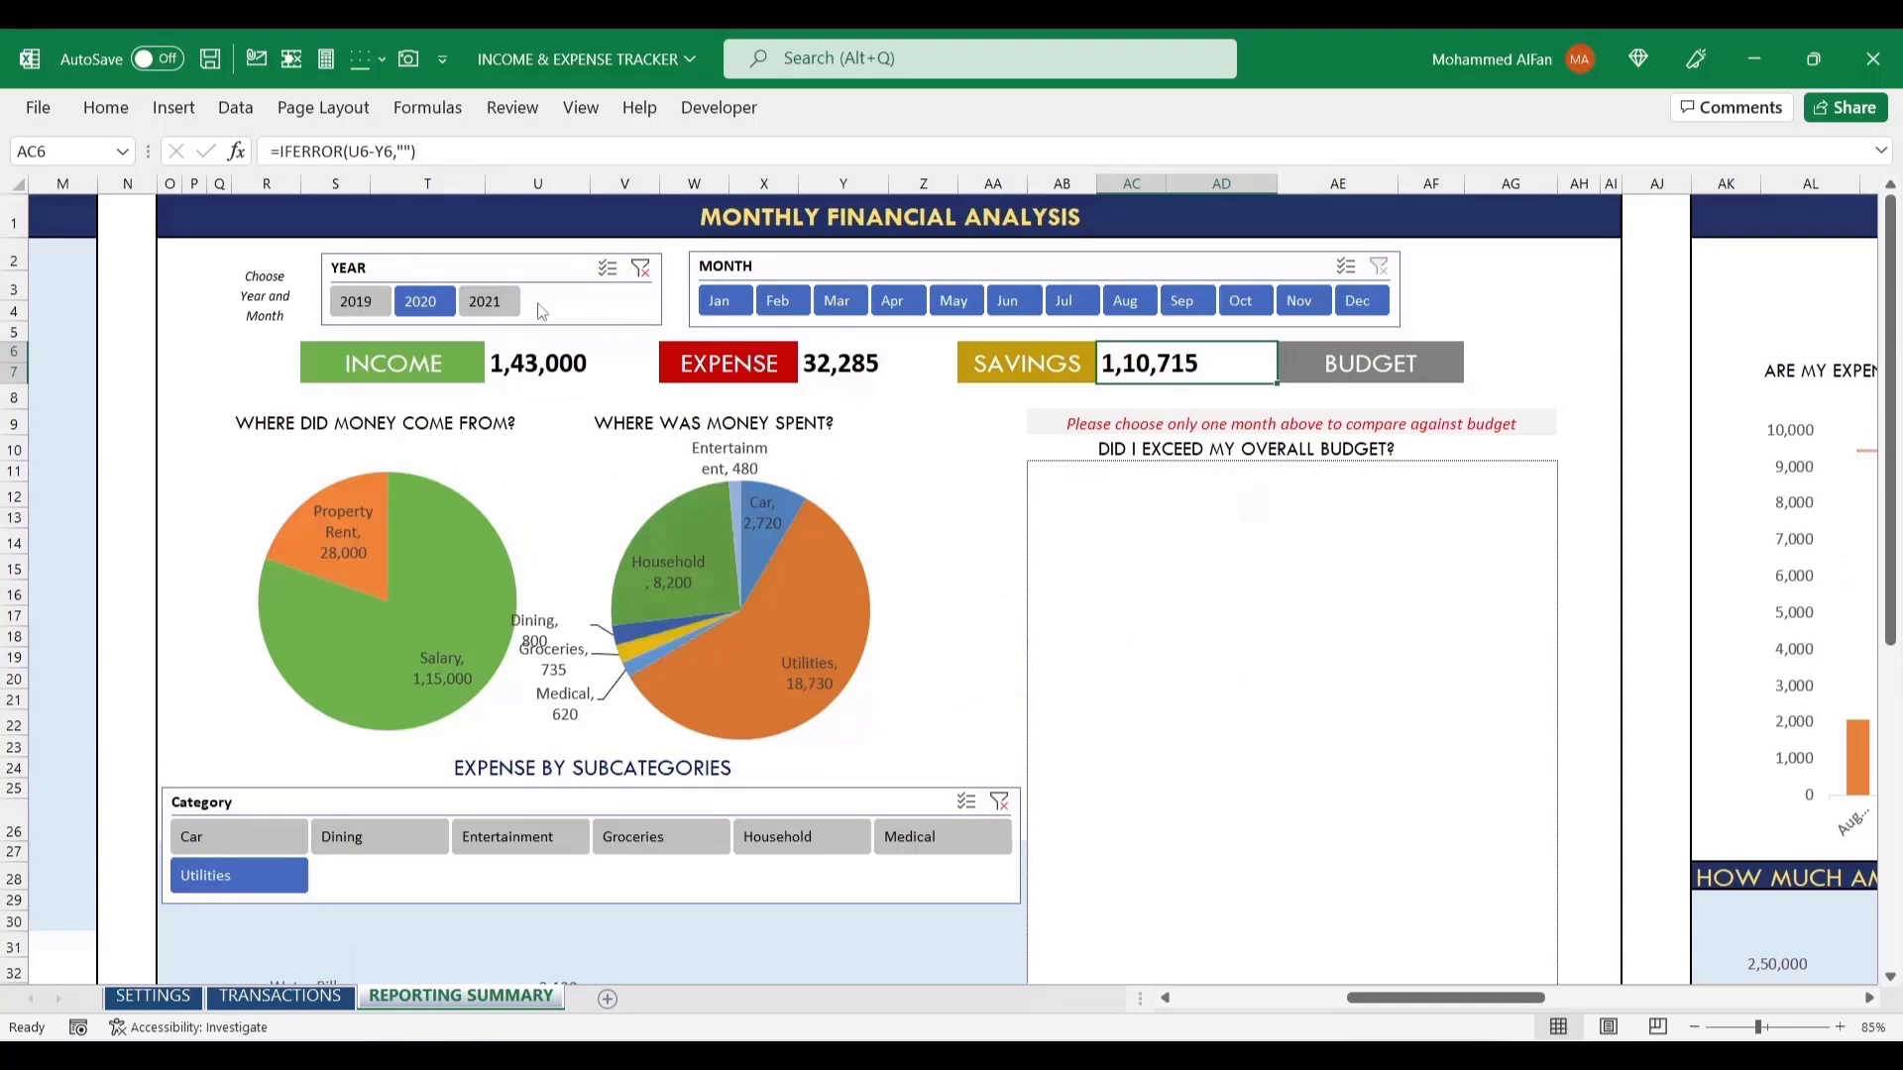
pyautogui.click(640, 269)
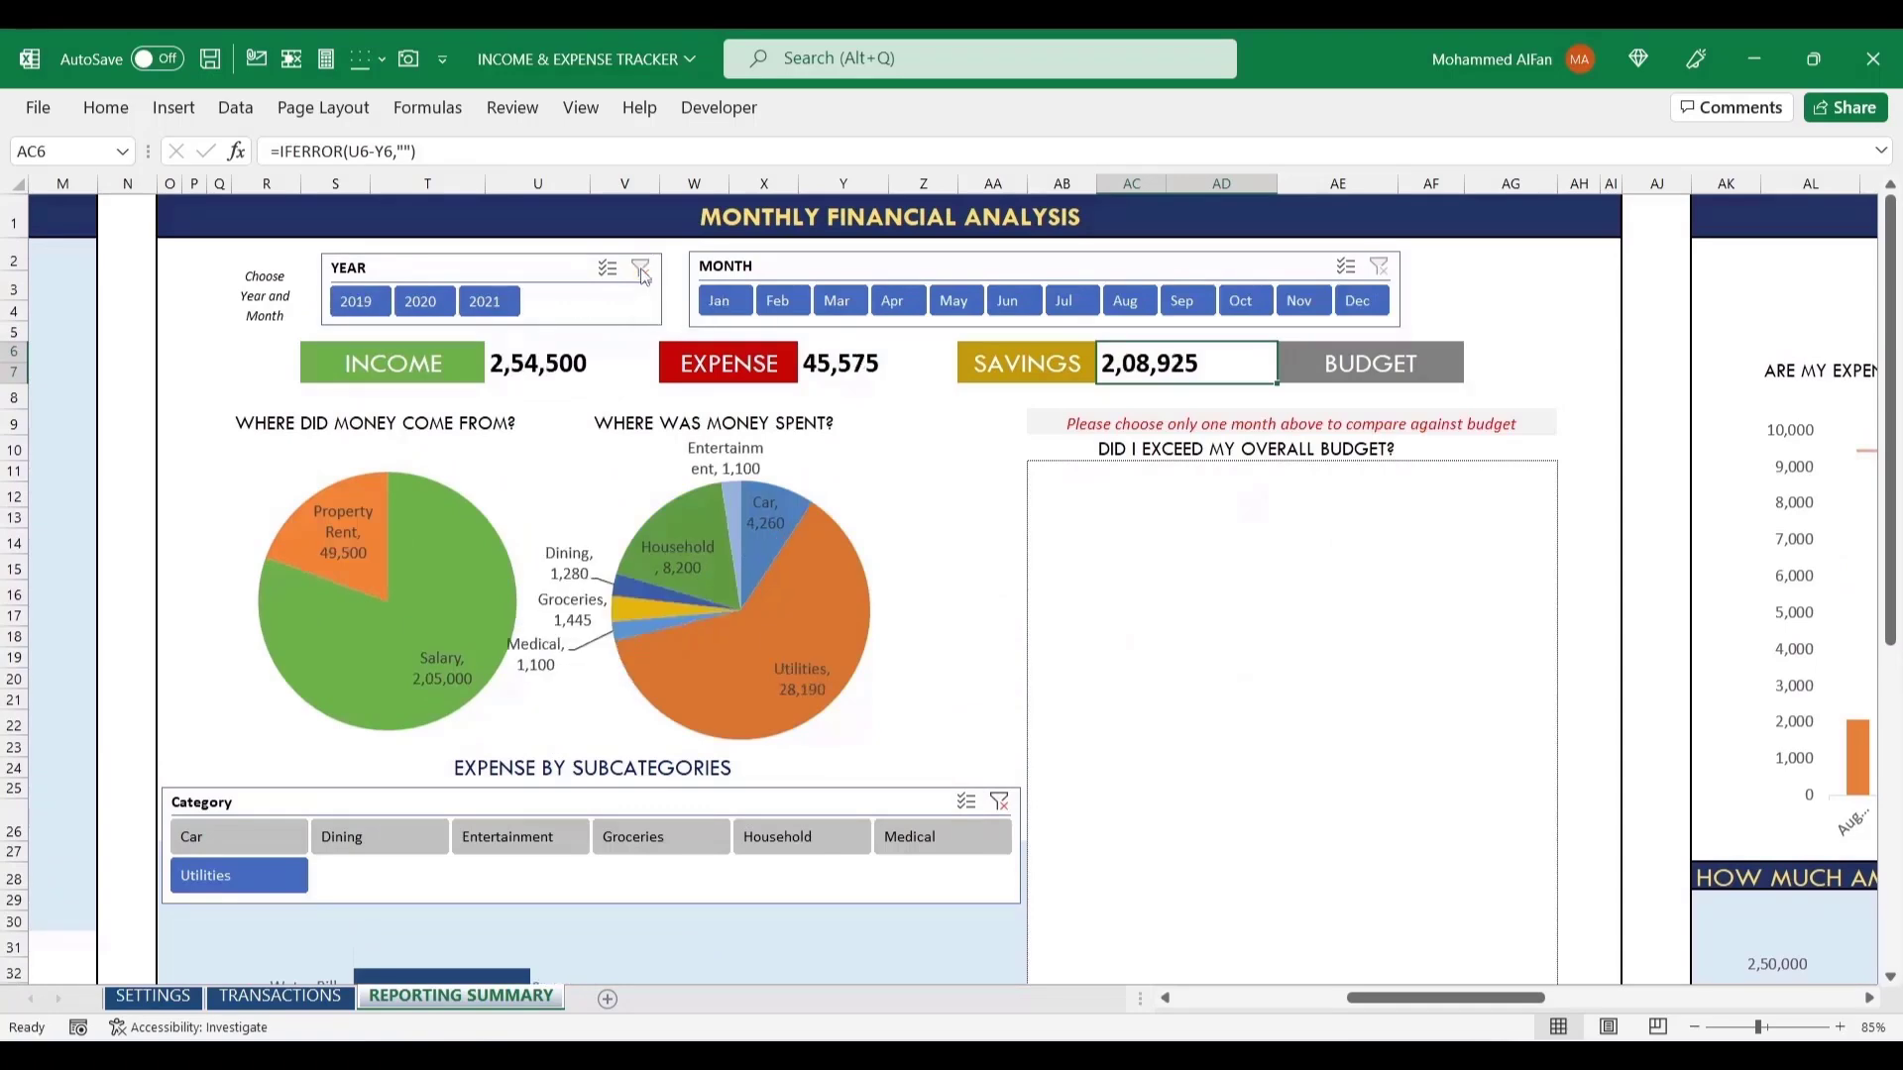
pyautogui.hscroll(5, 907, 595)
pyautogui.click(890, 246)
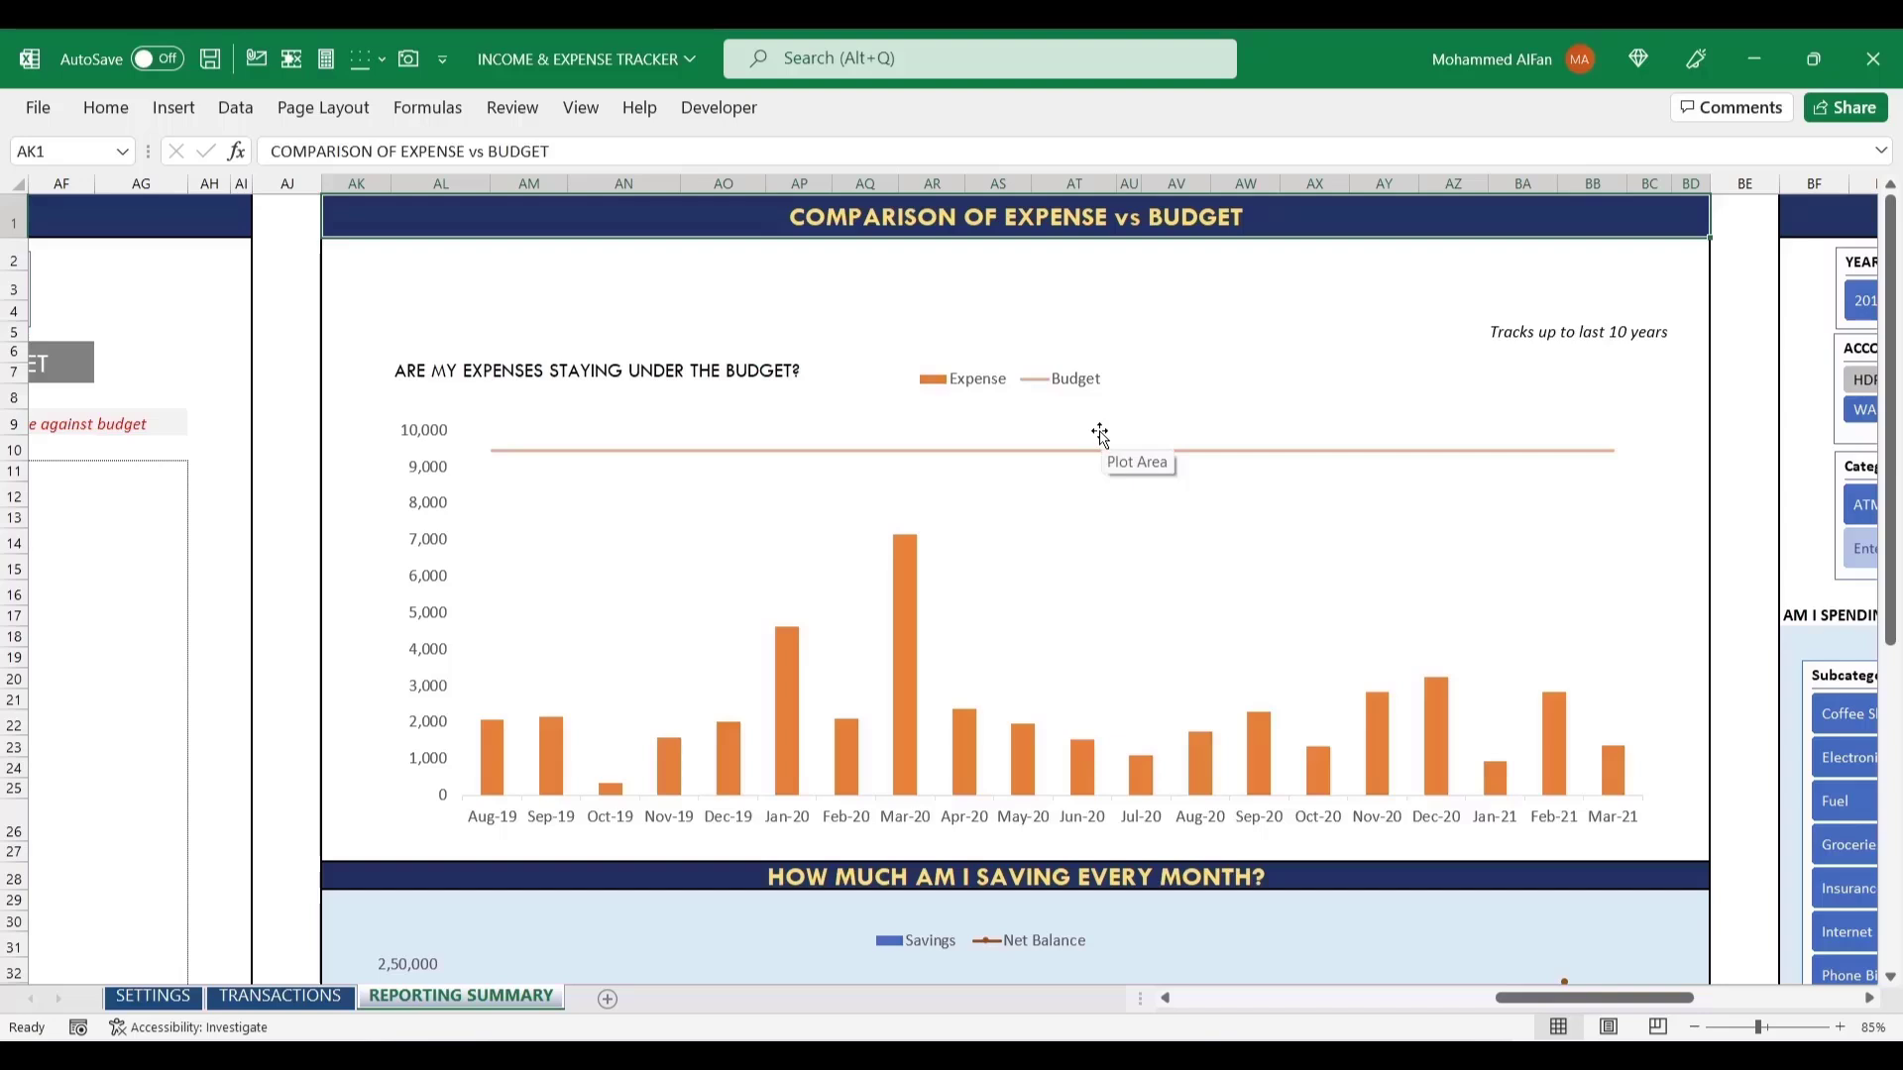
# - Inspect the comparison chart's Budget line and plot area, then deselect it and scroll down
pyautogui.click(1049, 450)
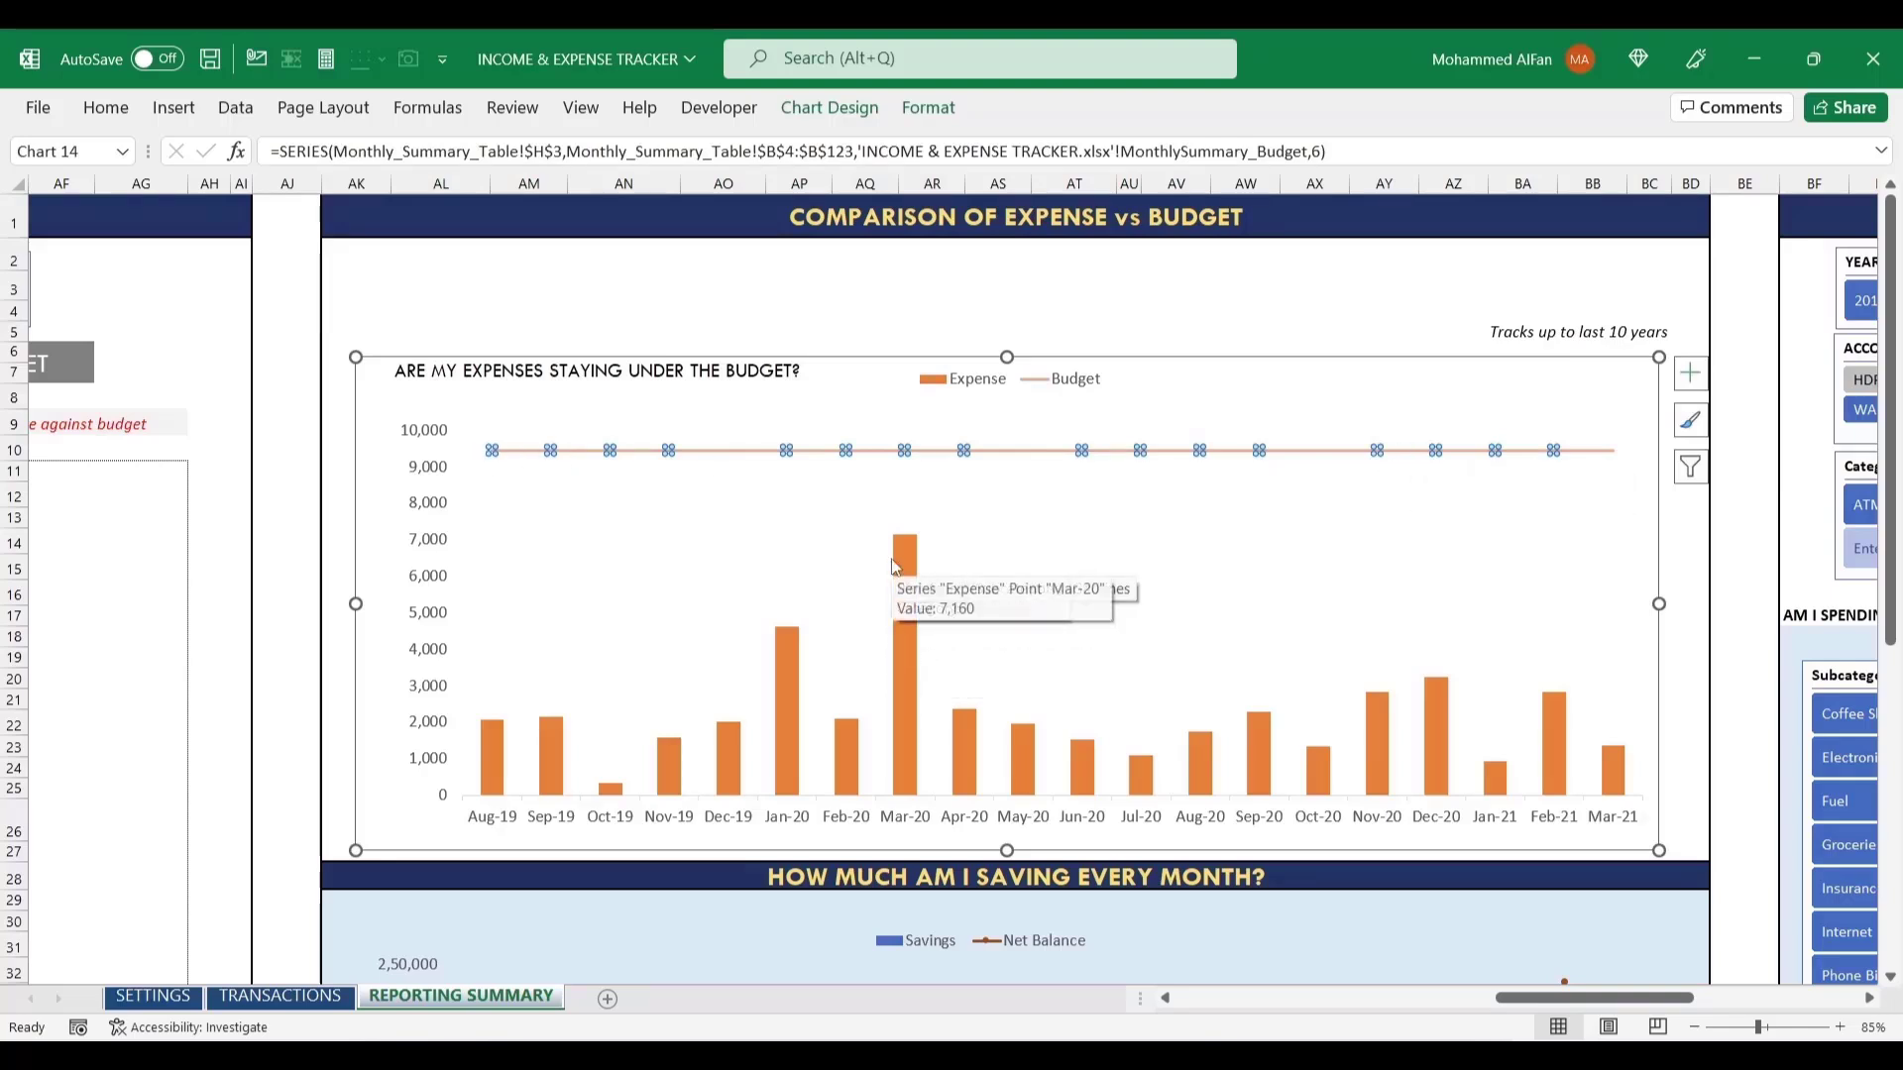
pyautogui.click(1061, 563)
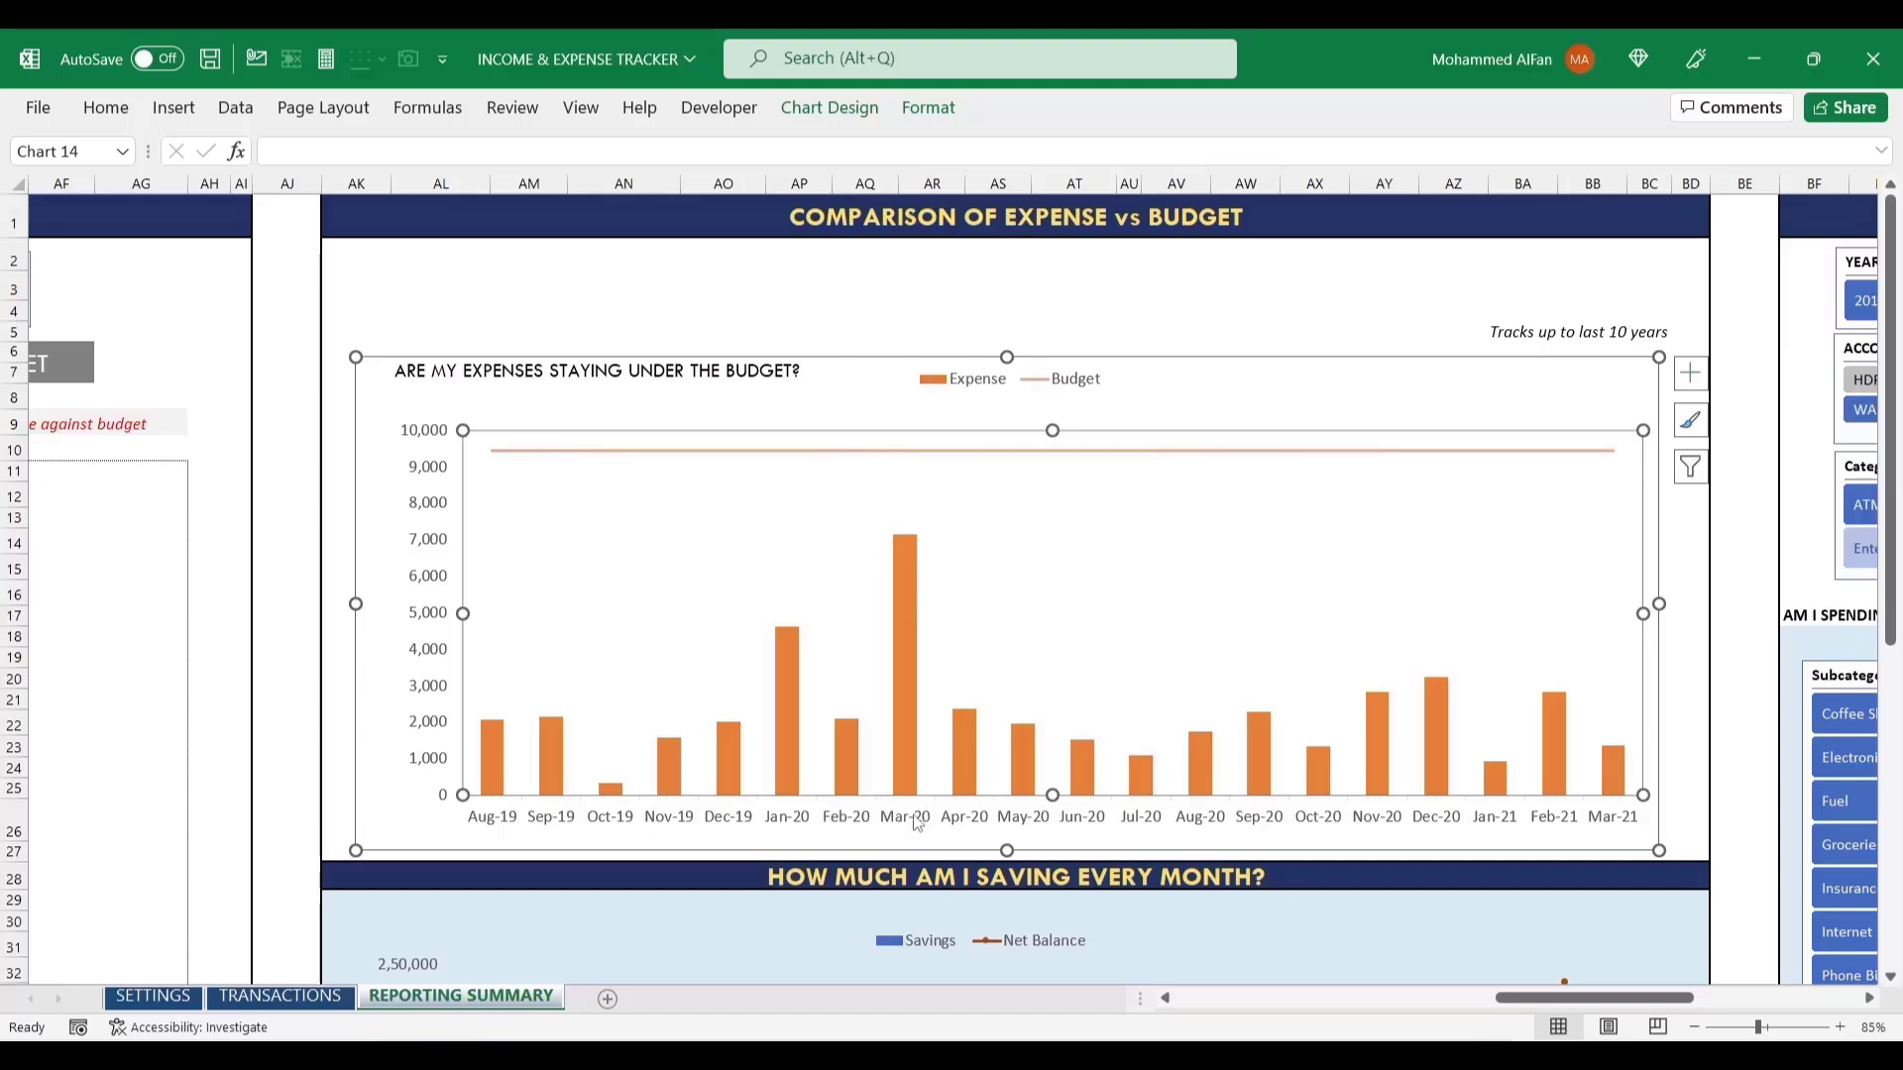
pyautogui.moveTo(909, 714)
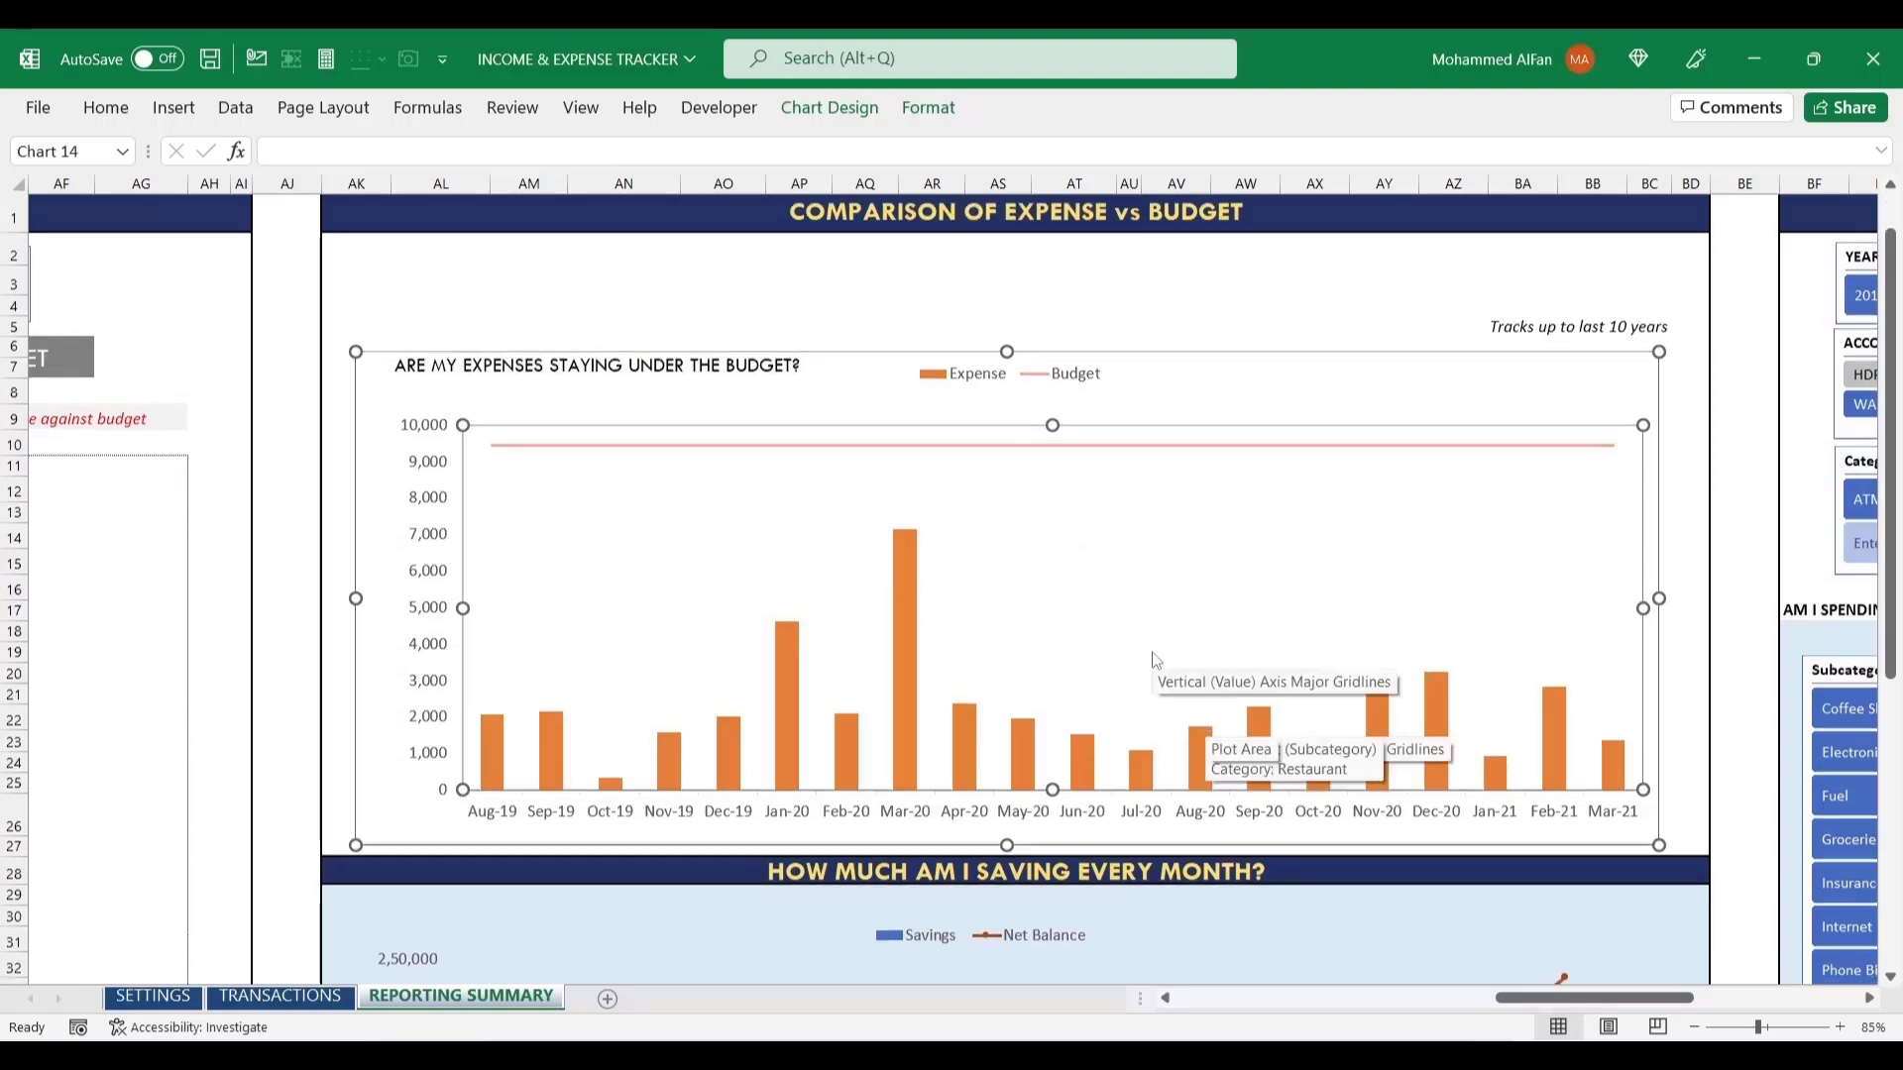
pyautogui.scroll(-6, 1153, 660)
pyautogui.press('Escape')
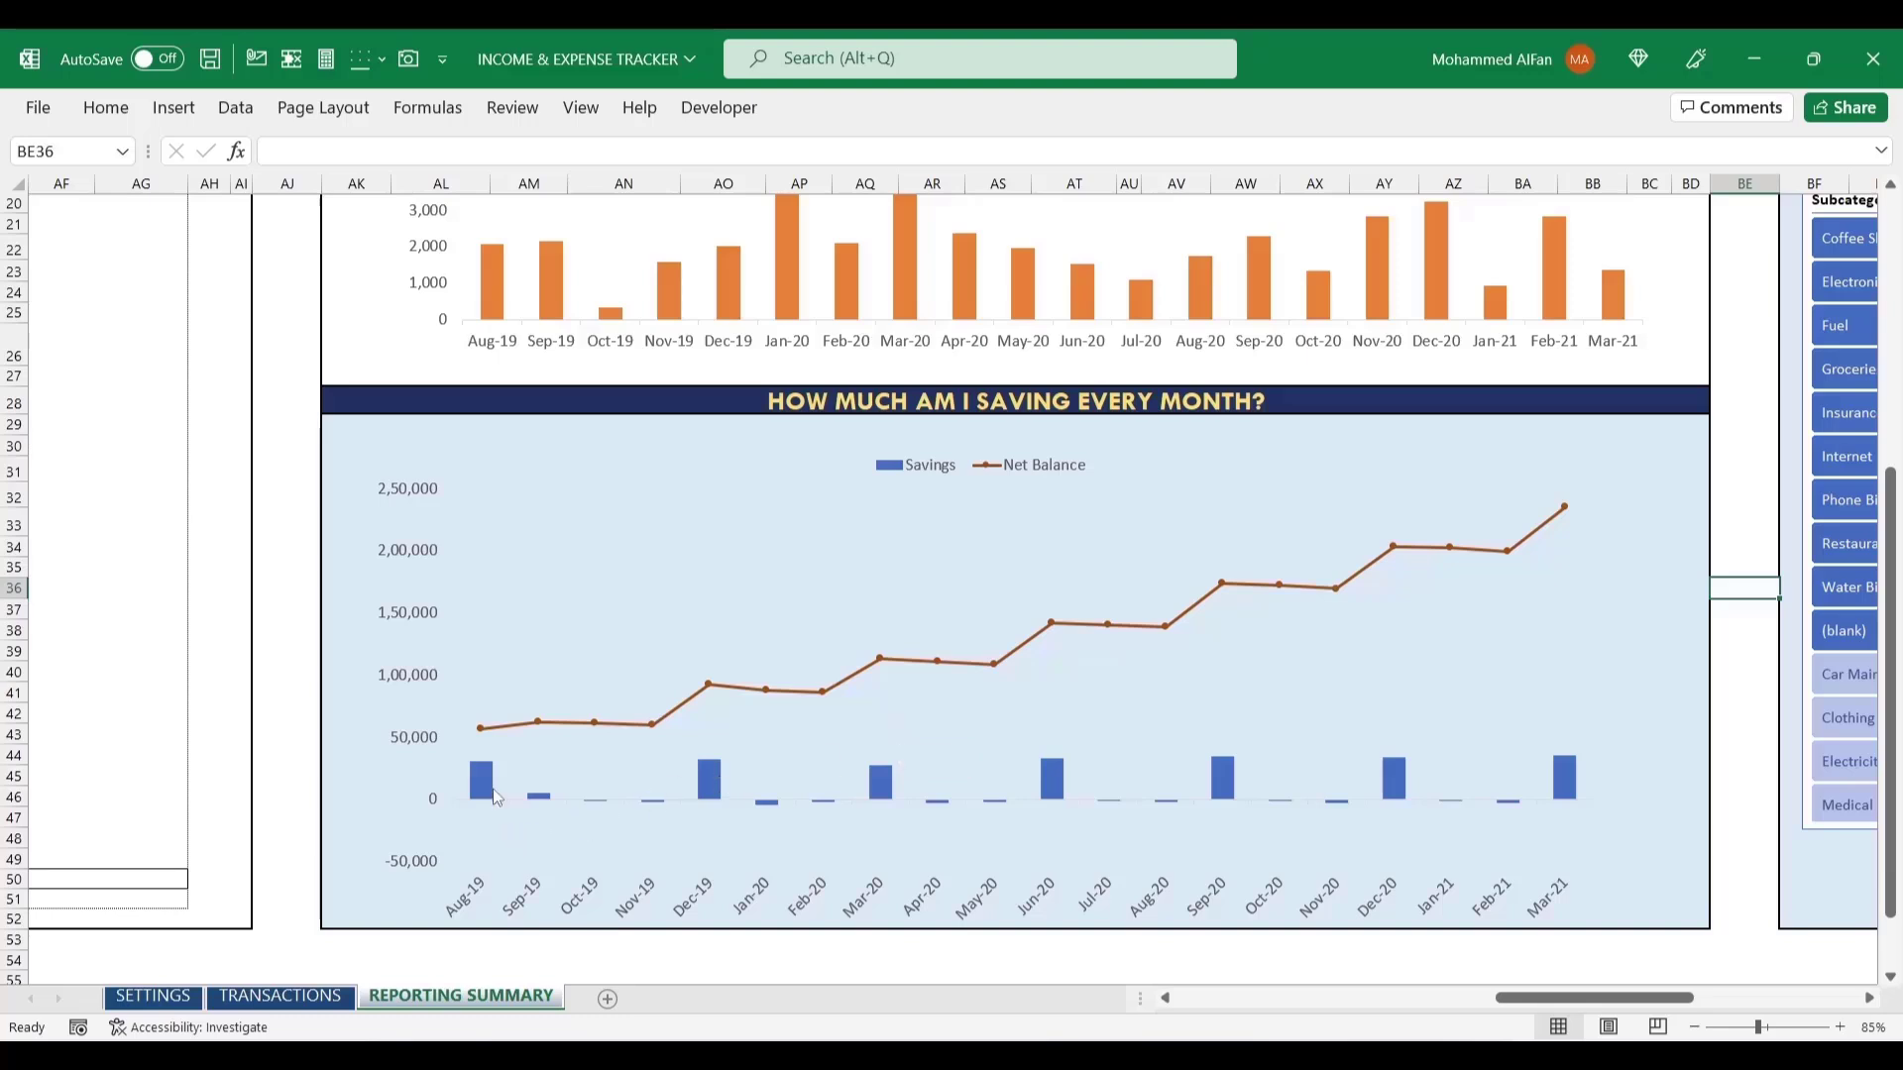
# - Select the monthly Savings vs Net Balance chart
pyautogui.moveTo(484, 785)
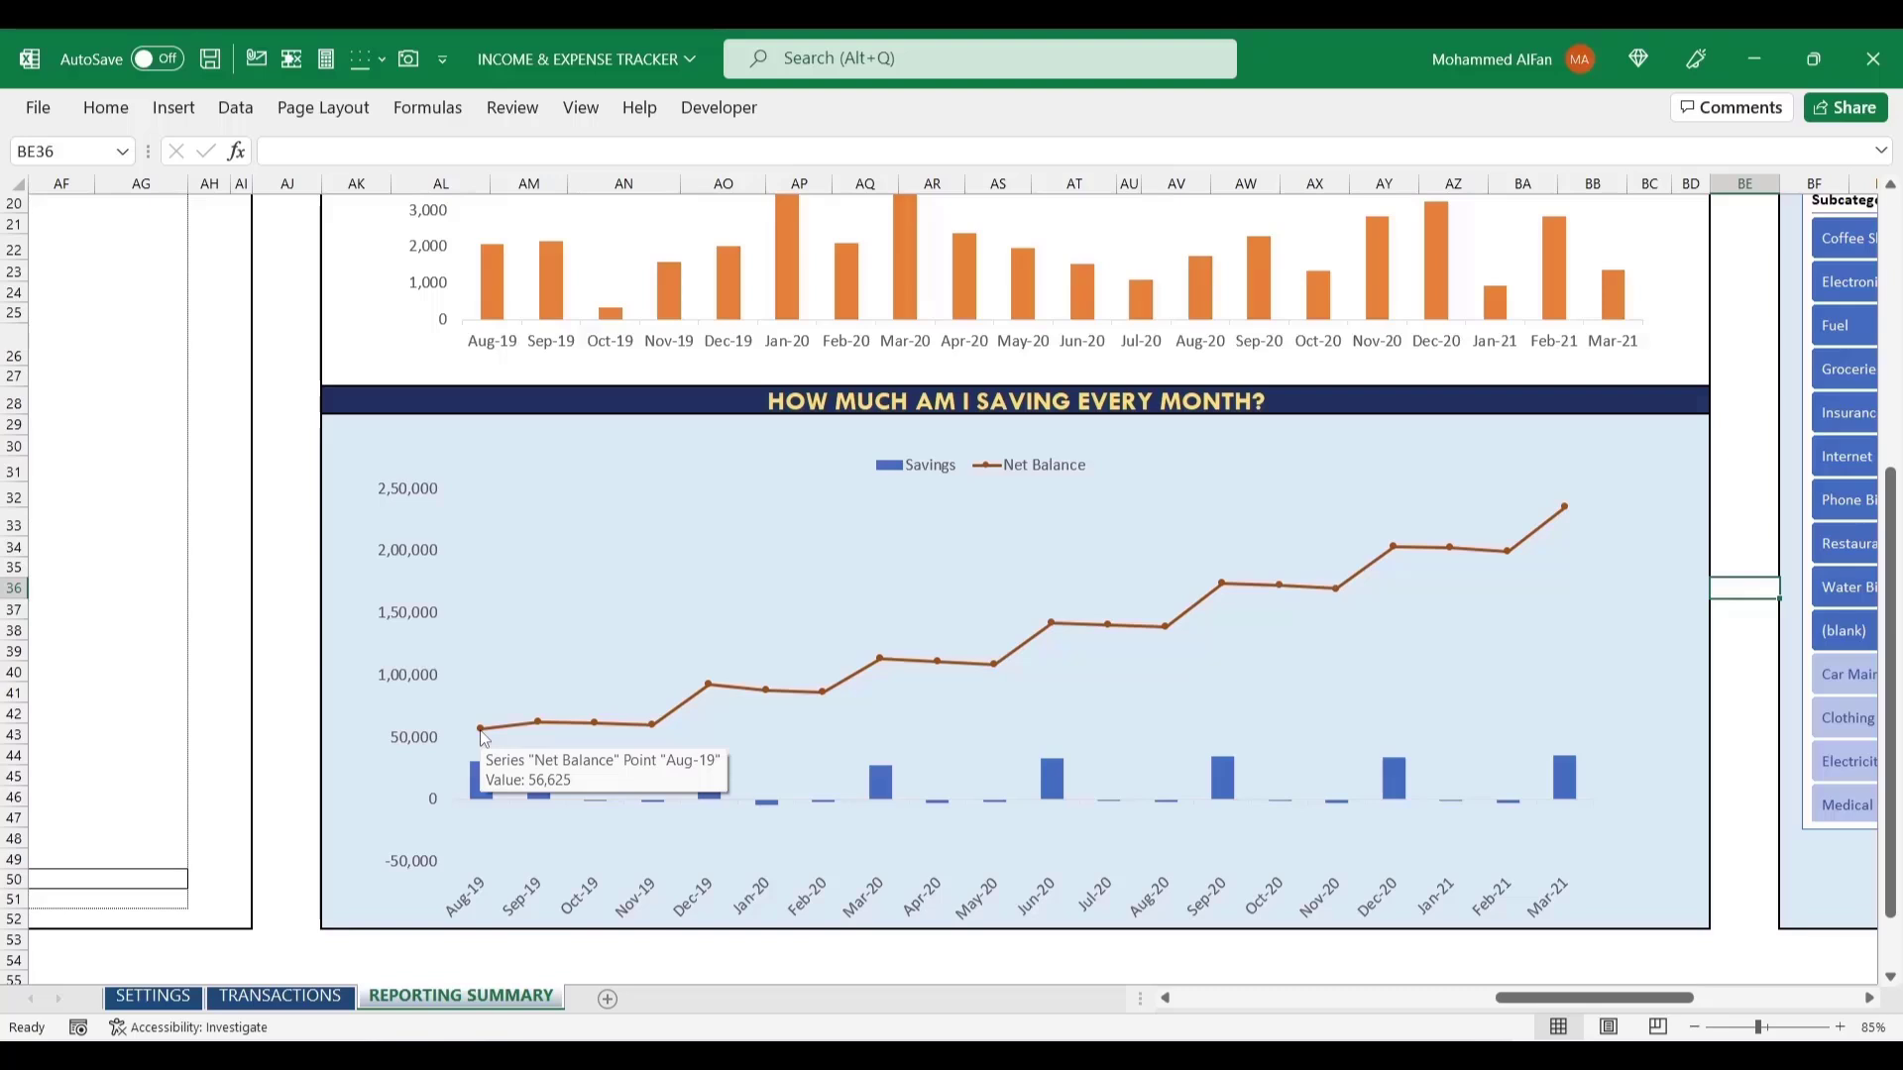
pyautogui.click(1307, 450)
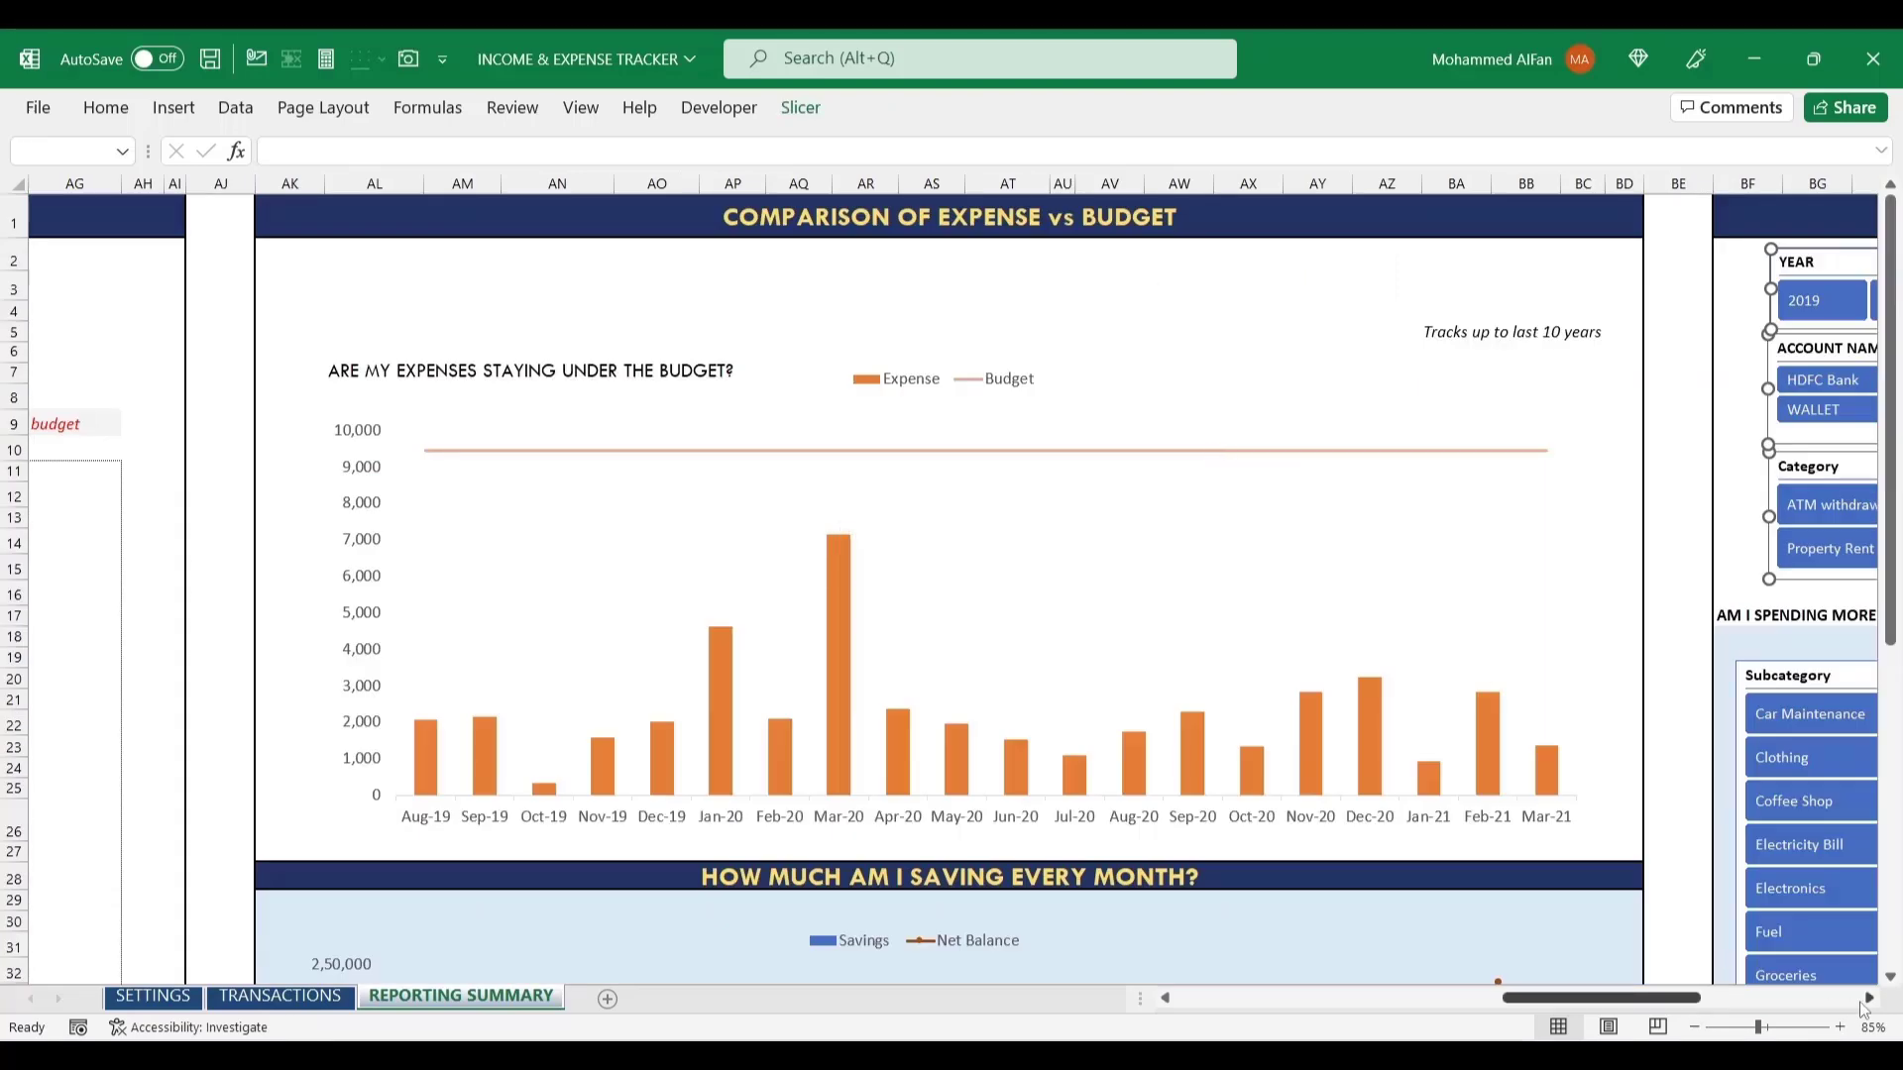
# - Scroll right to the Trend Analysis area and deselect the slicers
pyautogui.click(1869, 999)
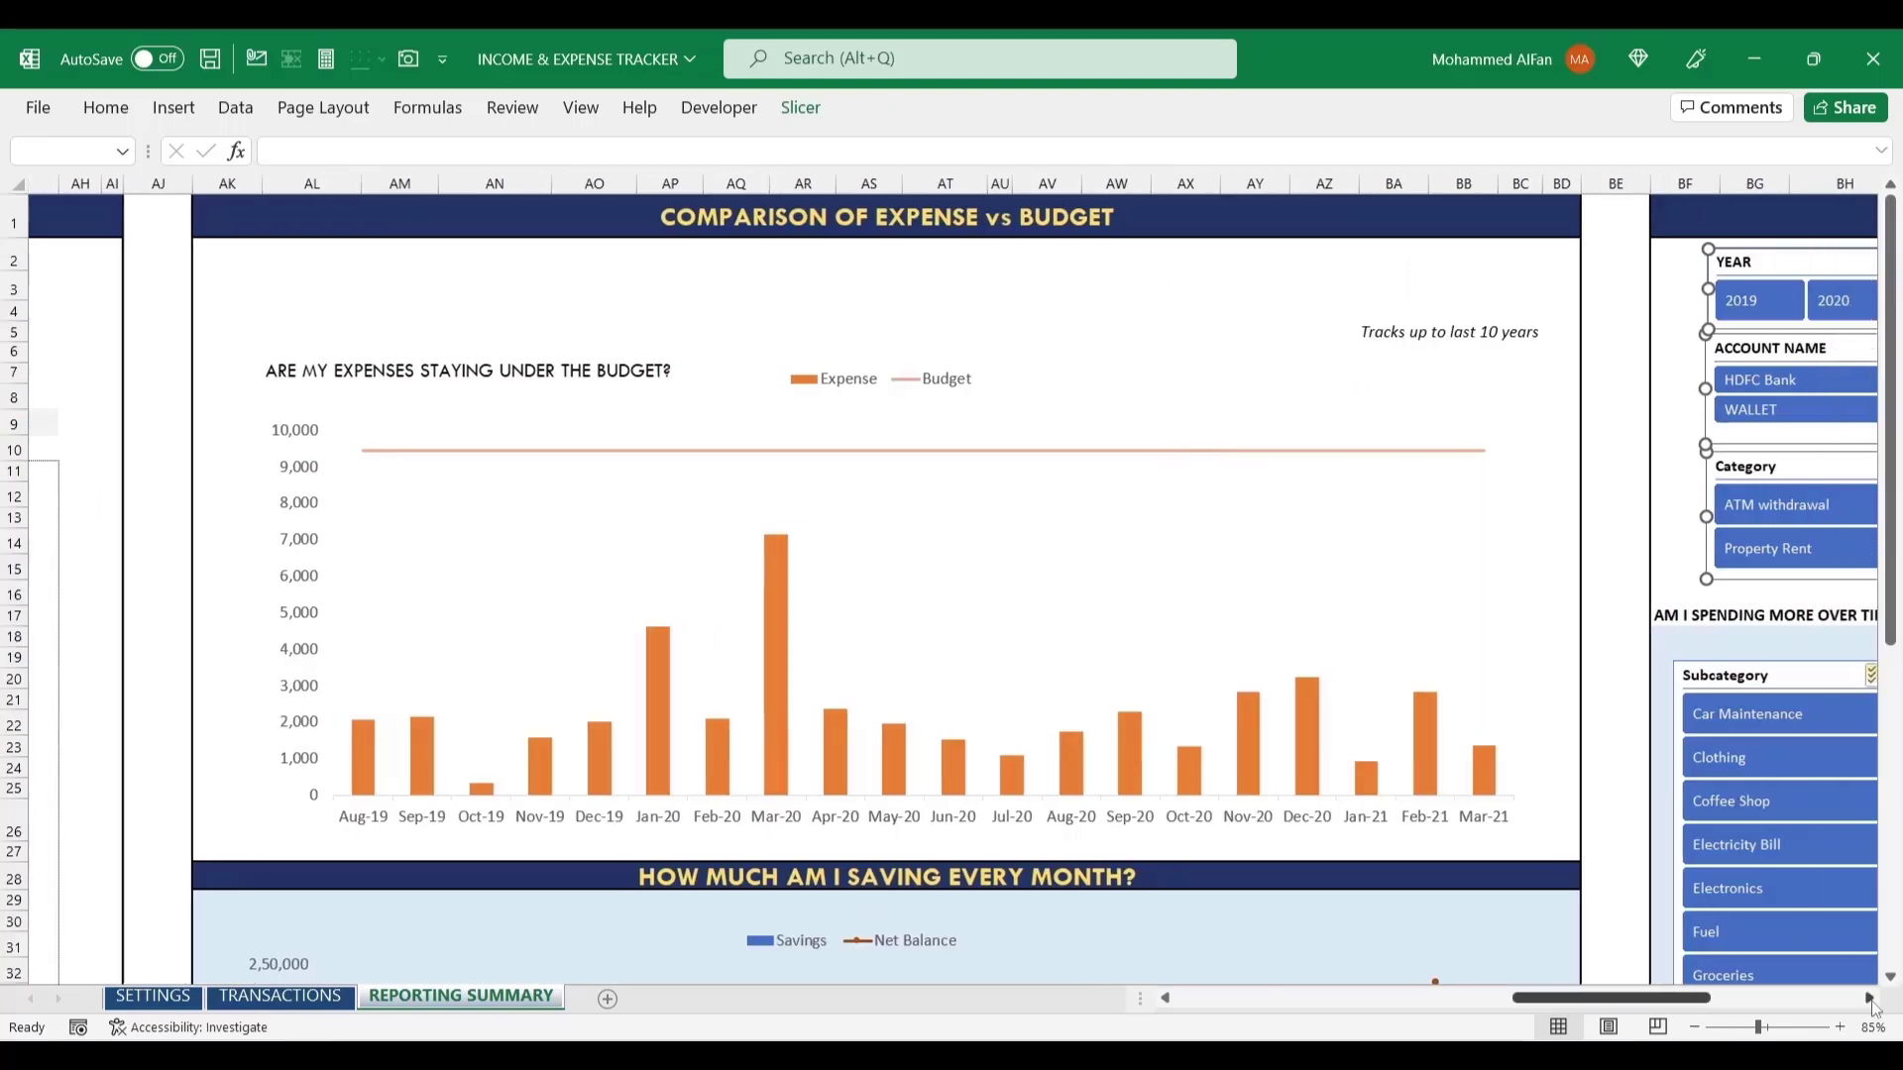
pyautogui.click(1870, 1000)
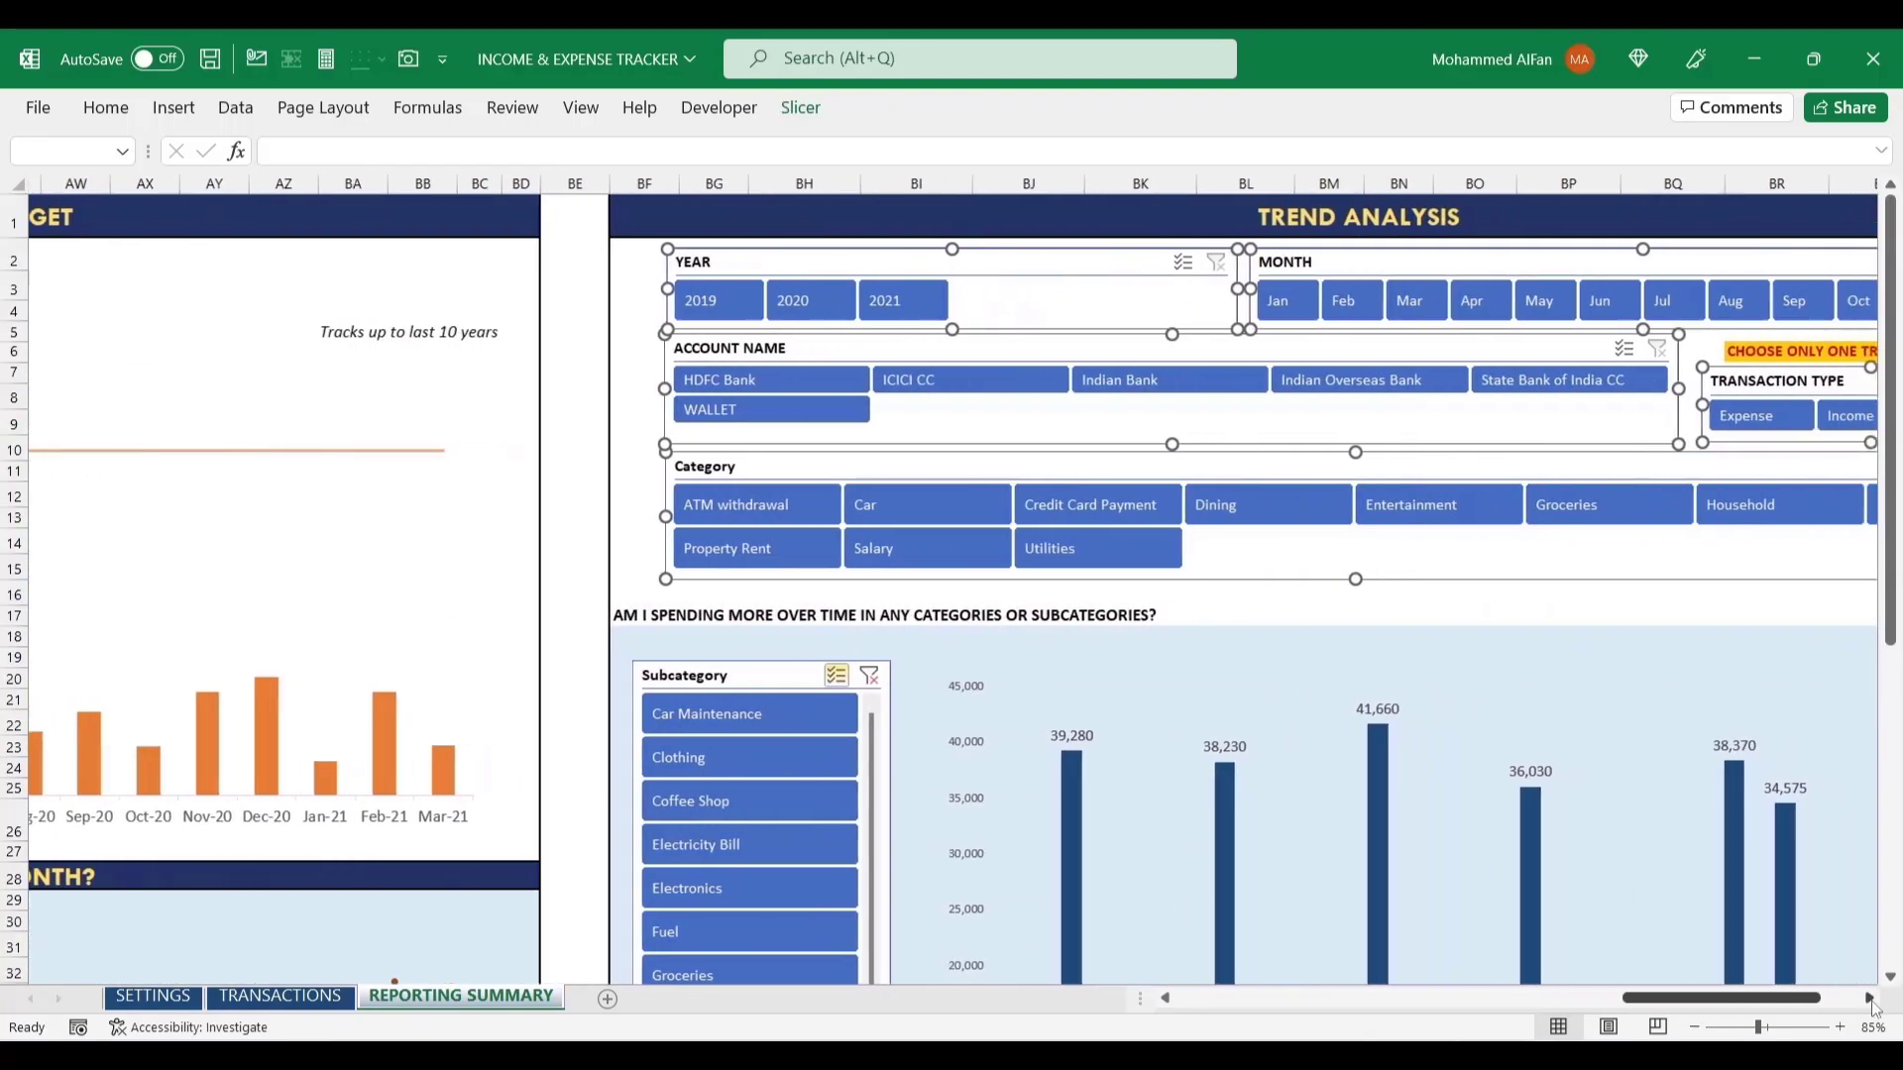
pyautogui.click(1870, 999)
pyautogui.click(1870, 999)
pyautogui.click(1869, 999)
pyautogui.click(1845, 636)
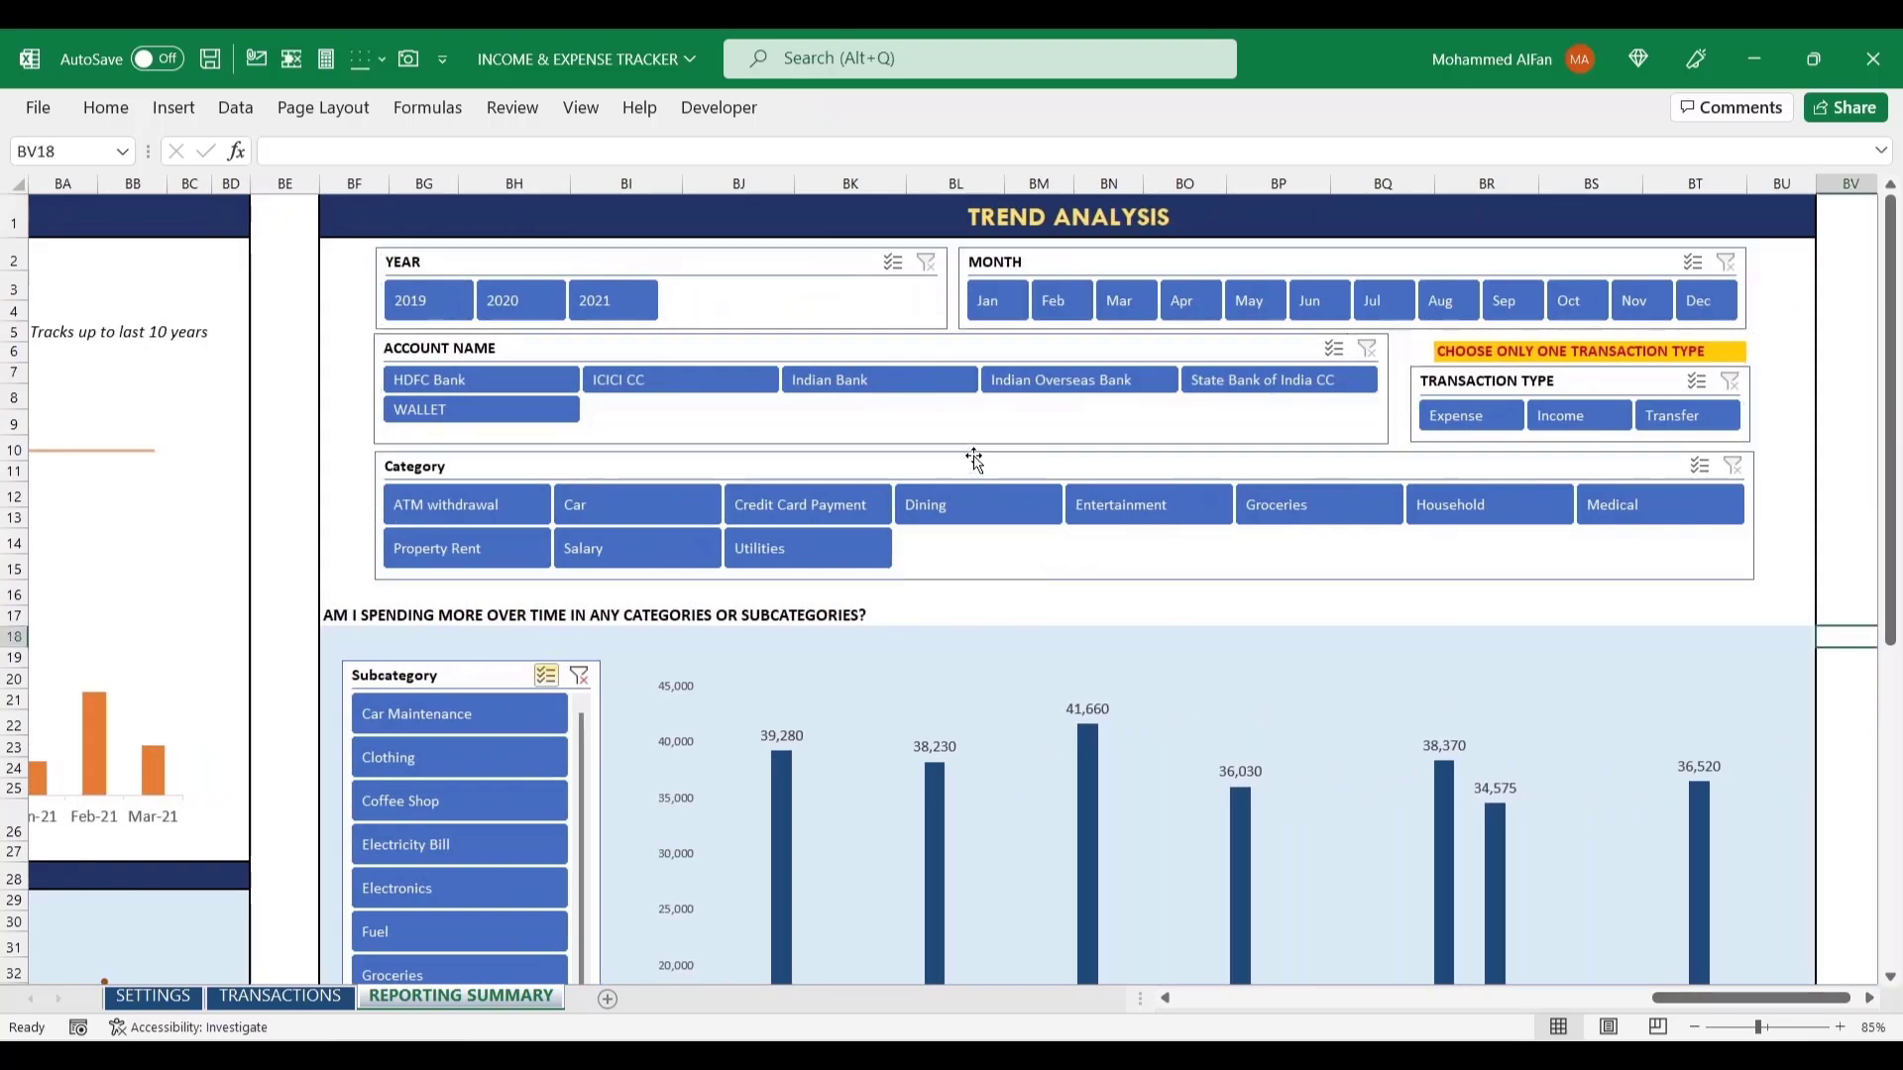
# - Filter Trend Analysis to ICICI CC, Expense, Phone Bill and Utilities, then scroll to the chart
pyautogui.click(710, 385)
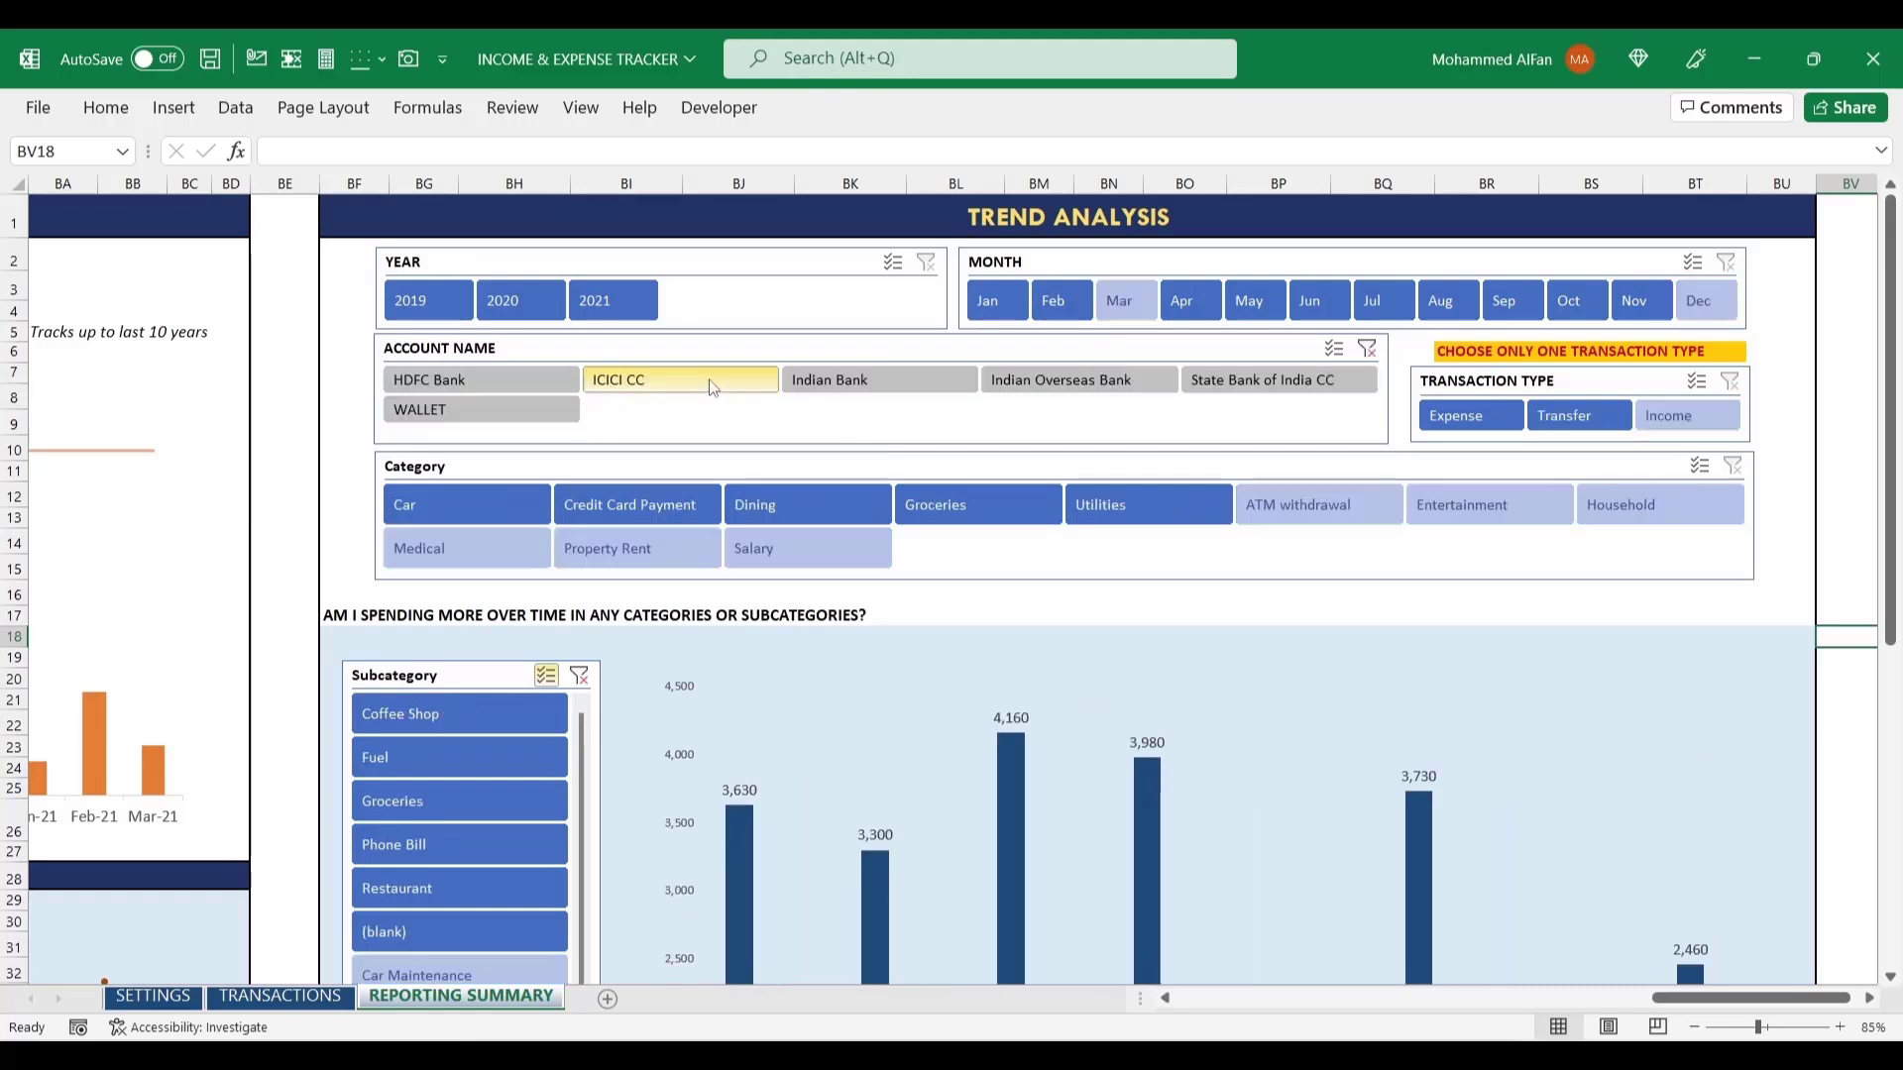
pyautogui.click(1471, 416)
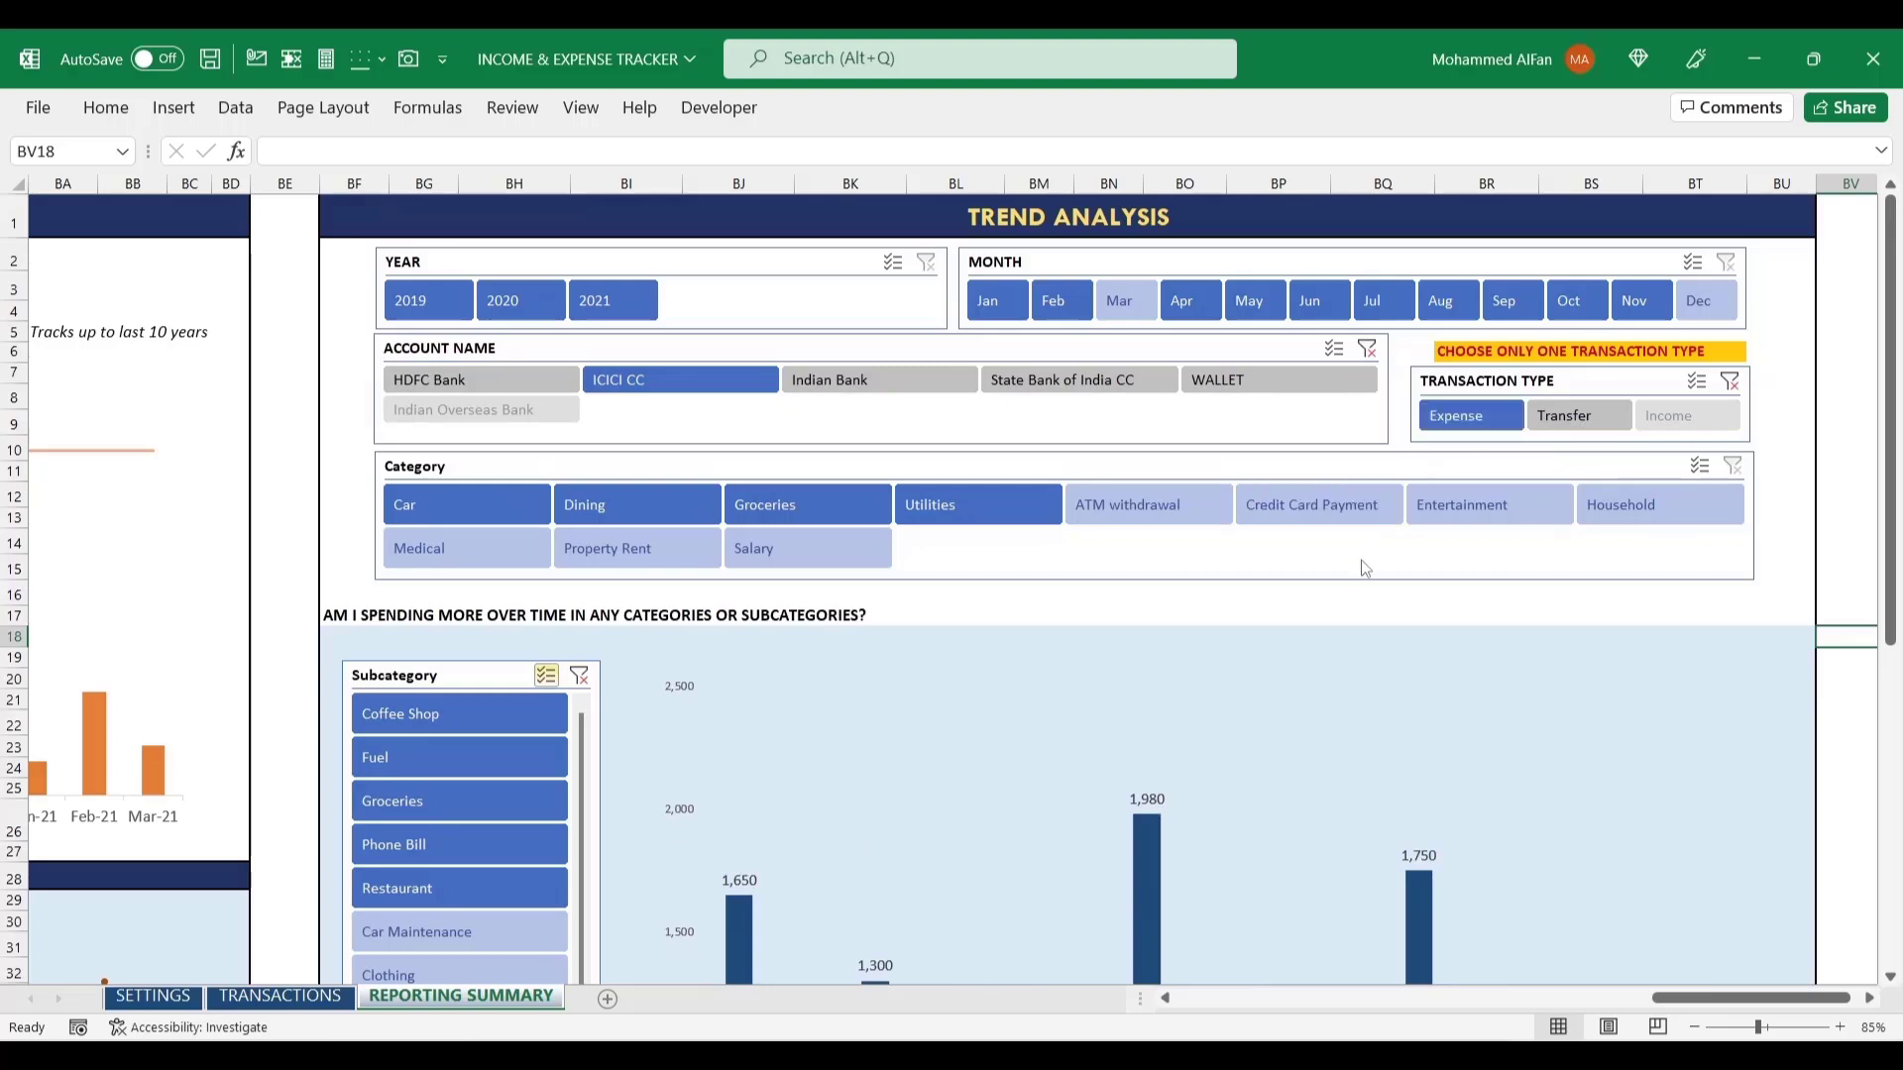
pyautogui.scroll(-1, 952, 545)
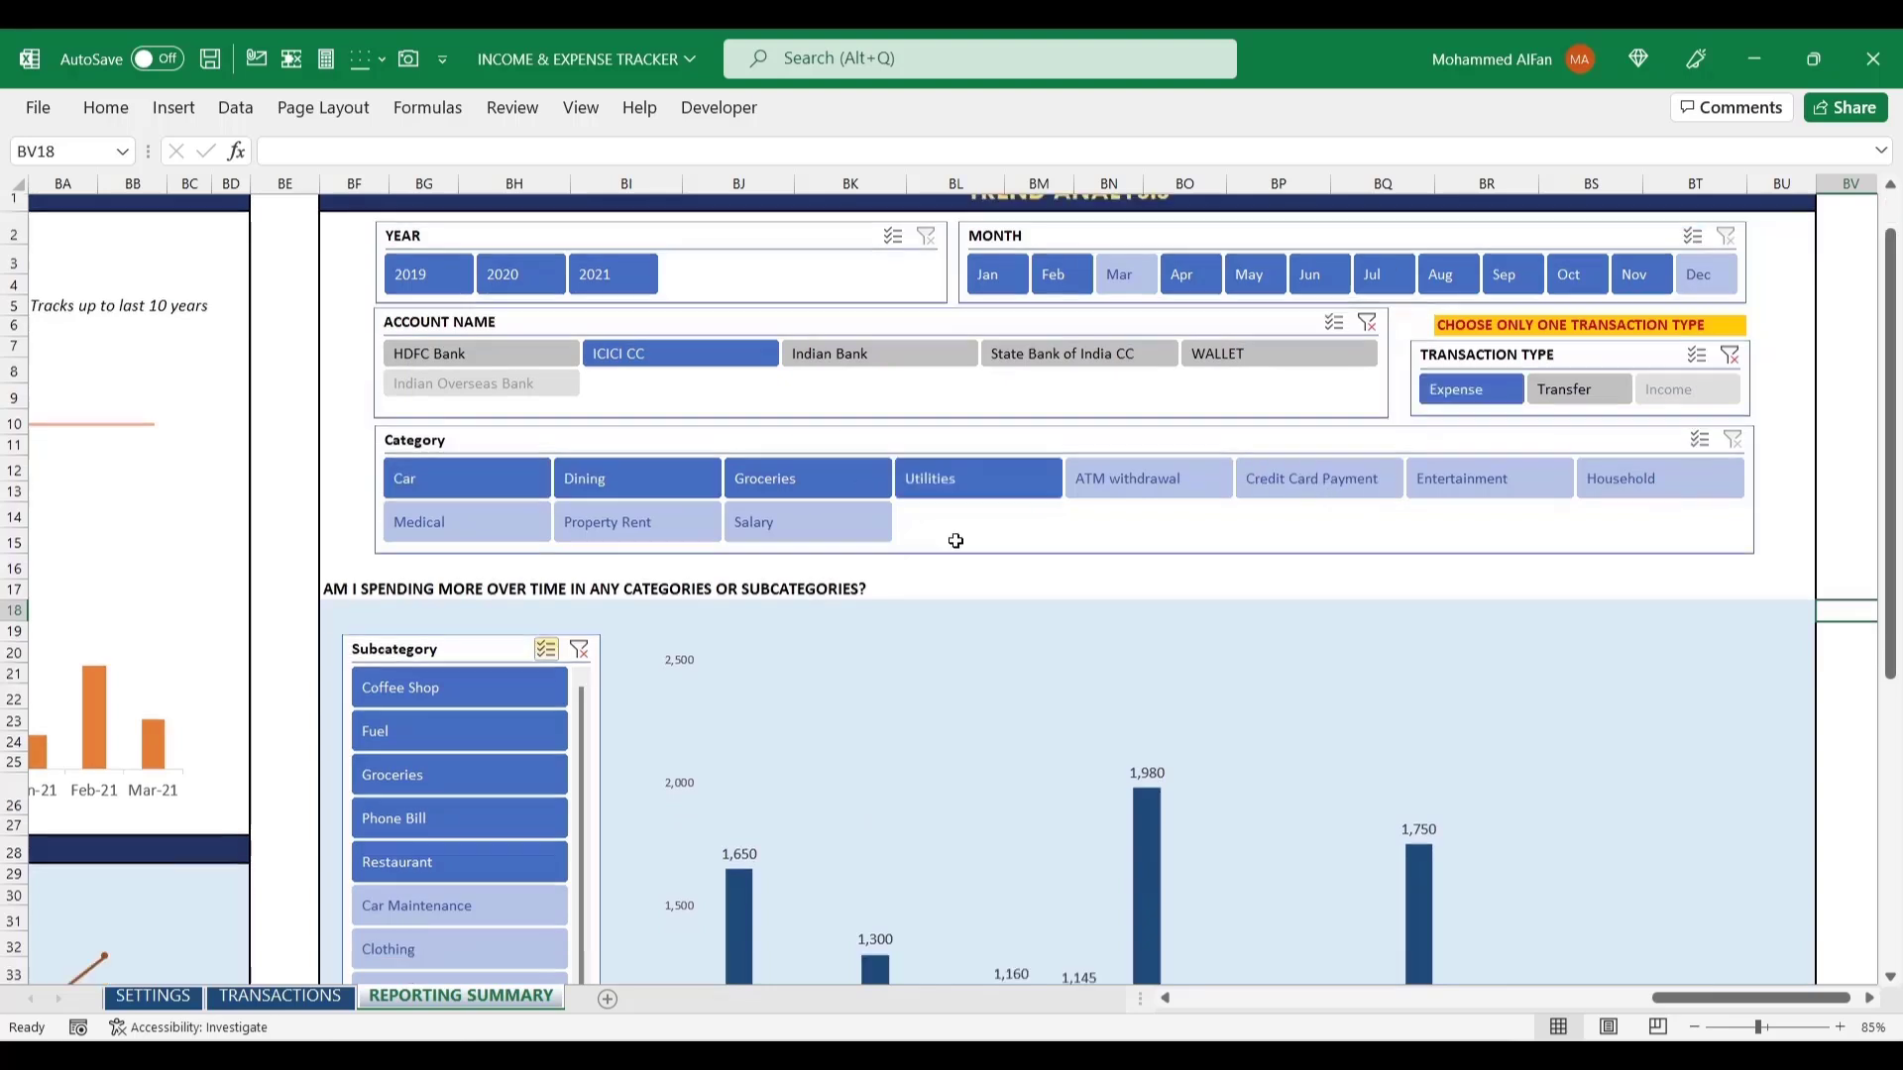
pyautogui.click(432, 783)
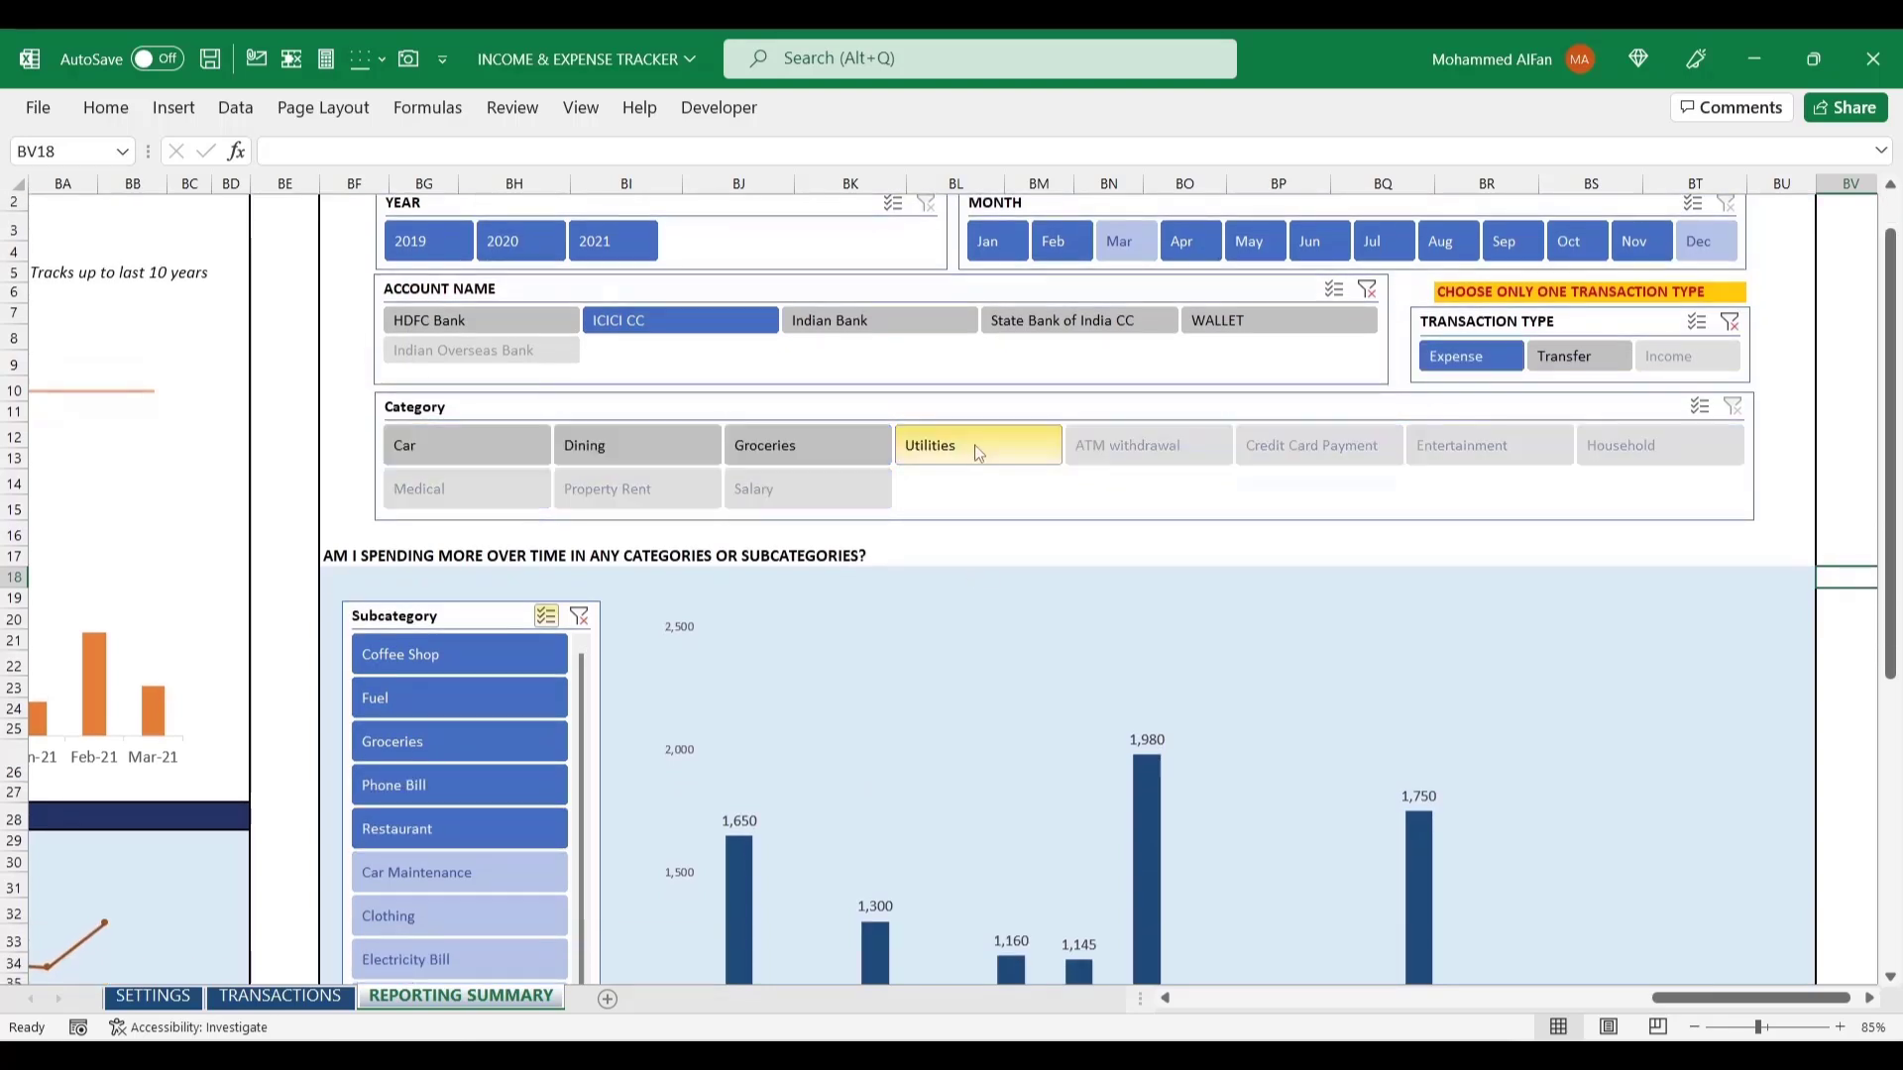
pyautogui.click(959, 448)
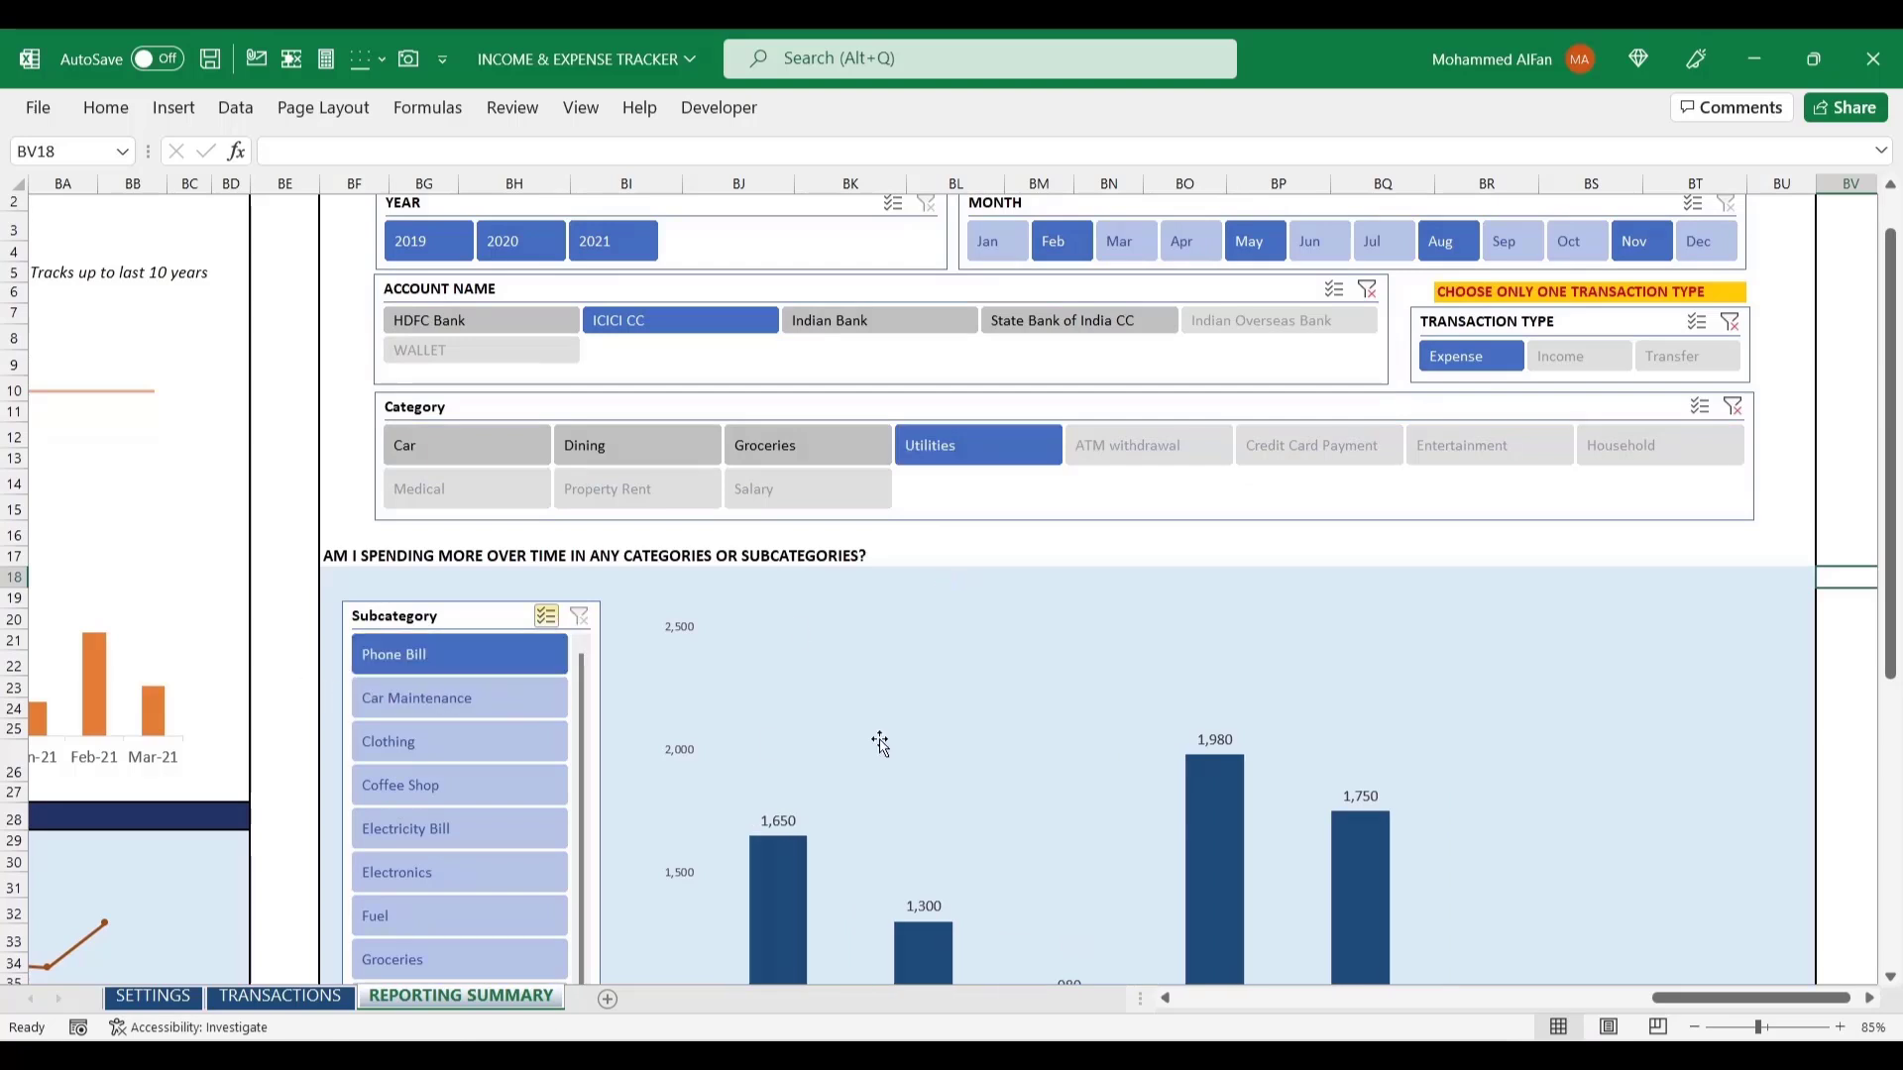
pyautogui.scroll(-5, 843, 813)
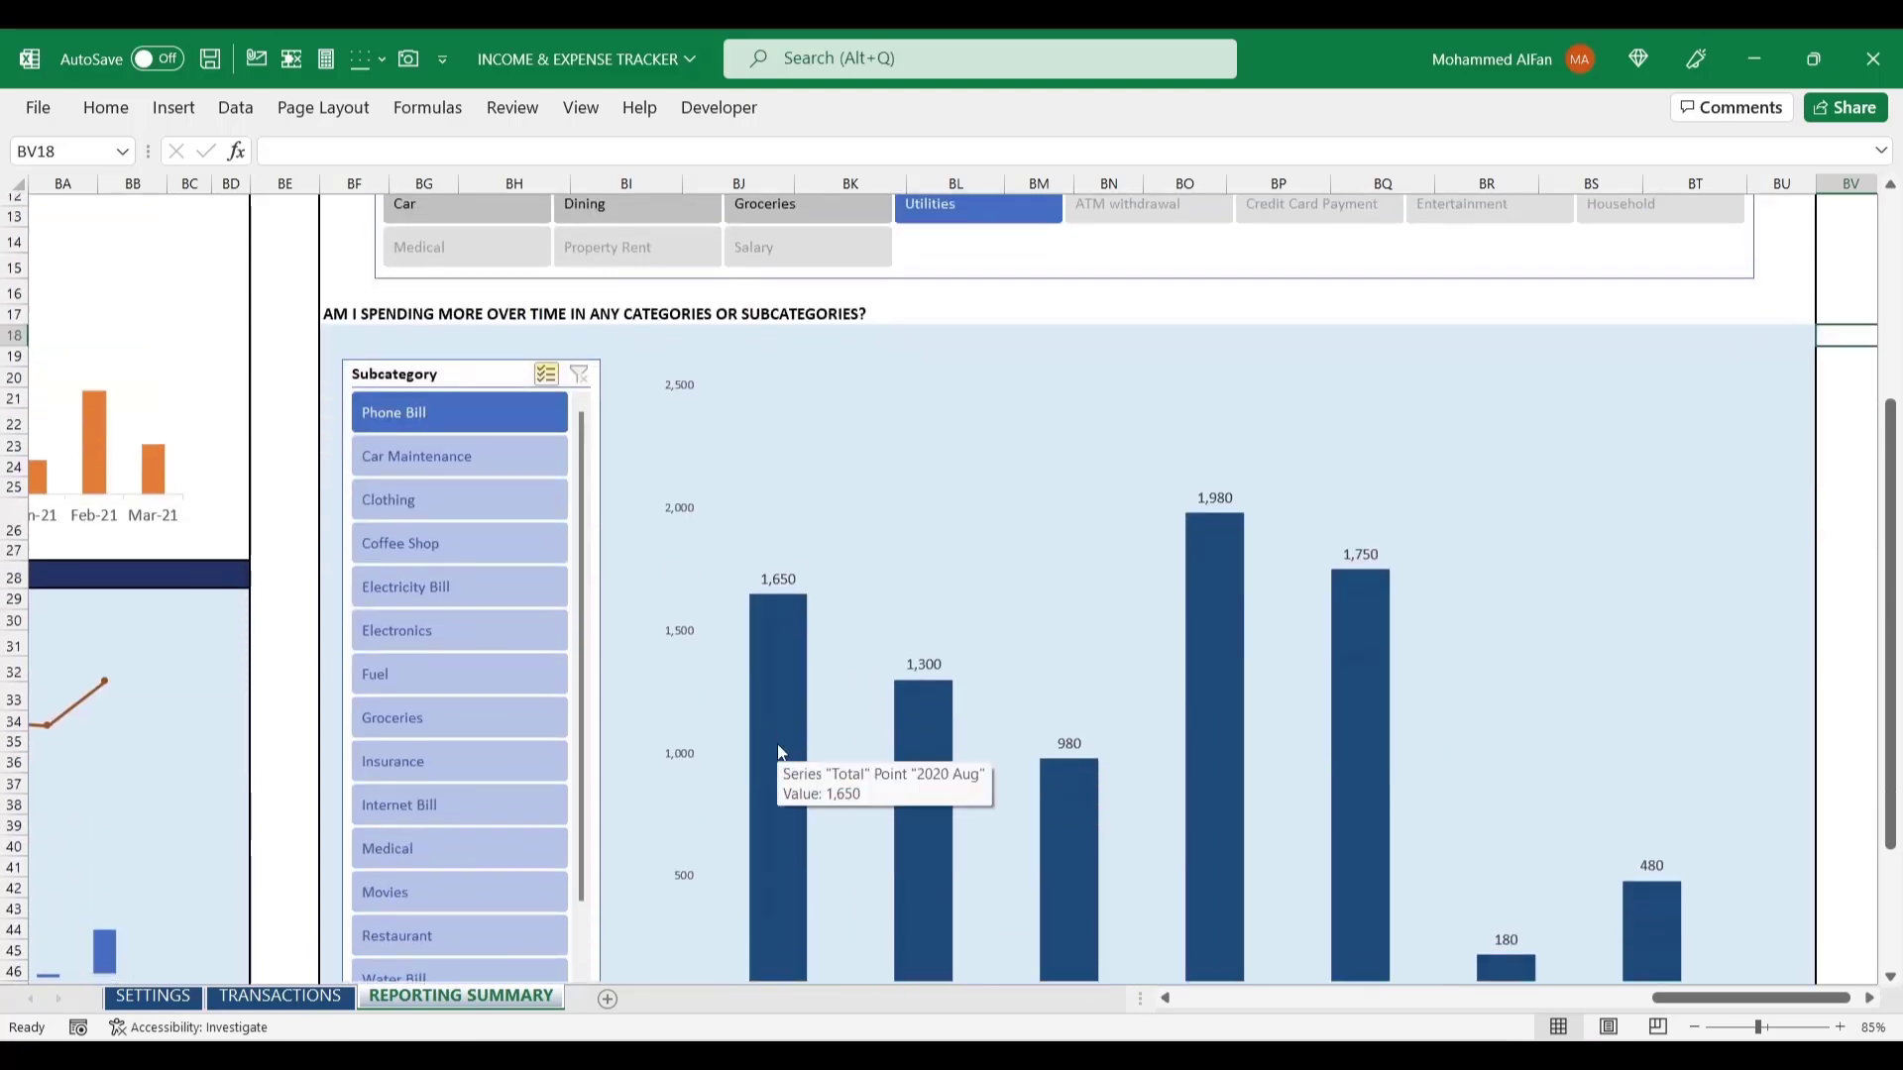
pyautogui.scroll(-1, 783, 871)
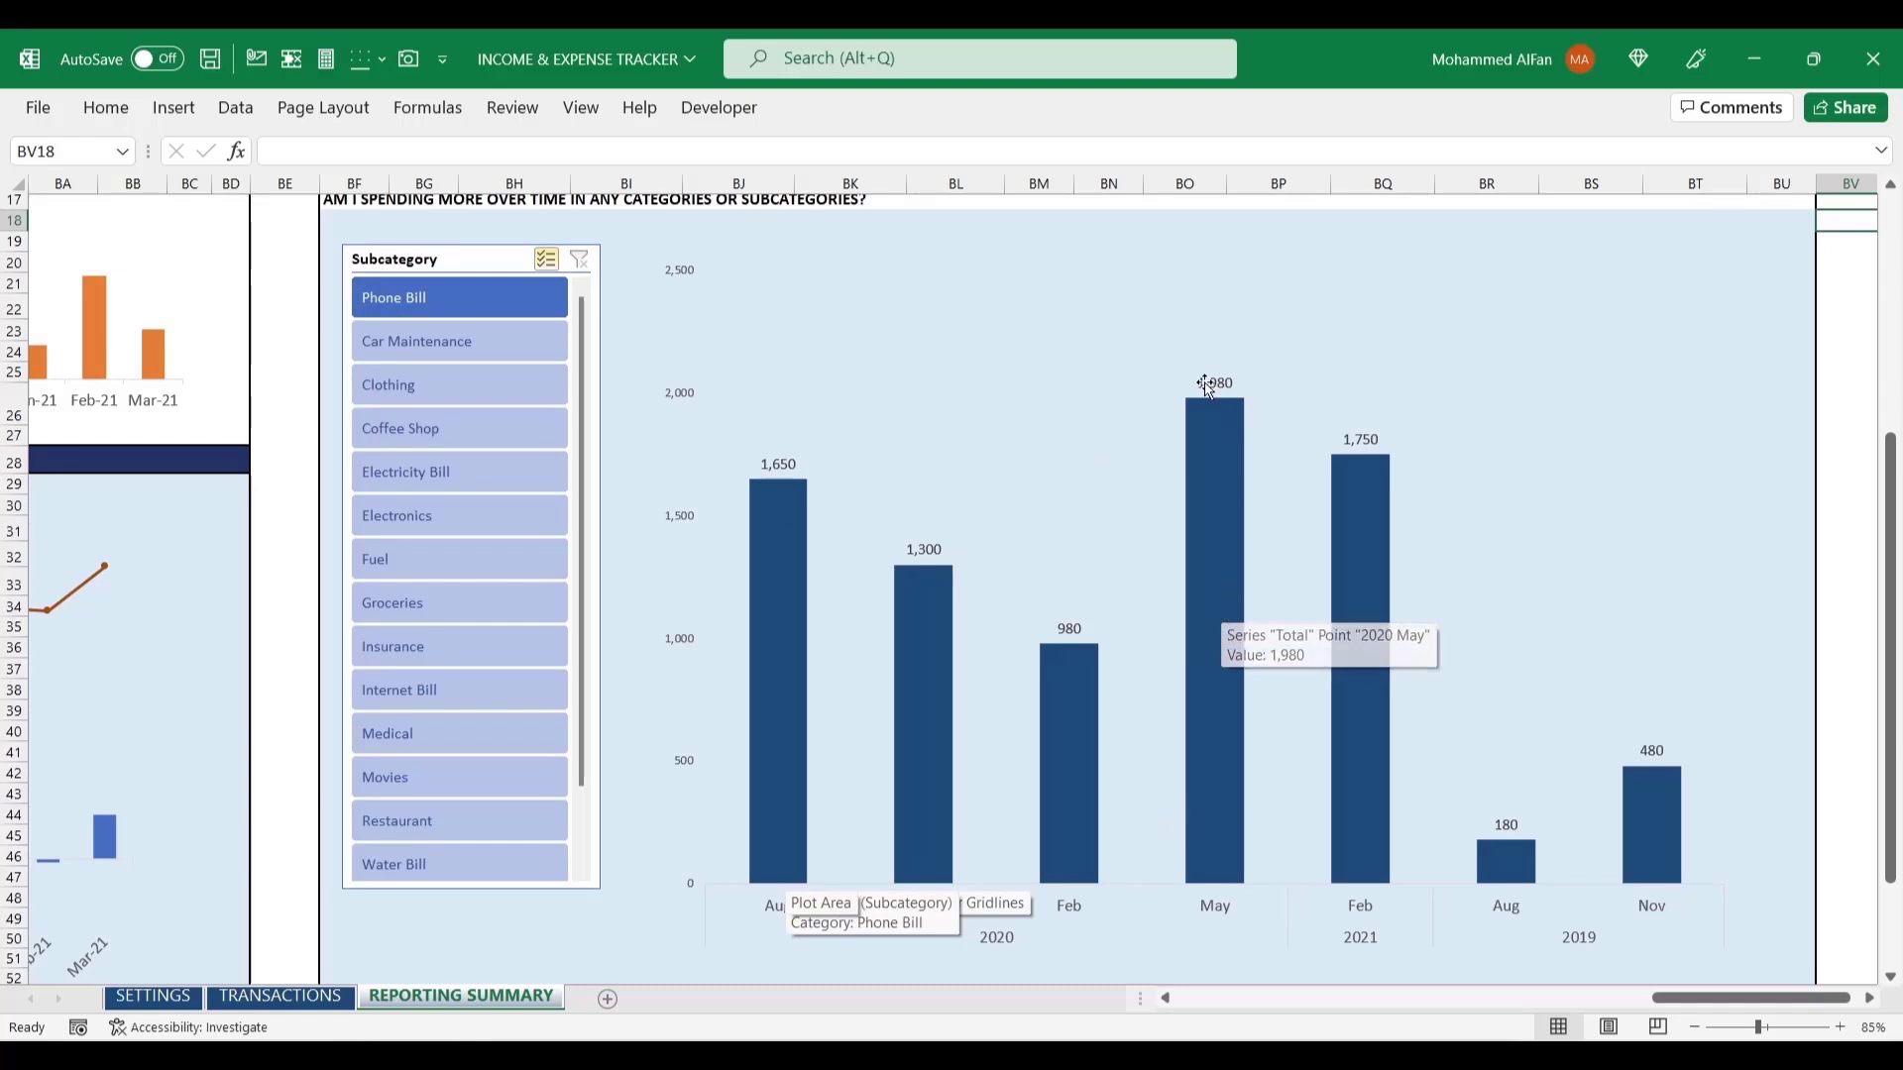
pyautogui.moveTo(1227, 462)
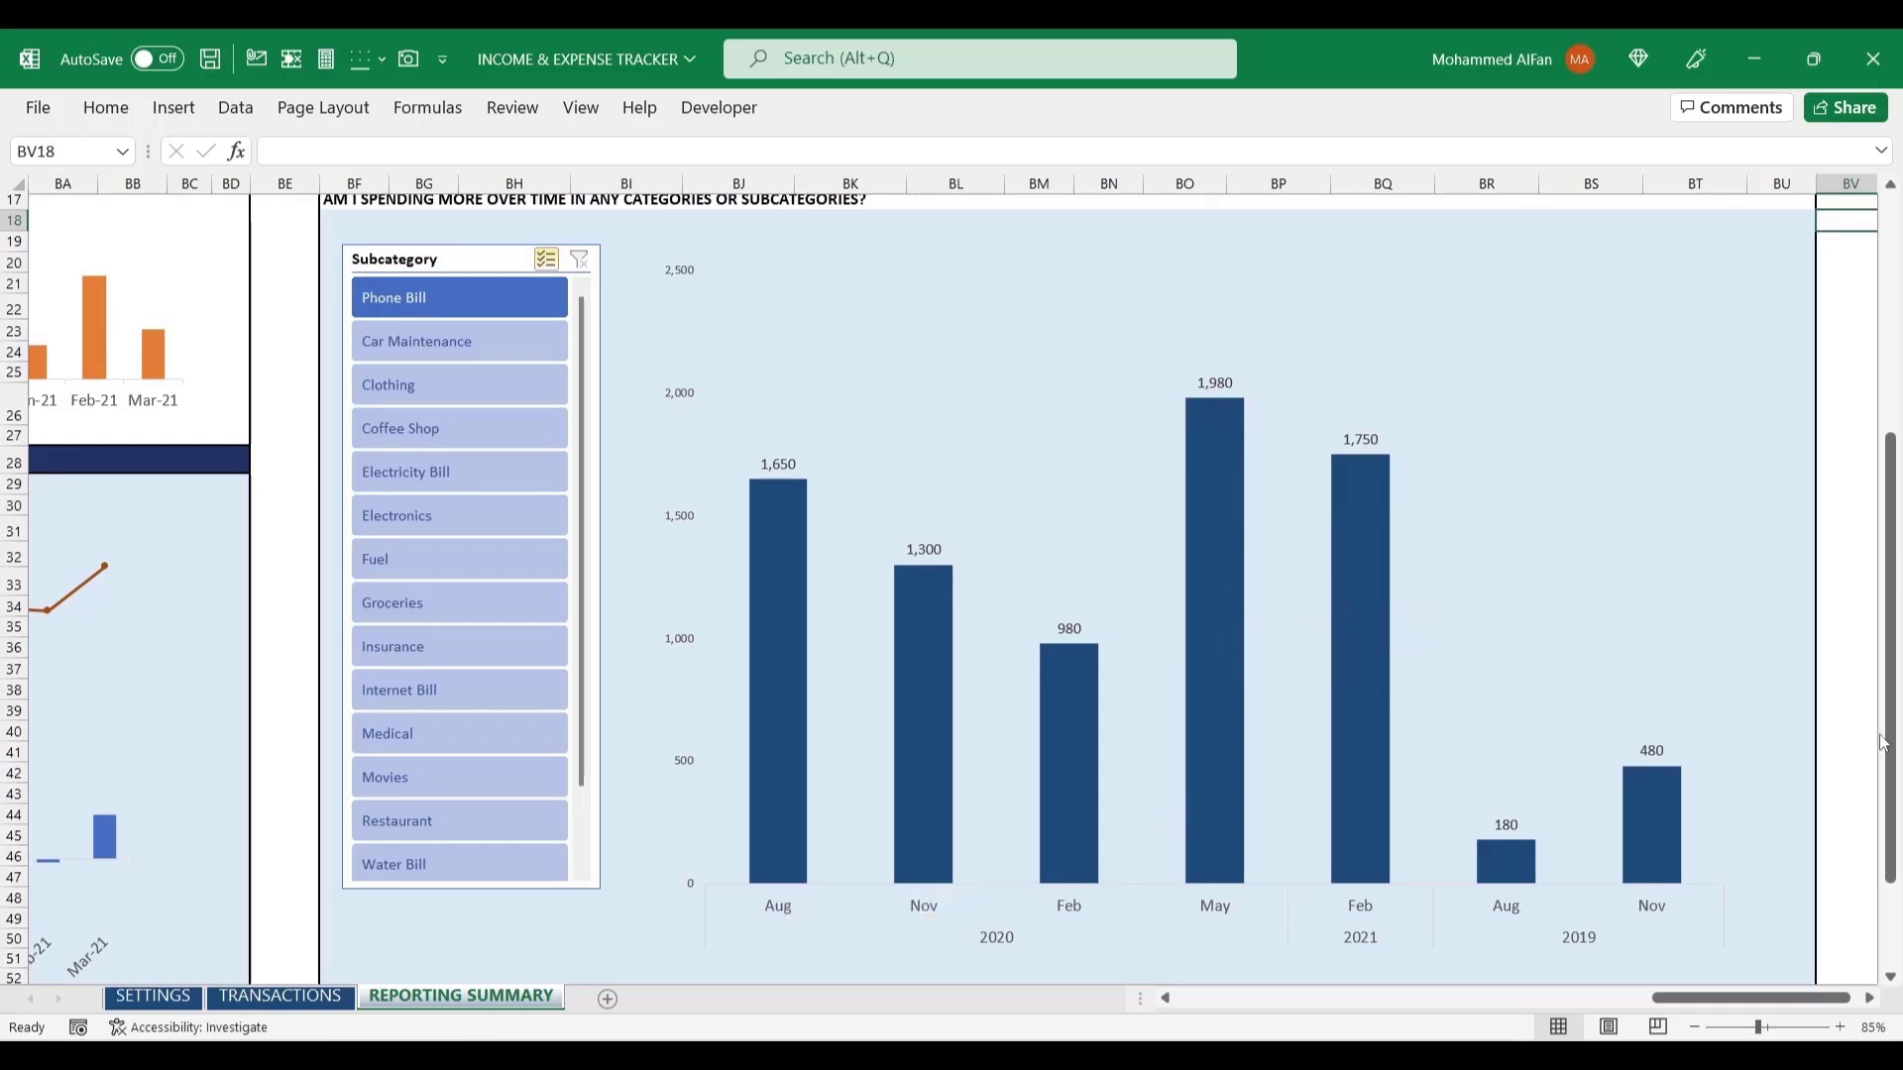
pyautogui.moveTo(1896, 760); pyautogui.dragTo(1884, 446)
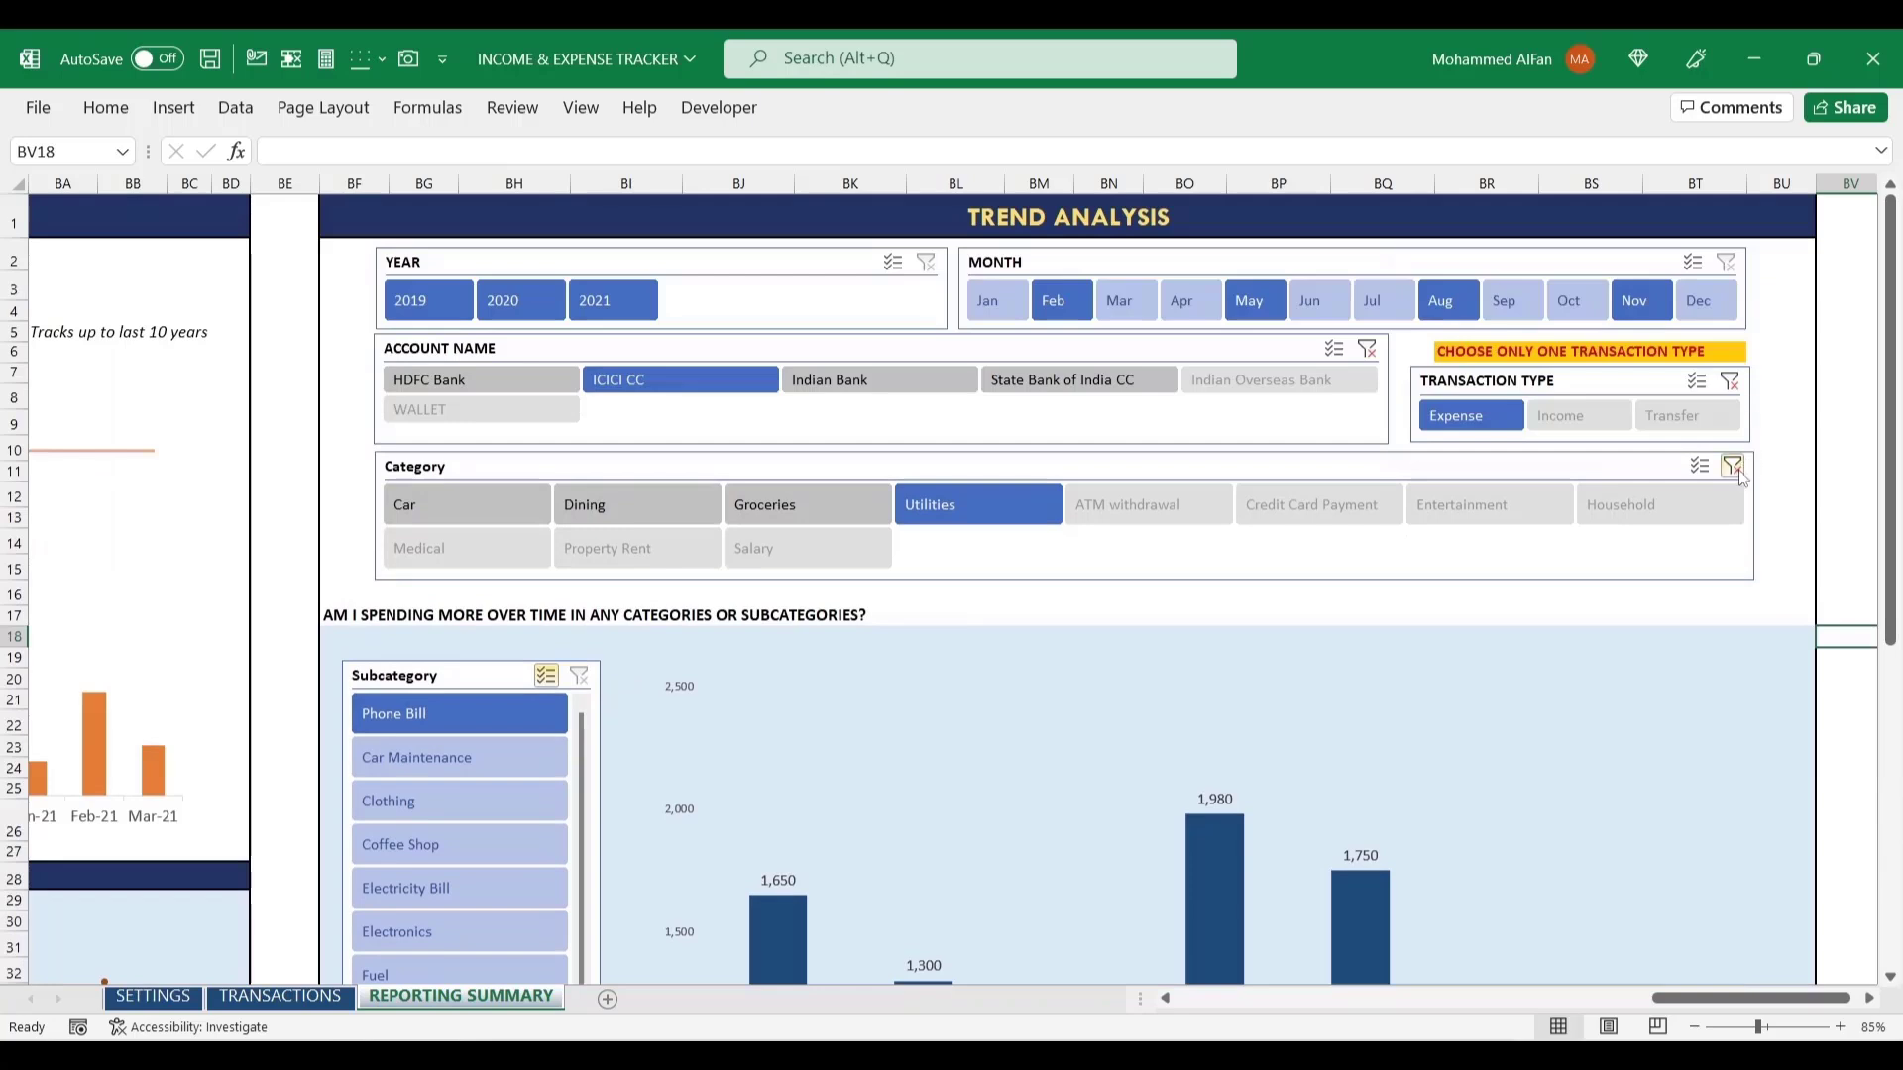
# - Clear Category and type filters, then filter to 2019 Utilities expenses excluding Phone Bill
pyautogui.click(1732, 464)
pyautogui.click(1744, 385)
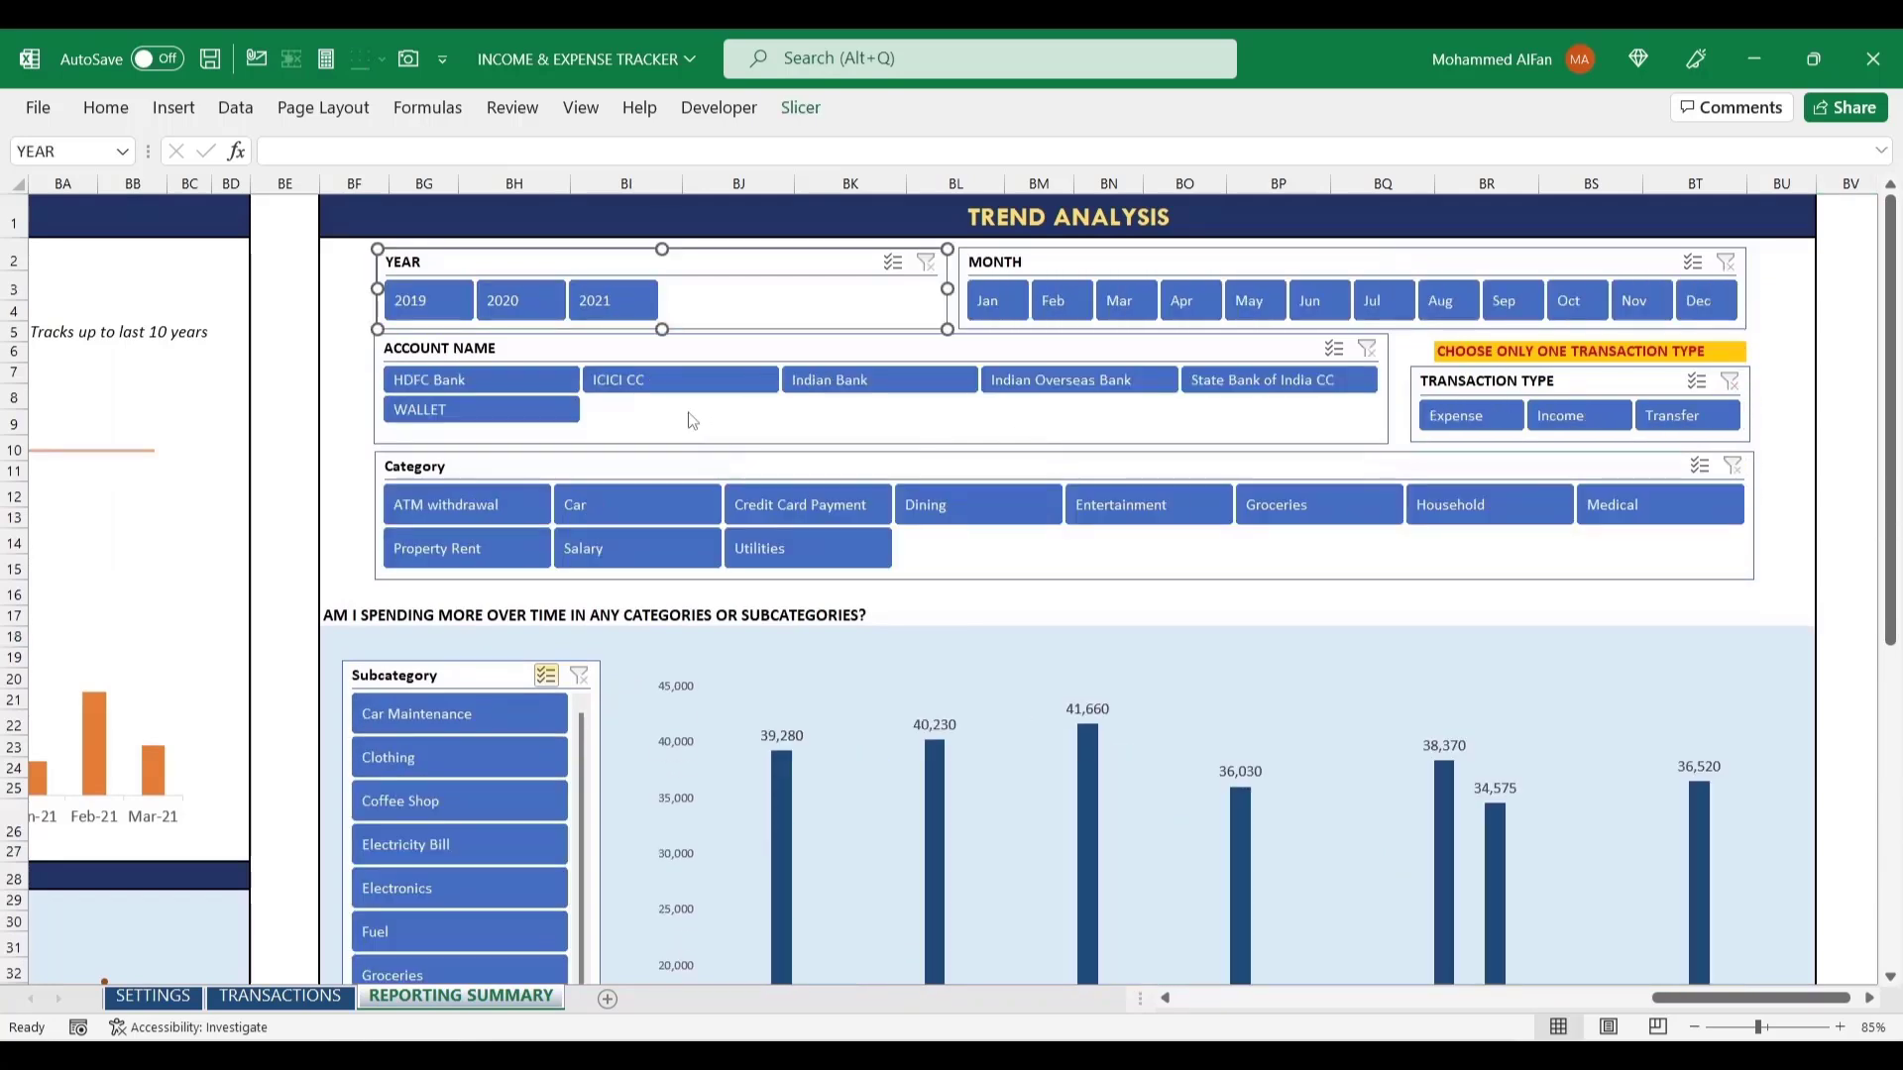
pyautogui.click(436, 300)
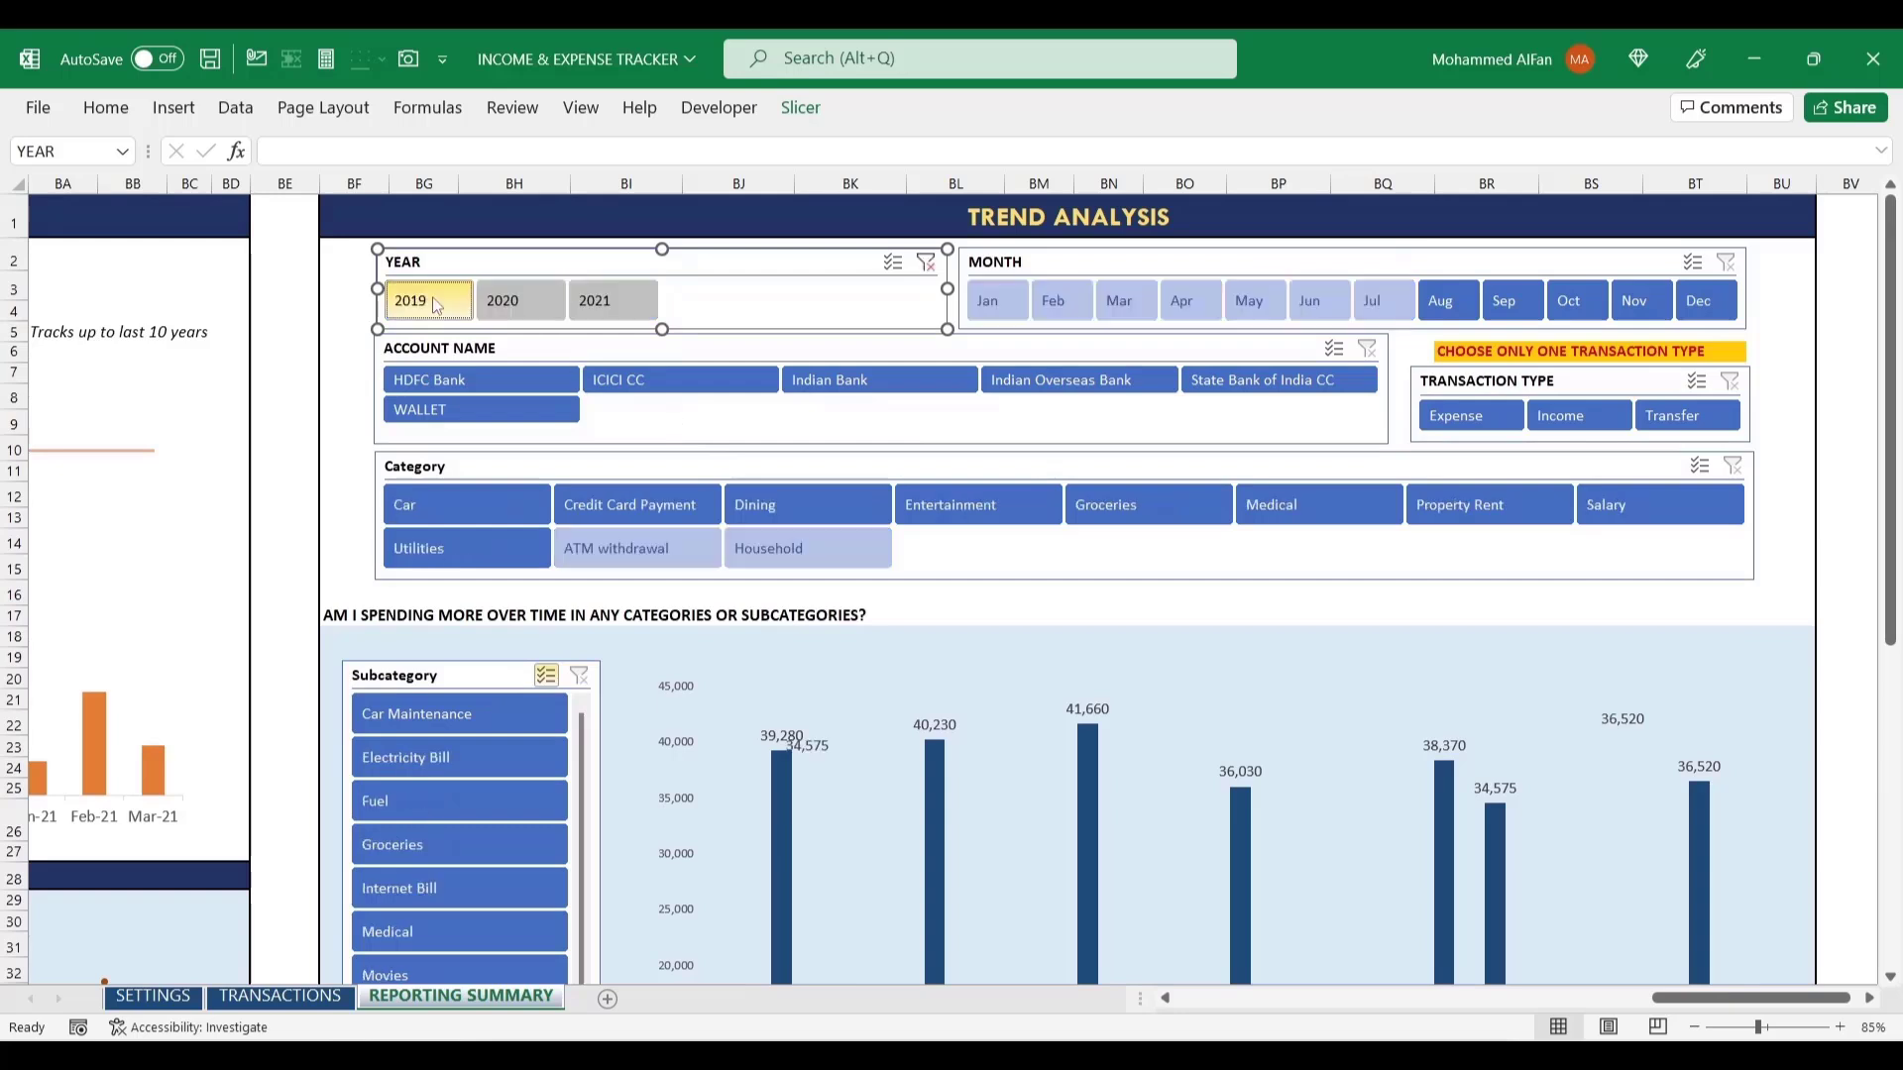
pyautogui.click(1487, 419)
pyautogui.click(1308, 506)
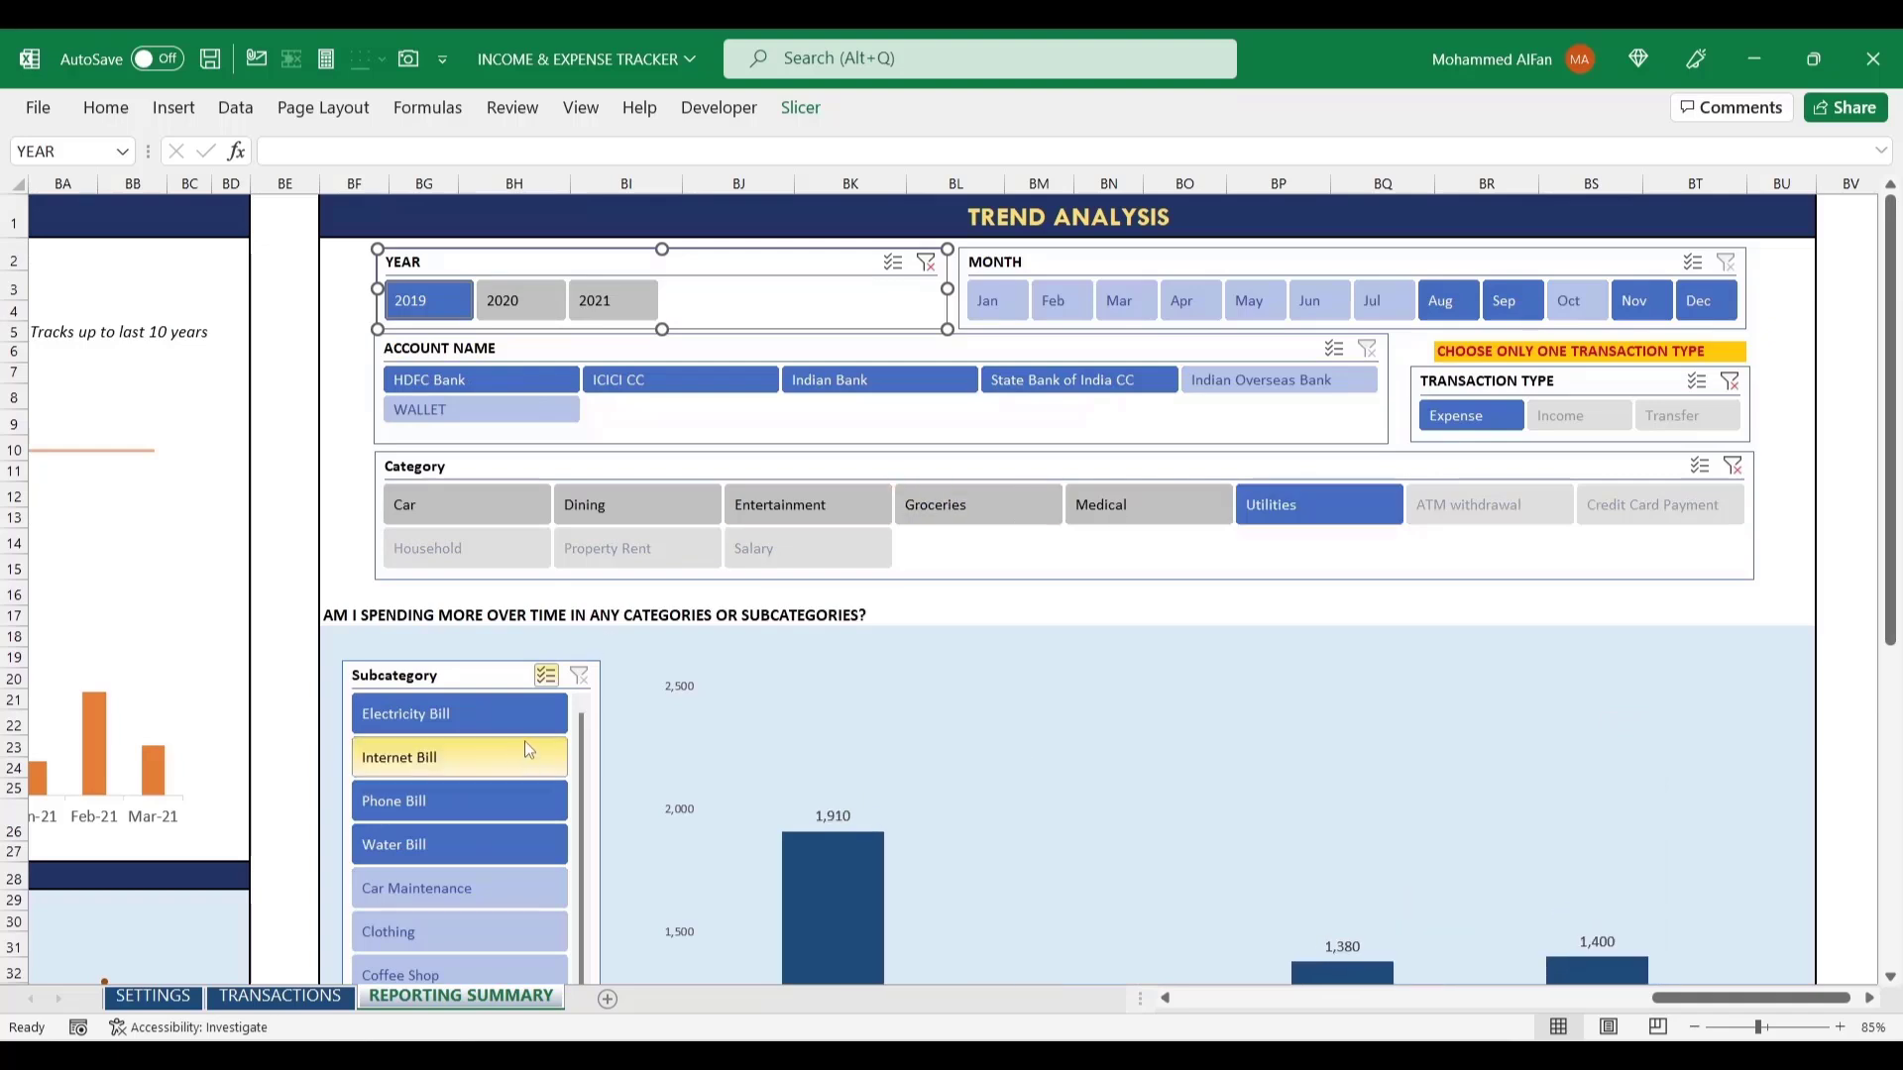
pyautogui.click(479, 800)
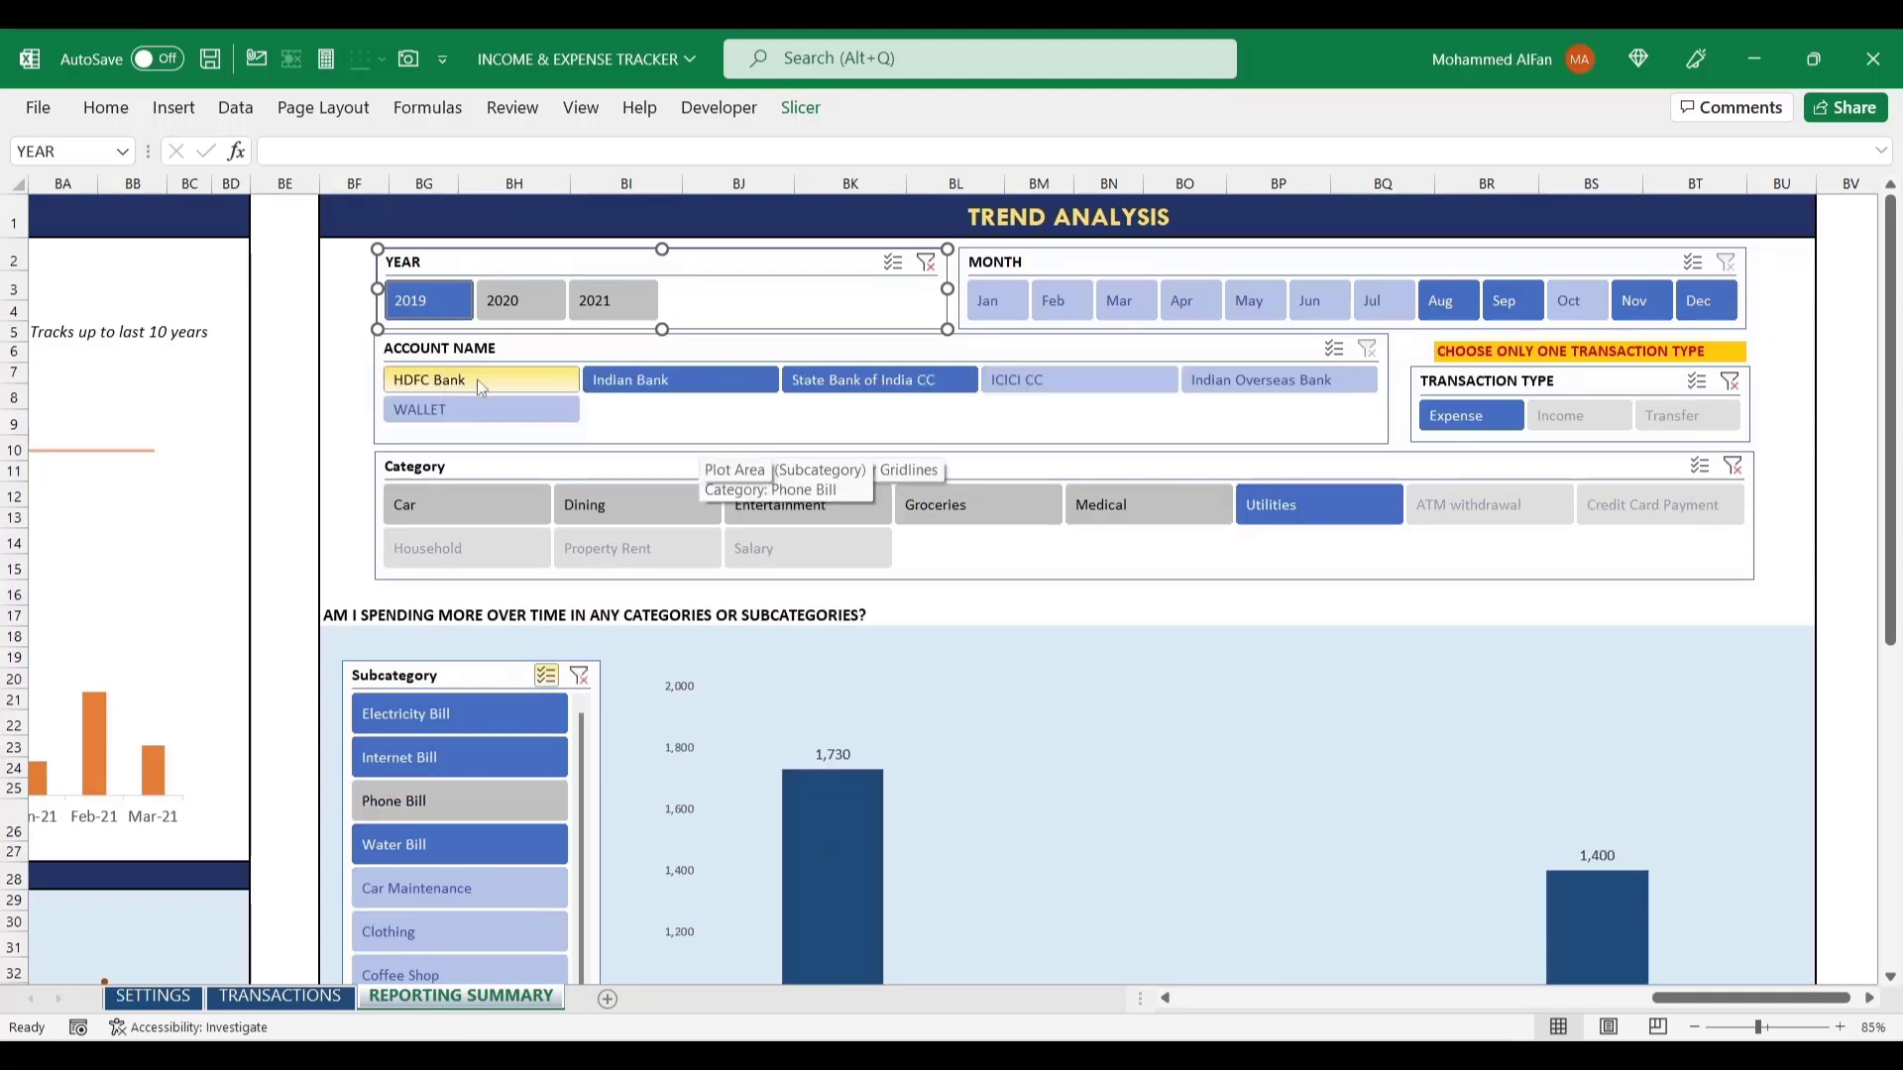
pyautogui.moveTo(1891, 379); pyautogui.dragTo(1891, 606)
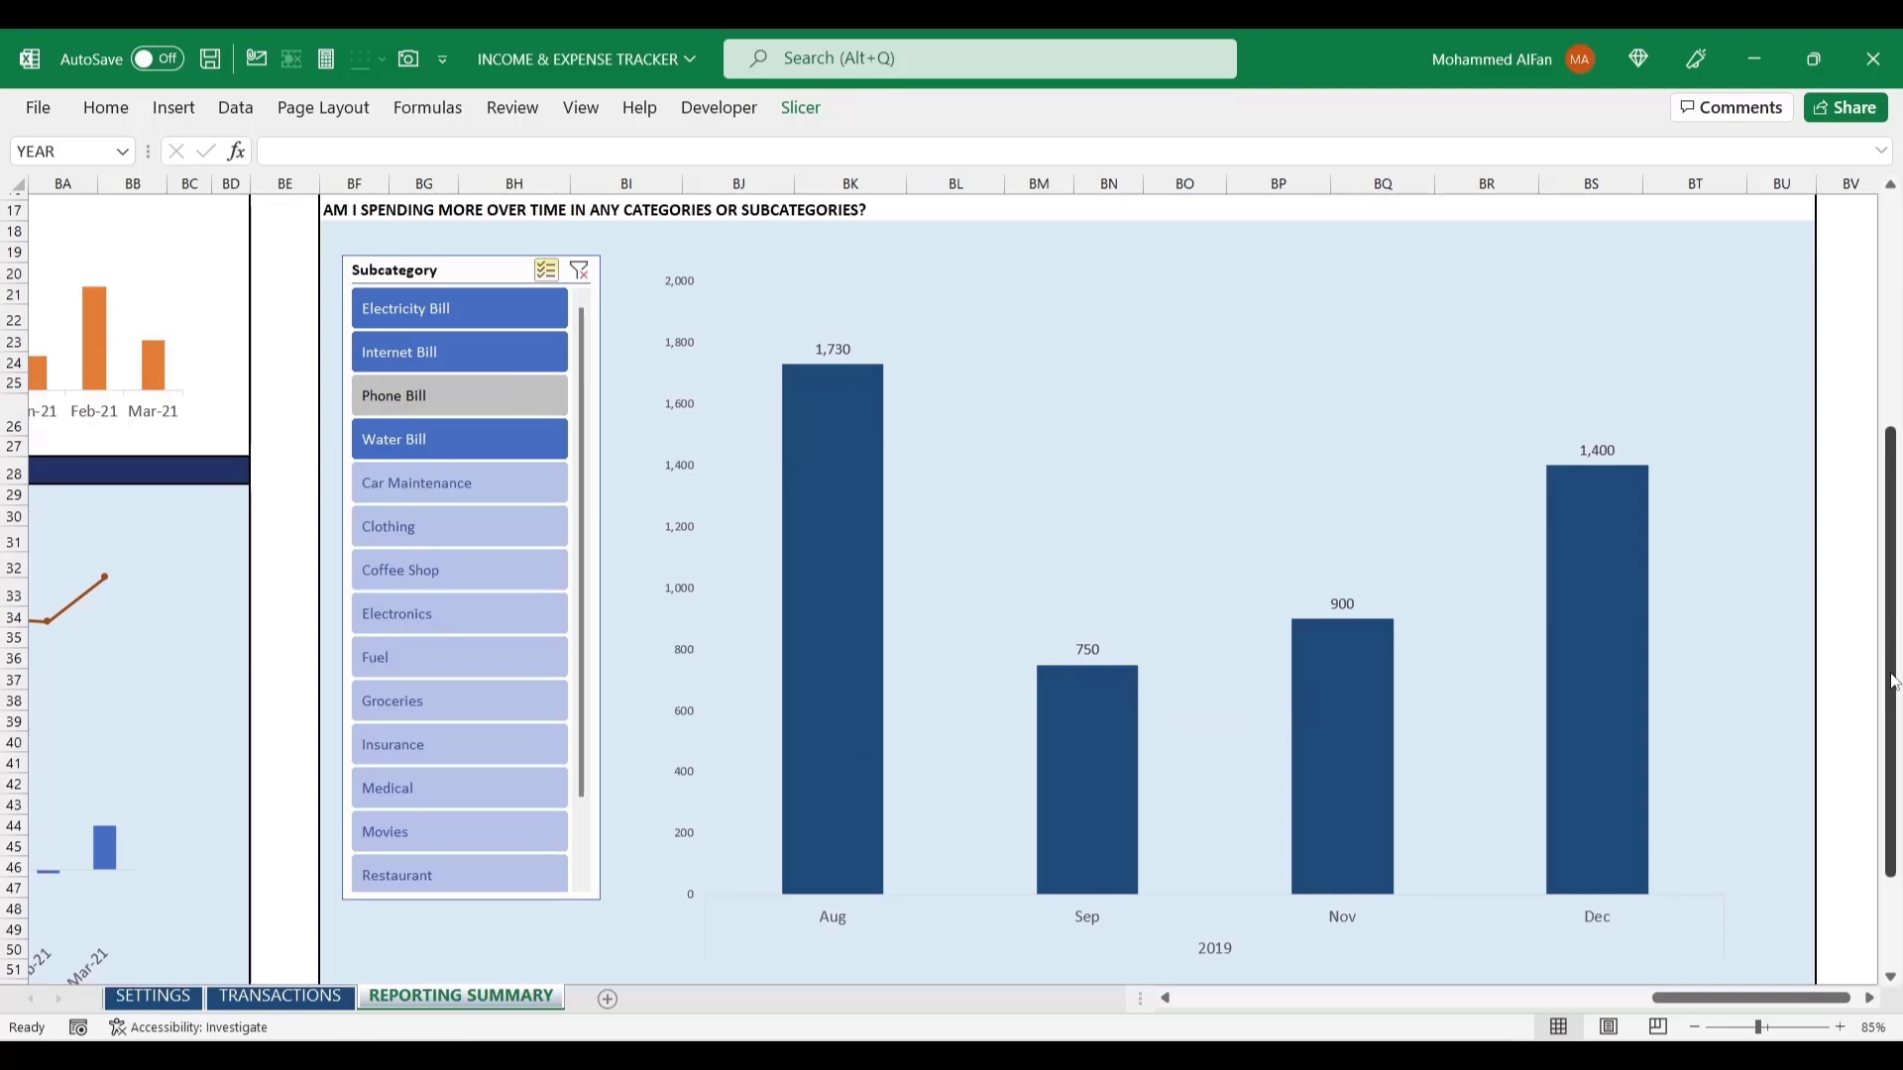
pyautogui.moveTo(1893, 682); pyautogui.dragTo(1891, 449)
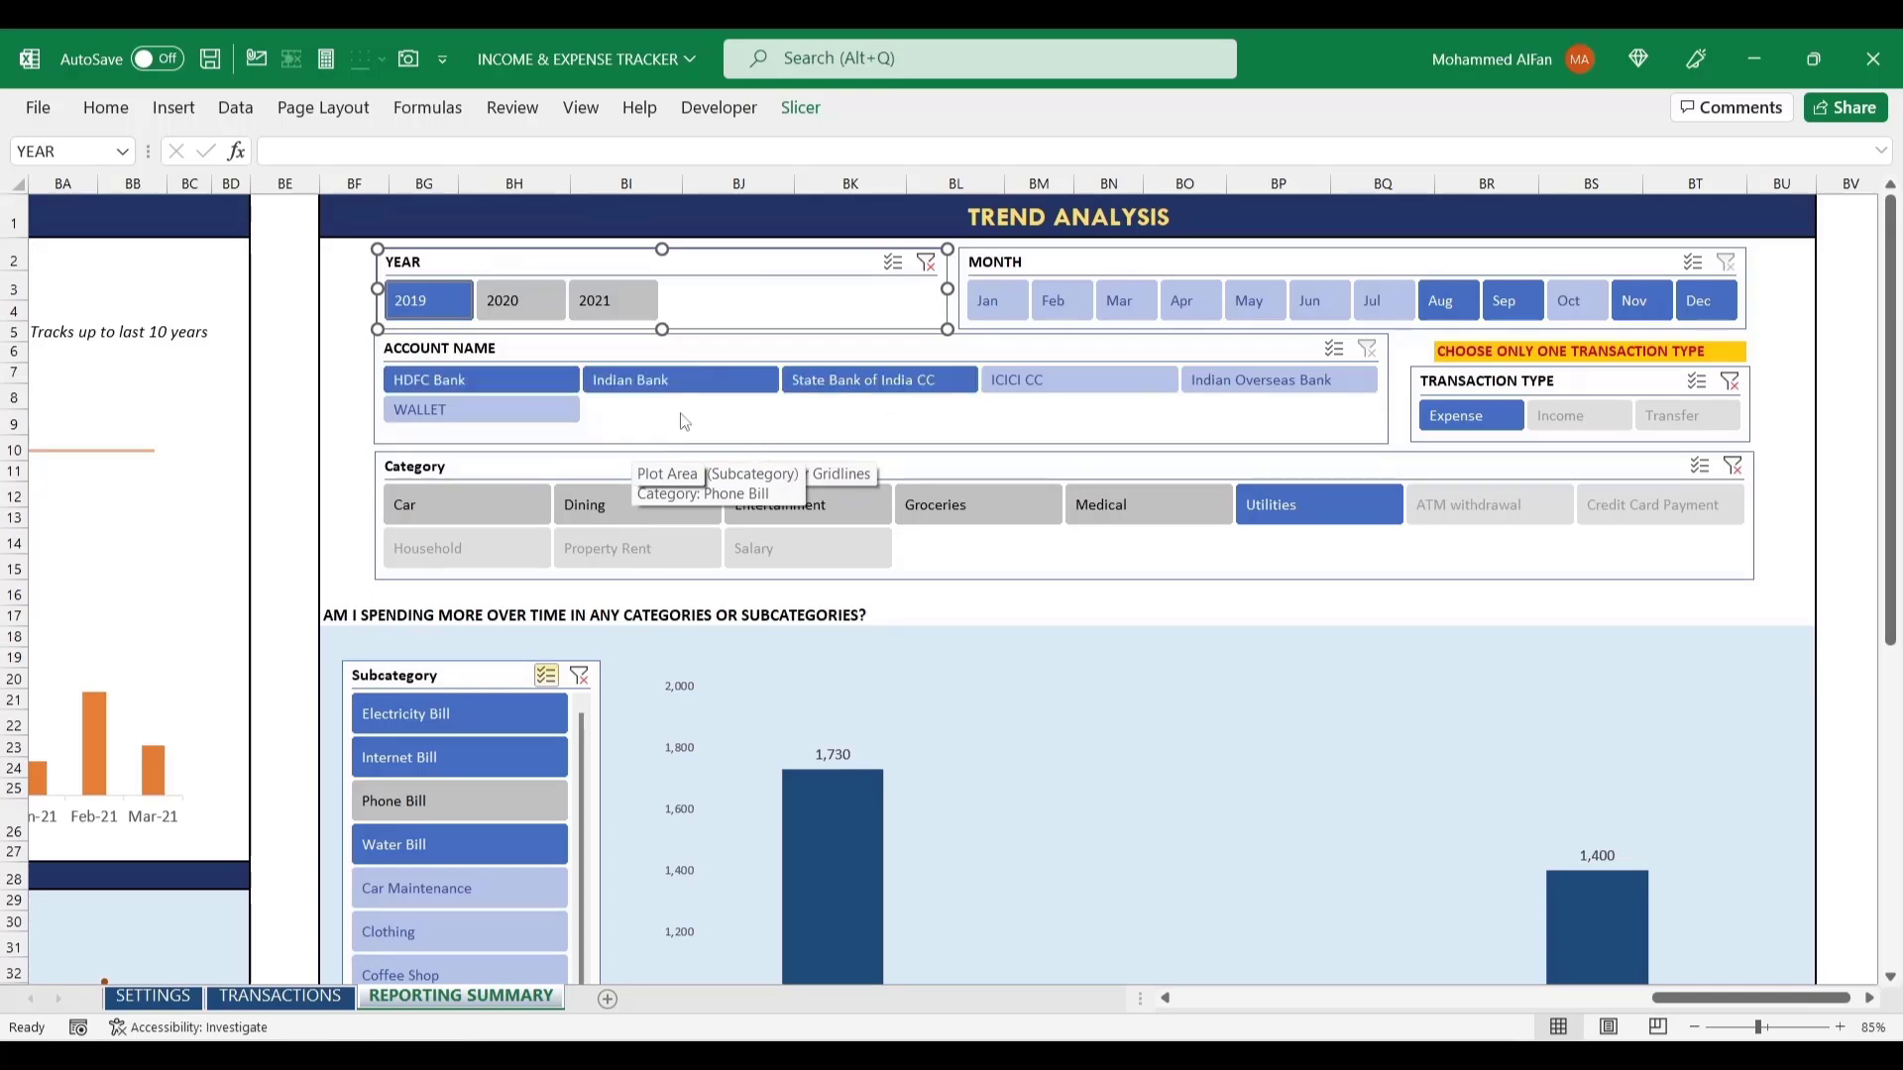
# - Filter accounts to HDFC Bank, then Indian Bank, and clear the Year and Category filters
pyautogui.click(526, 386)
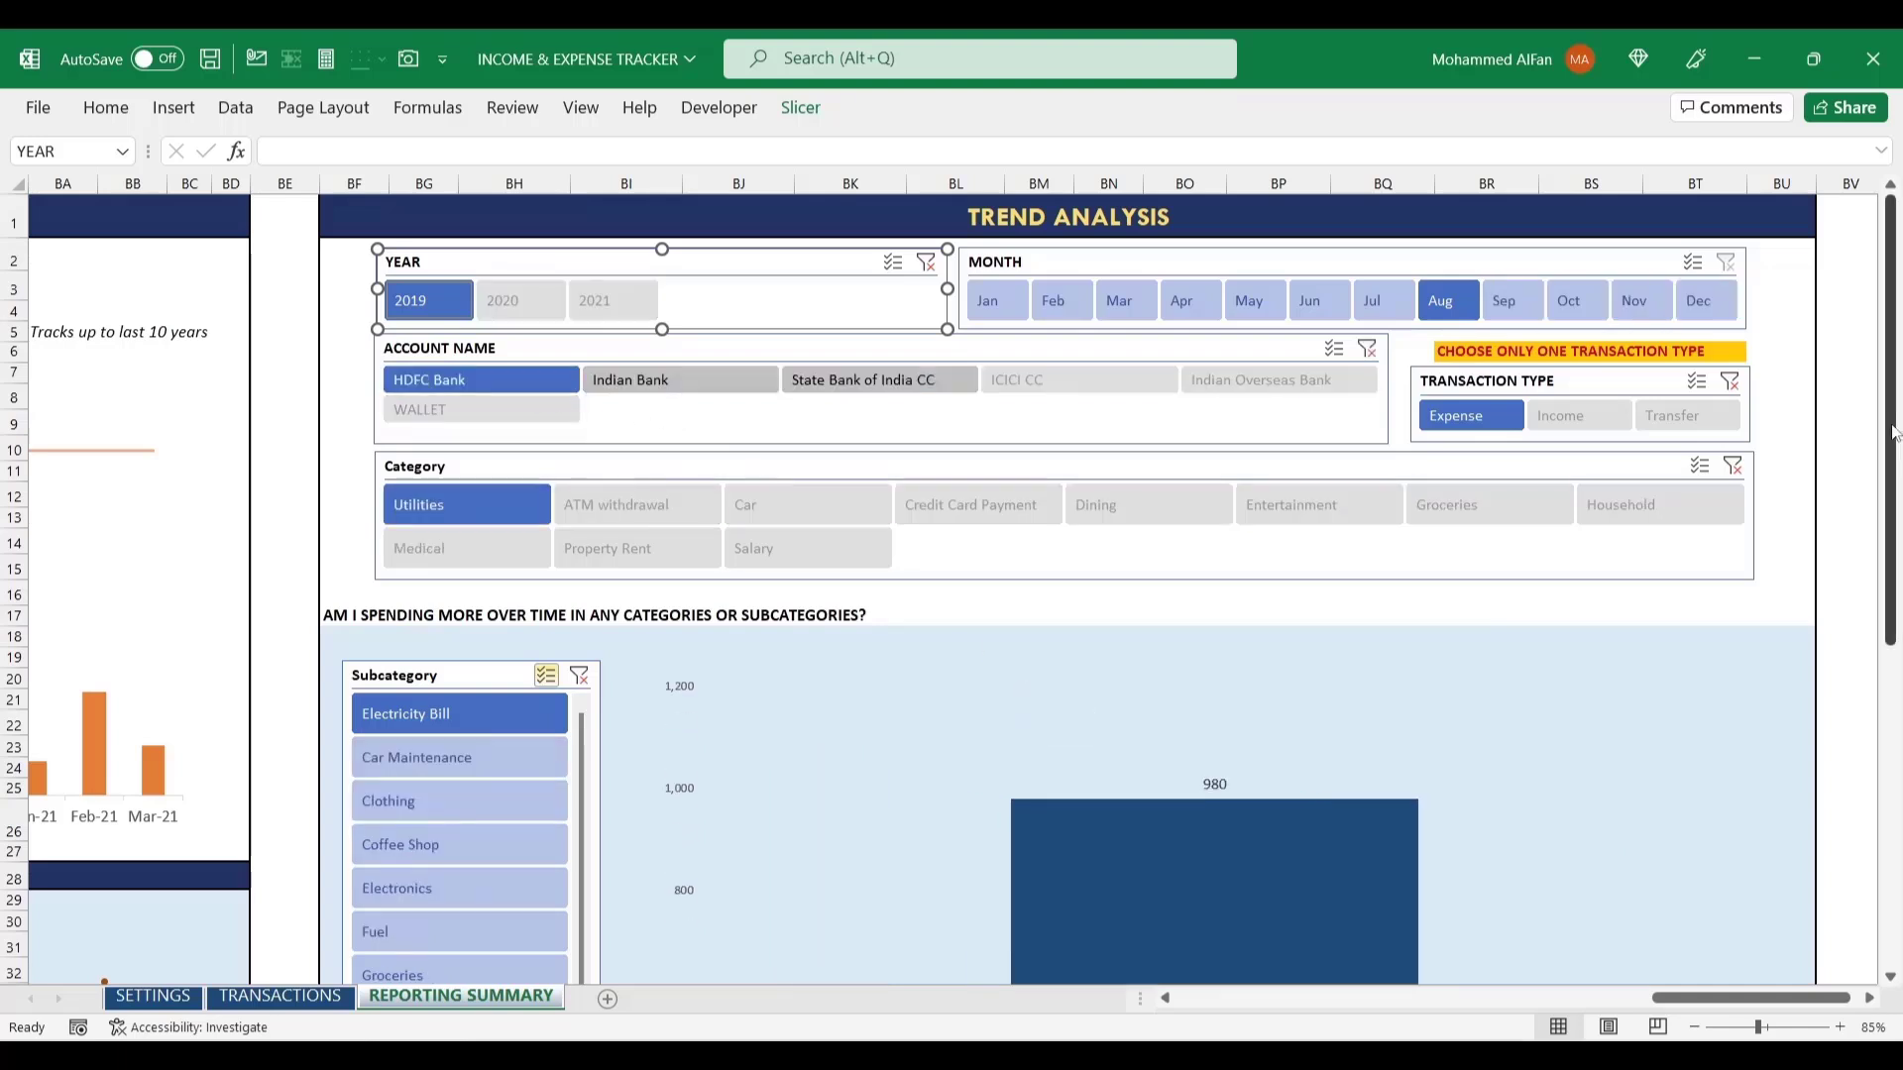
pyautogui.scroll(-6, 1775, 417)
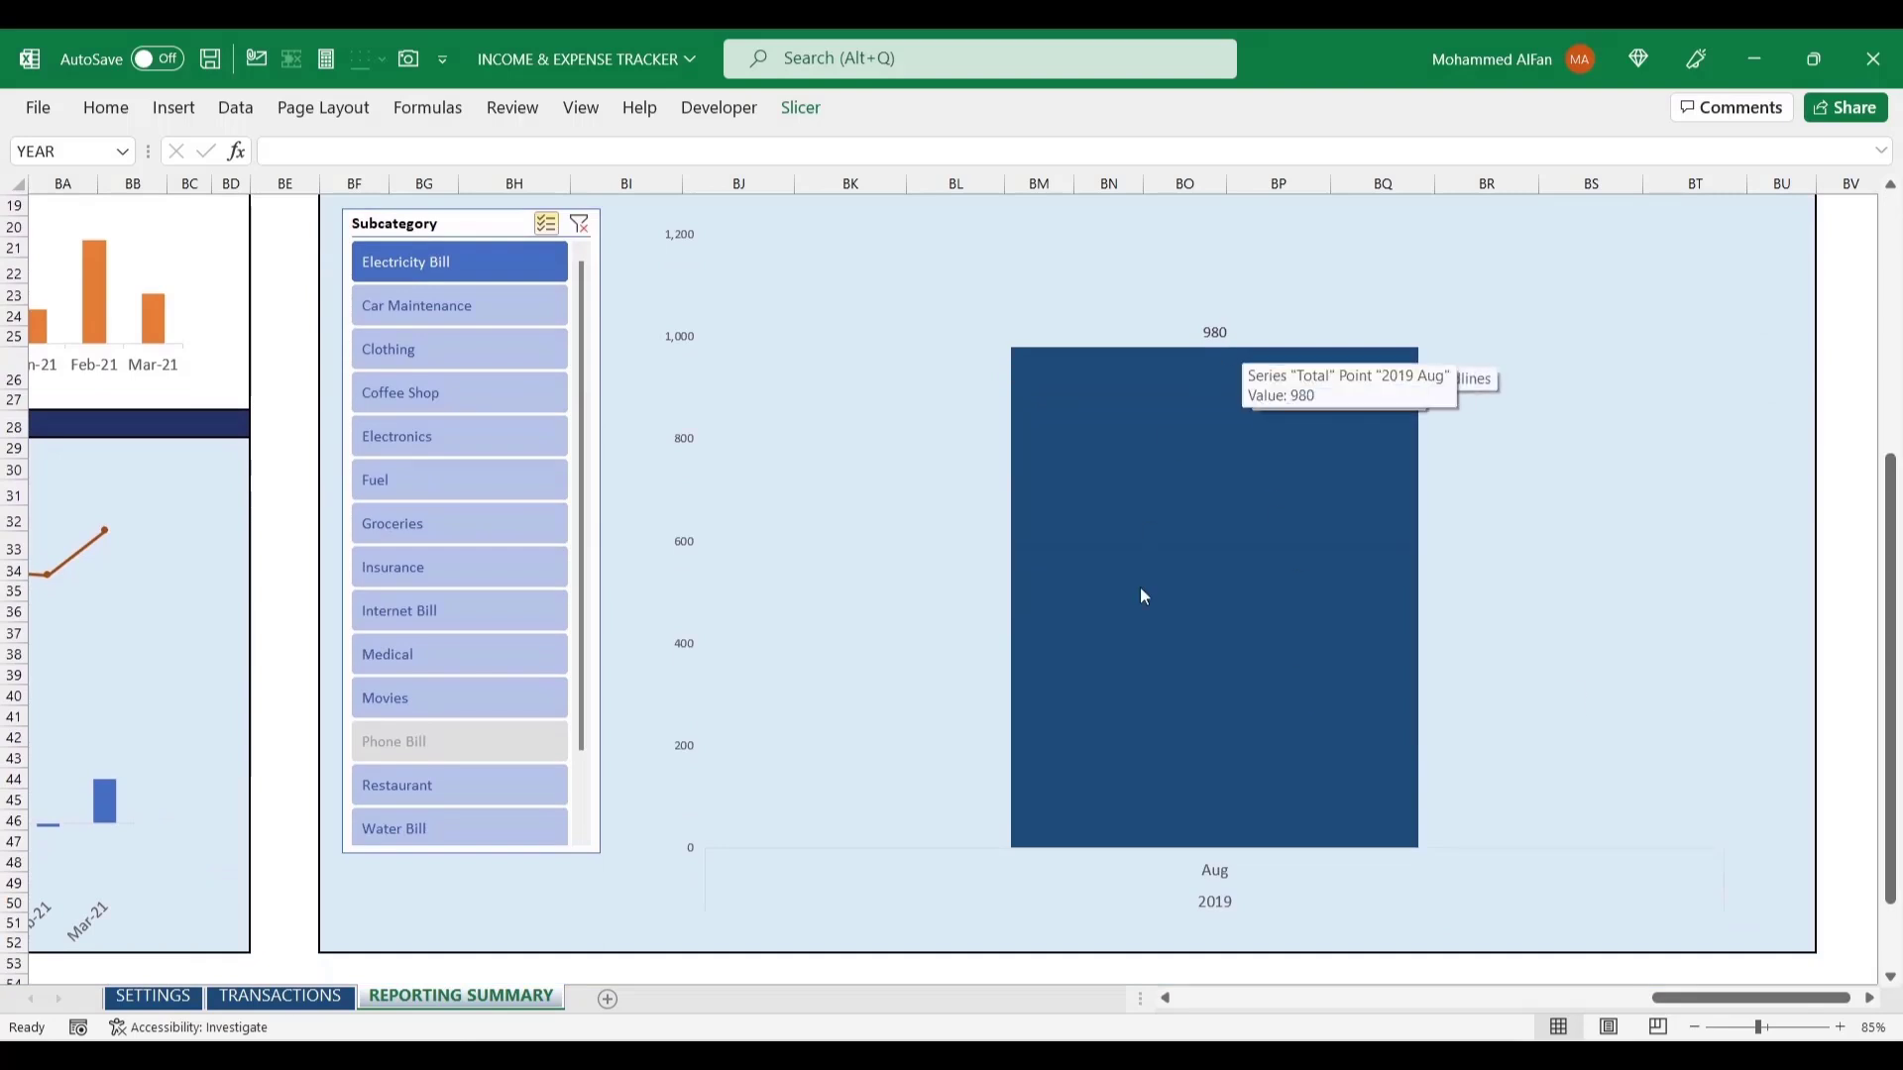
pyautogui.scroll(6, 1784, 606)
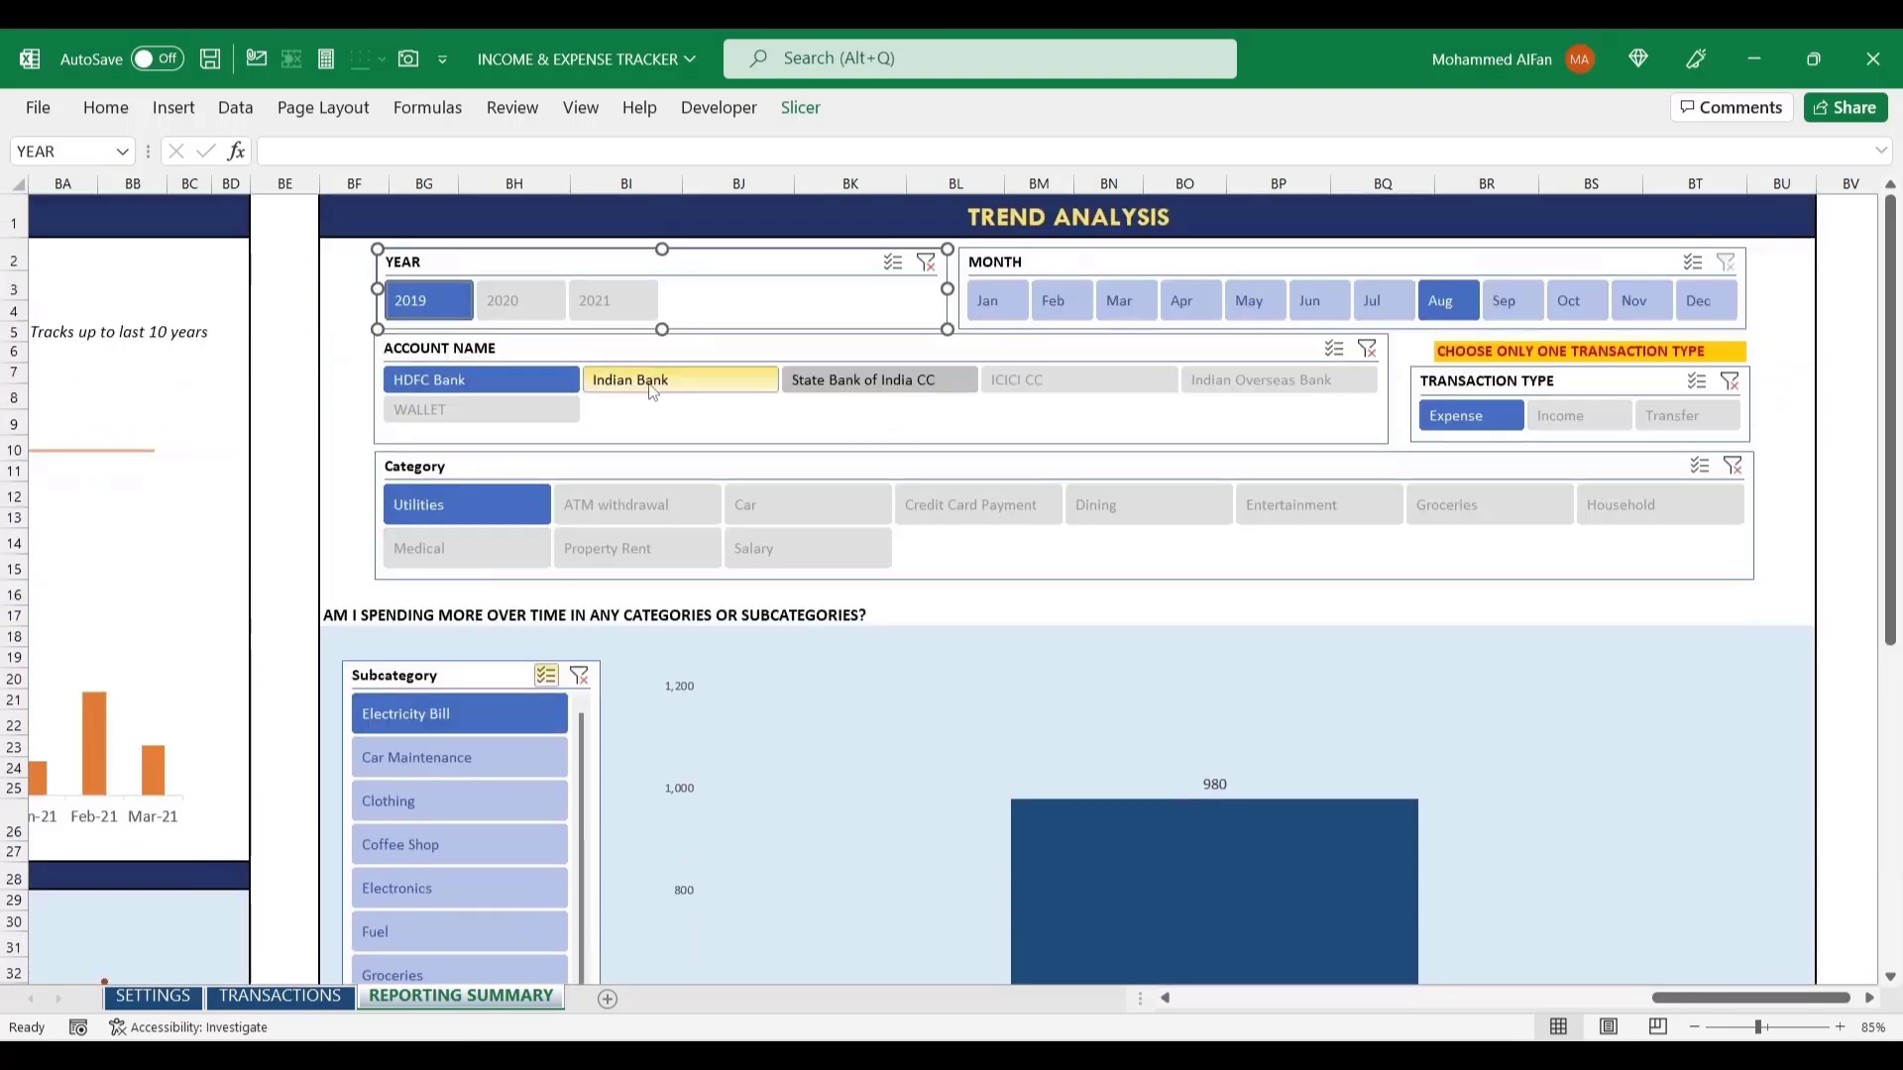
pyautogui.click(680, 379)
pyautogui.moveTo(1888, 371); pyautogui.dragTo(1894, 580)
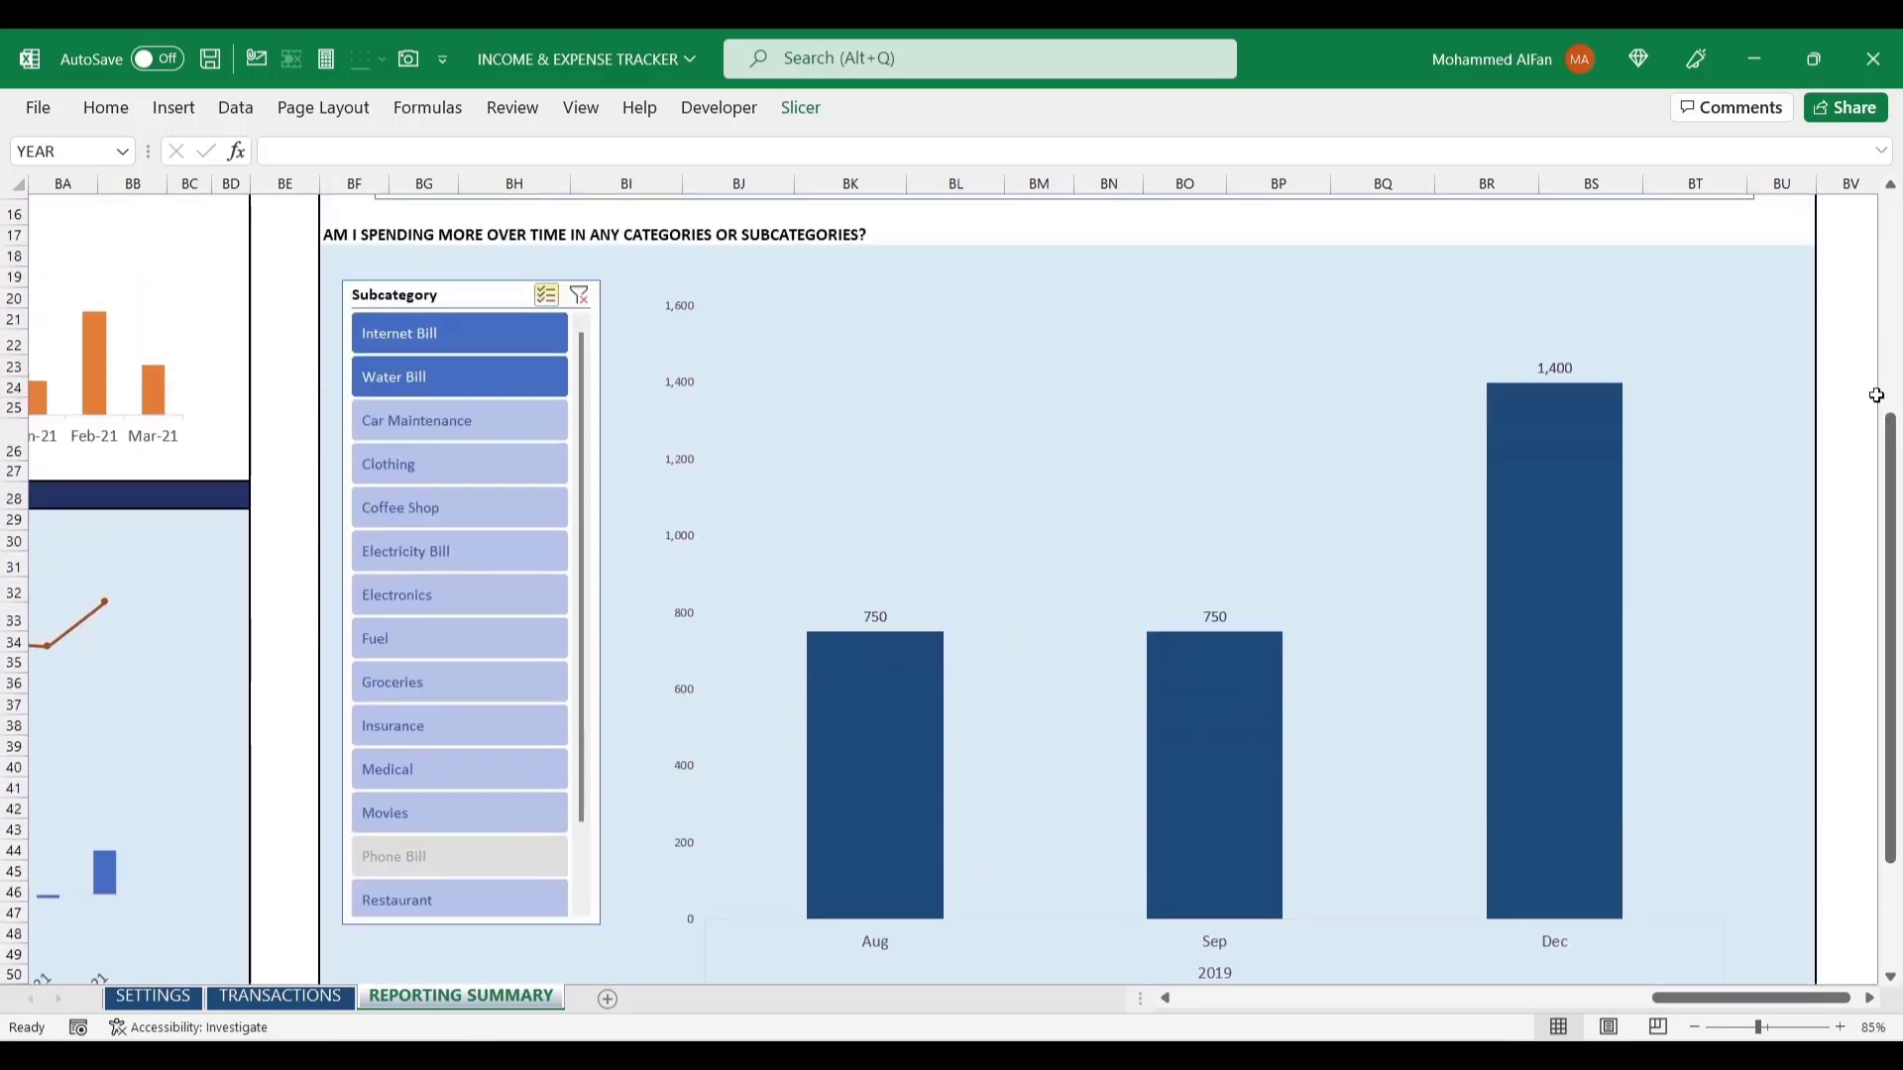
pyautogui.moveTo(1891, 580); pyautogui.dragTo(1898, 238)
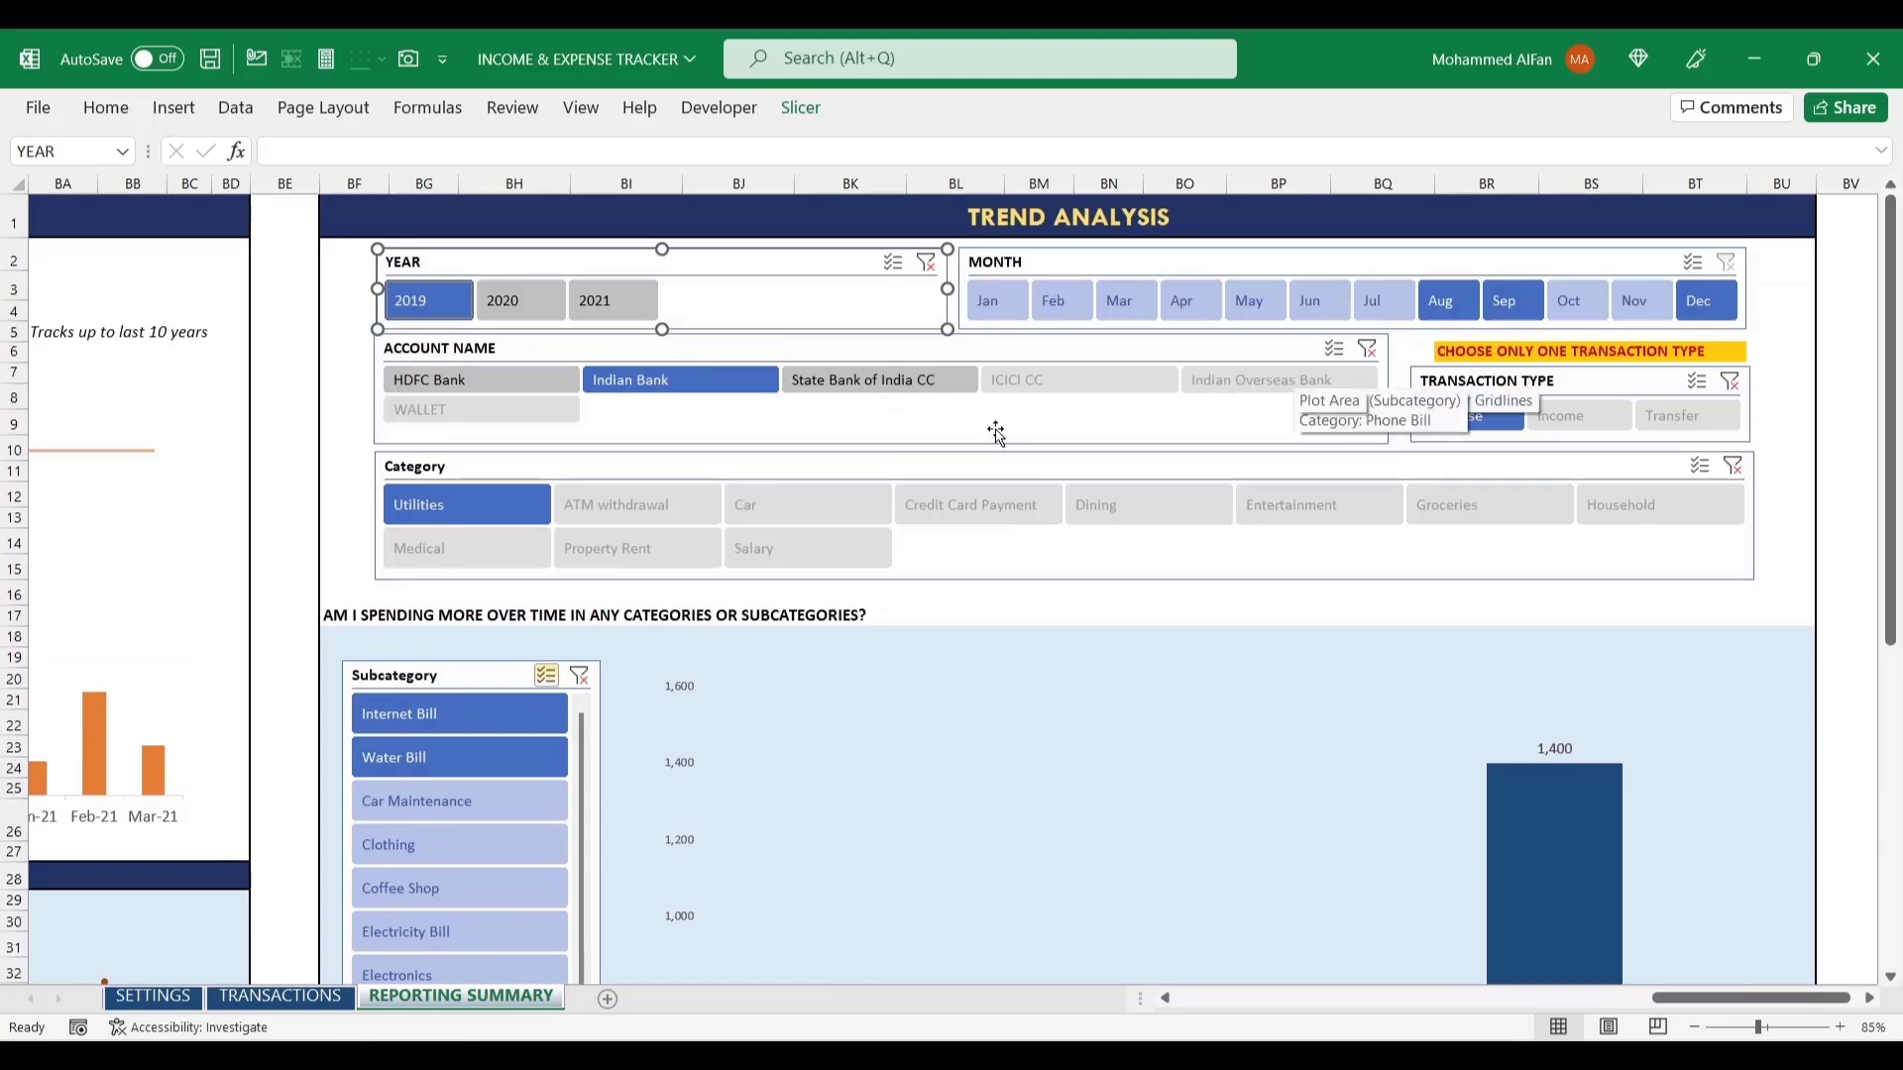
pyautogui.click(925, 262)
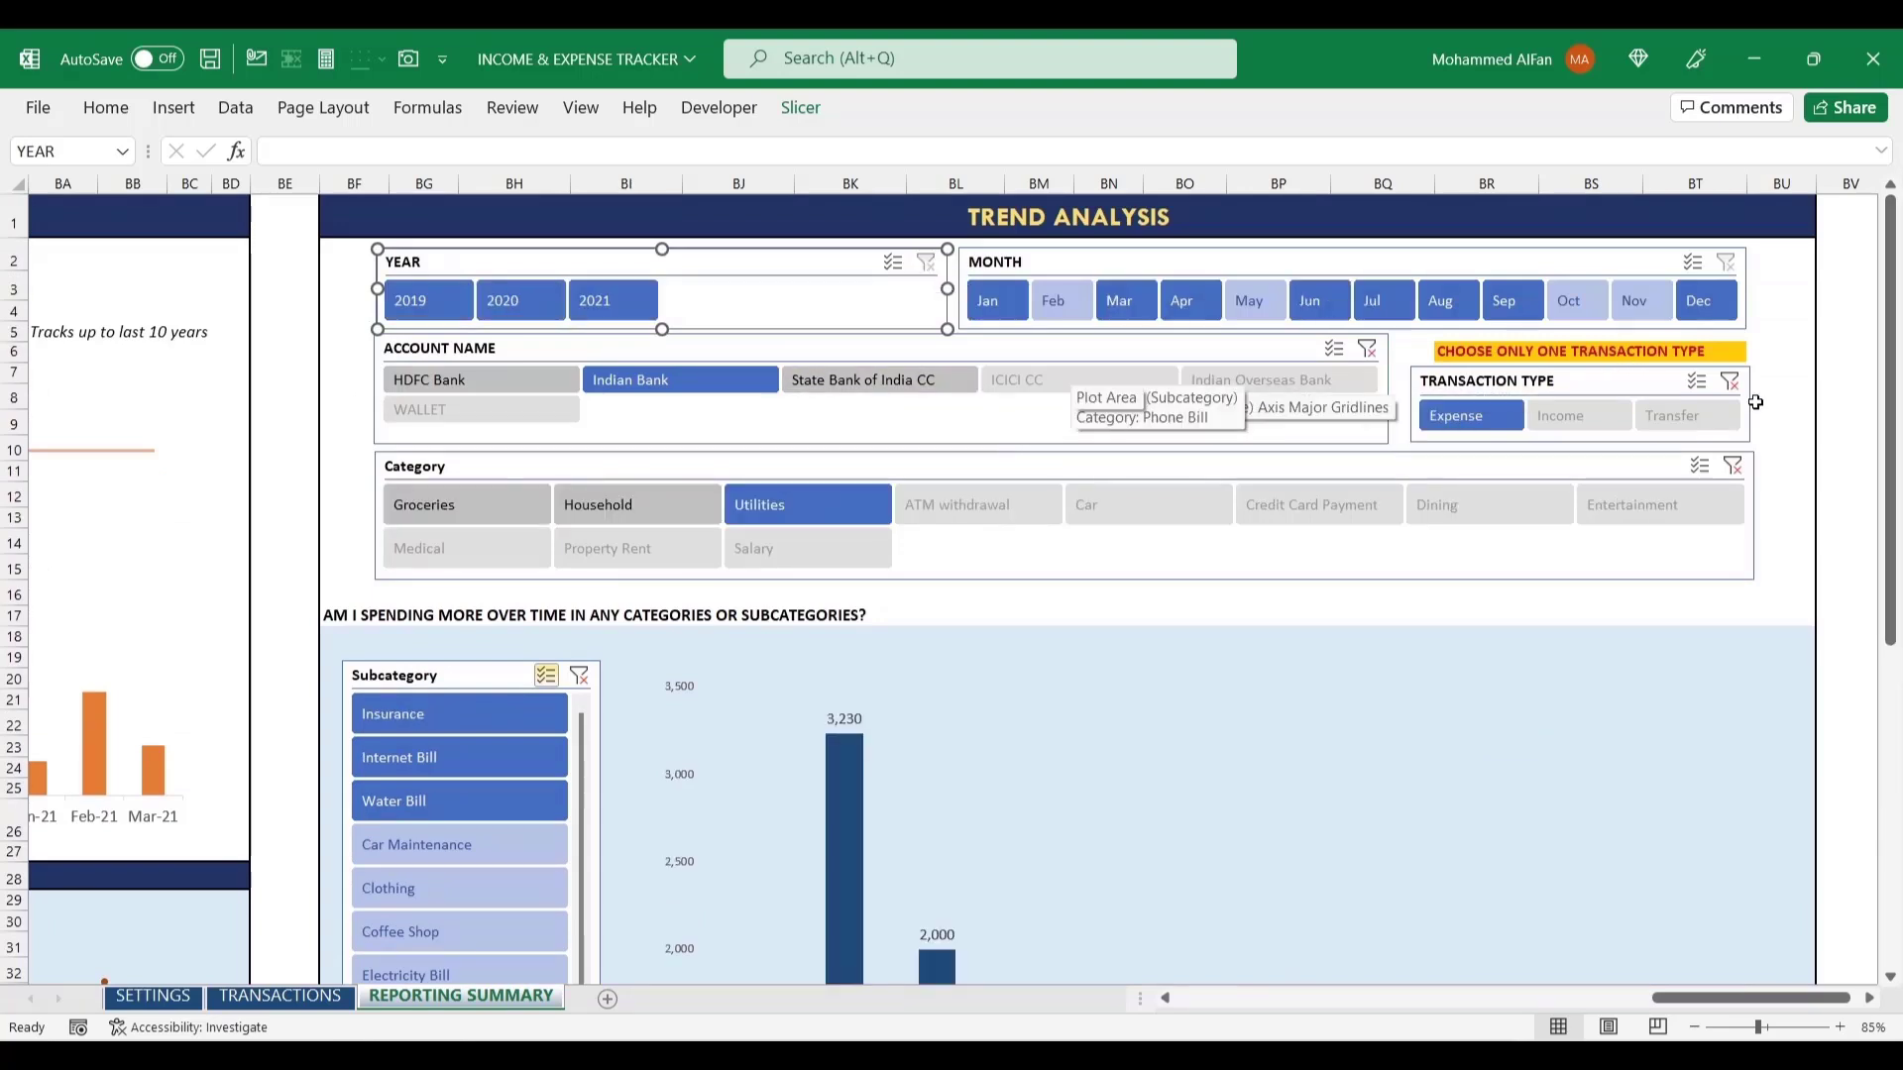
pyautogui.click(1733, 465)
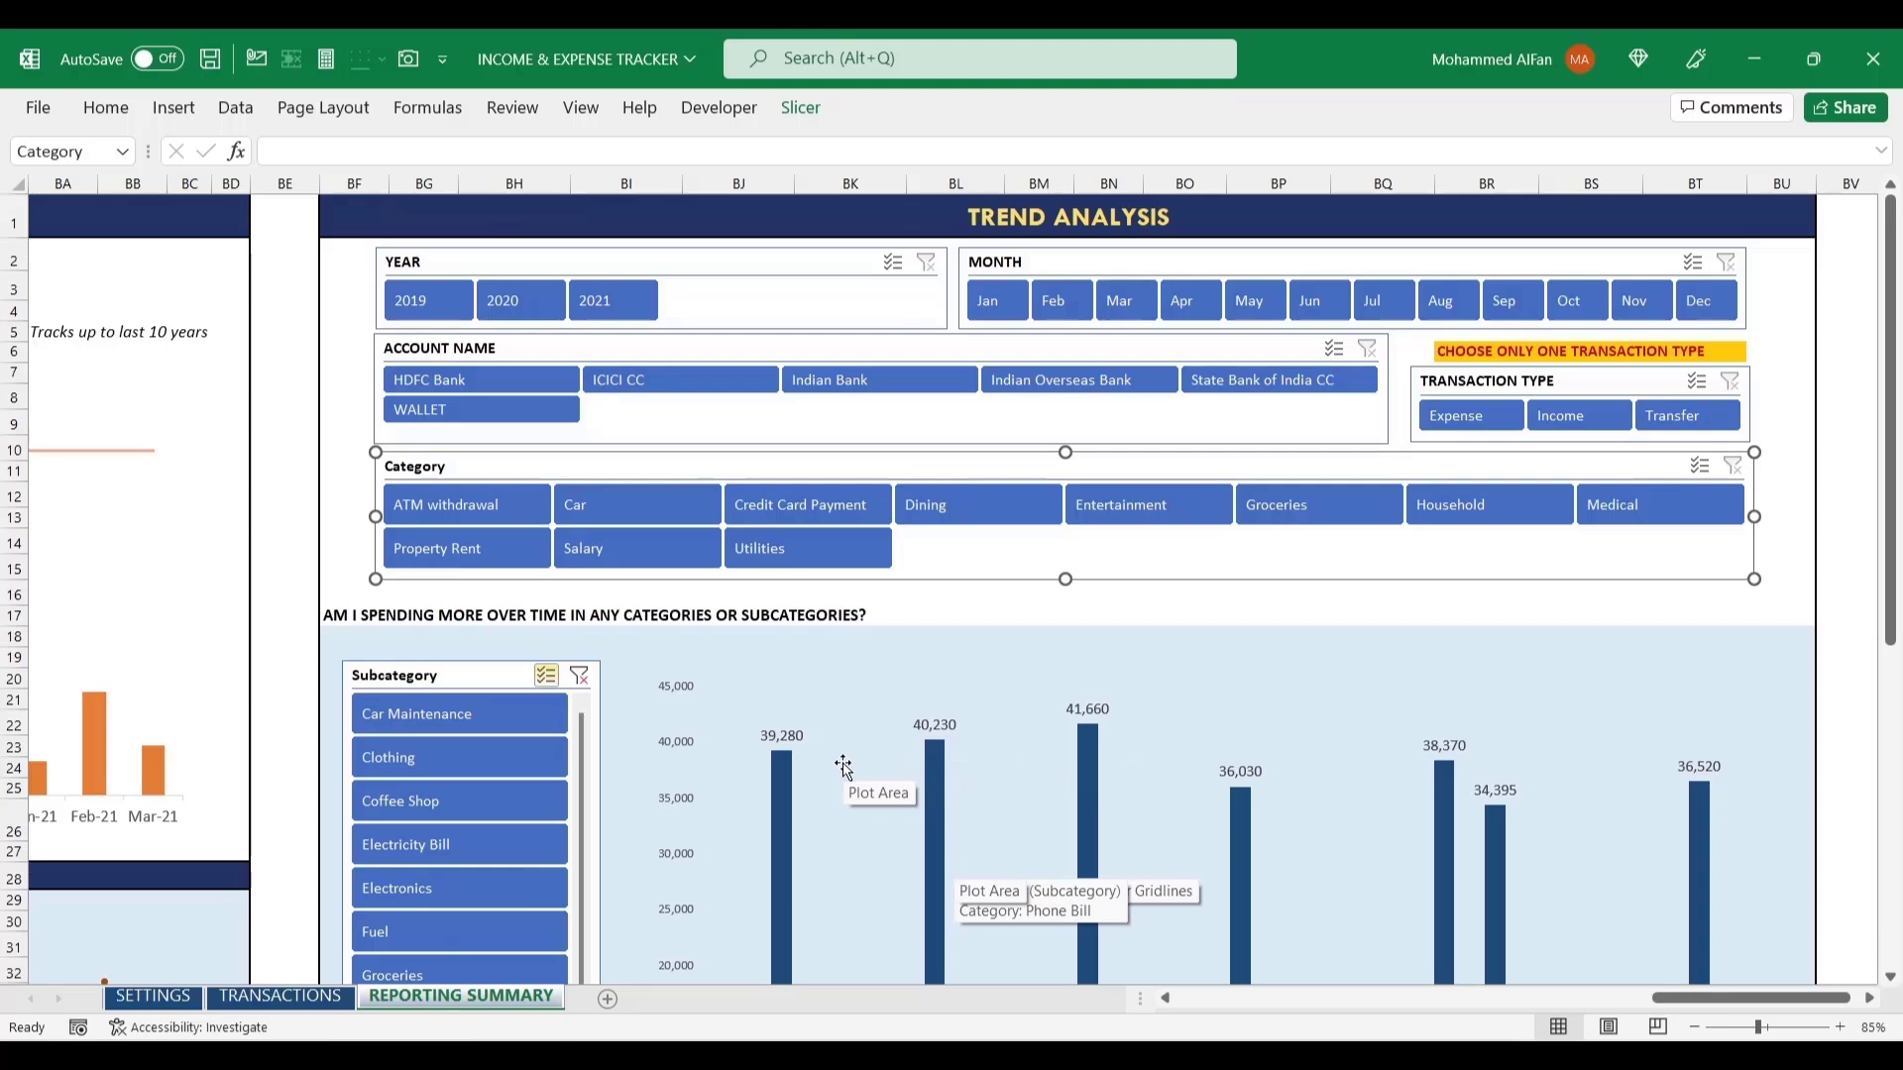
# - Check the REPORTING SUMMARY tab's Unhide list and close it without unhiding
pyautogui.rightClick(466, 997)
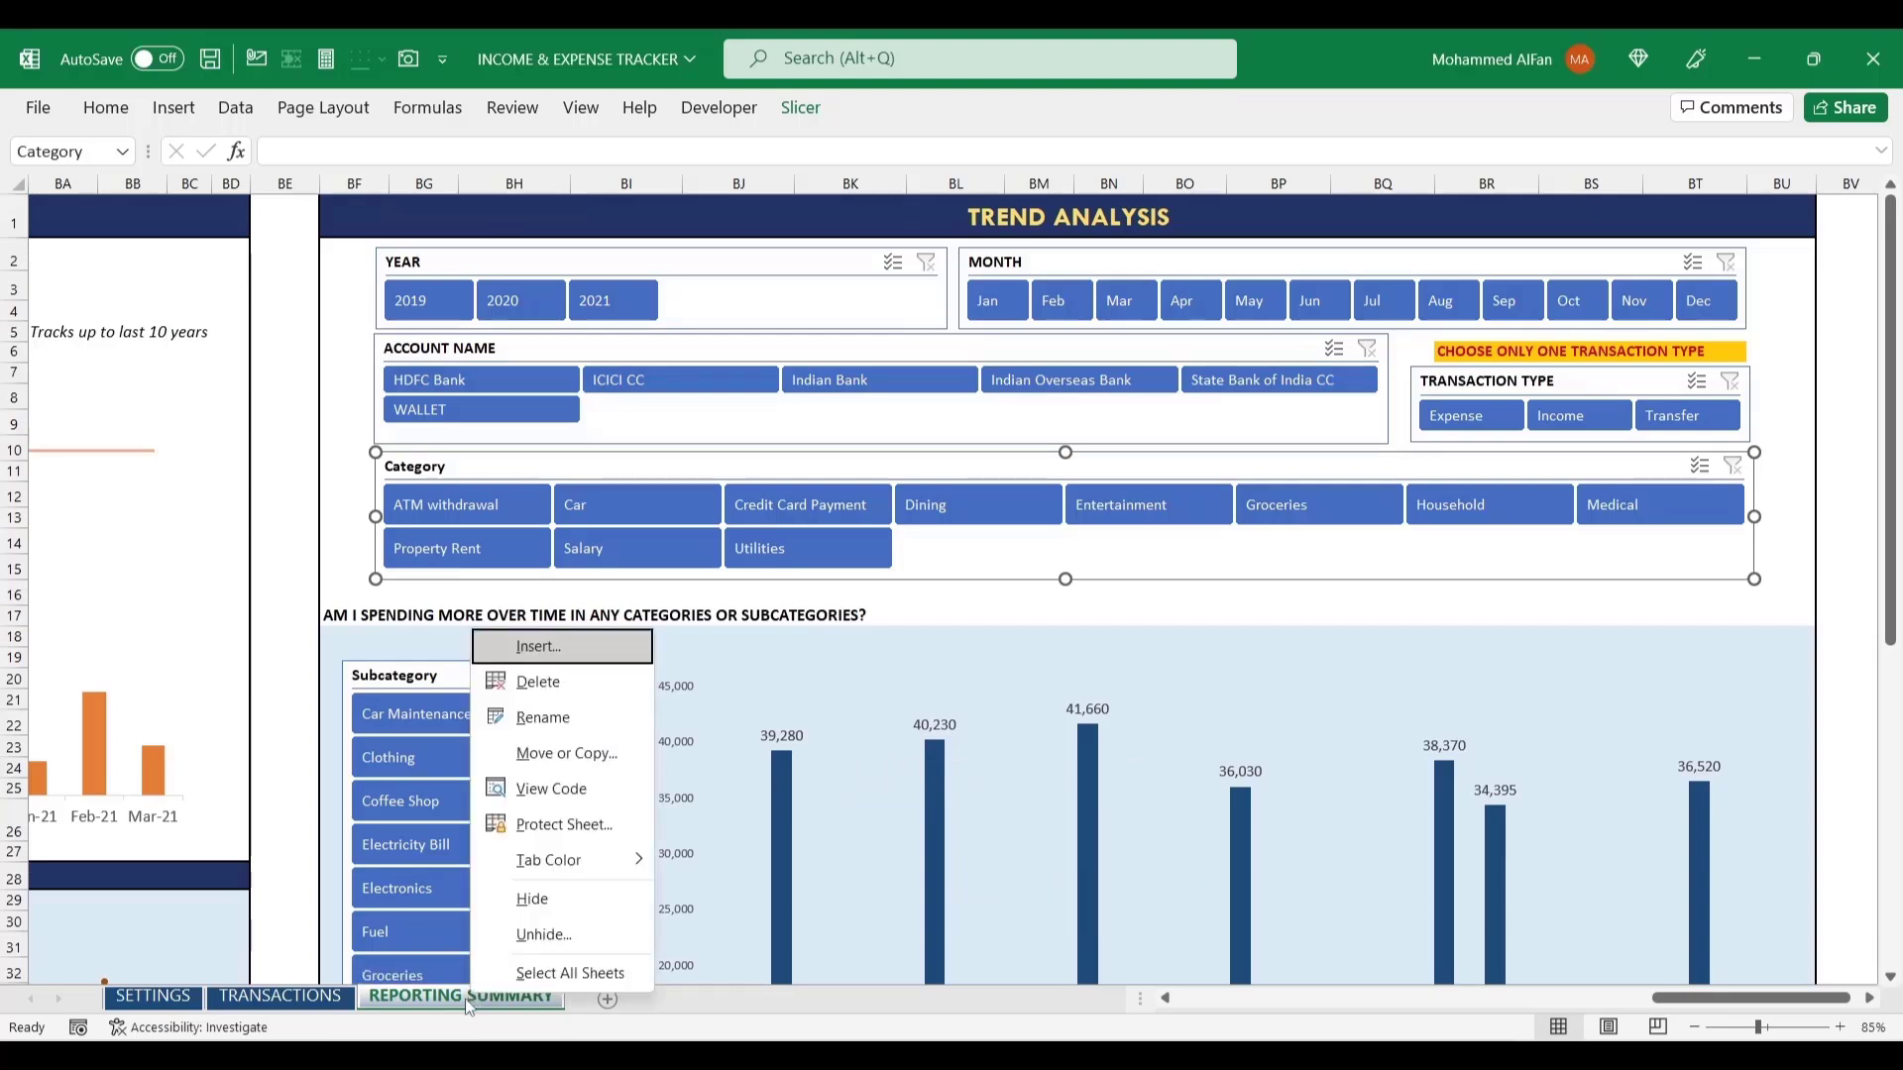
pyautogui.click(591, 931)
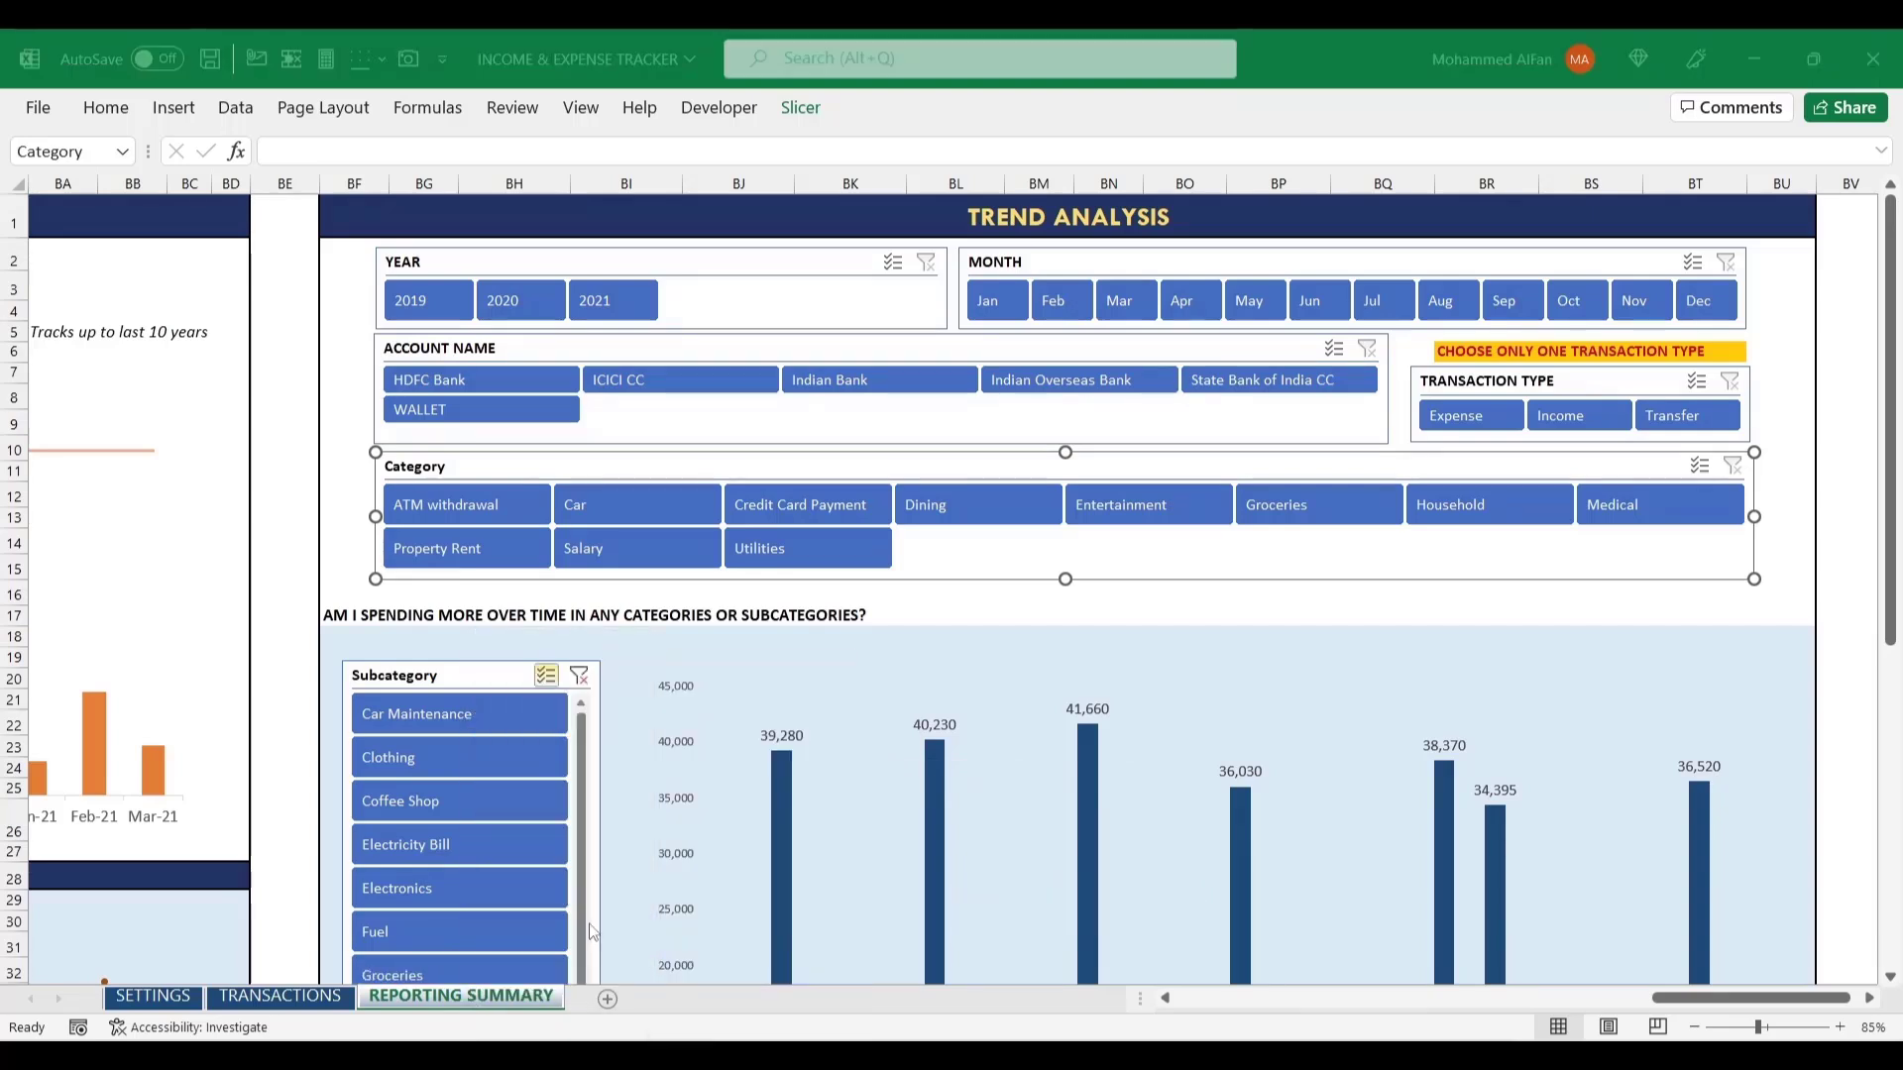
pyautogui.click(789, 790)
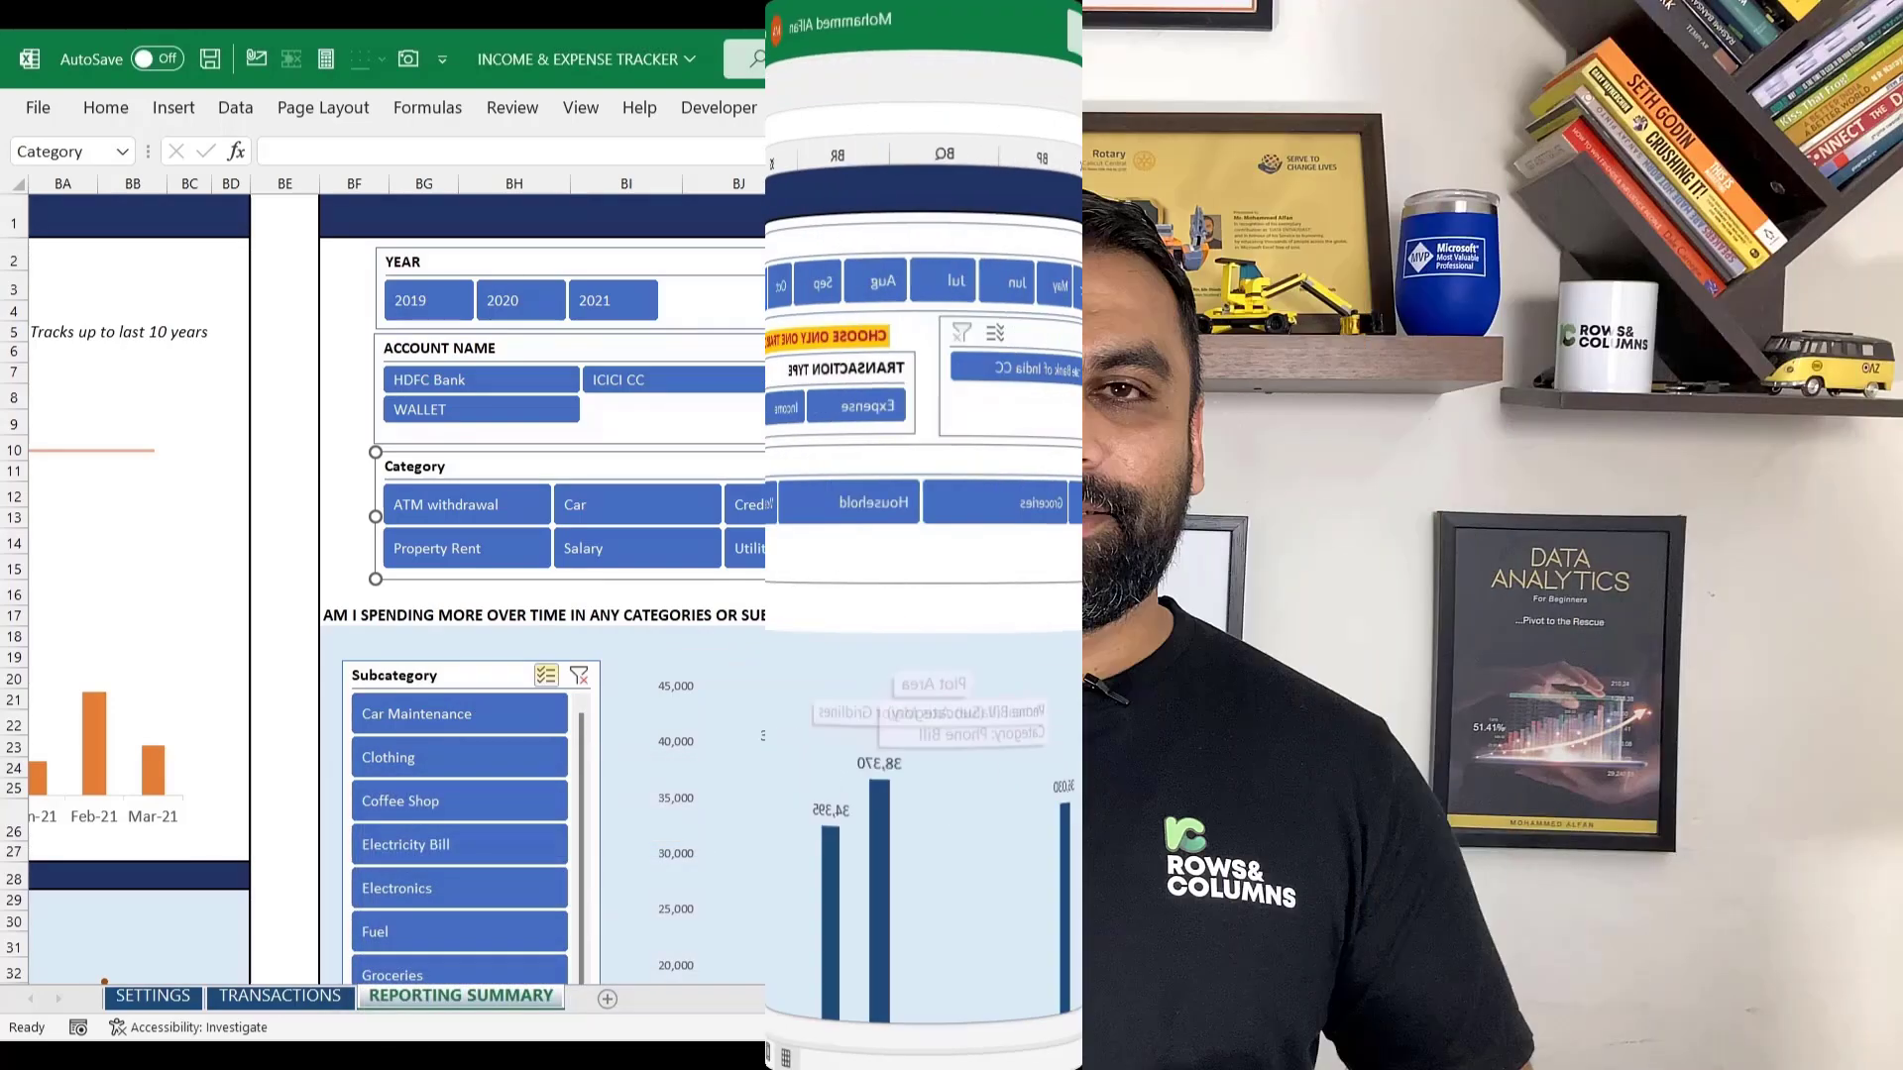